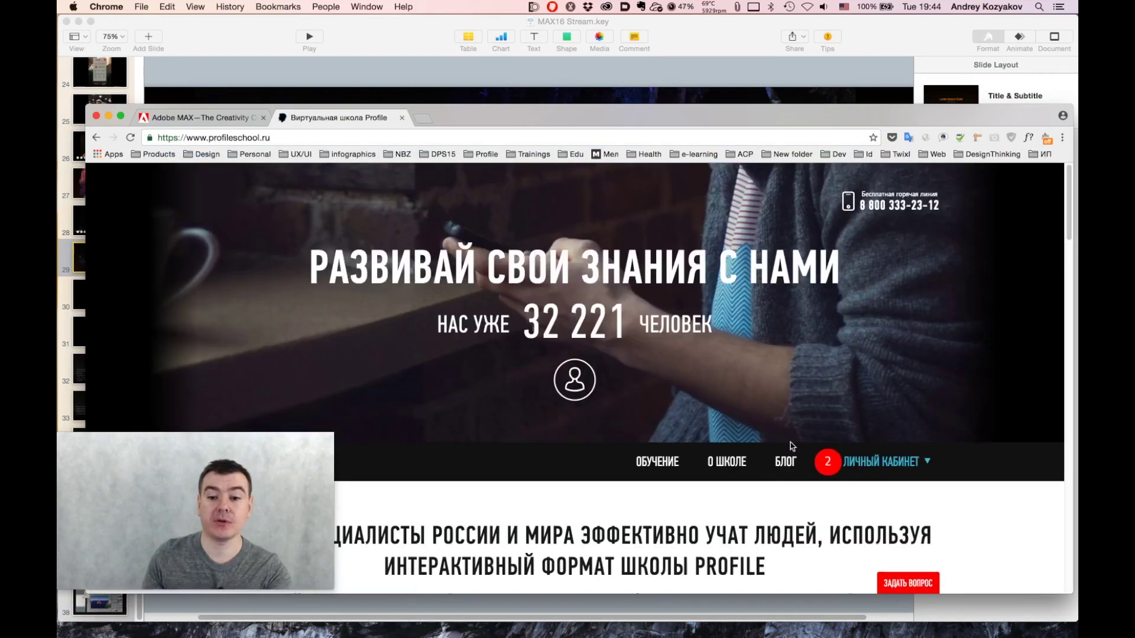
Open the Profile school's blog and look through its recent articles, including the interview with the Illustrator product managers
{"action": "left_click", "coordinate": [786, 462]}
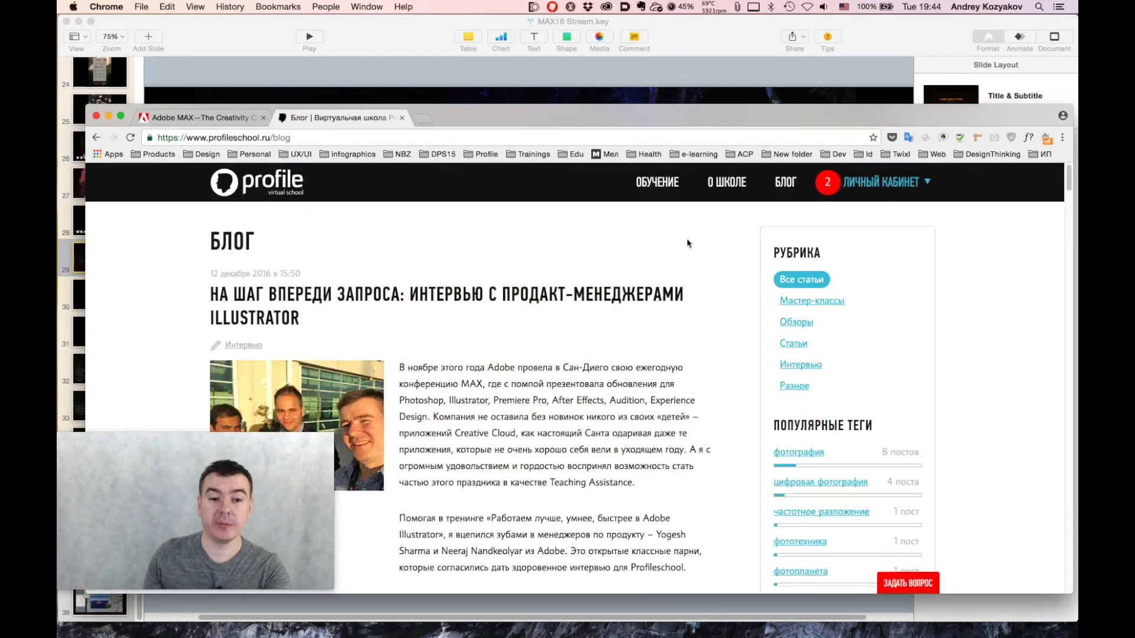
{"action": "scroll", "coordinate": [536, 434], "scroll_direction": "down", "scroll_amount": 1}
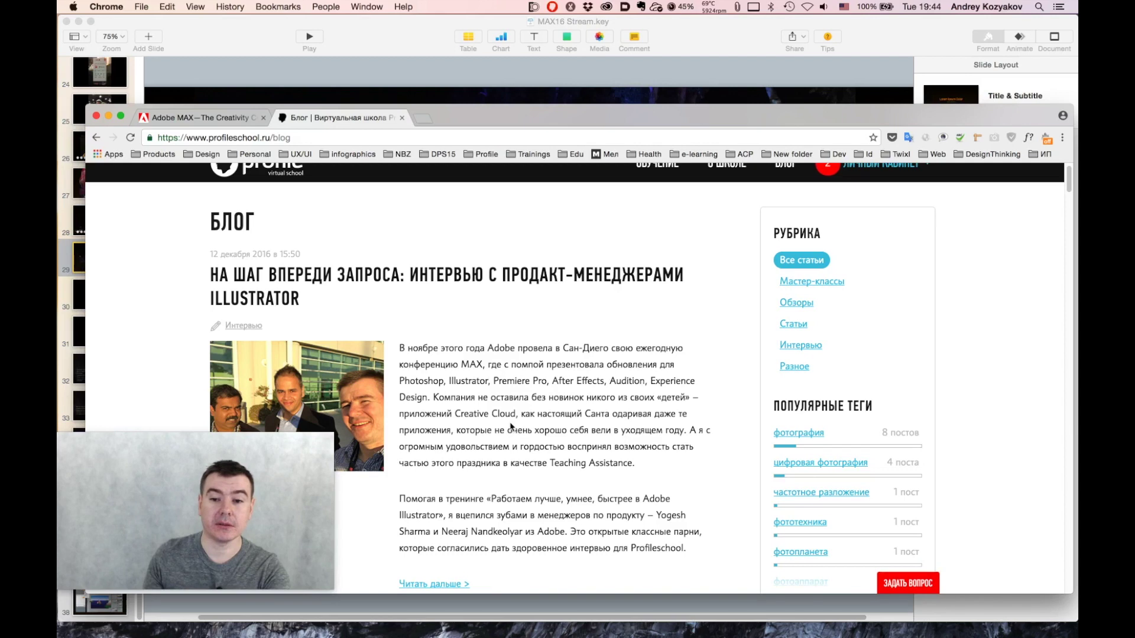
{"action": "scroll", "coordinate": [511, 427], "scroll_direction": "down", "scroll_amount": 1}
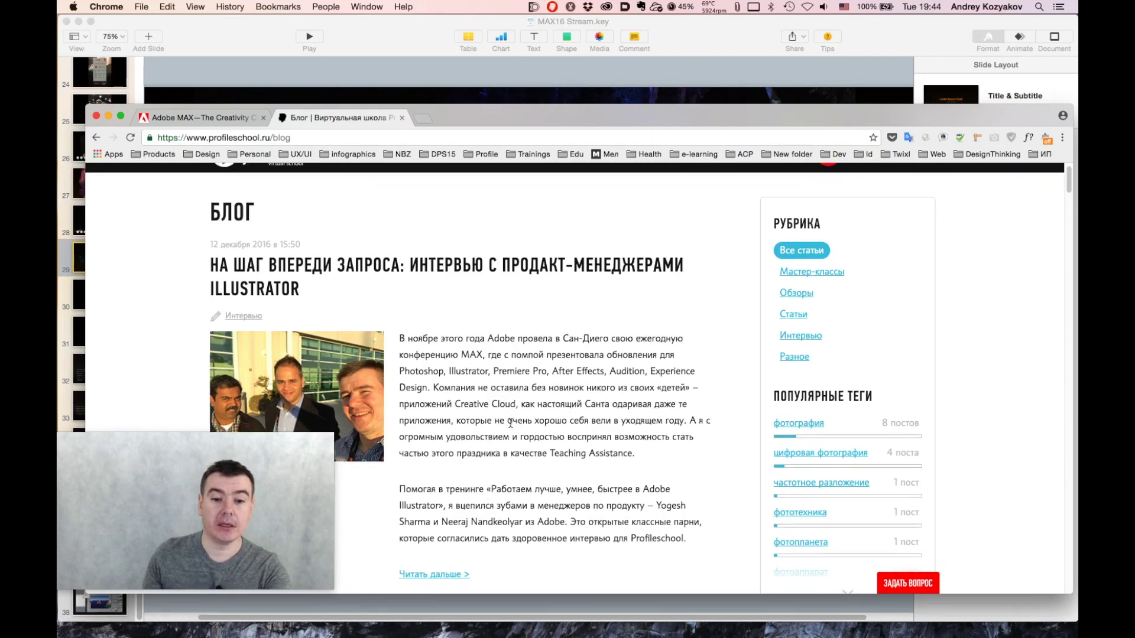
{"action": "scroll", "coordinate": [511, 423], "scroll_direction": "down", "scroll_amount": 6}
{"action": "scroll", "coordinate": [512, 427], "scroll_direction": "down", "scroll_amount": 20}
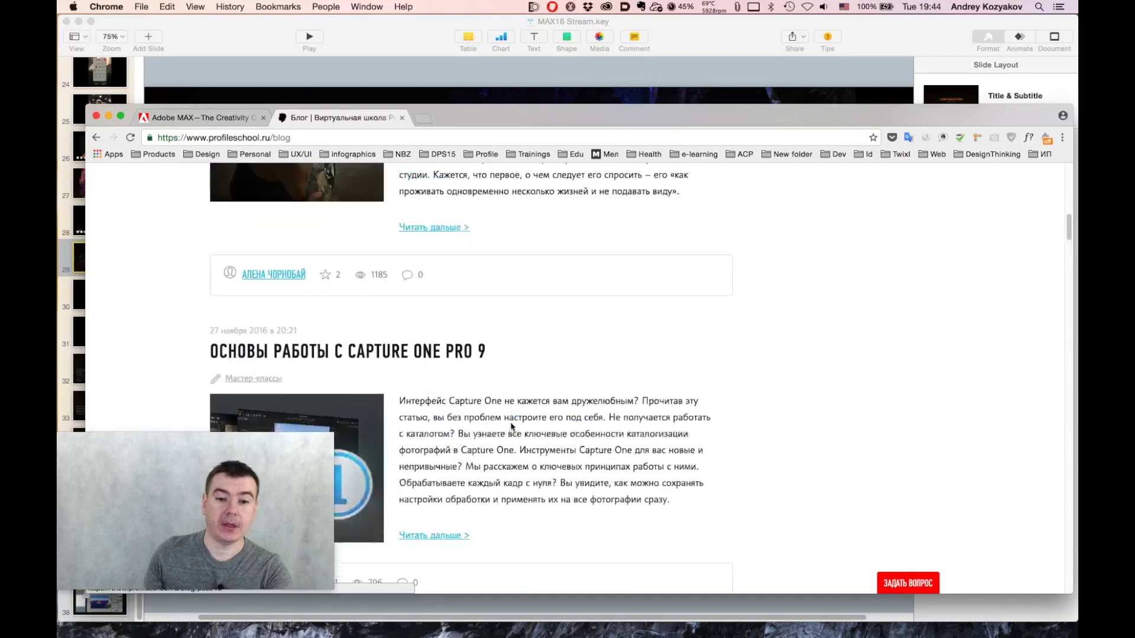
{"action": "scroll", "coordinate": [512, 427], "scroll_direction": "up", "scroll_amount": 20}
{"action": "scroll", "coordinate": [512, 312], "scroll_direction": "up", "scroll_amount": 3}
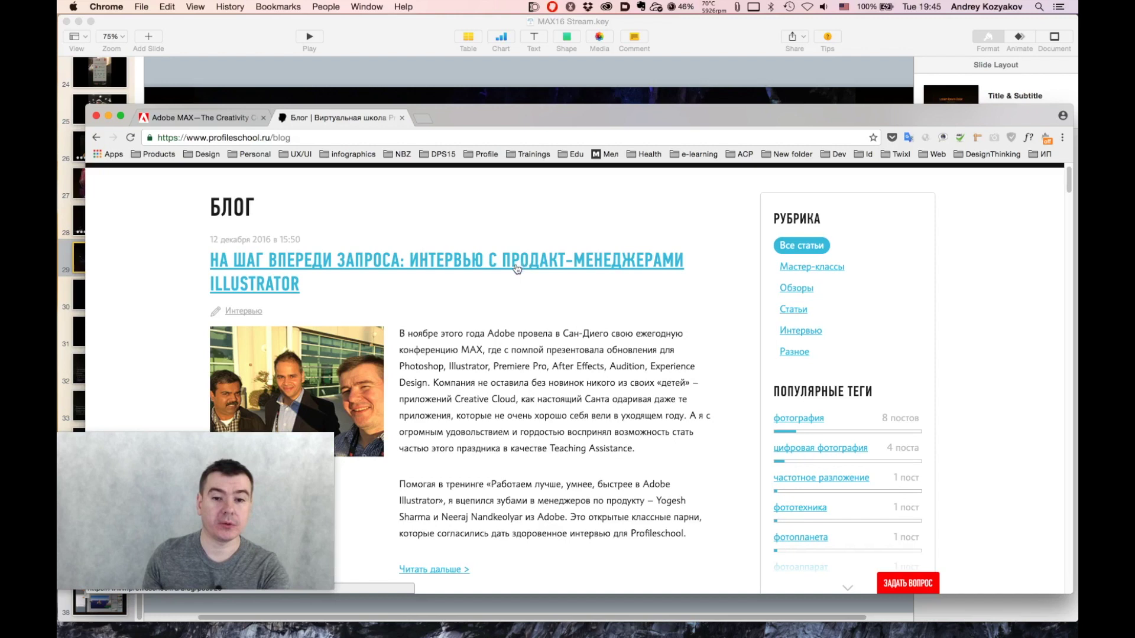
{"action": "scroll", "coordinate": [532, 349], "scroll_direction": "down", "scroll_amount": 3}
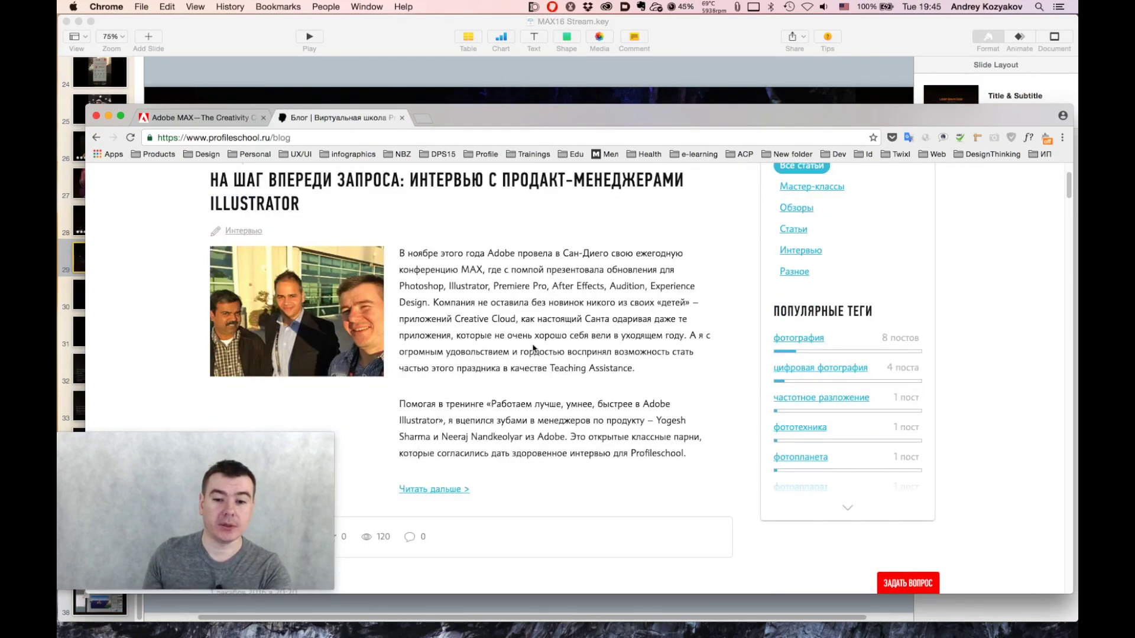
{"action": "scroll", "coordinate": [533, 347], "scroll_direction": "up", "scroll_amount": 1}
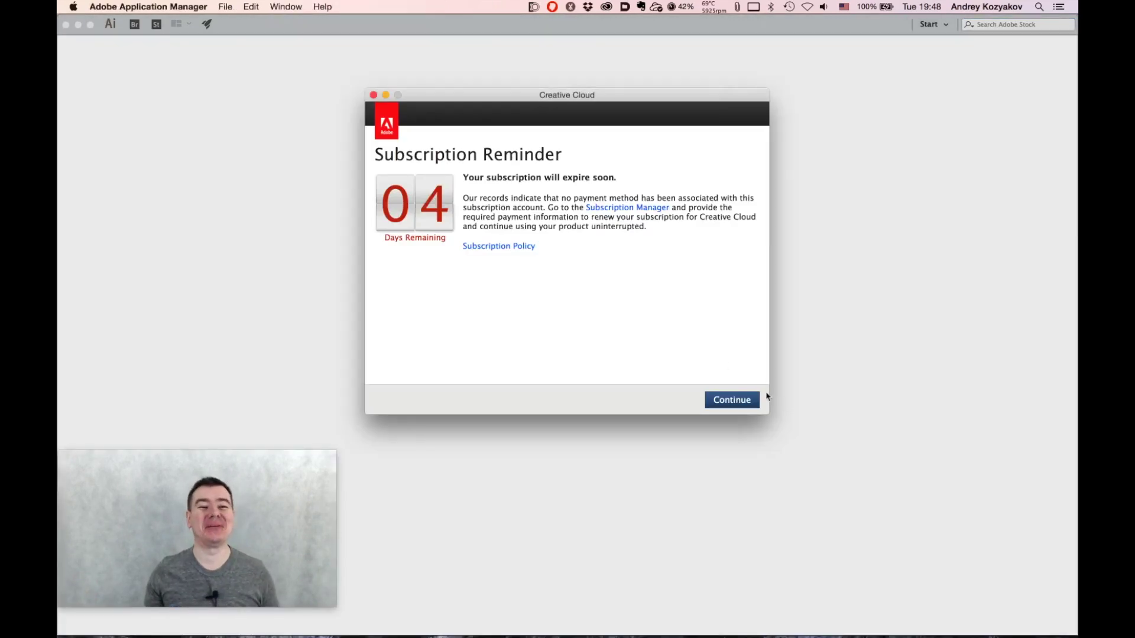
In Illustrator, dismiss the subscription reminder and sync the poster's missing RobotoSlab-Bold font from Typekit
{"action": "left_click", "coordinate": [754, 401]}
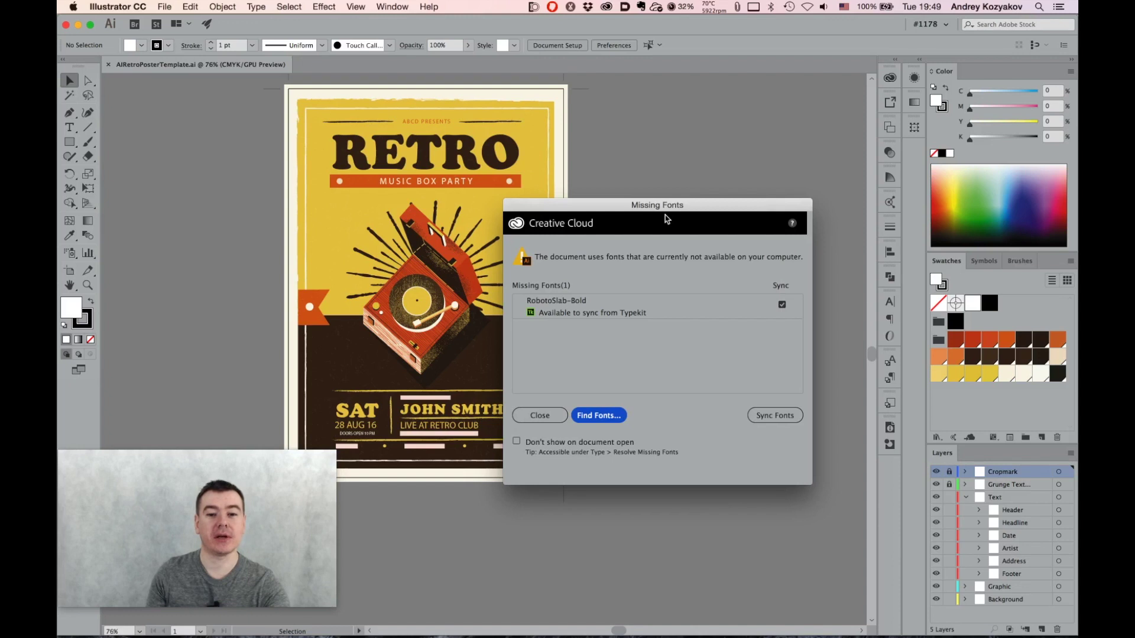
{"action": "left_click_drag", "start_coordinate": [677, 206], "coordinate": [632, 179]}
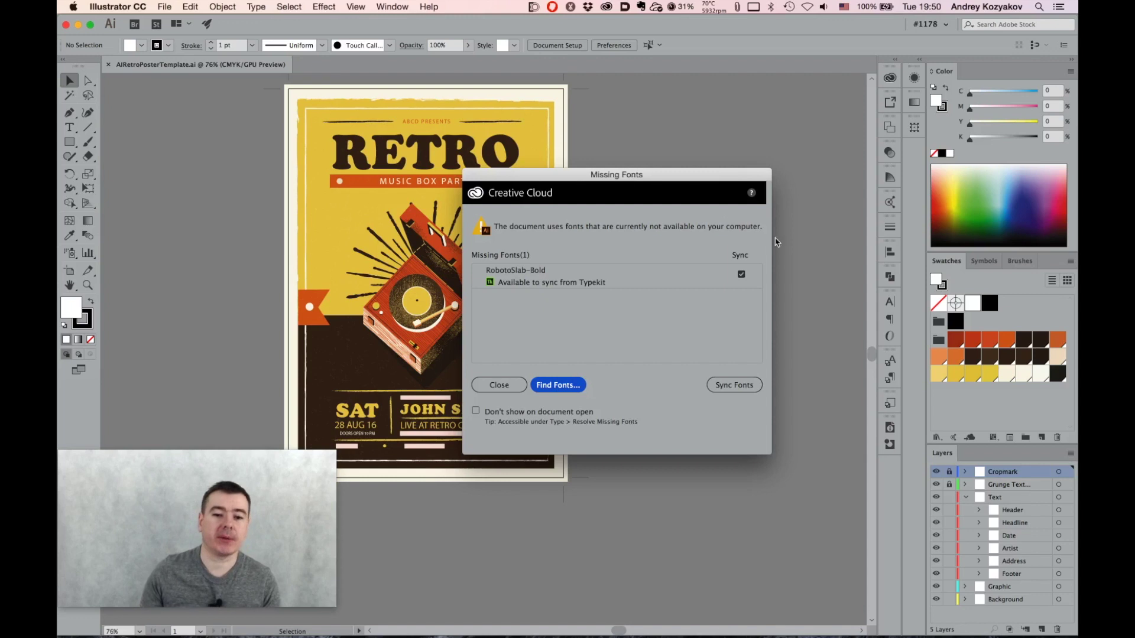
{"action": "left_click", "coordinate": [510, 383]}
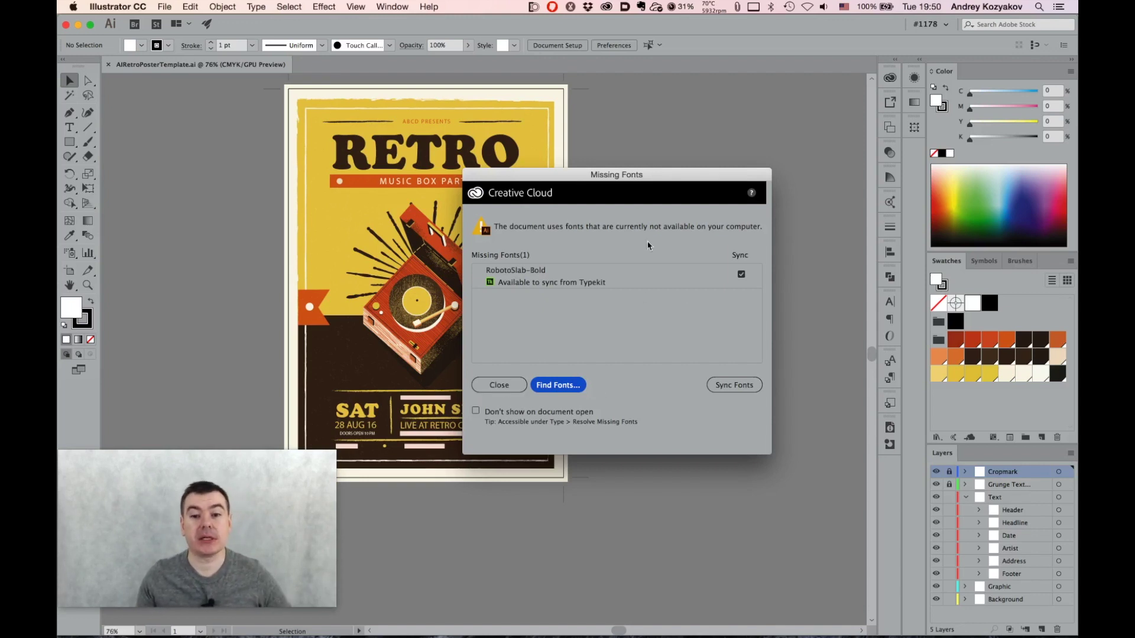
{"action": "left_click_drag", "start_coordinate": [628, 172], "coordinate": [603, 176]}
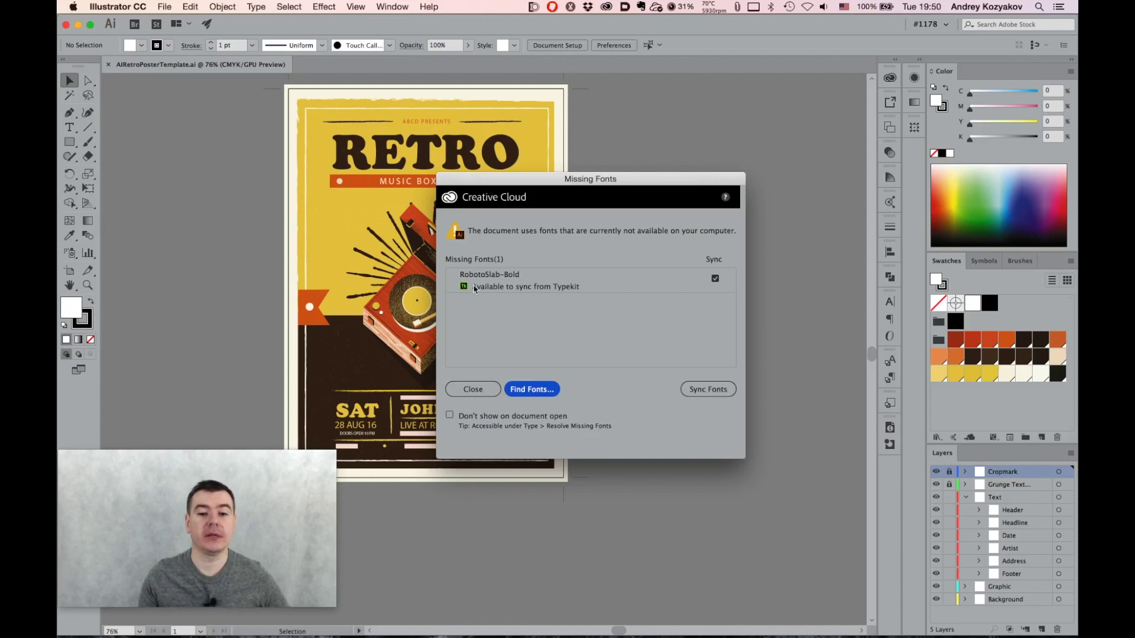
{"action": "left_click", "coordinate": [719, 393]}
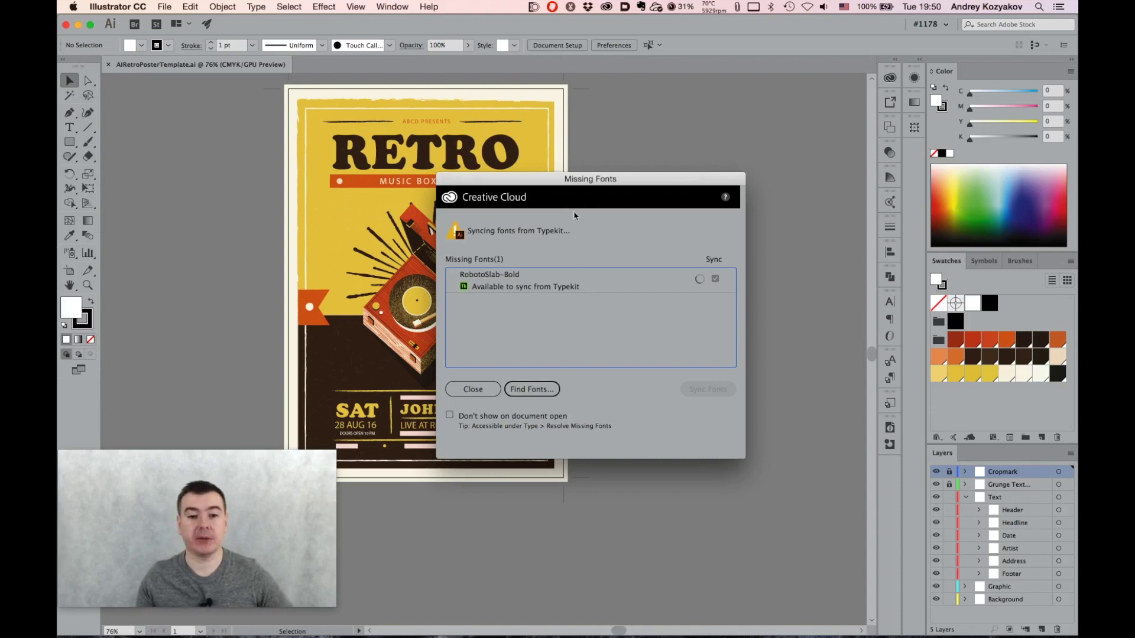
{"action": "left_click_drag", "start_coordinate": [578, 183], "coordinate": [663, 143]}
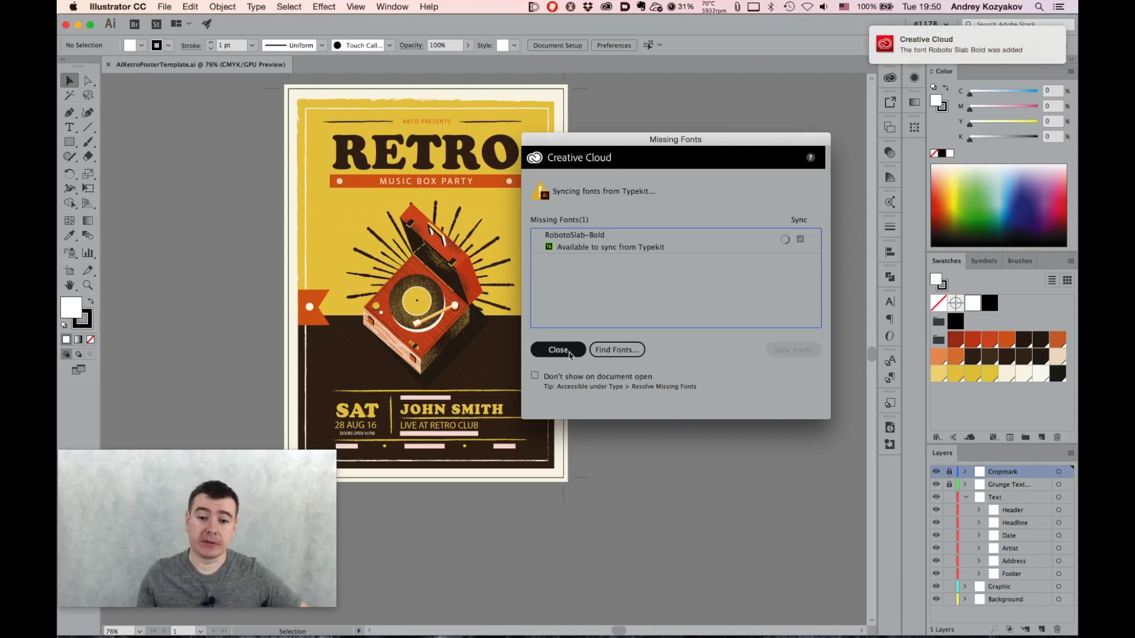
{"action": "left_click", "coordinate": [573, 352]}
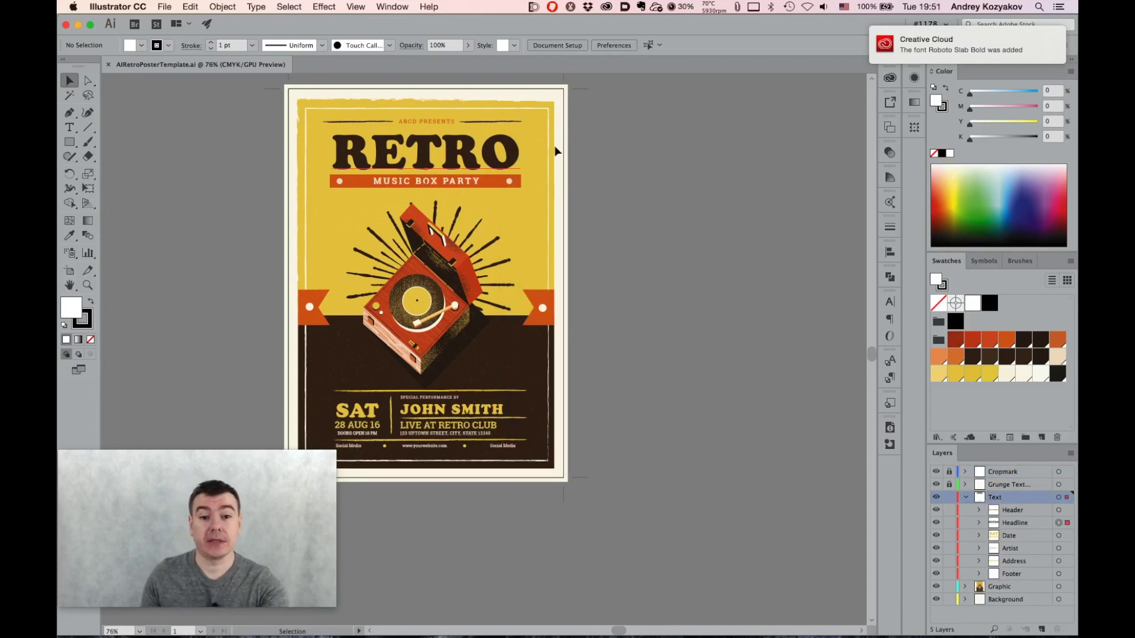
{"action": "left_click", "coordinate": [620, 118]}
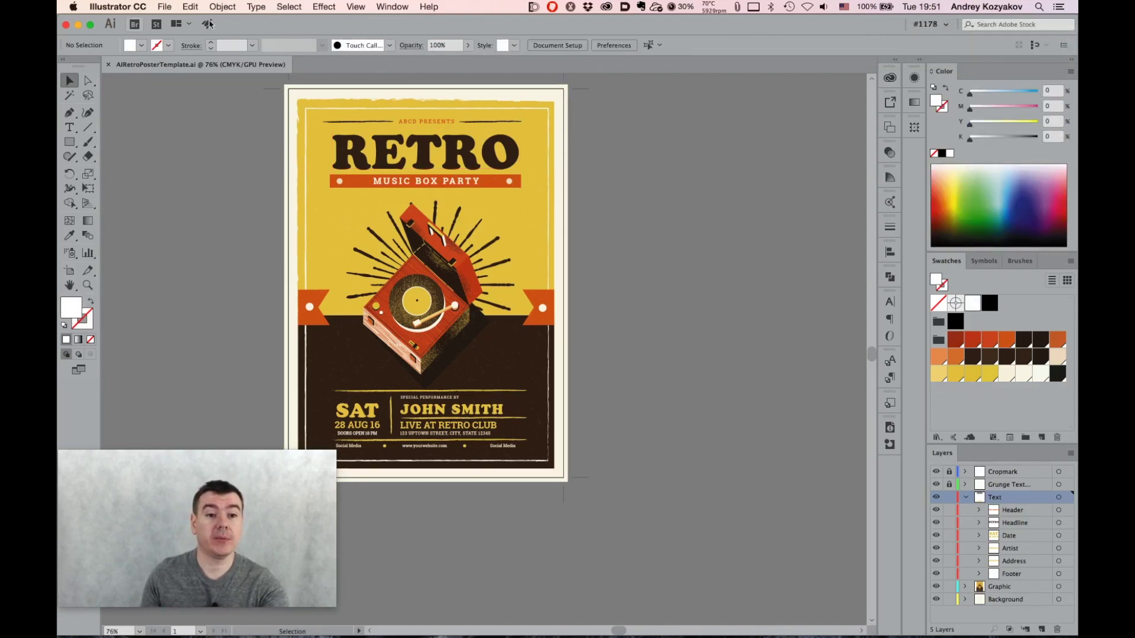
Examine the tool variants grouped with the Pen, Direct Selection, Eraser and Shaper tools, ending with the Selection tool and nothing selected
{"action": "left_click", "coordinate": [311, 148]}
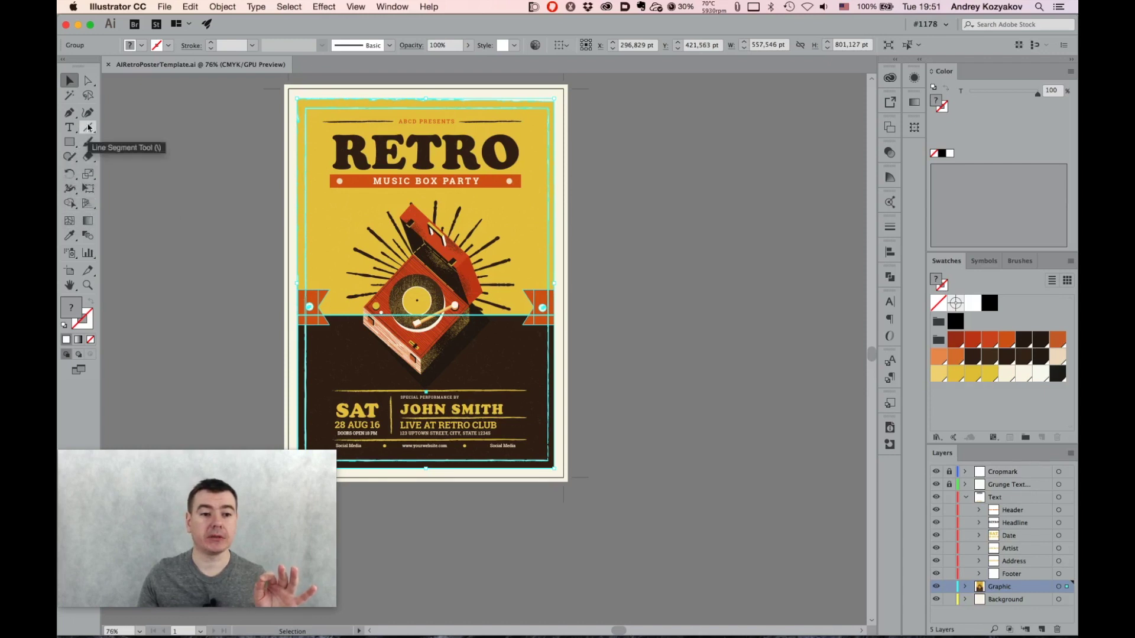
{"action": "left_click", "coordinate": [70, 114]}
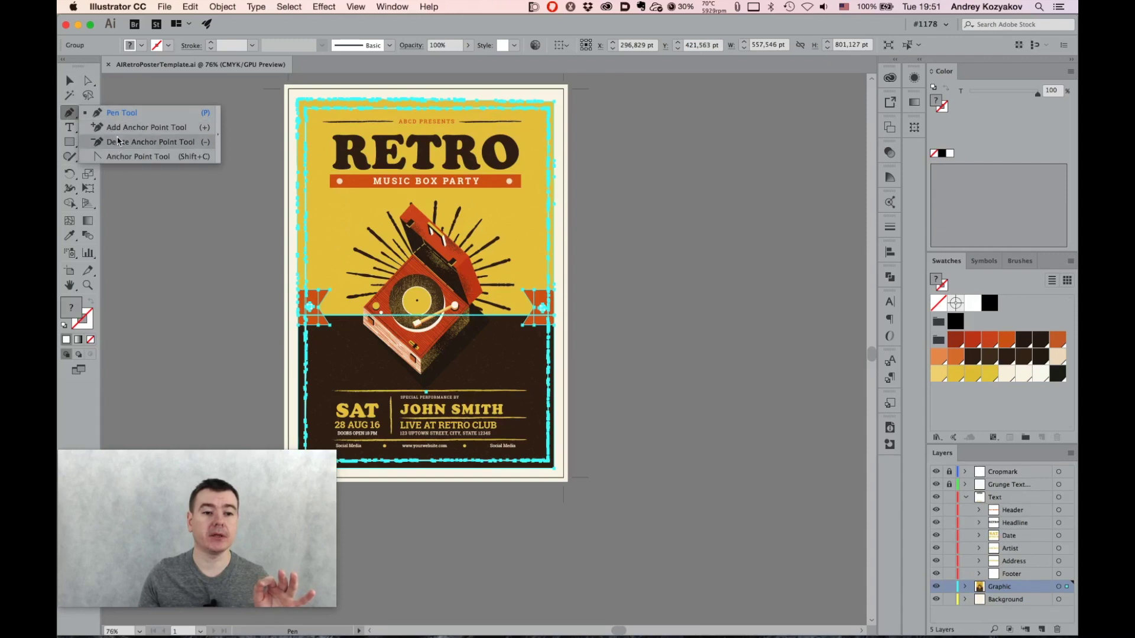
{"action": "left_click", "coordinate": [118, 113]}
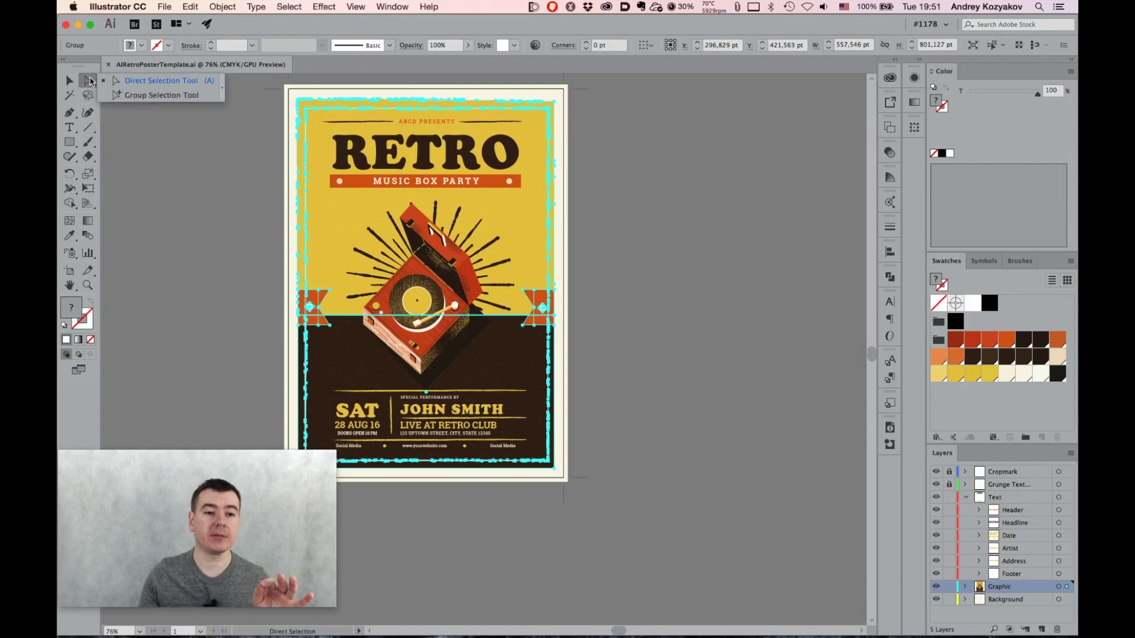
{"action": "left_click", "coordinate": [89, 81]}
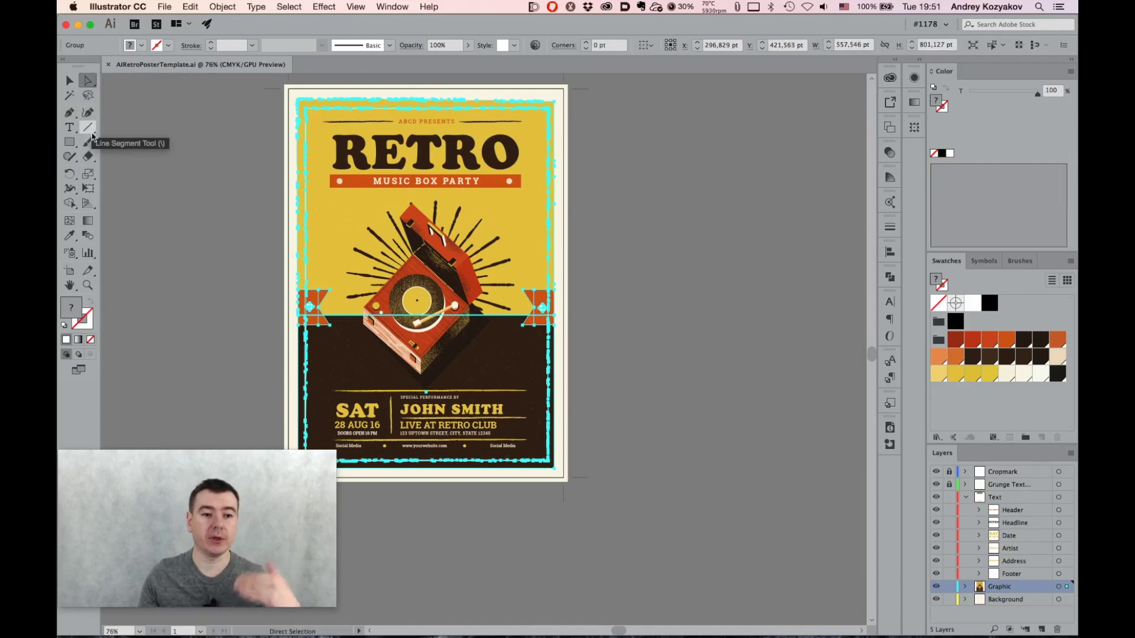
{"action": "left_click", "coordinate": [89, 157]}
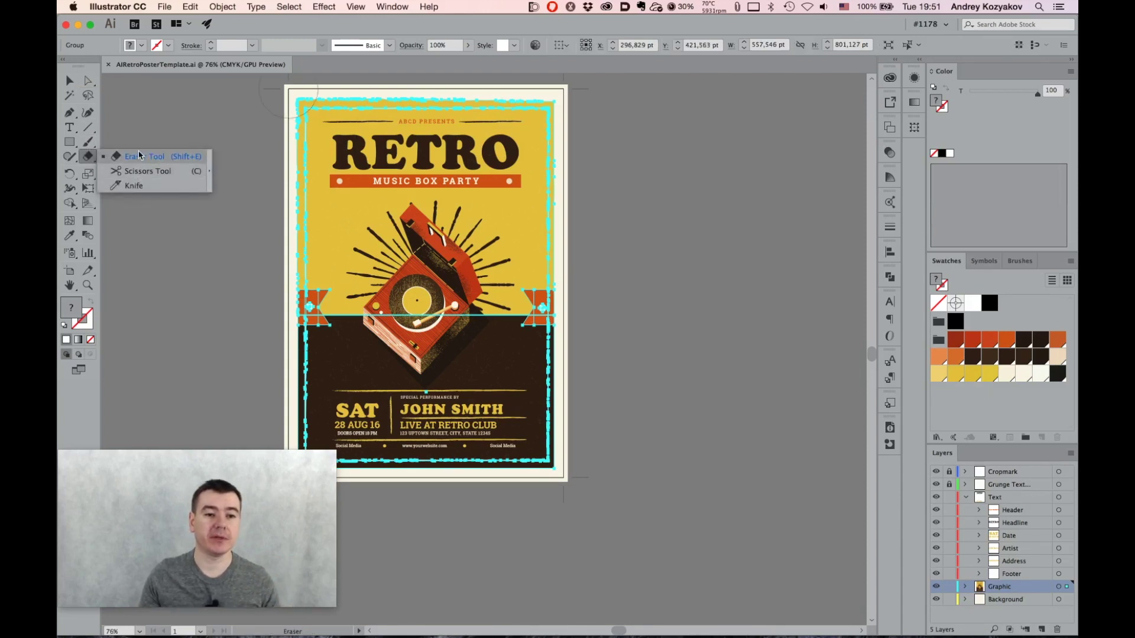
{"action": "left_click", "coordinate": [106, 157]}
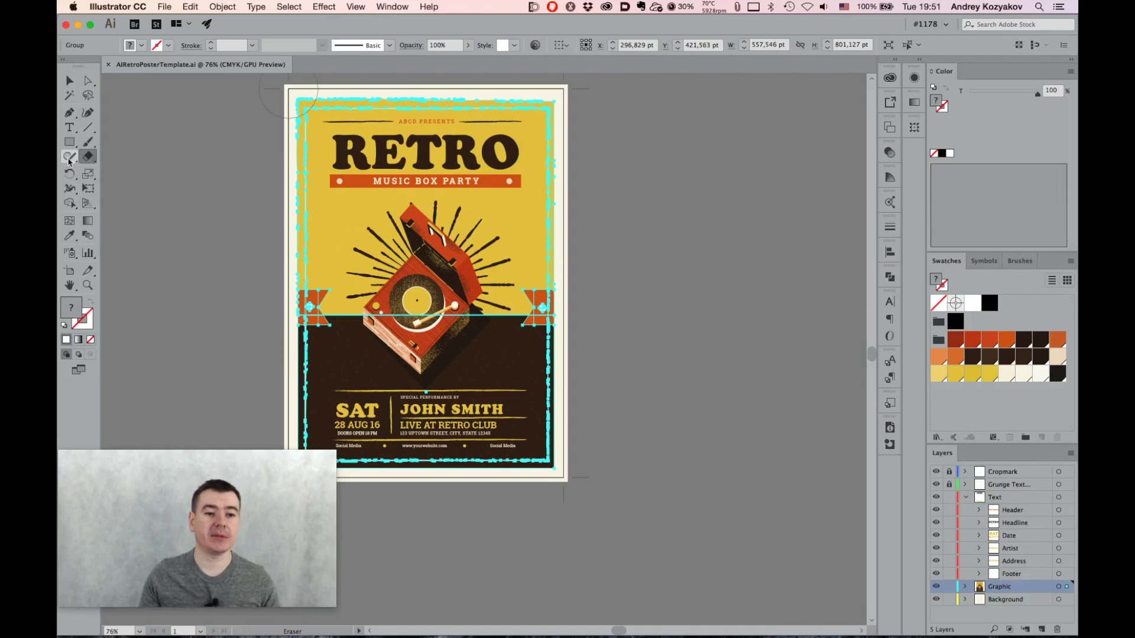
{"action": "left_click", "coordinate": [69, 159]}
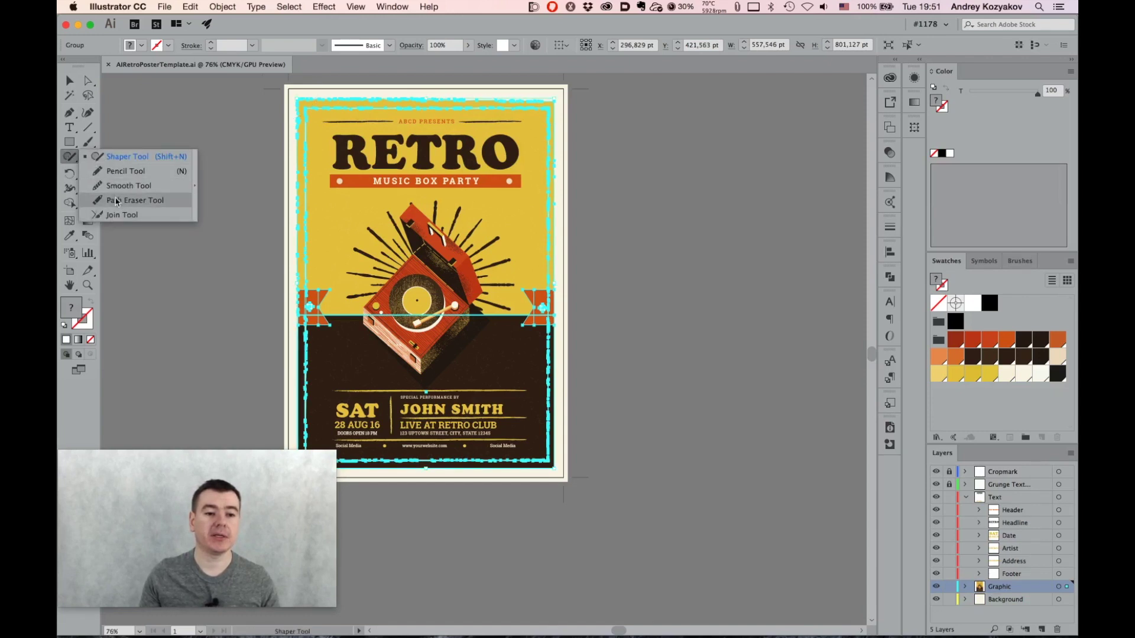
{"action": "left_click", "coordinate": [69, 158]}
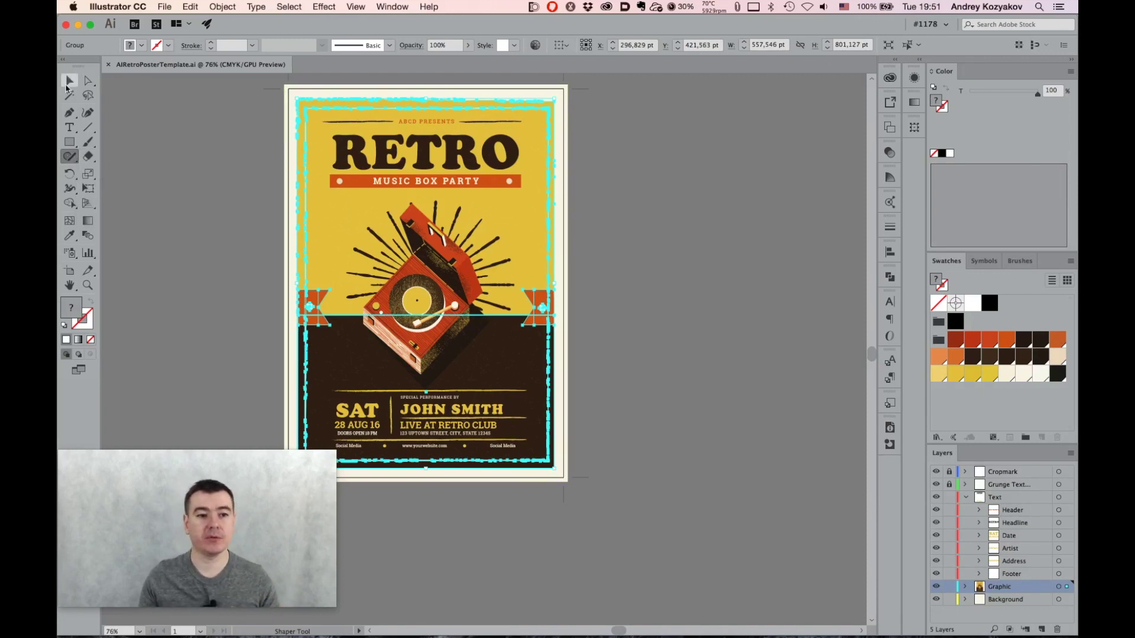
{"action": "left_click", "coordinate": [70, 80]}
{"action": "left_click", "coordinate": [203, 167]}
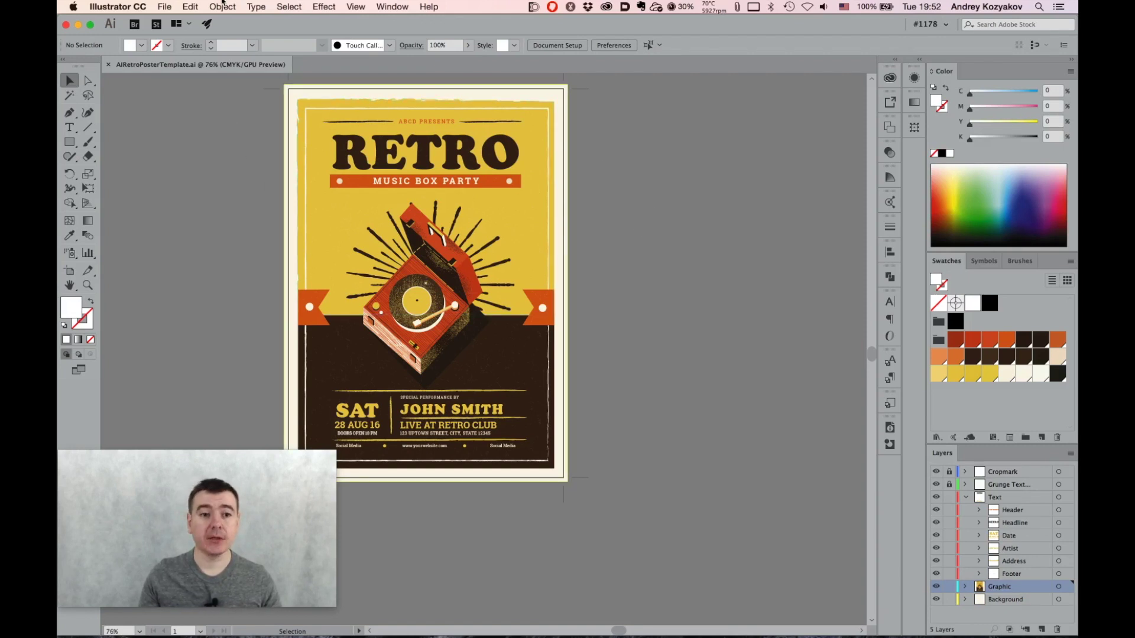
Select the poster's background graphic group and inspect its Flatten Transparency options without applying them
{"action": "left_click", "coordinate": [353, 204]}
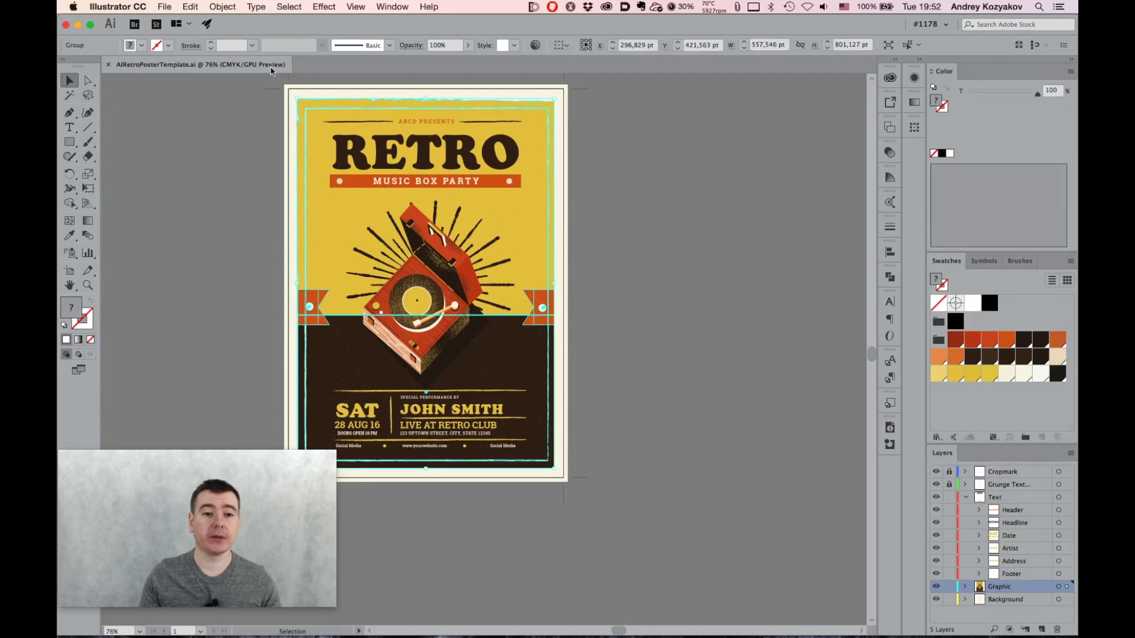
{"action": "left_click", "coordinate": [223, 6]}
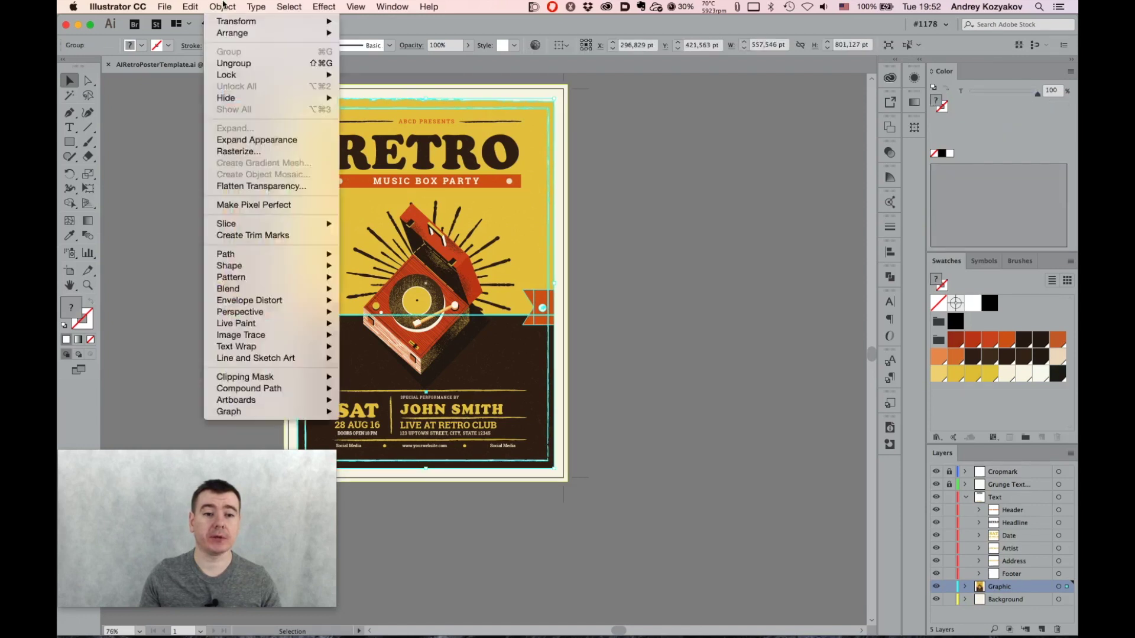
{"action": "left_click", "coordinate": [252, 186]}
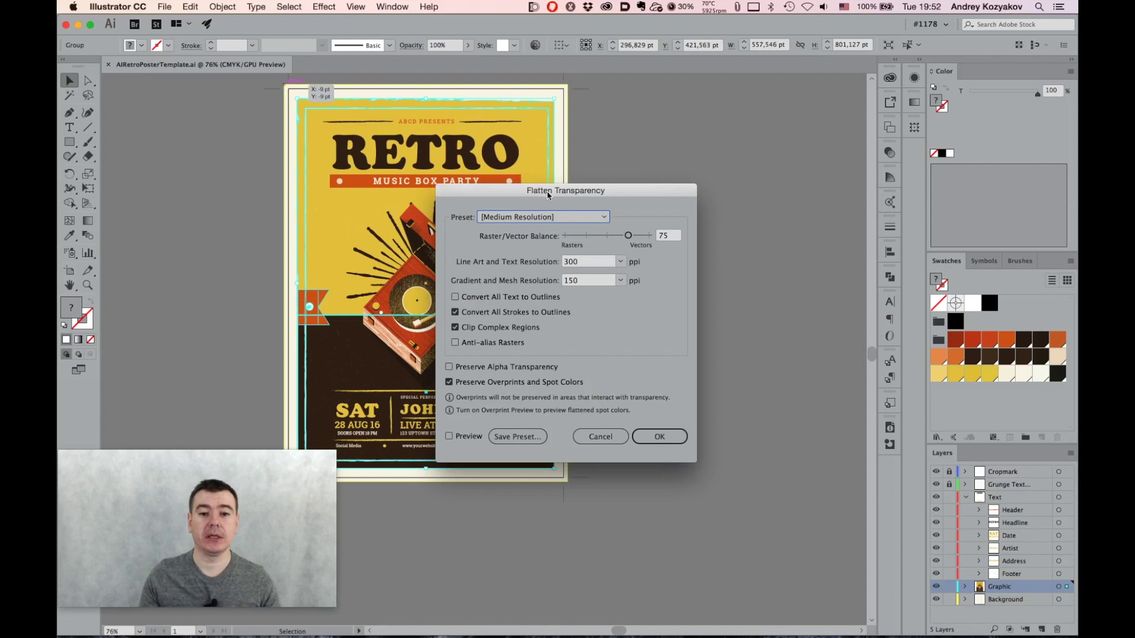
{"action": "left_click_drag", "start_coordinate": [549, 196], "coordinate": [631, 143]}
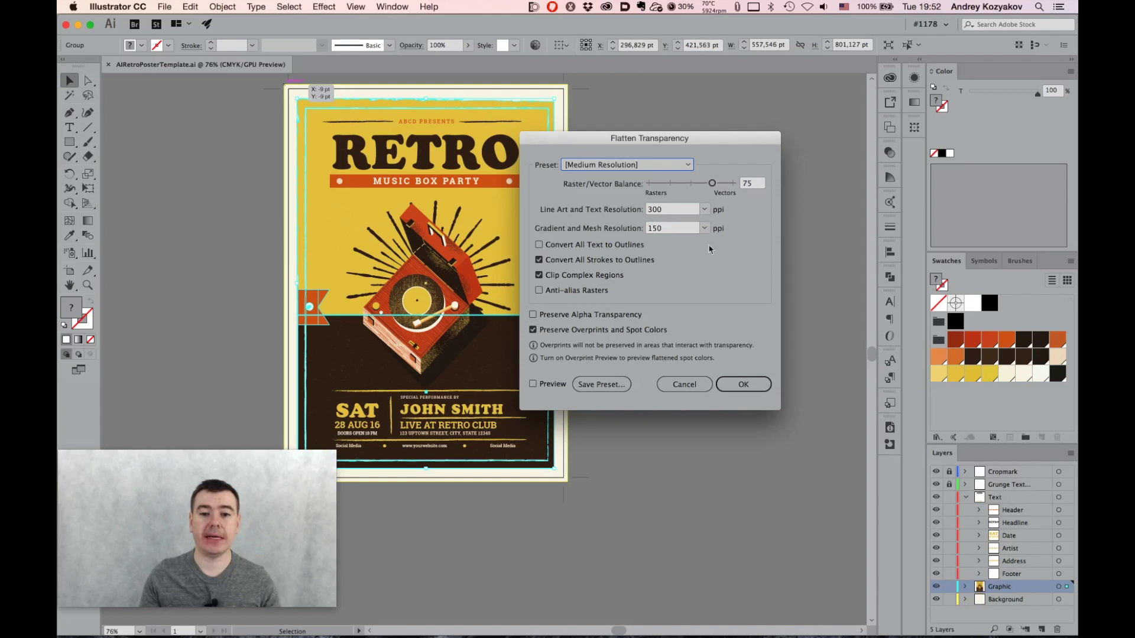
{"action": "left_click", "coordinate": [696, 385]}
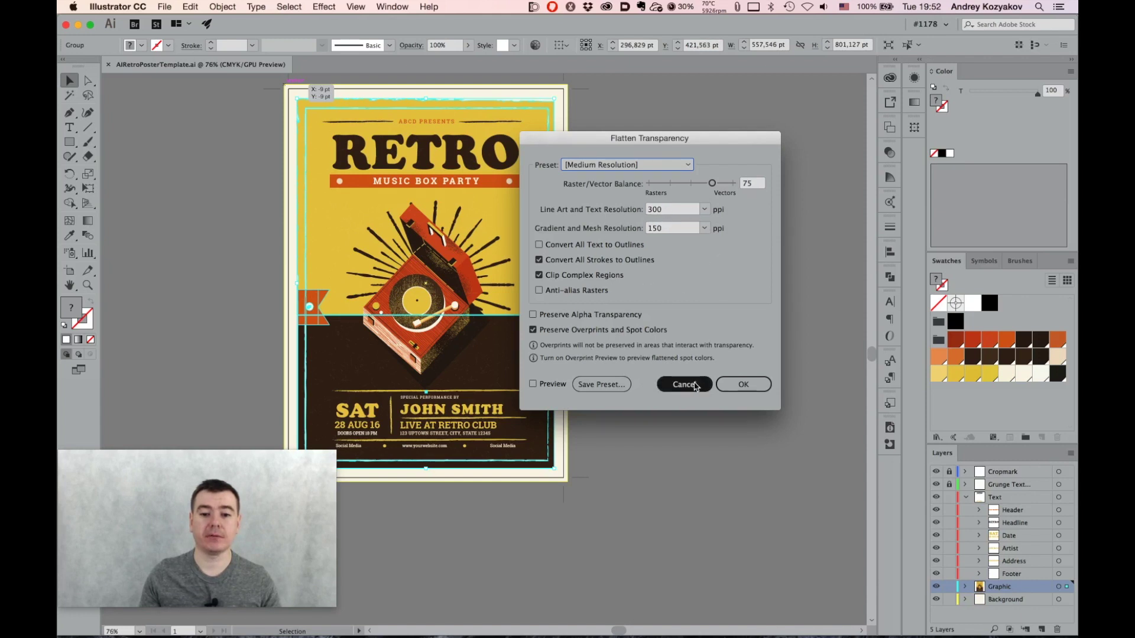
Inspect the 3D Revolve effect options for the selected graphic group without applying the effect
{"action": "left_click", "coordinate": [338, 6]}
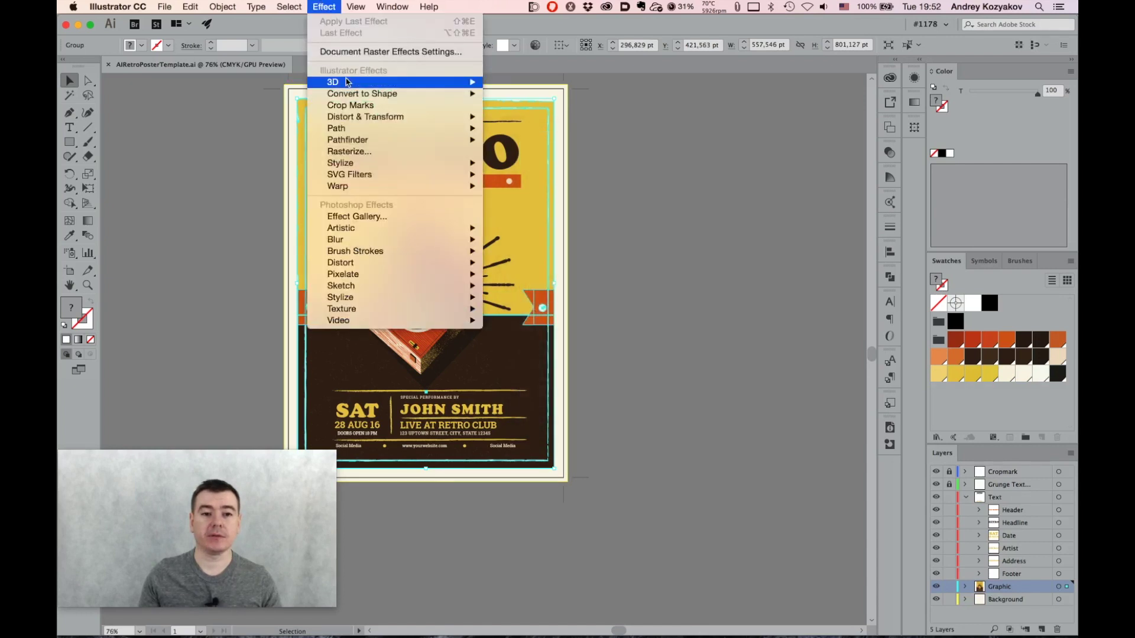
{"action": "mouse_move", "coordinate": [379, 82]}
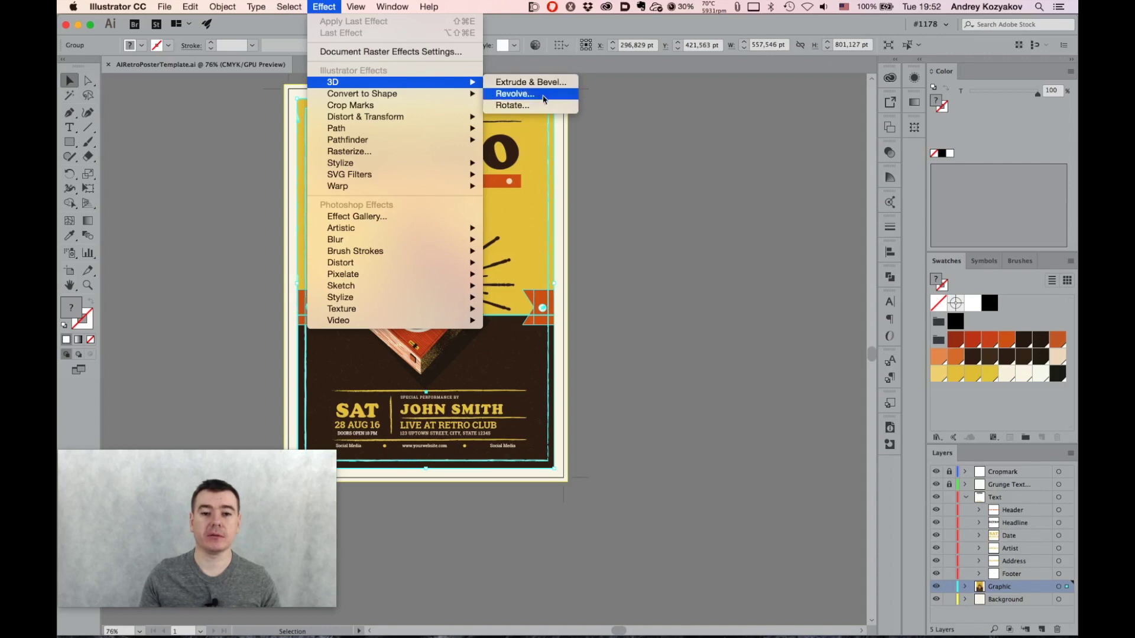
{"action": "left_click", "coordinate": [544, 99]}
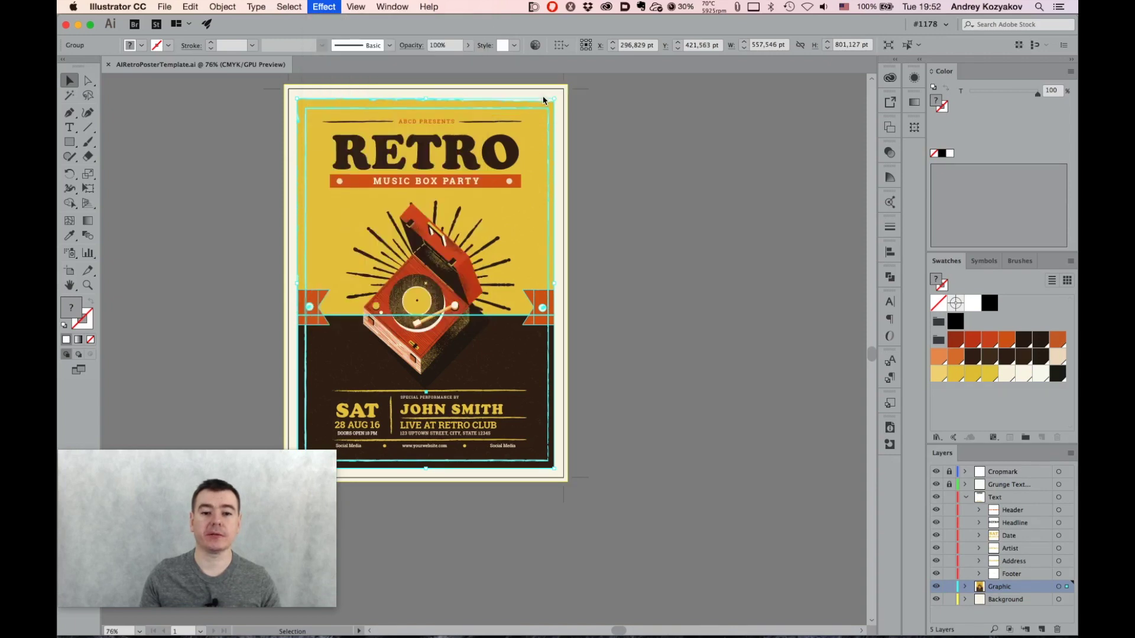
{"action": "left_click_drag", "start_coordinate": [466, 172], "coordinate": [568, 166]}
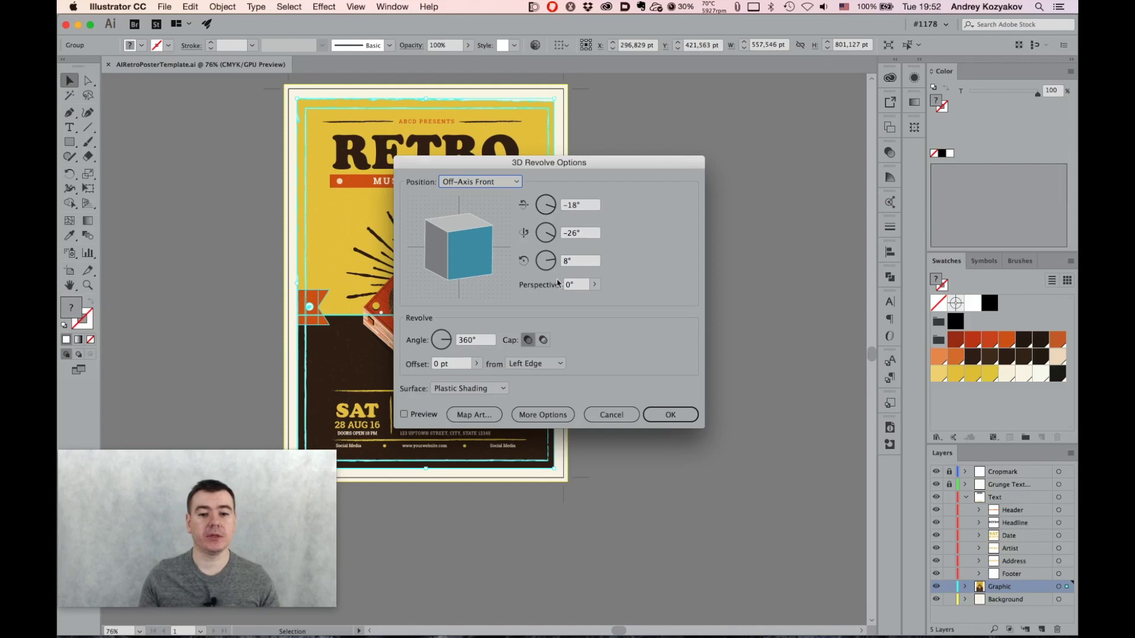
{"action": "left_click", "coordinate": [611, 414]}
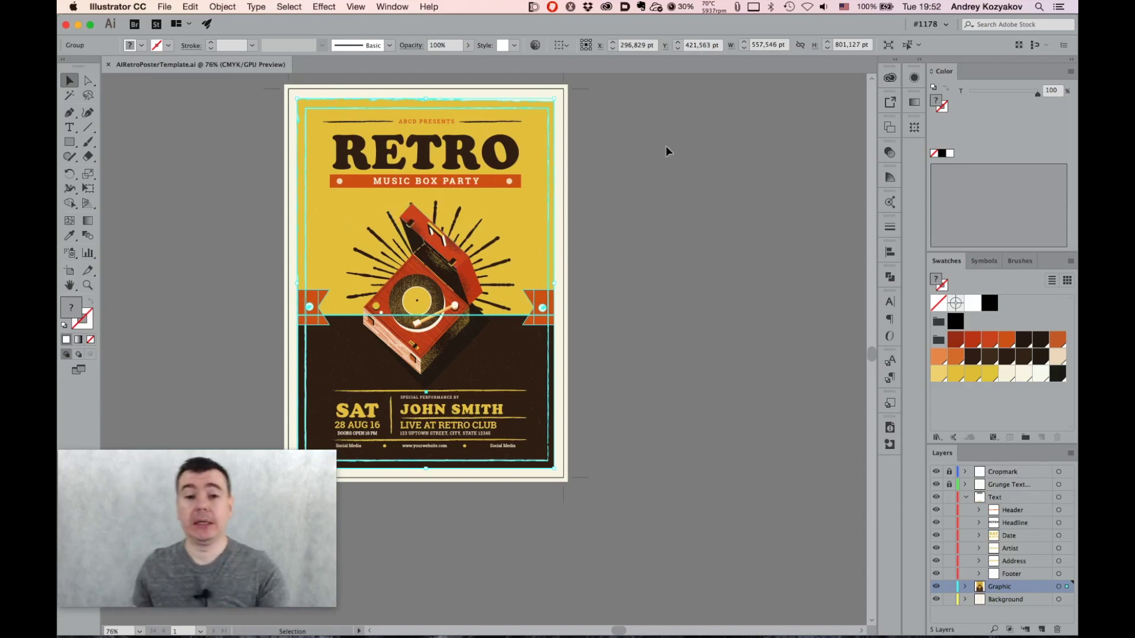
Deselect the graphic group and search Adobe Stock for "градиентные", returning to Illustrator from the browser results
{"action": "left_click", "coordinate": [999, 24]}
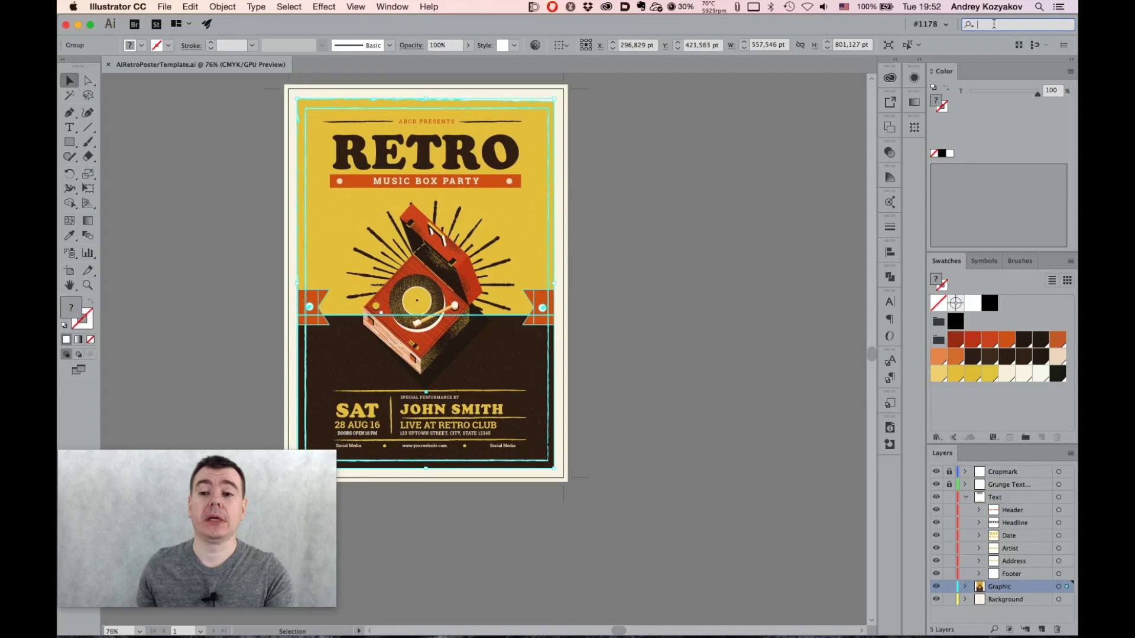
{"action": "left_click", "coordinate": [767, 134]}
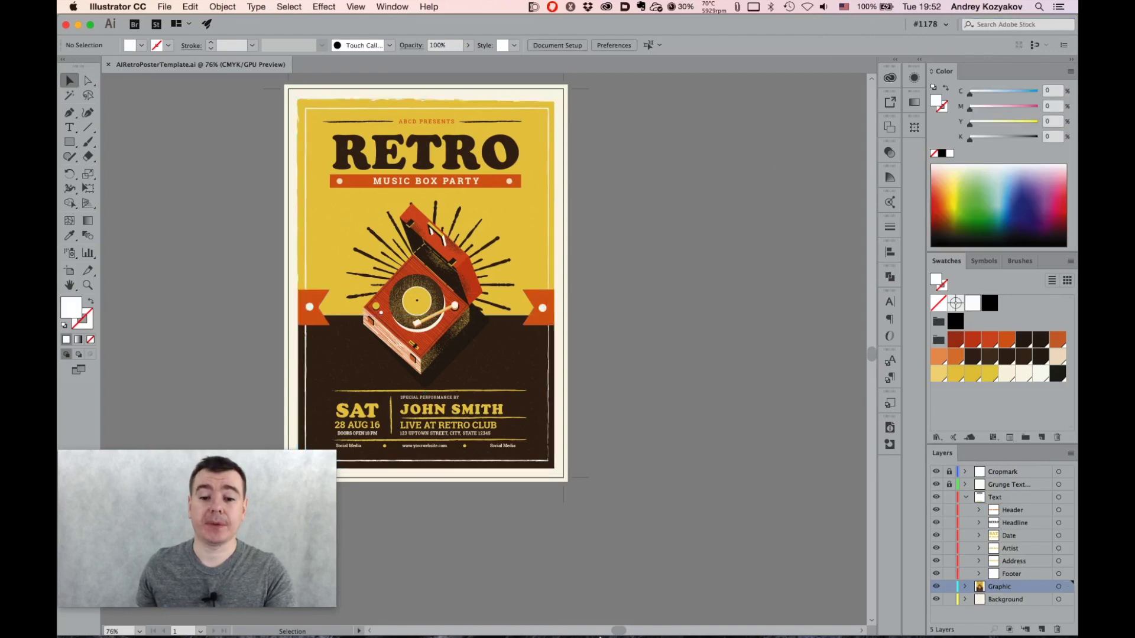
{"action": "mouse_move", "coordinate": [696, 627]}
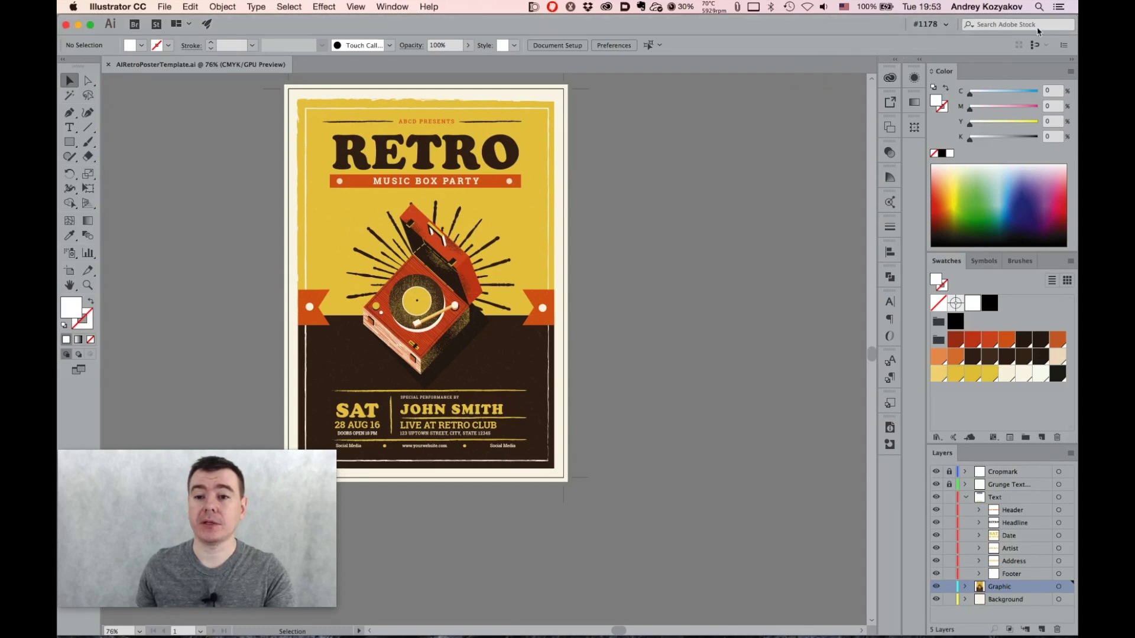
{"action": "left_click", "coordinate": [992, 26]}
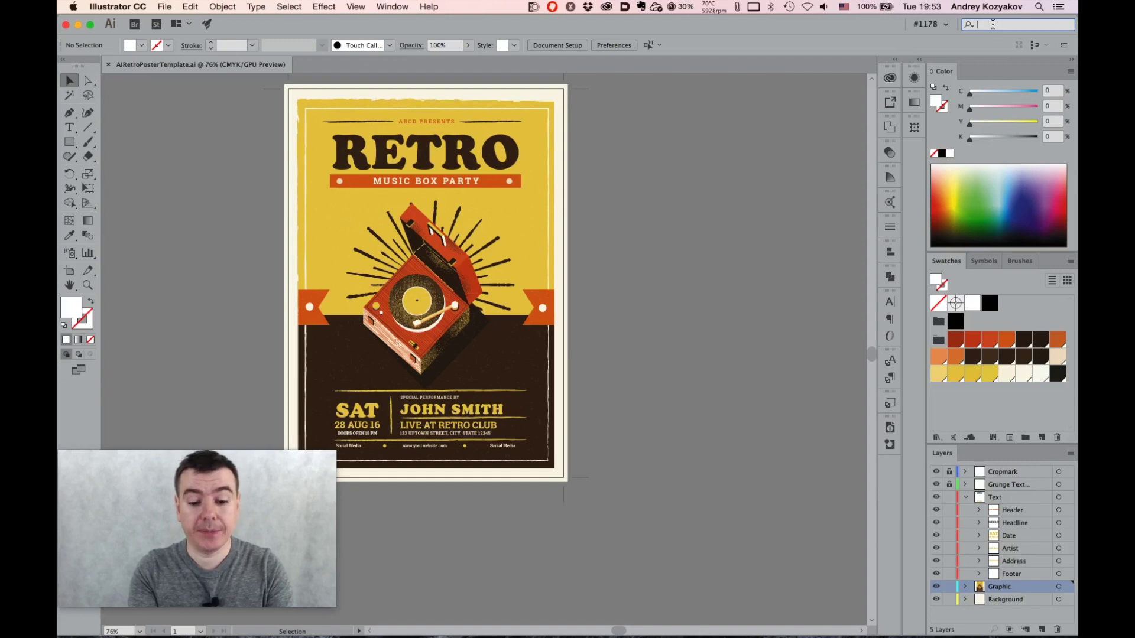
{"action": "key", "text": "super"}
{"action": "type", "text": "rap"}
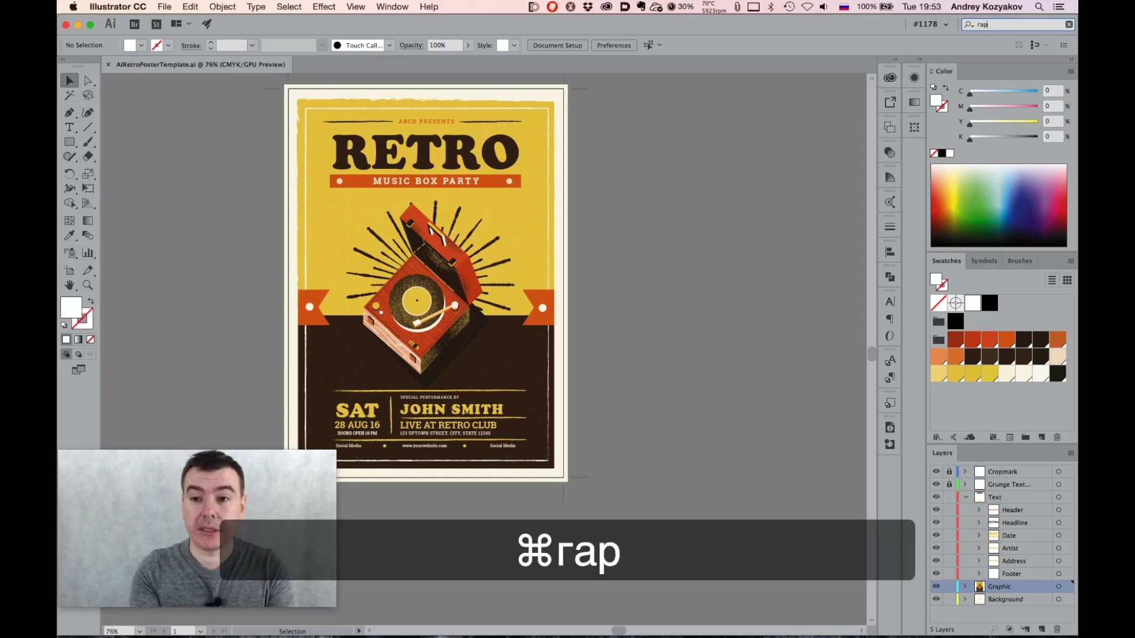
{"action": "type", "text": "д"}
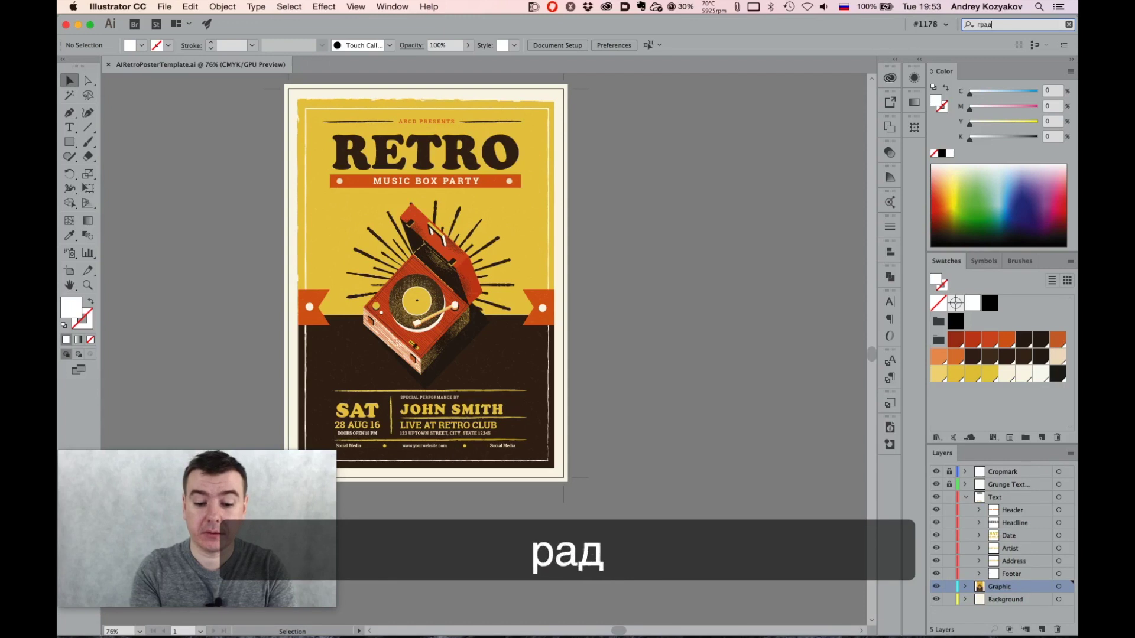
{"action": "type", "text": "иентные"}
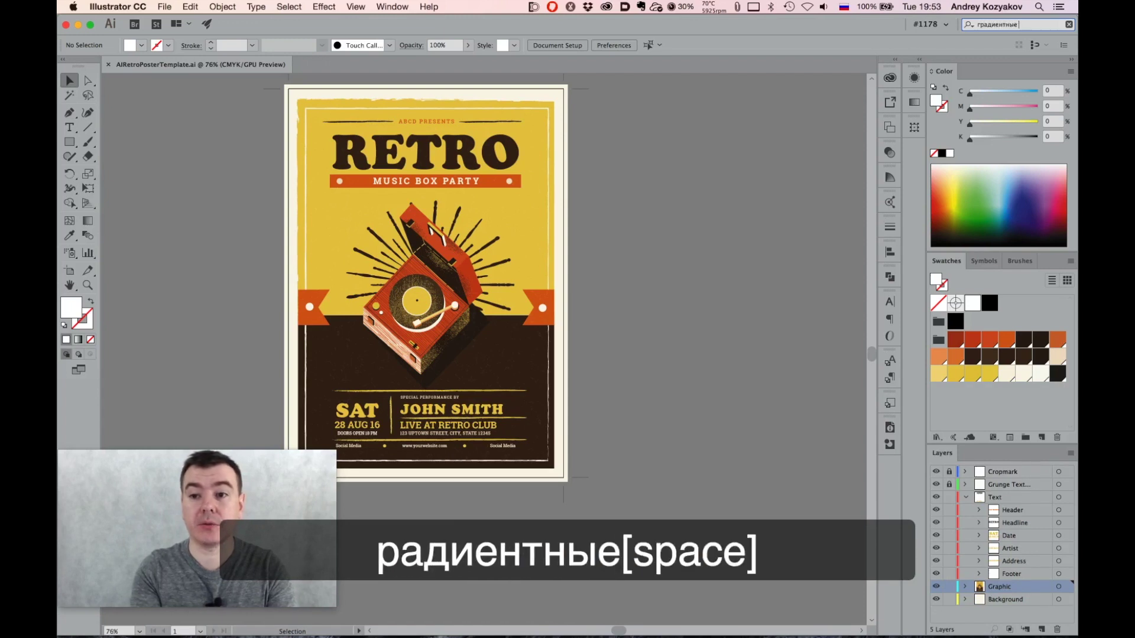
{"action": "key", "text": "Return"}
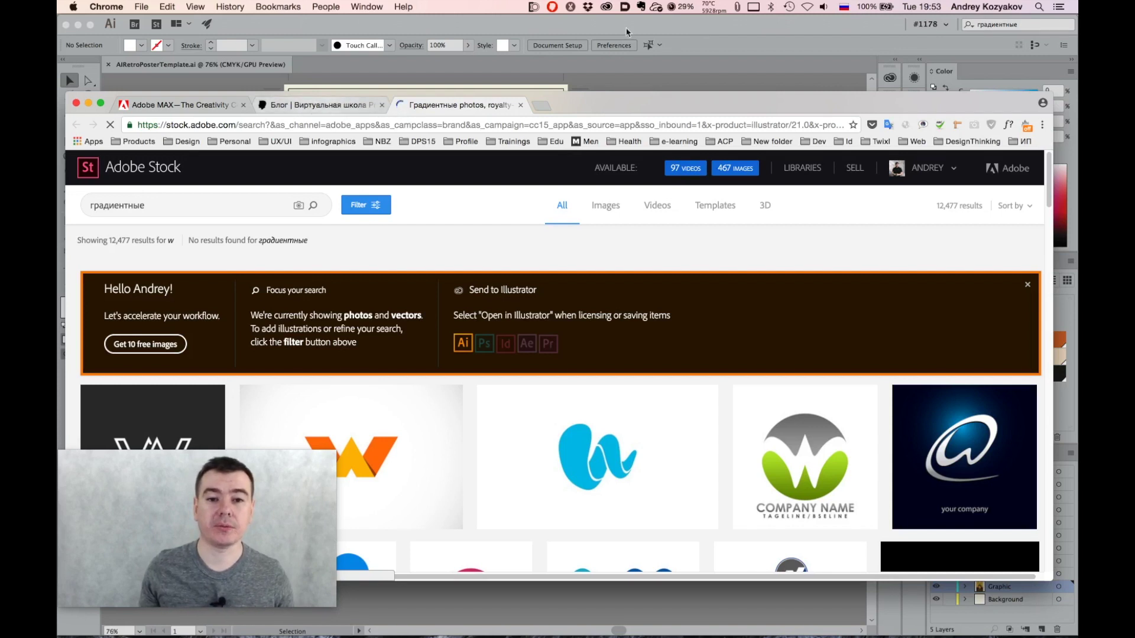
{"action": "left_click", "coordinate": [720, 24]}
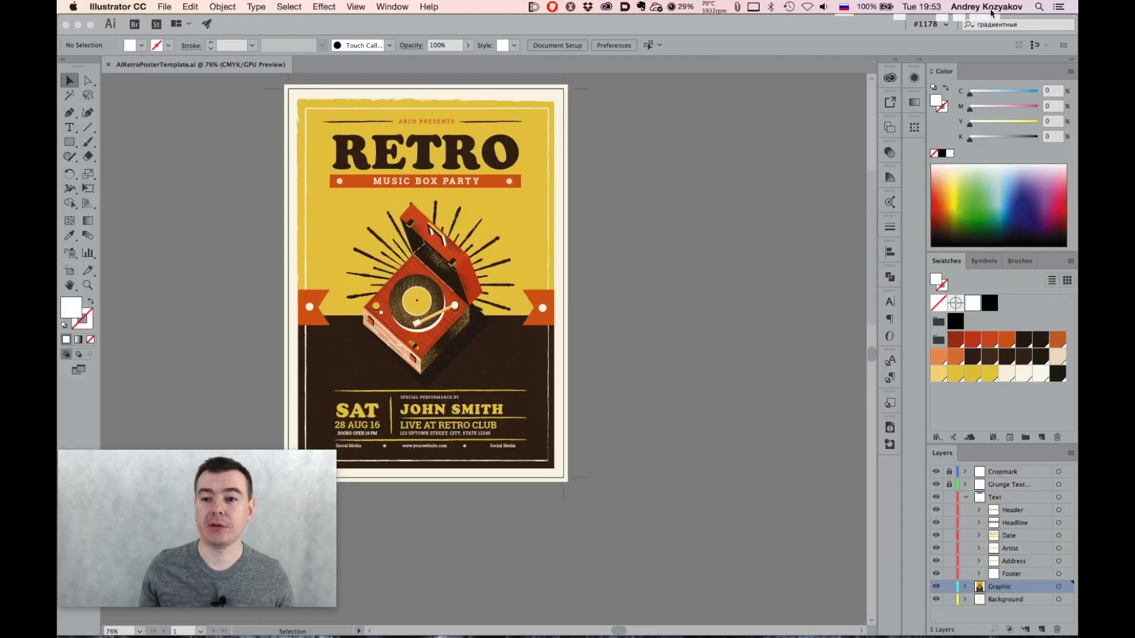
Clear the "градиентные" query and switch the application search from Adobe Stock to Adobe Help
{"action": "left_click", "coordinate": [1034, 25]}
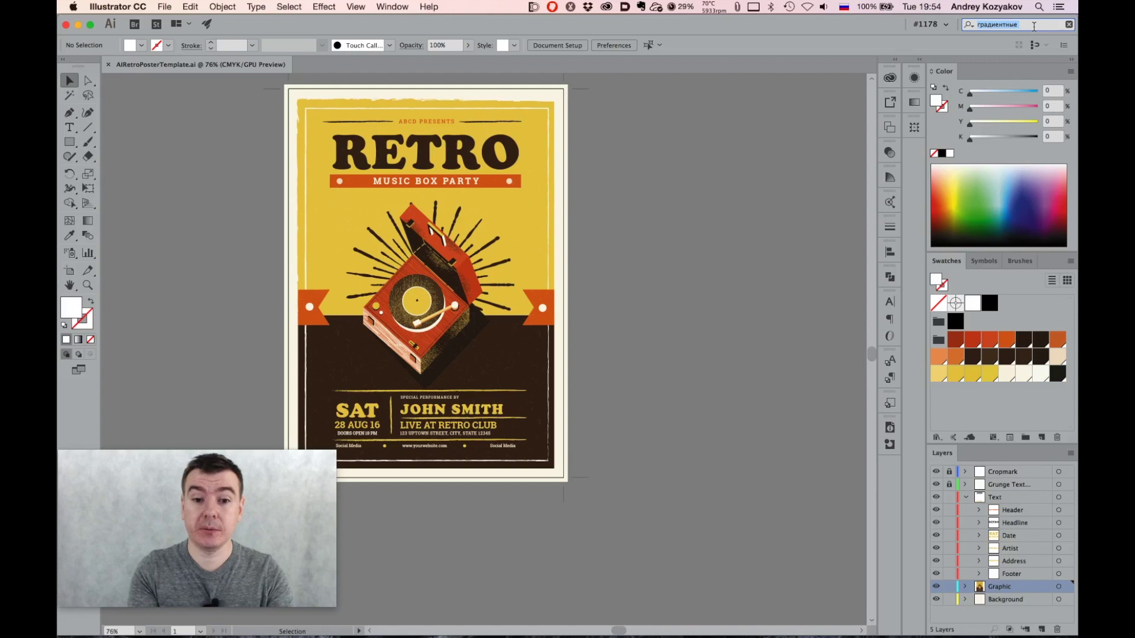
{"action": "key", "text": "super"}
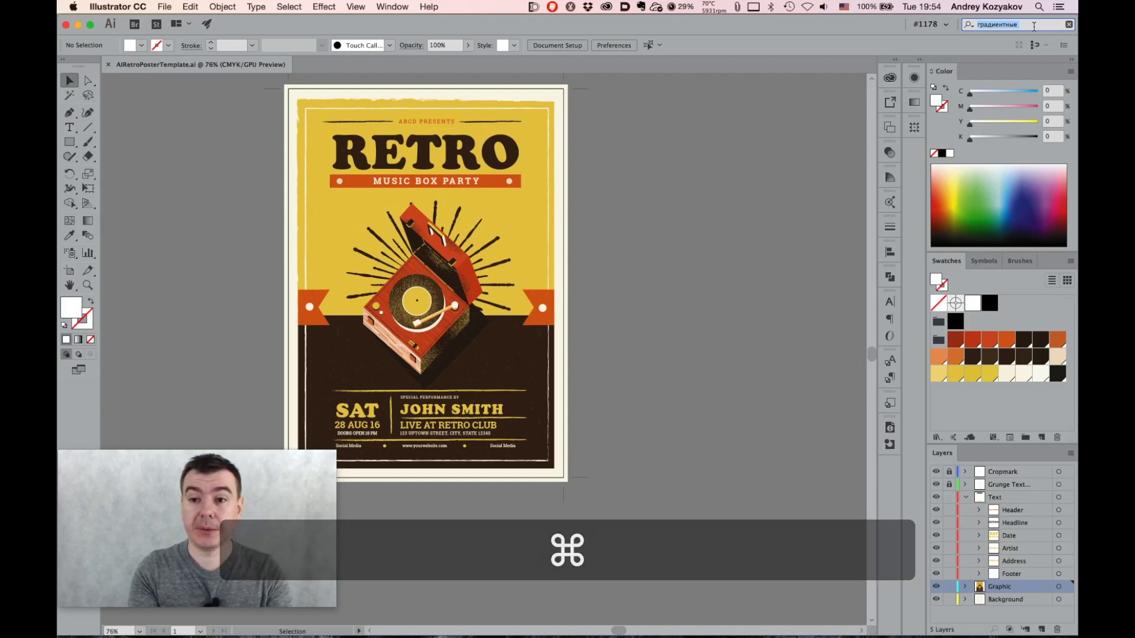
{"action": "key", "text": "Right"}
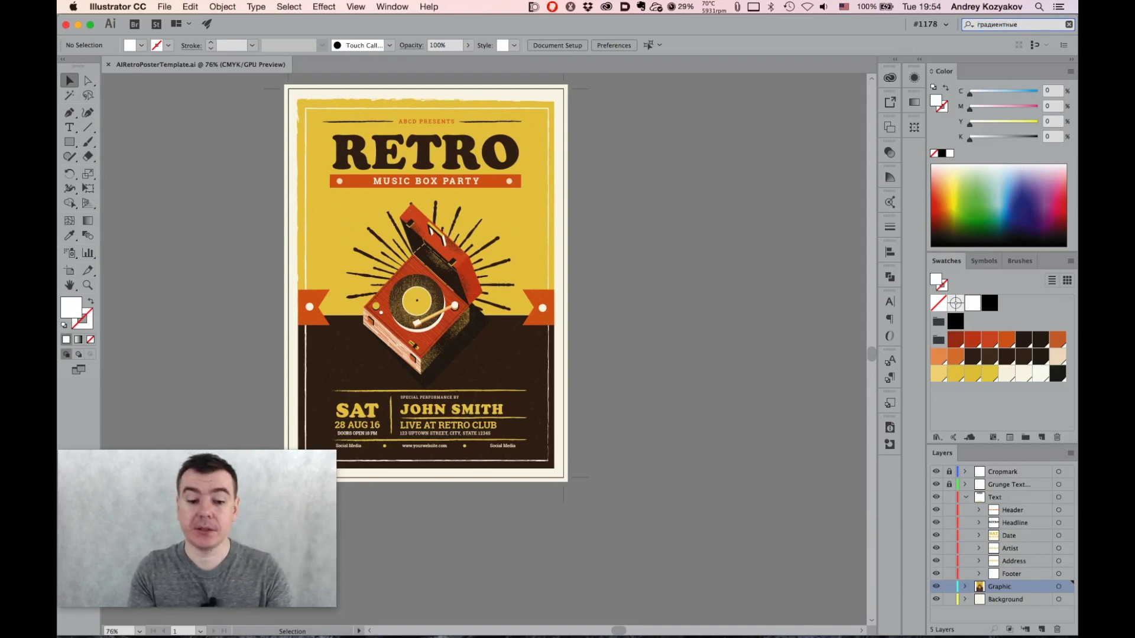
{"action": "key", "text": "super+a"}
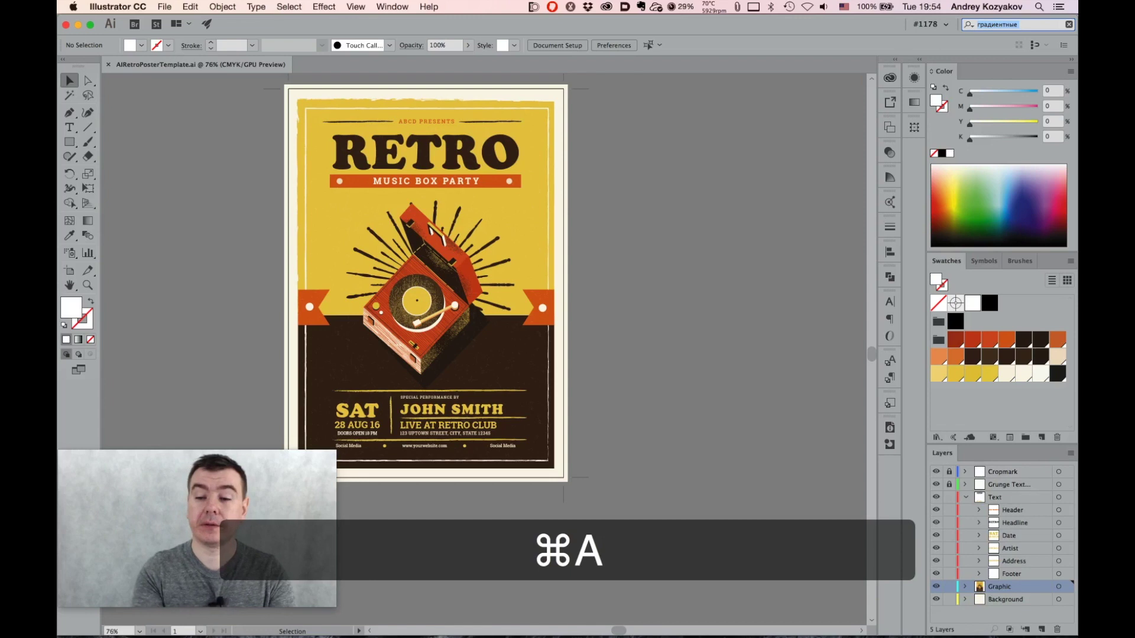
{"action": "key", "text": "BackSpace"}
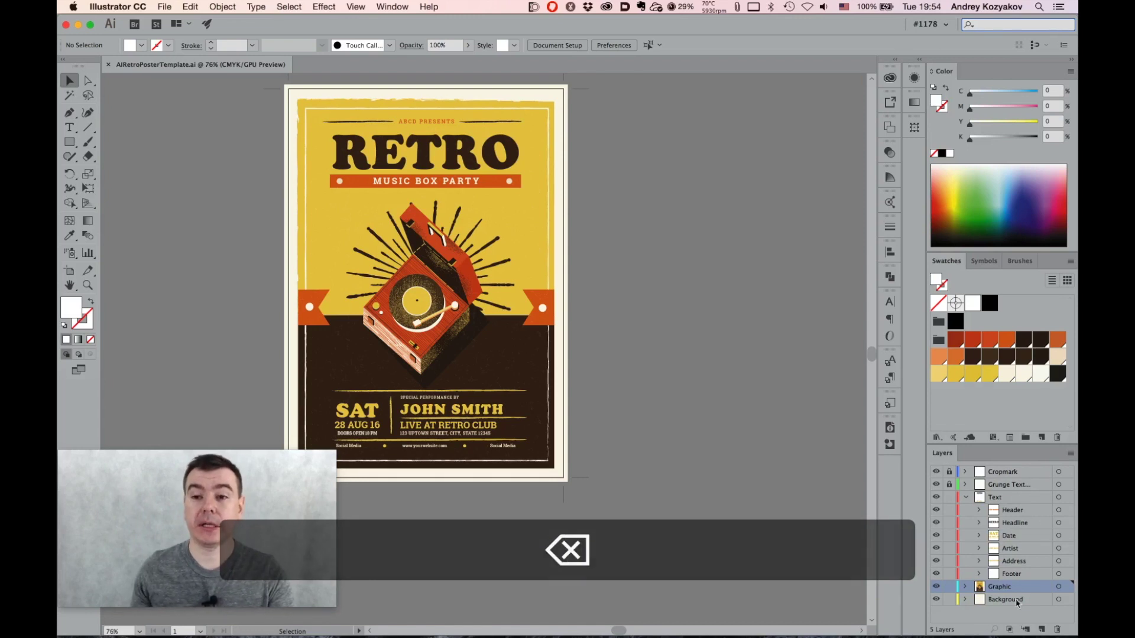
{"action": "left_click", "coordinate": [969, 25]}
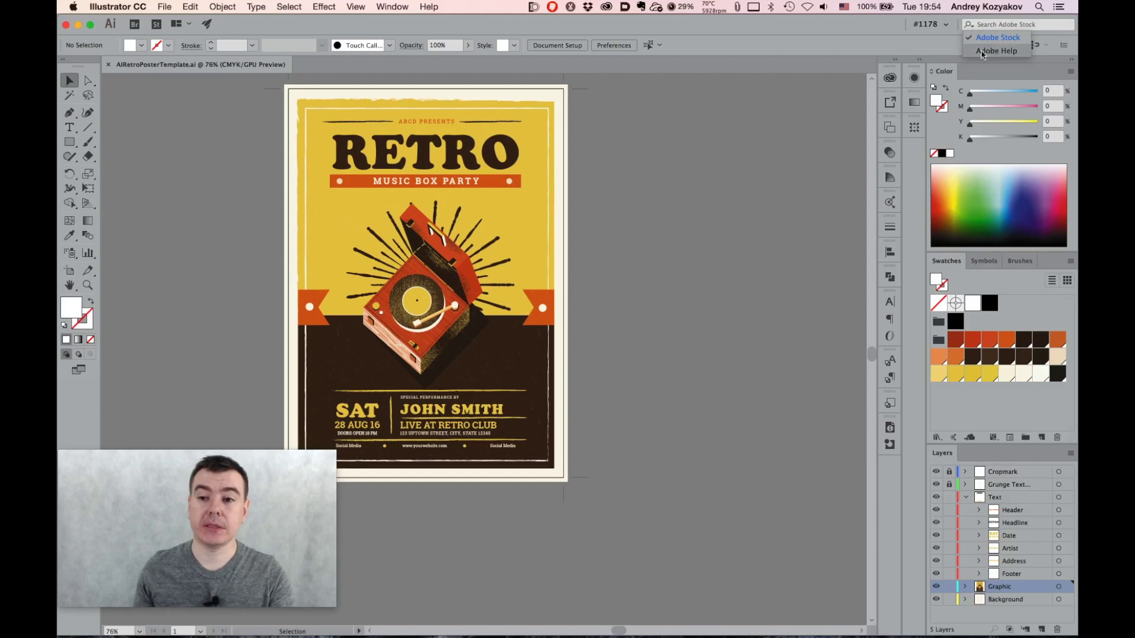
{"action": "left_click", "coordinate": [987, 51]}
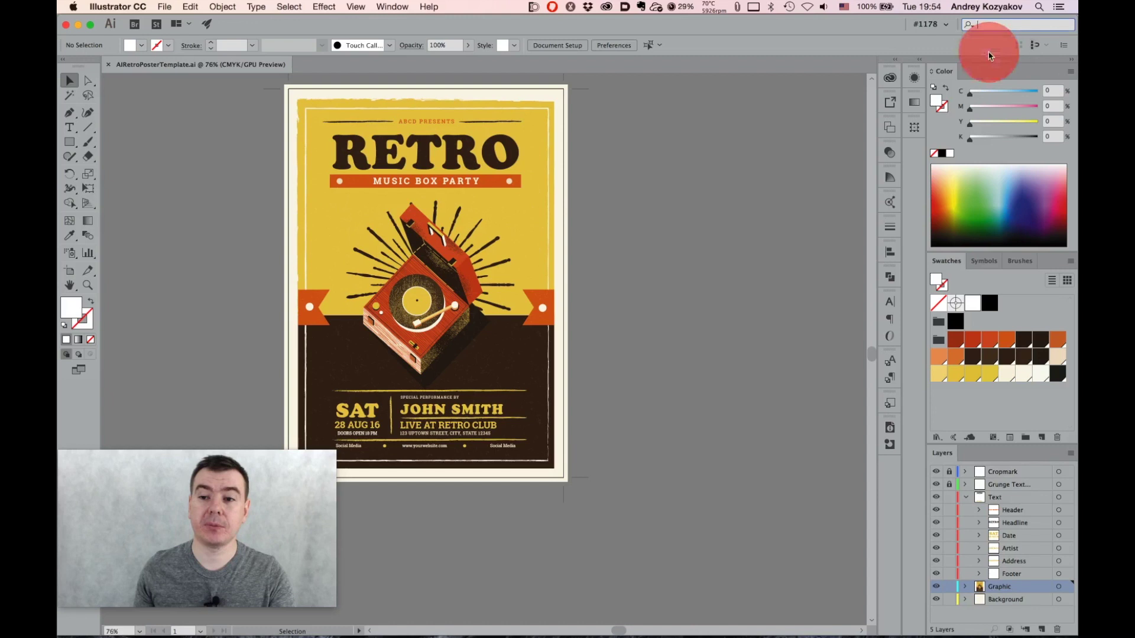
{"action": "left_click", "coordinate": [986, 24]}
{"action": "left_click", "coordinate": [605, 264]}
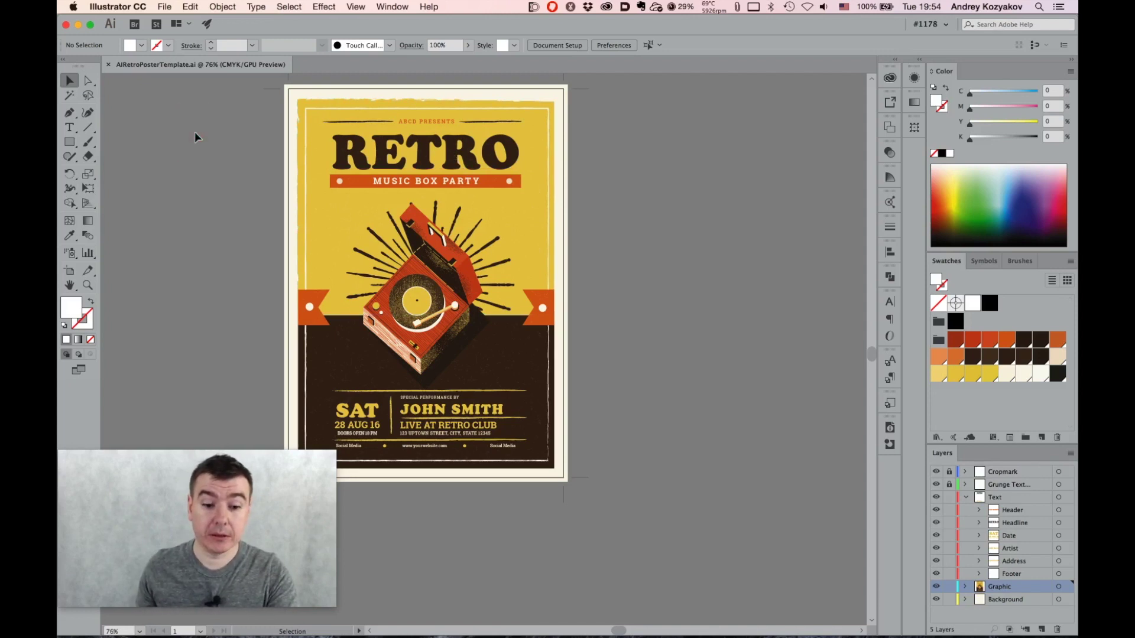
Close the retro poster template and bring up the New Document dialog, moved clear of the screen's centre
{"action": "key", "text": "super"}
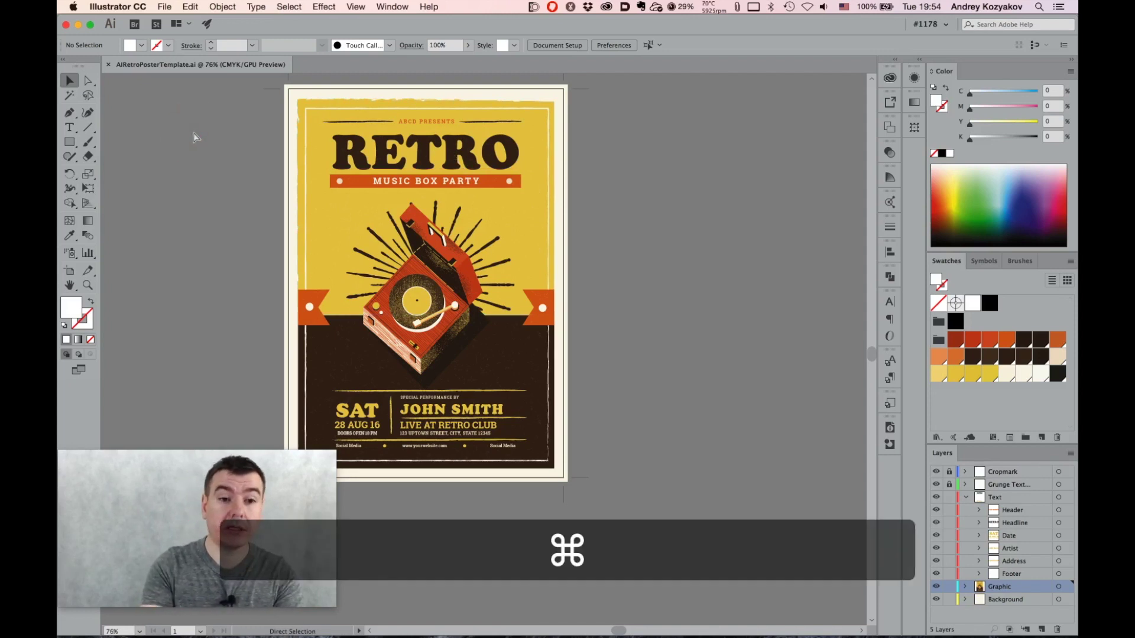
{"action": "left_click", "coordinate": [109, 65]}
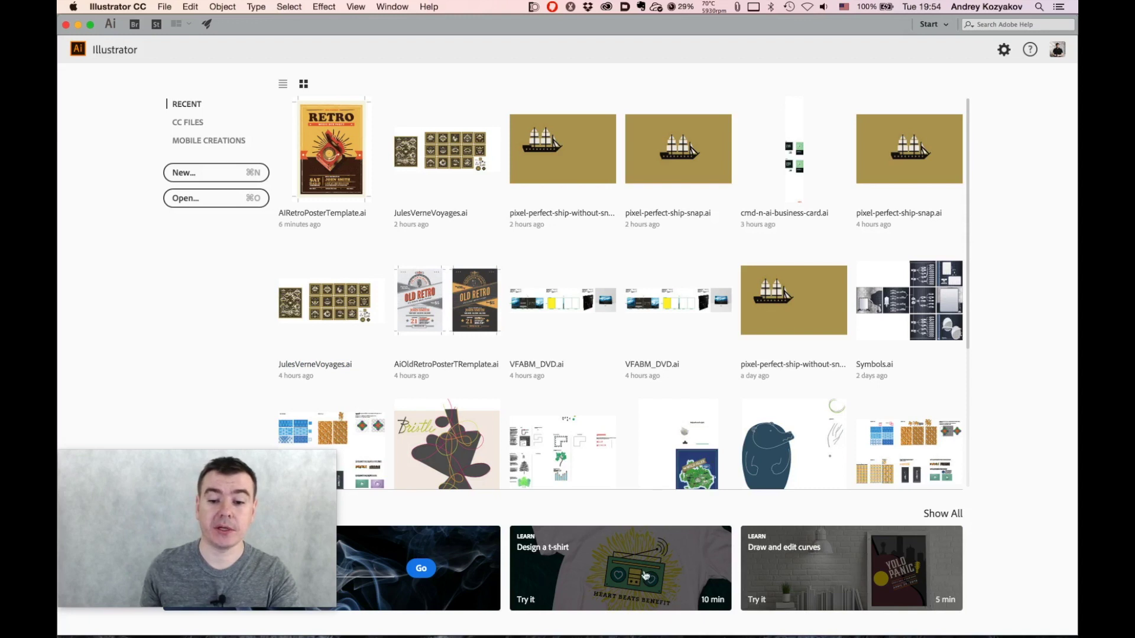
{"action": "key", "text": "super+n"}
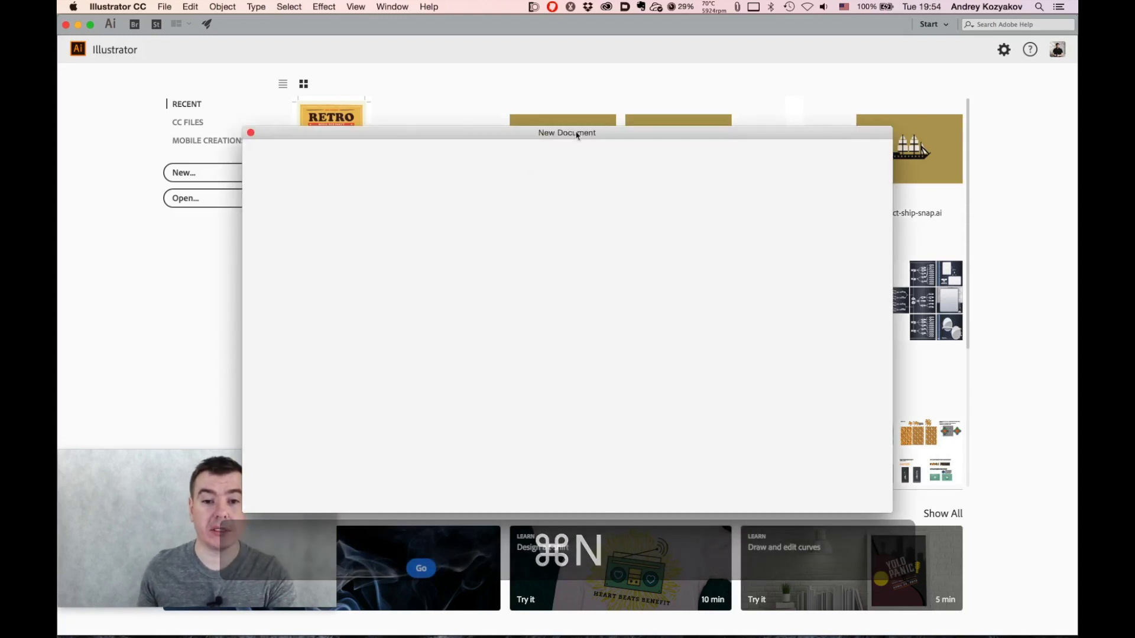
{"action": "left_click_drag", "start_coordinate": [577, 135], "coordinate": [529, 83]}
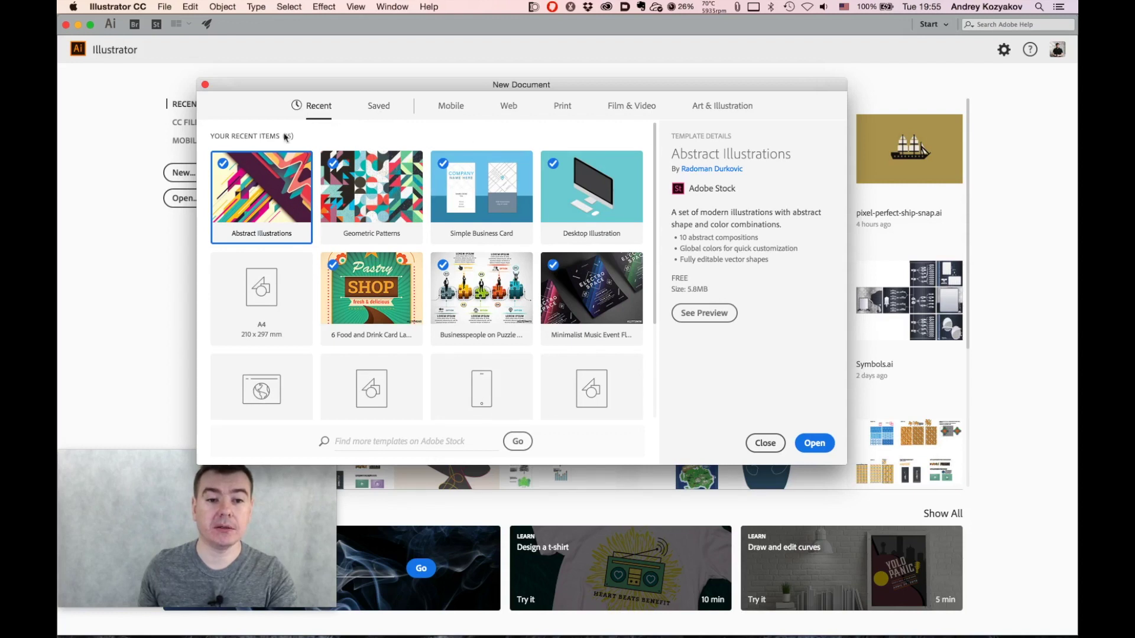
Examine the Saved, Mobile, Web and Print categories of new documents, expanding the full set of blank print presets
{"action": "left_click", "coordinate": [387, 106]}
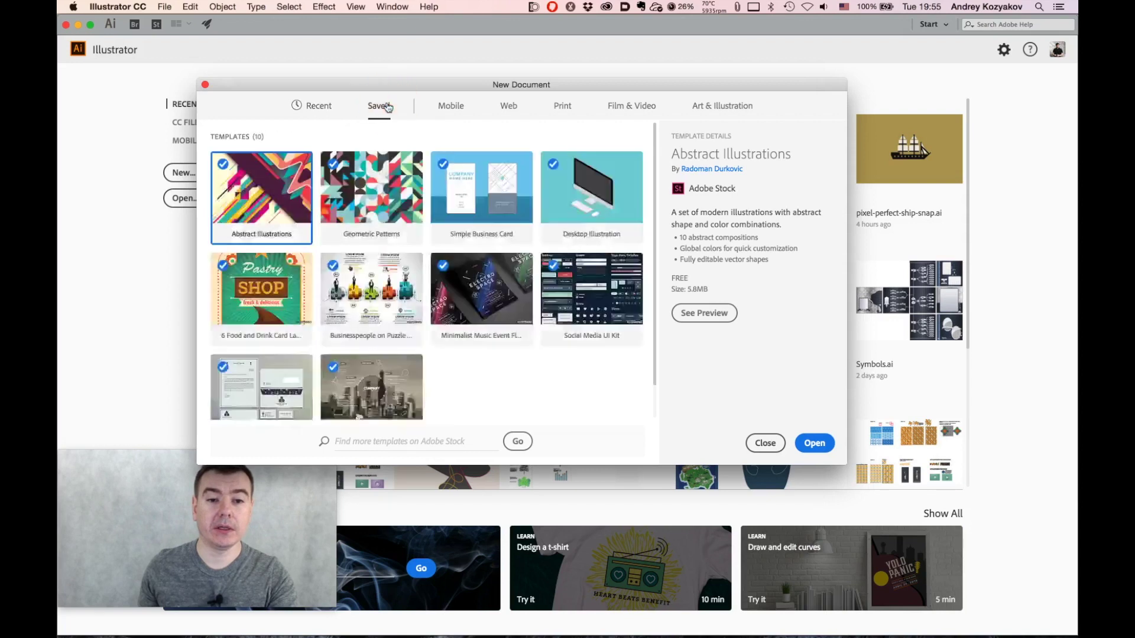
{"action": "left_click", "coordinate": [451, 107]}
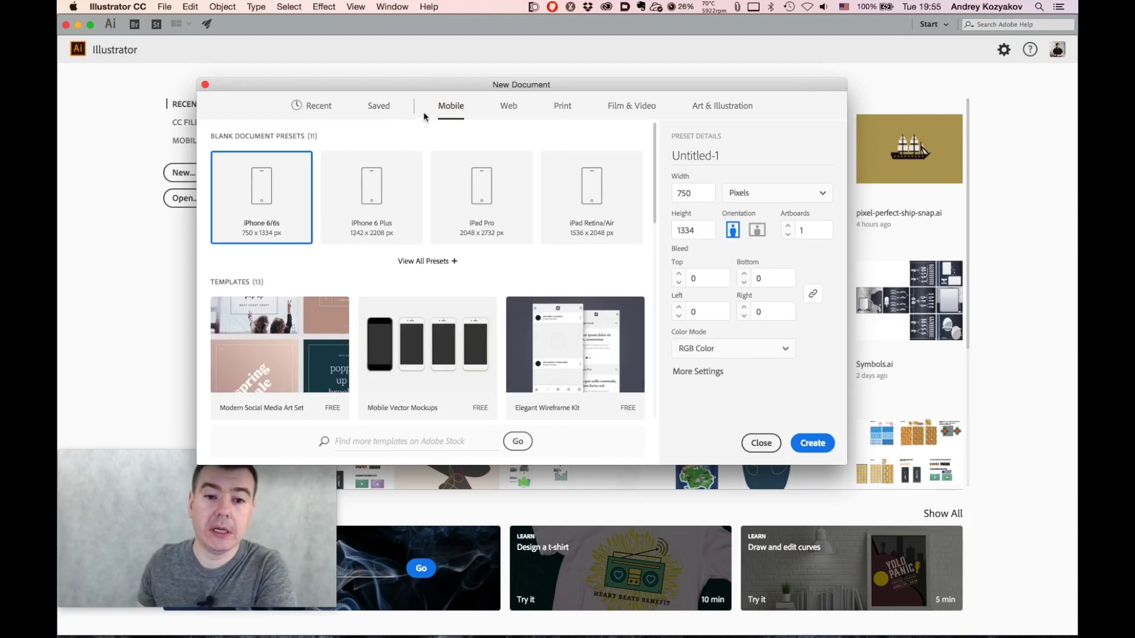
{"action": "left_click", "coordinate": [508, 107]}
{"action": "left_click", "coordinate": [563, 108]}
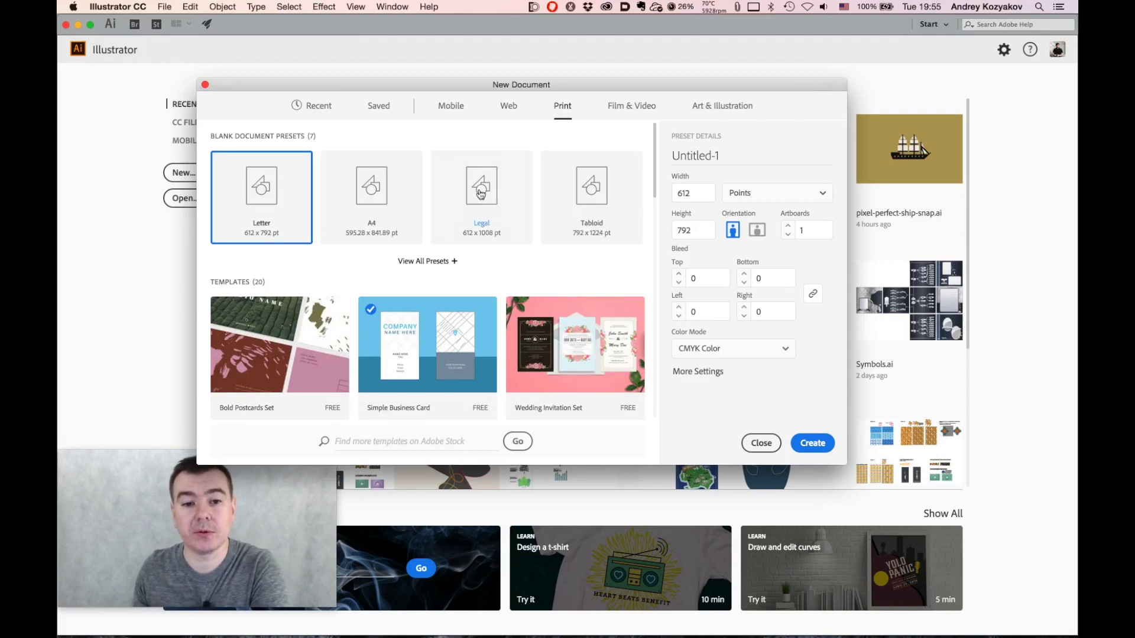
{"action": "left_click", "coordinate": [454, 261]}
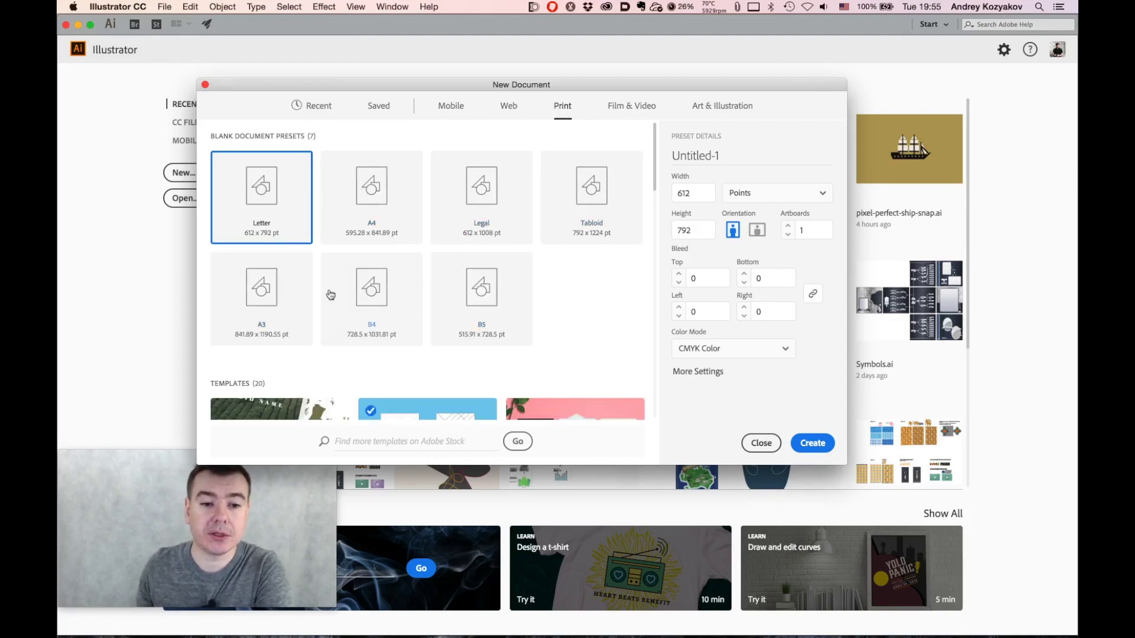
{"action": "scroll", "coordinate": [379, 342], "scroll_direction": "down", "scroll_amount": 2}
{"action": "scroll", "coordinate": [388, 334], "scroll_direction": "up", "scroll_amount": 2}
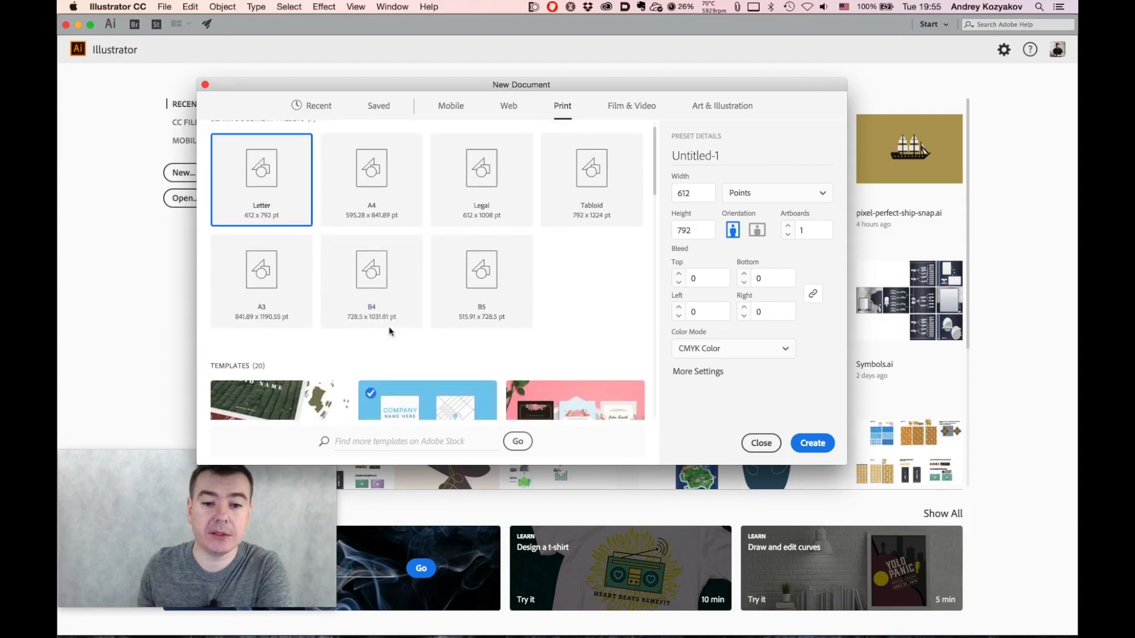
Preview the free Ribbon Infographics Set among the print templates and download it from Adobe Stock
{"action": "scroll", "coordinate": [502, 305], "scroll_direction": "down", "scroll_amount": 10}
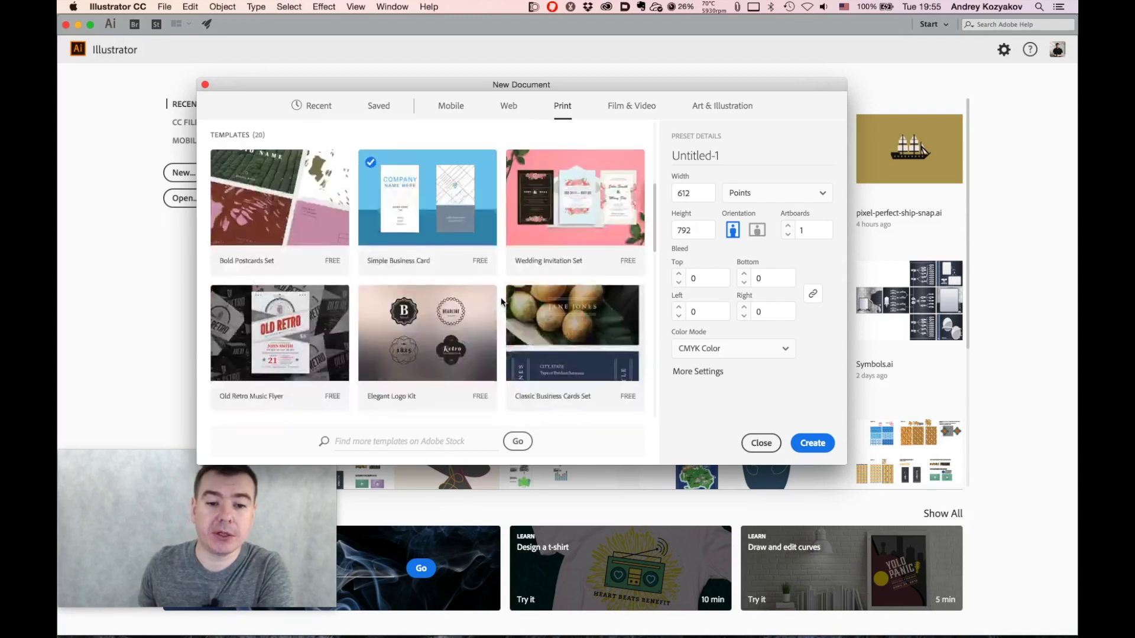
{"action": "scroll", "coordinate": [502, 301], "scroll_direction": "down", "scroll_amount": 10}
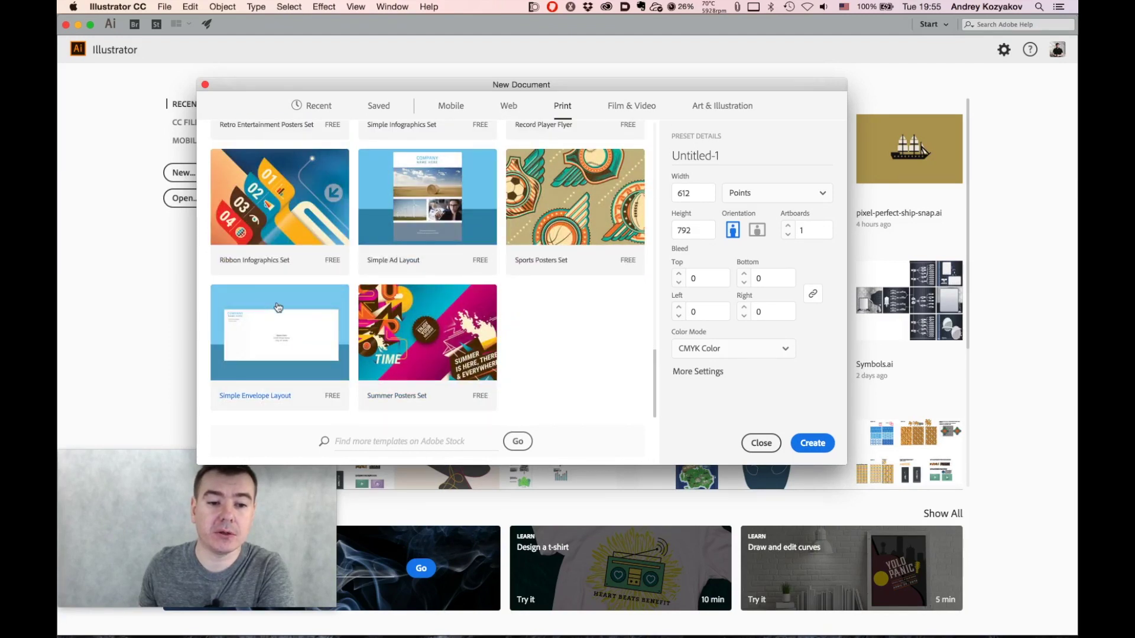
{"action": "scroll", "coordinate": [278, 305], "scroll_direction": "up", "scroll_amount": 2}
{"action": "scroll", "coordinate": [282, 295], "scroll_direction": "up", "scroll_amount": 2}
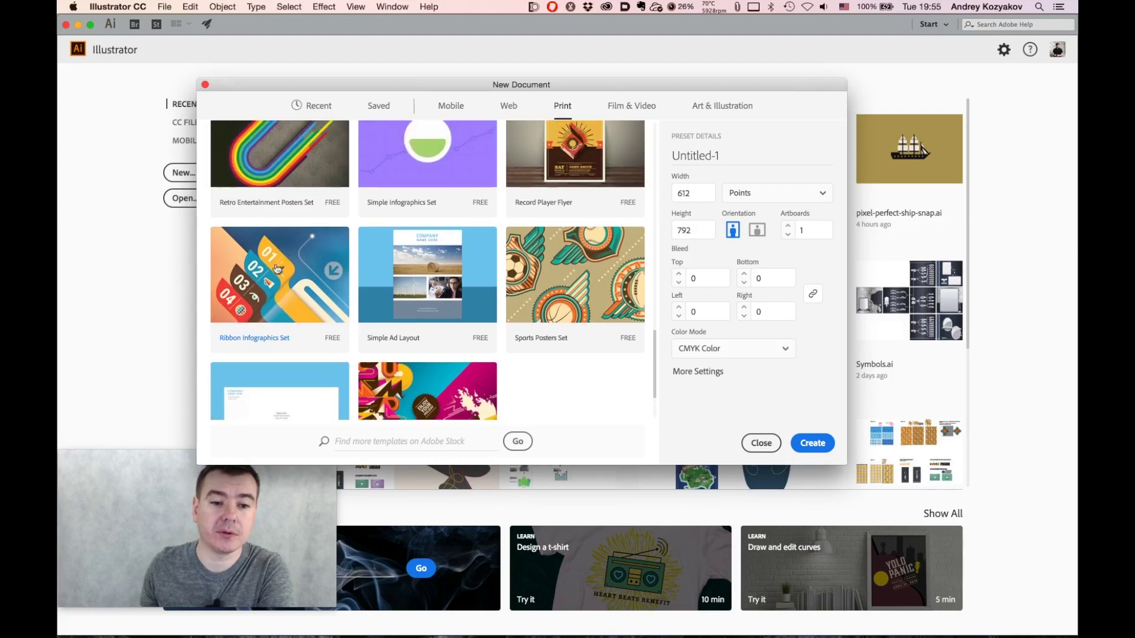
{"action": "left_click", "coordinate": [278, 269]}
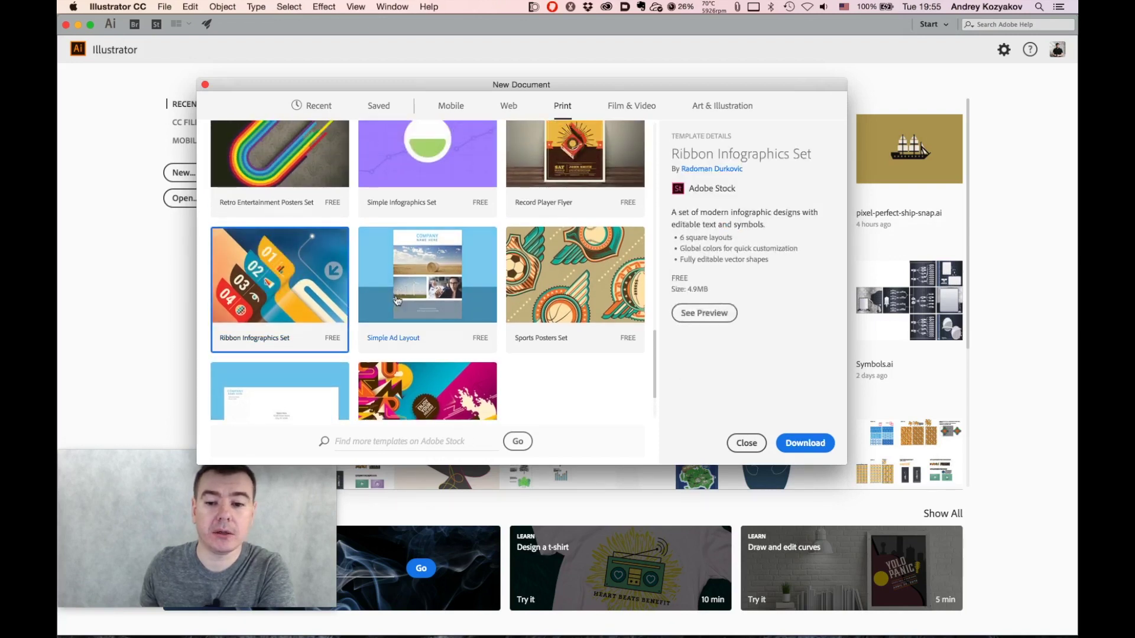
{"action": "left_click", "coordinate": [701, 314]}
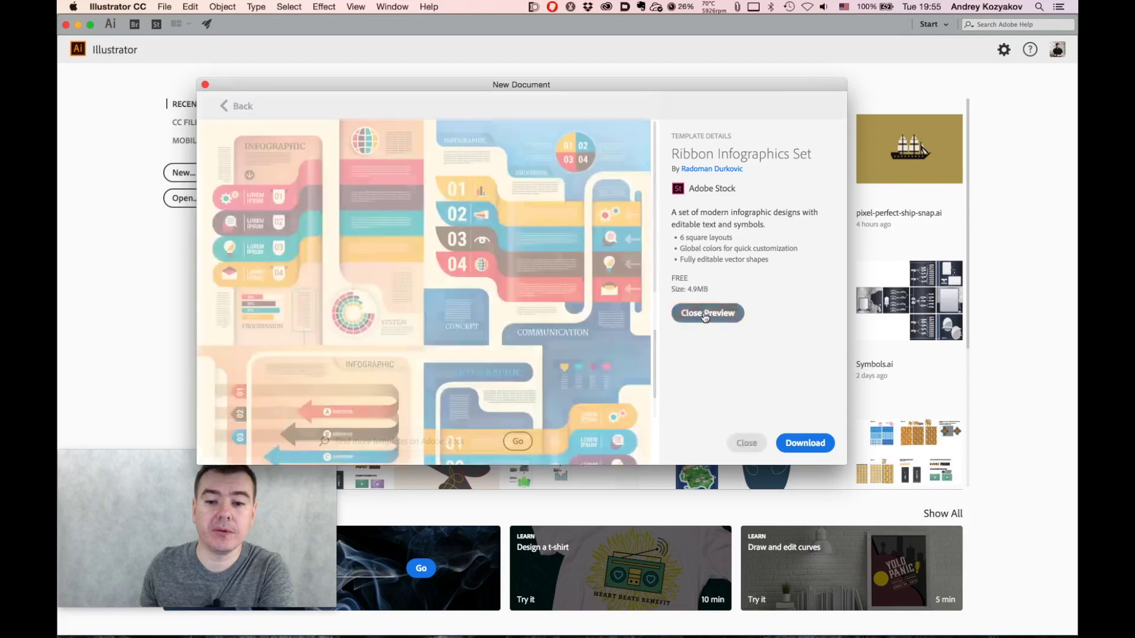
{"action": "scroll", "coordinate": [484, 318], "scroll_direction": "down", "scroll_amount": 10}
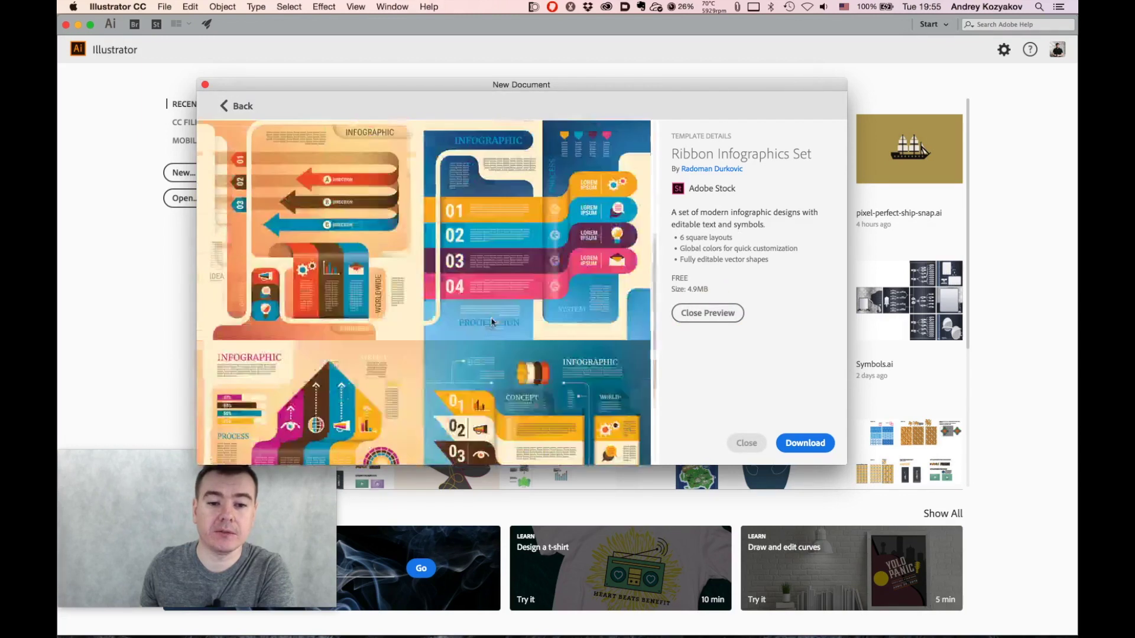
{"action": "scroll", "coordinate": [492, 322], "scroll_direction": "up", "scroll_amount": 8}
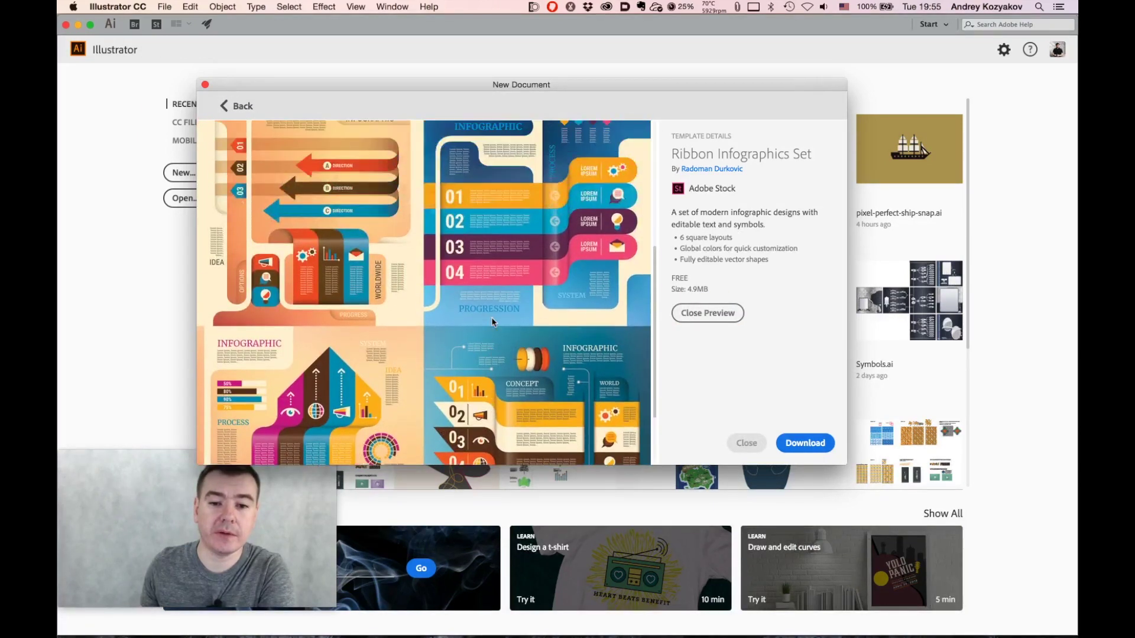
{"action": "left_click", "coordinate": [230, 106]}
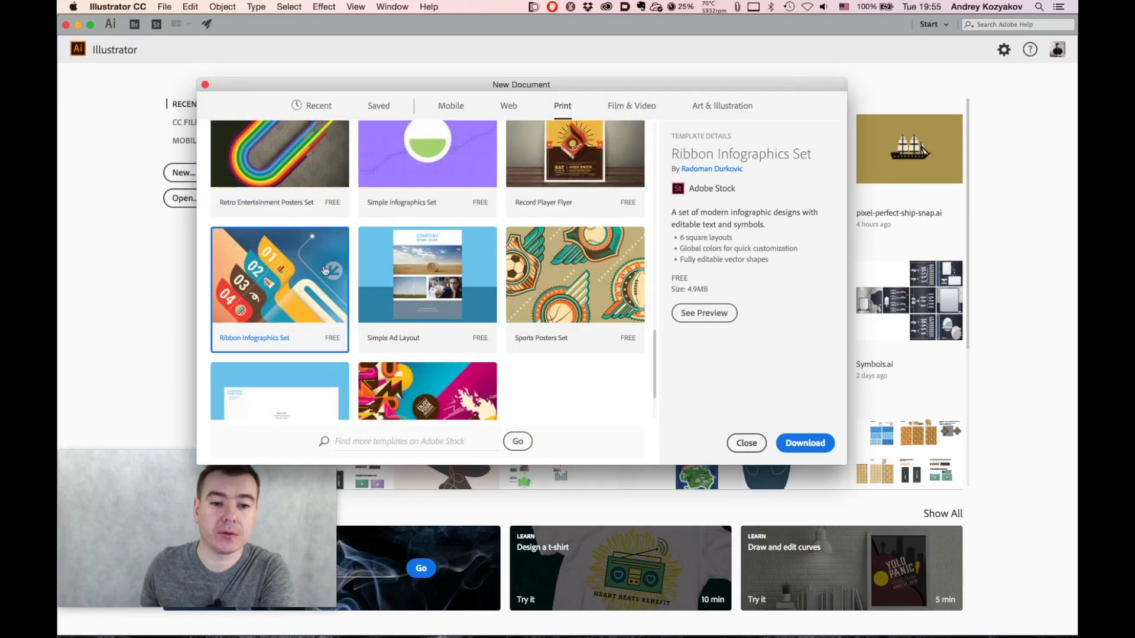
{"action": "left_click", "coordinate": [816, 444]}
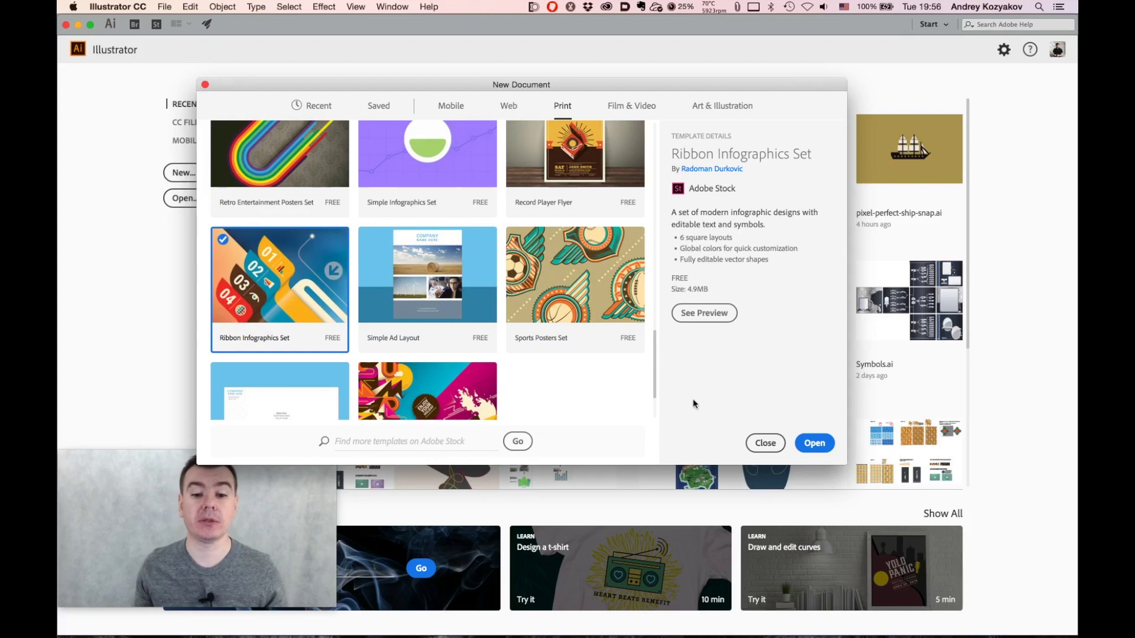
Create a new document from the downloaded Ribbon Infographics Set template
{"action": "left_click", "coordinate": [376, 442]}
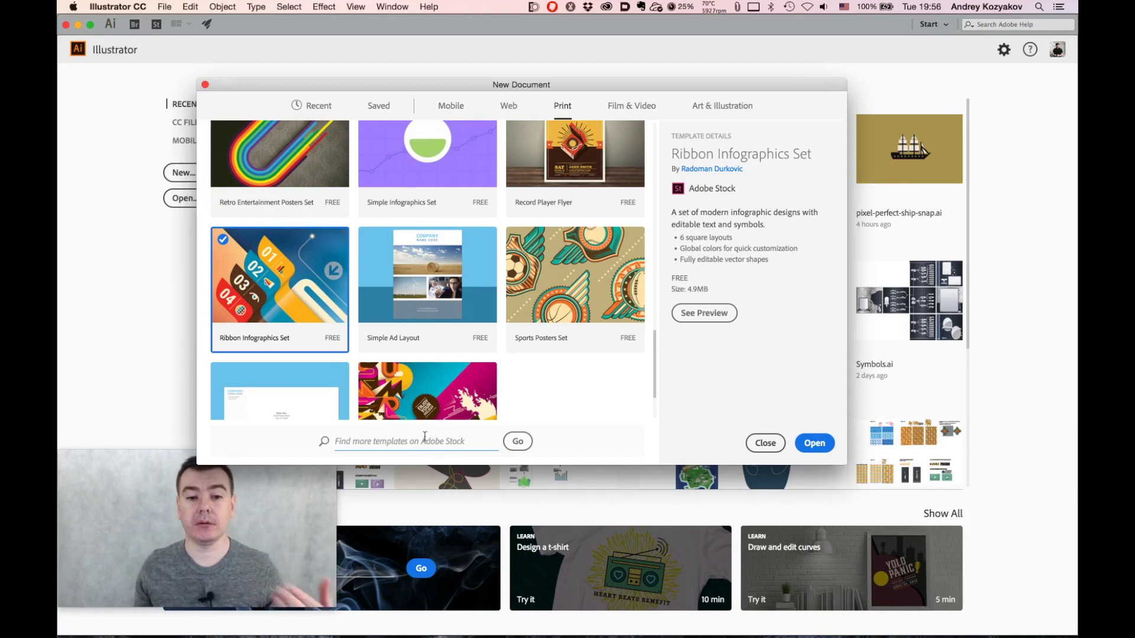
{"action": "left_click", "coordinate": [813, 442]}
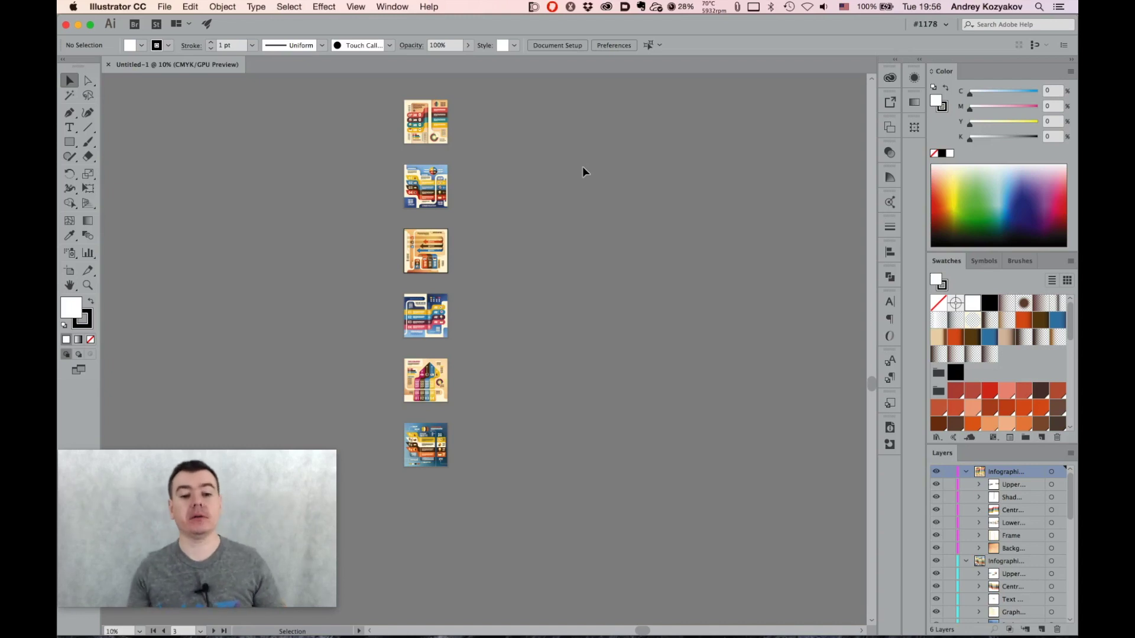
Examine the first infographic artboard up close, from its lower charts to the INFOGRAPHIC heading and globe
{"action": "key", "text": "super+space"}
{"action": "left_click_drag", "start_coordinate": [416, 111], "coordinate": [839, 402]}
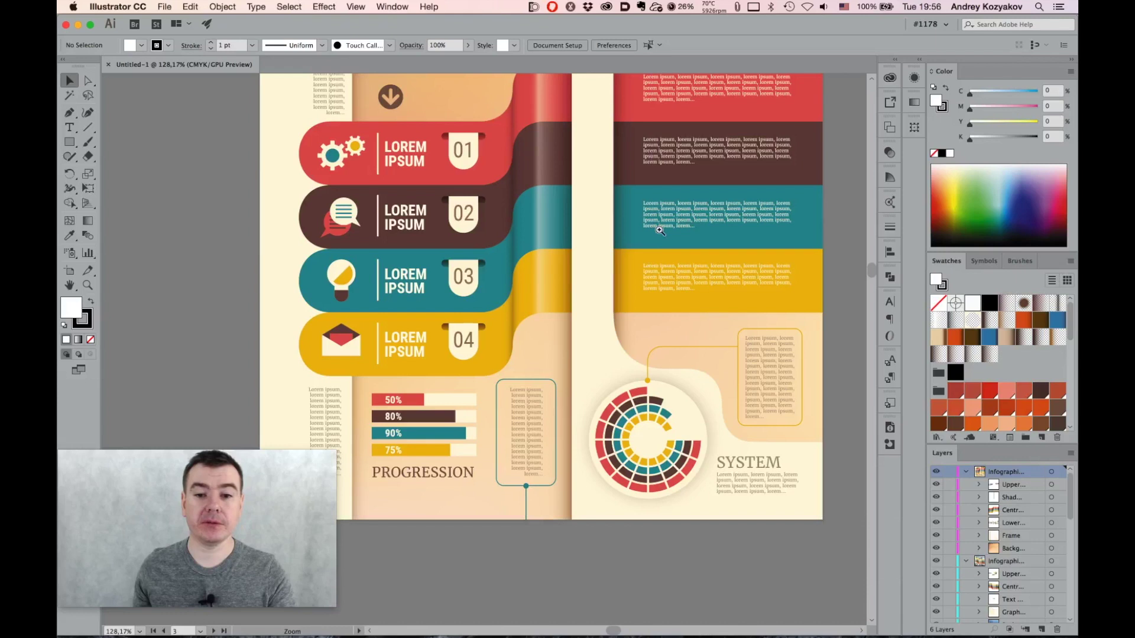
{"action": "left_click", "coordinate": [679, 221]}
{"action": "key", "text": "space"}
{"action": "key", "text": "space"}
{"action": "key", "text": "space"}
{"action": "key", "text": "space"}
{"action": "left_click_drag", "start_coordinate": [621, 236], "coordinate": [603, 420]}
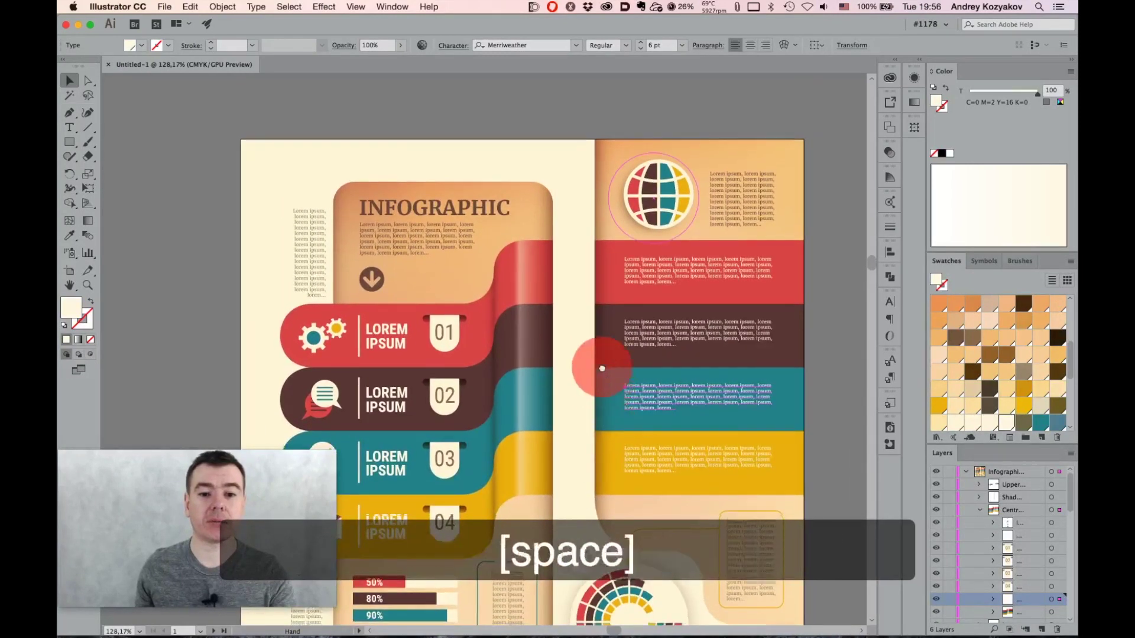
{"action": "left_click_drag", "start_coordinate": [602, 368], "coordinate": [590, 337]}
{"action": "left_click", "coordinate": [795, 150]}
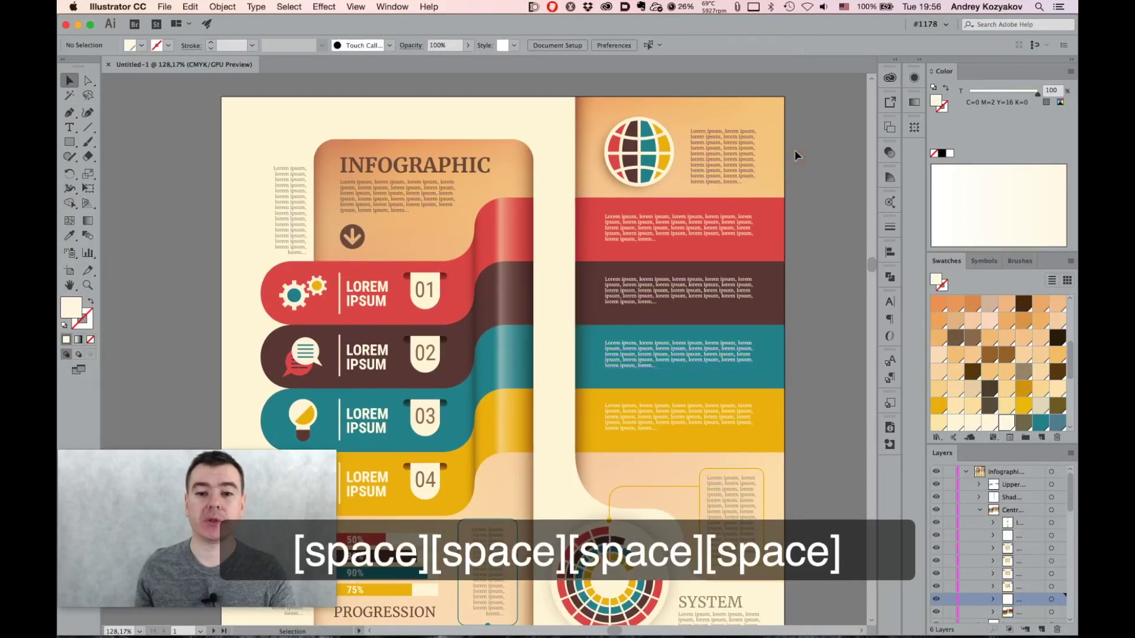
Bring up the New Document dialog, look over its recent items and template details, and dismiss it
{"action": "key", "text": "super"}
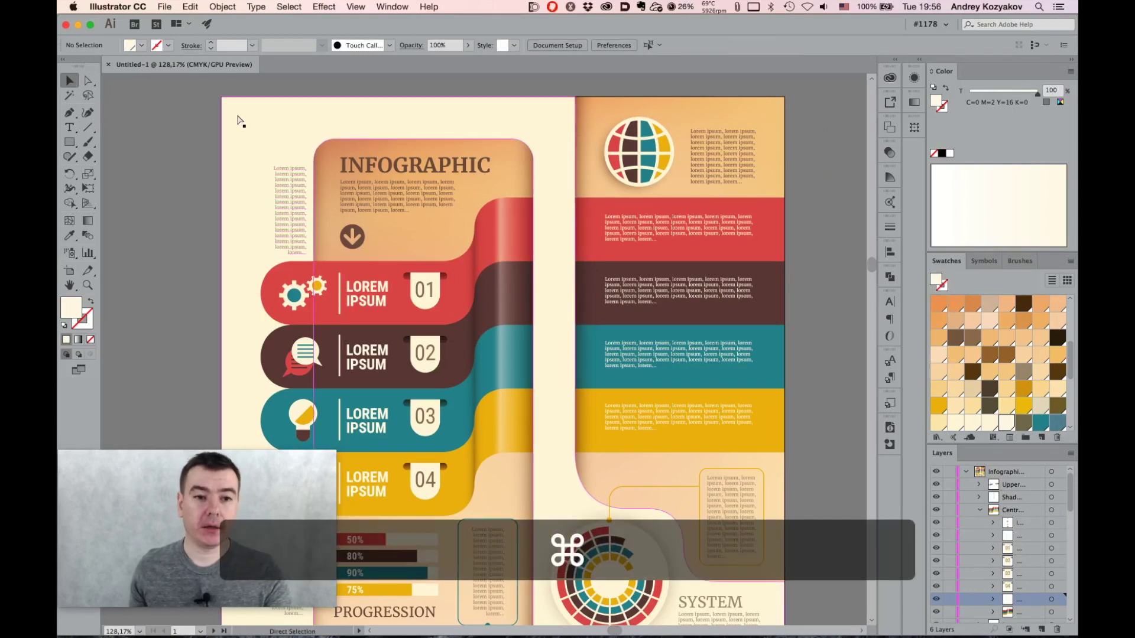
{"action": "key", "text": "super+n"}
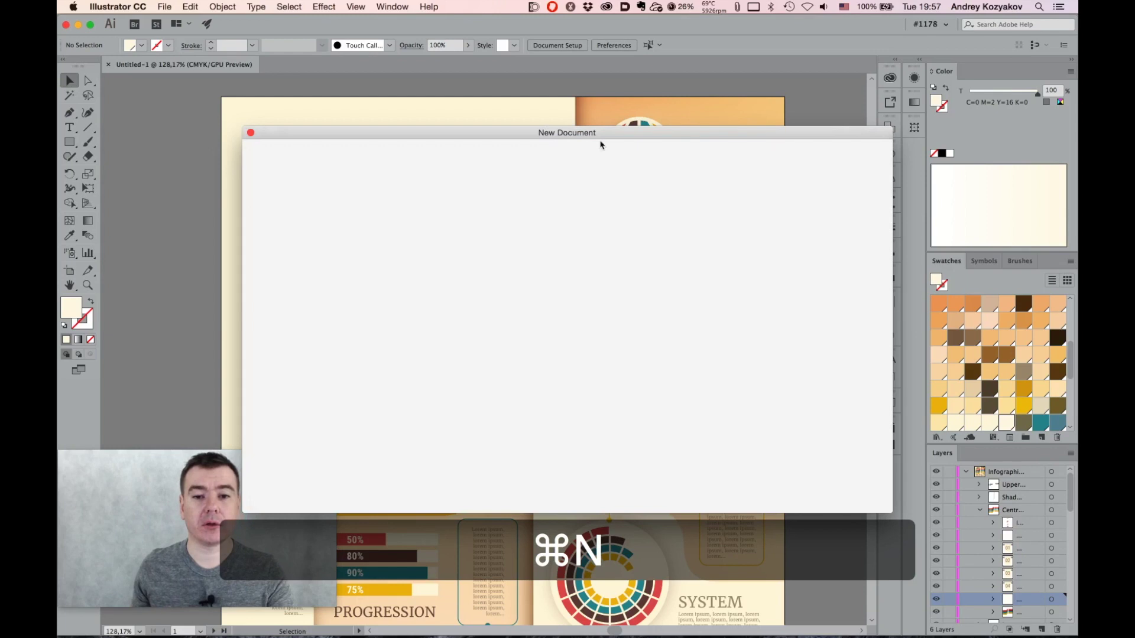
{"action": "left_click_drag", "start_coordinate": [654, 130], "coordinate": [541, 109]}
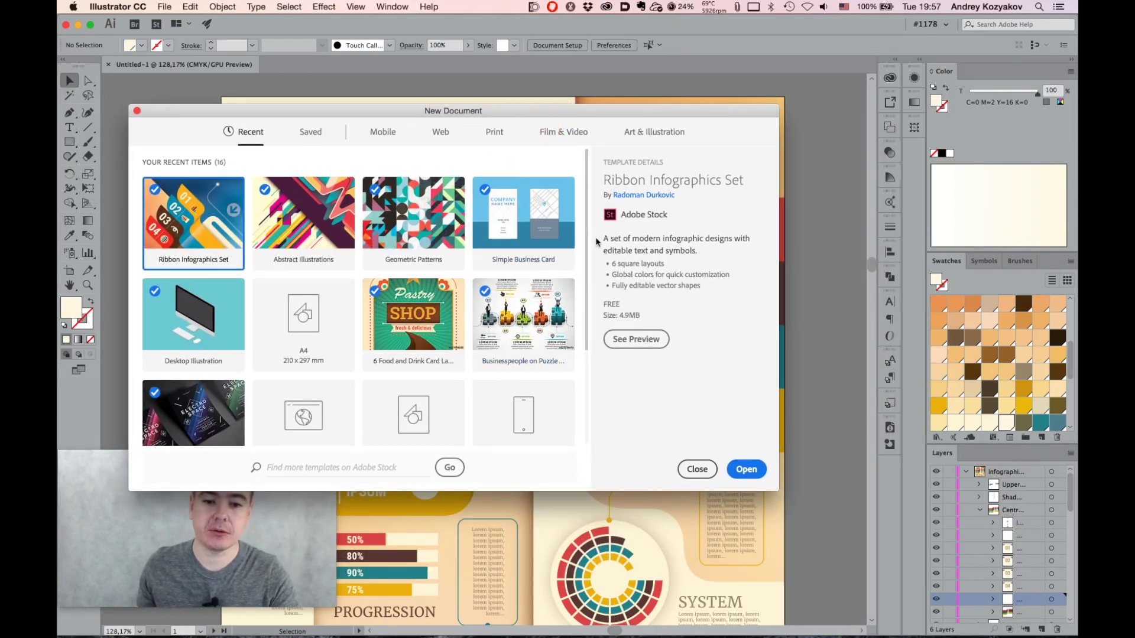
{"action": "left_click", "coordinate": [697, 469]}
Create a blank document directly from the default settings, bypassing the New Document dialog, and close it again
{"action": "key", "text": "super"}
{"action": "key", "text": "alt+super+n"}
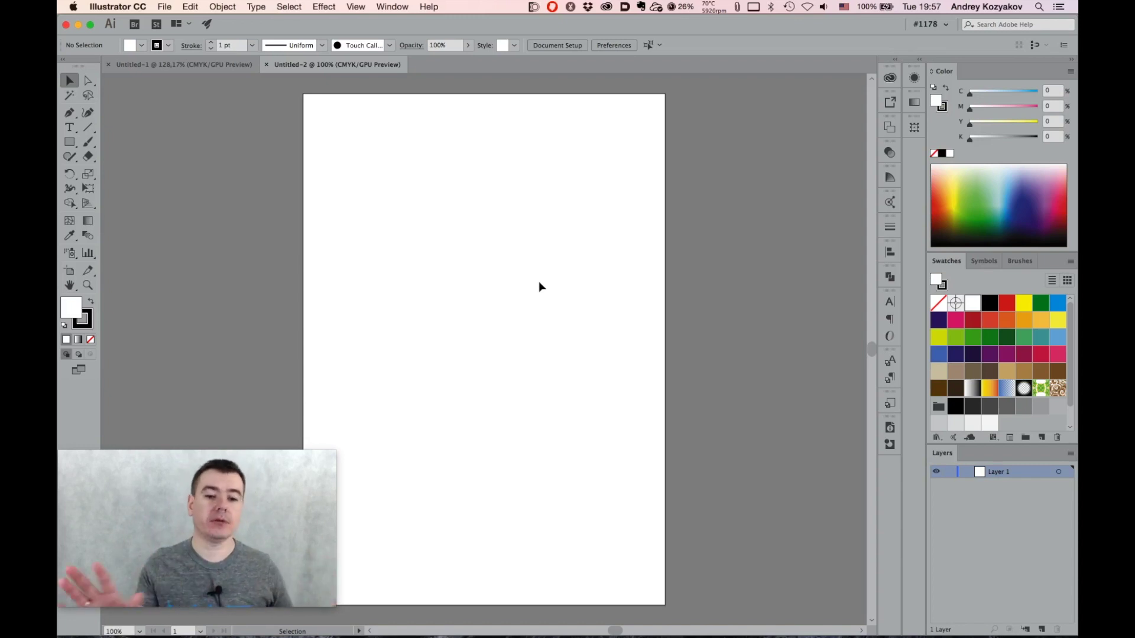
{"action": "key", "text": "super"}
{"action": "key", "text": "super+w"}
Examine the classic More Settings options for the A4 preset of a new document, and dismiss both dialogs
{"action": "key", "text": "super+n"}
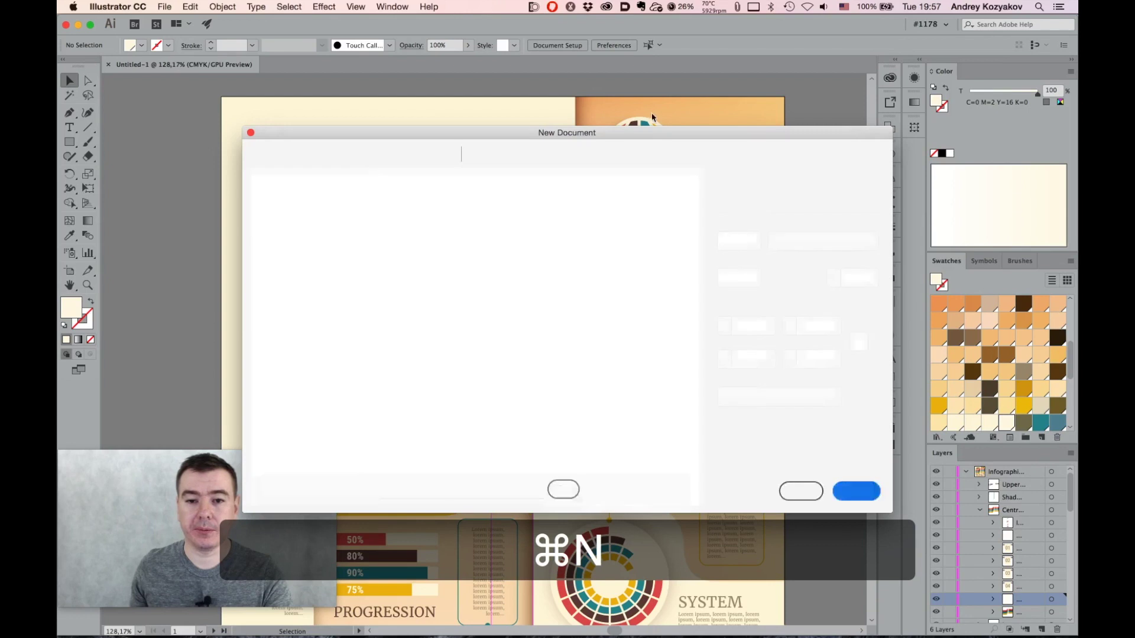
{"action": "left_click_drag", "start_coordinate": [666, 134], "coordinate": [551, 130]}
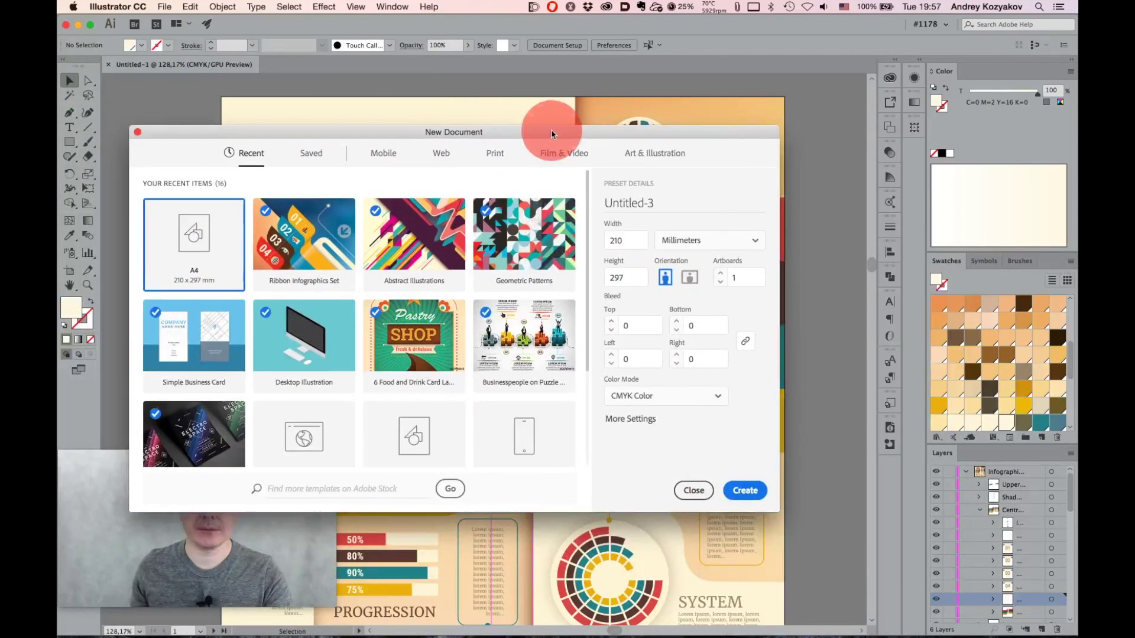
{"action": "left_click", "coordinate": [631, 421]}
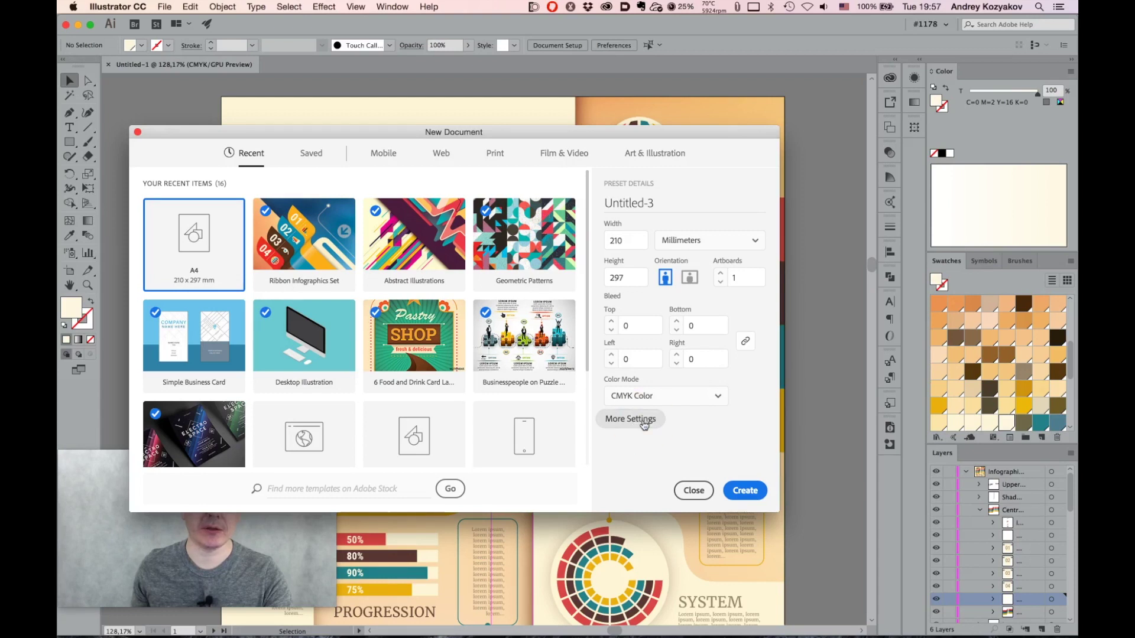
{"action": "left_click_drag", "start_coordinate": [612, 174], "coordinate": [471, 164]}
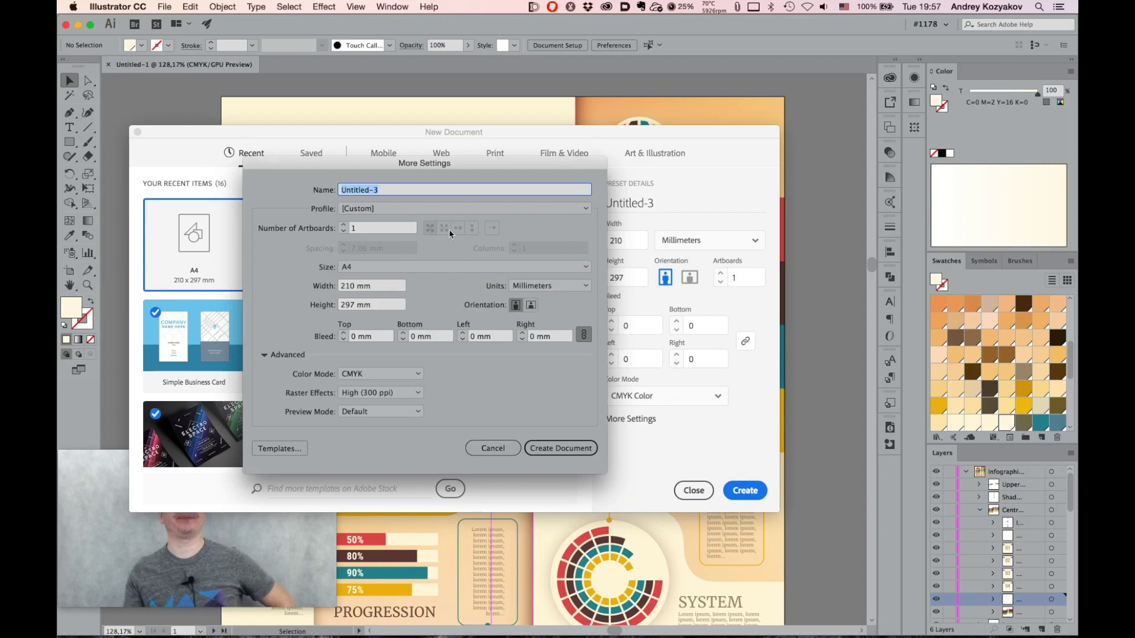
{"action": "left_click", "coordinate": [492, 449]}
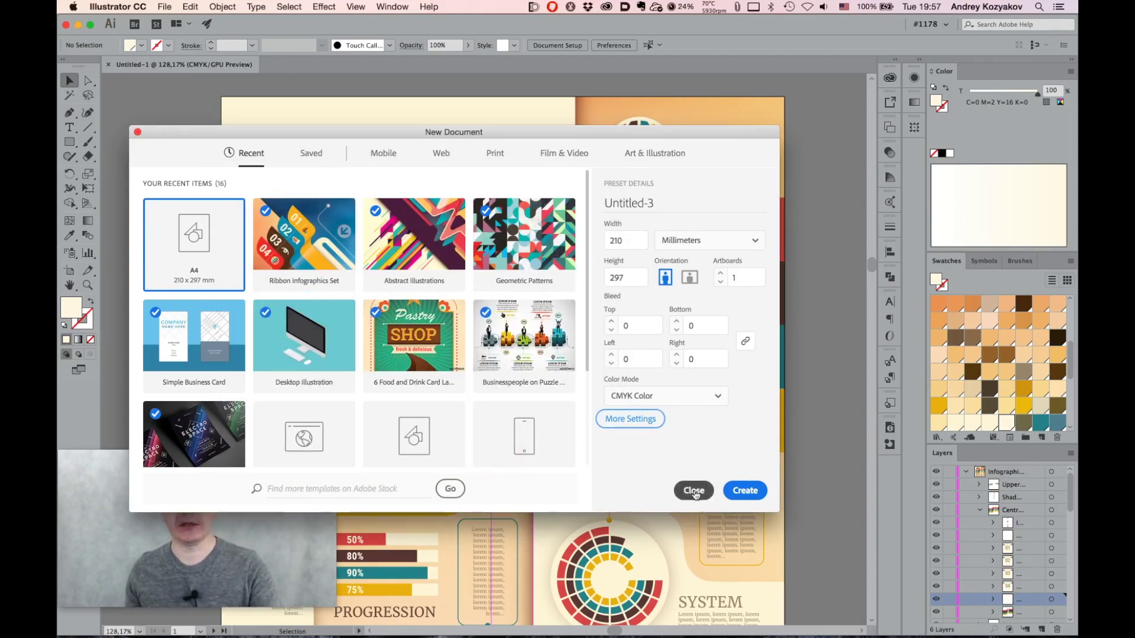
{"action": "left_click", "coordinate": [694, 491]}
Open pixel-perfect-ship-without-snap.ai and magnify the ship to 800% so its pixel grid shows
{"action": "key", "text": "super+n"}
{"action": "double_click", "coordinate": [571, 207]}
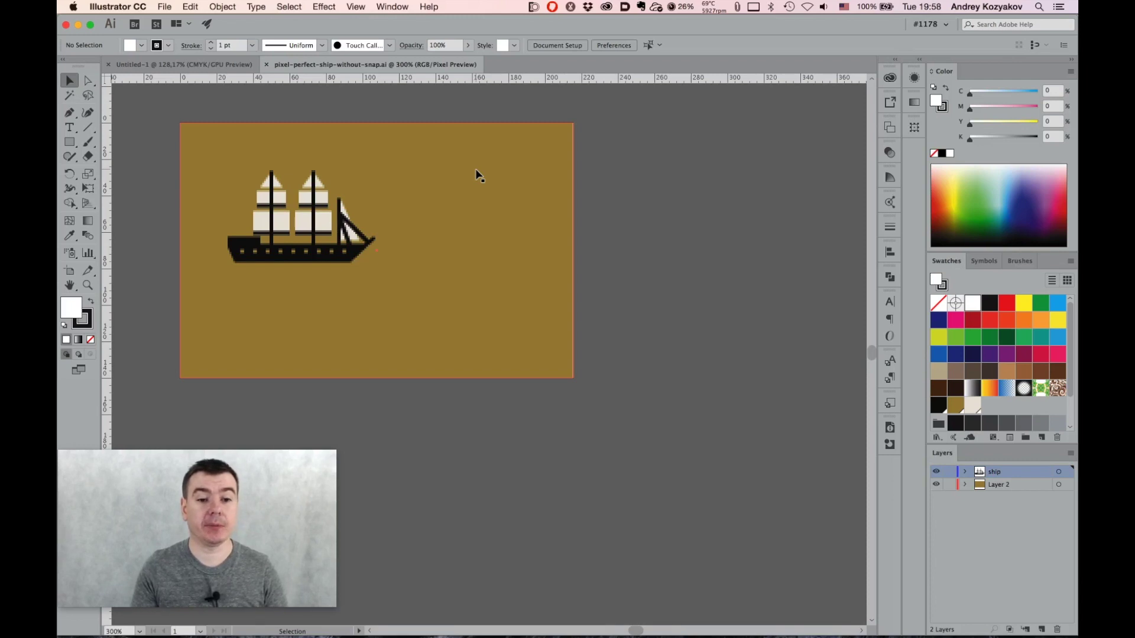
{"action": "left_click", "coordinate": [334, 225], "text": "super"}
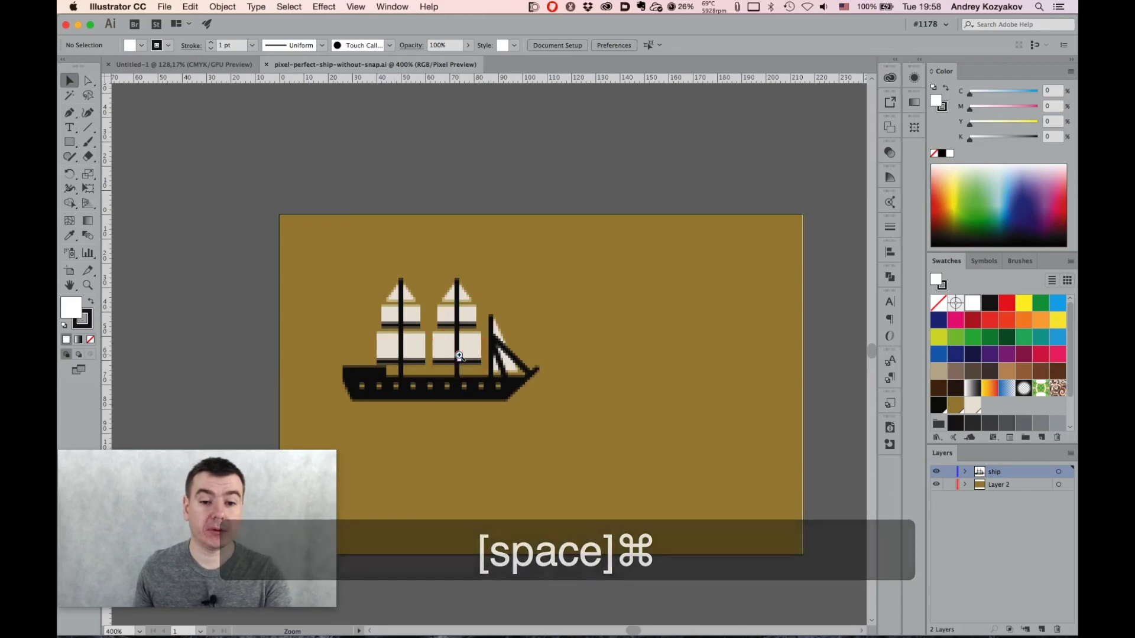
{"action": "left_click", "coordinate": [459, 355], "text": "super"}
{"action": "left_click", "coordinate": [459, 349], "text": "super"}
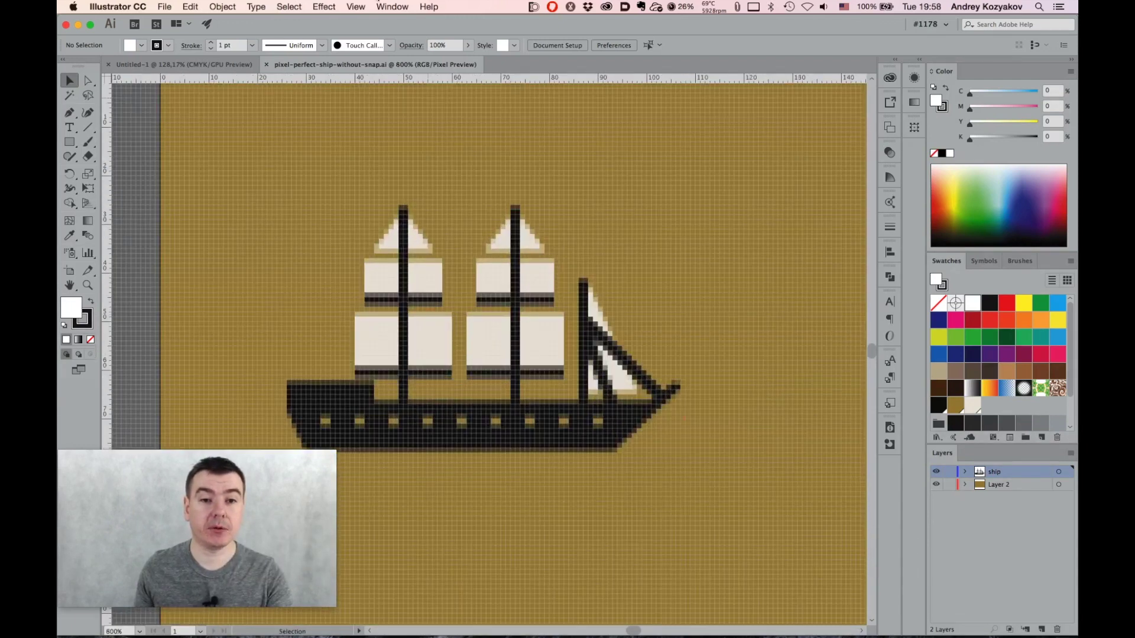
Turn Pixel Preview off to examine the ship's plain vector shapes, and turn it back on
{"action": "left_click_drag", "start_coordinate": [356, 10], "coordinate": [378, 63]}
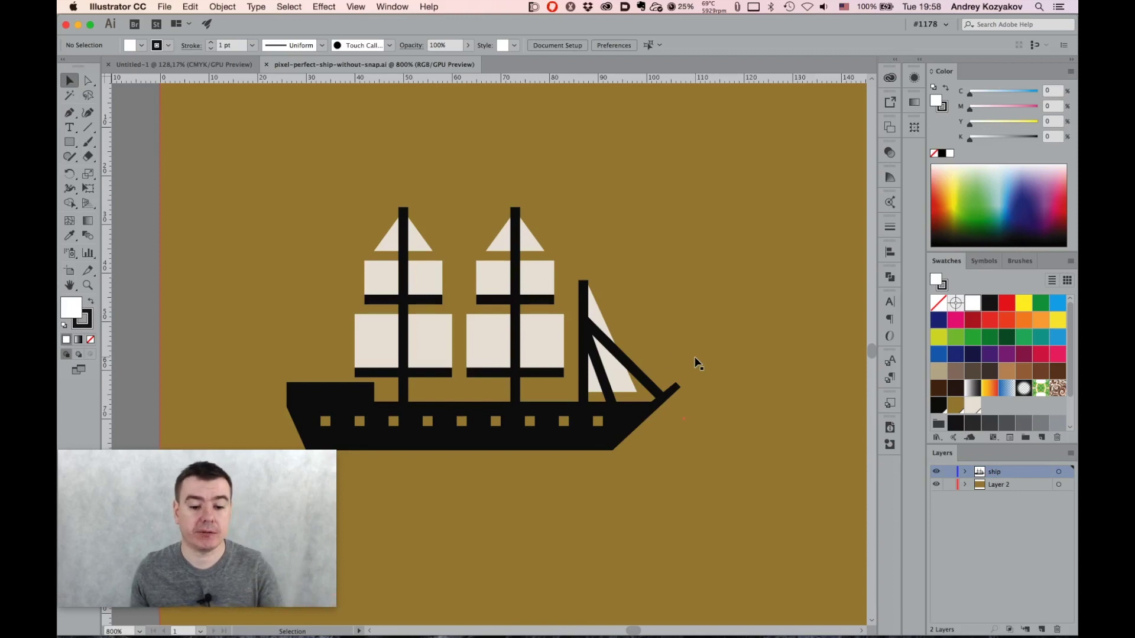
{"action": "left_click_drag", "start_coordinate": [509, 352], "coordinate": [559, 361]}
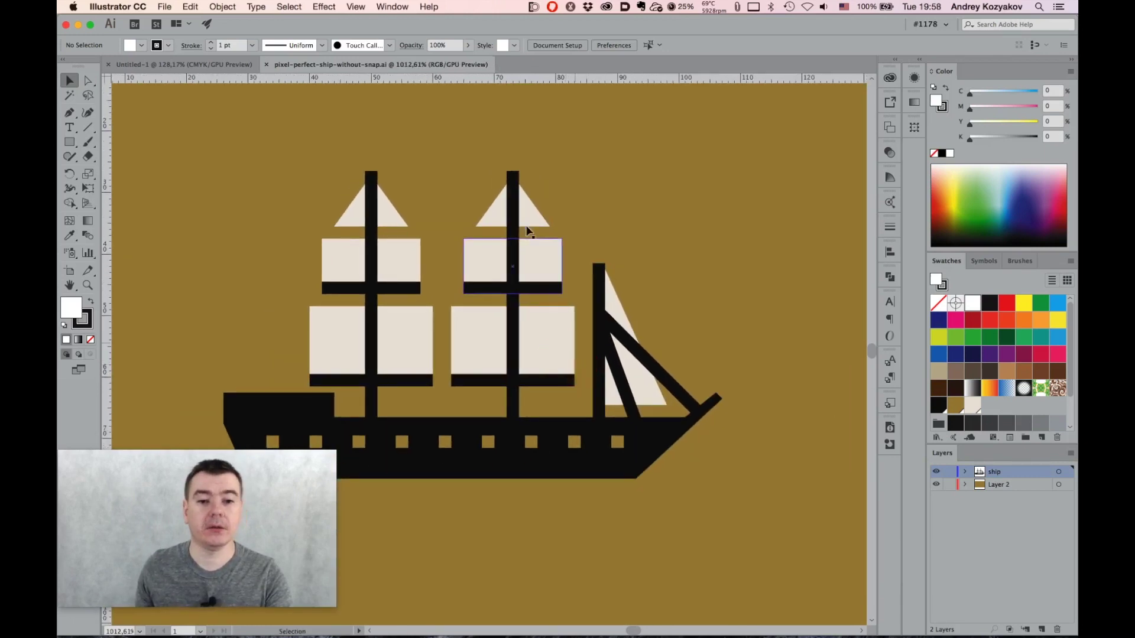
{"action": "left_click", "coordinate": [356, 7]}
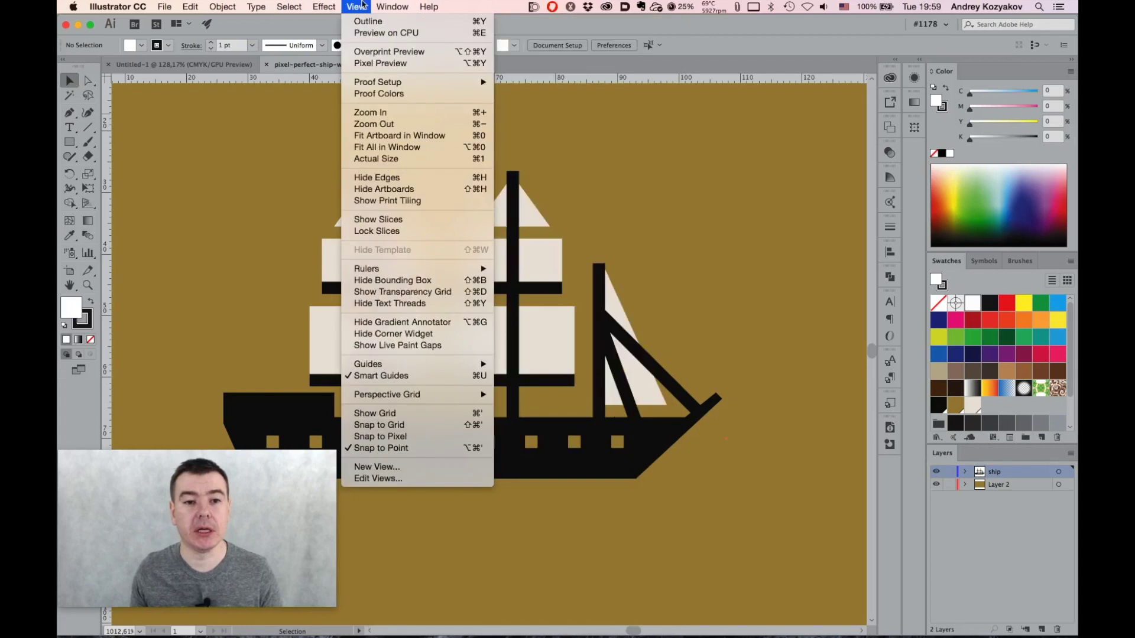
{"action": "left_click", "coordinate": [395, 62]}
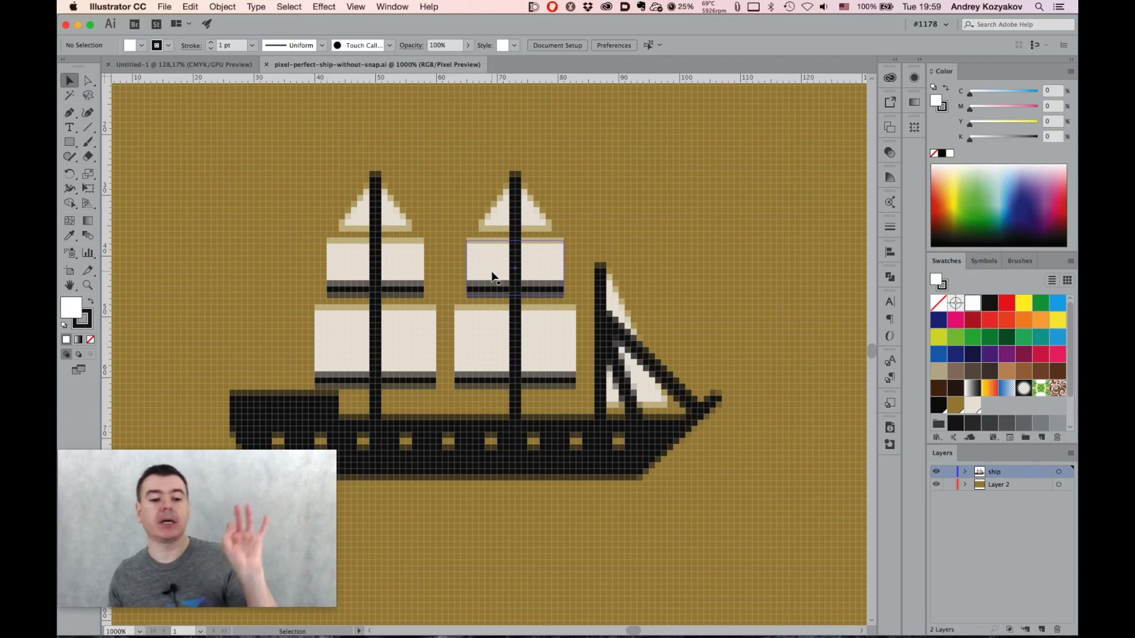
Select the ship group and inspect its position and size values in the transform settings
{"action": "left_click", "coordinate": [401, 261]}
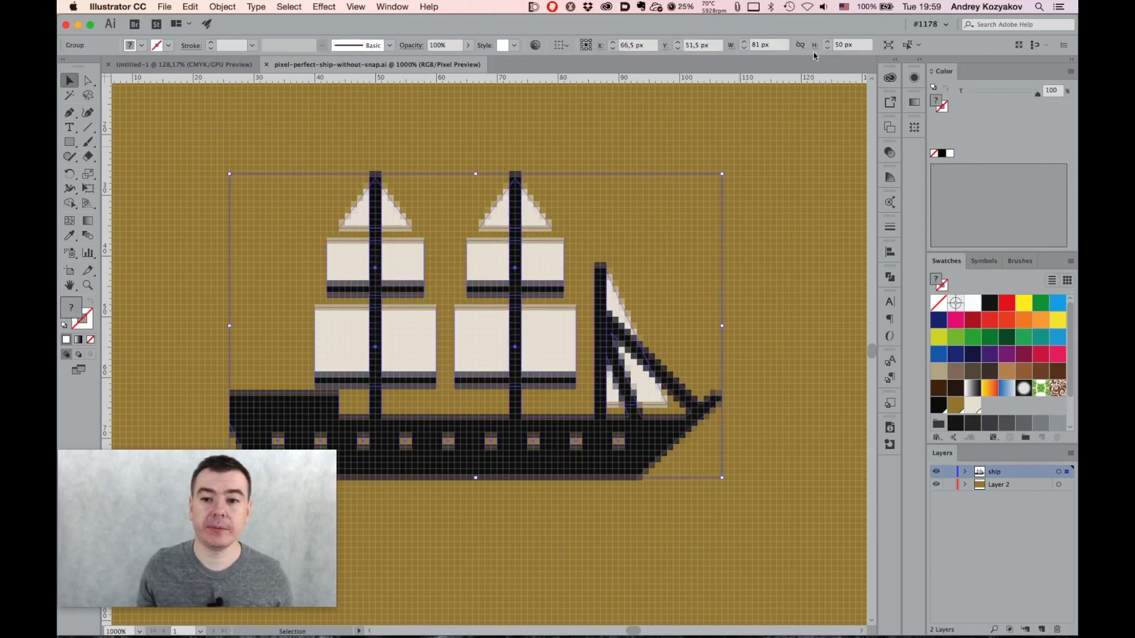
{"action": "left_click", "coordinate": [816, 47]}
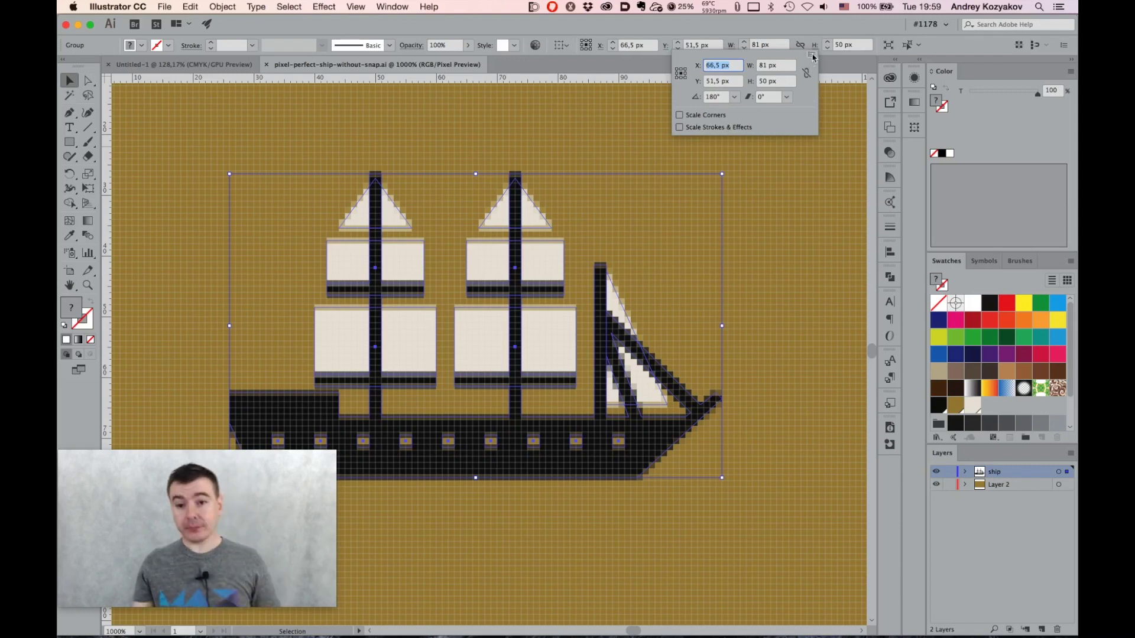
{"action": "left_click", "coordinate": [819, 29]}
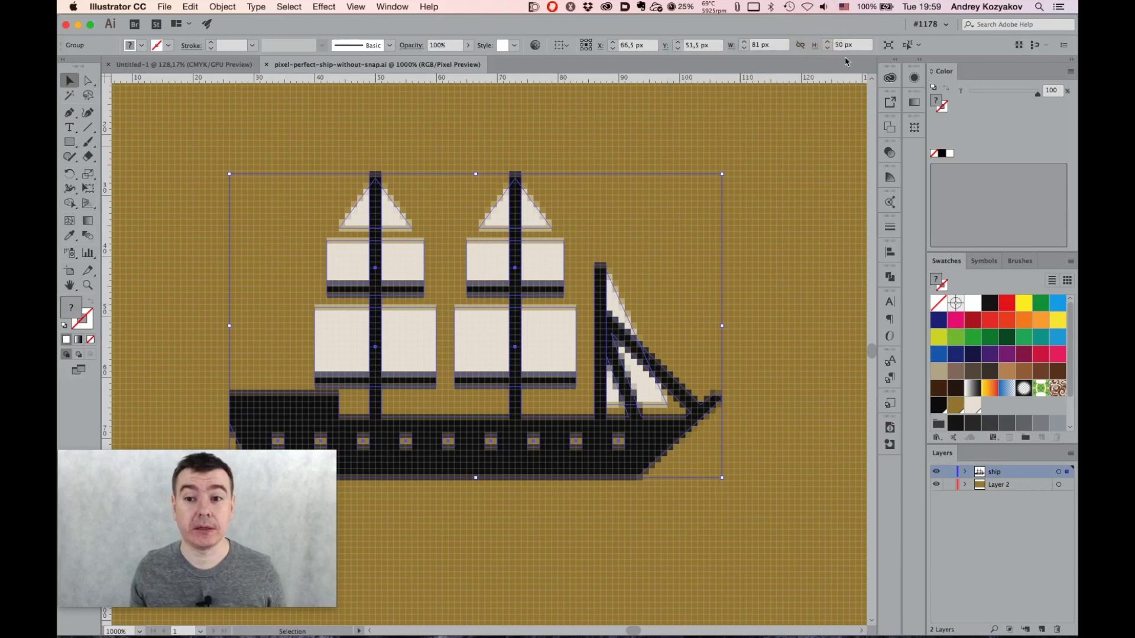
Align the selected ship artwork to the pixel grid, and undo the alignment
{"action": "left_click", "coordinate": [1019, 46]}
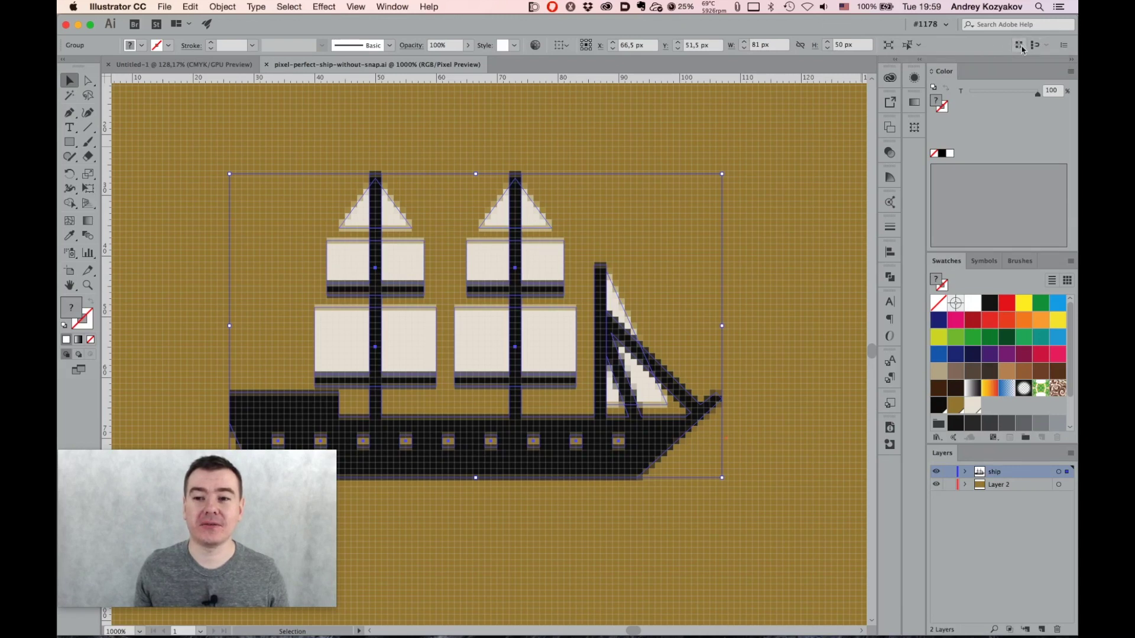
{"action": "left_click", "coordinate": [1019, 46]}
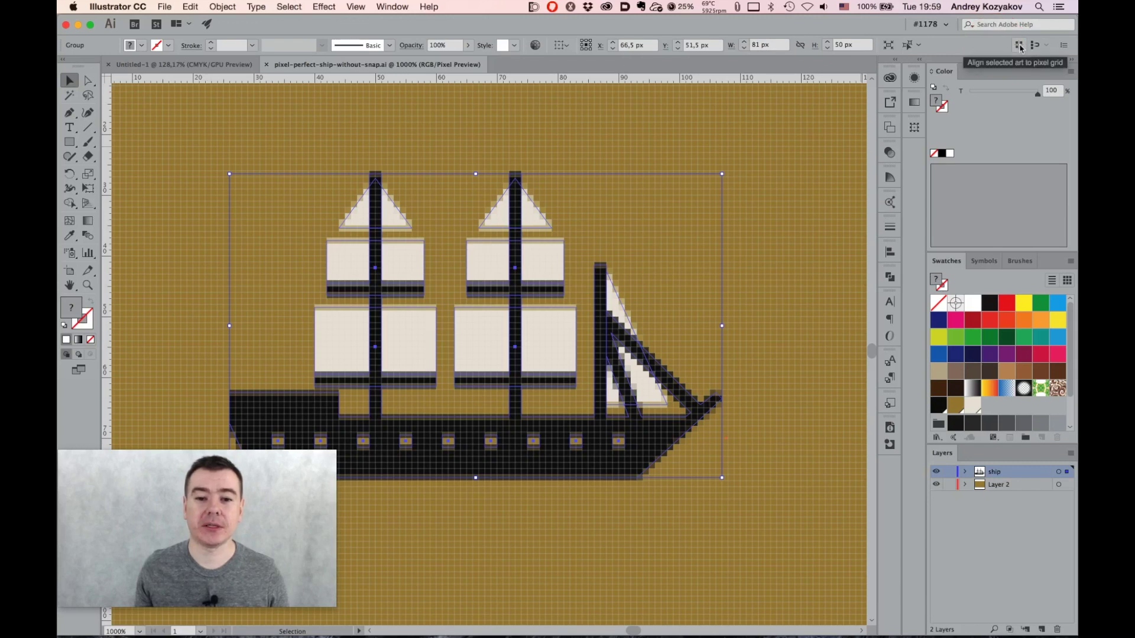
{"action": "left_click", "coordinate": [1019, 46]}
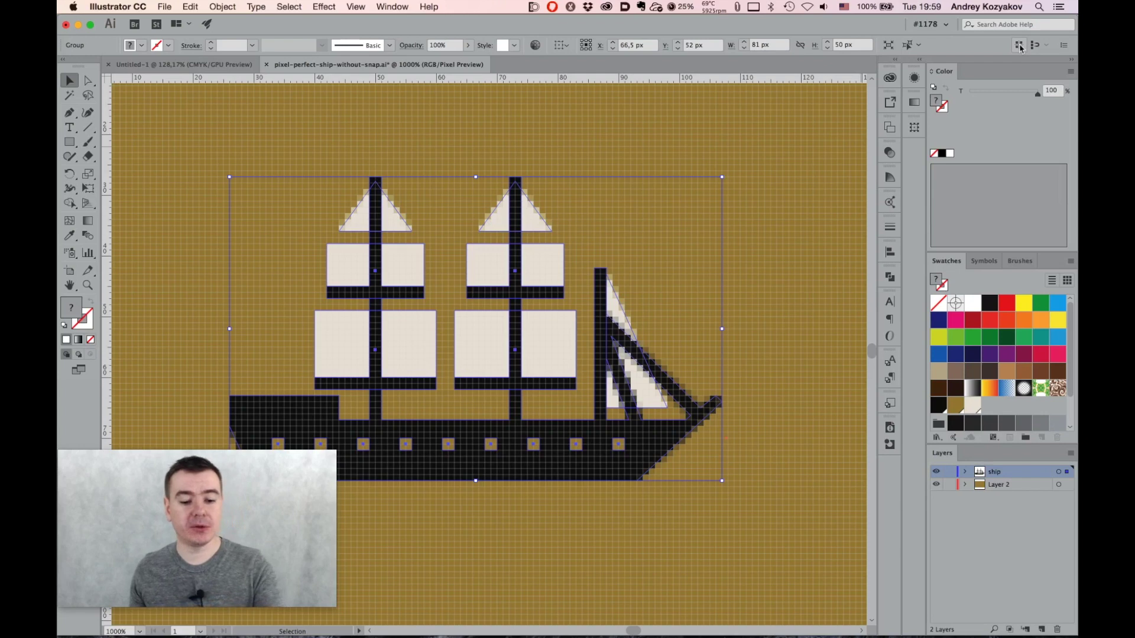
{"action": "key", "text": "super+z"}
Apply the Make Pixel Perfect command to the ship group, and undo it
{"action": "left_click", "coordinate": [222, 7]}
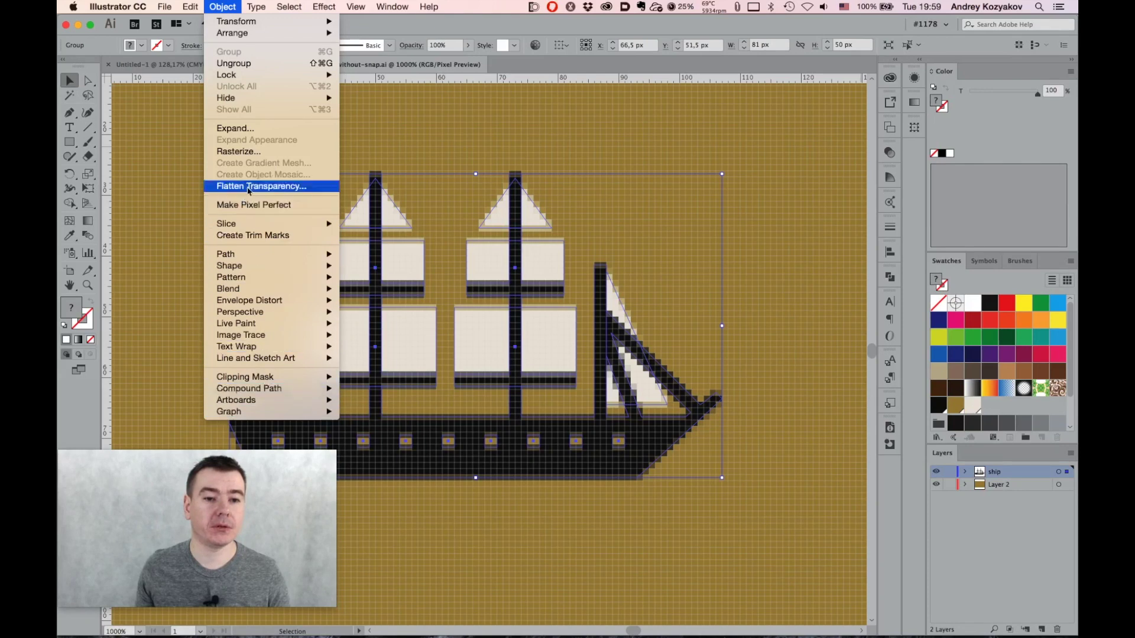
{"action": "mouse_move", "coordinate": [193, 18]}
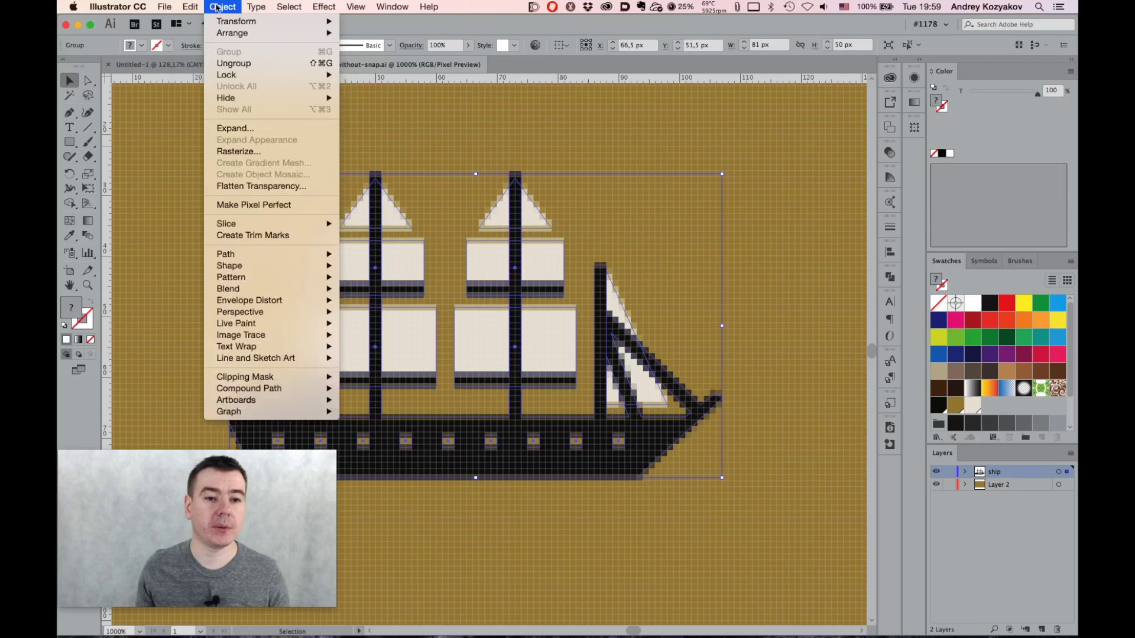
{"action": "left_click", "coordinate": [282, 208]}
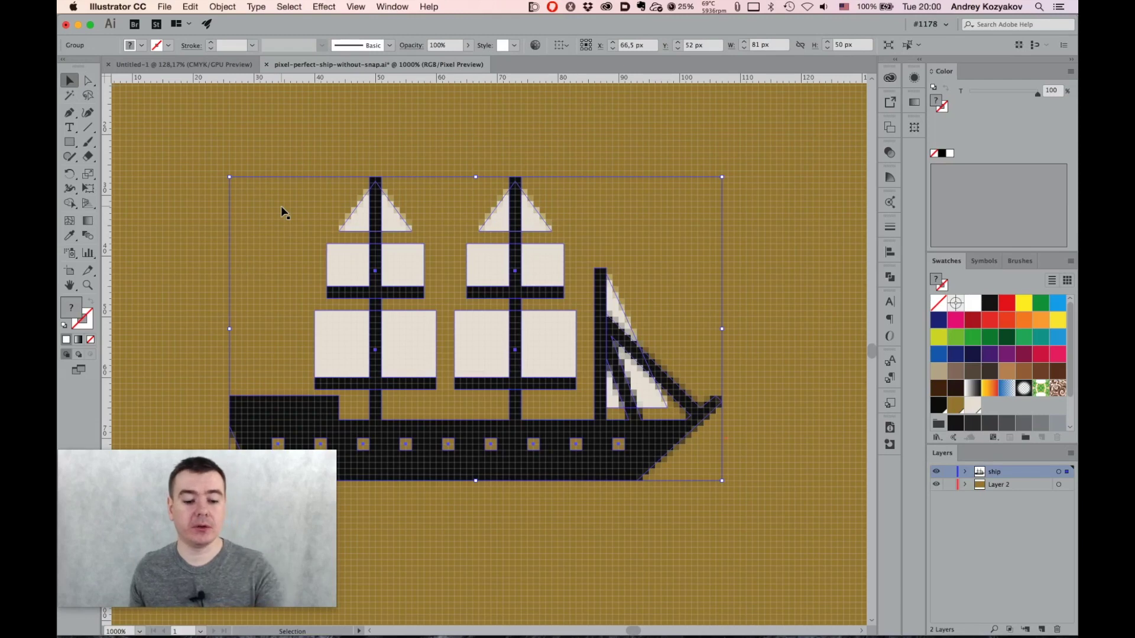
{"action": "key", "text": "super+z"}
{"action": "key", "text": "super+z"}
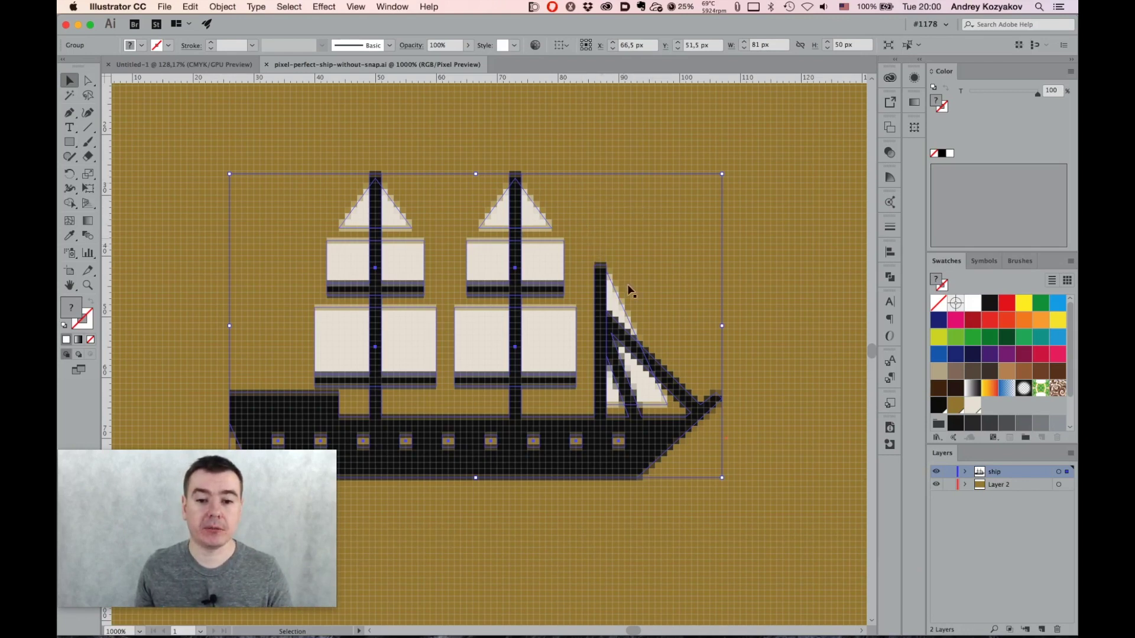
Review the pixel grid display setting in the Guides & Grid preferences, and close the preferences without changes
{"action": "left_click", "coordinate": [355, 6]}
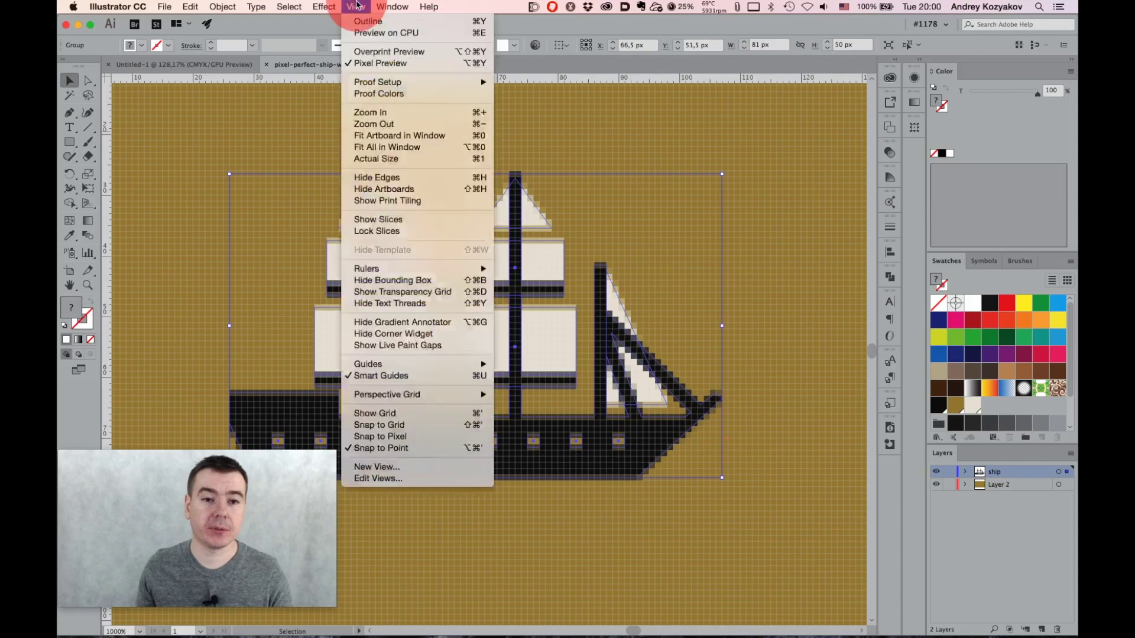
{"action": "left_click", "coordinate": [355, 6]}
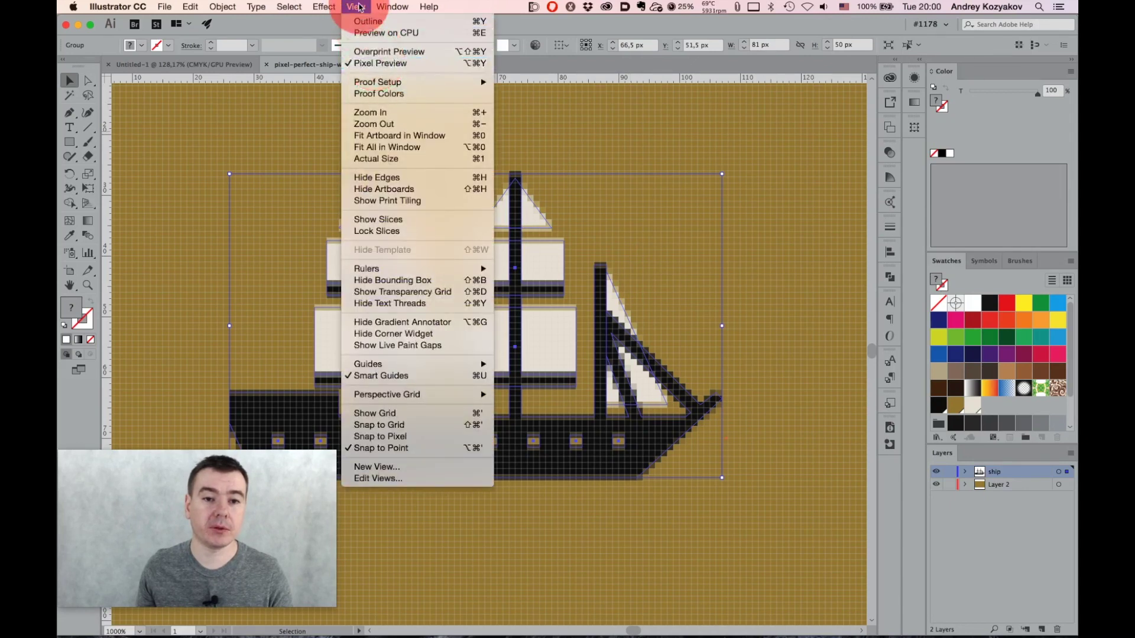
{"action": "key", "text": "super+k"}
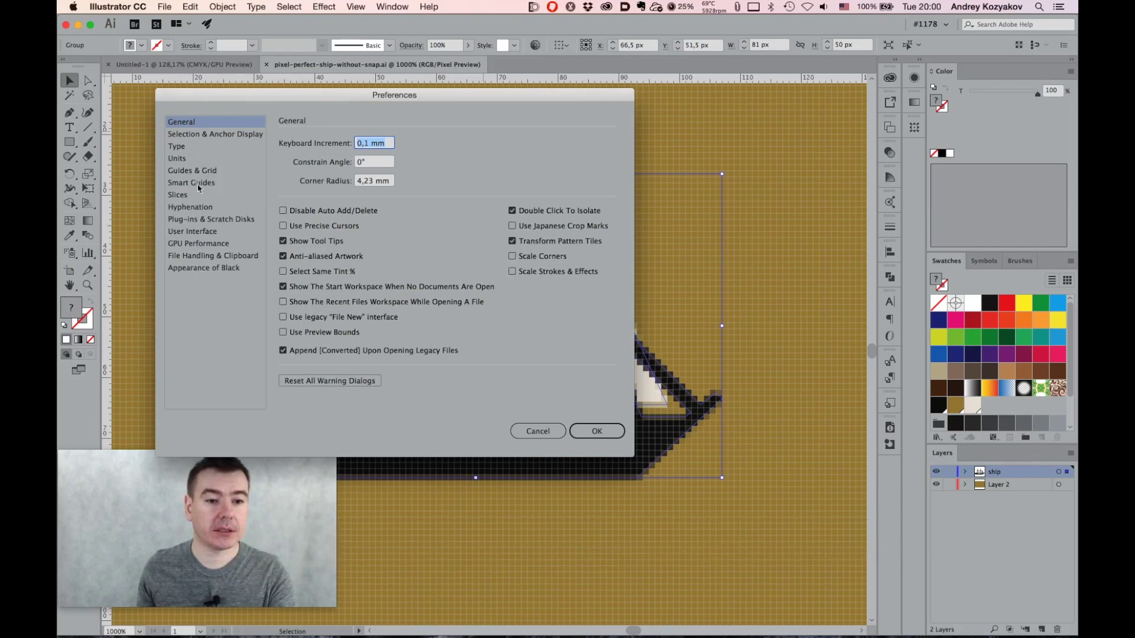
{"action": "left_click", "coordinate": [192, 231]}
{"action": "left_click", "coordinate": [192, 171]}
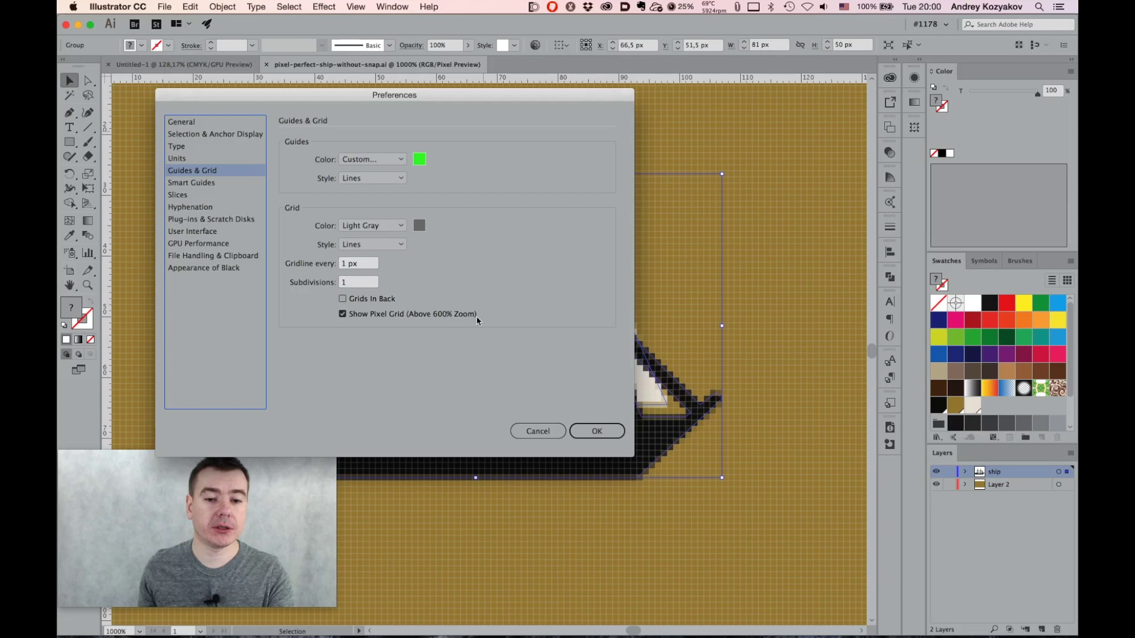
{"action": "left_click", "coordinate": [548, 431]}
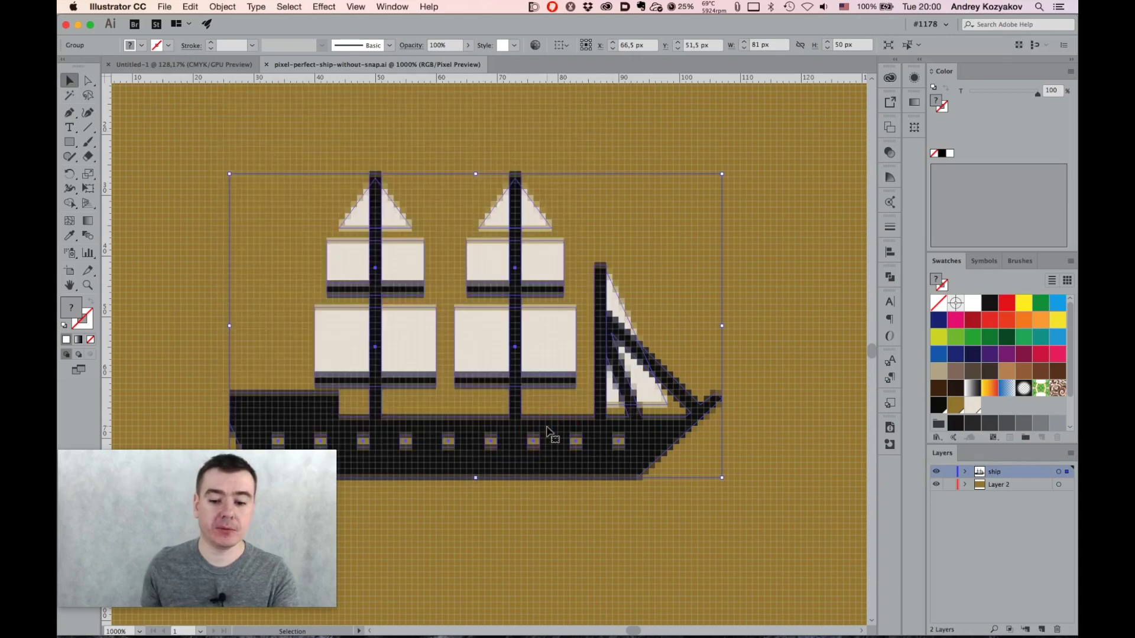
Compare how the ship and the pixel grid display at zoom levels from 300% up to 1600%
{"action": "key", "text": "super+minus"}
{"action": "key", "text": "super+minus"}
{"action": "key", "text": "super+minus"}
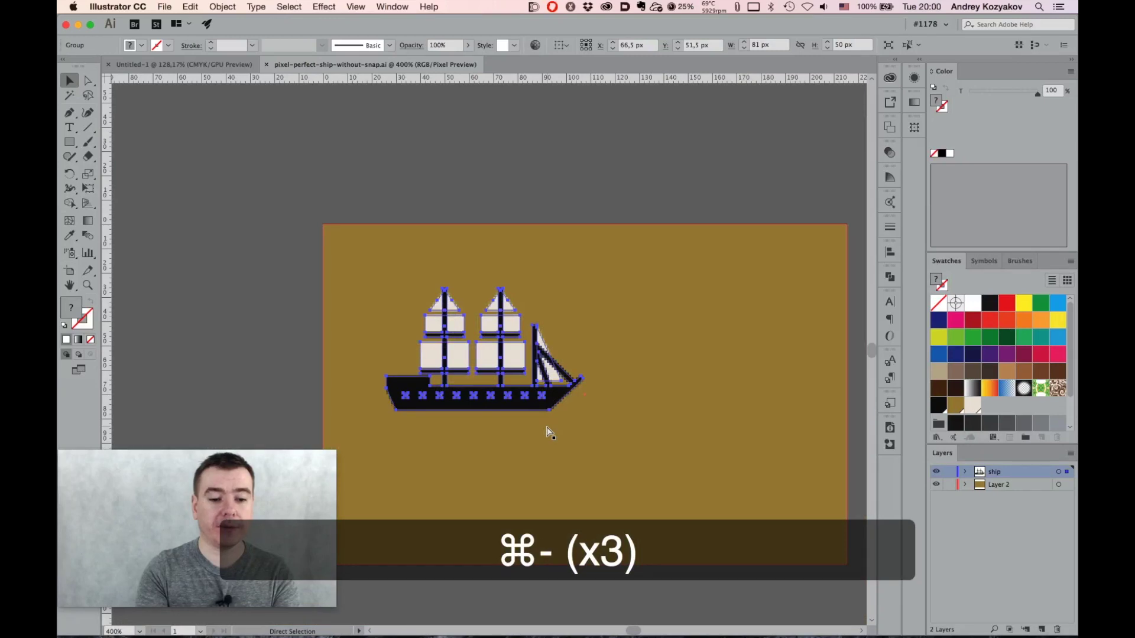
{"action": "key", "text": "super+minus"}
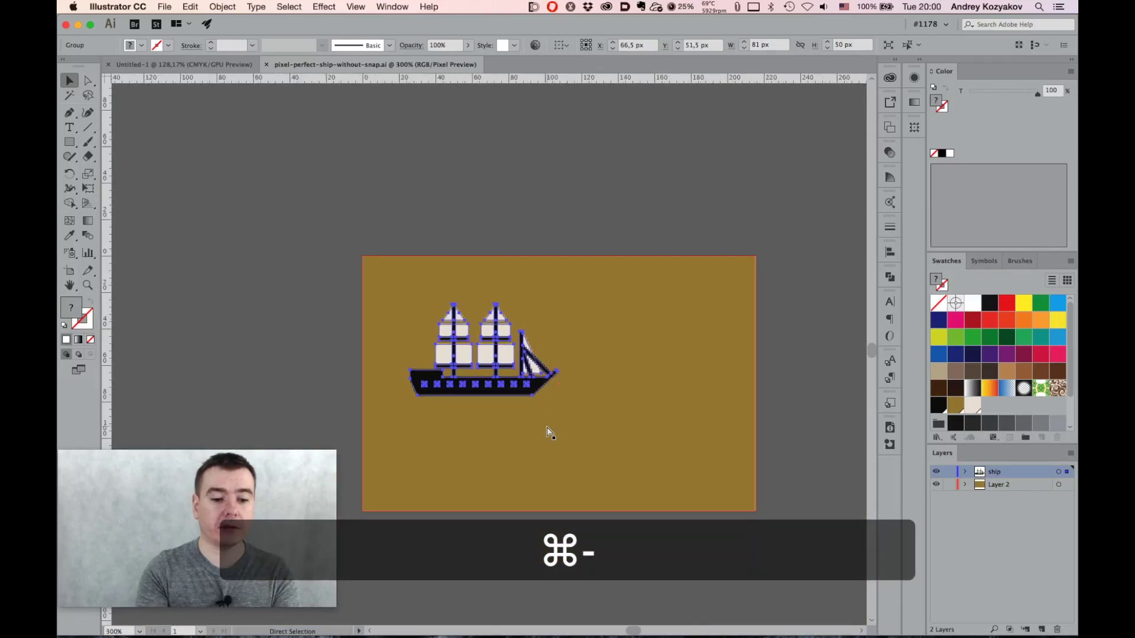
{"action": "key", "text": "super+equal"}
{"action": "key", "text": "super+equal"}
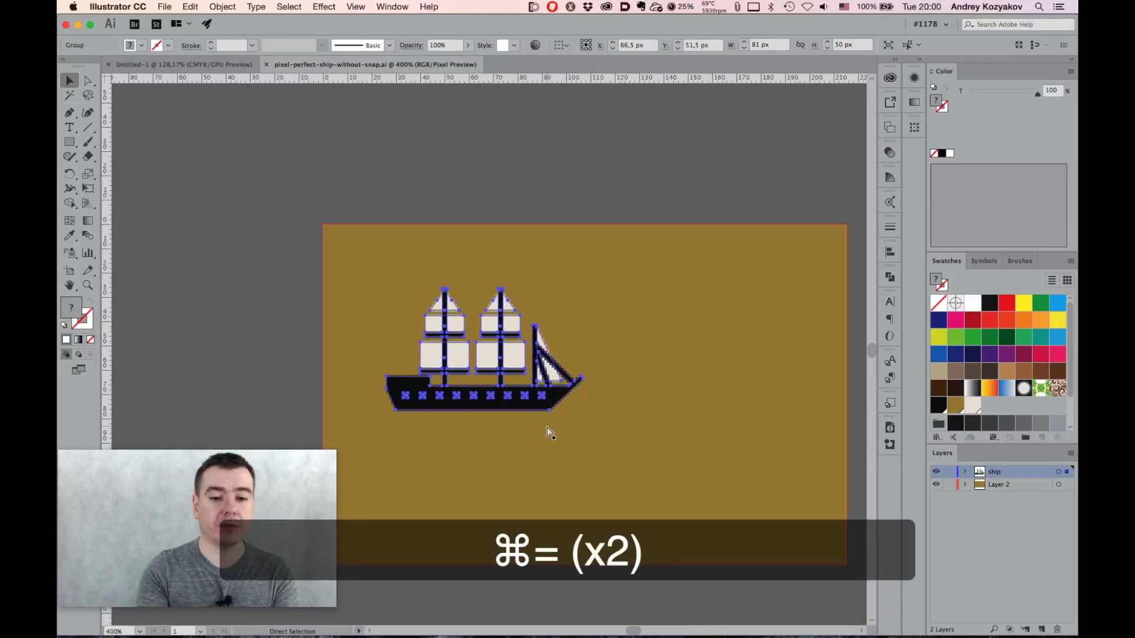
{"action": "key", "text": "super+equal"}
{"action": "key", "text": "super+equal"}
{"action": "key", "text": "super+equal"}
{"action": "key", "text": "super+minus"}
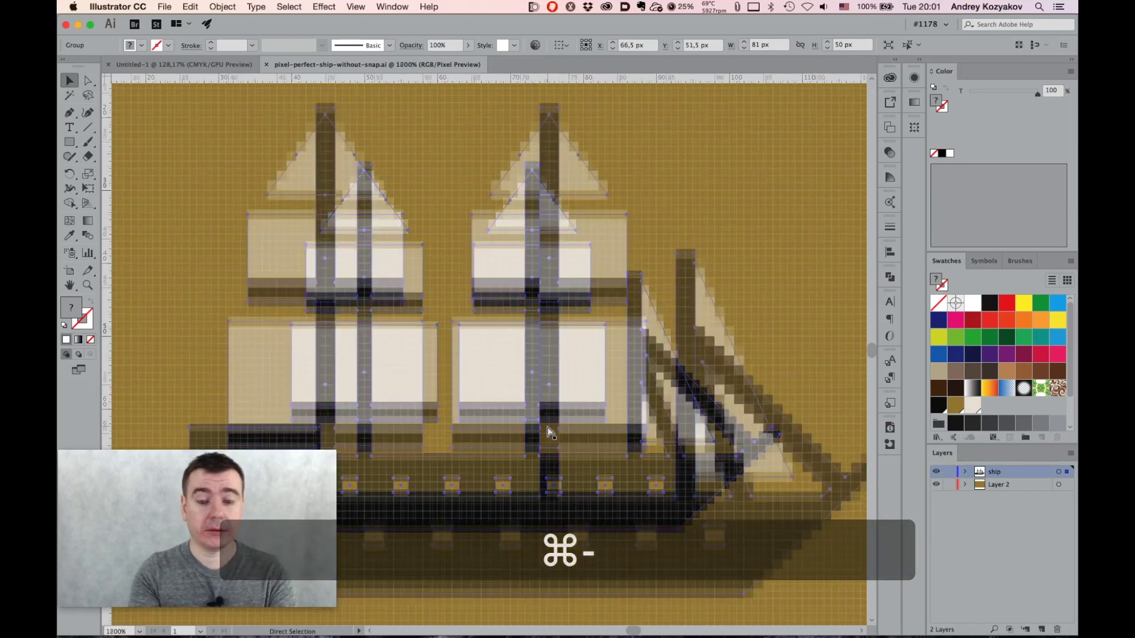
{"action": "key", "text": "super+minus"}
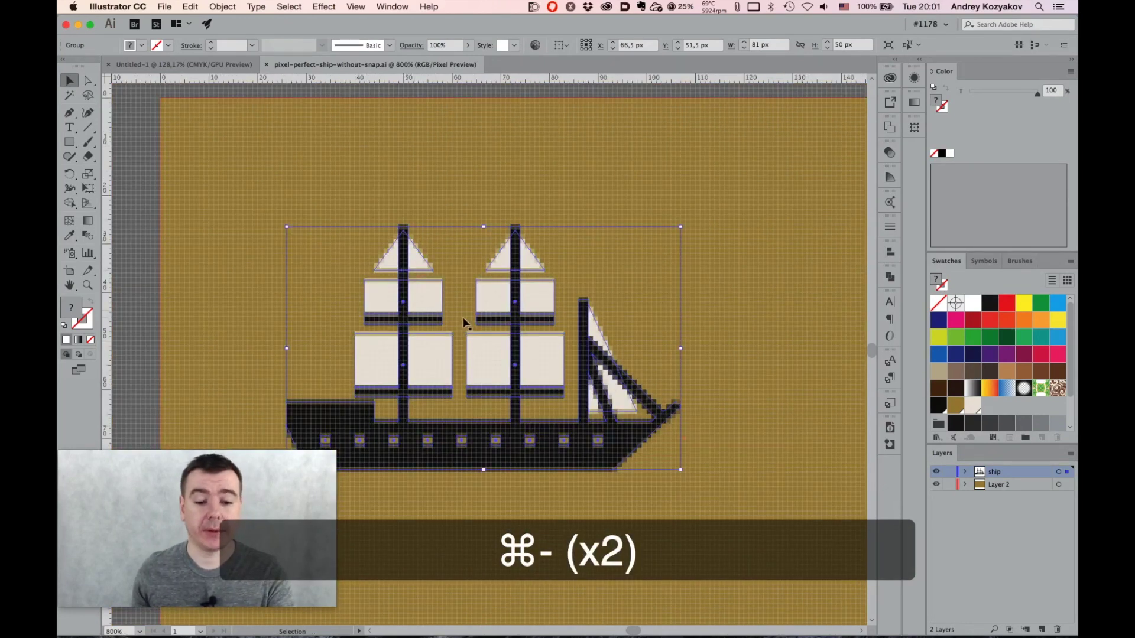
{"action": "key", "text": "super+space"}
{"action": "left_click", "coordinate": [505, 351]}
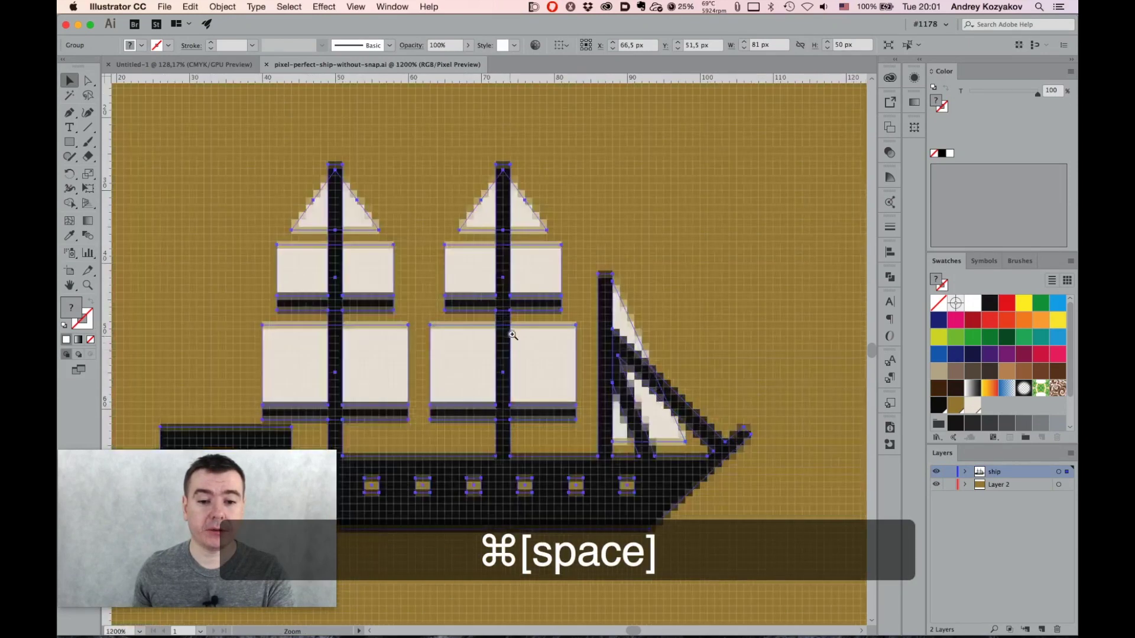
{"action": "key", "text": "alt"}
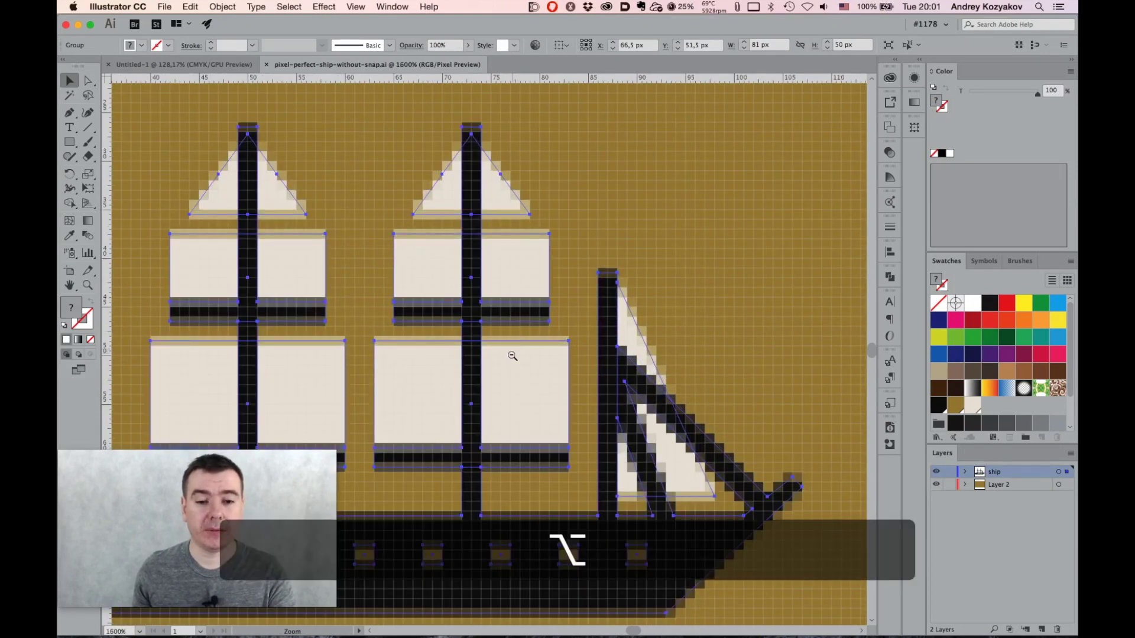
{"action": "left_click", "coordinate": [510, 361]}
{"action": "left_click", "coordinate": [508, 362]}
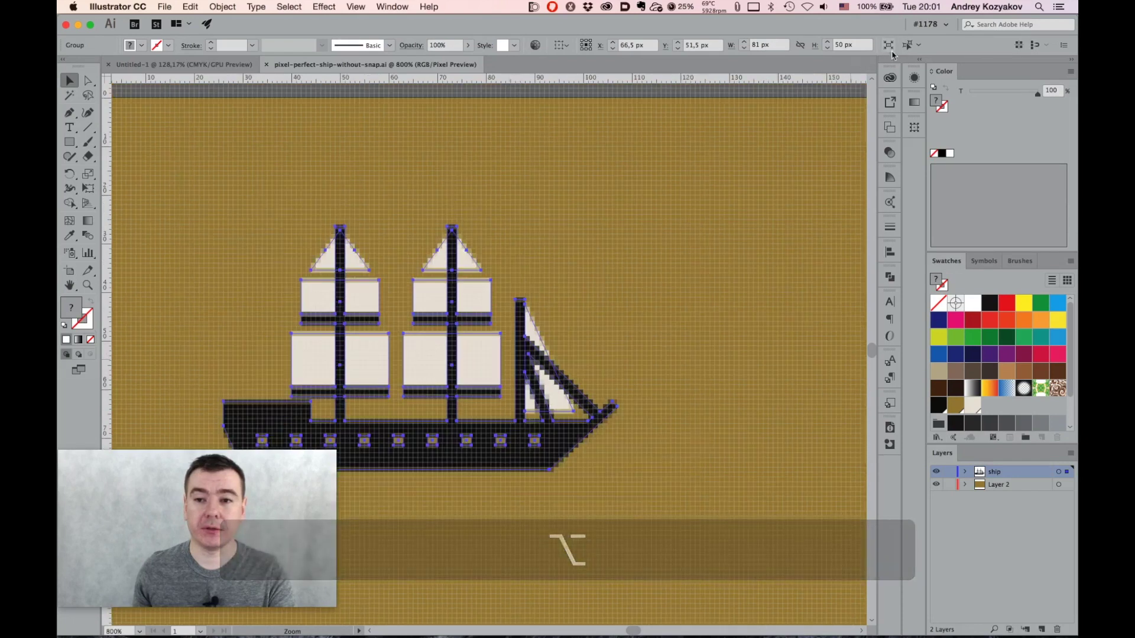
Align the selected ship group to the pixel grid
{"action": "left_click", "coordinate": [1019, 46]}
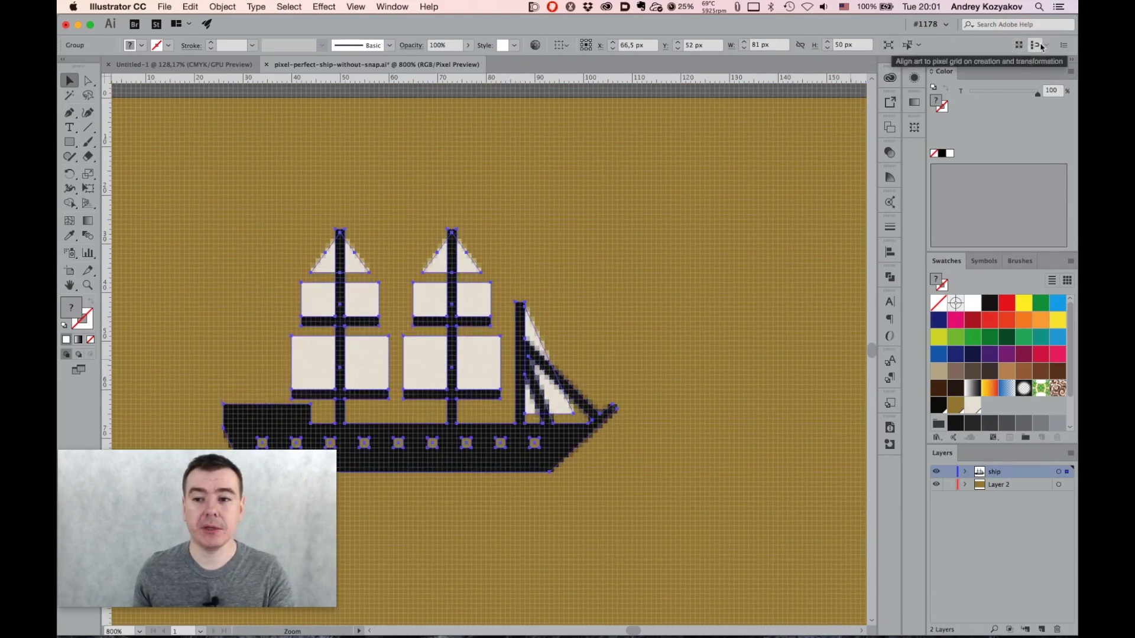
{"action": "key", "text": "super"}
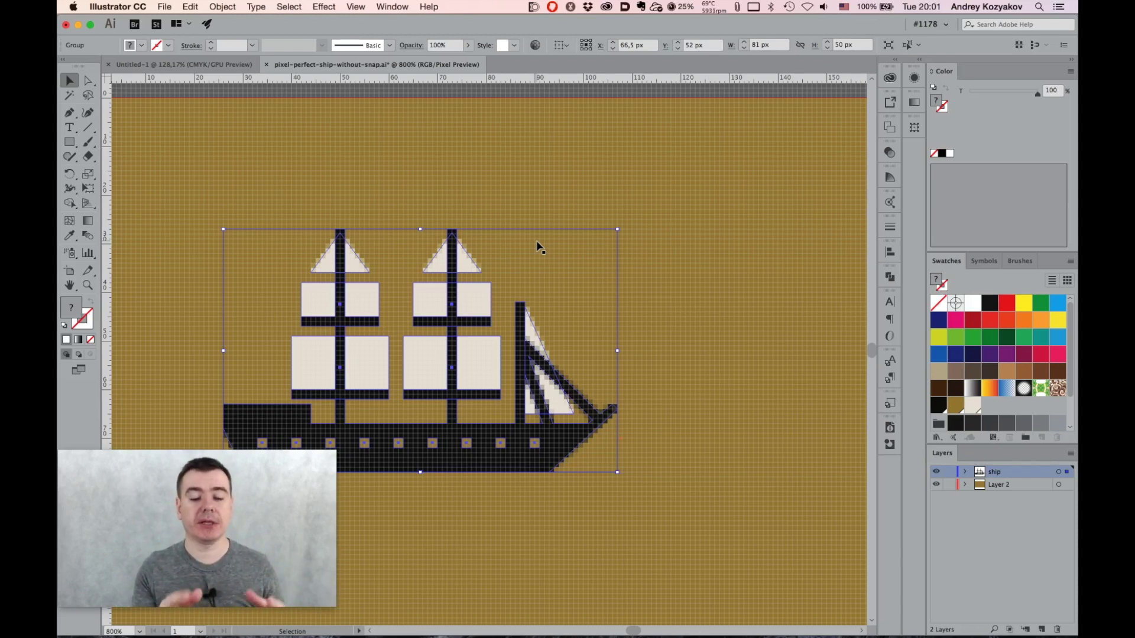
Move the ship group freely to about X 88 px, Y 44.5 px, shift it again slightly, and undo both moves
{"action": "left_click_drag", "start_coordinate": [479, 307], "coordinate": [572, 272]}
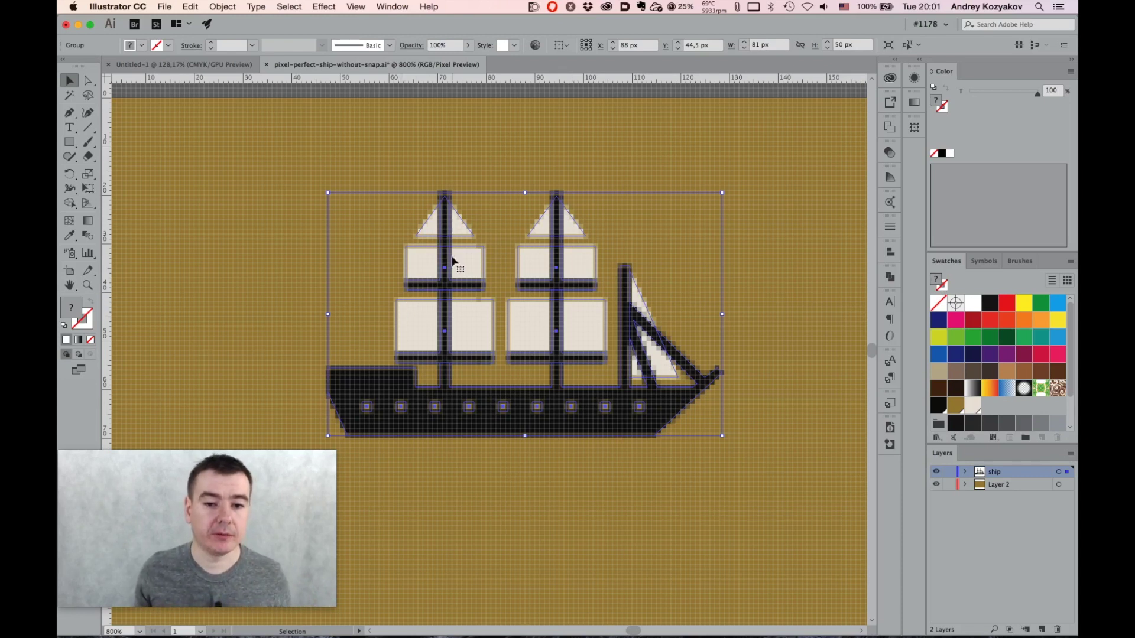
{"action": "left_click_drag", "start_coordinate": [470, 309], "coordinate": [456, 312]}
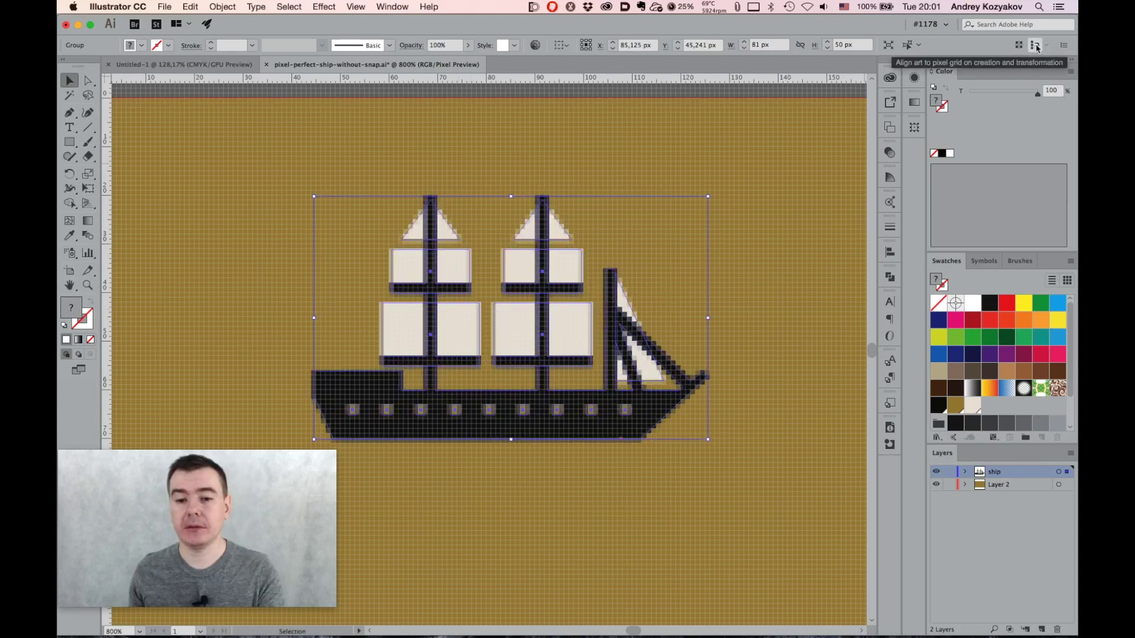
{"action": "key", "text": "super+z"}
{"action": "key", "text": "super+z"}
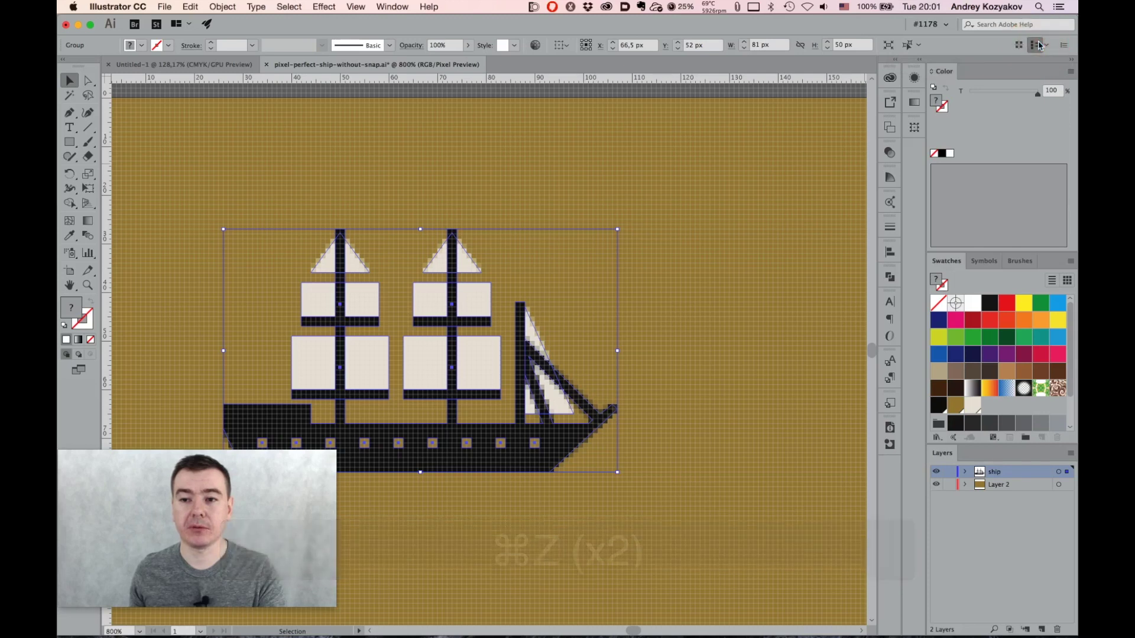
Turn on aligning art to the pixel grid on creation and transformation
{"action": "left_click", "coordinate": [1036, 45]}
{"action": "left_click", "coordinate": [1035, 45]}
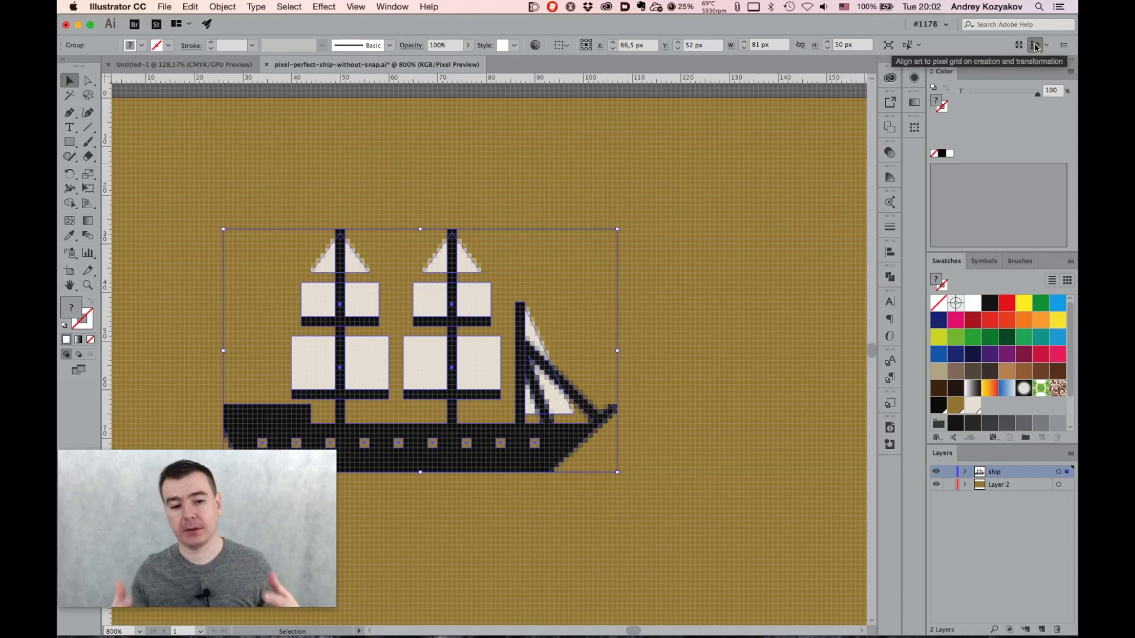
Toggle snapping while drawing, moving and scaling in Pixel Snapping Options, and confirm with all options enabled
{"action": "left_click", "coordinate": [1047, 46]}
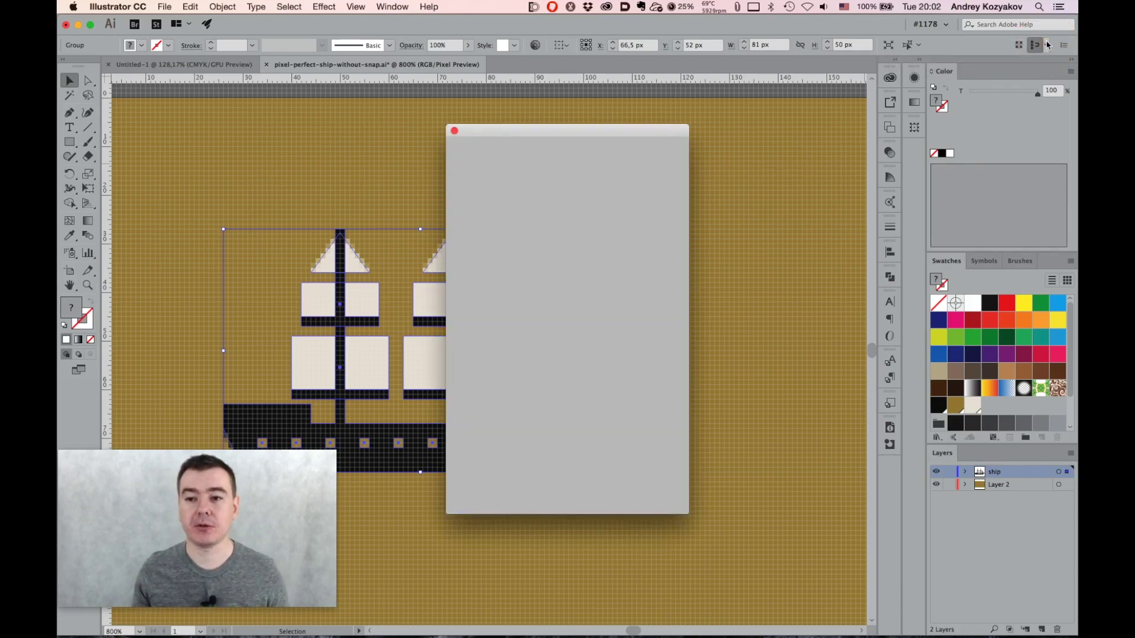
{"action": "left_click_drag", "start_coordinate": [574, 133], "coordinate": [687, 144]}
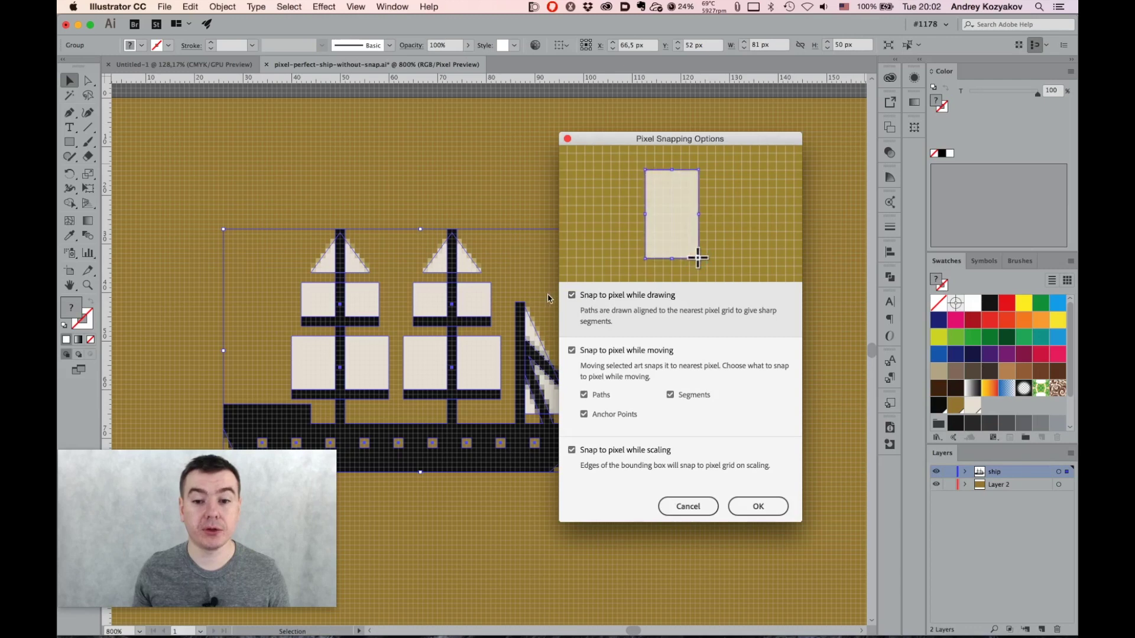
{"action": "left_click", "coordinate": [572, 296]}
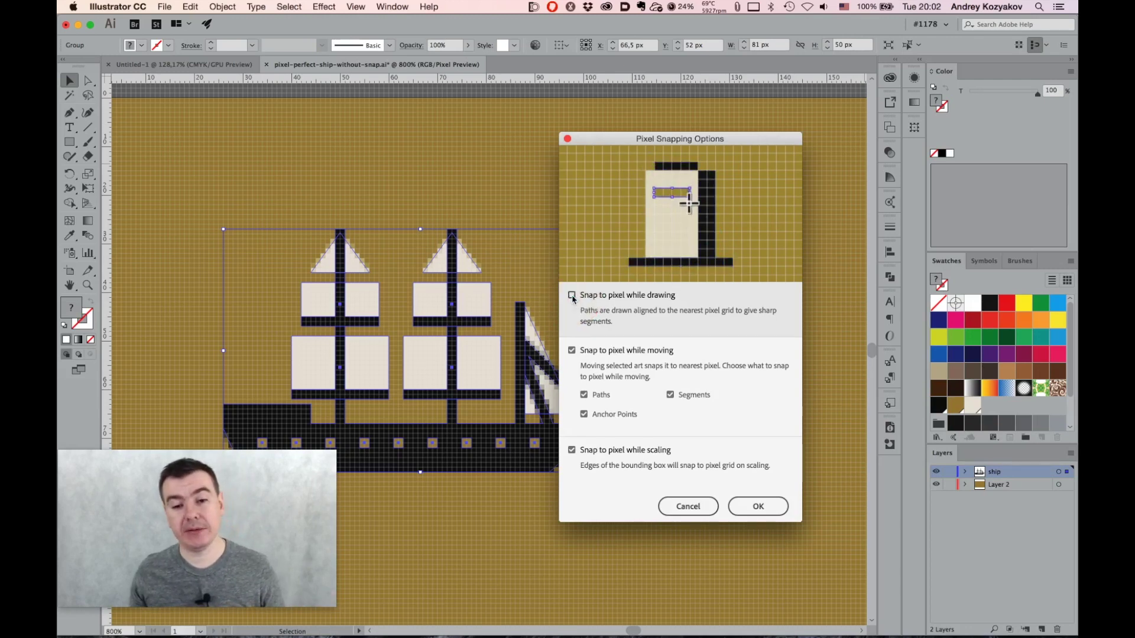
{"action": "left_click", "coordinate": [572, 295]}
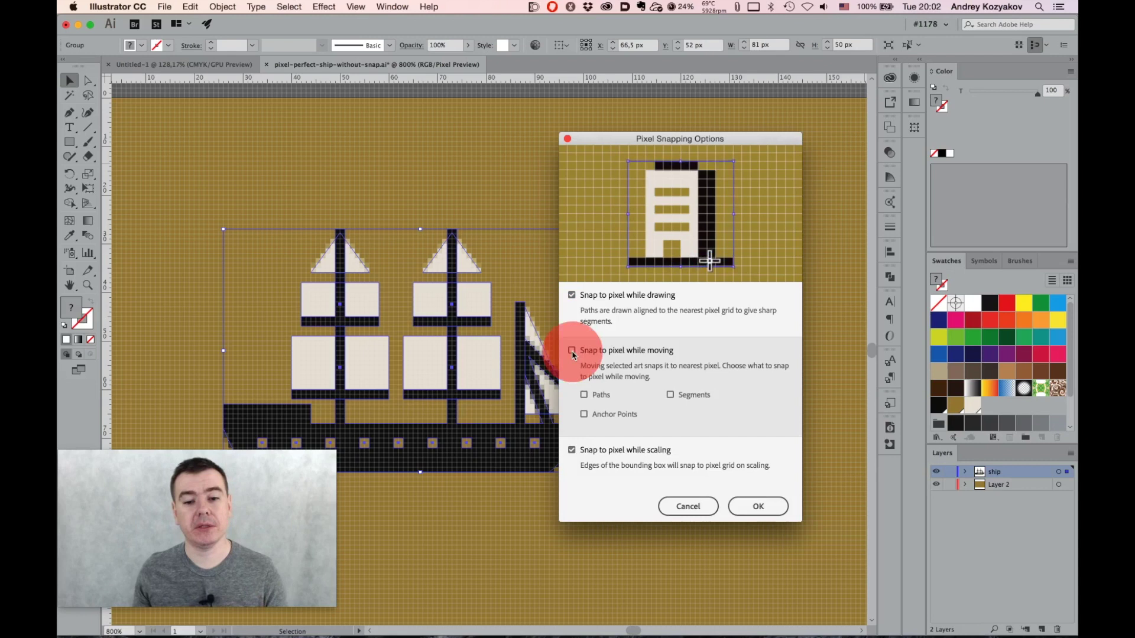
{"action": "double_click", "coordinate": [585, 395]}
{"action": "left_click", "coordinate": [584, 415]}
{"action": "left_click", "coordinate": [584, 415]}
{"action": "left_click", "coordinate": [671, 396]}
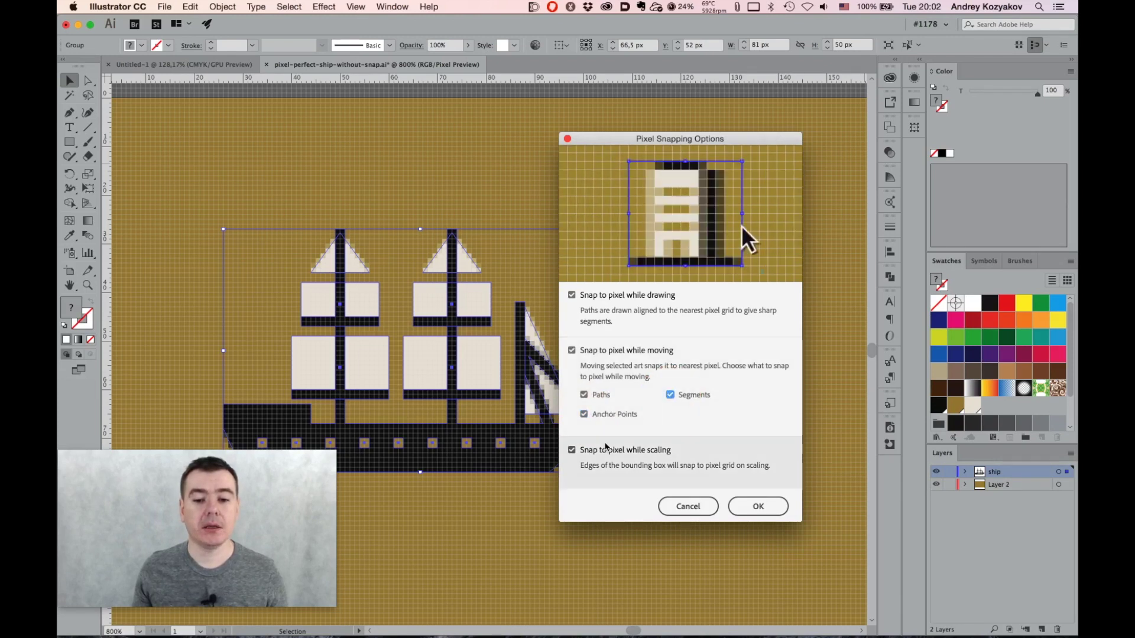
{"action": "left_click", "coordinate": [572, 451]}
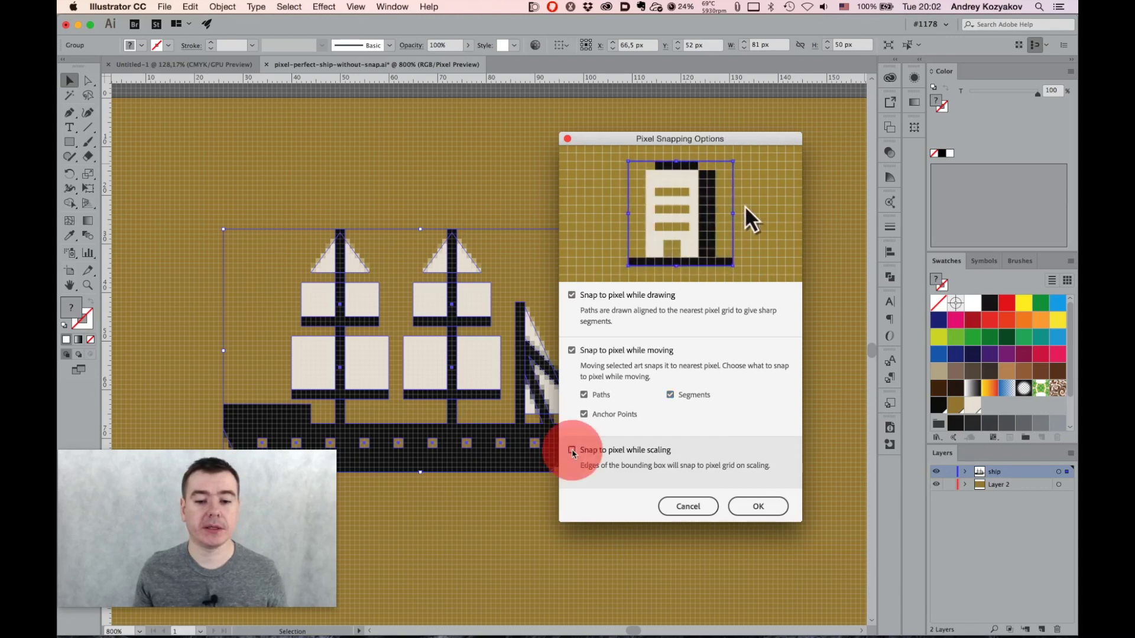
{"action": "left_click", "coordinate": [572, 451]}
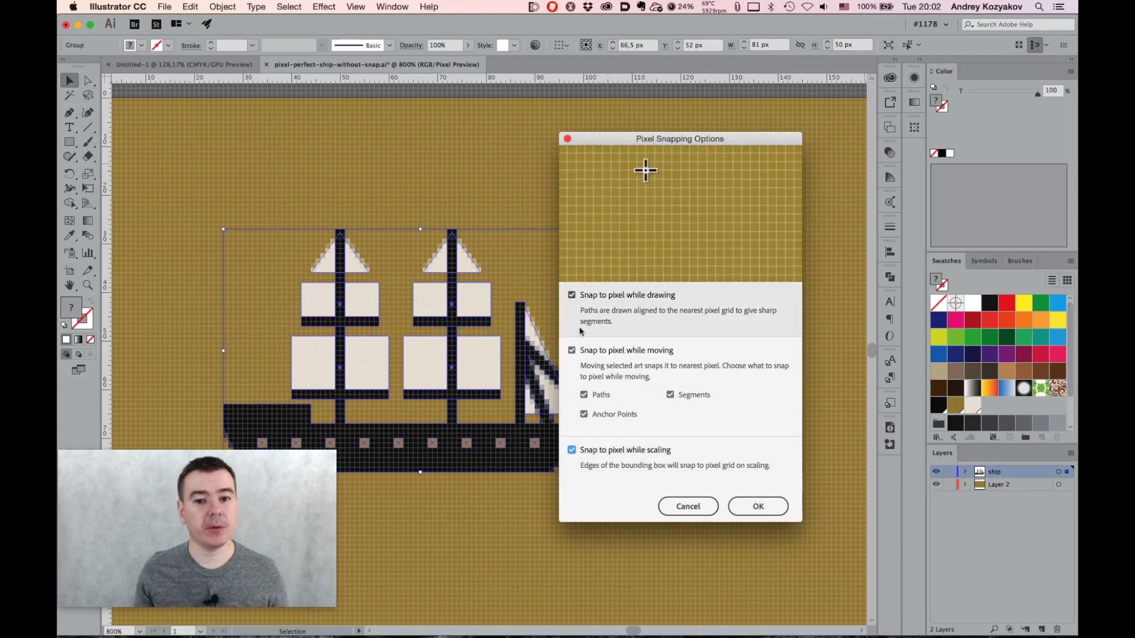
{"action": "key", "text": "Return"}
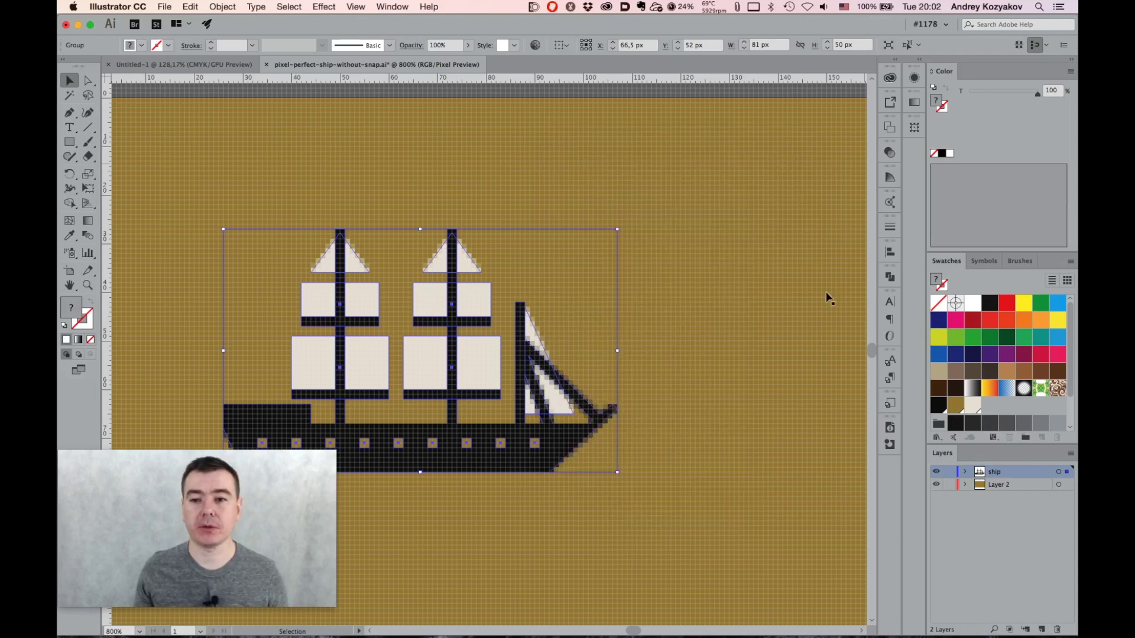
Draw a 51 × 49 px white rectangle in the empty area beyond the ship's bow, and delete it
{"action": "left_click", "coordinate": [1036, 46]}
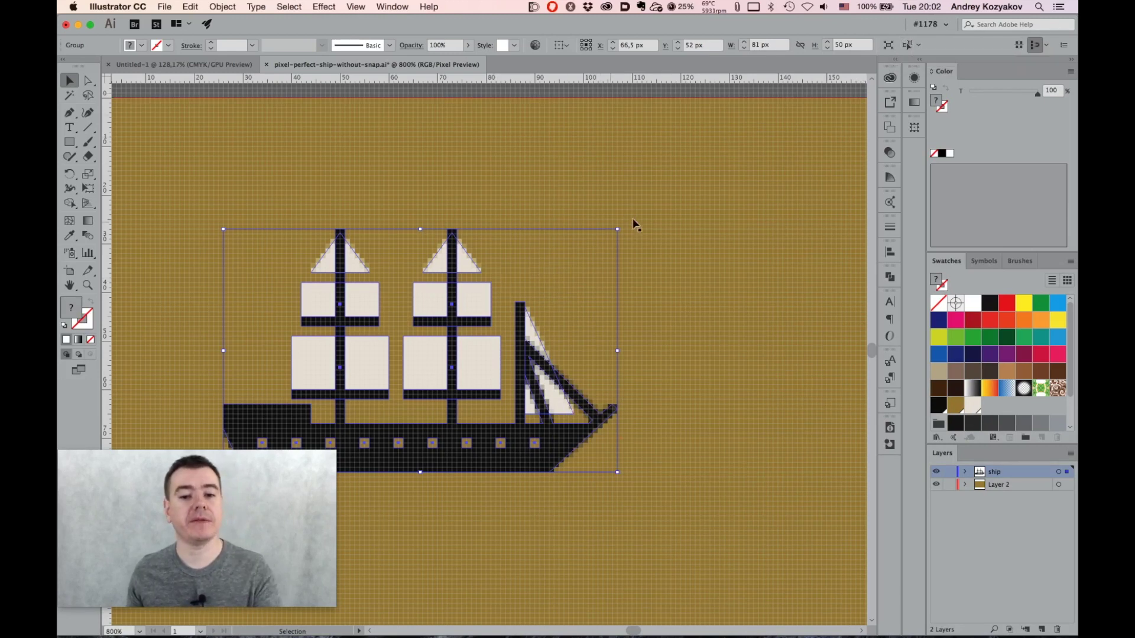
{"action": "left_click", "coordinate": [69, 143]}
{"action": "key", "text": "space"}
{"action": "left_click_drag", "start_coordinate": [600, 276], "coordinate": [355, 267]}
{"action": "mouse_move", "coordinate": [471, 211]}
{"action": "left_mouse_down"}
{"action": "mouse_move", "coordinate": [489, 264]}
{"action": "mouse_move", "coordinate": [719, 447]}
{"action": "left_mouse_up"}
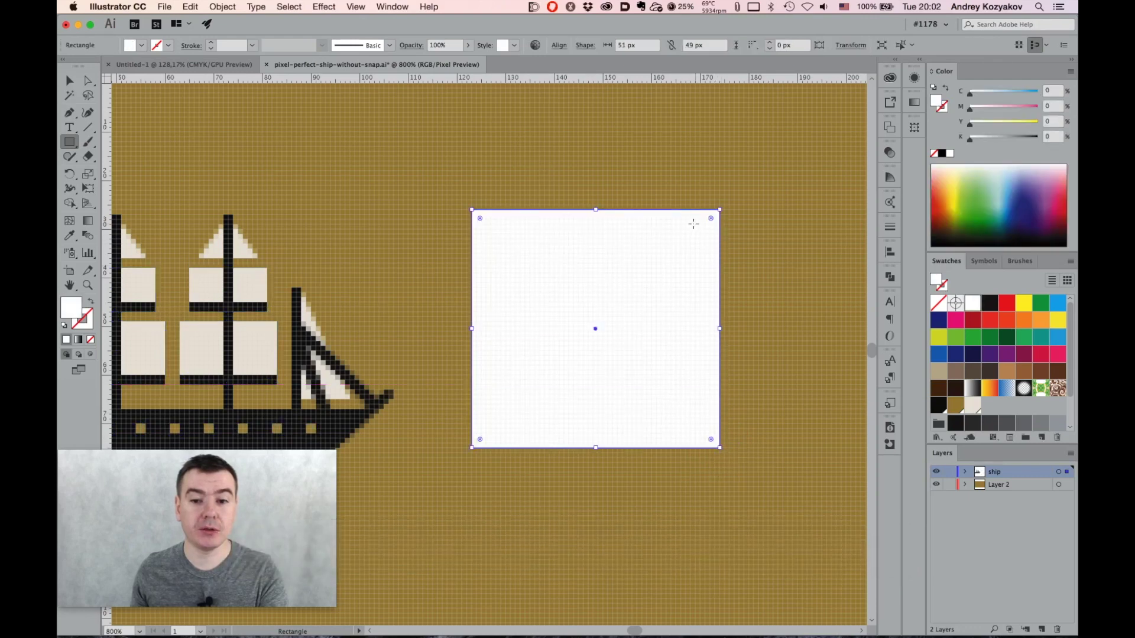
{"action": "key", "text": "BackSpace"}
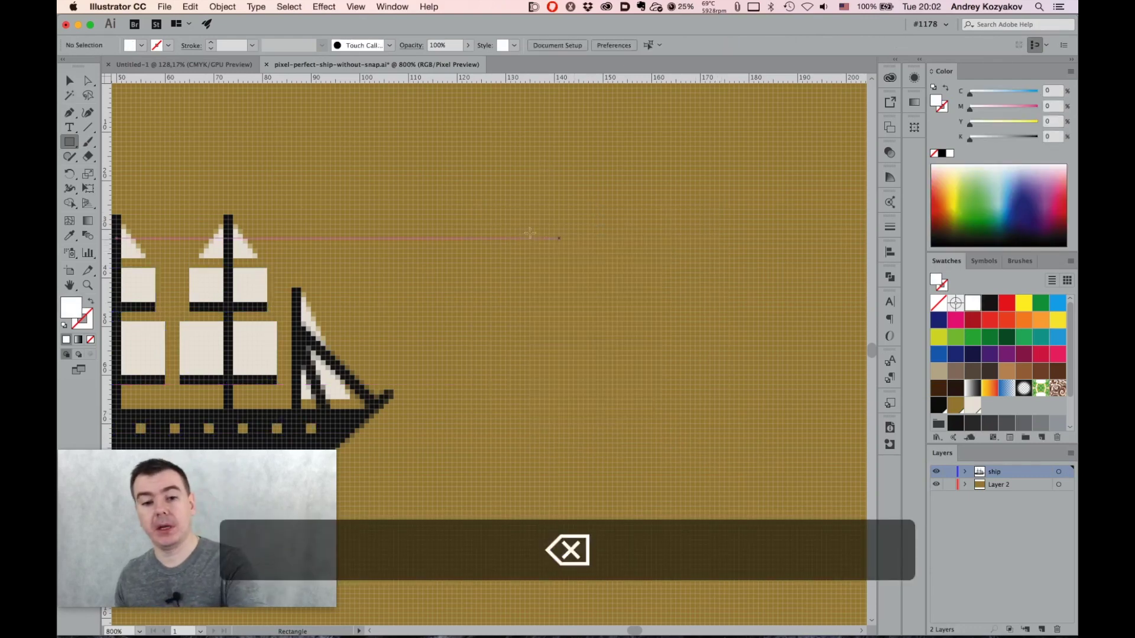
Move the ship group with pixel snapping to X 110.5 px, Y 48 px, and undo the move
{"action": "left_click", "coordinate": [70, 82]}
{"action": "key", "text": "space"}
{"action": "left_click_drag", "start_coordinate": [258, 344], "coordinate": [670, 293]}
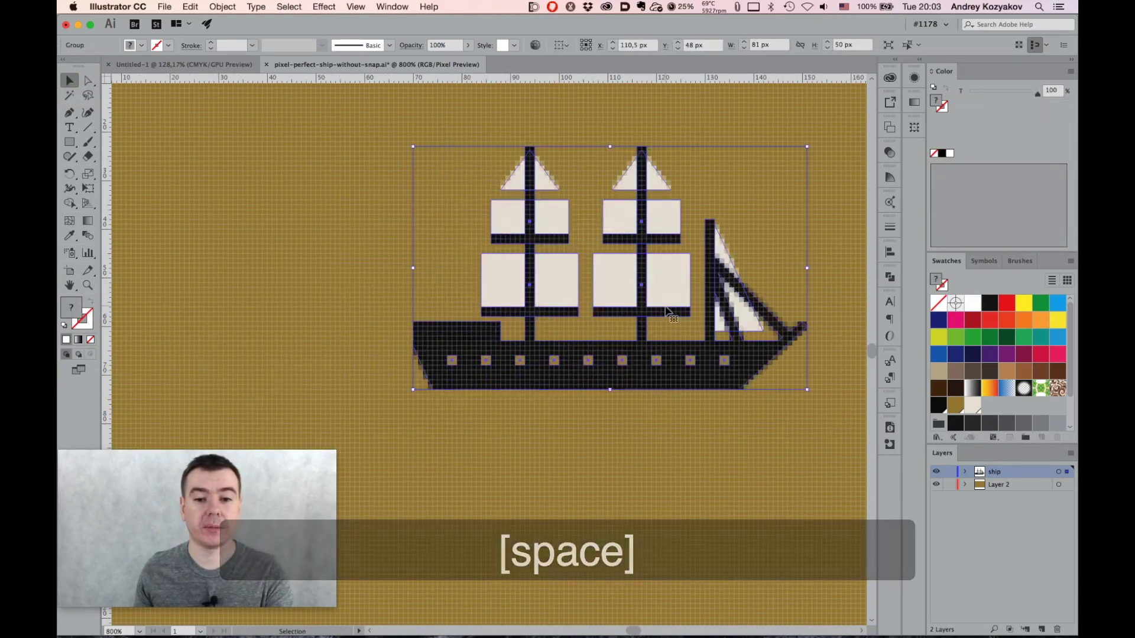
{"action": "key", "text": "super+z"}
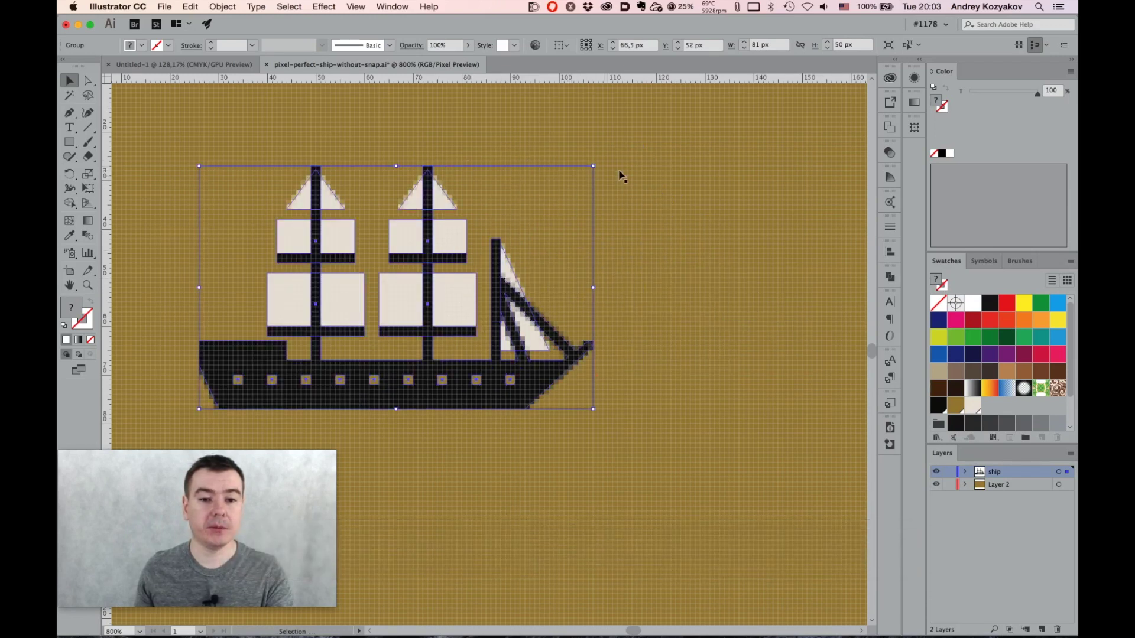
Scale the ship group proportionally from its centre to 116.64 × 72 px, and undo the scaling
{"action": "left_click_drag", "start_coordinate": [594, 168], "coordinate": [712, 112]}
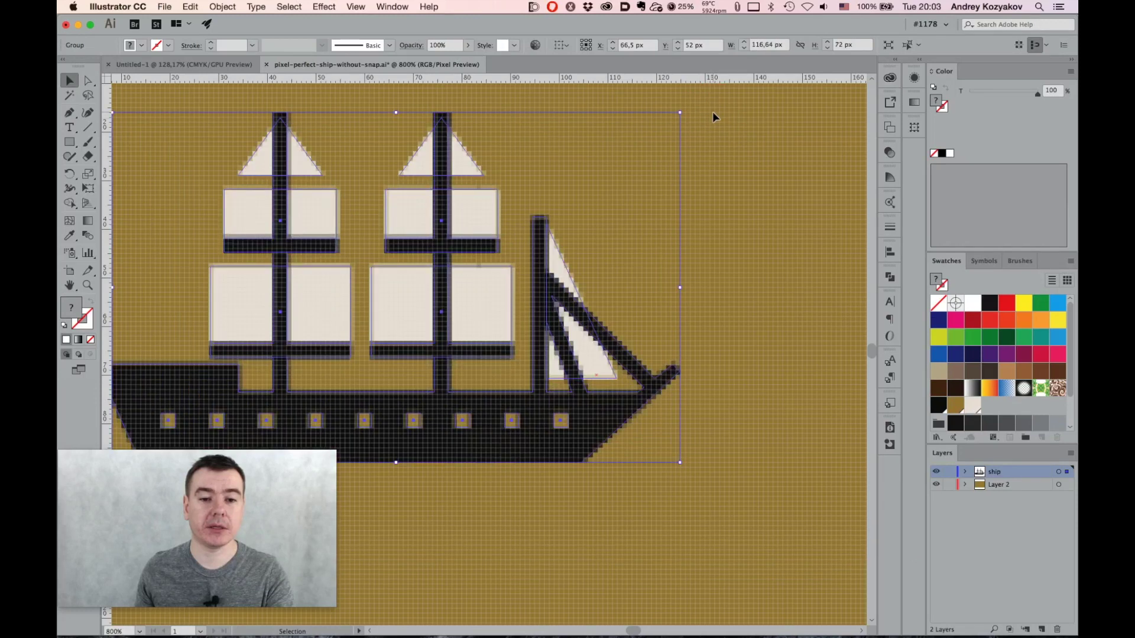
{"action": "key", "text": "super+z"}
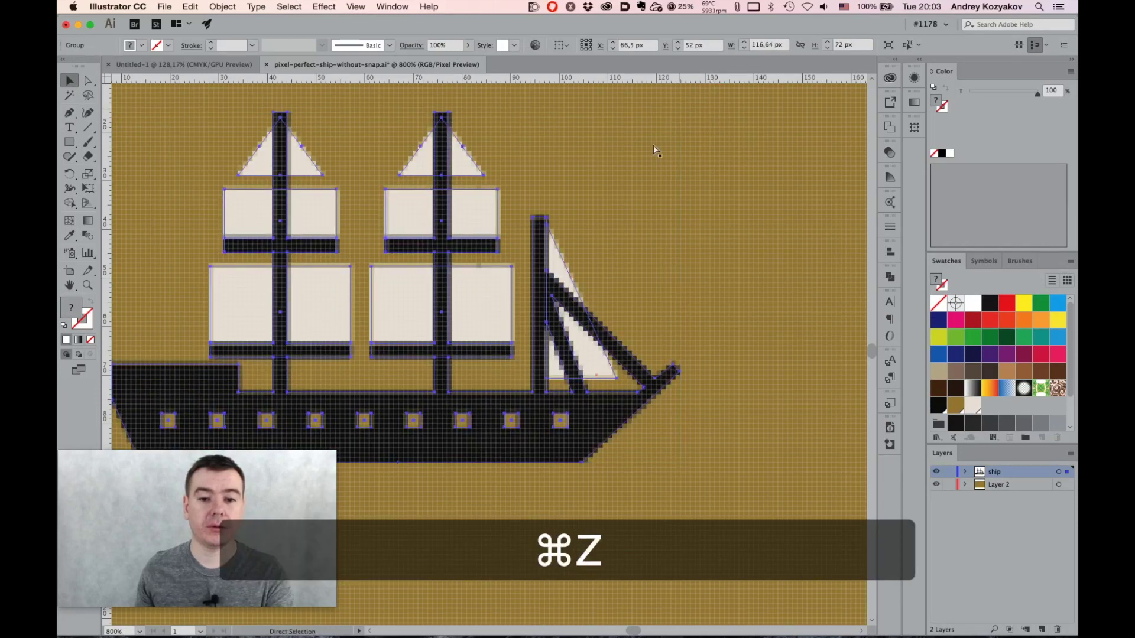
Confirm Pixel Snapping Options with everything enabled, scale the ship group proportionally to 101 × 62.346 px, and align it to the pixel grid
{"action": "left_click", "coordinate": [1048, 46]}
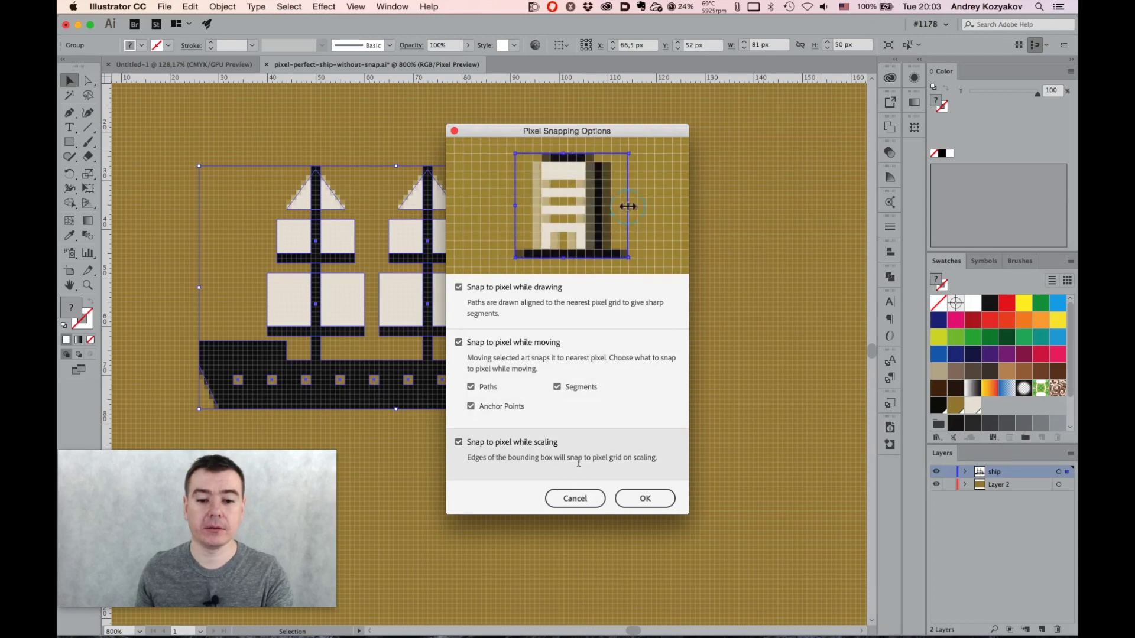
{"action": "left_click", "coordinate": [644, 498]}
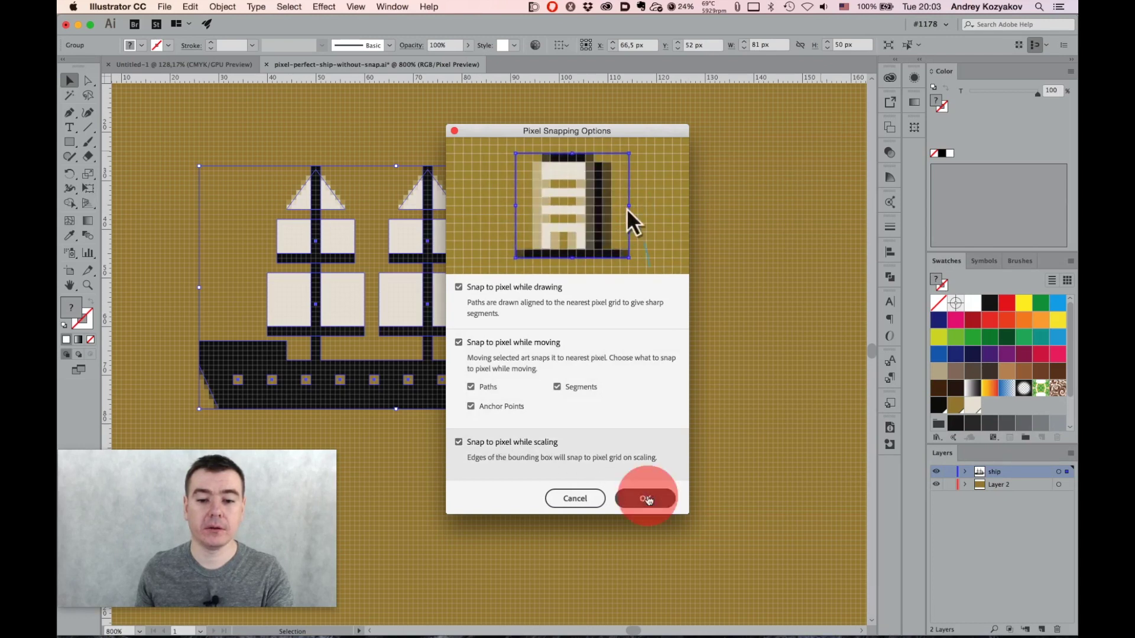
{"action": "left_click_drag", "start_coordinate": [595, 167], "coordinate": [693, 106]}
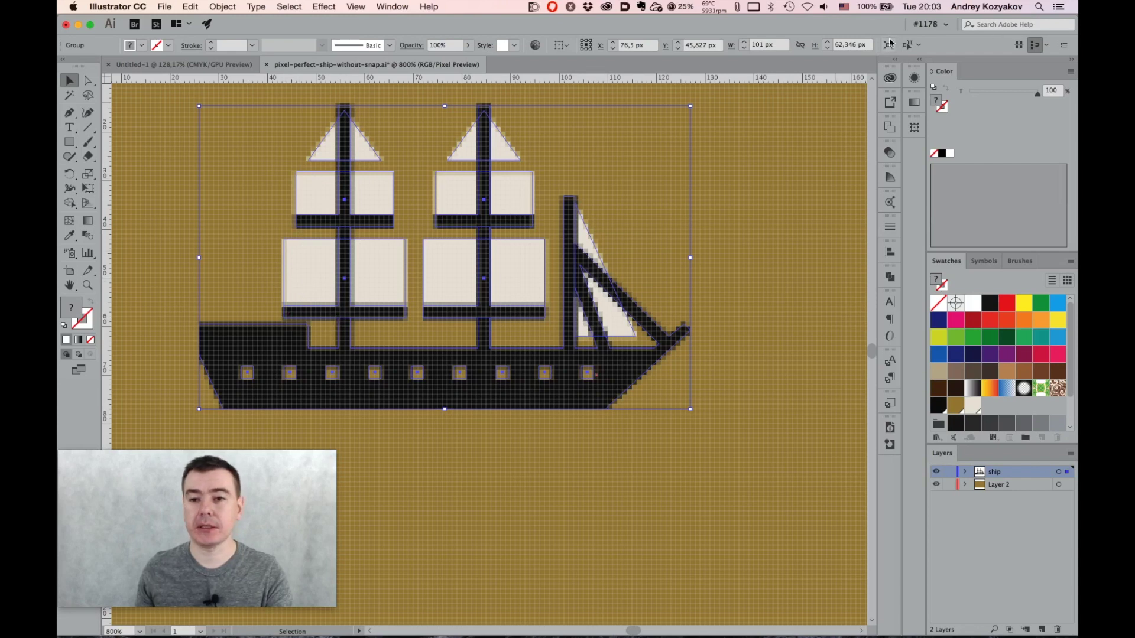
{"action": "left_click", "coordinate": [1032, 46]}
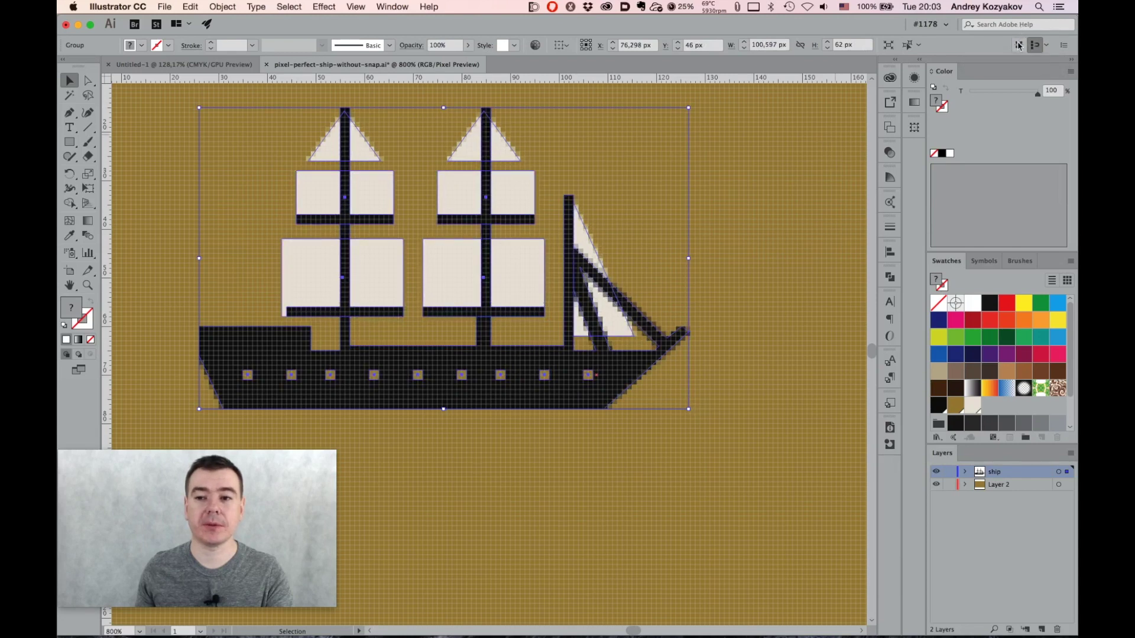
{"action": "left_click", "coordinate": [717, 192]}
Switch to Keynote to check the Illustrator CC 2017 feature list slide, and return to Illustrator
{"action": "key", "text": "super+alt+space"}
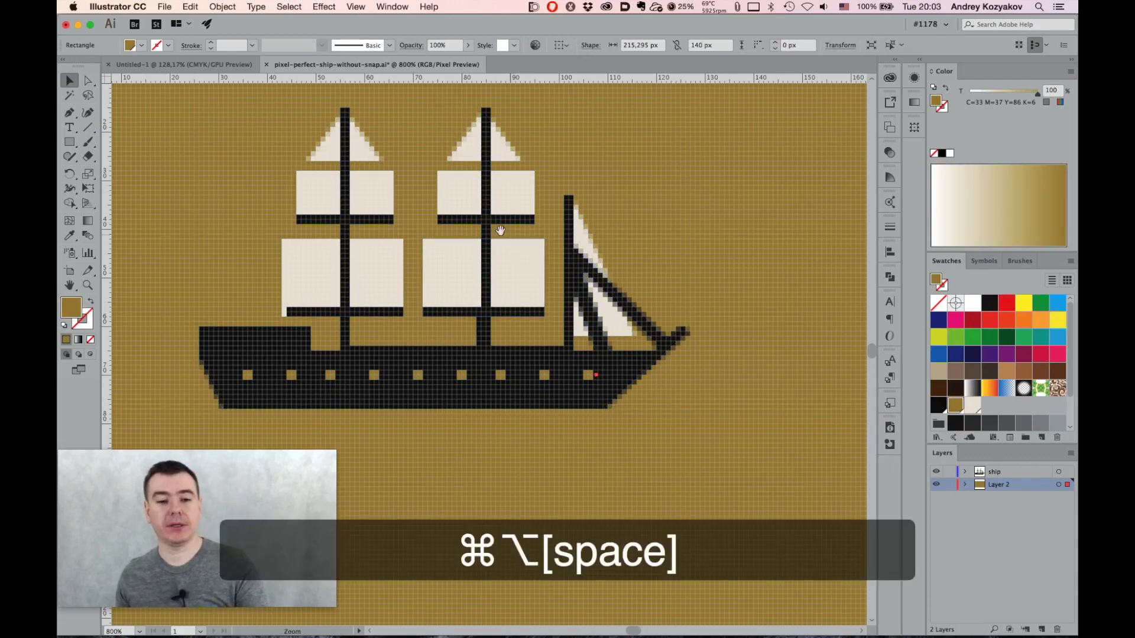
{"action": "left_click", "coordinate": [501, 231], "text": "alt+super"}
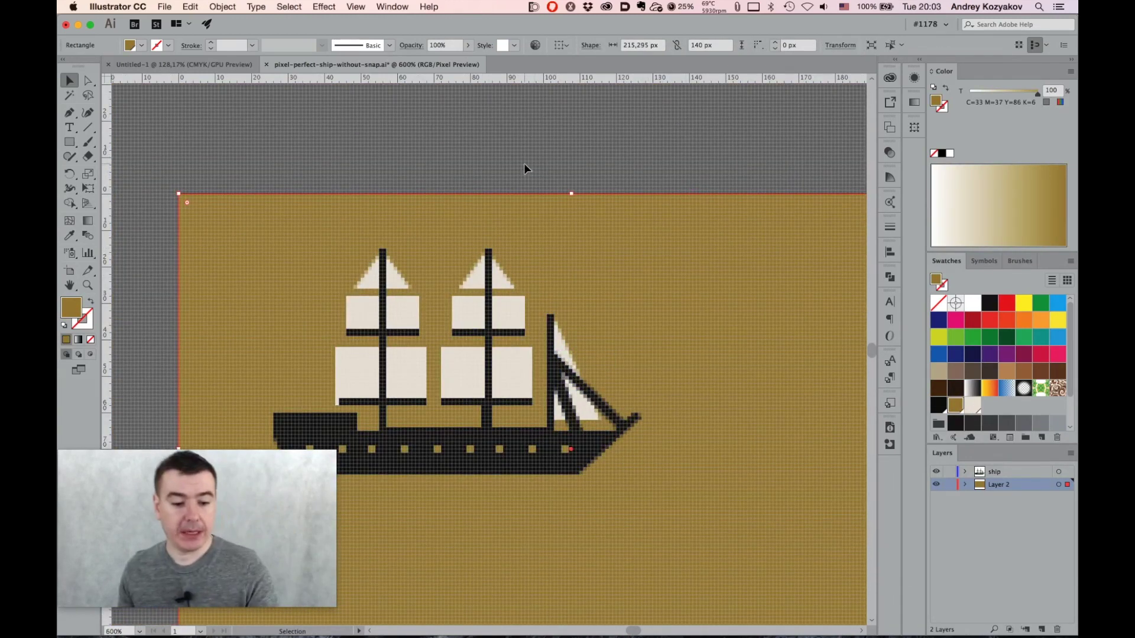
{"action": "key", "text": "super"}
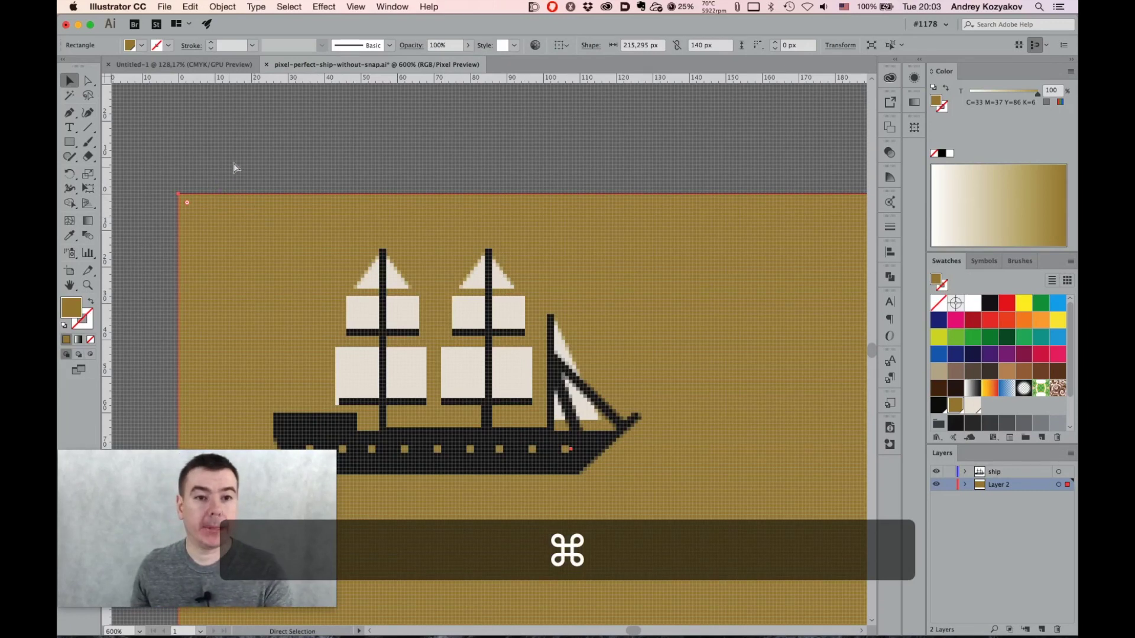
{"action": "key", "text": "super+Tab"}
{"action": "key", "text": "super+Tab"}
{"action": "key", "text": "super+Tab"}
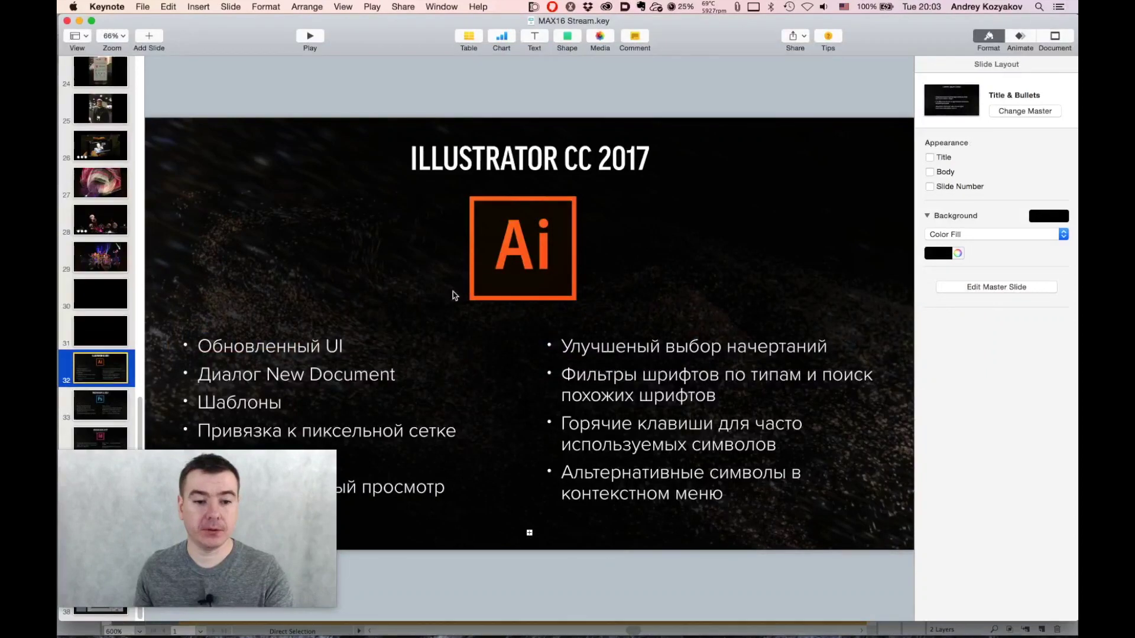
{"action": "left_click", "coordinate": [122, 480]}
{"action": "key", "text": "super+Tab"}
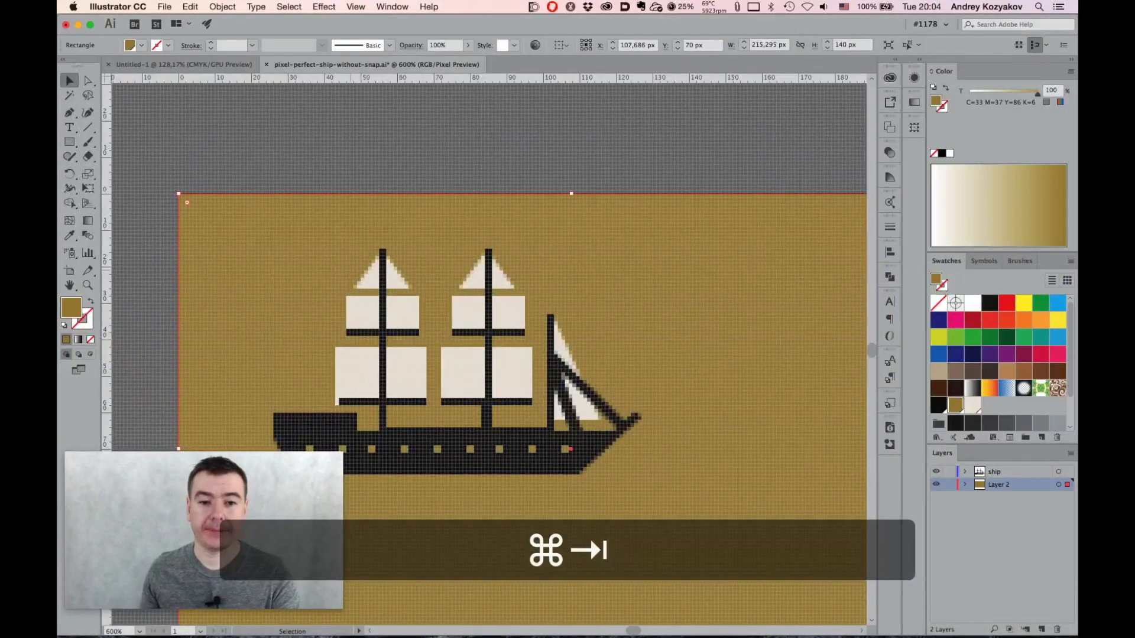
Add a line of "Lorem ipsum" placeholder point text below the ship's hull
{"action": "left_click", "coordinate": [474, 155]}
{"action": "key", "text": "super+minus"}
{"action": "key", "text": "super+minus"}
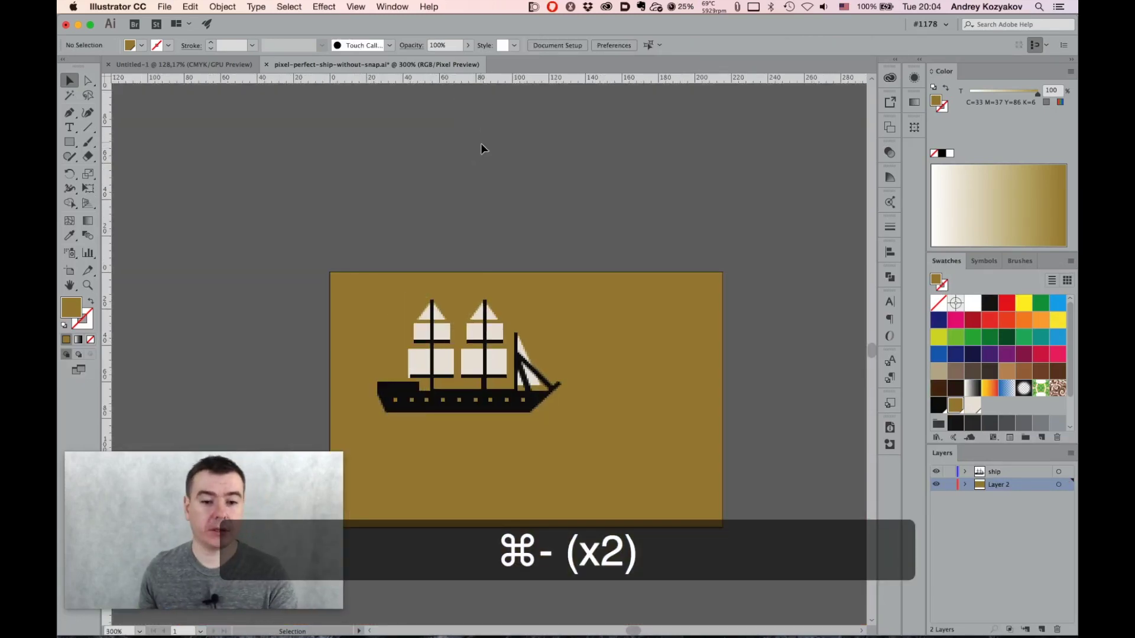
{"action": "left_click", "coordinate": [494, 339]}
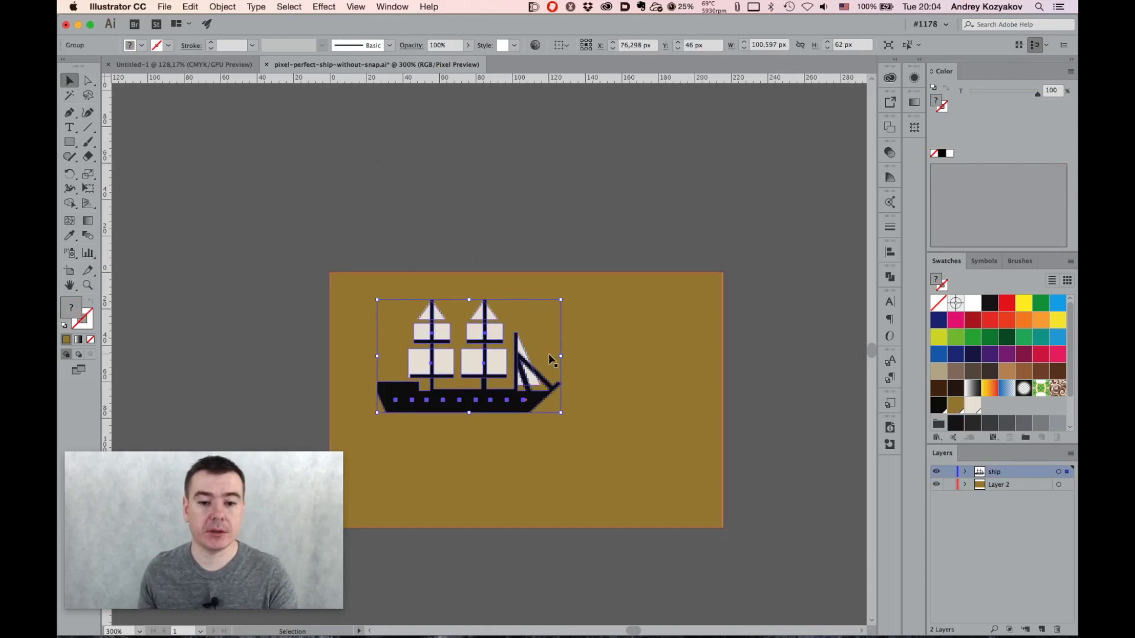
{"action": "key", "text": "space"}
{"action": "left_click_drag", "start_coordinate": [509, 436], "coordinate": [544, 281]}
{"action": "left_click", "coordinate": [518, 326], "text": "super"}
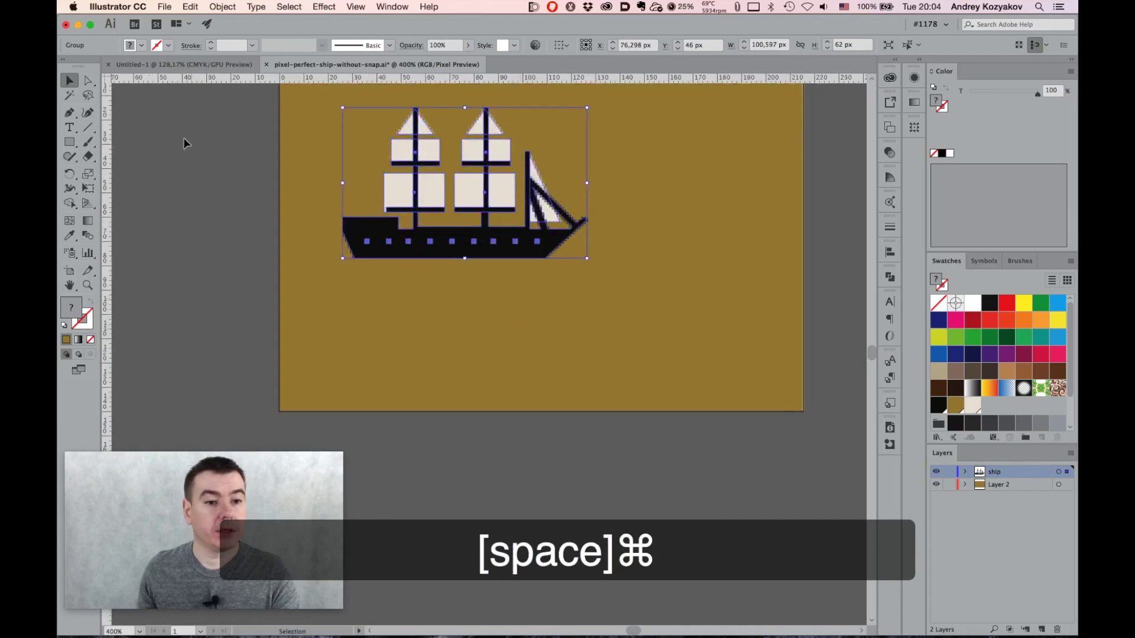
{"action": "left_click", "coordinate": [69, 128]}
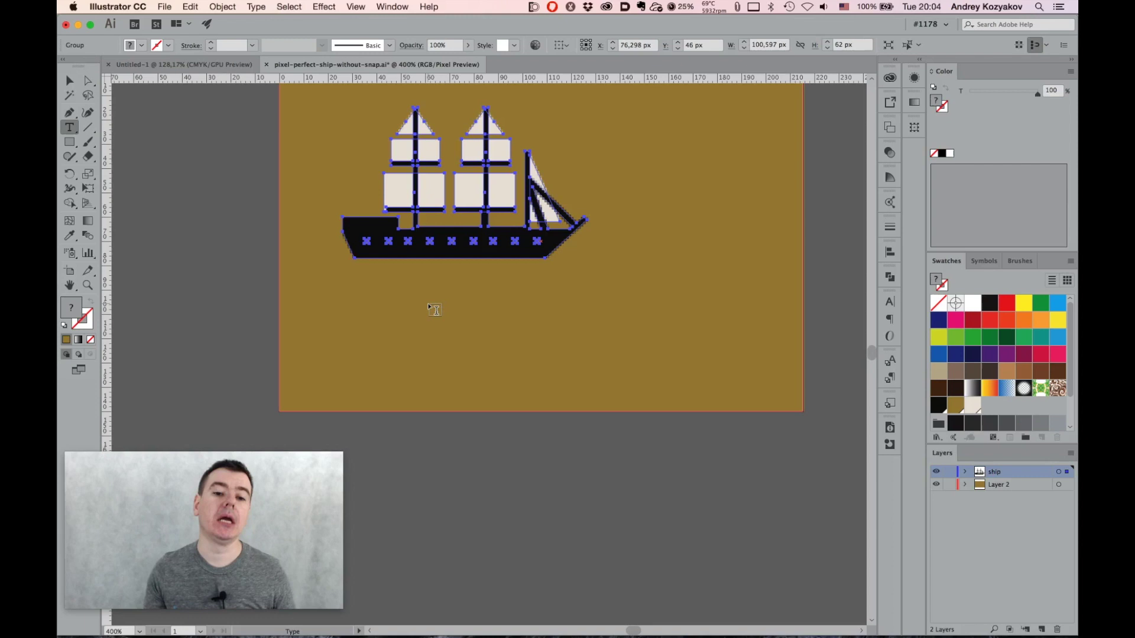
{"action": "key", "text": "space"}
{"action": "left_click_drag", "start_coordinate": [445, 307], "coordinate": [501, 337]}
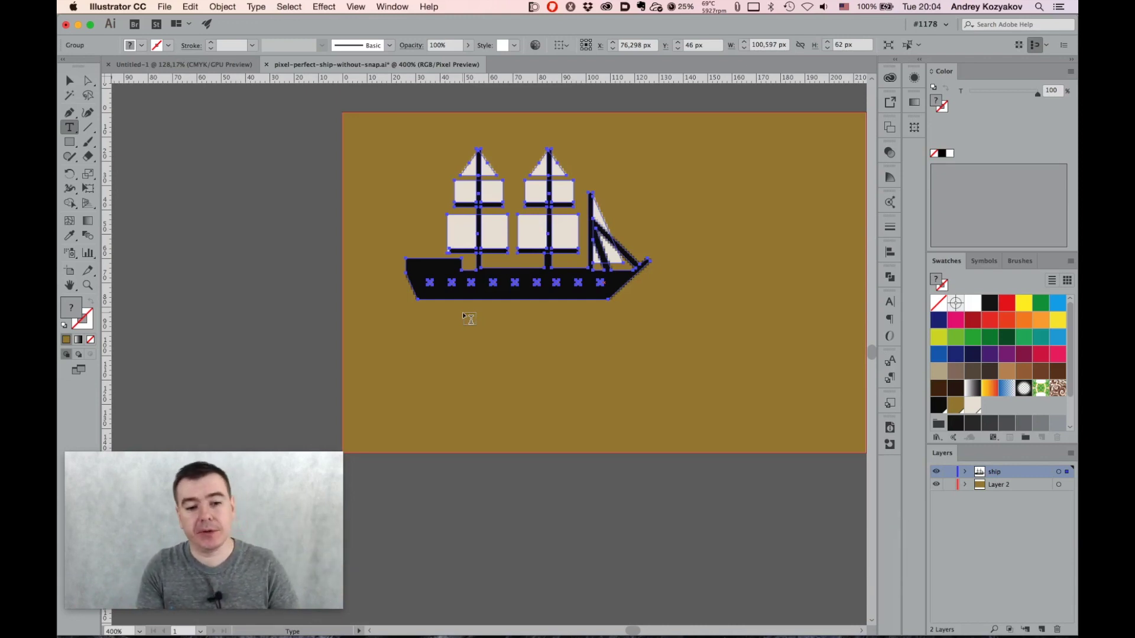
{"action": "left_click", "coordinate": [424, 351]}
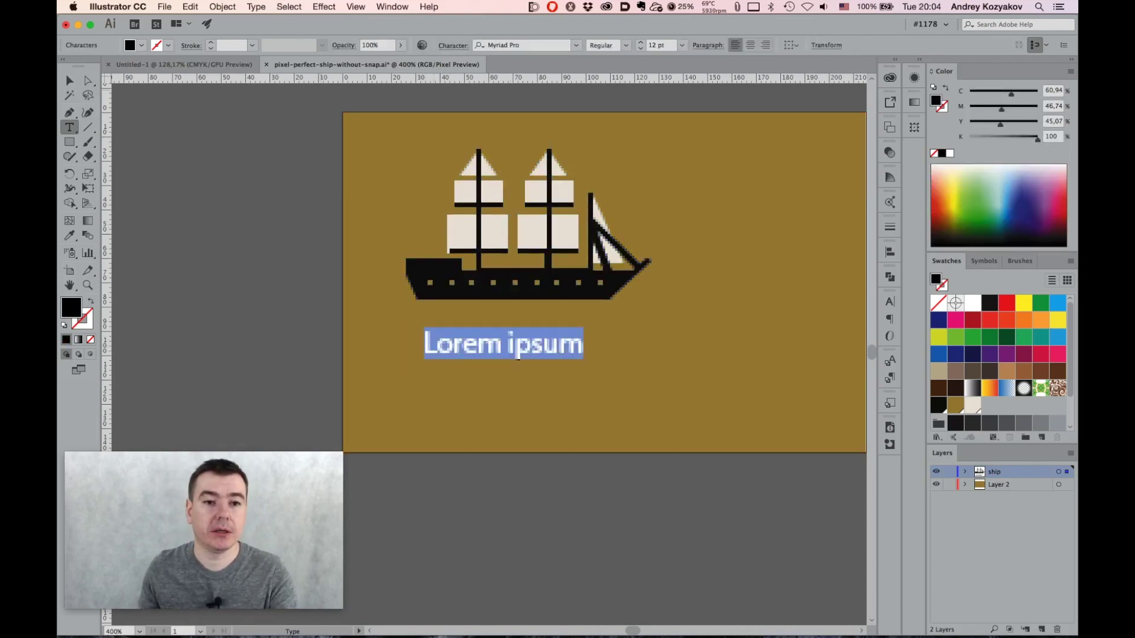
Turn off Pixel Preview and delete the placeholder point text below the ship
{"action": "left_click", "coordinate": [360, 8]}
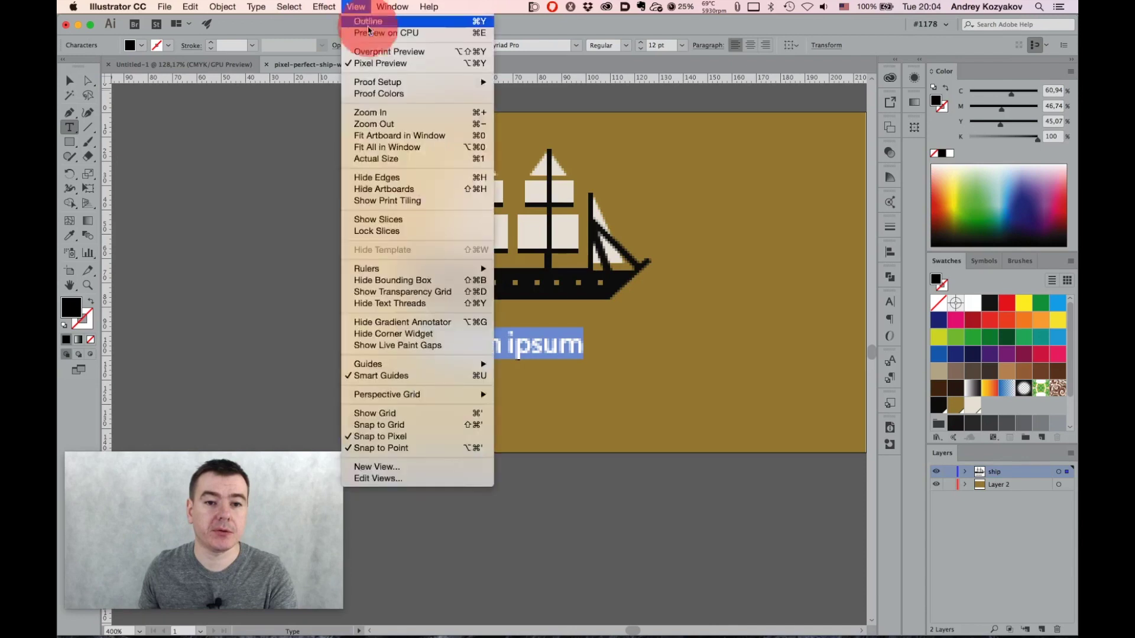
{"action": "left_click", "coordinate": [377, 63]}
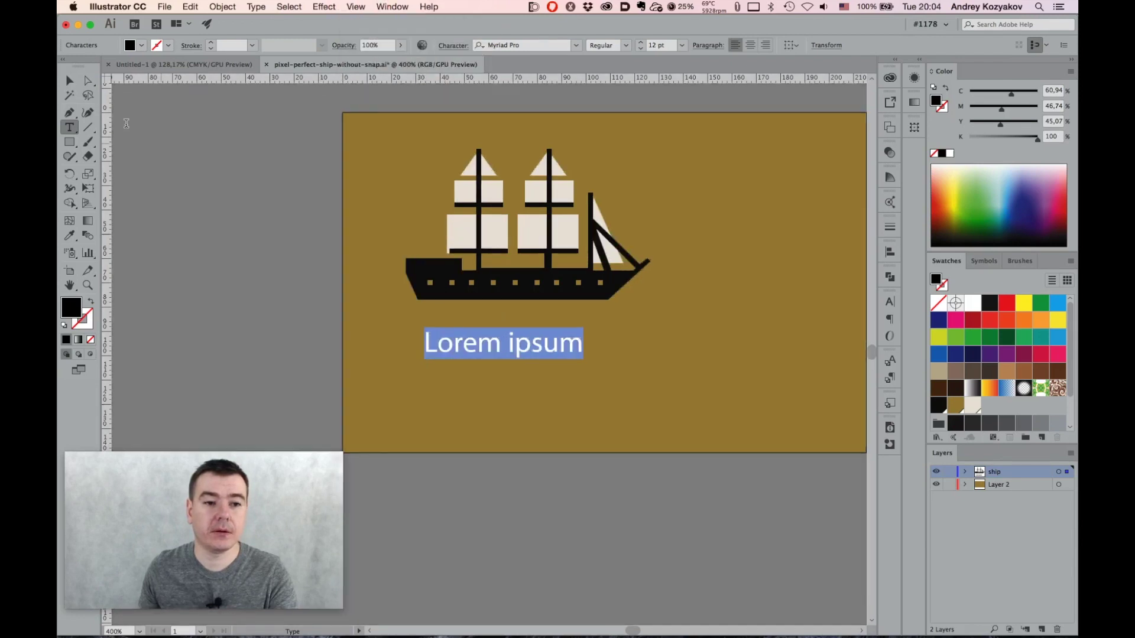
{"action": "left_click", "coordinate": [70, 81]}
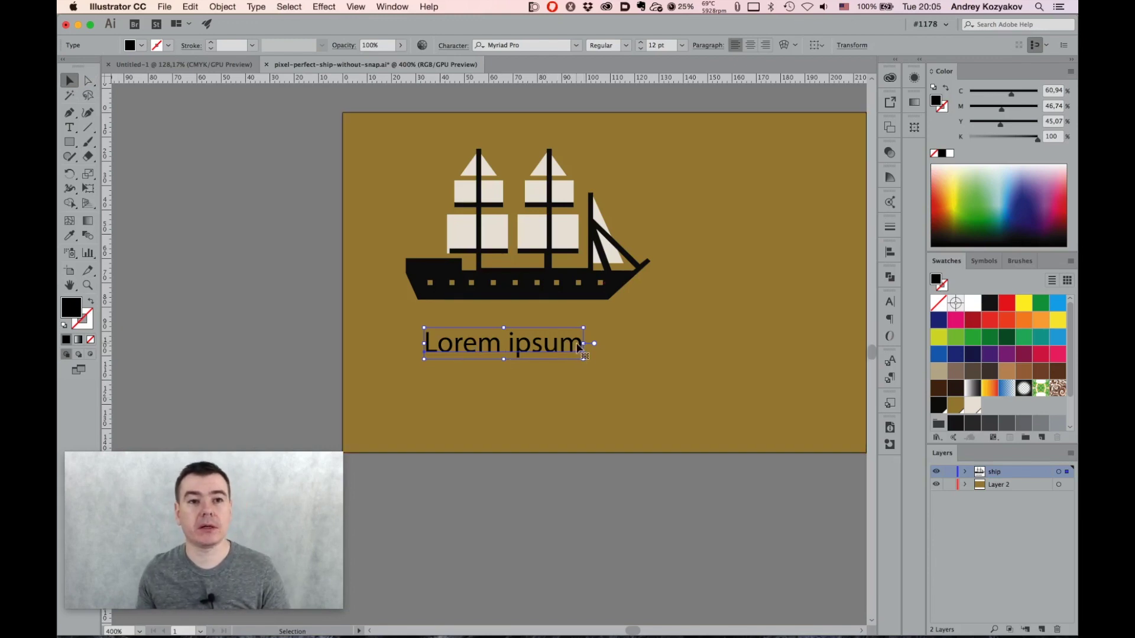
{"action": "key", "text": "BackSpace"}
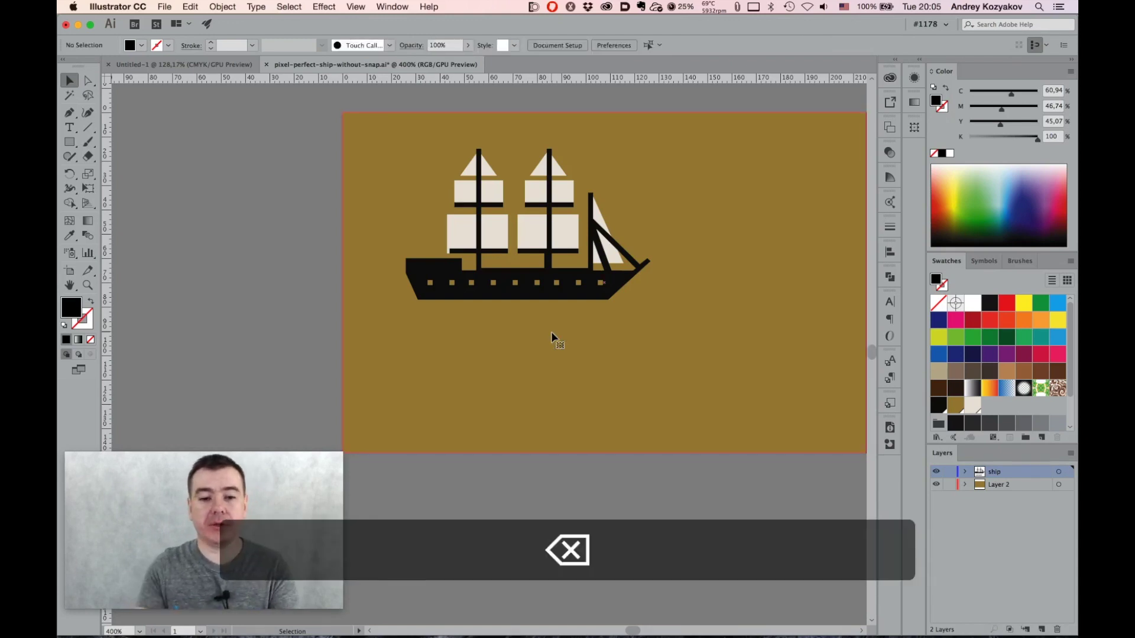
Create an area type frame filled with placeholder text below the ship, select its text, and delete the frame
{"action": "key", "text": "t"}
{"action": "left_click", "coordinate": [414, 358]}
{"action": "left_click_drag", "start_coordinate": [413, 357], "coordinate": [629, 432]}
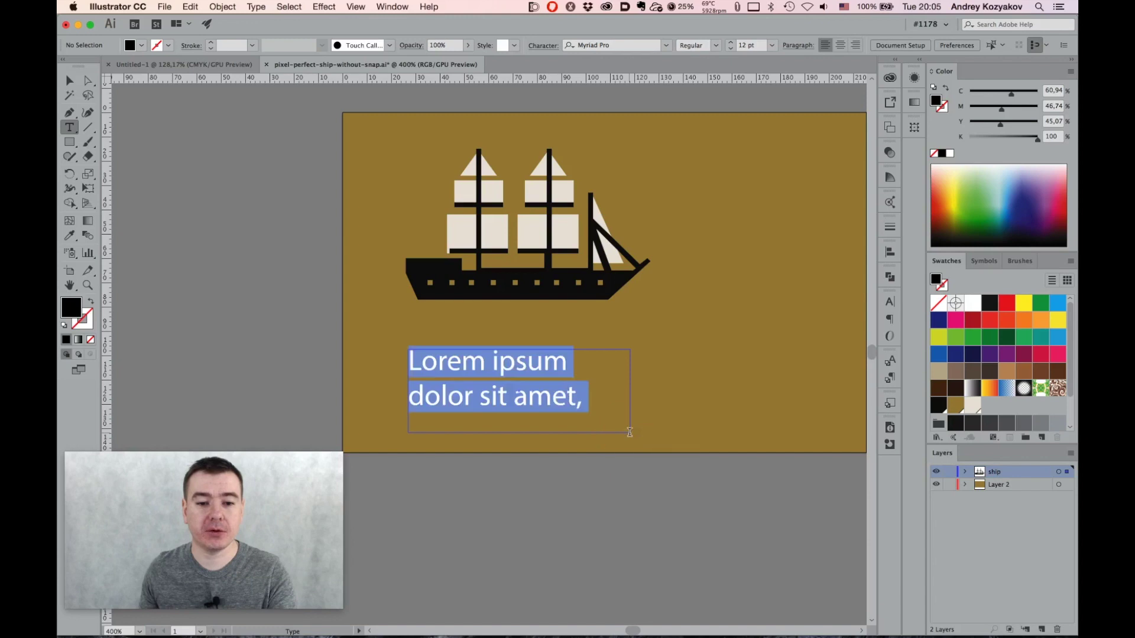
{"action": "left_click", "coordinate": [589, 400]}
{"action": "left_click_drag", "start_coordinate": [585, 399], "coordinate": [416, 357]}
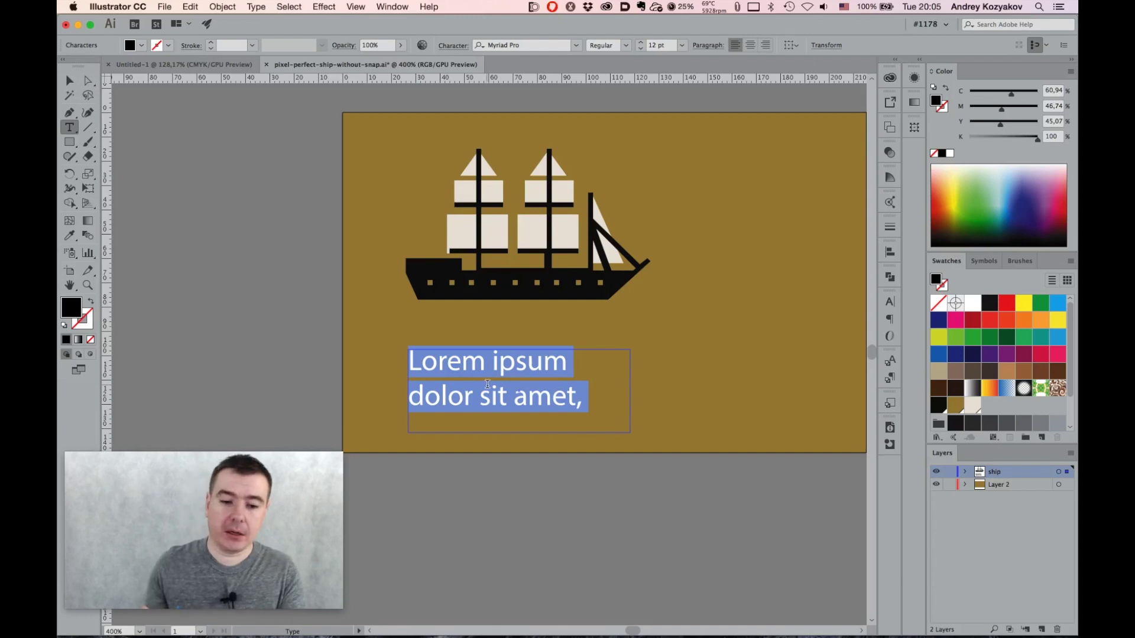
{"action": "left_click", "coordinate": [70, 79]}
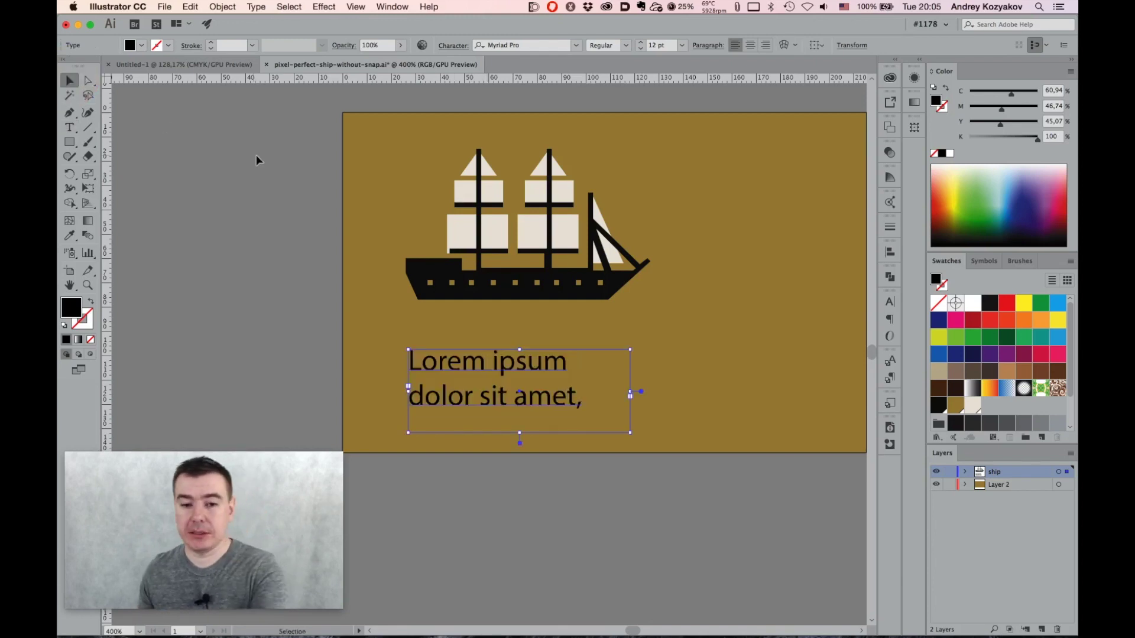
{"action": "key", "text": "BackSpace"}
Draw a 123 × 123 px circle around the ship, swap its fill and stroke, and fill its path with placeholder text
{"action": "left_click_drag", "start_coordinate": [69, 142], "coordinate": [101, 168]}
{"action": "mouse_move", "coordinate": [443, 185]}
{"action": "left_mouse_down"}
{"action": "mouse_move", "coordinate": [678, 347]}
{"action": "mouse_move", "coordinate": [669, 335]}
{"action": "left_mouse_up"}
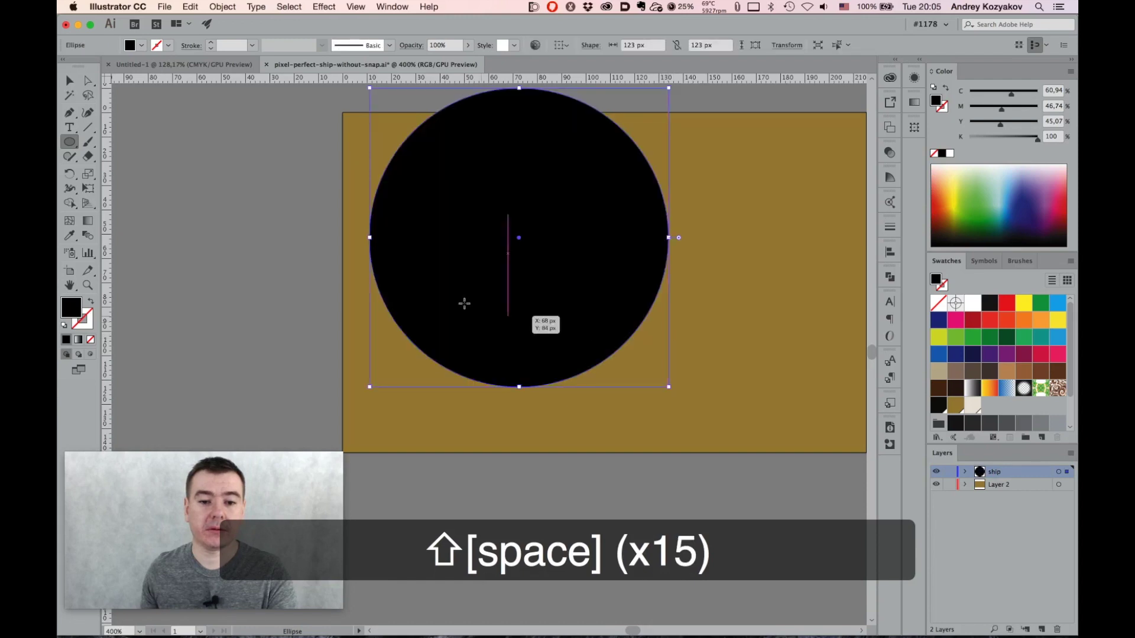
{"action": "key", "text": "shift+x"}
{"action": "left_click_drag", "start_coordinate": [76, 122], "coordinate": [142, 160]}
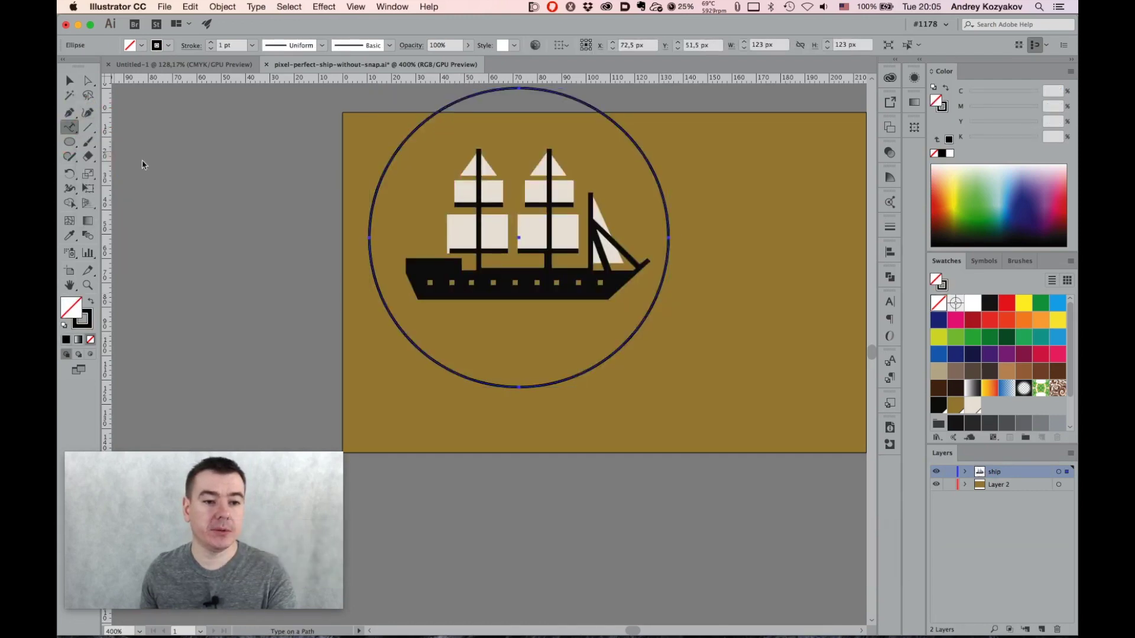
{"action": "left_click", "coordinate": [521, 383]}
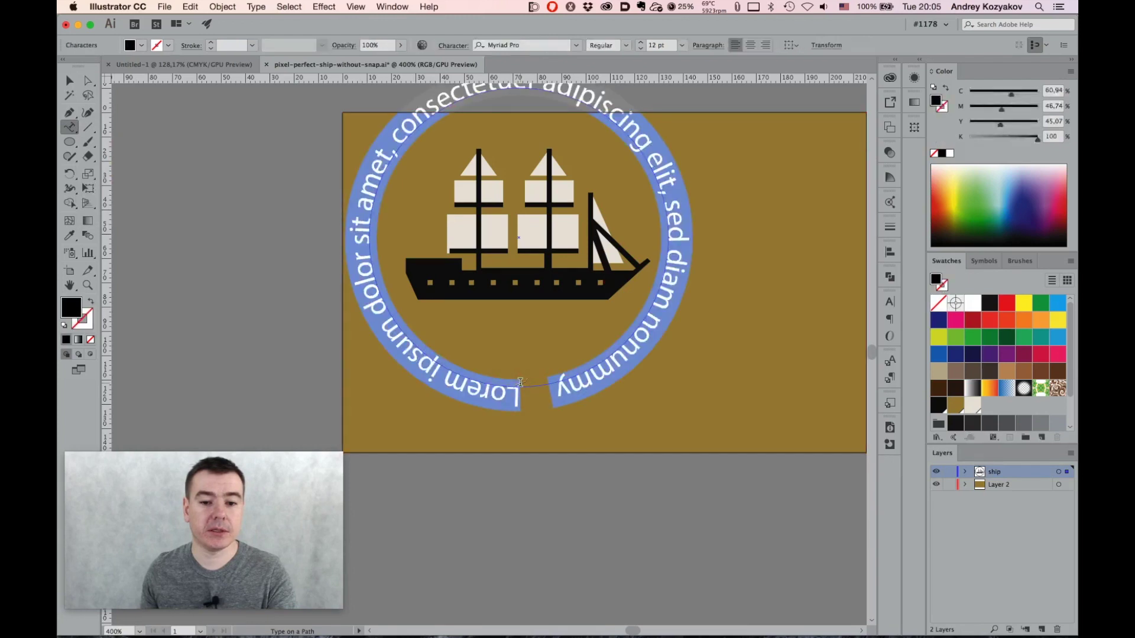
Flip the path text to the circle's inside with its start near the top, and delete the path text
{"action": "left_click", "coordinate": [88, 79]}
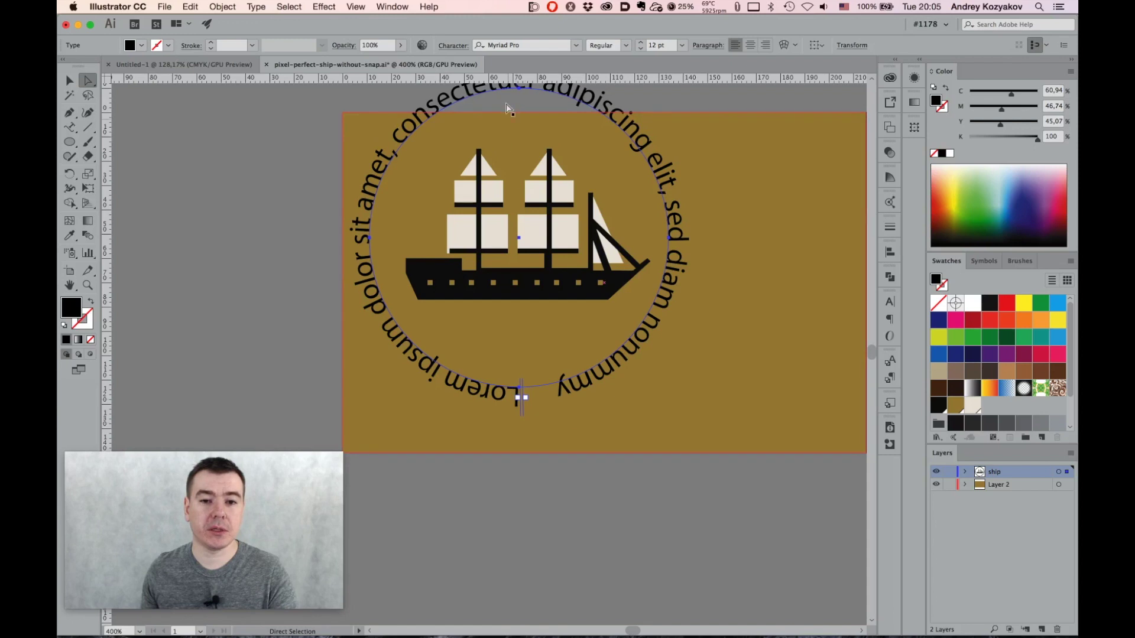
{"action": "key", "text": "space"}
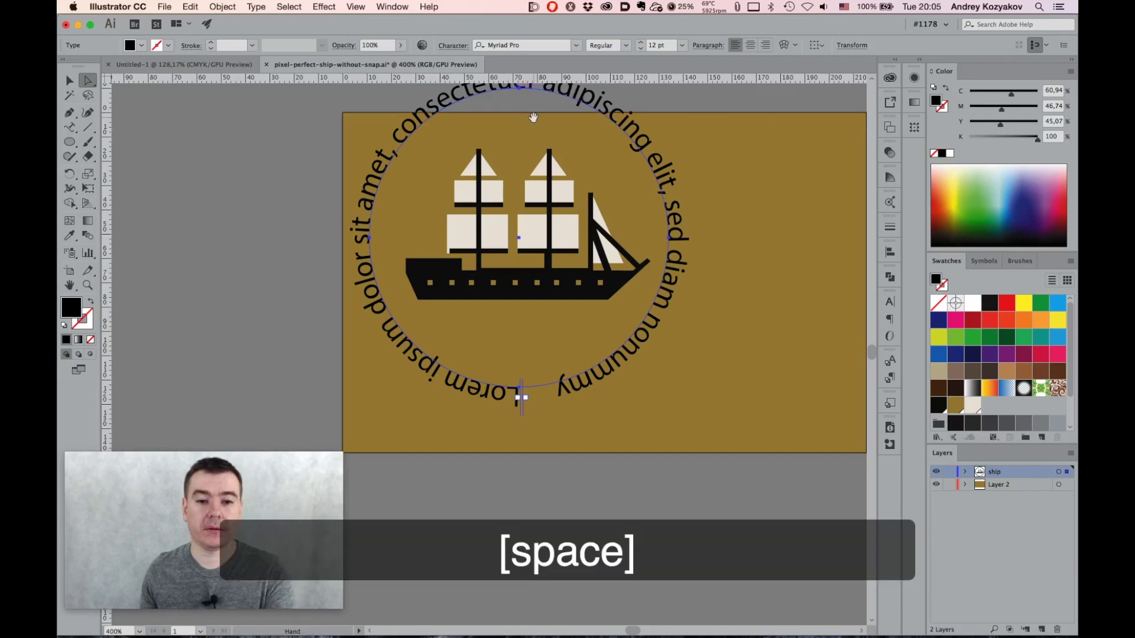
{"action": "left_click_drag", "start_coordinate": [532, 126], "coordinate": [528, 157]}
{"action": "left_click_drag", "start_coordinate": [512, 96], "coordinate": [498, 136]}
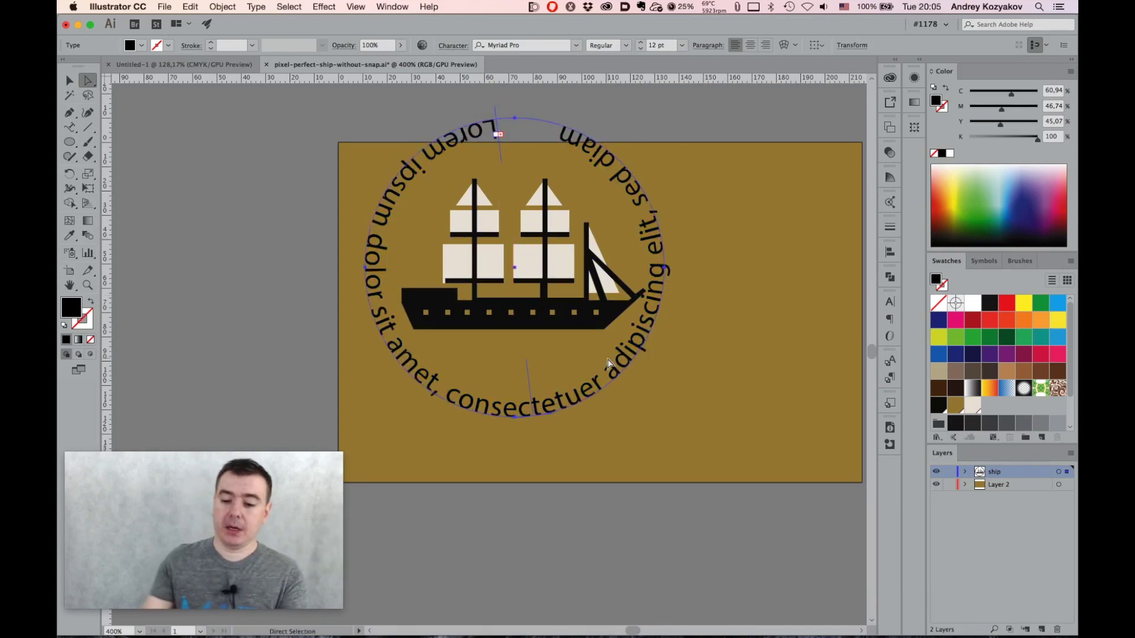
{"action": "key", "text": "BackSpace"}
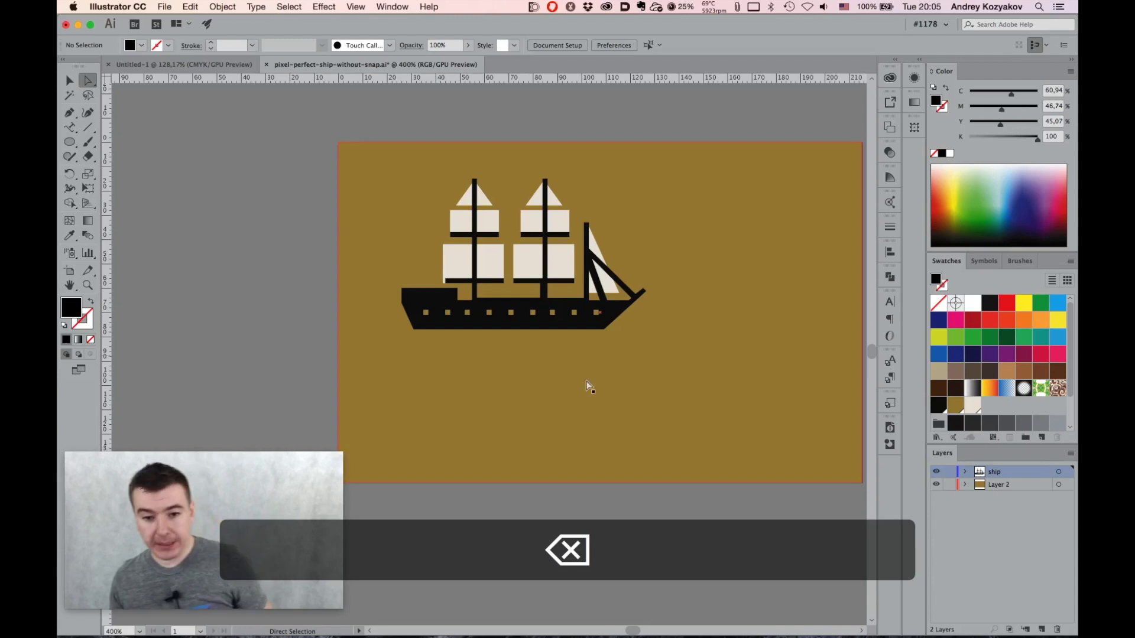
Disable Fill New Type Objects With Placeholder Text in the Type preferences and confirm
{"action": "left_click_drag", "start_coordinate": [69, 142], "coordinate": [131, 128]}
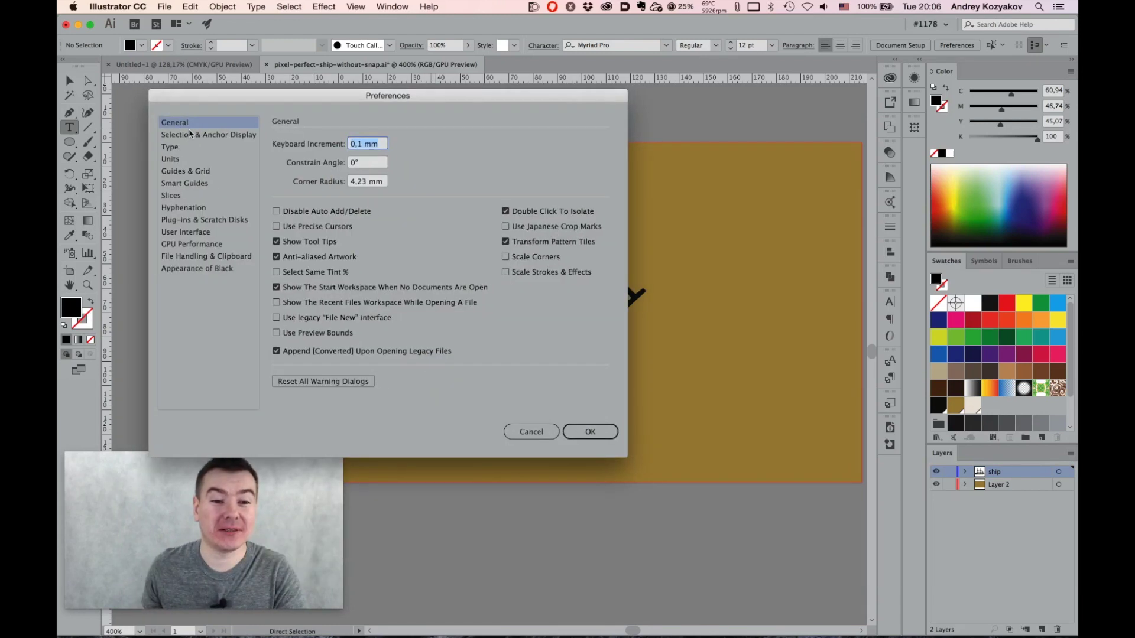
{"action": "left_click", "coordinate": [182, 148]}
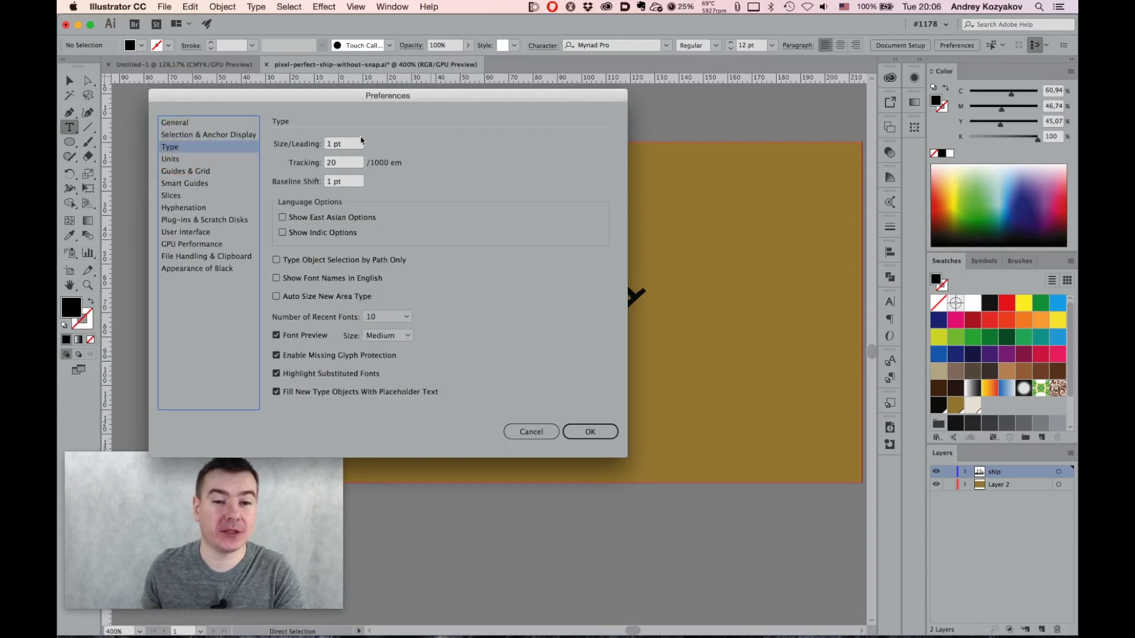
{"action": "left_click", "coordinate": [276, 393]}
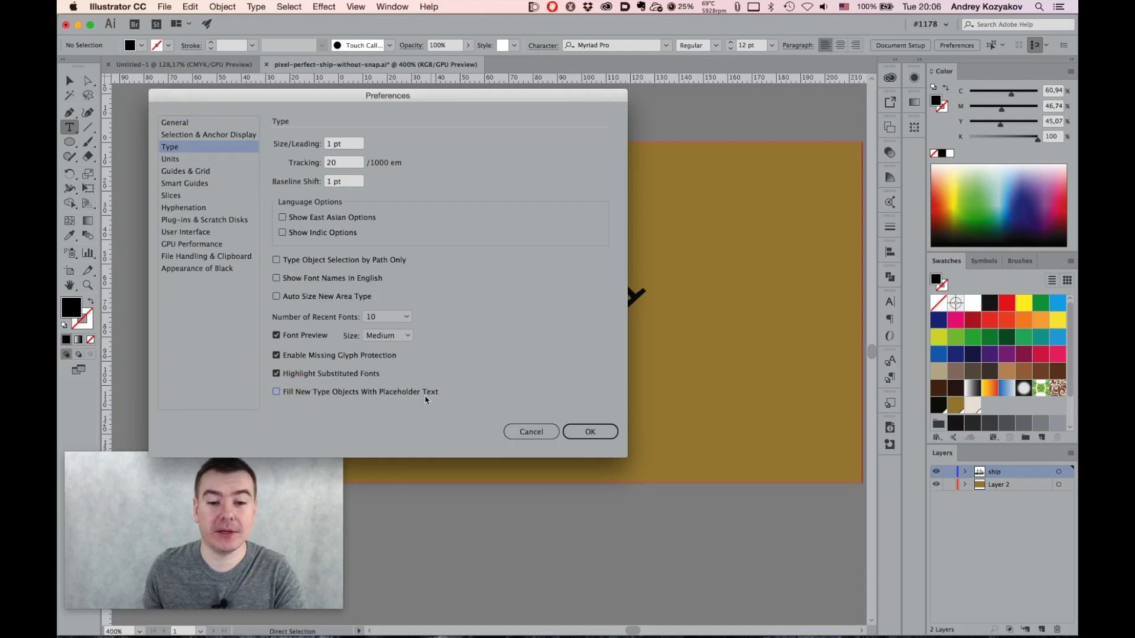
{"action": "left_click", "coordinate": [581, 432]}
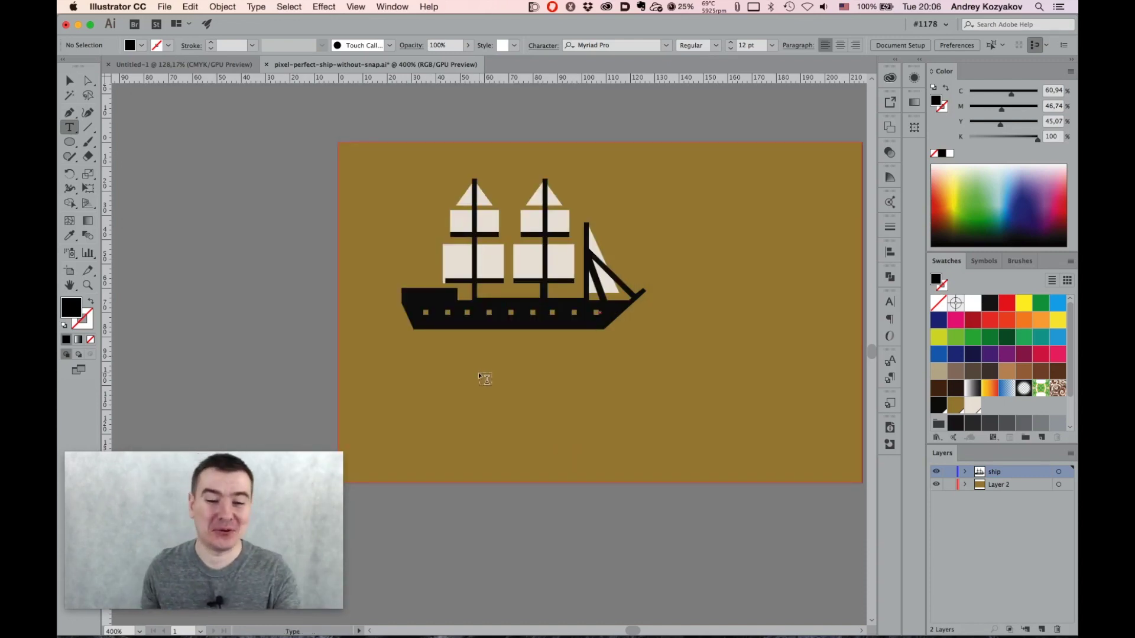
Toggle the legacy "File New" interface option in the General preferences and cancel the changes
{"action": "key", "text": "super+k"}
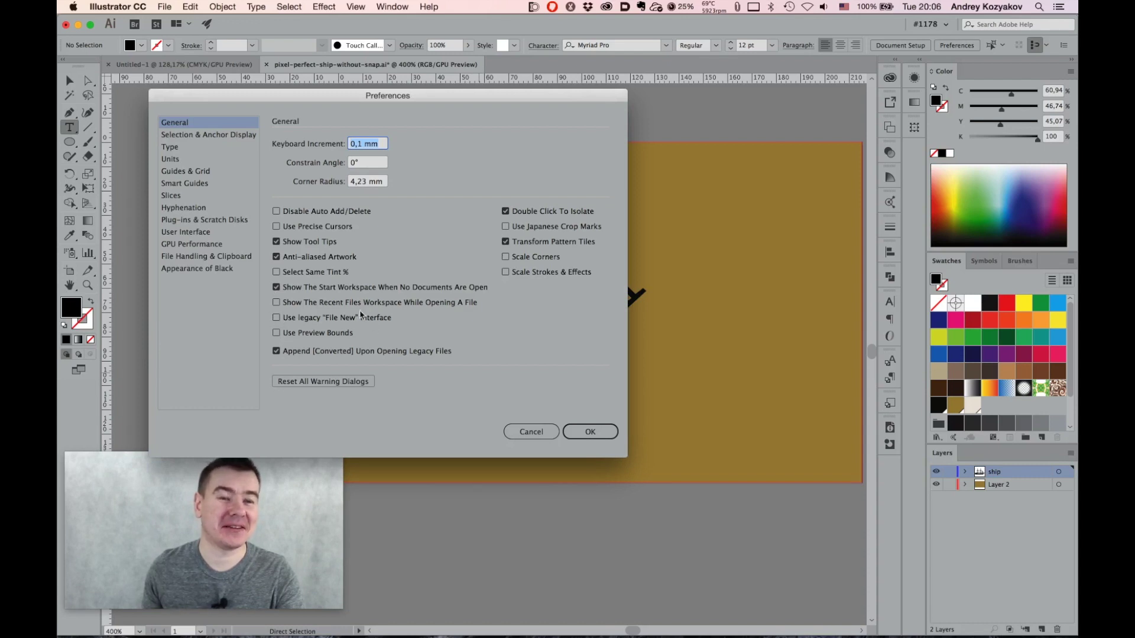
{"action": "left_click", "coordinate": [276, 318]}
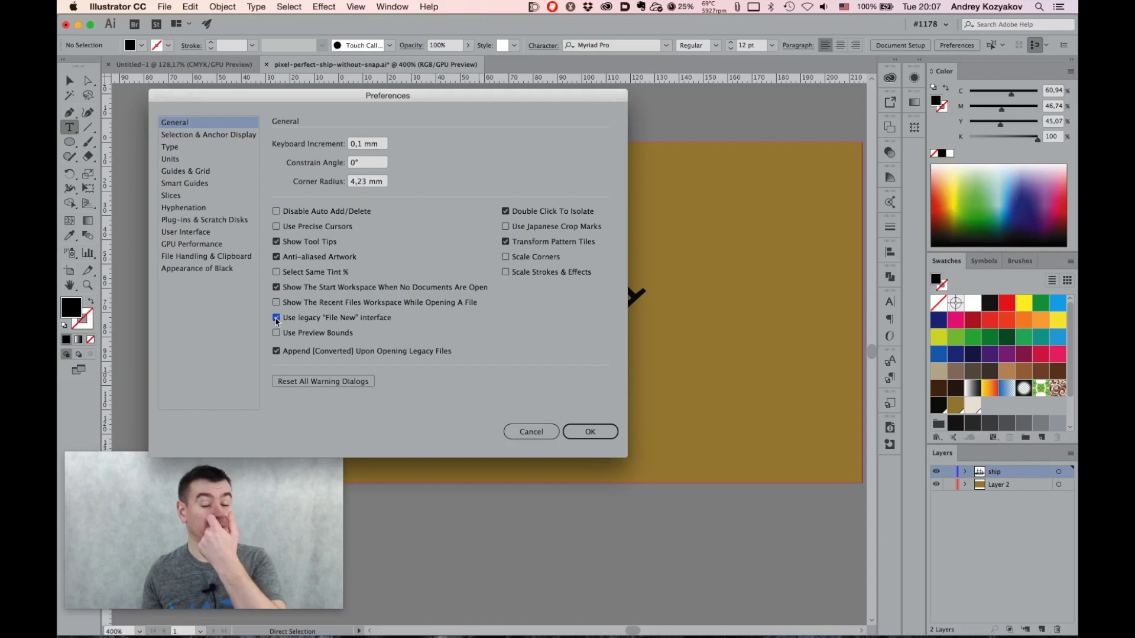
{"action": "left_click", "coordinate": [277, 319]}
{"action": "left_click", "coordinate": [277, 319]}
{"action": "left_click", "coordinate": [276, 320]}
{"action": "left_click", "coordinate": [507, 429]}
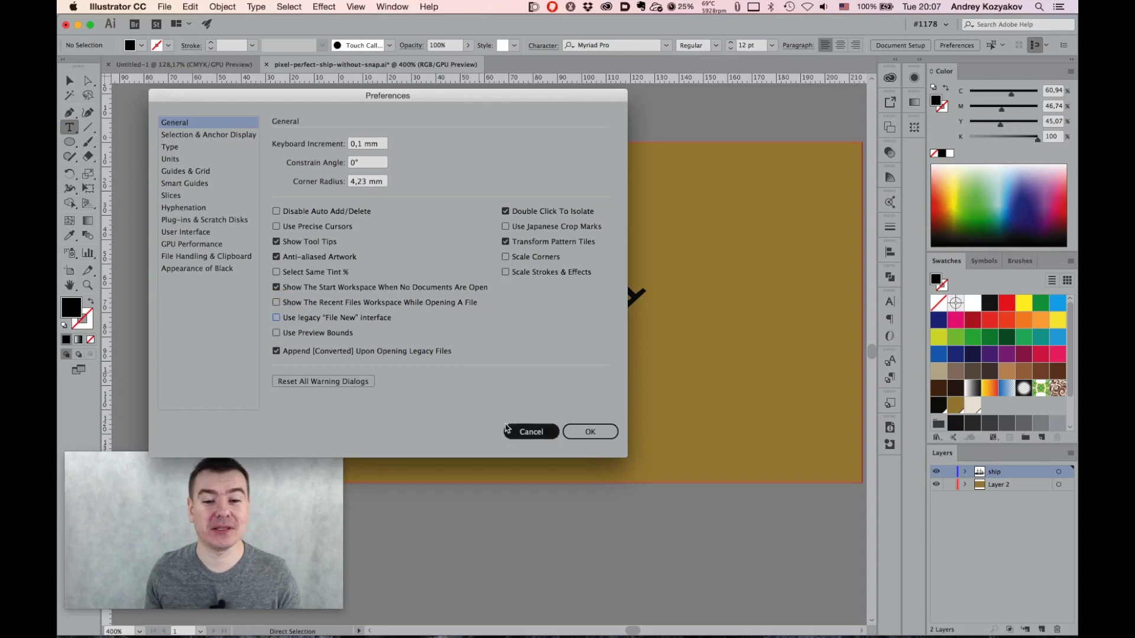
{"action": "left_click", "coordinate": [531, 433]}
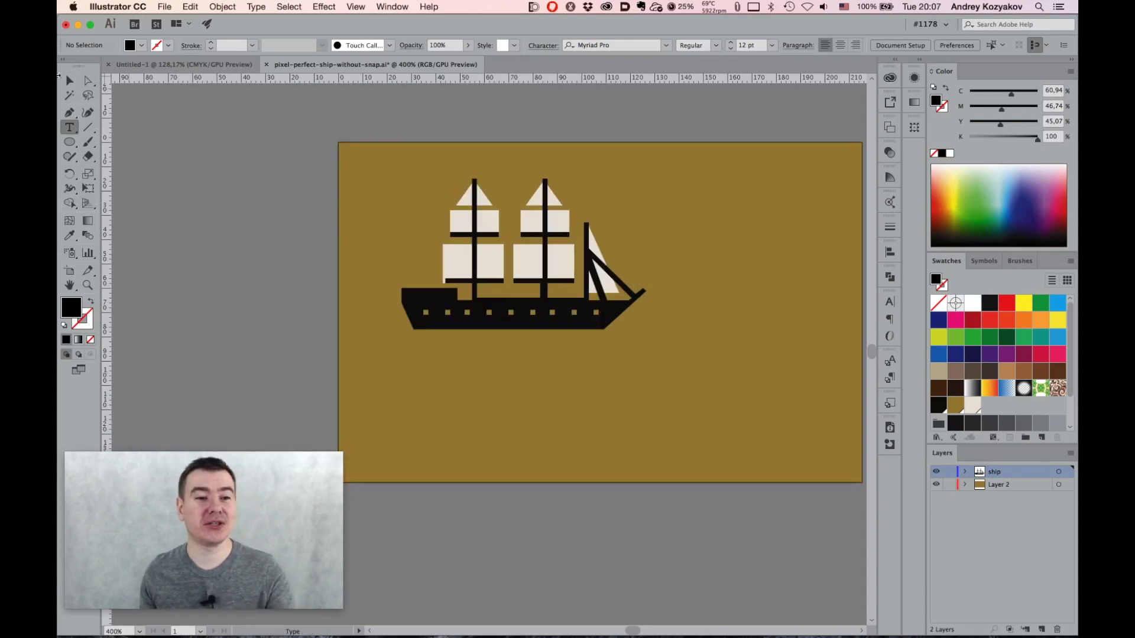
Add the point text "ПУТЕШЕСТВУЕМ" on the brown artboard just below the ship
{"action": "left_click", "coordinate": [70, 83]}
{"action": "left_click", "coordinate": [555, 260]}
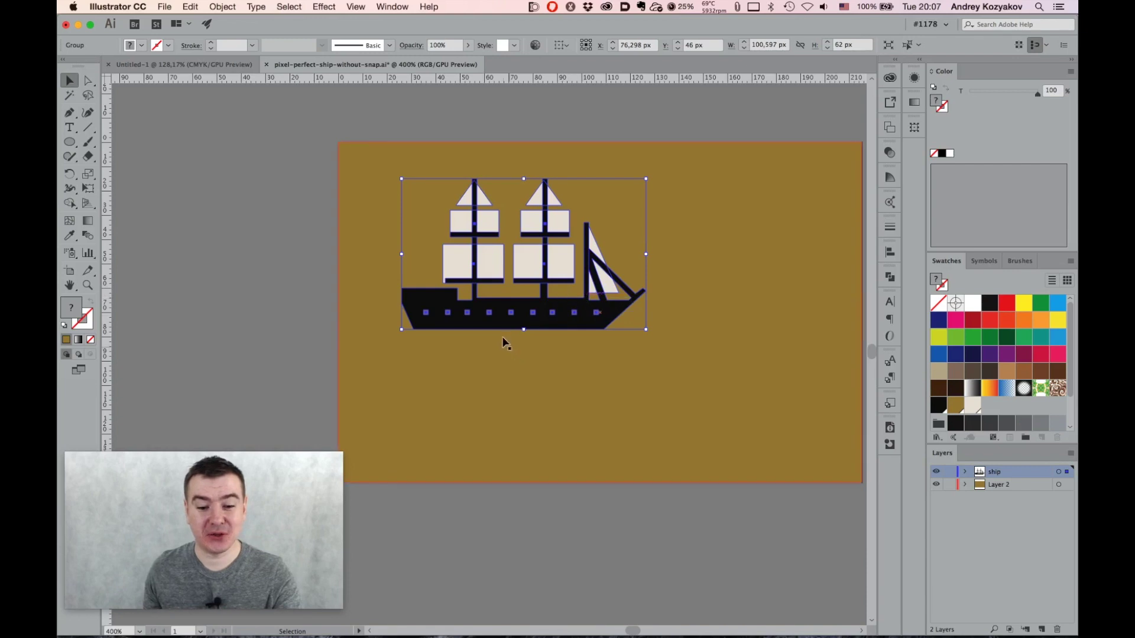
{"action": "key", "text": "t"}
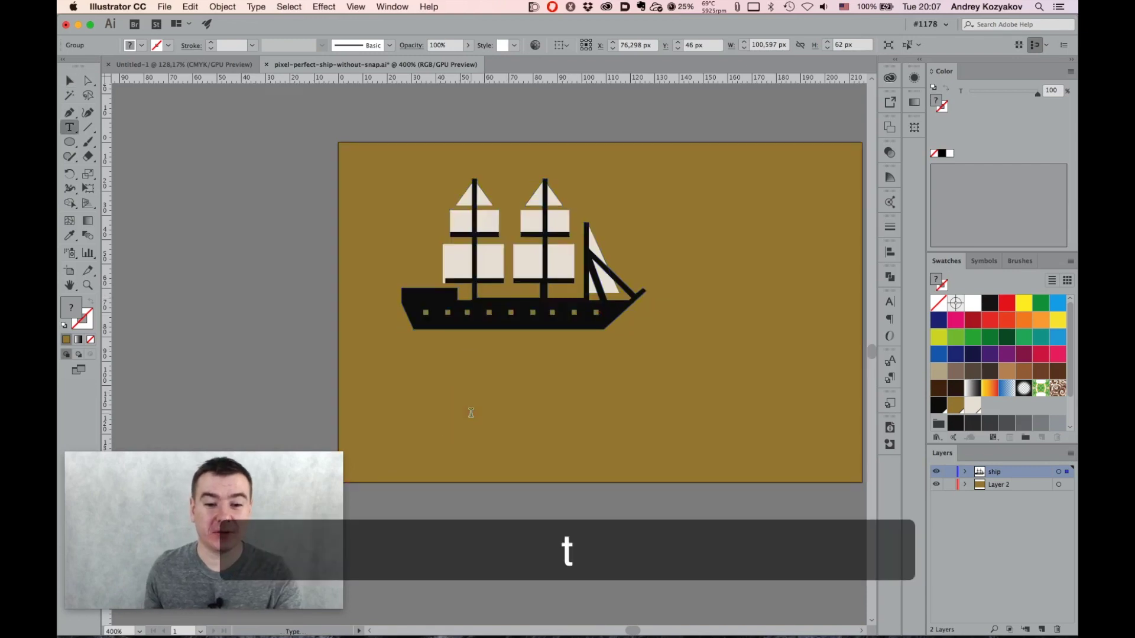
{"action": "type", "text": "ПУТЕШЕСТВУЕМ"}
{"action": "key", "text": "super+space"}
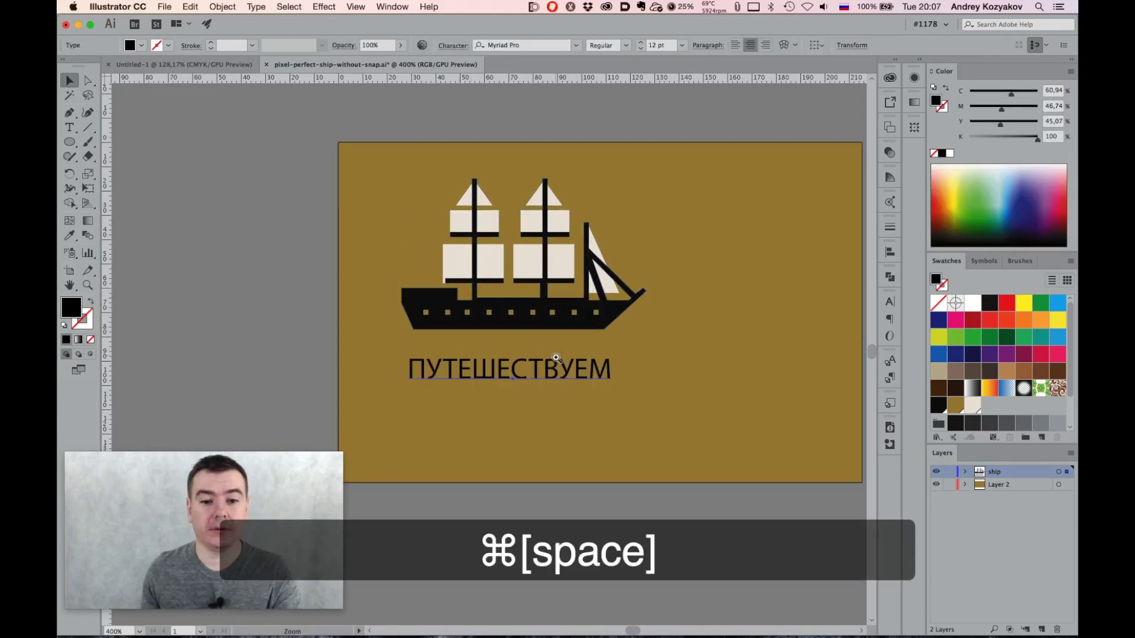
{"action": "left_click", "coordinate": [556, 358], "text": "super"}
{"action": "left_click_drag", "start_coordinate": [503, 328], "coordinate": [597, 316]}
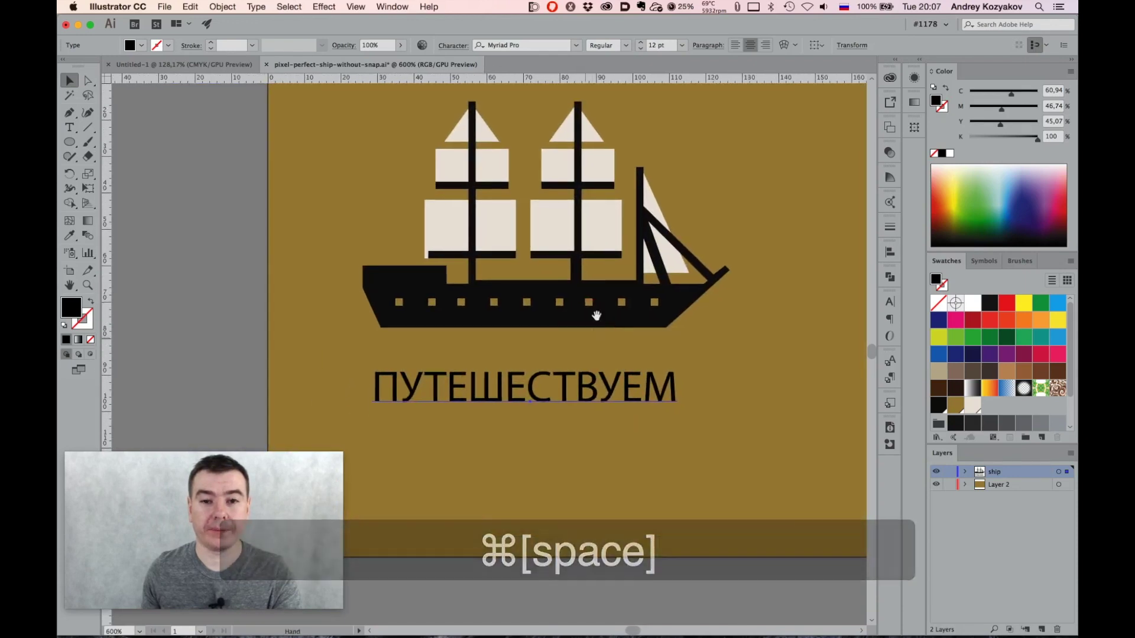
{"action": "key", "text": "space"}
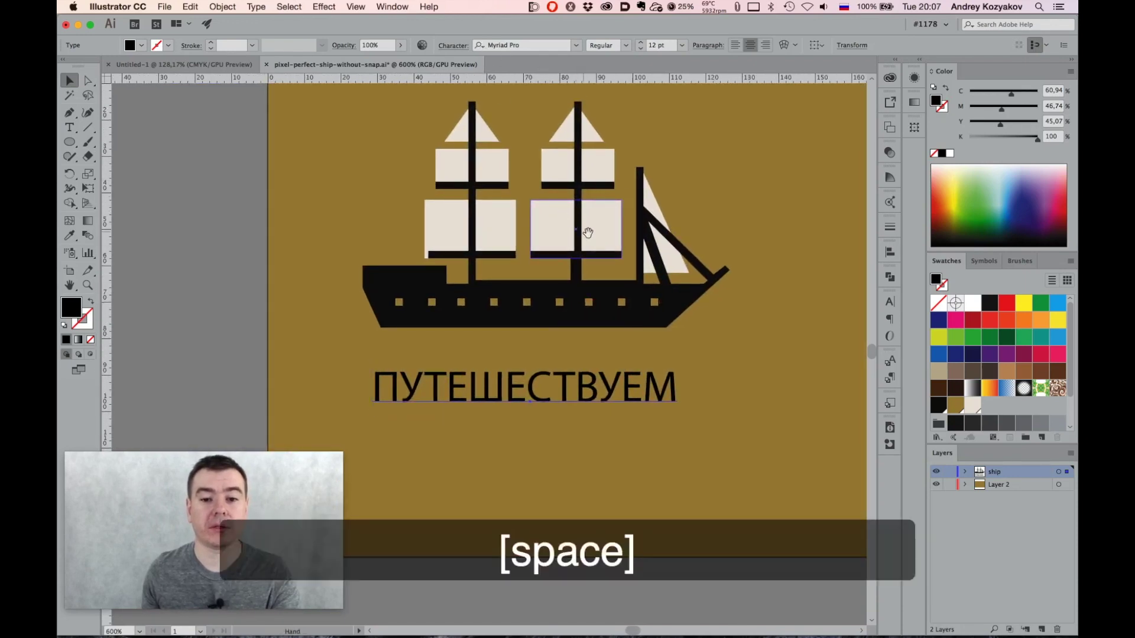
{"action": "left_click_drag", "start_coordinate": [610, 235], "coordinate": [371, 168]}
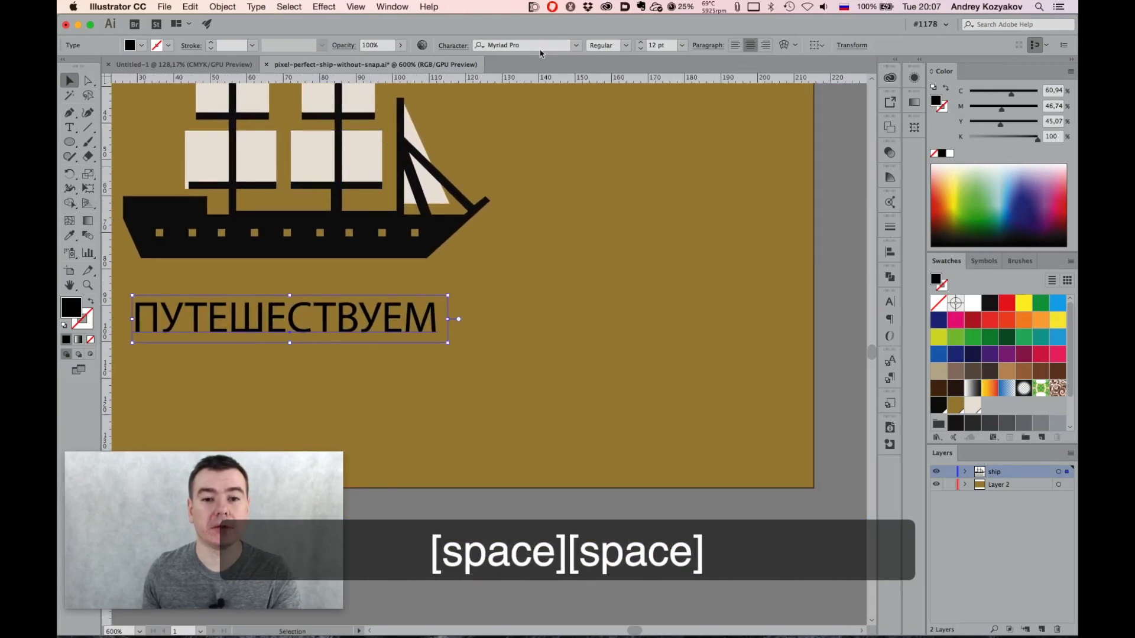
Browse the font list for the text, viewing it with the Typekit filter and with the favorites filter
{"action": "left_click", "coordinate": [576, 45]}
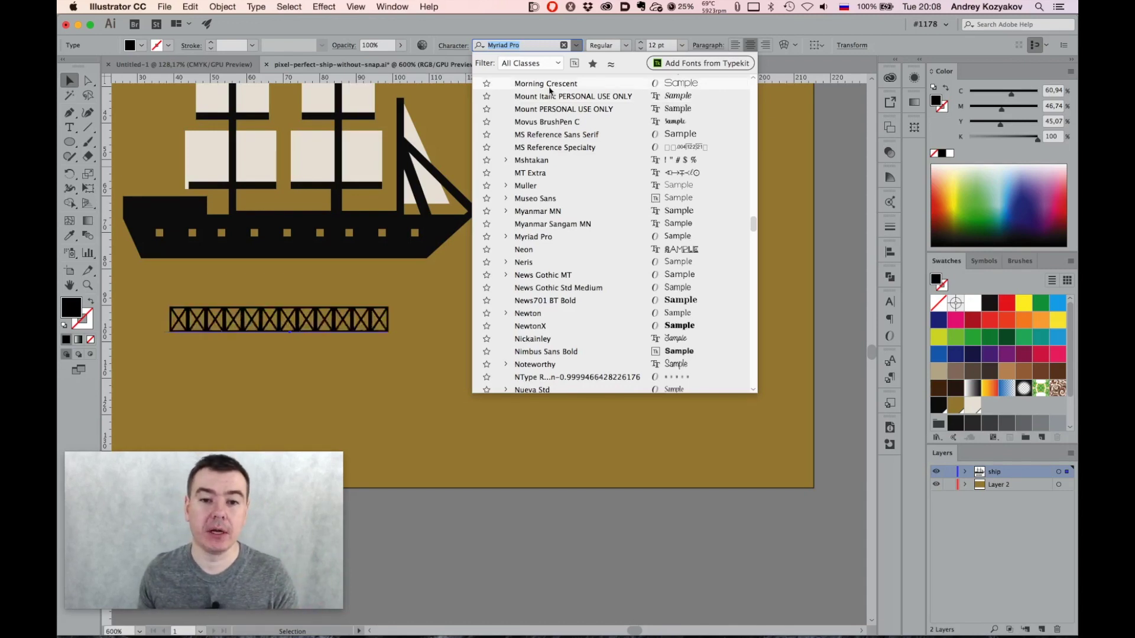
{"action": "left_click_drag", "start_coordinate": [754, 222], "coordinate": [750, 170]}
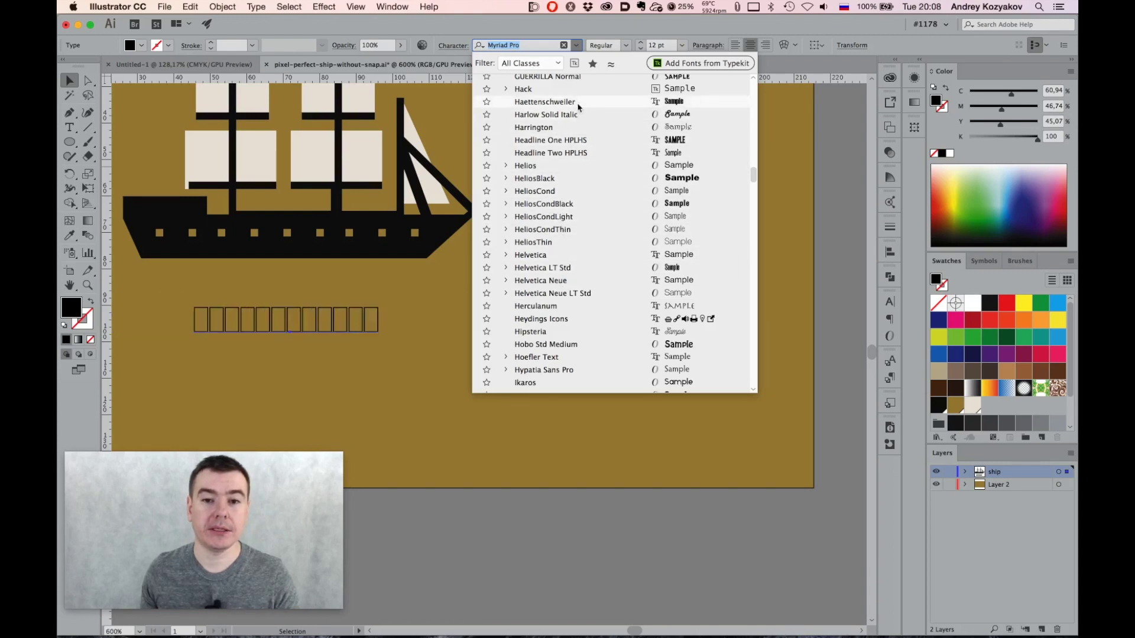
{"action": "left_click", "coordinate": [575, 64]}
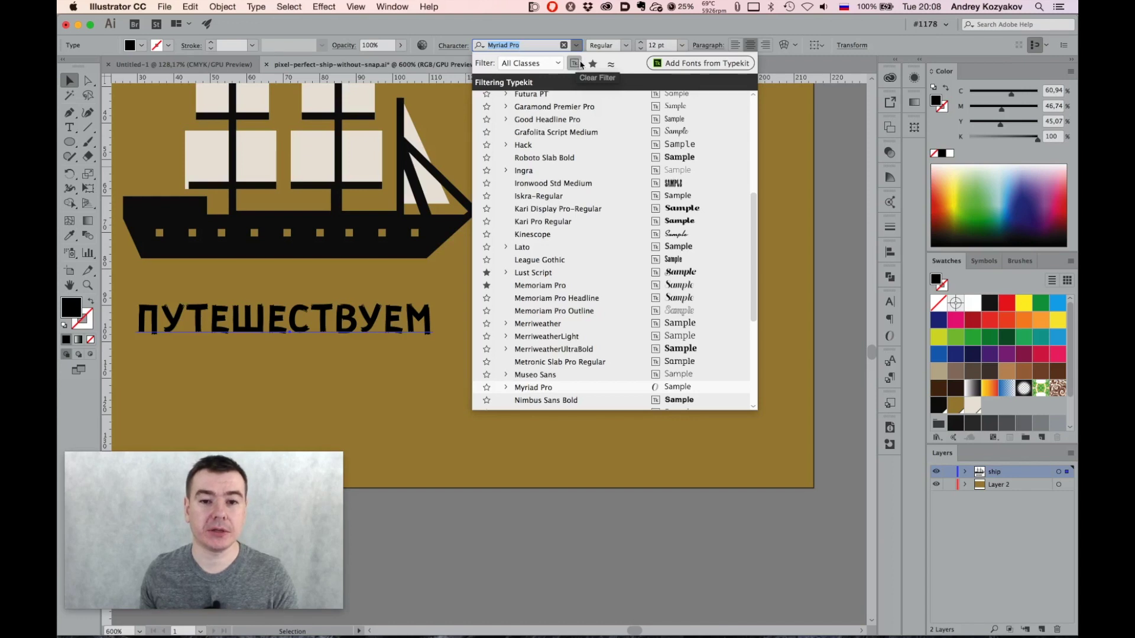
{"action": "left_click", "coordinate": [577, 63]}
{"action": "left_click", "coordinate": [592, 63]}
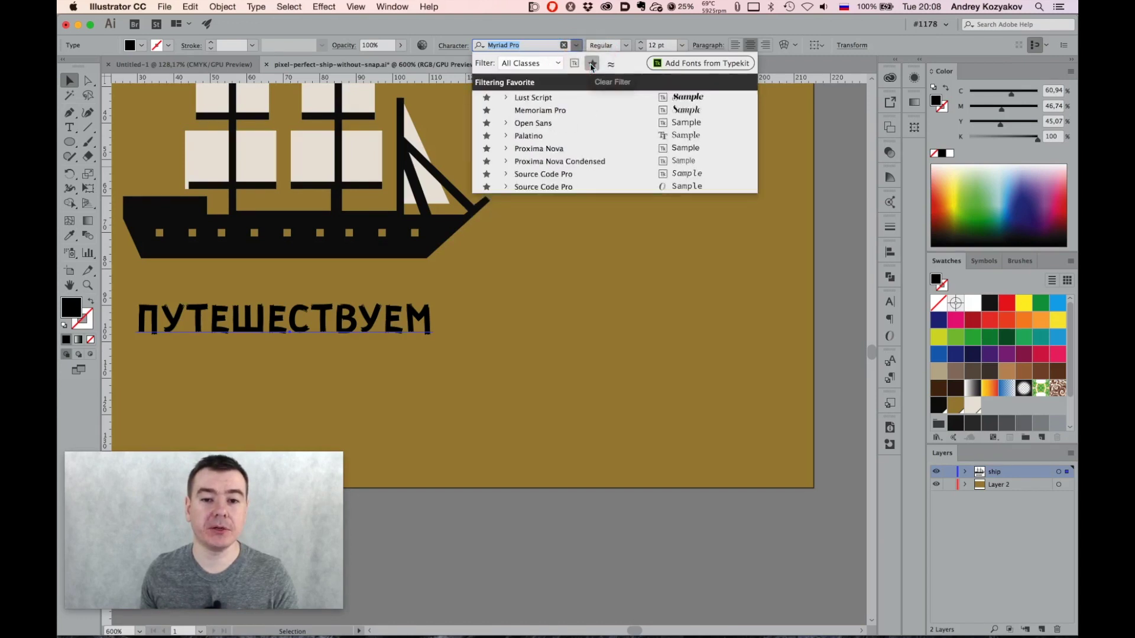
{"action": "left_click", "coordinate": [592, 63]}
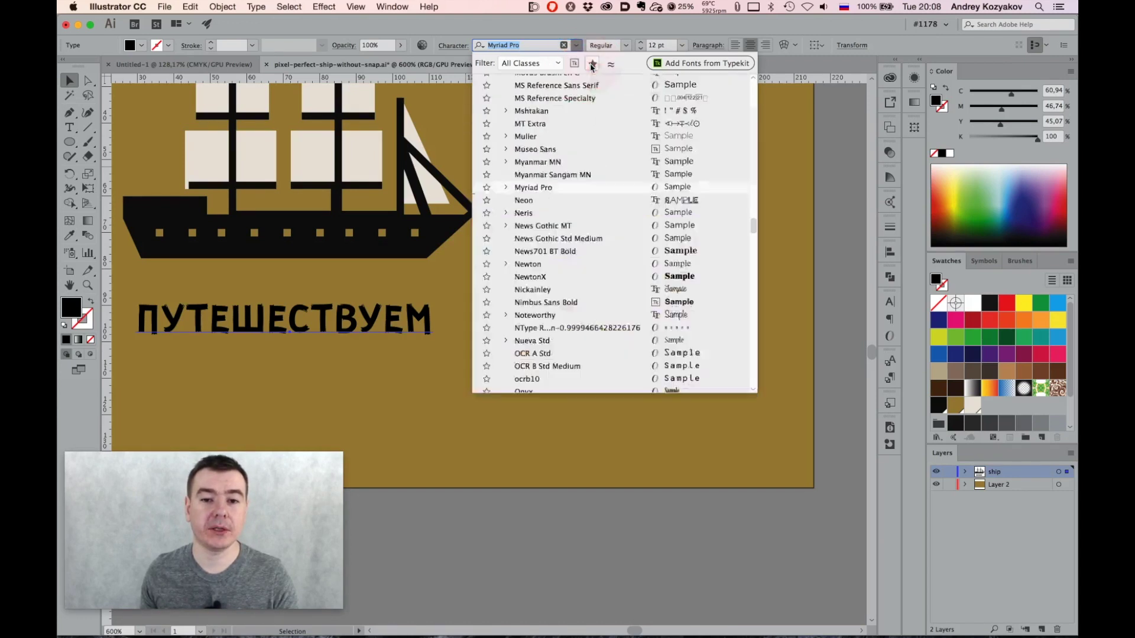
Mark Myriad Pro, Neon and Neris as favorite fonts and apply Palatino from the filtered favorites to the text
{"action": "left_click", "coordinate": [487, 188]}
{"action": "left_click", "coordinate": [487, 201]}
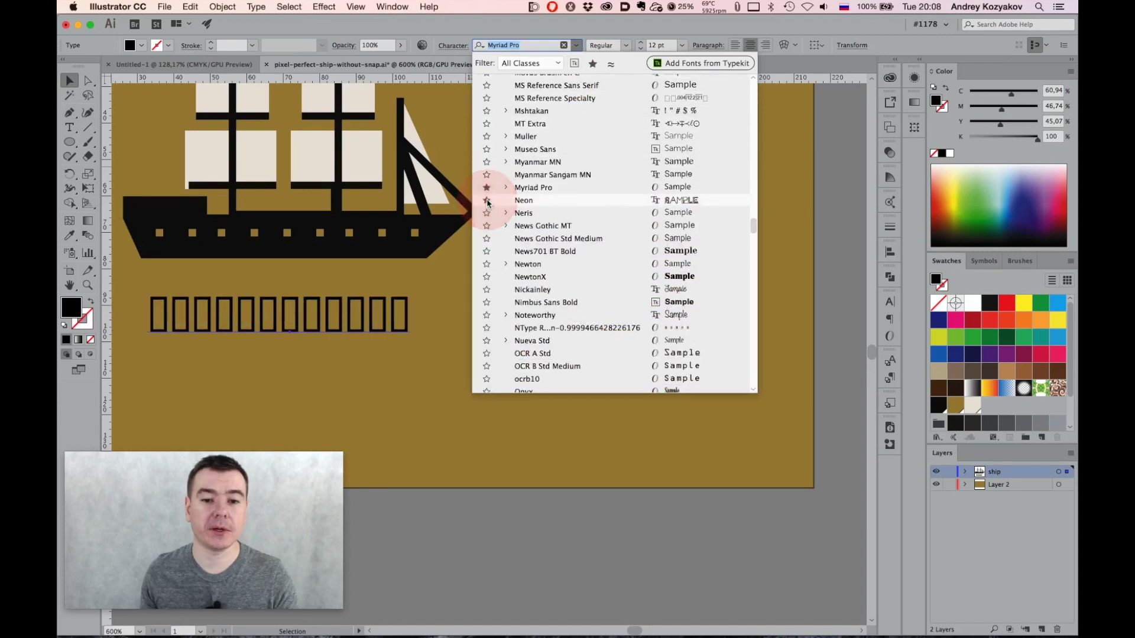
{"action": "left_click", "coordinate": [486, 214]}
{"action": "left_click", "coordinate": [591, 64]}
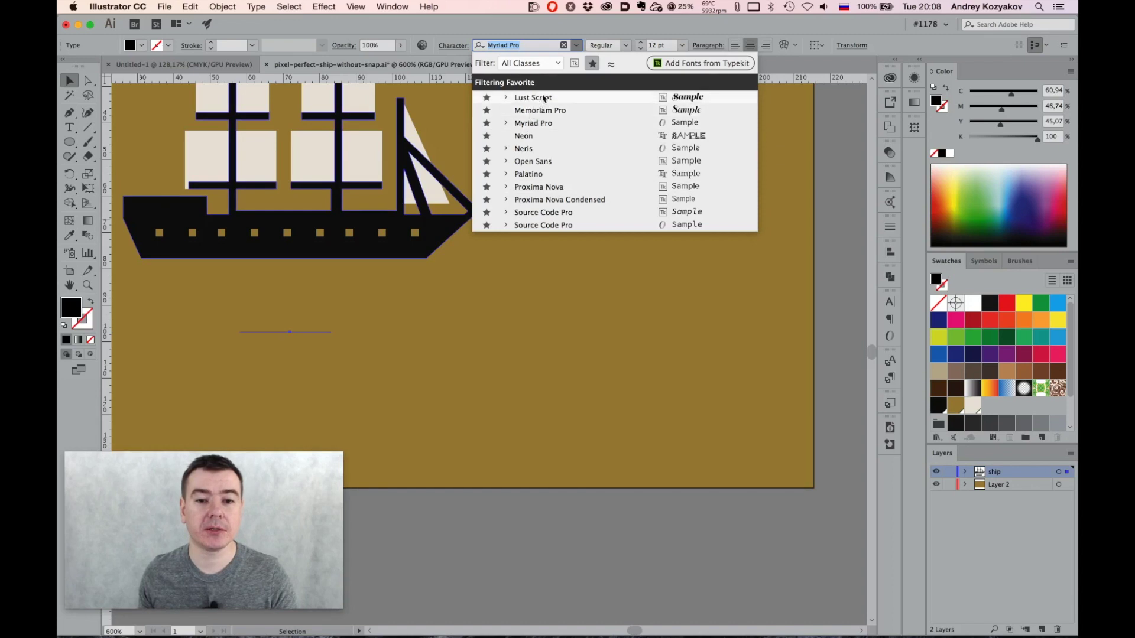
{"action": "left_click", "coordinate": [542, 179]}
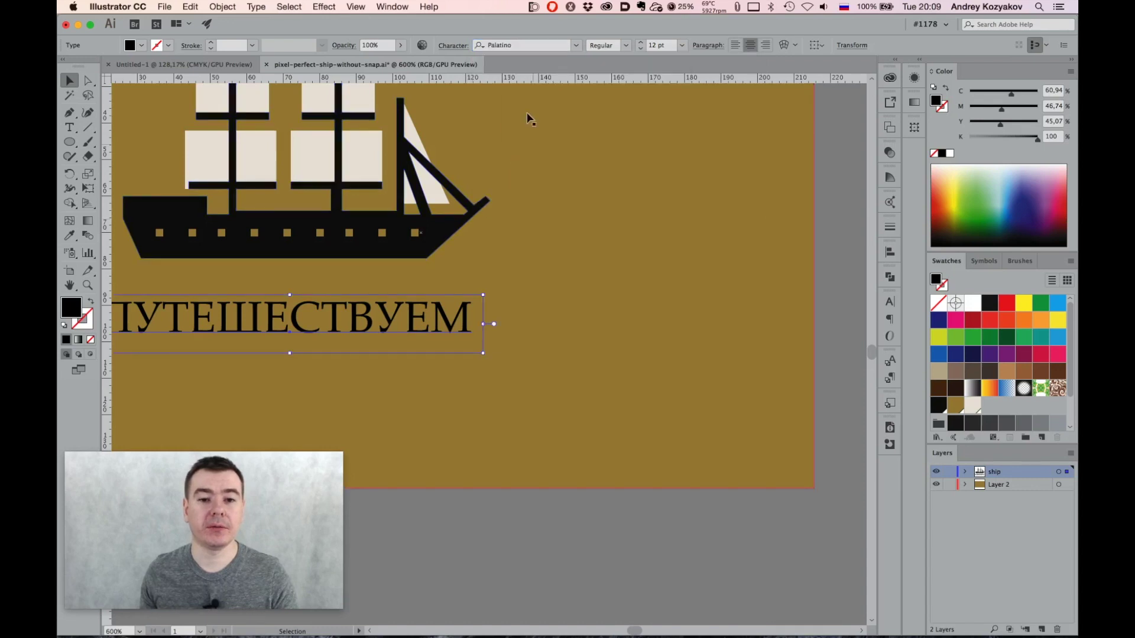
Clear the favorites filter from the font list and choose Palatino for the text from all fonts
{"action": "left_click", "coordinate": [453, 46]}
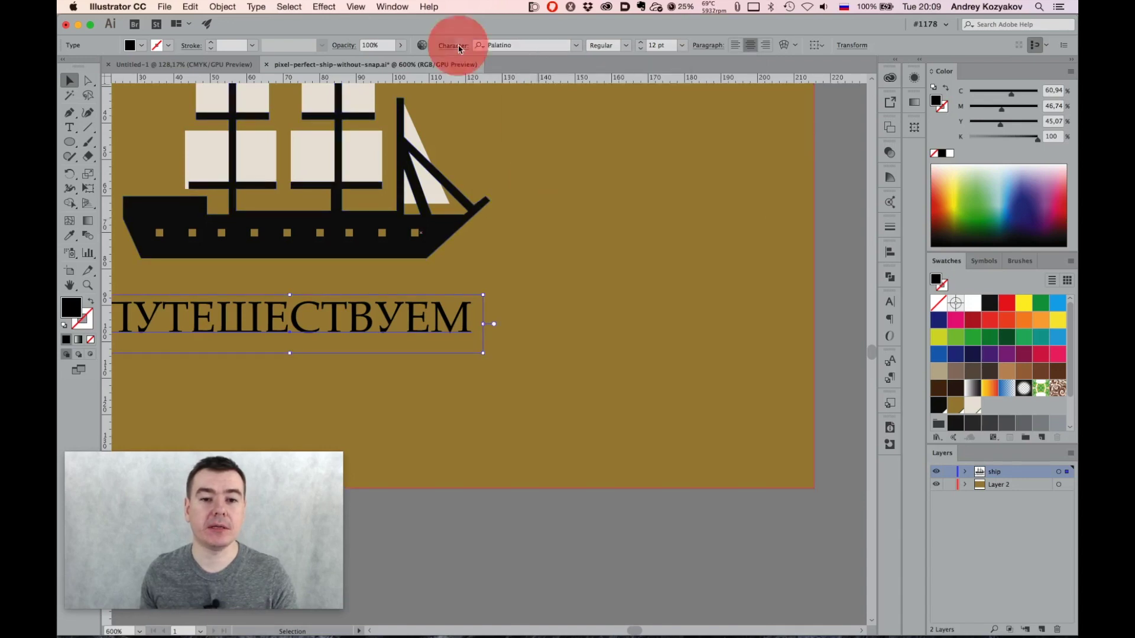
{"action": "left_click", "coordinate": [577, 45]}
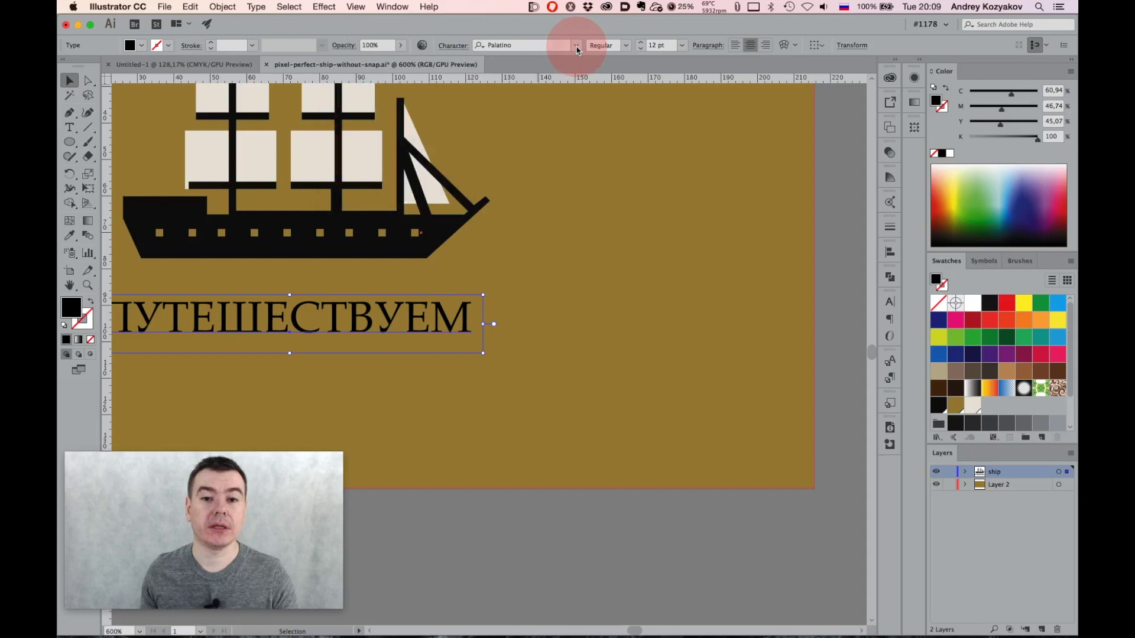
{"action": "left_click", "coordinate": [577, 45]}
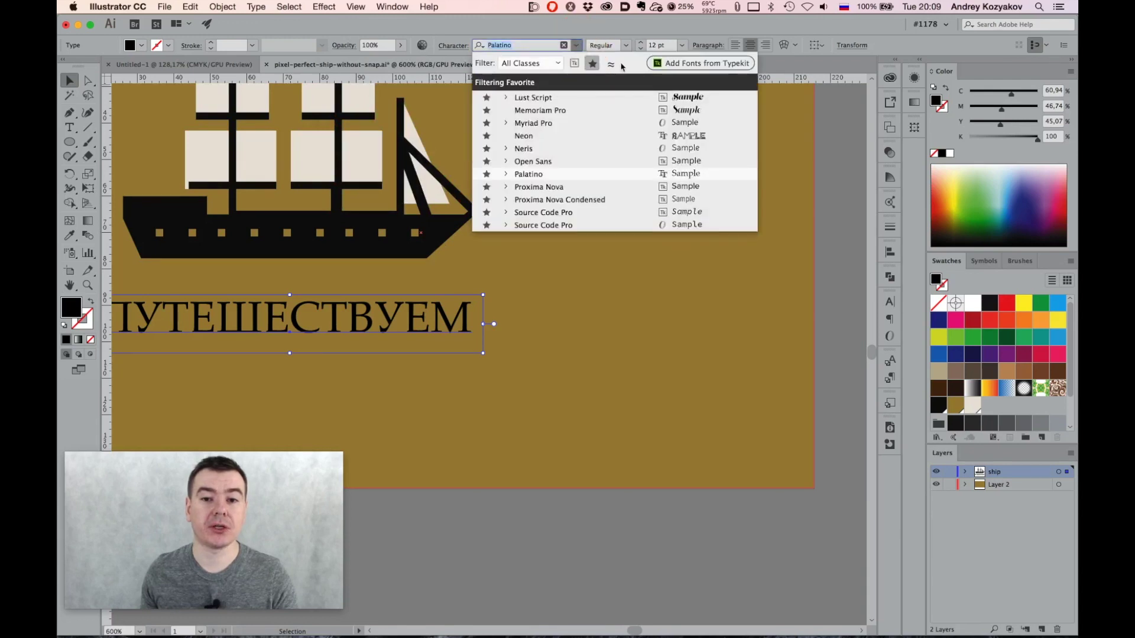
{"action": "left_click", "coordinate": [593, 64]}
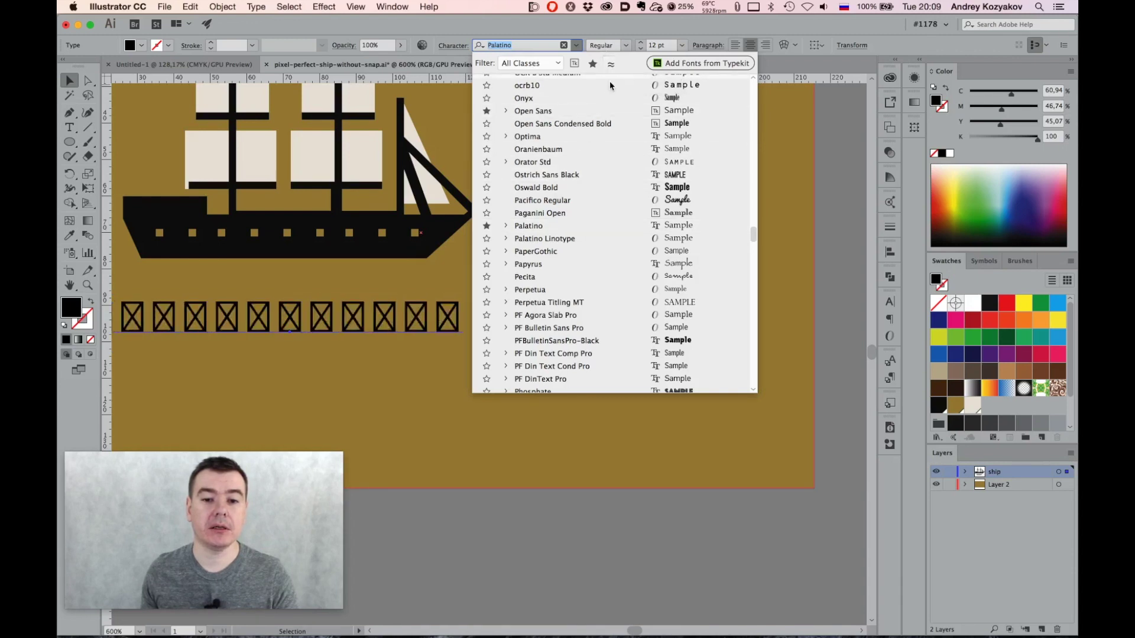
{"action": "left_click", "coordinate": [569, 227]}
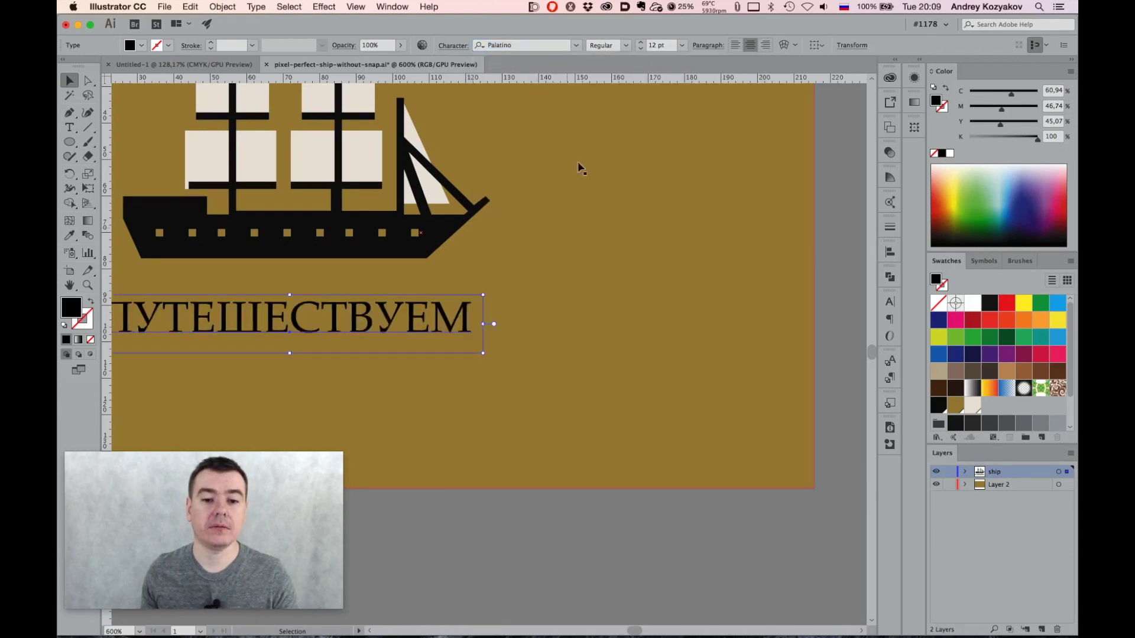
Try the similar-fonts filter with Palatino, clear it, and apply the Pecita font to the text
{"action": "left_click", "coordinate": [576, 47]}
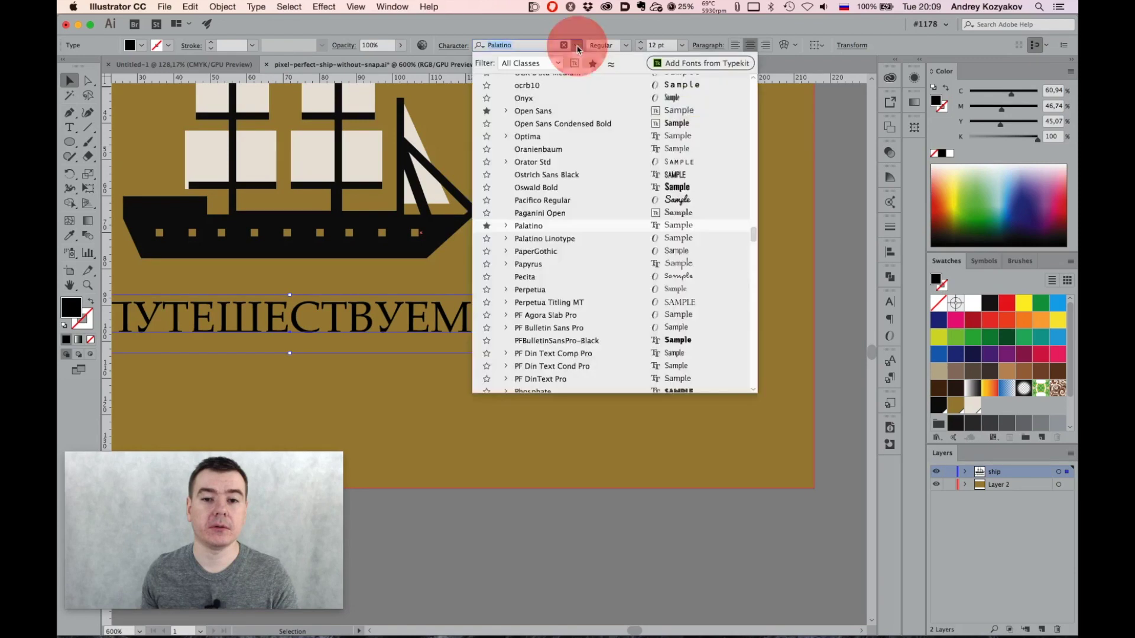
{"action": "left_click", "coordinate": [610, 65]}
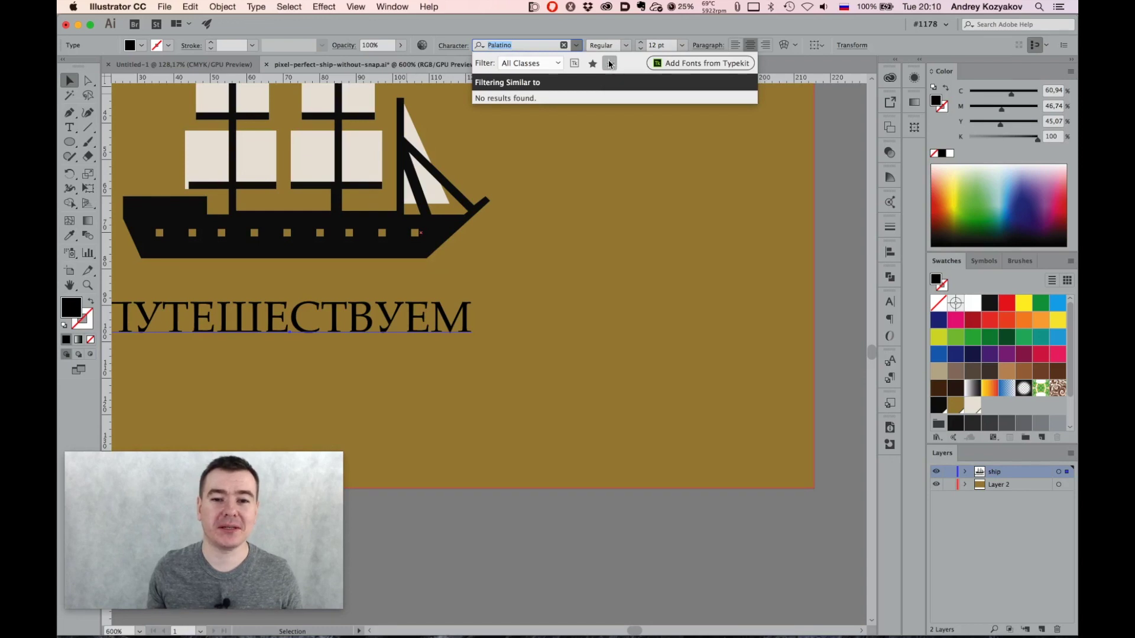
{"action": "left_click", "coordinate": [574, 65]}
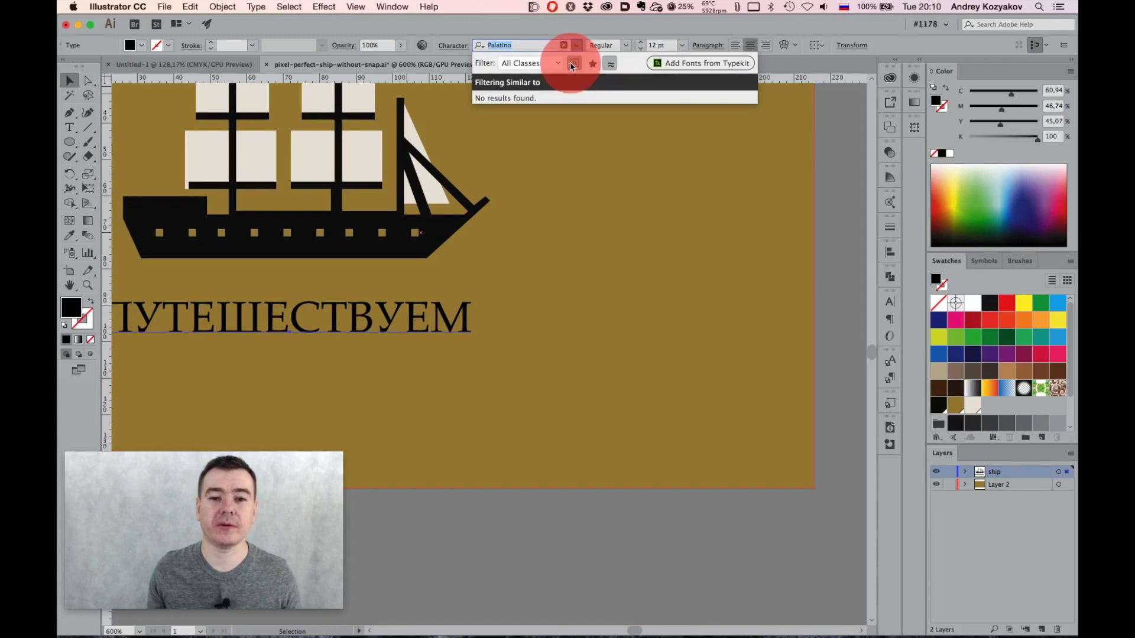
{"action": "left_click", "coordinate": [575, 63]}
{"action": "left_click", "coordinate": [610, 64]}
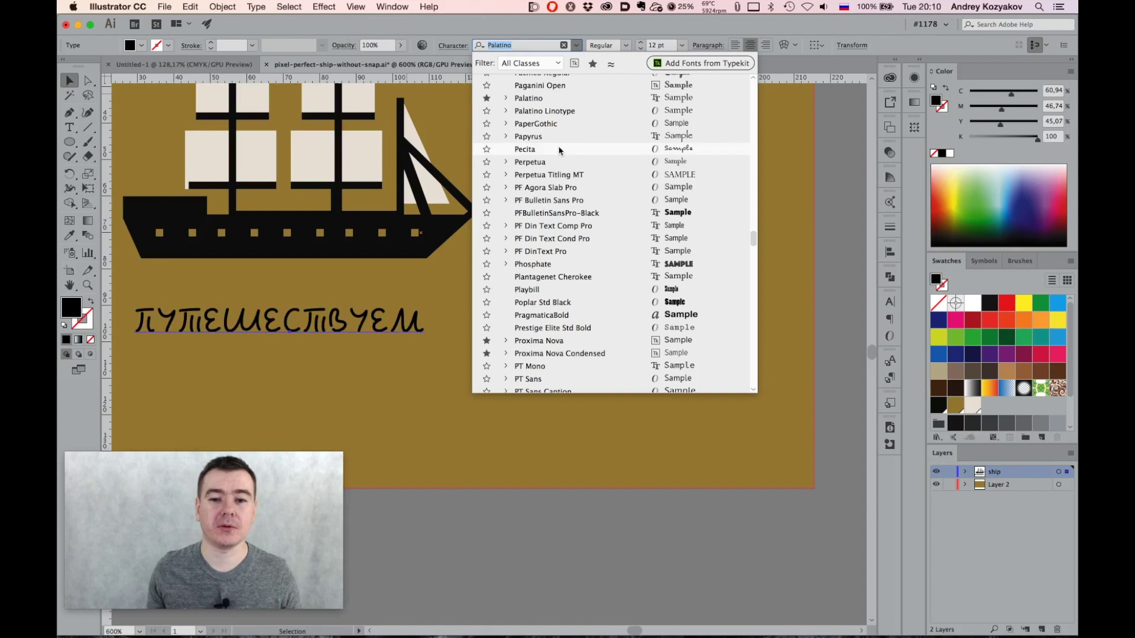
{"action": "left_click", "coordinate": [560, 151]}
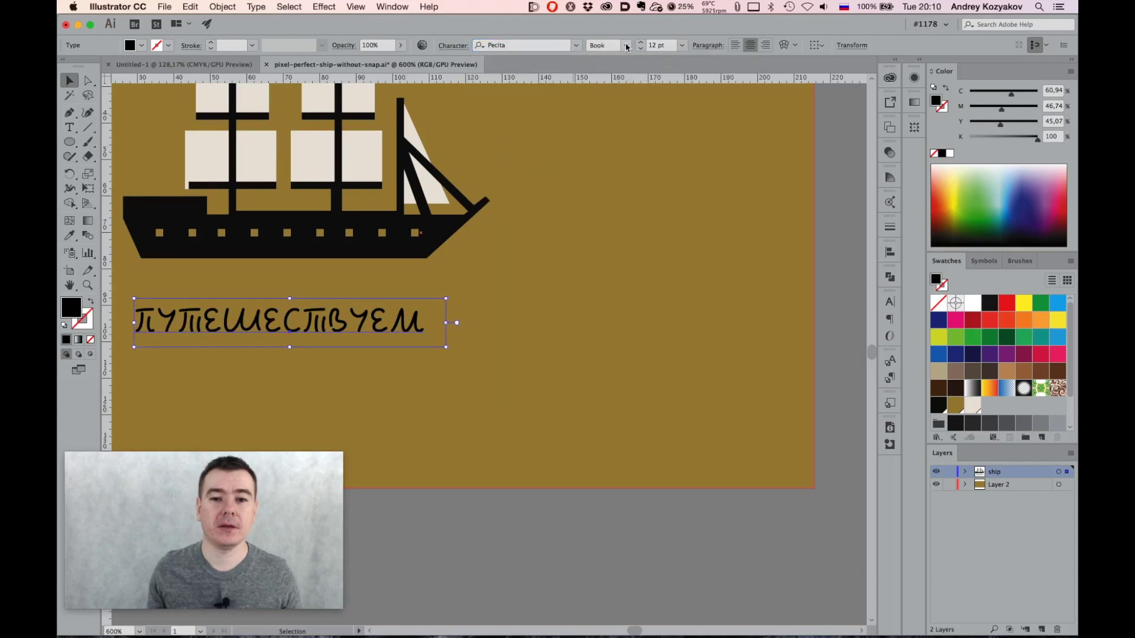
Filter the font list to fonts similar to Pecita, preview some on the text, and clear the filter
{"action": "left_click", "coordinate": [576, 46]}
{"action": "left_click", "coordinate": [611, 64]}
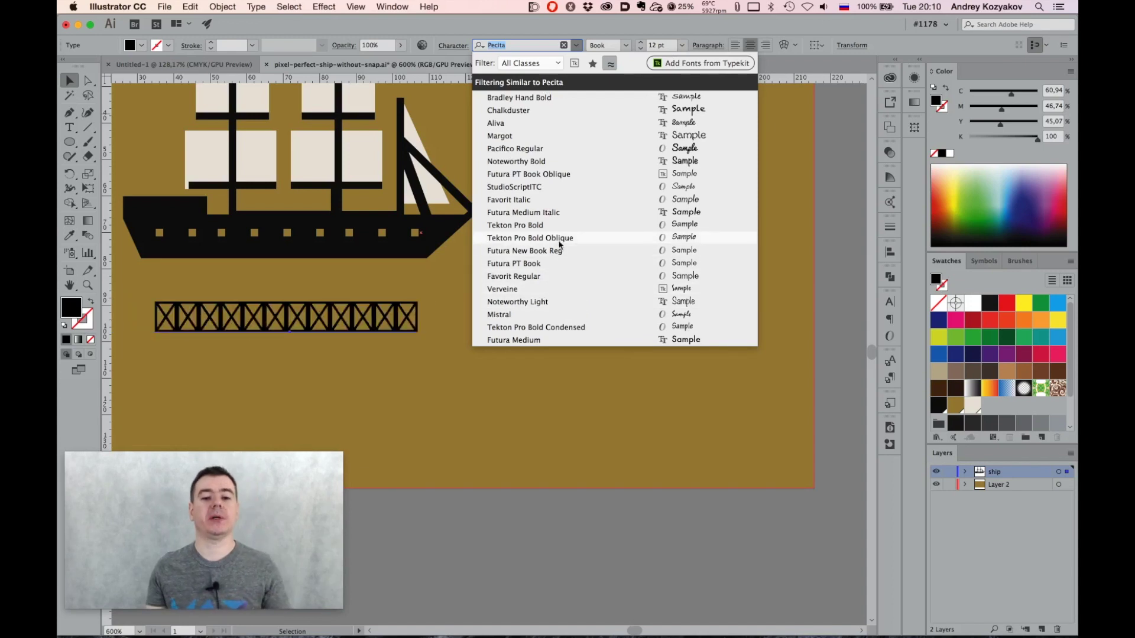
{"action": "left_click", "coordinate": [612, 64]}
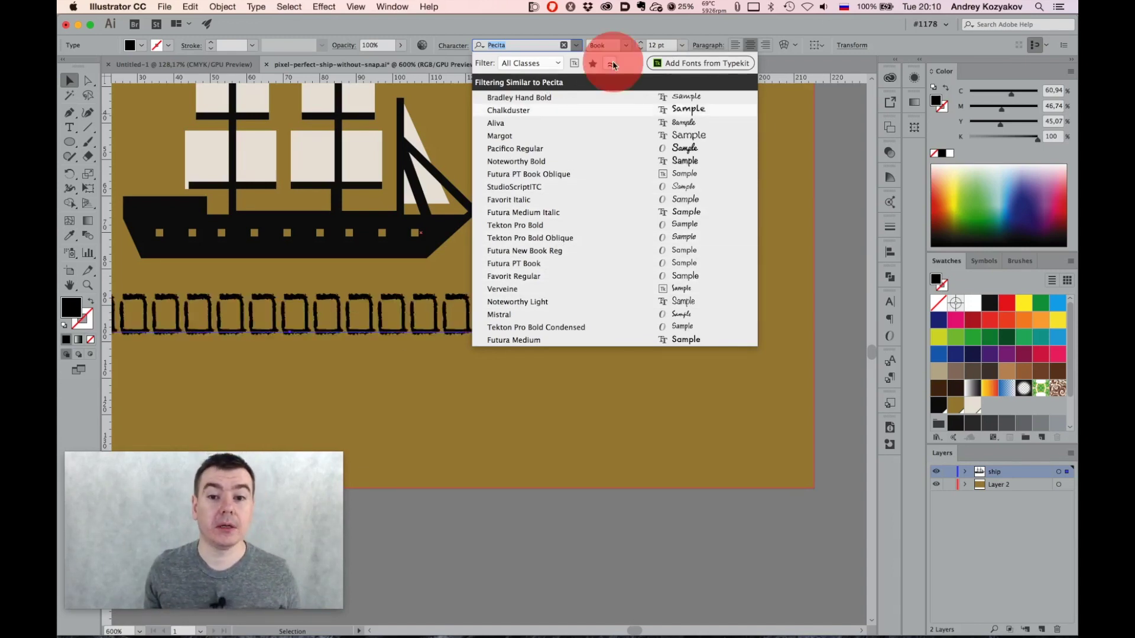
Filter the font list to the Serif class and set the text in Warnock Pro Light
{"action": "left_click", "coordinate": [559, 63]}
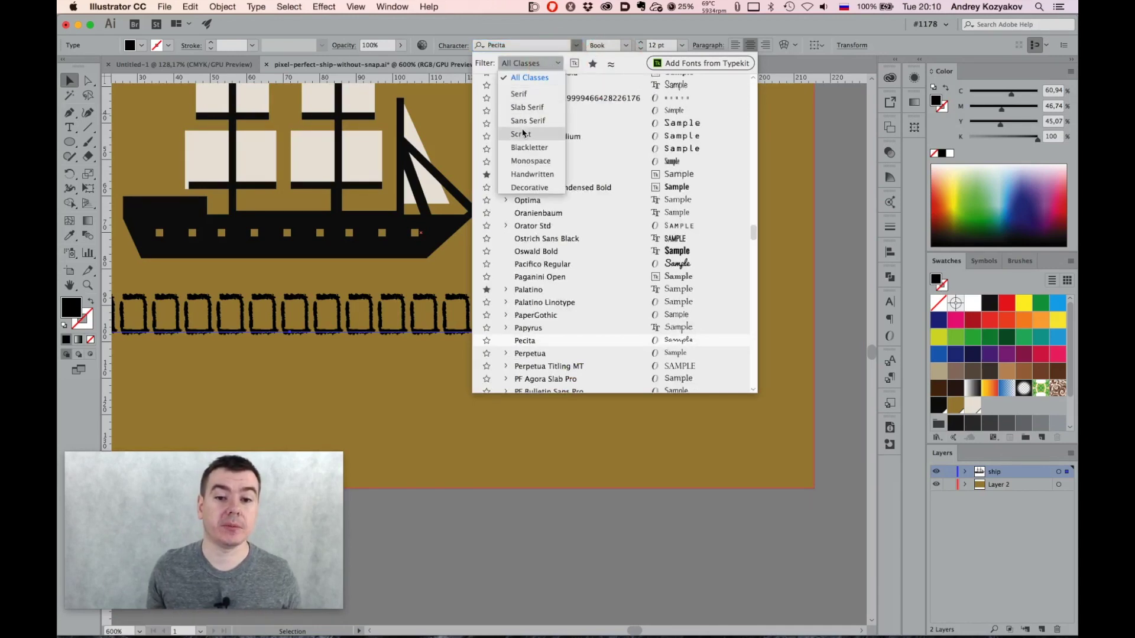
{"action": "left_click", "coordinate": [533, 98]}
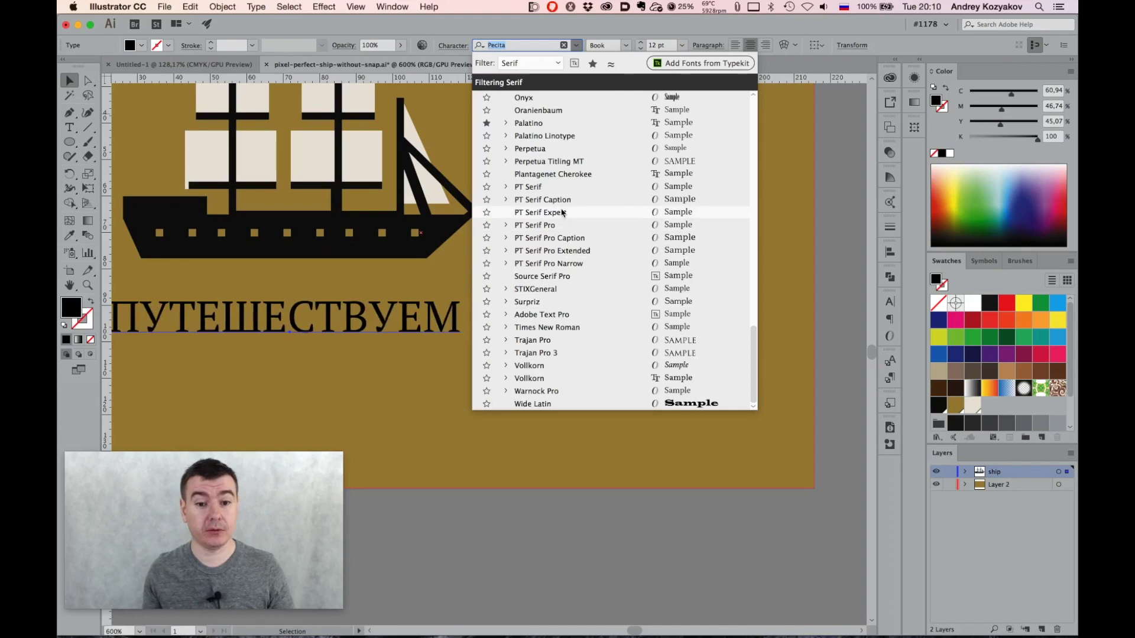
{"action": "left_click", "coordinate": [575, 46]}
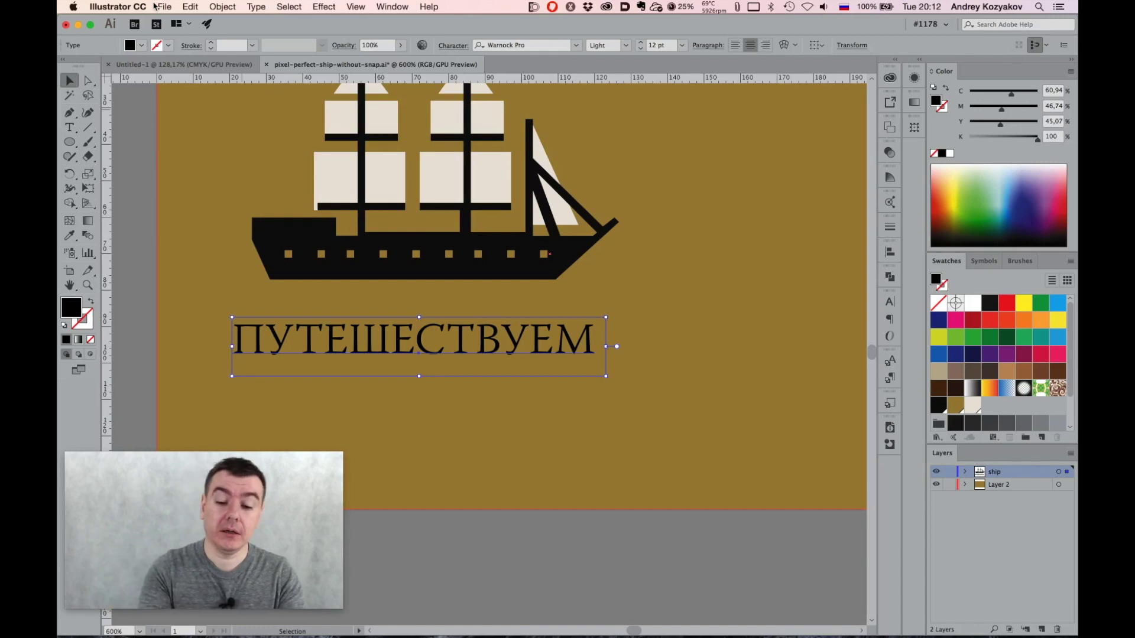
{"action": "key", "text": "super"}
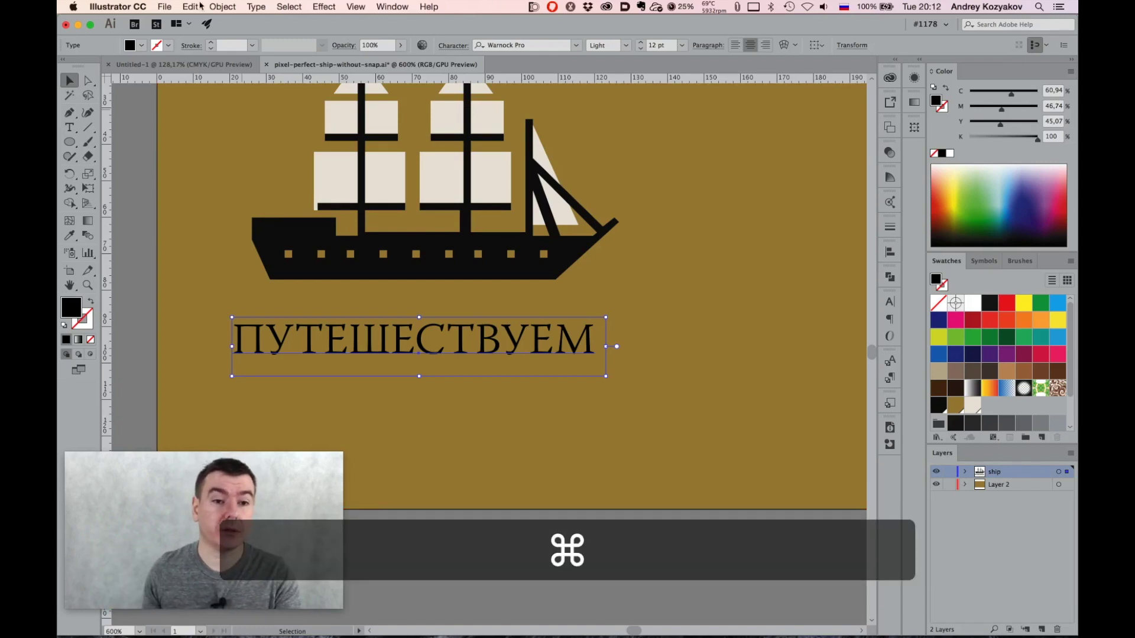
{"action": "left_click", "coordinate": [191, 7]}
{"action": "left_click", "coordinate": [251, 342]}
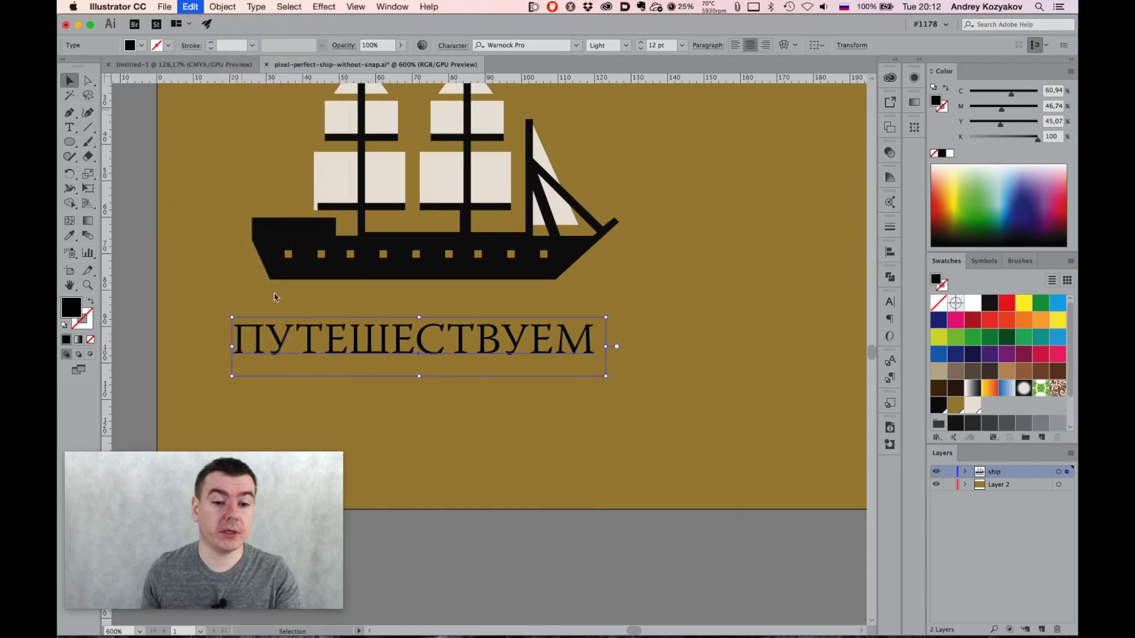
Open the Keyboard Shortcuts settings, show the menu commands, and browse the shortcuts of the Type commands
{"action": "left_click_drag", "start_coordinate": [196, 82], "coordinate": [402, 85]}
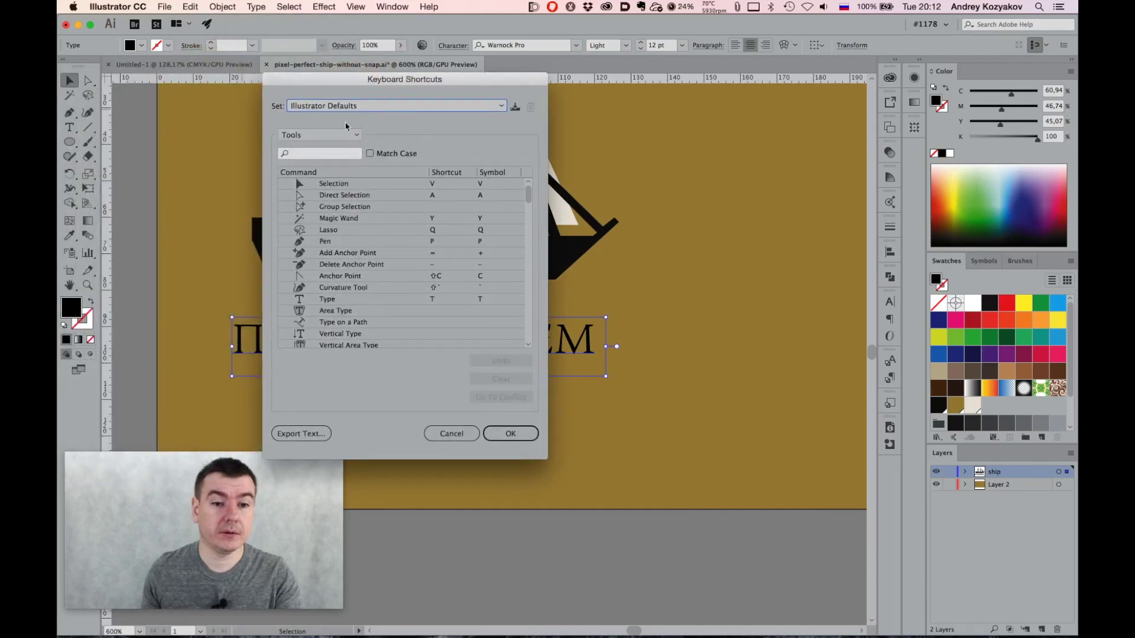
{"action": "left_click", "coordinate": [322, 135]}
{"action": "left_click", "coordinate": [328, 150]}
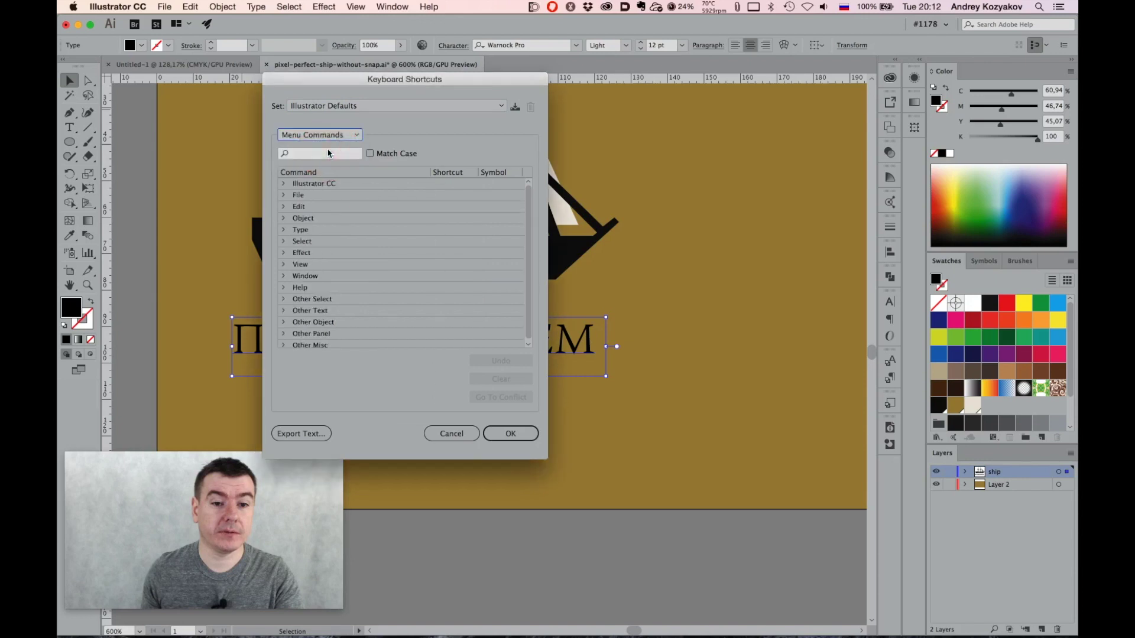
{"action": "left_click", "coordinate": [284, 311]}
{"action": "scroll", "coordinate": [389, 292], "scroll_direction": "down", "scroll_amount": 10}
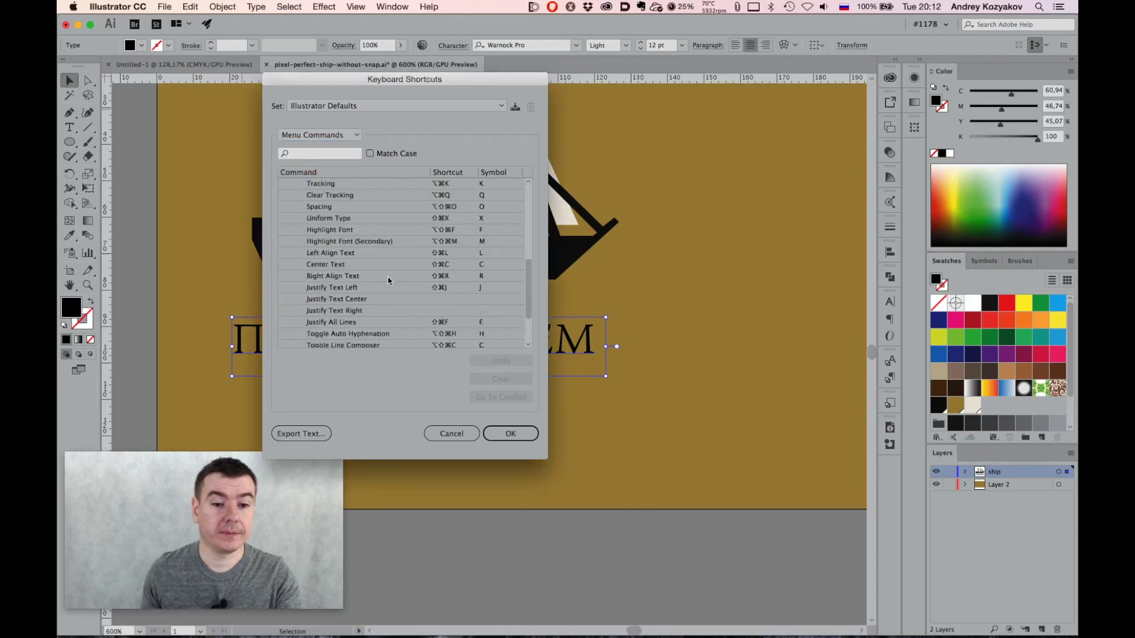
{"action": "scroll", "coordinate": [389, 280], "scroll_direction": "down", "scroll_amount": 3}
{"action": "scroll", "coordinate": [389, 281], "scroll_direction": "up", "scroll_amount": 1}
{"action": "scroll", "coordinate": [390, 281], "scroll_direction": "up", "scroll_amount": 5}
Examine the Insert Special Character shortcut entries, including Symbols and the En Dash under Hyphens And Dashes
{"action": "left_click", "coordinate": [299, 250]}
{"action": "left_click", "coordinate": [313, 261]}
{"action": "scroll", "coordinate": [349, 275], "scroll_direction": "down", "scroll_amount": 1}
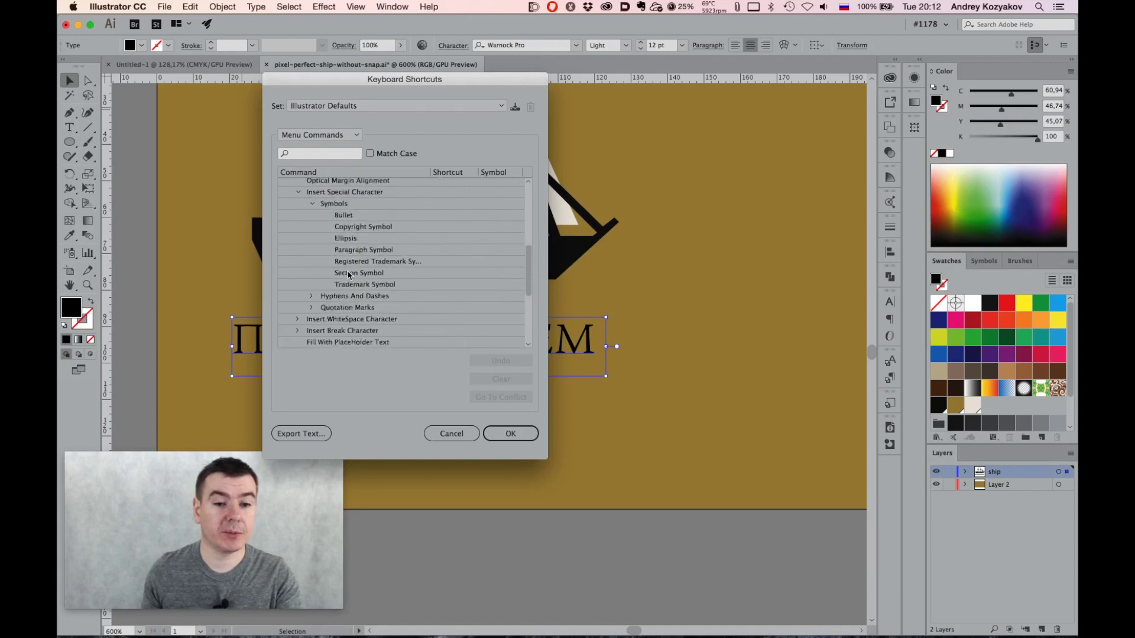
{"action": "left_click", "coordinate": [313, 250]}
{"action": "left_click", "coordinate": [312, 261]}
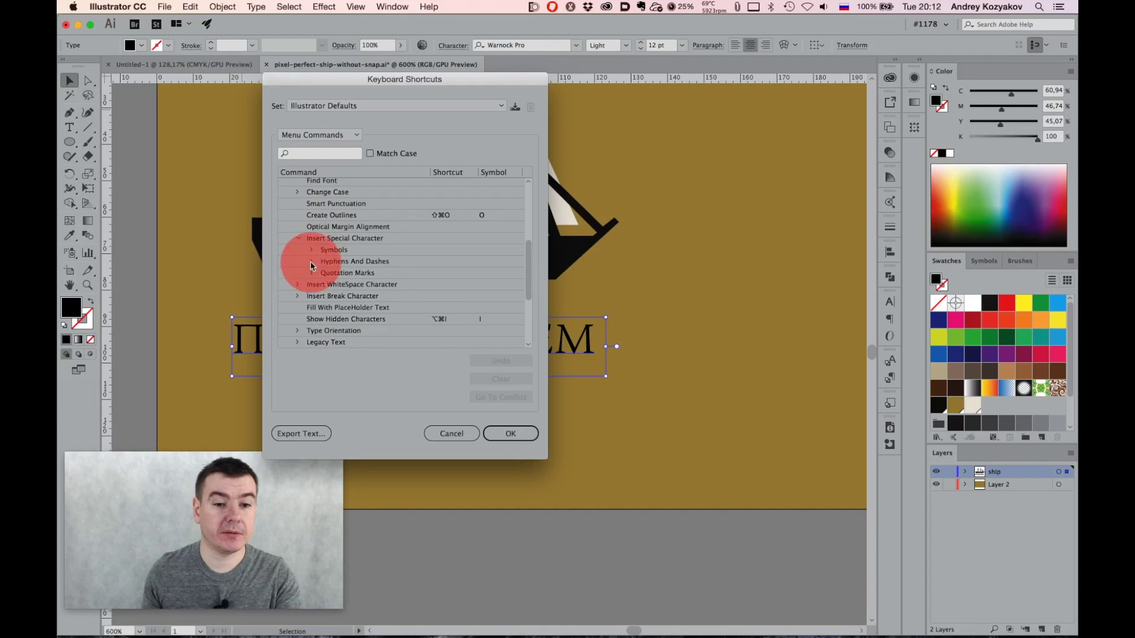
{"action": "scroll", "coordinate": [375, 275], "scroll_direction": "down", "scroll_amount": 1}
{"action": "scroll", "coordinate": [376, 275], "scroll_direction": "down", "scroll_amount": 1}
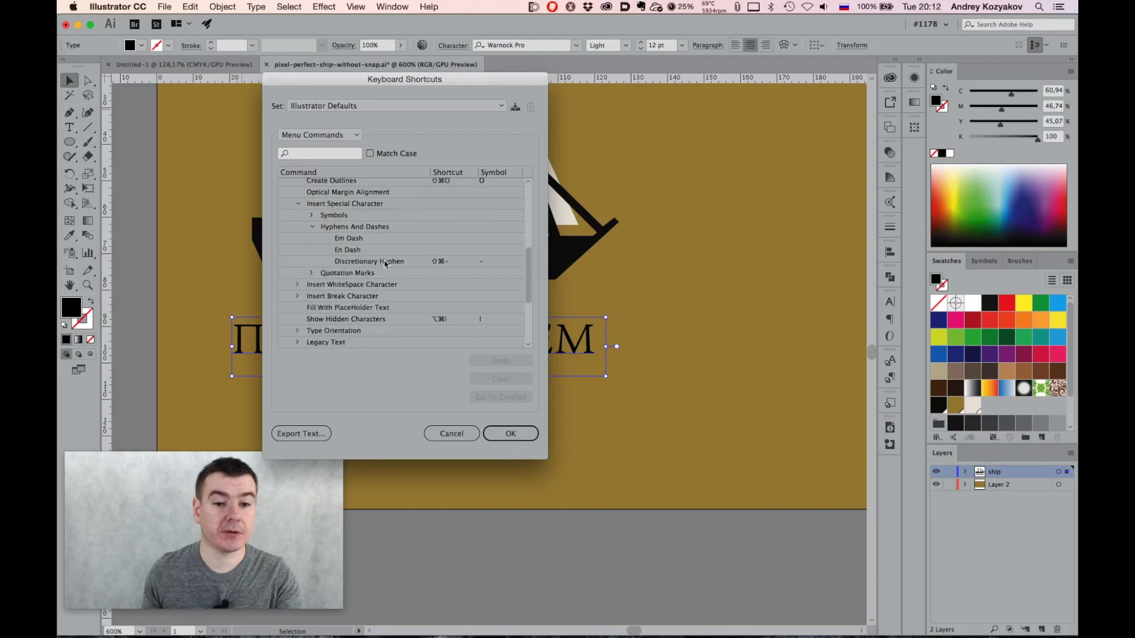
{"action": "left_click", "coordinate": [381, 252]}
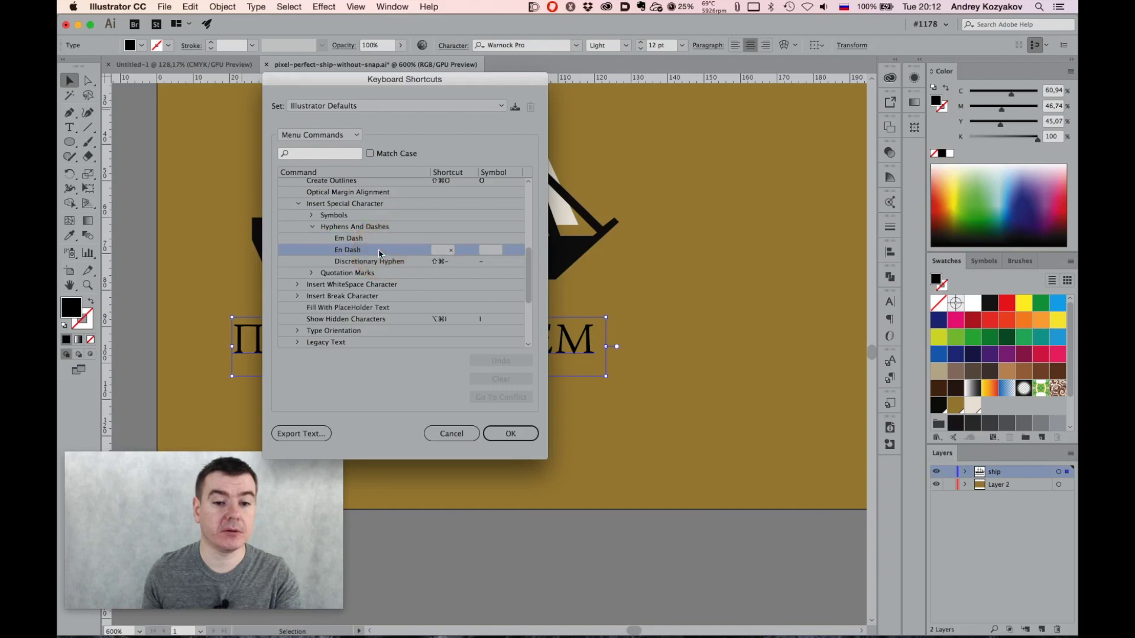
{"action": "left_click", "coordinate": [312, 227]}
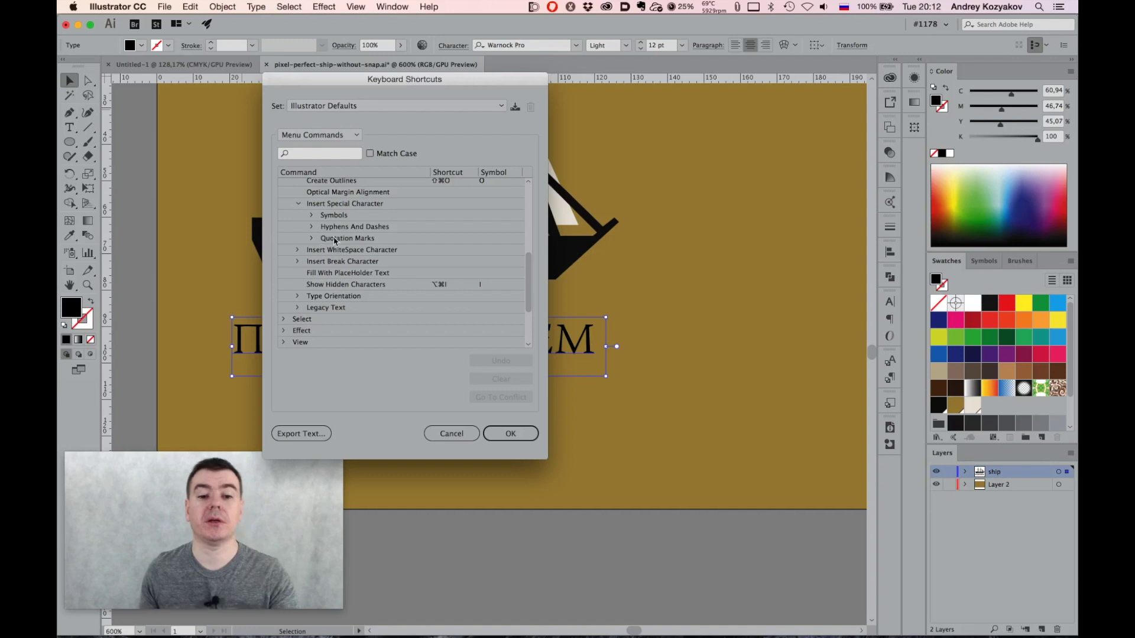
{"action": "left_click", "coordinate": [451, 432]}
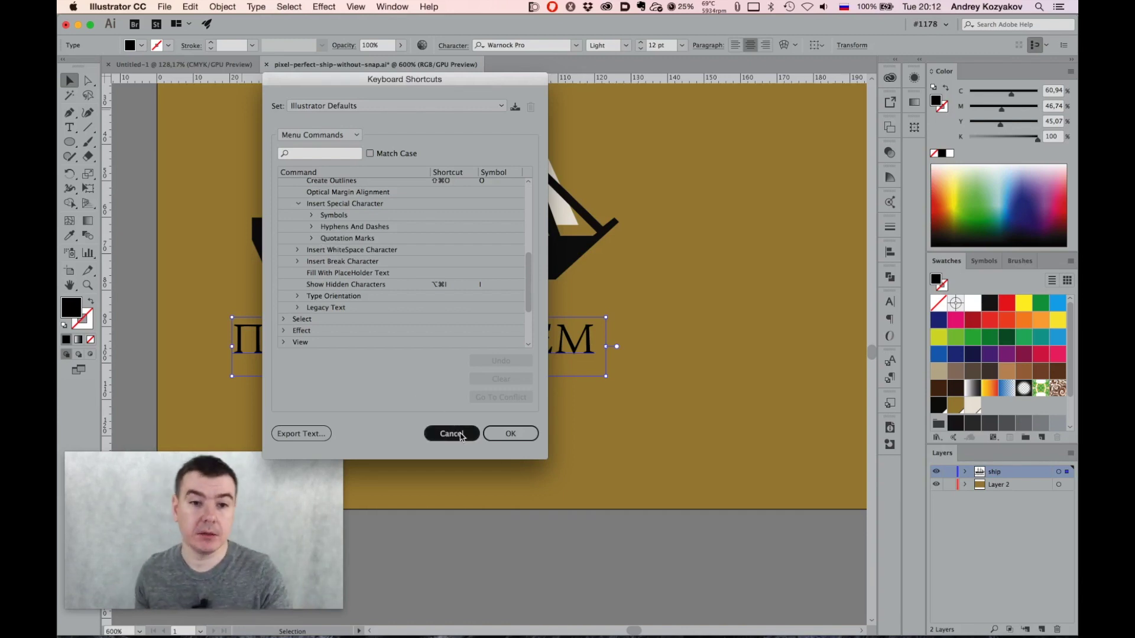
{"action": "left_click", "coordinate": [461, 436]}
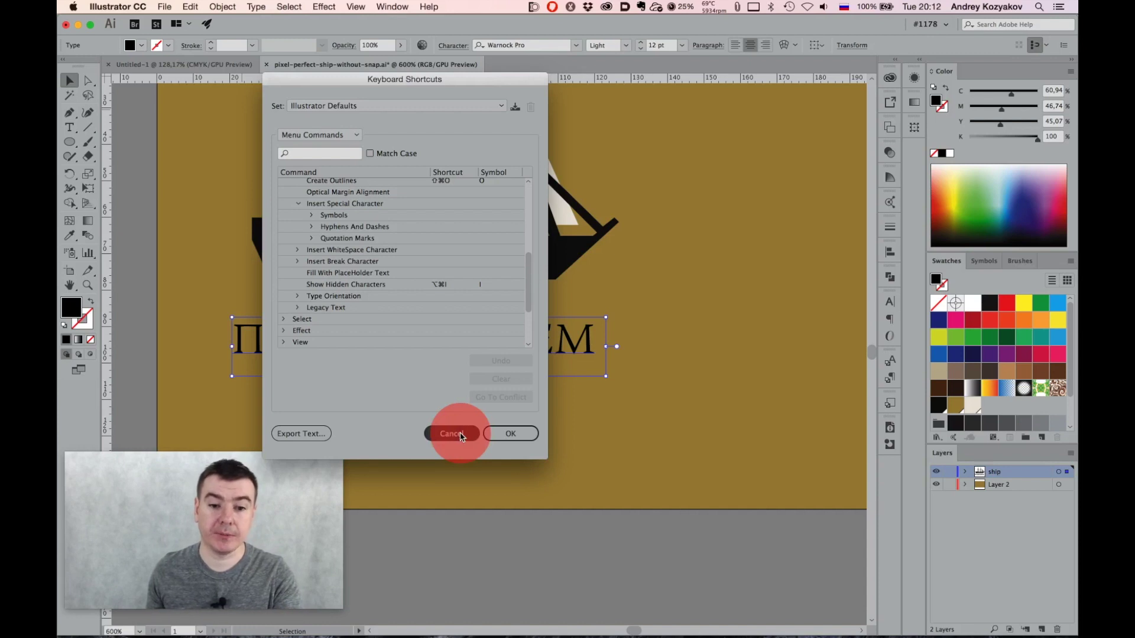
Save the keyboard shortcuts as a keyset file named 1 and accept the shortcut settings
{"action": "left_click", "coordinate": [514, 106]}
{"action": "left_click", "coordinate": [147, 98]}
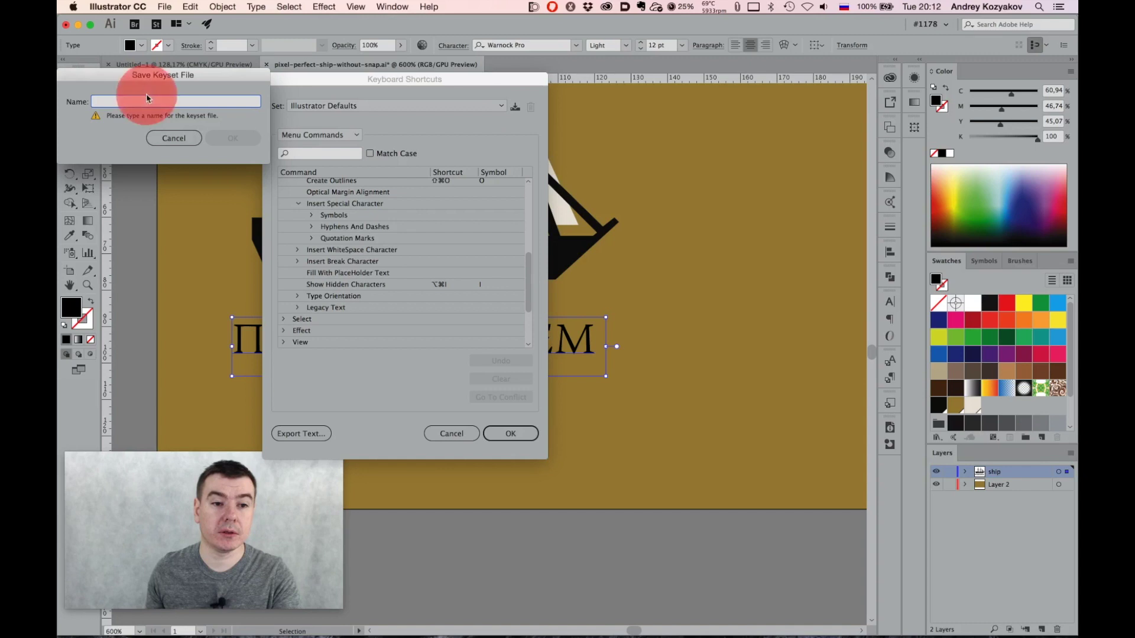
{"action": "type", "text": "1"}
{"action": "left_click", "coordinate": [233, 138]}
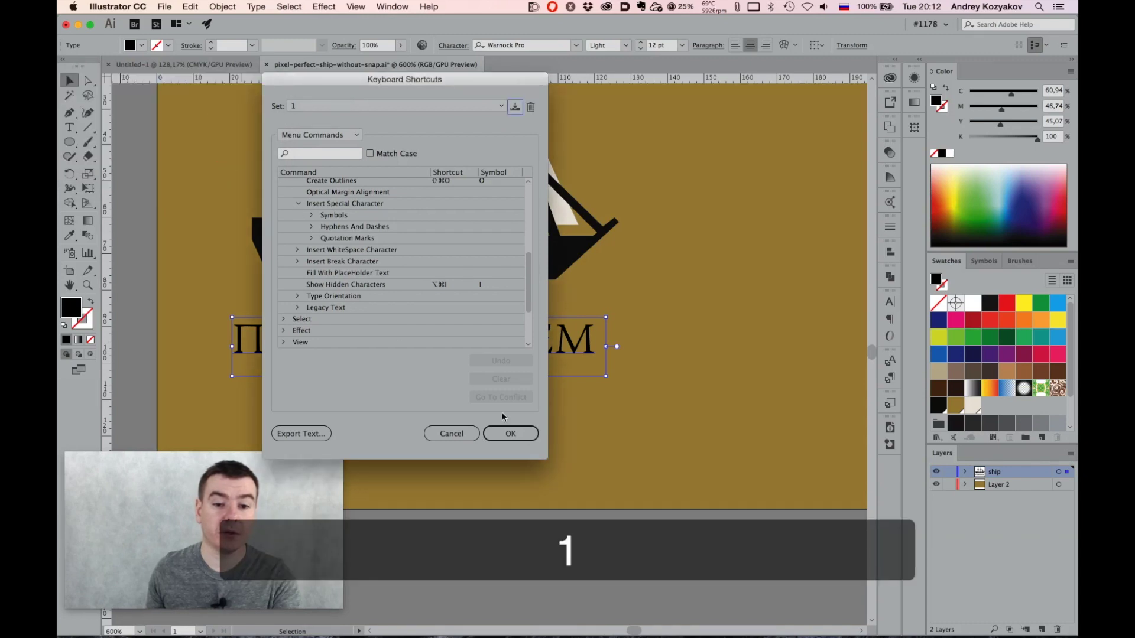
{"action": "left_click", "coordinate": [520, 434]}
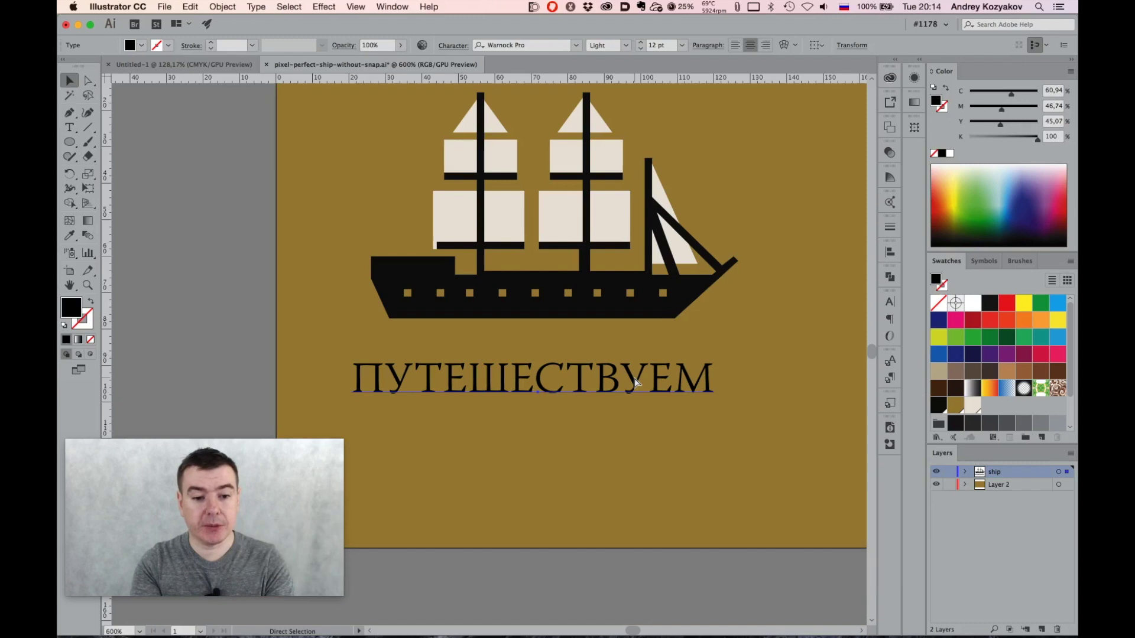
Zoom in on the selected ПУТЕШЕСТВУЕМ text, zoom back out, and deselect it
{"action": "key", "text": "super+equal"}
{"action": "key", "text": "super+equal"}
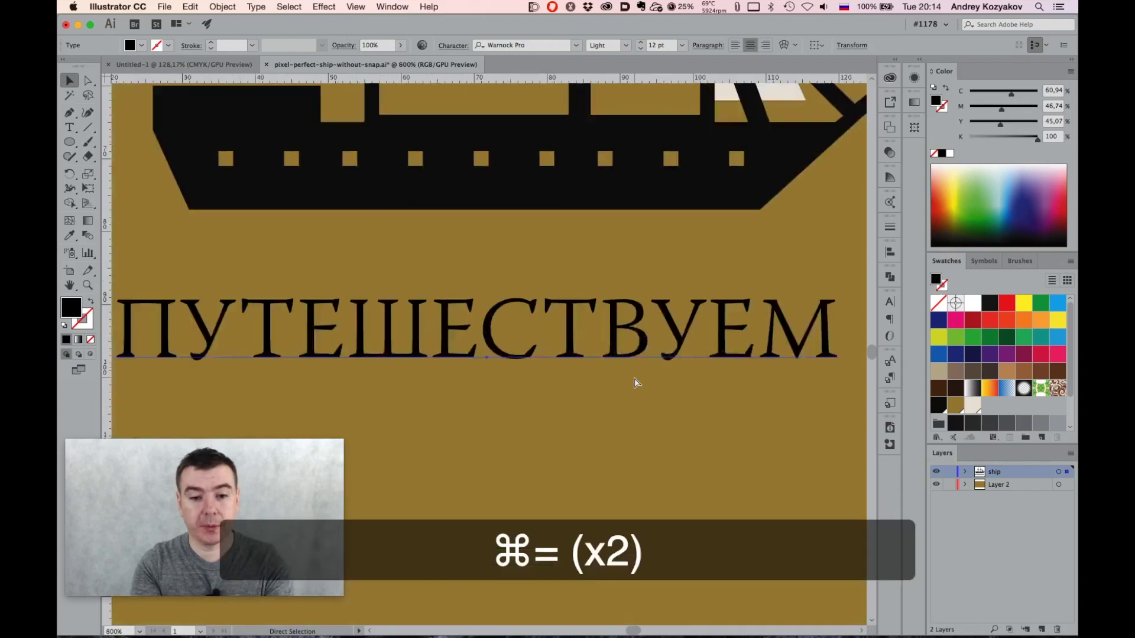
{"action": "key", "text": "super+minus"}
{"action": "key", "text": "super+minus"}
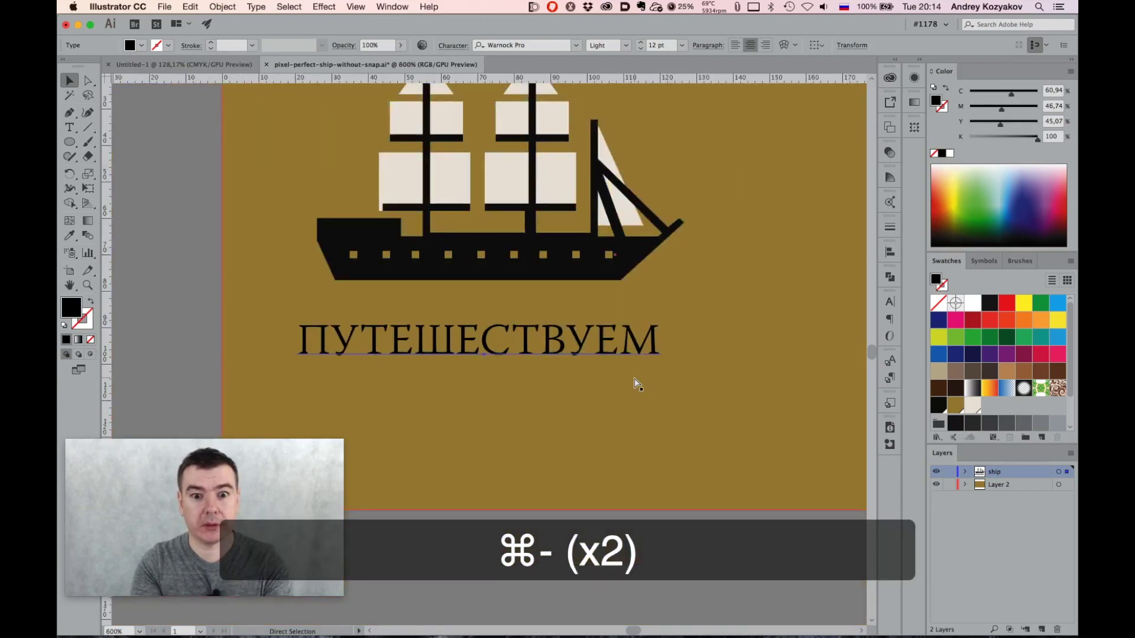
{"action": "left_click", "coordinate": [183, 183]}
{"action": "scroll", "coordinate": [183, 184], "scroll_direction": "up", "scroll_amount": 1}
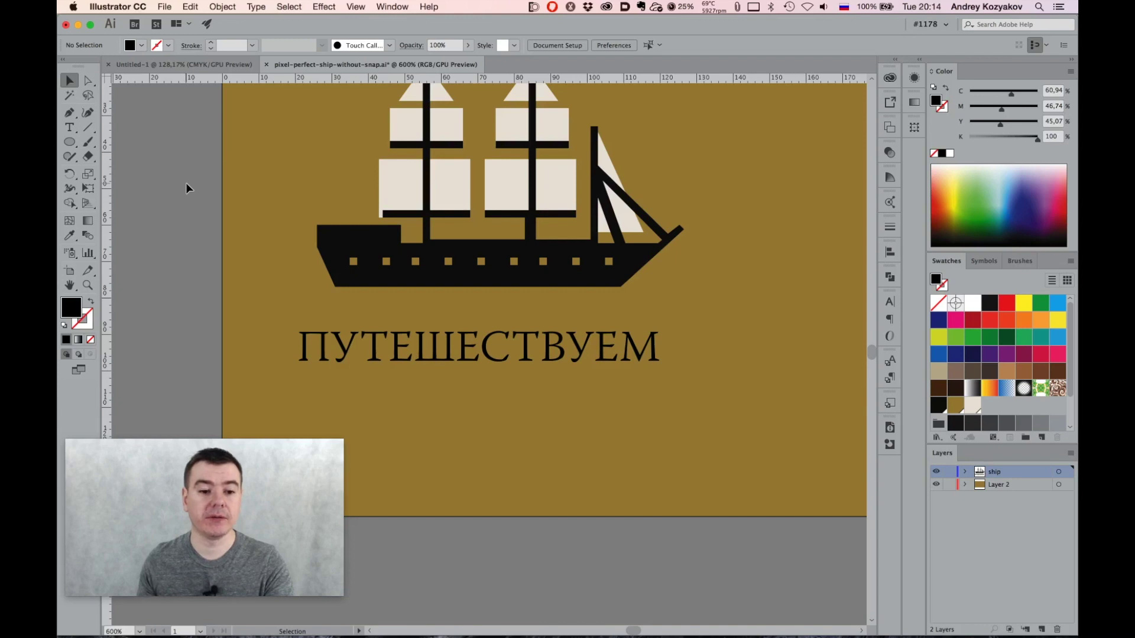
Select the upper rectangular sail on the second mast with Direct Selection and zoom in and out on it repeatedly
{"action": "key", "text": "a"}
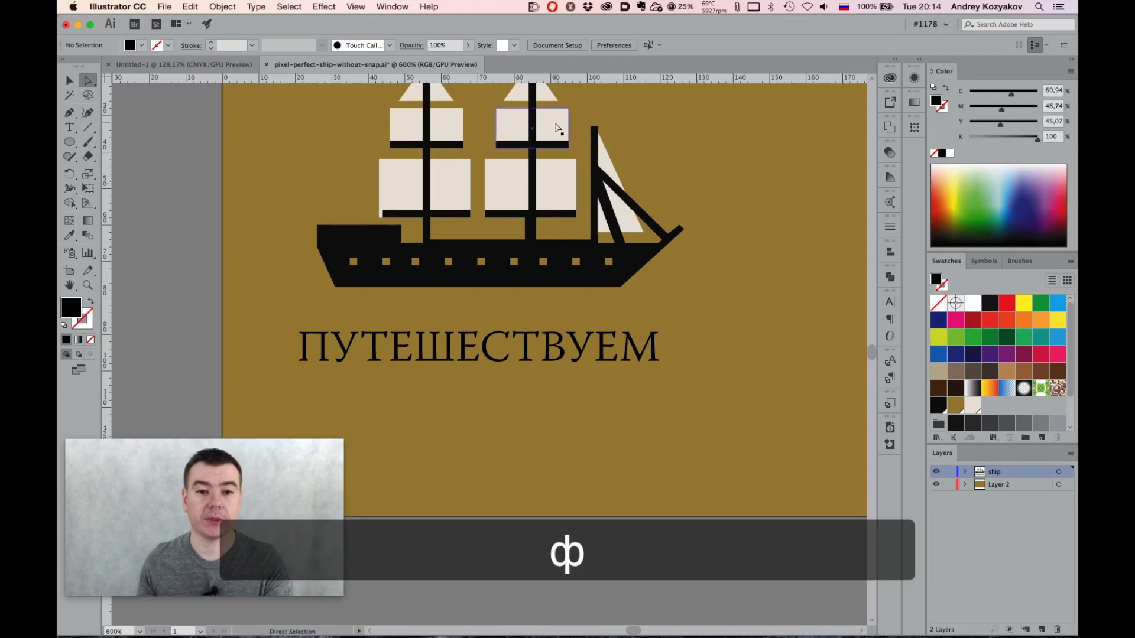
{"action": "left_click", "coordinate": [560, 128]}
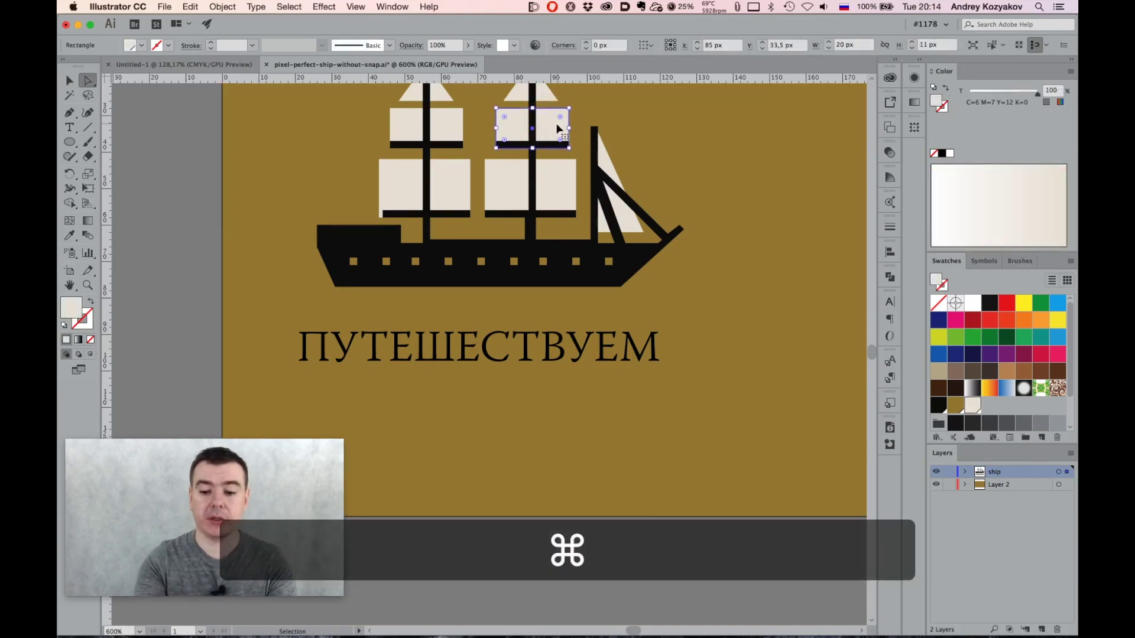
{"action": "key", "text": "super+equal"}
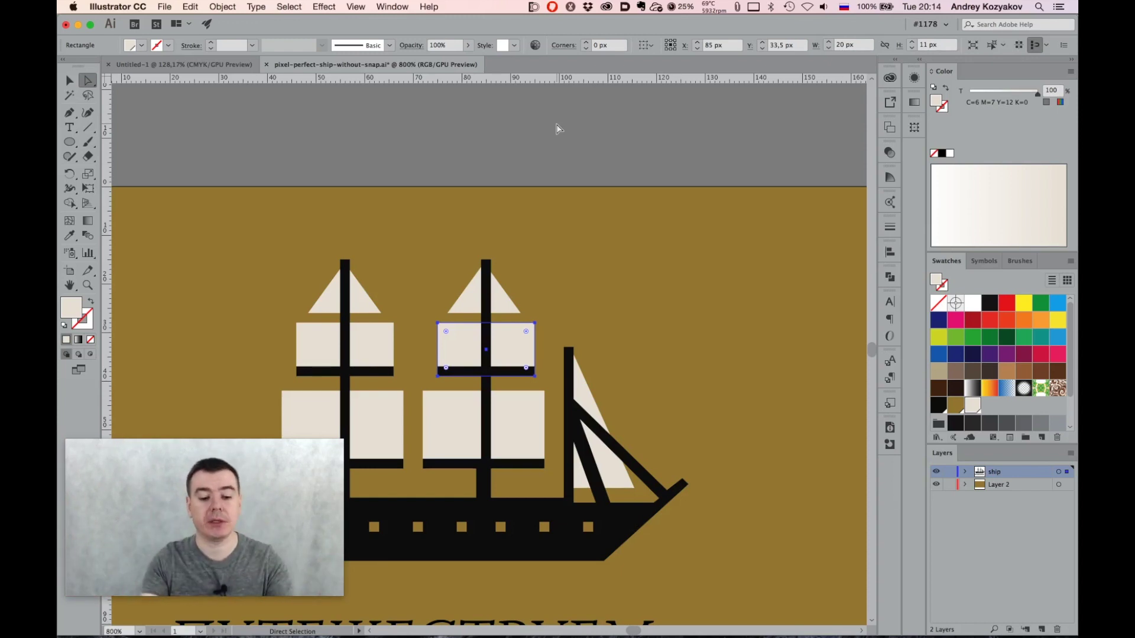
{"action": "key", "text": "super+equal"}
{"action": "key", "text": "super+equal"}
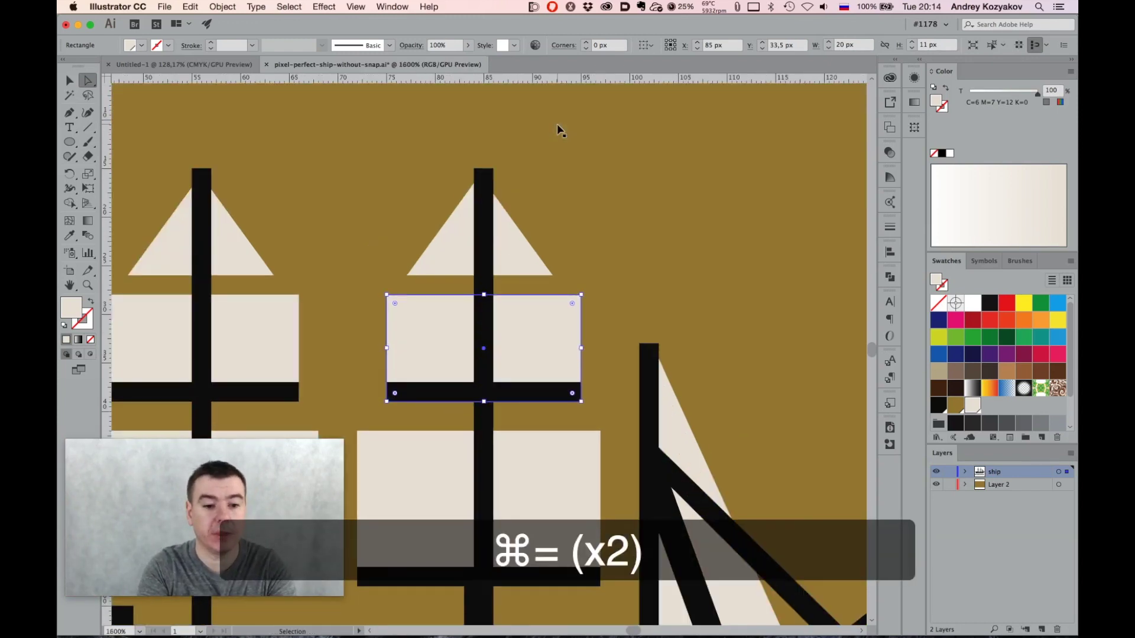
{"action": "key", "text": "super+equal"}
{"action": "key", "text": "super+minus"}
{"action": "key", "text": "super+minus"}
{"action": "key", "text": "super+minus"}
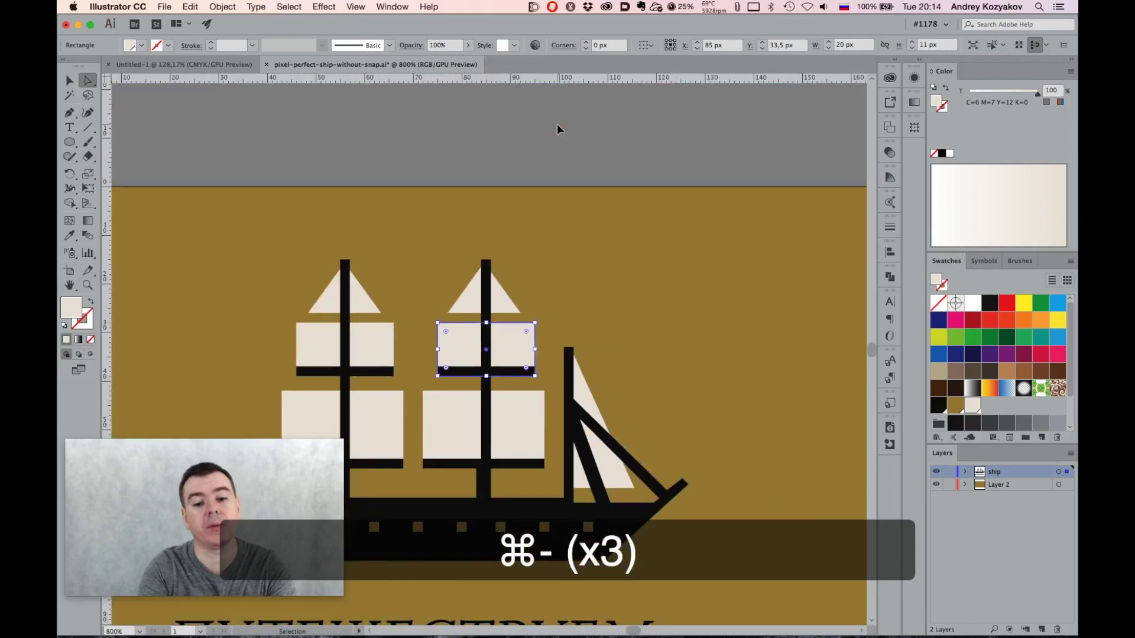
{"action": "key", "text": "super+minus"}
{"action": "key", "text": "super+minus"}
{"action": "key", "text": "super+equal"}
{"action": "key", "text": "super+equal"}
{"action": "key", "text": "super+equal"}
{"action": "key", "text": "super+equal"}
{"action": "key", "text": "super+minus"}
{"action": "key", "text": "super+minus"}
{"action": "key", "text": "super+minus"}
{"action": "key", "text": "super+minus"}
{"action": "key", "text": "super+equal"}
{"action": "key", "text": "super+equal"}
{"action": "key", "text": "super+equal"}
{"action": "key", "text": "super+equal"}
{"action": "key", "text": "super+equal"}
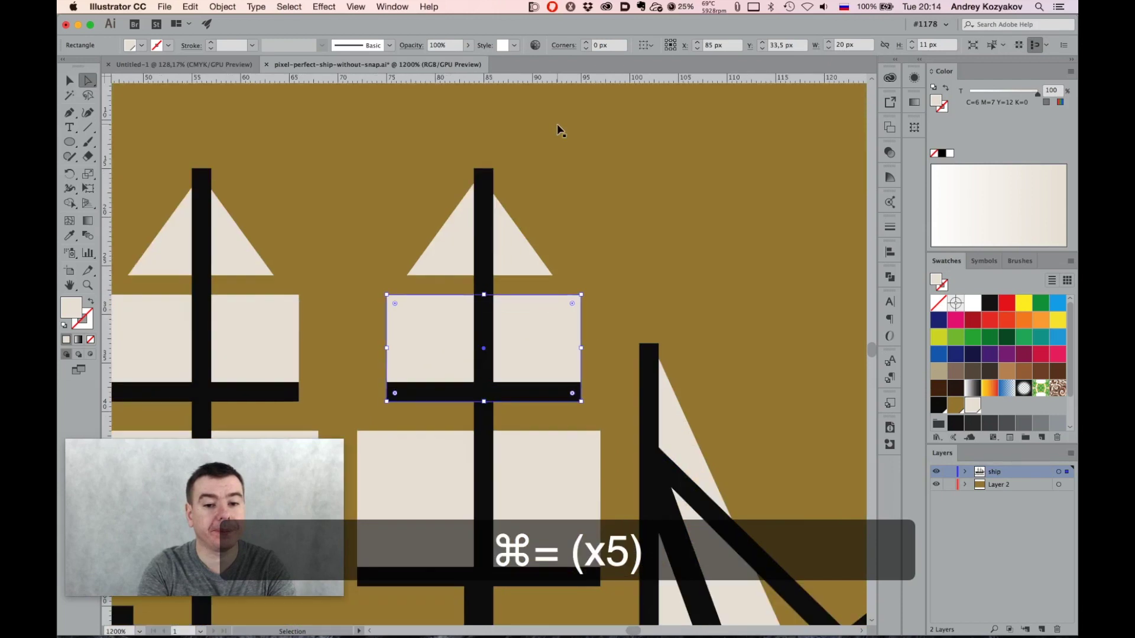
{"action": "key", "text": "super+equal"}
{"action": "key", "text": "super+minus"}
{"action": "key", "text": "super+minus"}
{"action": "key", "text": "super+minus"}
{"action": "key", "text": "super+minus"}
Switch to Keynote and go from the Illustrator CC 2017 slide to the Photoshop CC 2017 feature list
{"action": "key", "text": "super+Tab"}
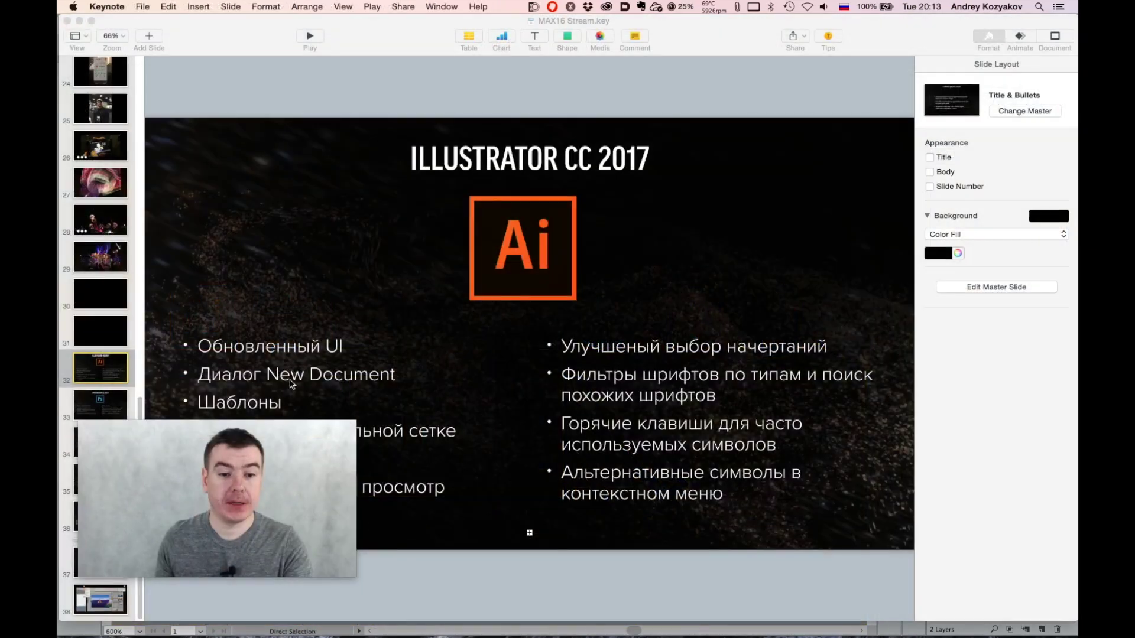
{"action": "key", "text": "super+Tab"}
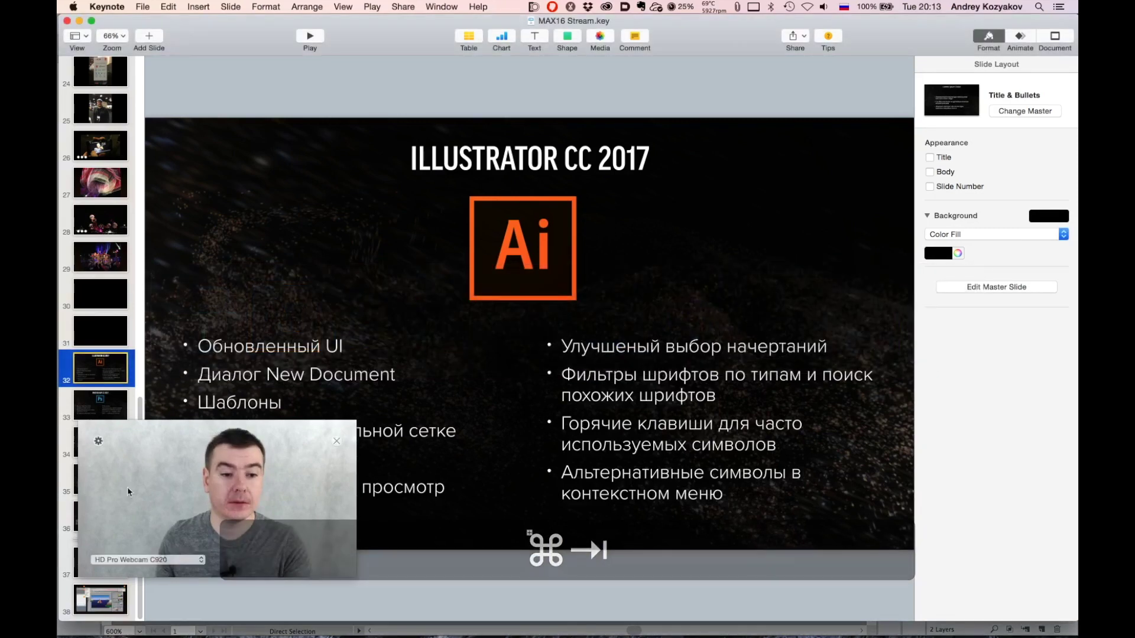
{"action": "key", "text": "Down"}
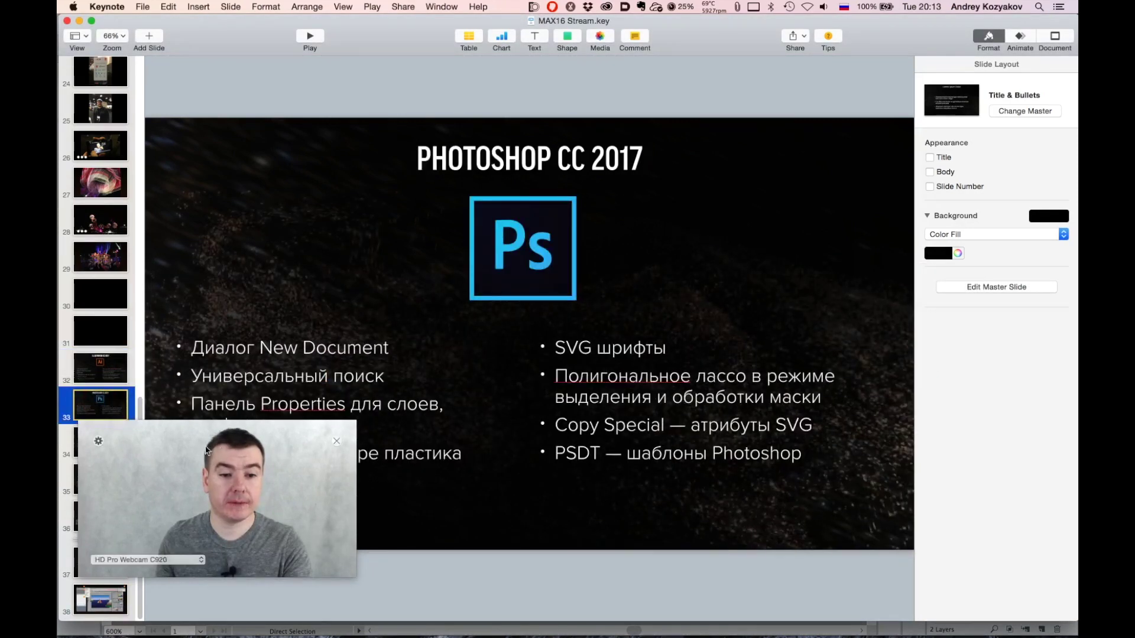
{"action": "left_click", "coordinate": [156, 477]}
{"action": "left_click_drag", "start_coordinate": [156, 477], "coordinate": [164, 131]}
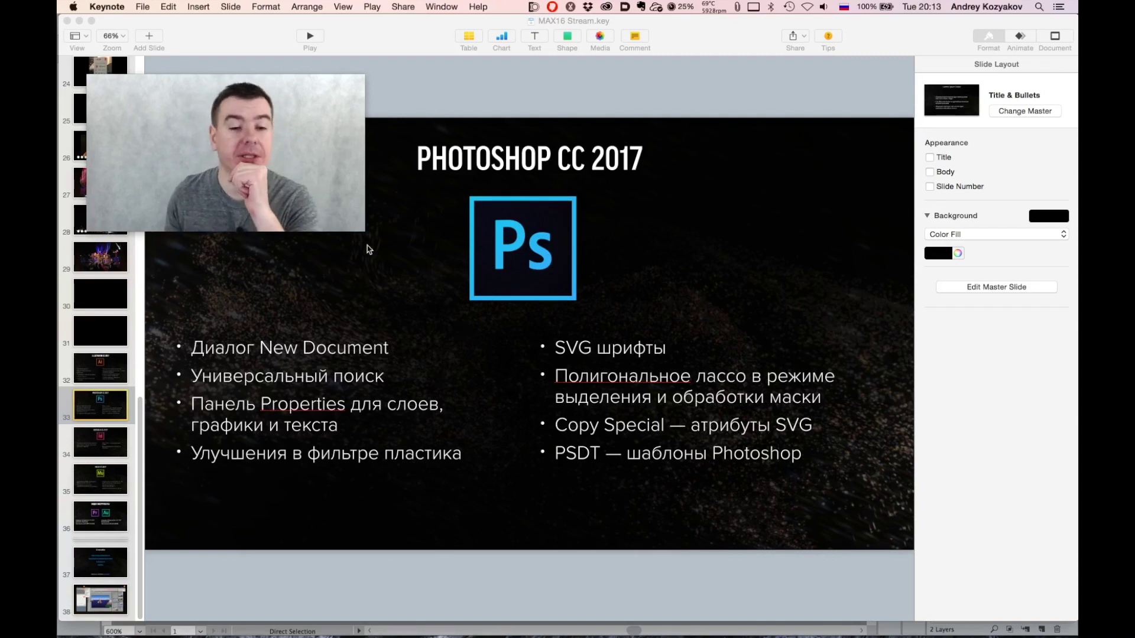
{"action": "left_click_drag", "start_coordinate": [274, 88], "coordinate": [279, 120]}
{"action": "left_click", "coordinate": [273, 477]}
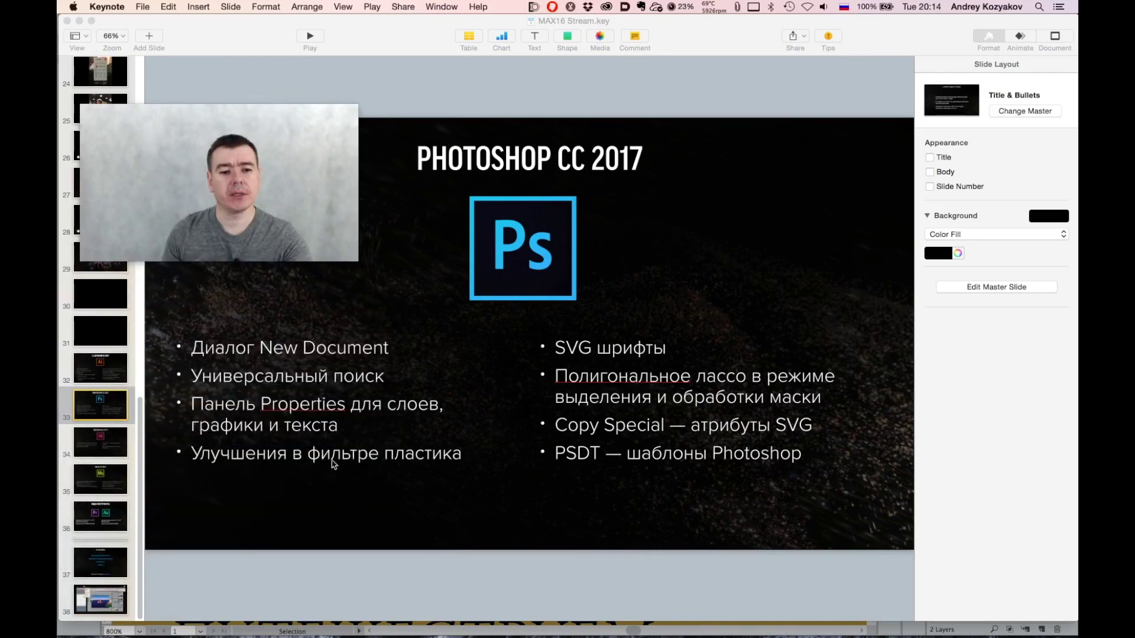
{"action": "key", "text": "super+Tab"}
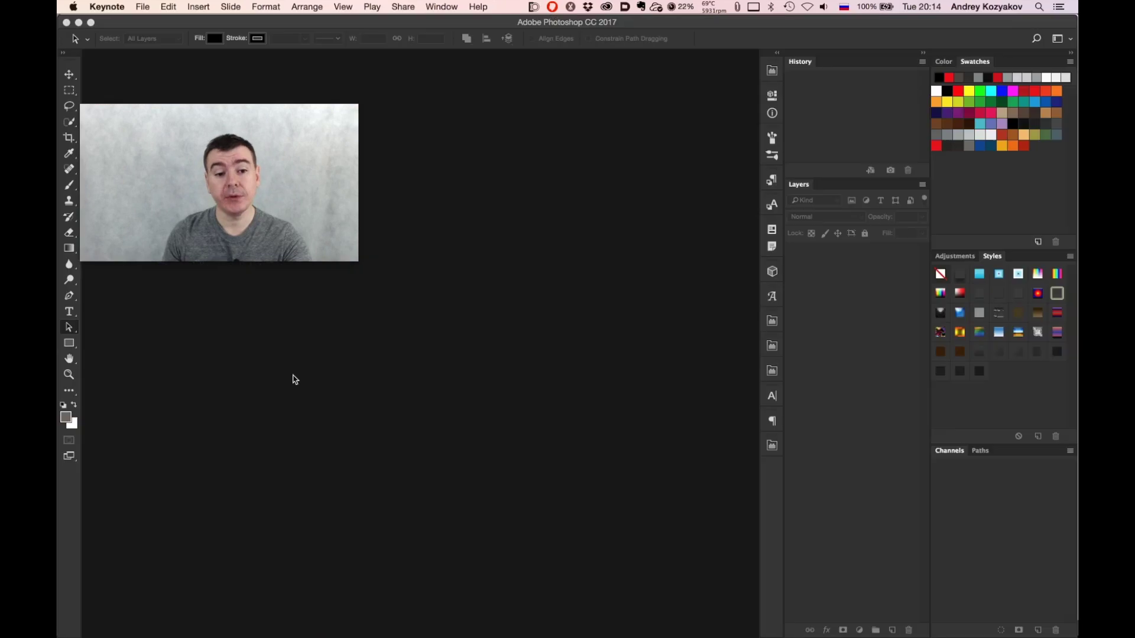
{"action": "key", "text": "super+Tab"}
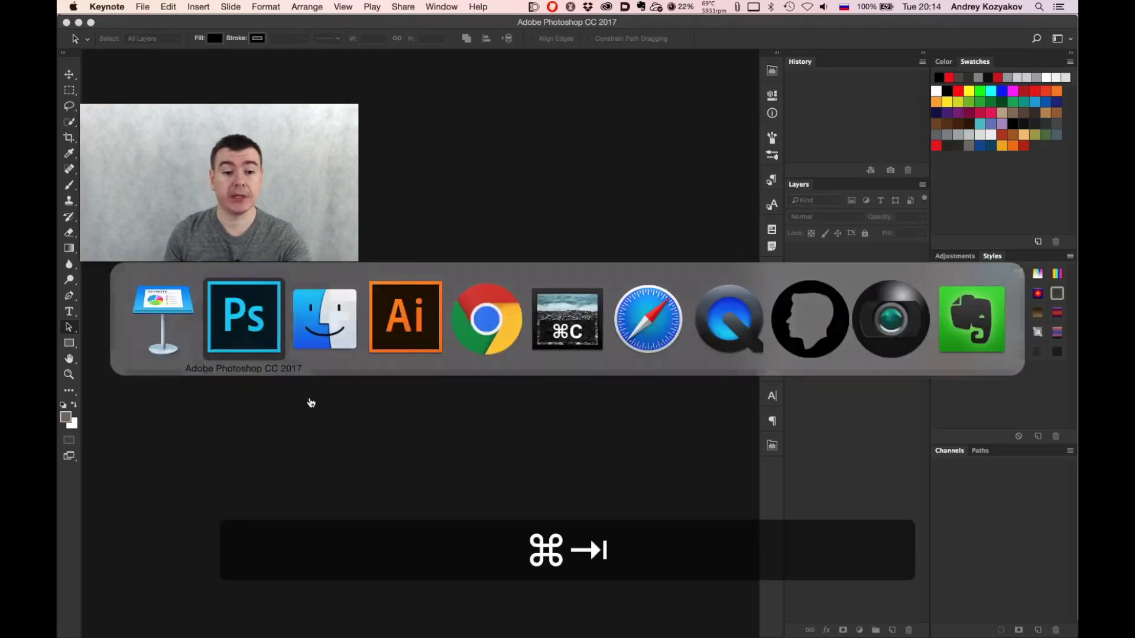
{"action": "key", "text": "super+Tab"}
{"action": "key", "text": "super+Tab"}
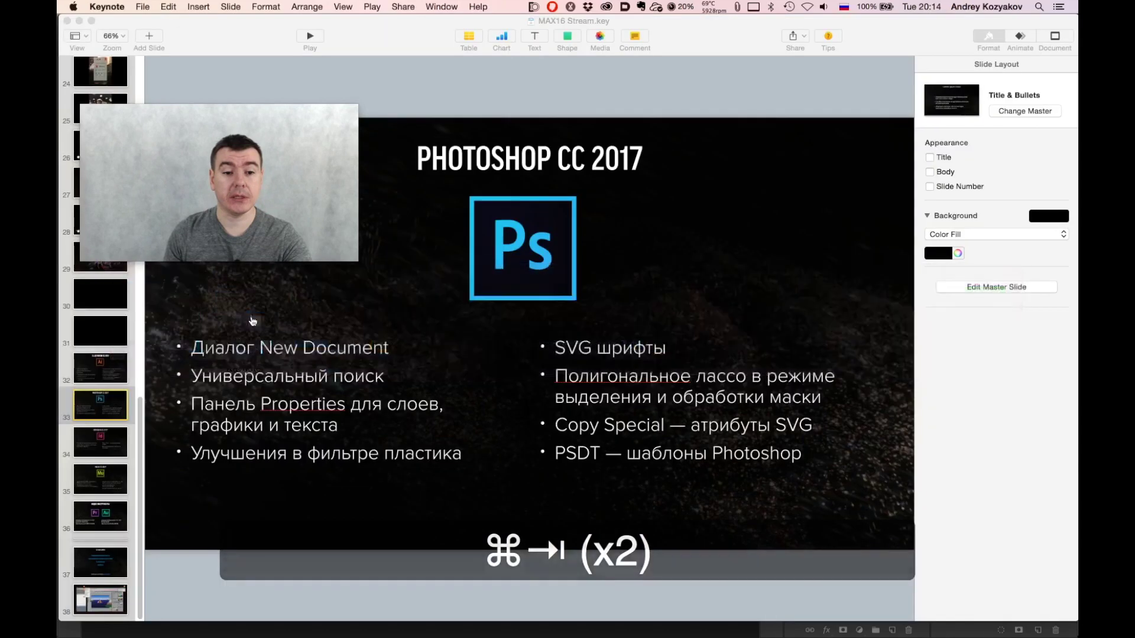
{"action": "left_click", "coordinate": [253, 323]}
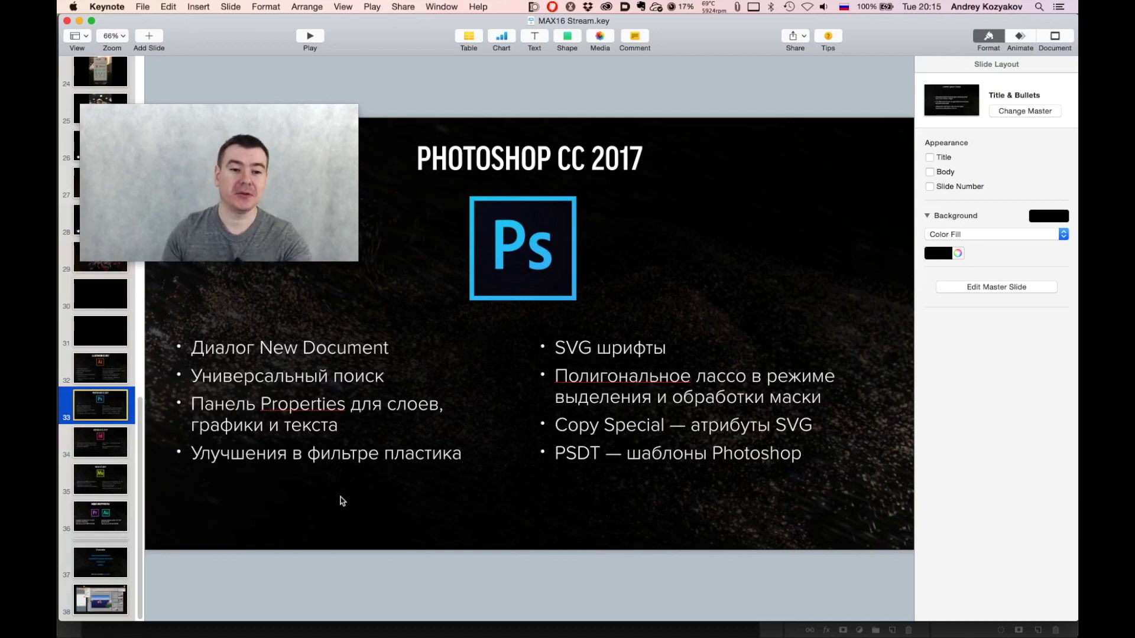
Open DISHY_WelcomeScreen_NoImages.psd in Photoshop and activate the Move tool
{"action": "key", "text": "super+Tab"}
{"action": "key", "text": "super+Down"}
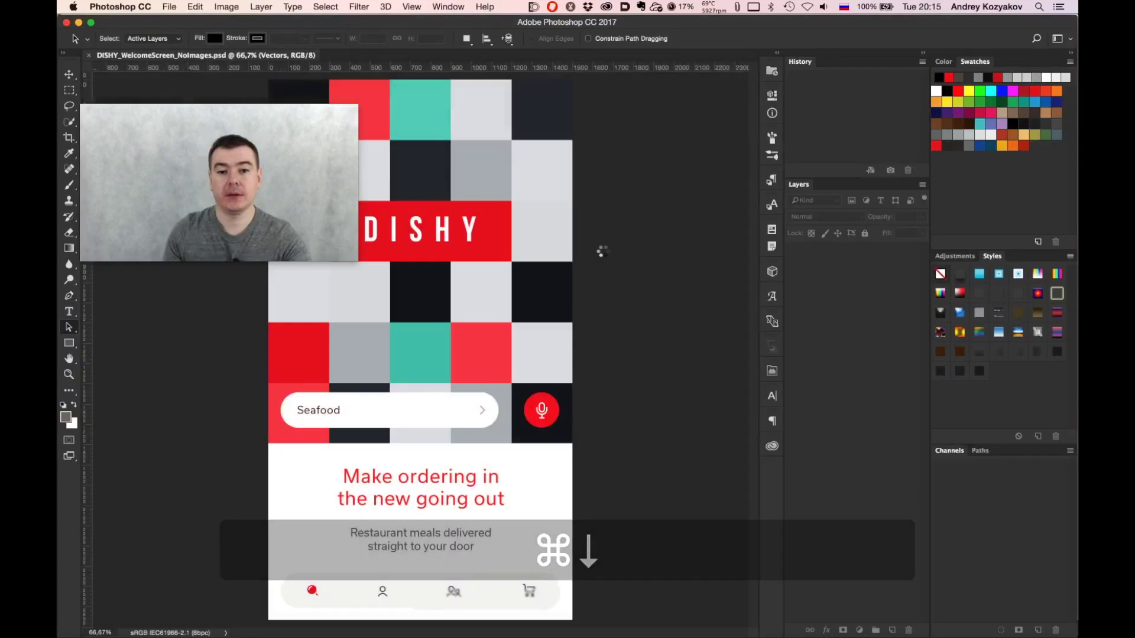
{"action": "key", "text": "v"}
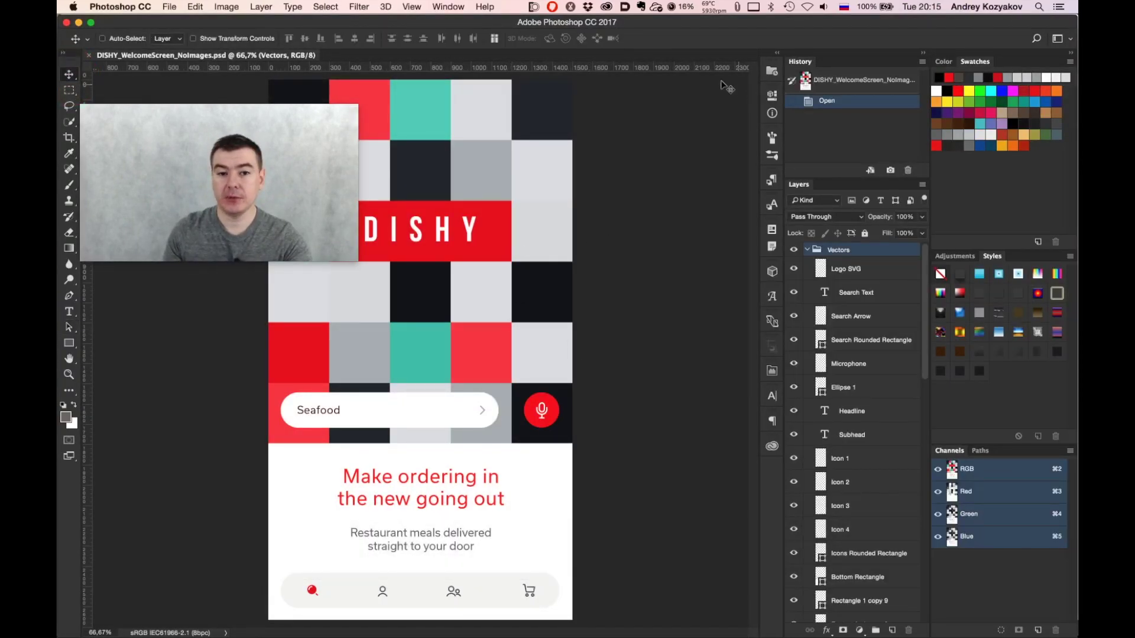
{"action": "left_click", "coordinate": [174, 125]}
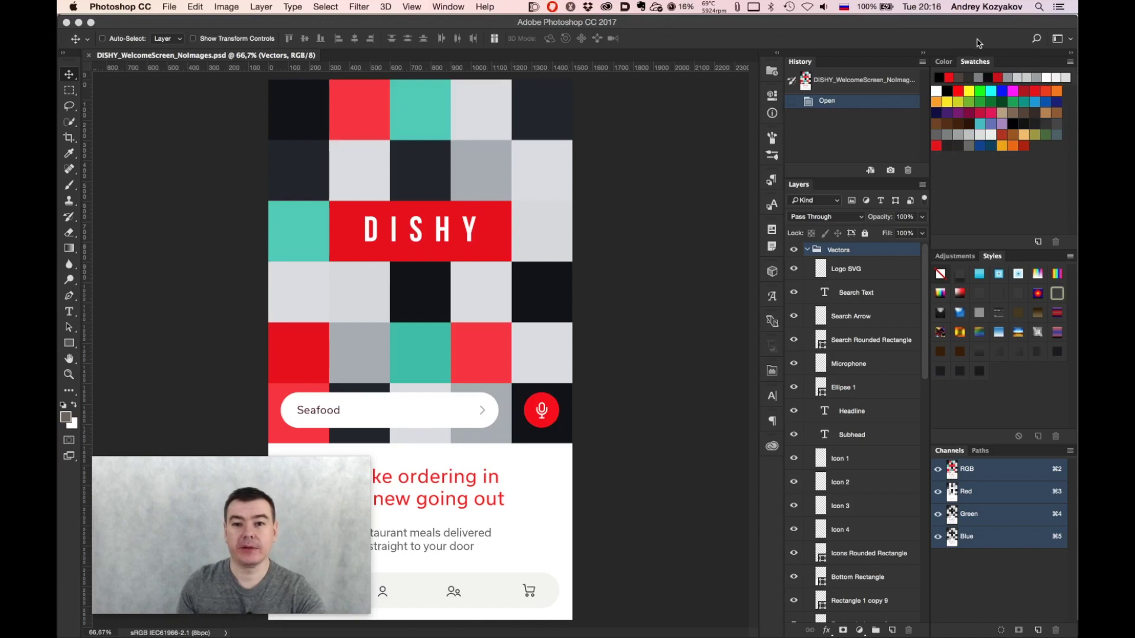
Show the in-app search for Photoshop tools, Learn tutorials and Stock content, closing and reopening it
{"action": "left_click", "coordinate": [1037, 40]}
{"action": "left_click", "coordinate": [1037, 39]}
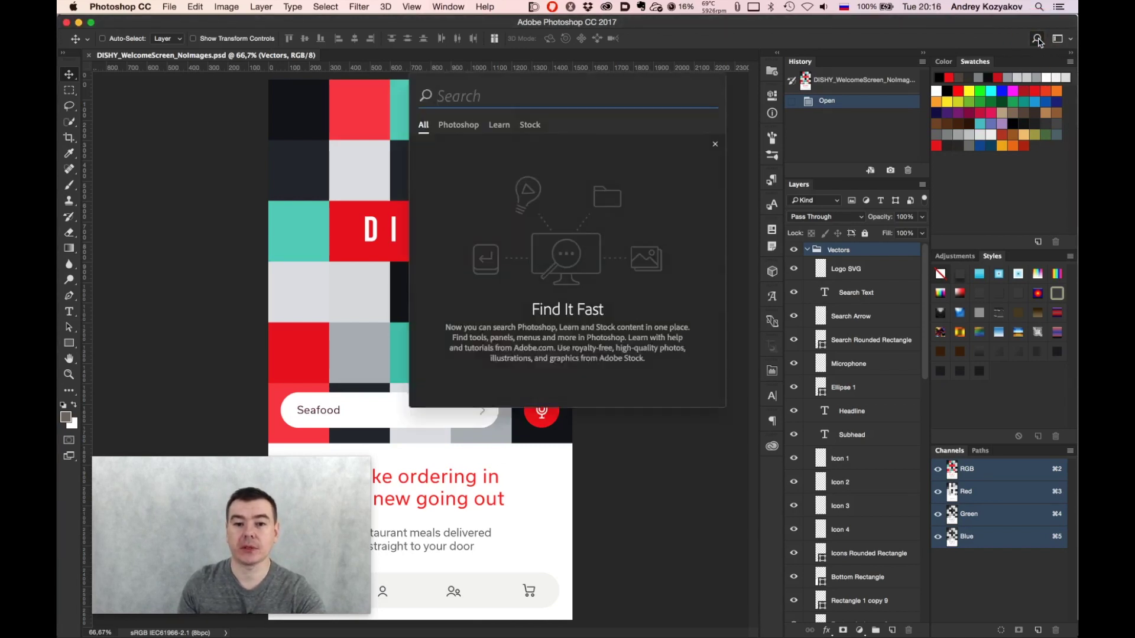
{"action": "left_click", "coordinate": [1038, 40]}
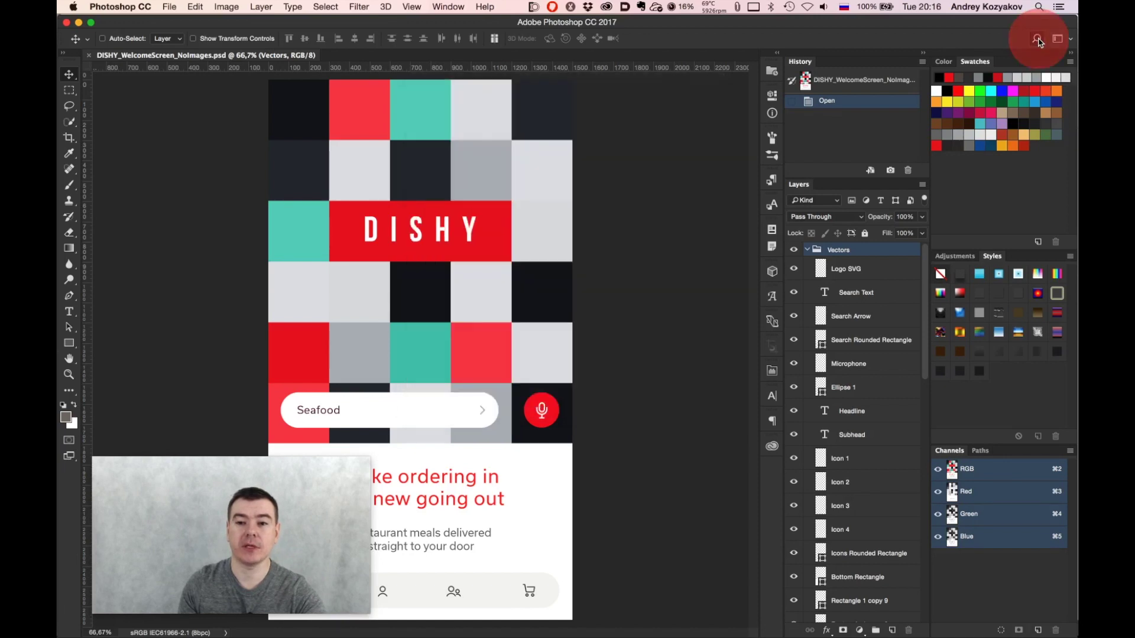
{"action": "left_click", "coordinate": [1038, 39]}
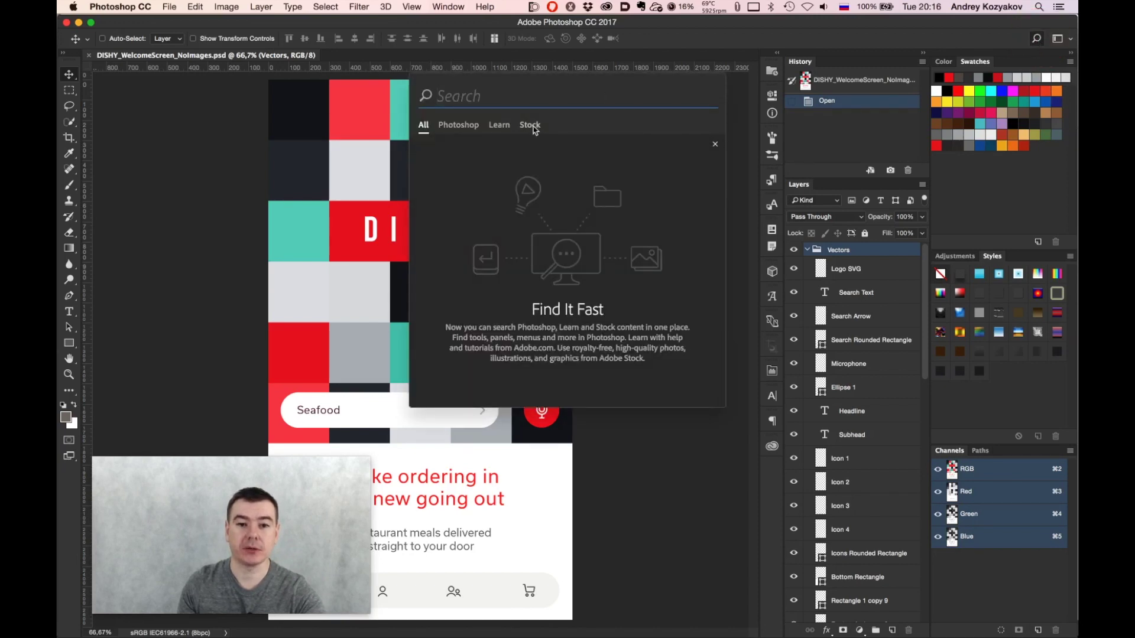
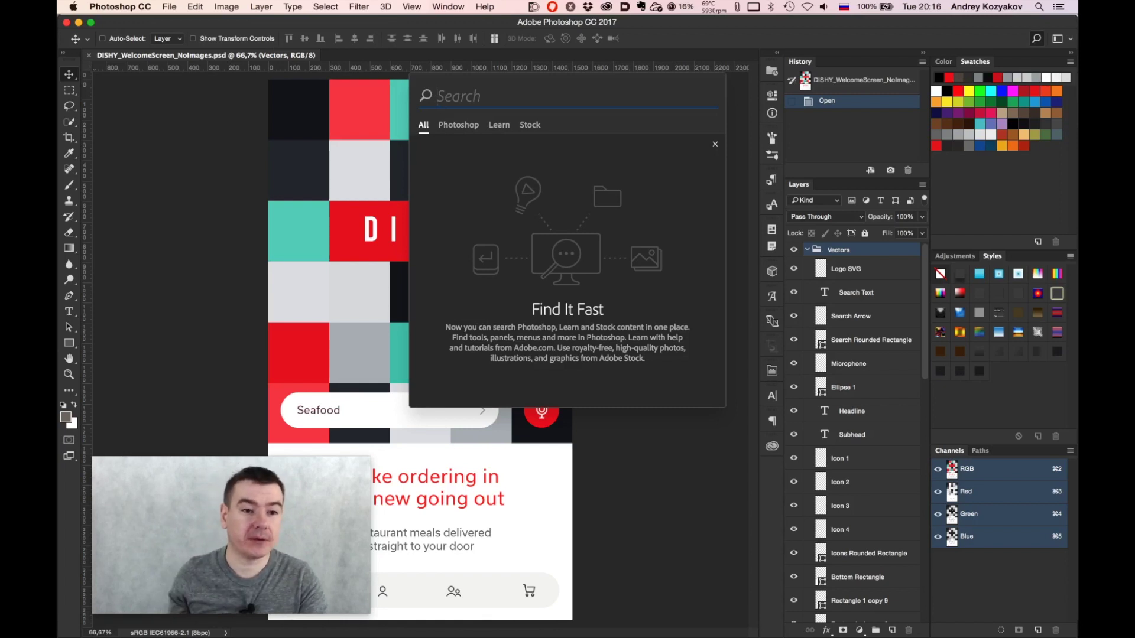
Activate the Path Selection tool, collapse the Vectors group, and add seven empty layer groups above it
{"action": "left_click", "coordinate": [70, 328]}
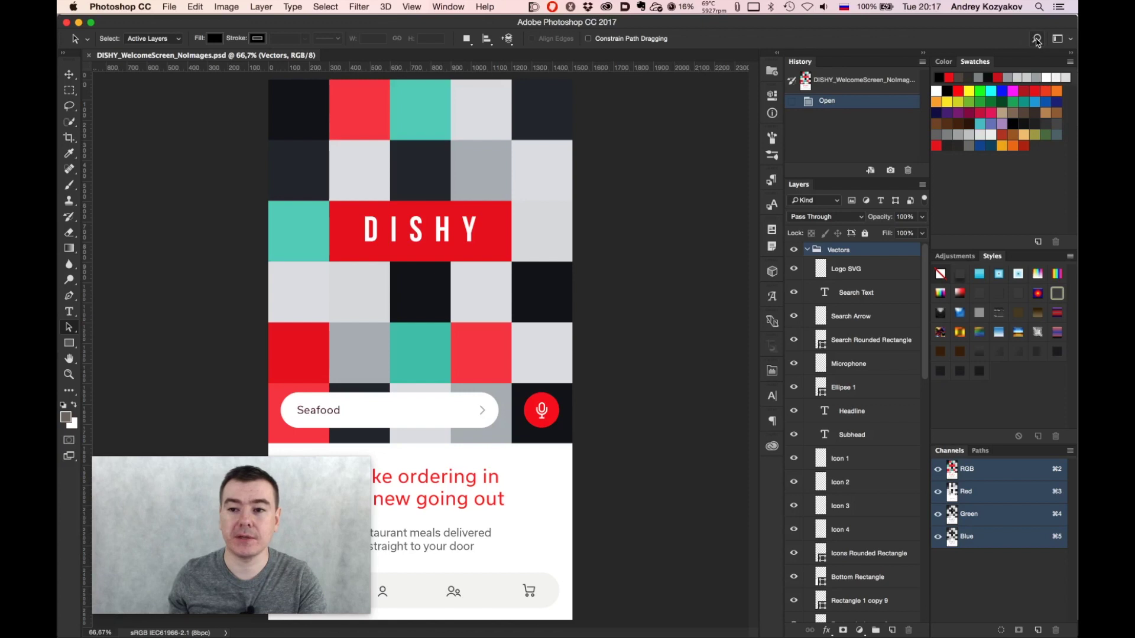
{"action": "left_click", "coordinate": [807, 250]}
{"action": "left_click", "coordinate": [877, 630]}
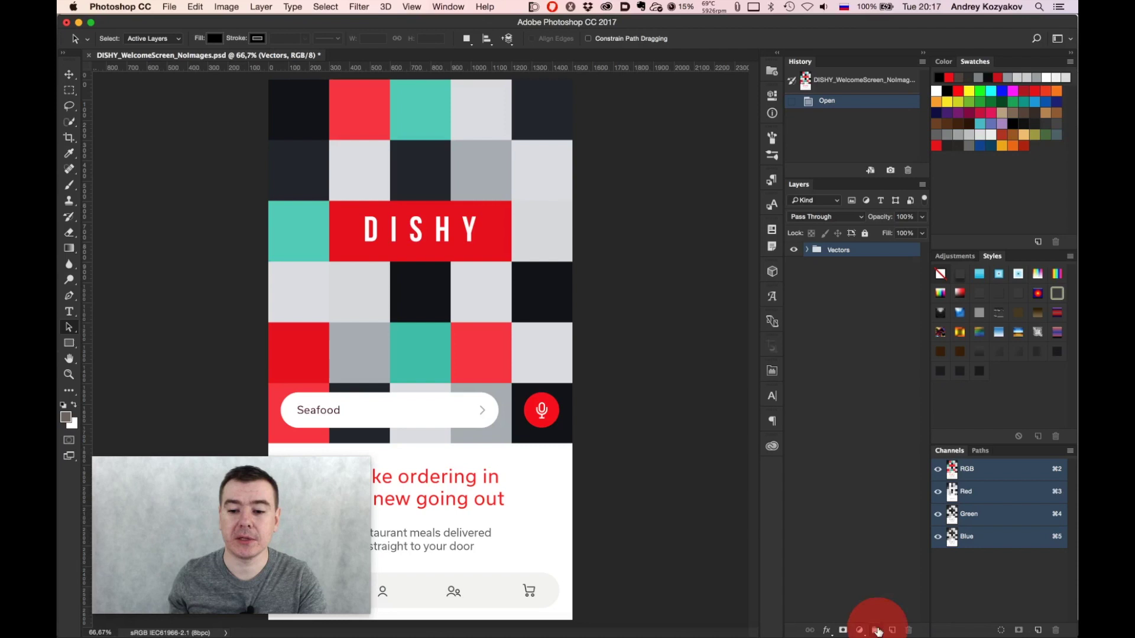
{"action": "left_click", "coordinate": [876, 630]}
{"action": "left_click", "coordinate": [876, 630]}
{"action": "left_click", "coordinate": [877, 630]}
{"action": "left_click", "coordinate": [876, 630]}
{"action": "left_click", "coordinate": [876, 630]}
{"action": "left_click", "coordinate": [876, 630]}
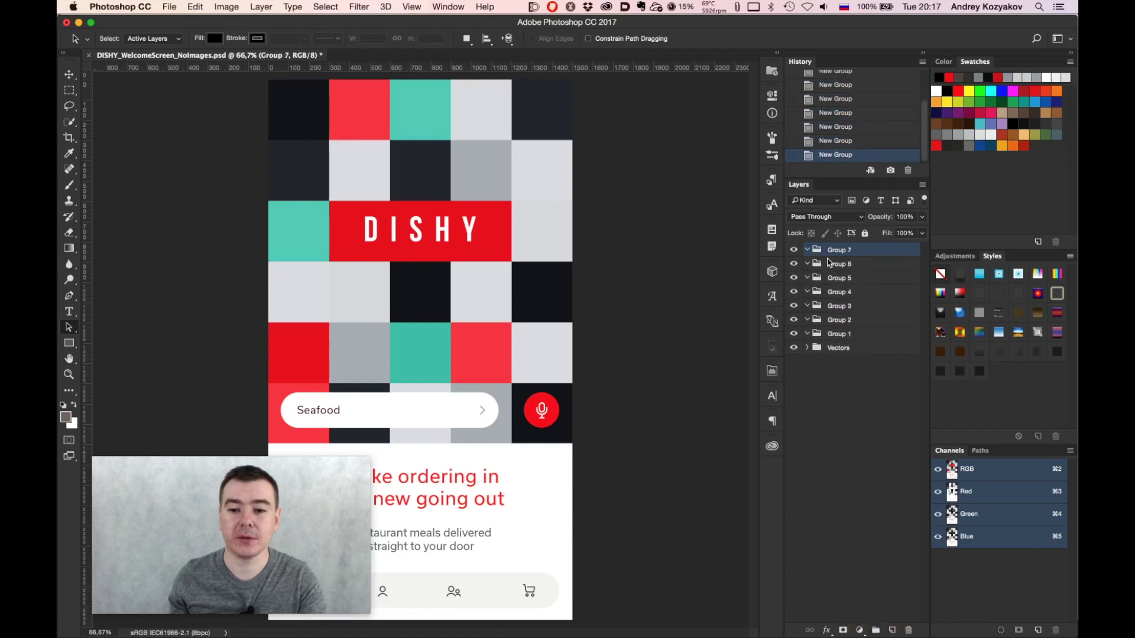
Search the app for "micr" and select the Microphone layer inside the Vectors group from the results
{"action": "left_click", "coordinate": [1036, 38]}
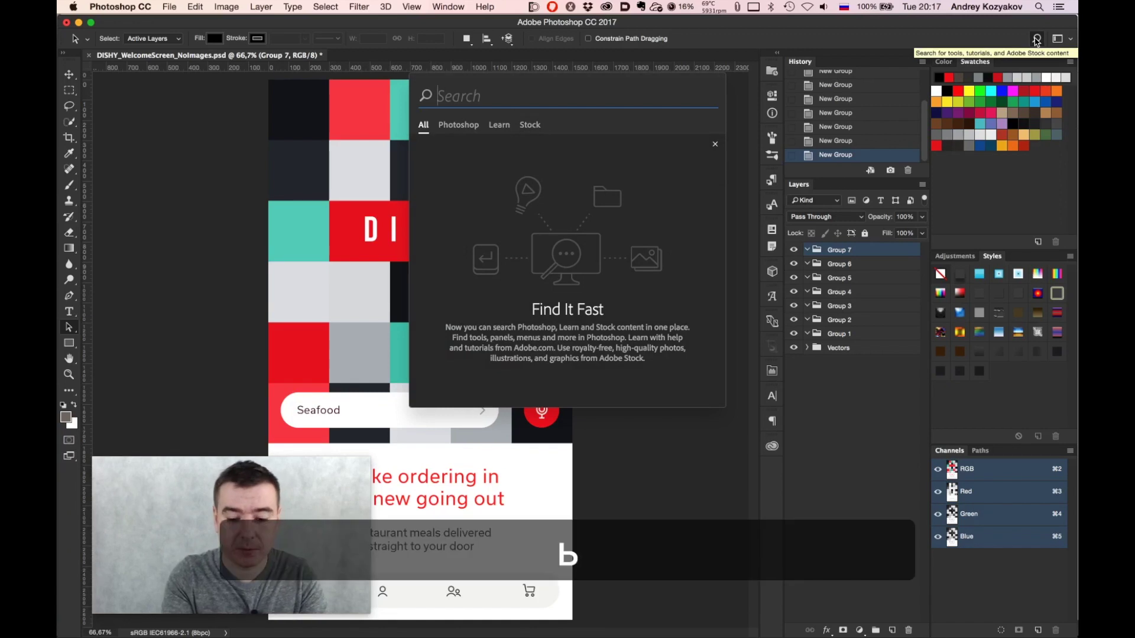
{"action": "type", "text": "ьшск"}
{"action": "key", "text": "BackSpace"}
{"action": "key", "text": "BackSpace"}
{"action": "key", "text": "BackSpace"}
{"action": "key", "text": "BackSpace"}
{"action": "key", "text": "BackSpace"}
{"action": "key", "text": "BackSpace"}
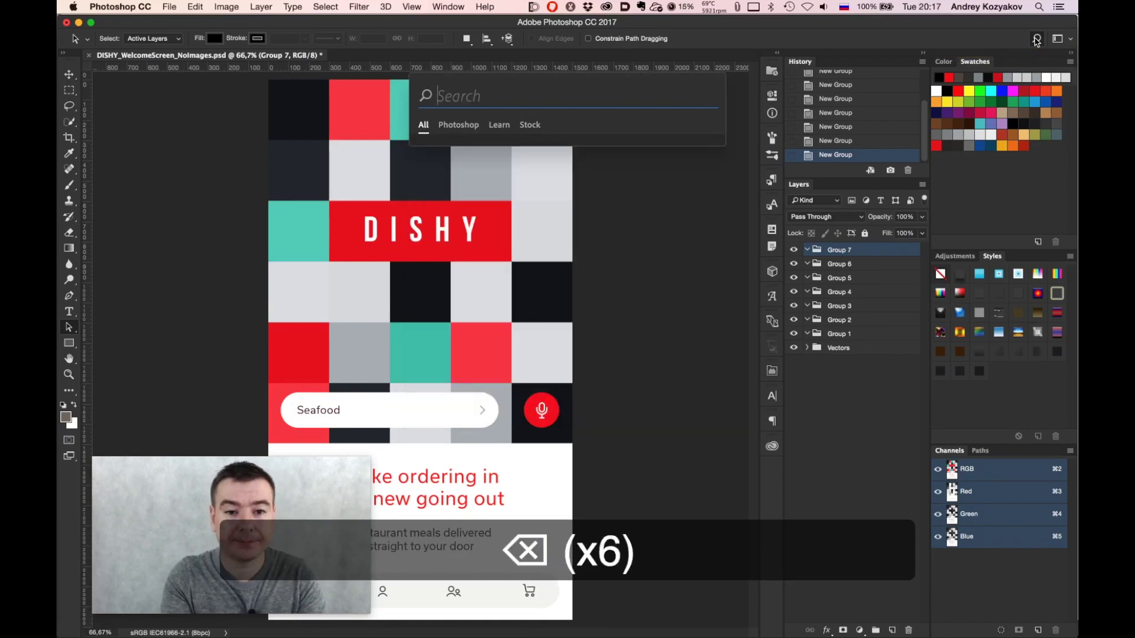
{"action": "key", "text": "super+m"}
{"action": "type", "text": "icr"}
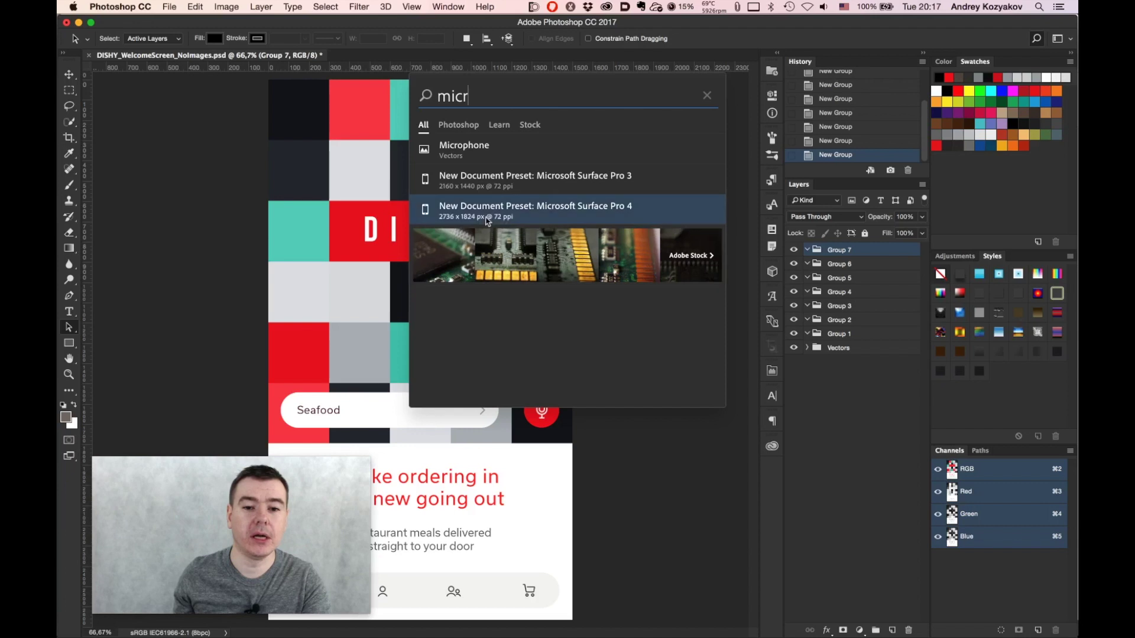
{"action": "left_click", "coordinate": [467, 153]}
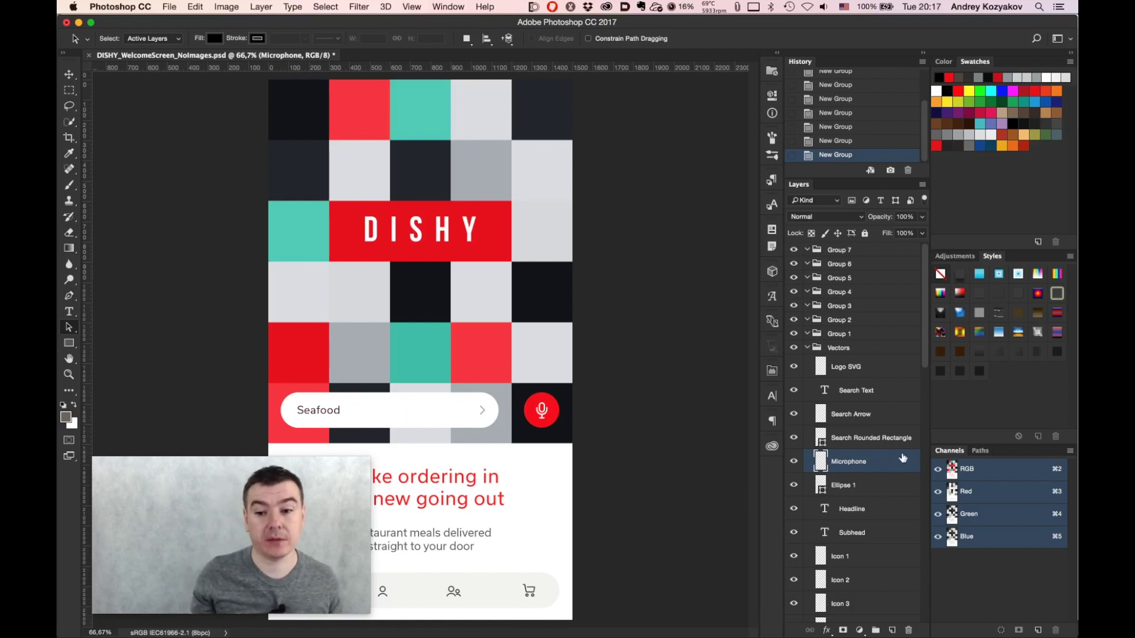
Set the interface highlight color to Default in the preferences
{"action": "key", "text": "super+k"}
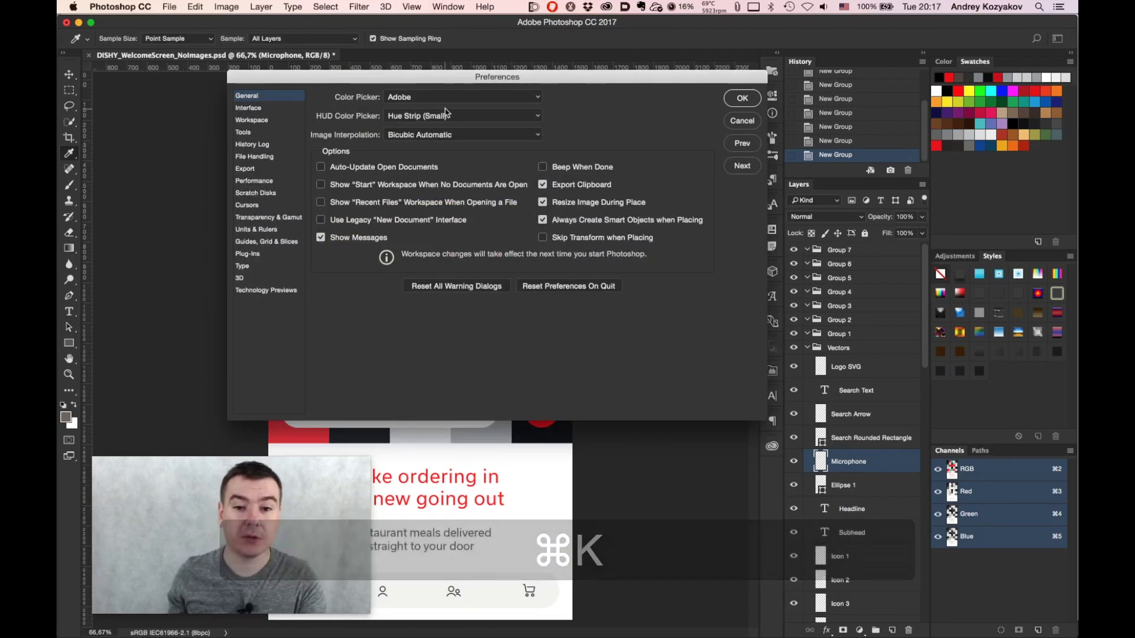
{"action": "left_click", "coordinate": [258, 109]}
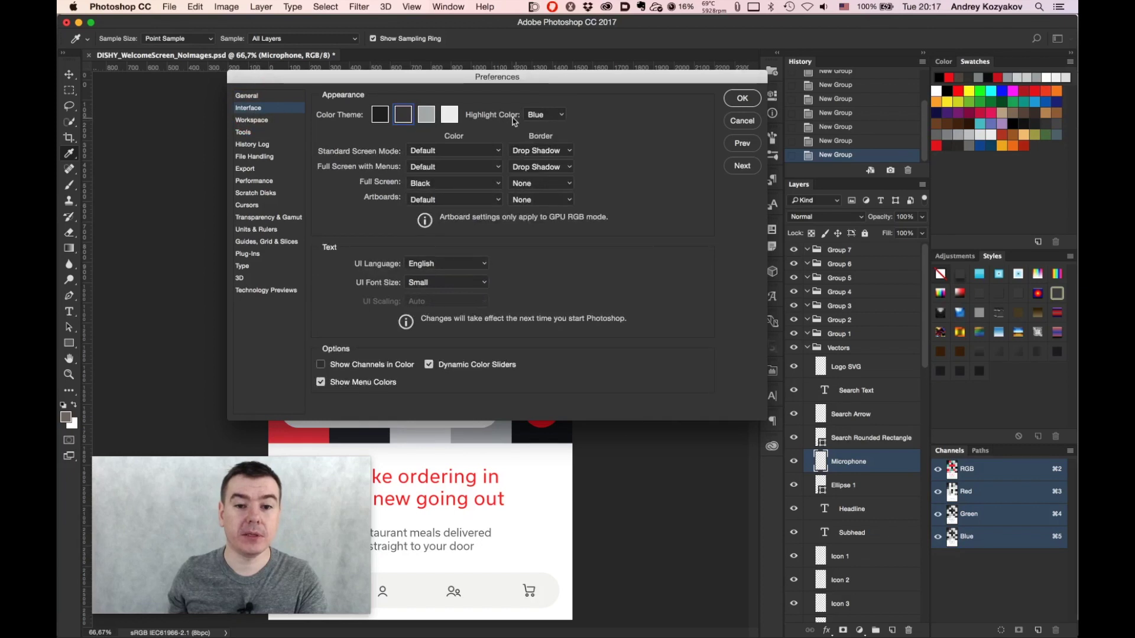
{"action": "left_click", "coordinate": [556, 115]}
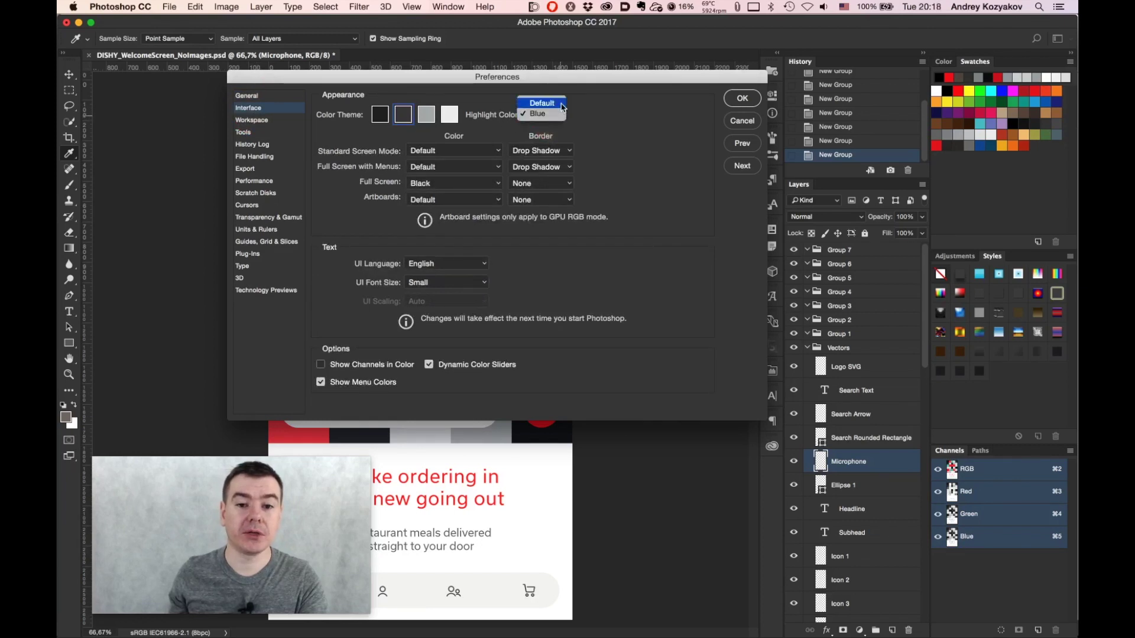
{"action": "left_click", "coordinate": [542, 104]}
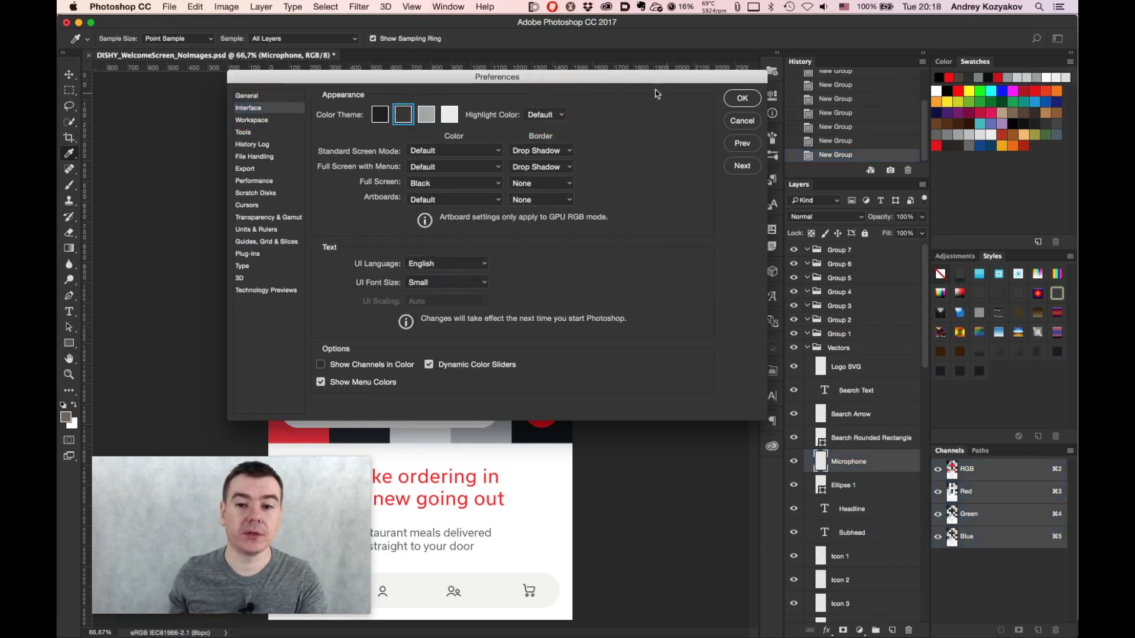
{"action": "left_click", "coordinate": [741, 98]}
{"action": "key", "text": "a"}
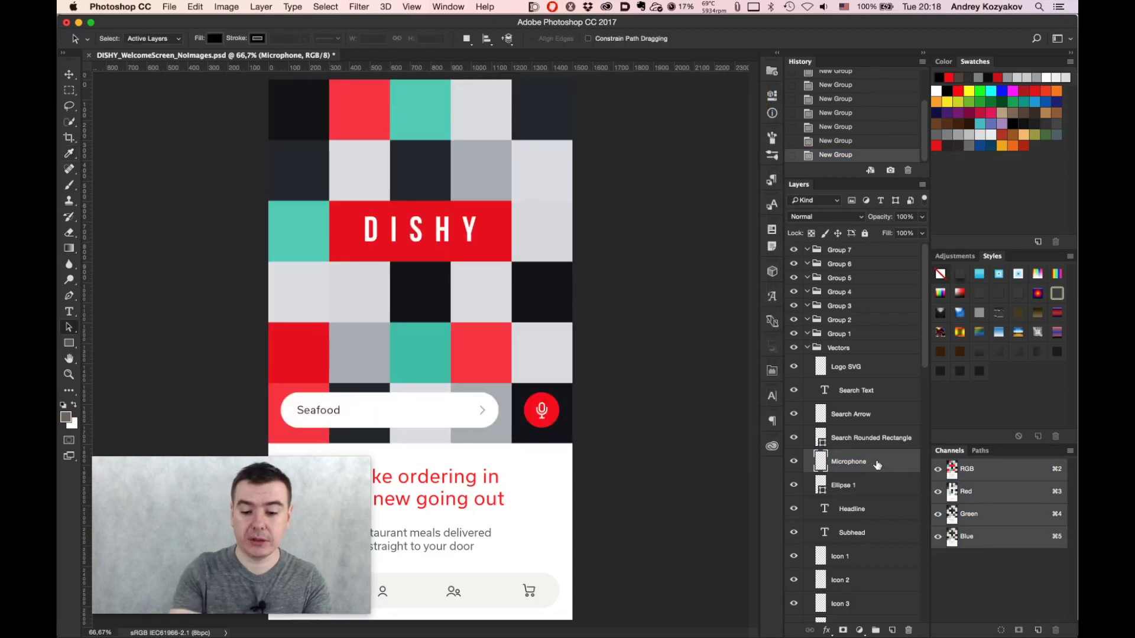
Set the interface highlight color back to Blue in the preferences
{"action": "key", "text": "super"}
{"action": "key", "text": "super+k"}
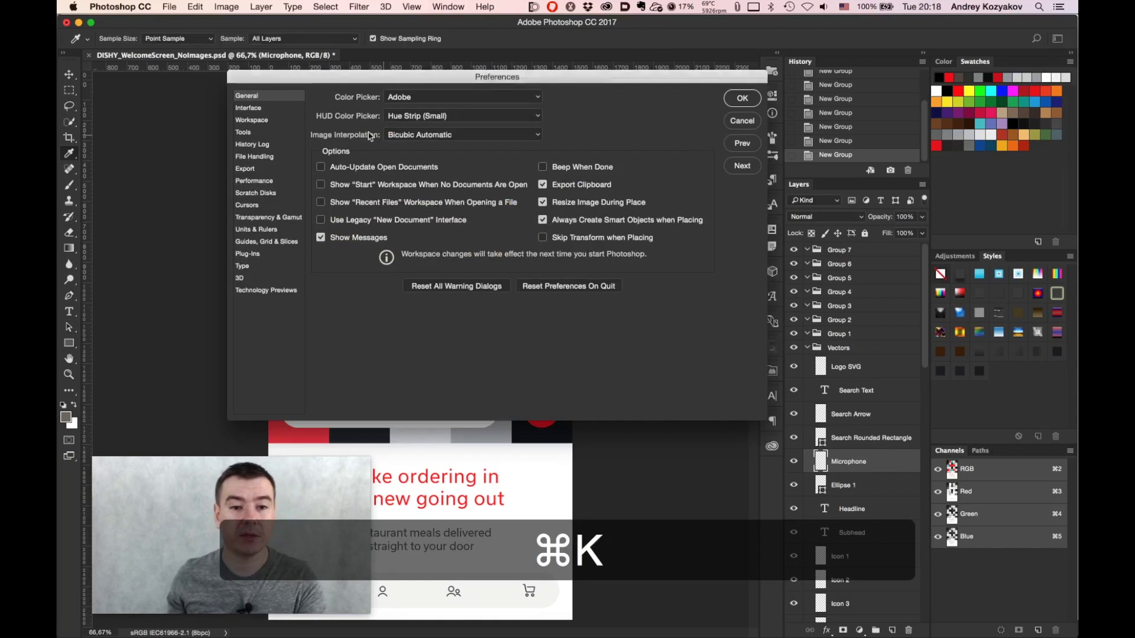
{"action": "left_click", "coordinate": [248, 108]}
{"action": "left_click", "coordinate": [559, 115]}
{"action": "left_click", "coordinate": [547, 123]}
{"action": "left_click", "coordinate": [744, 100]}
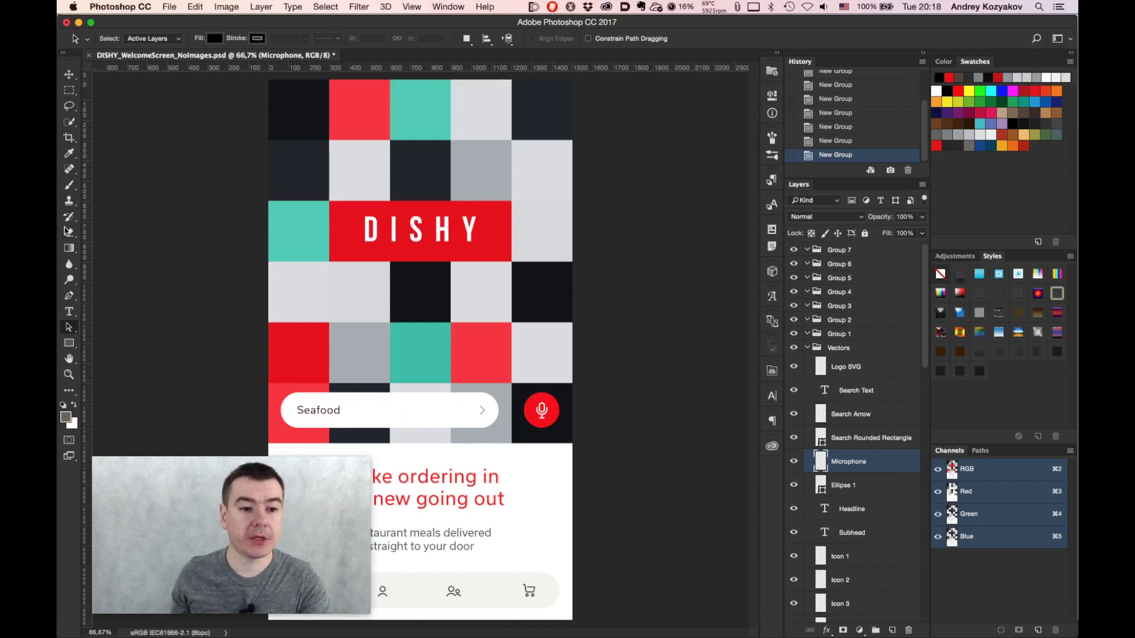
Hide and show the Microphone layer, and select the red circle path behind it on the Ellipse 1 layer
{"action": "left_click", "coordinate": [545, 414]}
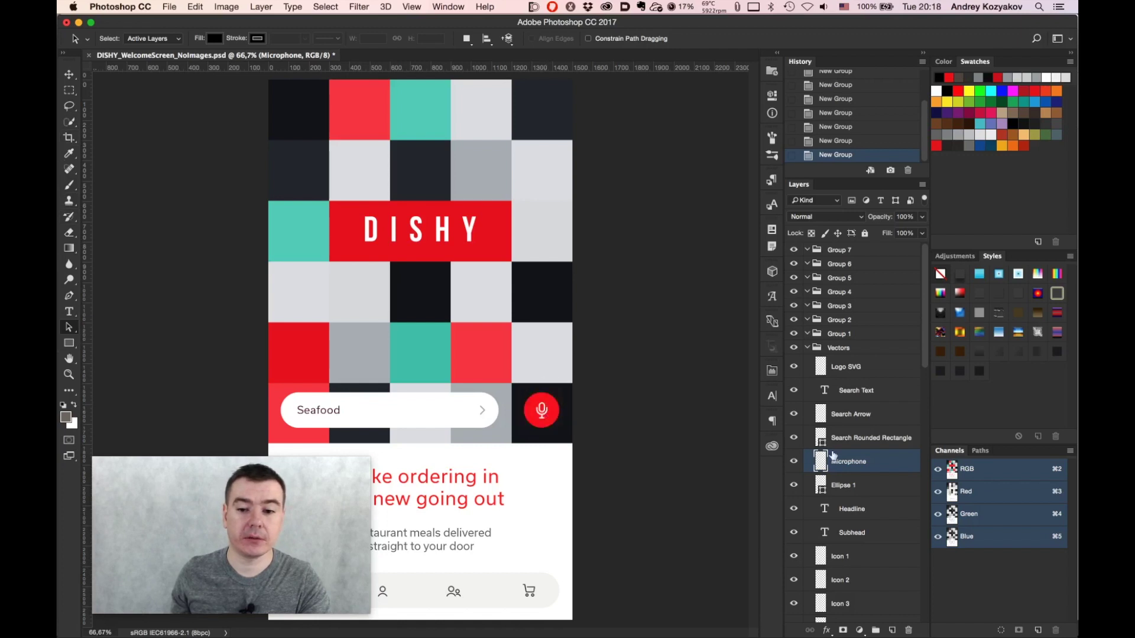
{"action": "left_click", "coordinate": [795, 464]}
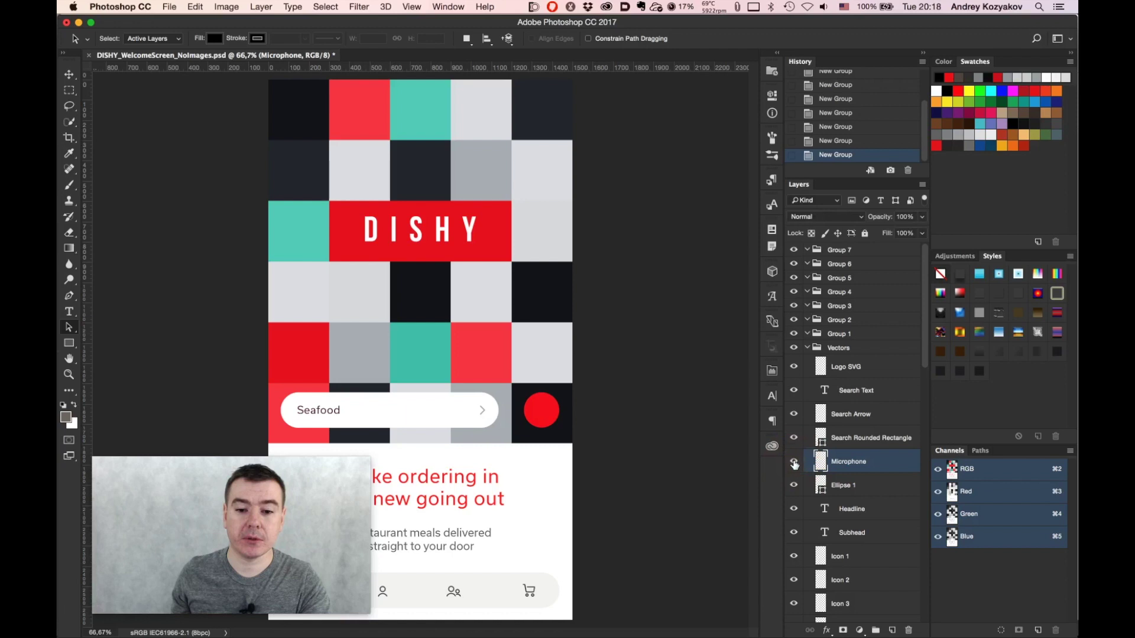
{"action": "left_click", "coordinate": [795, 464]}
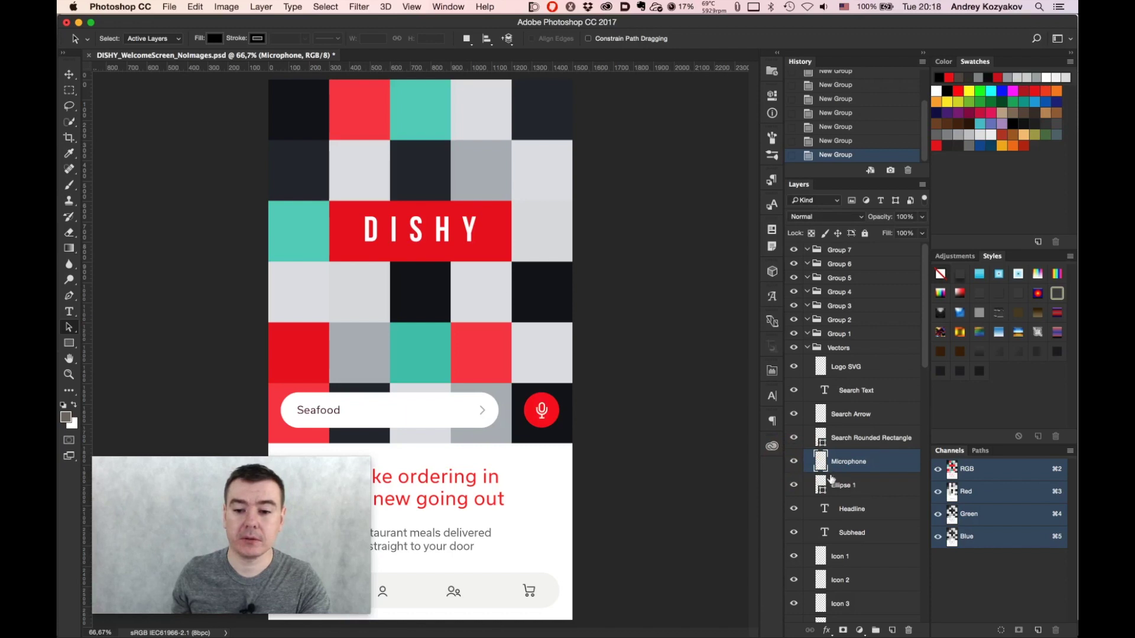
{"action": "left_click", "coordinate": [846, 486]}
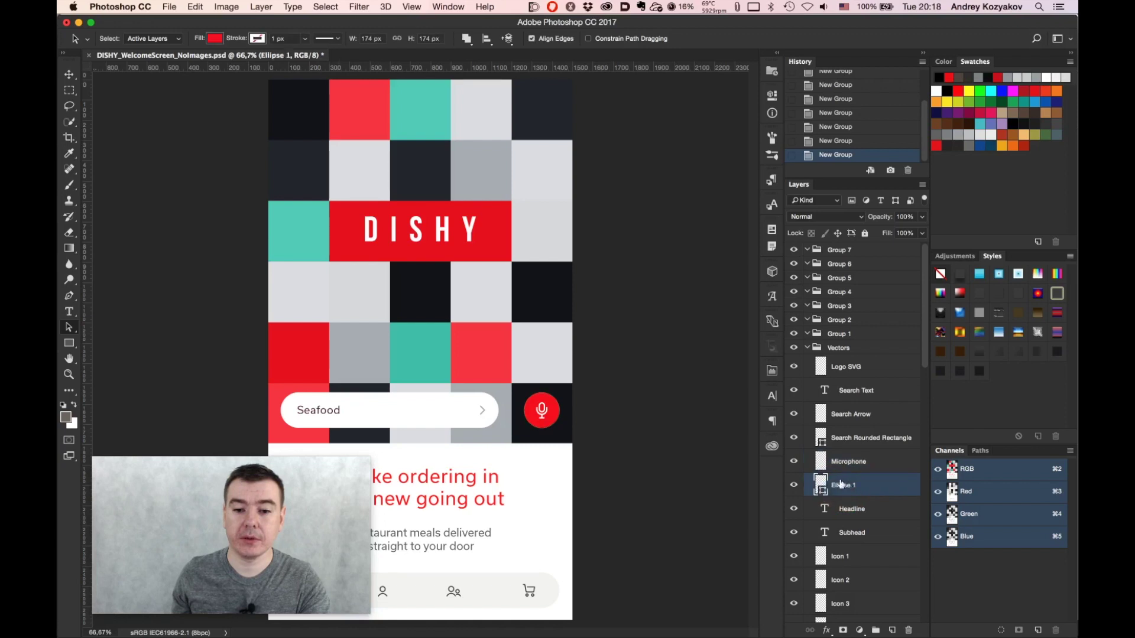
{"action": "left_click", "coordinate": [548, 424]}
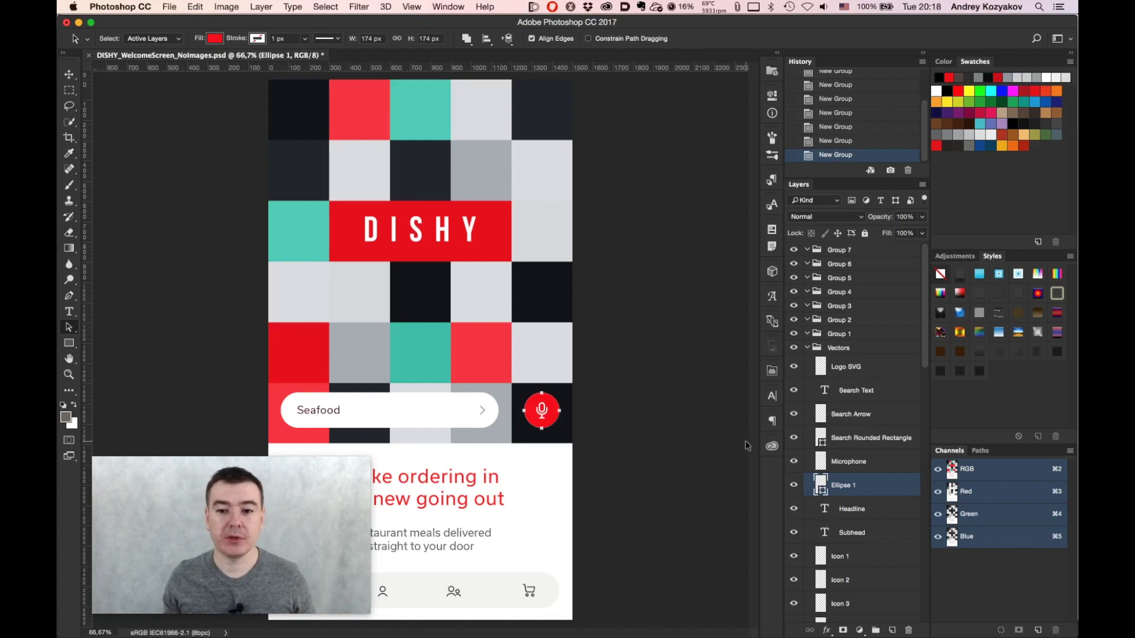
Search the app for "copy" and run Copy SVG on the Ellipse 1 layer
{"action": "left_click", "coordinate": [920, 186]}
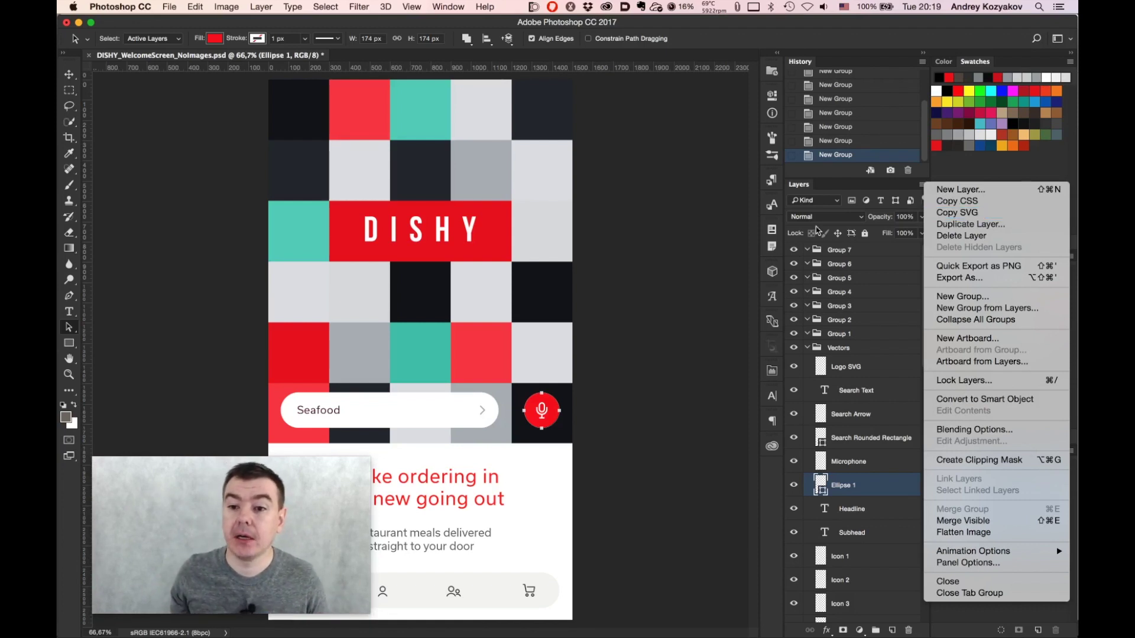
{"action": "left_click", "coordinate": [1039, 41]}
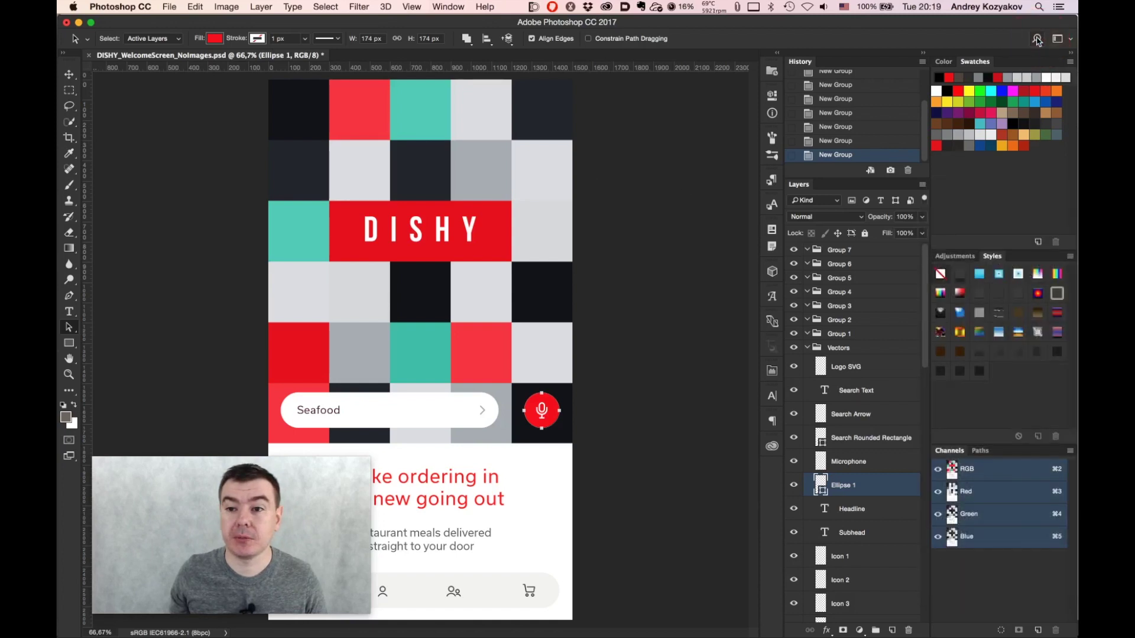
{"action": "left_click", "coordinate": [1038, 41]}
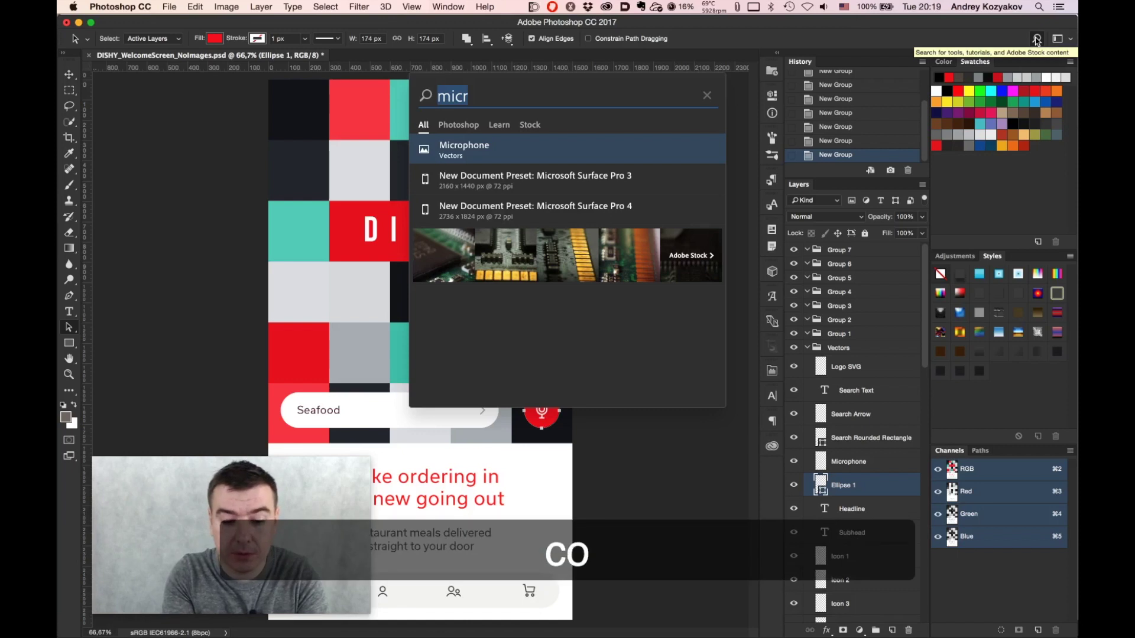
{"action": "type", "text": "copy"}
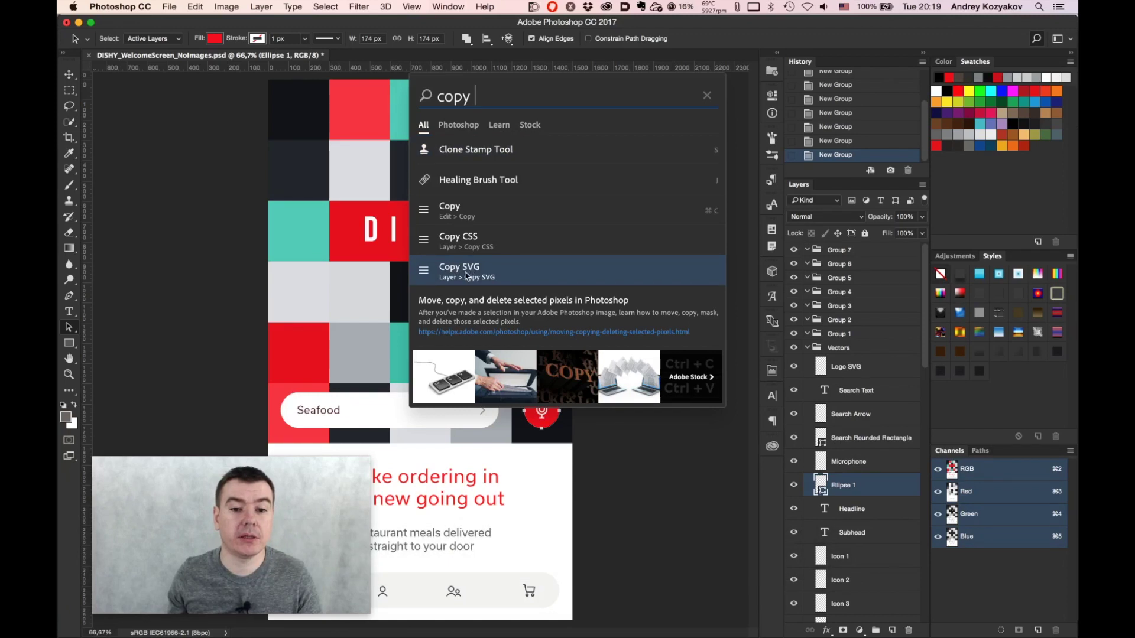
{"action": "left_click", "coordinate": [491, 273]}
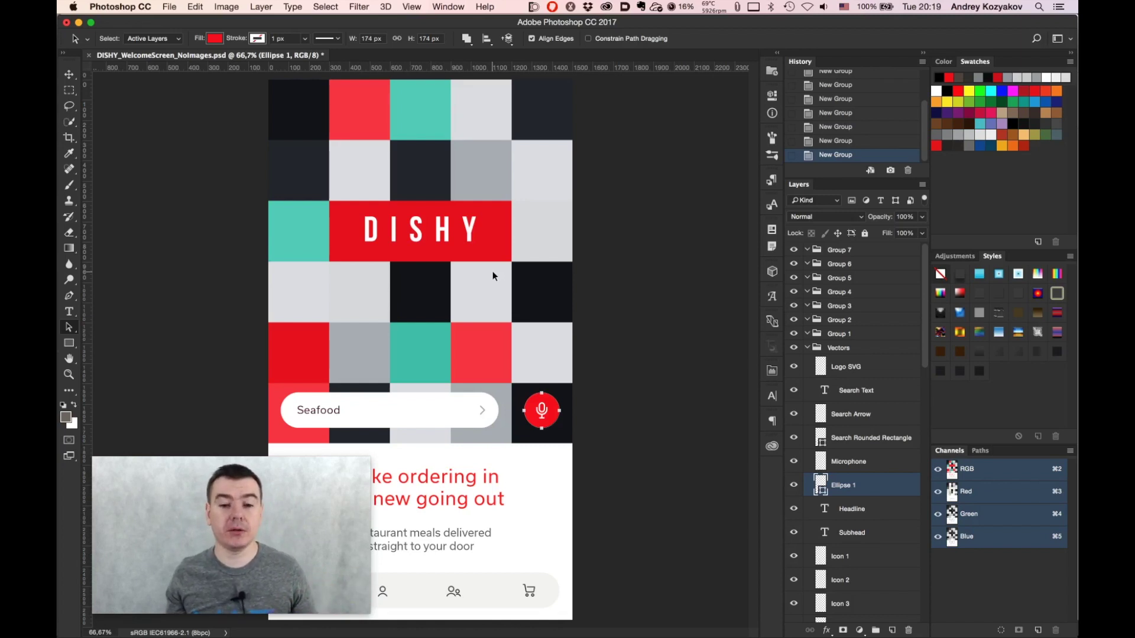
Try to paste the copied SVG into the document with the circle's path deselected and selected, and clear the path selection
{"action": "left_click", "coordinate": [580, 234]}
{"action": "key", "text": "super+v"}
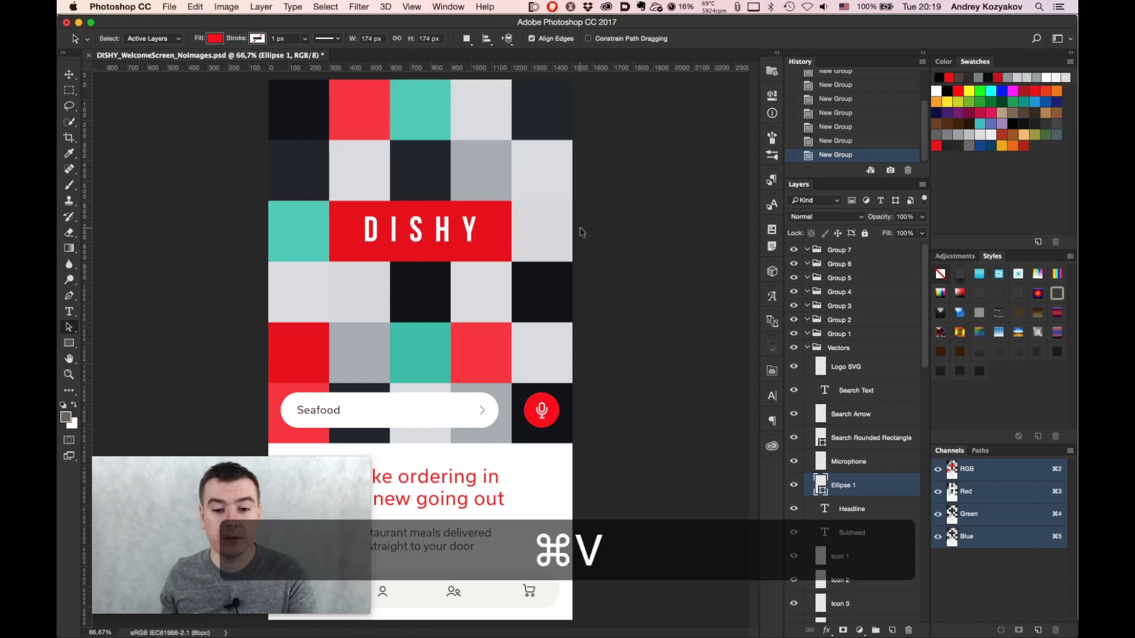
{"action": "left_click", "coordinate": [552, 408]}
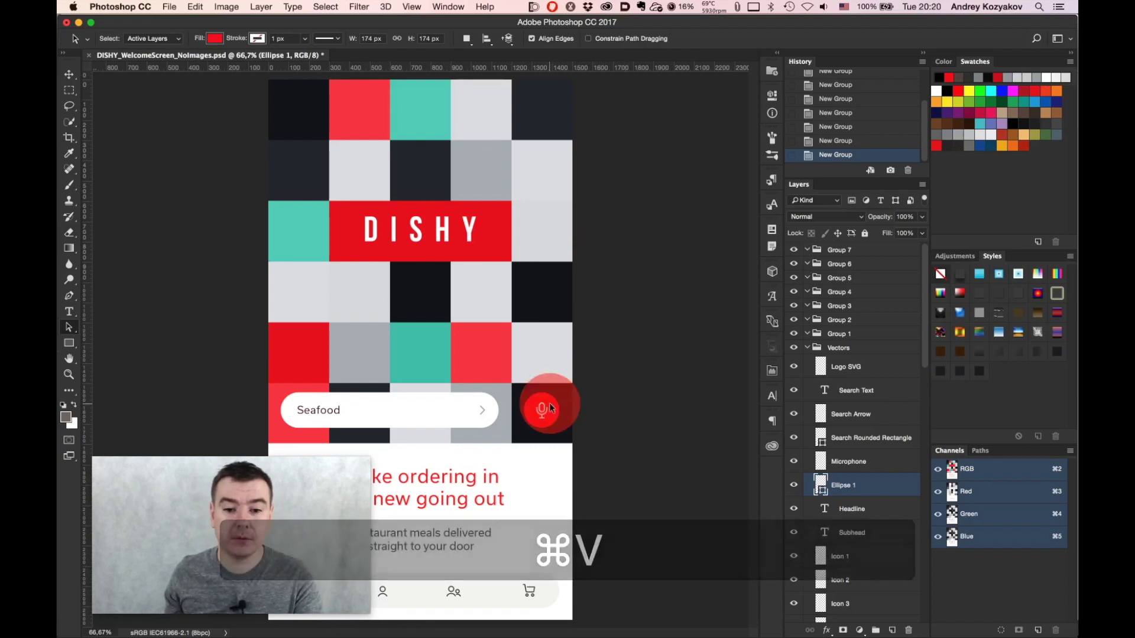
{"action": "key", "text": "super+v"}
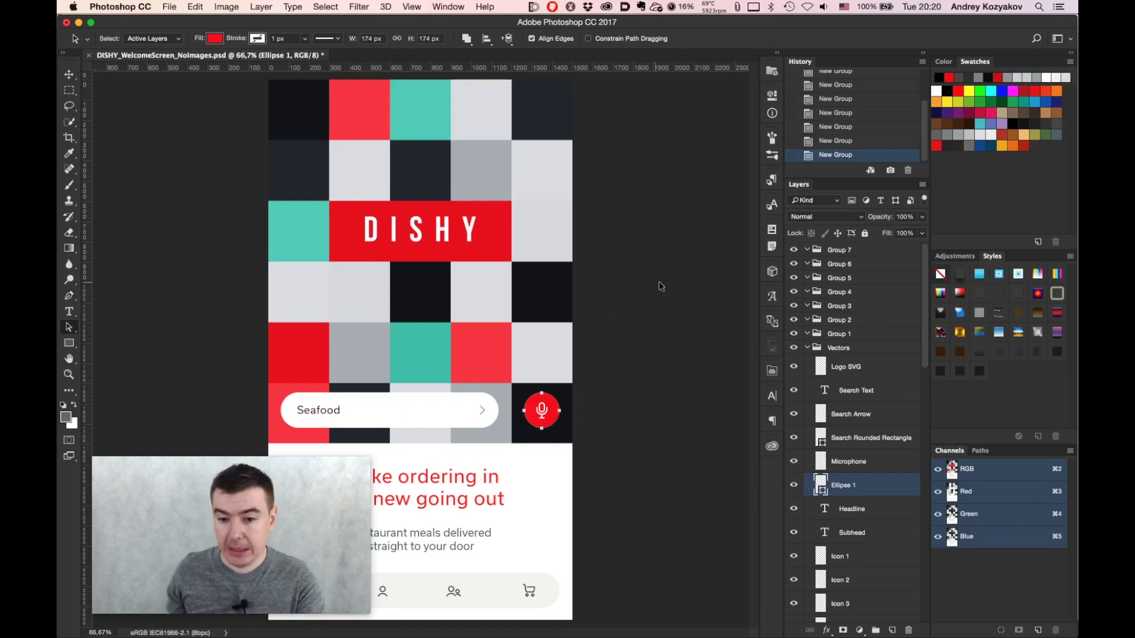
{"action": "left_click", "coordinate": [581, 289]}
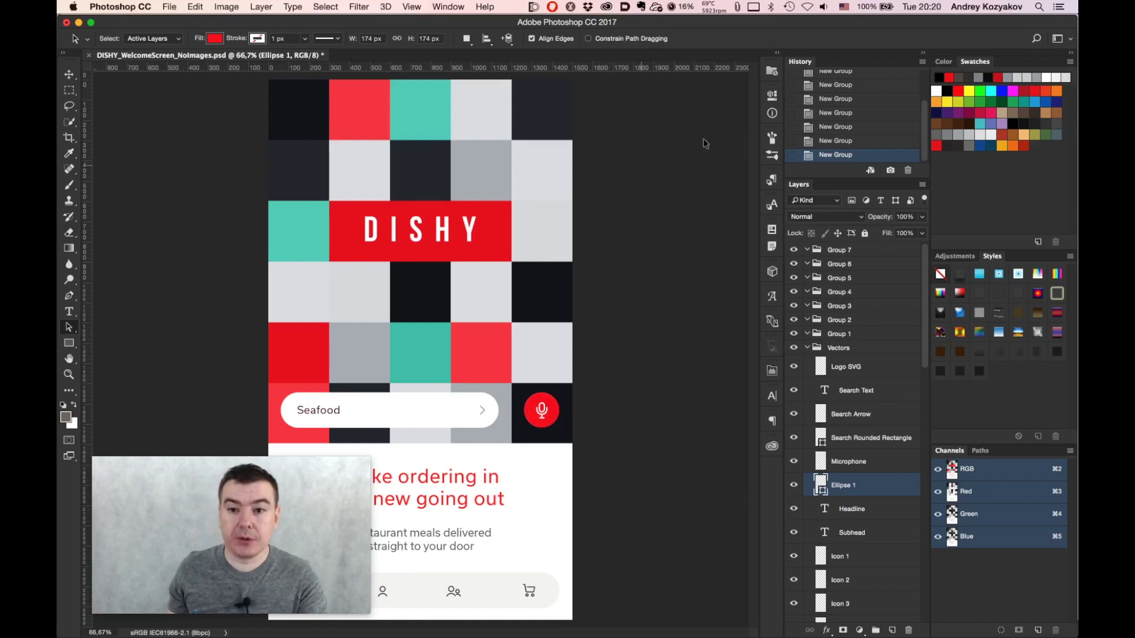
Search the app for "panora" and run the Photomerge command
{"action": "left_click", "coordinate": [1039, 38]}
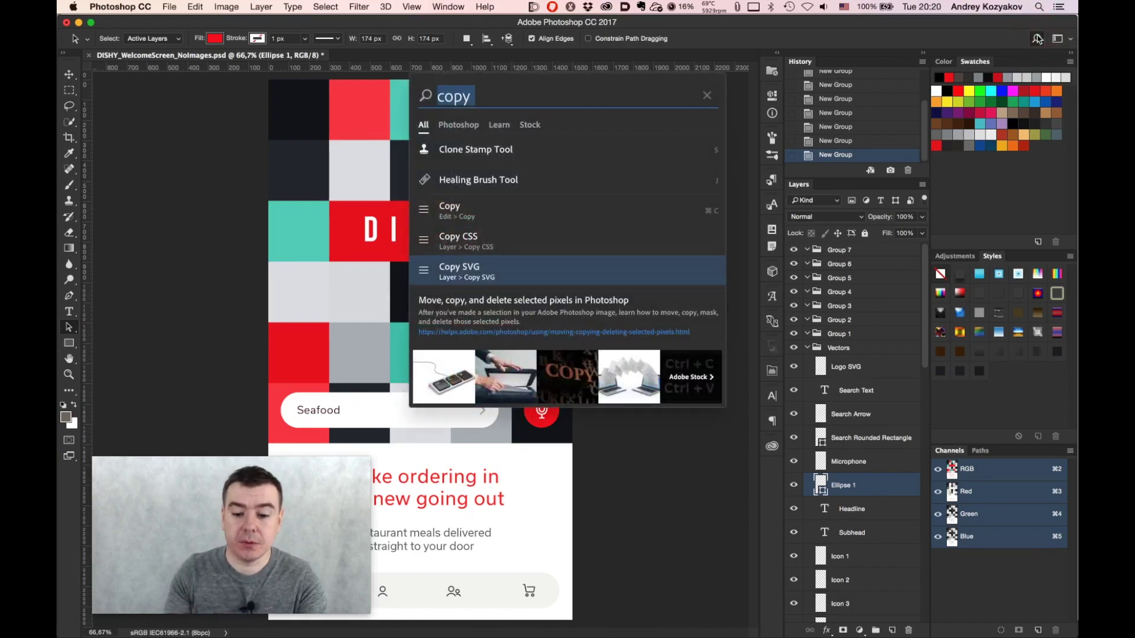
{"action": "type", "text": "pano"}
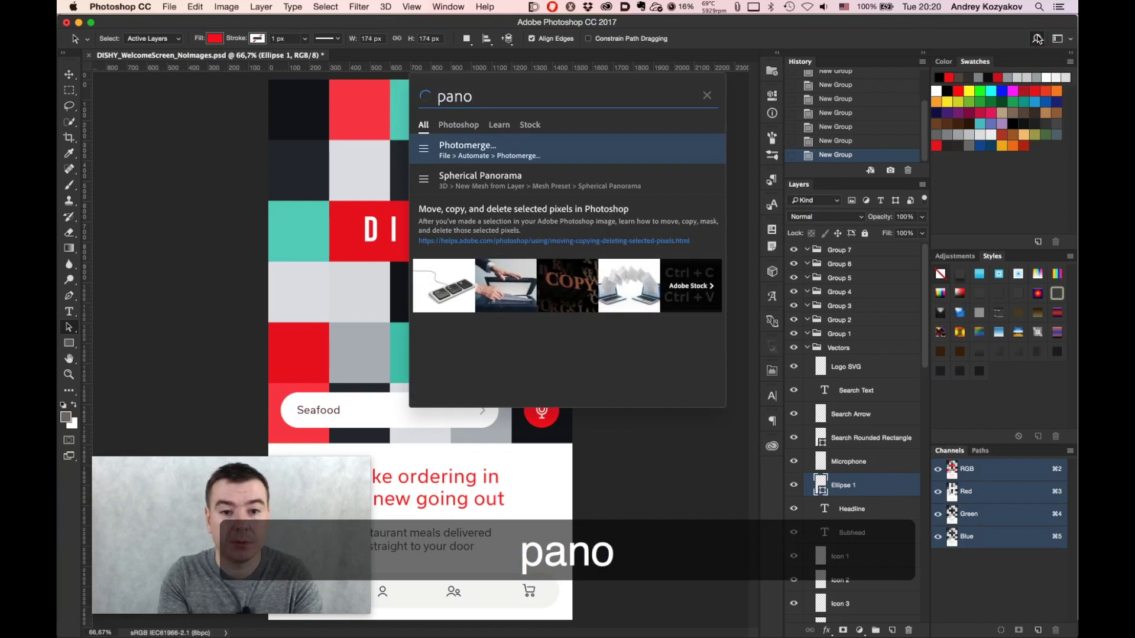
{"action": "type", "text": "ra"}
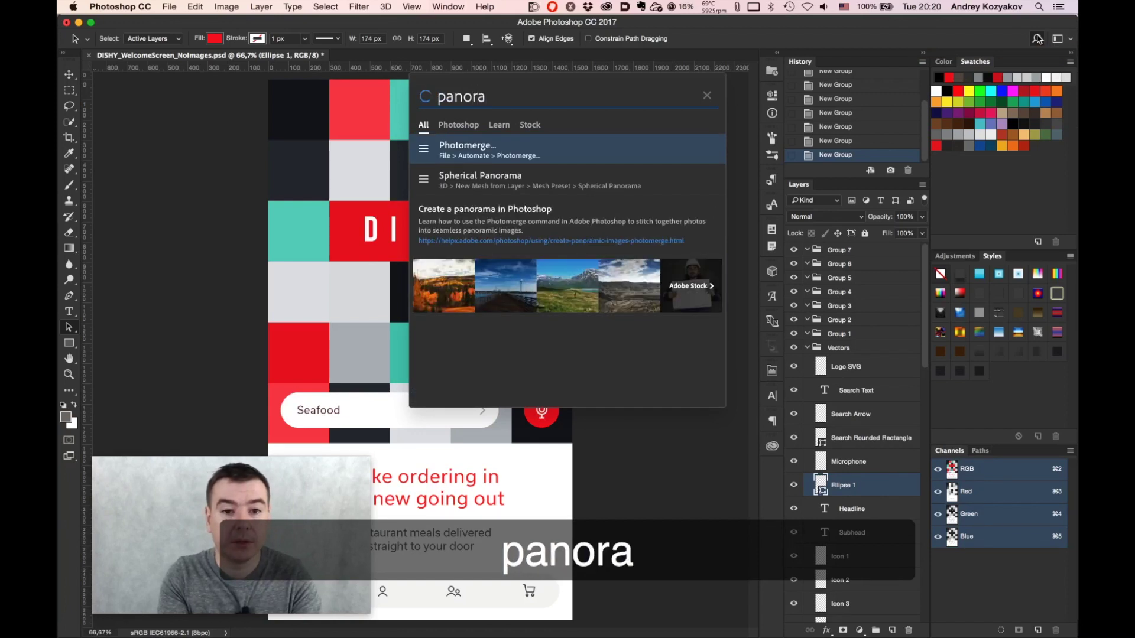
{"action": "key", "text": "Down"}
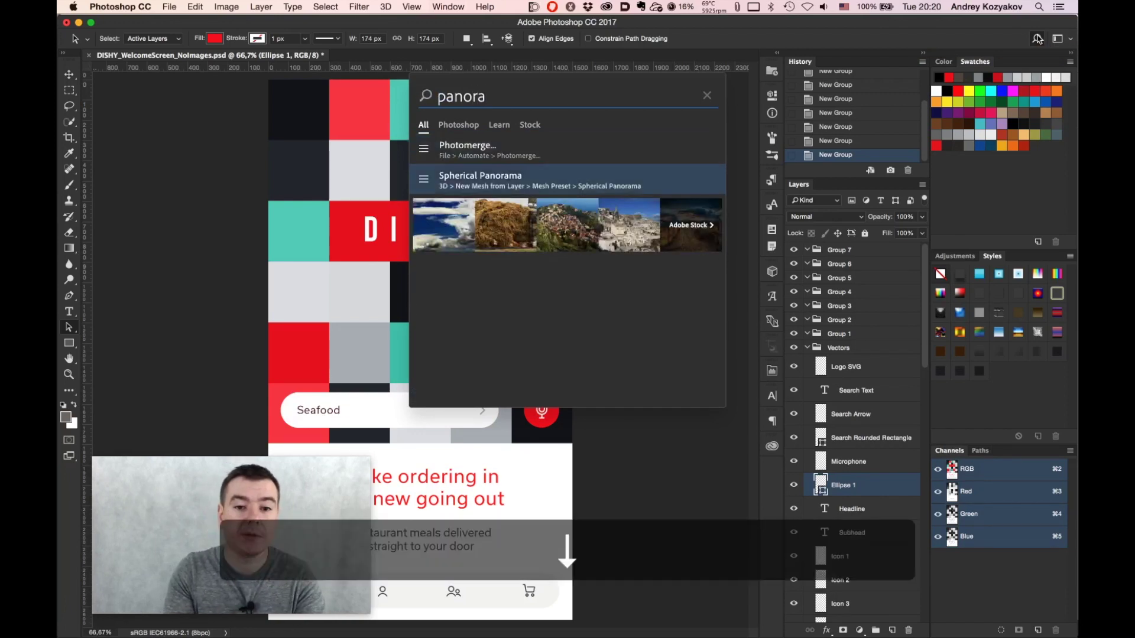
{"action": "key", "text": "Up"}
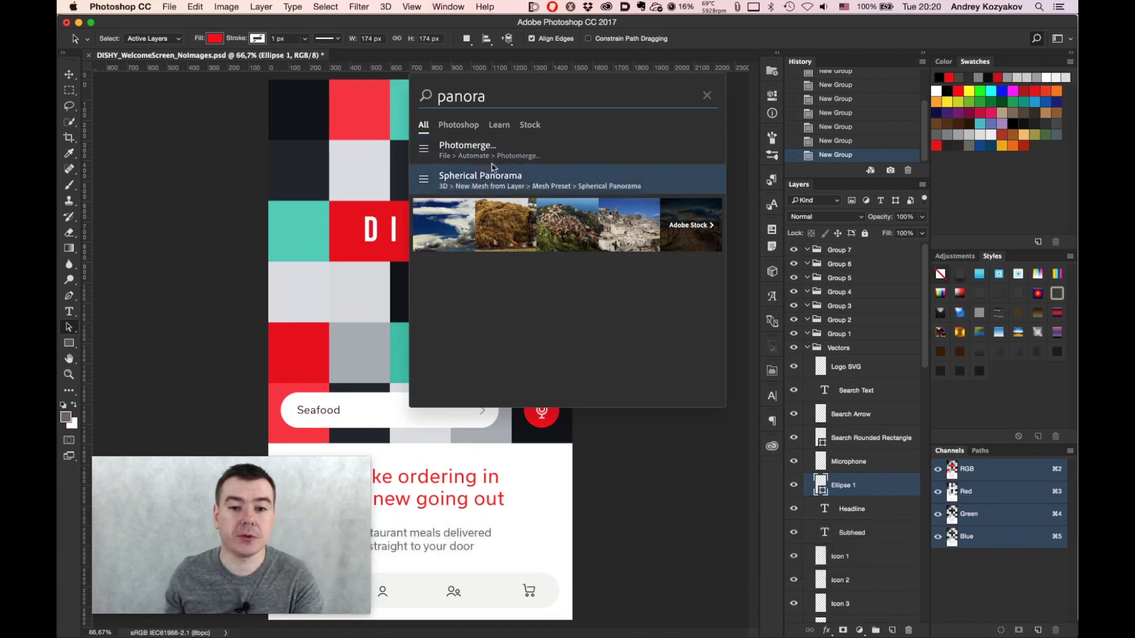
{"action": "left_click", "coordinate": [523, 148]}
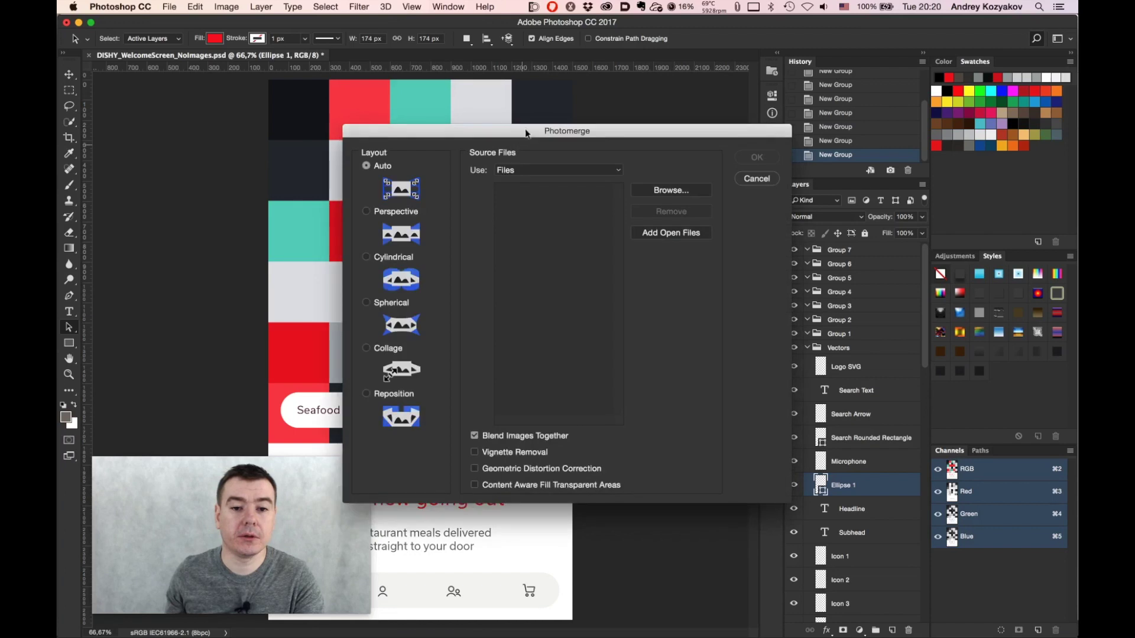
Load SingaporePano_1.jpg through SingaporePano_4.jpg from the UniversalSearch assets folder and merge them into a panorama with the Auto layout
{"action": "left_click", "coordinate": [683, 193]}
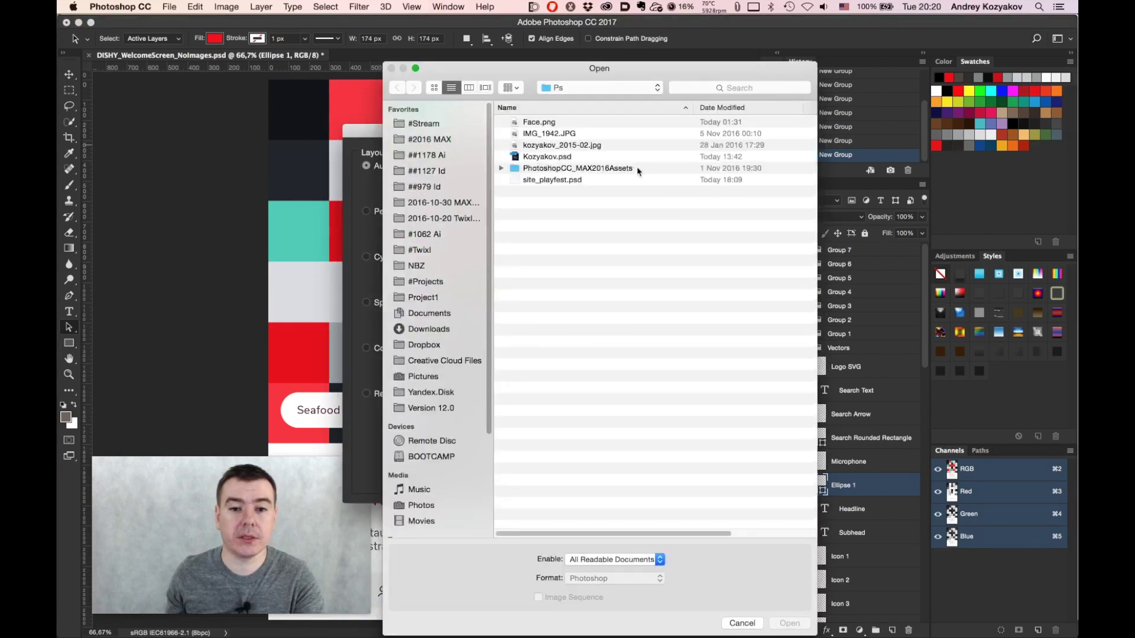
{"action": "double_click", "coordinate": [565, 169]}
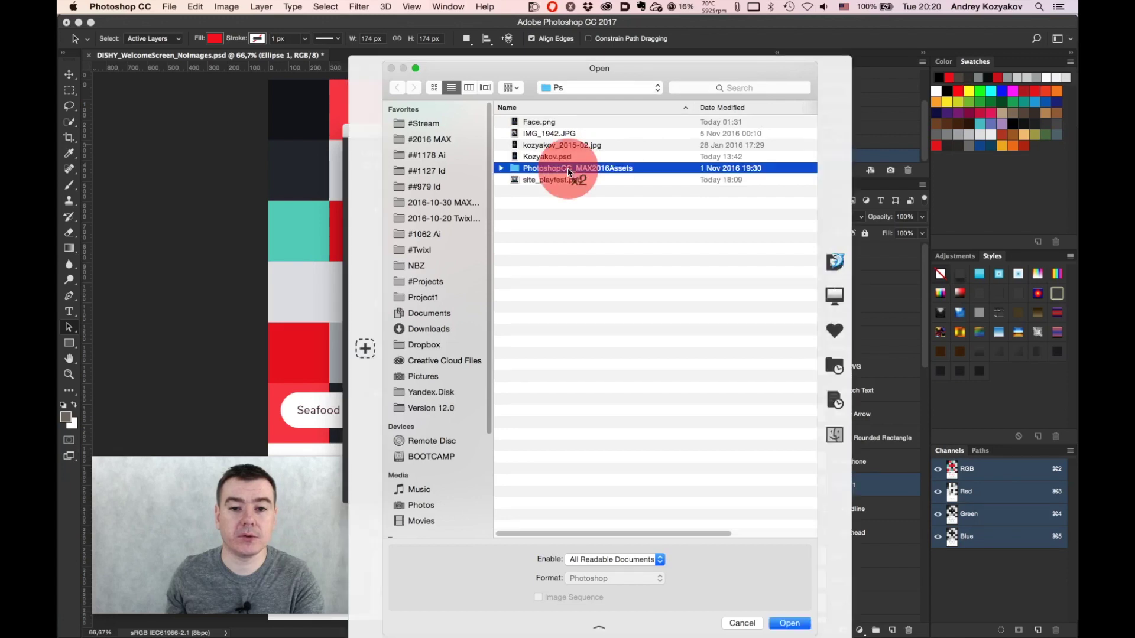
{"action": "double_click", "coordinate": [565, 157]}
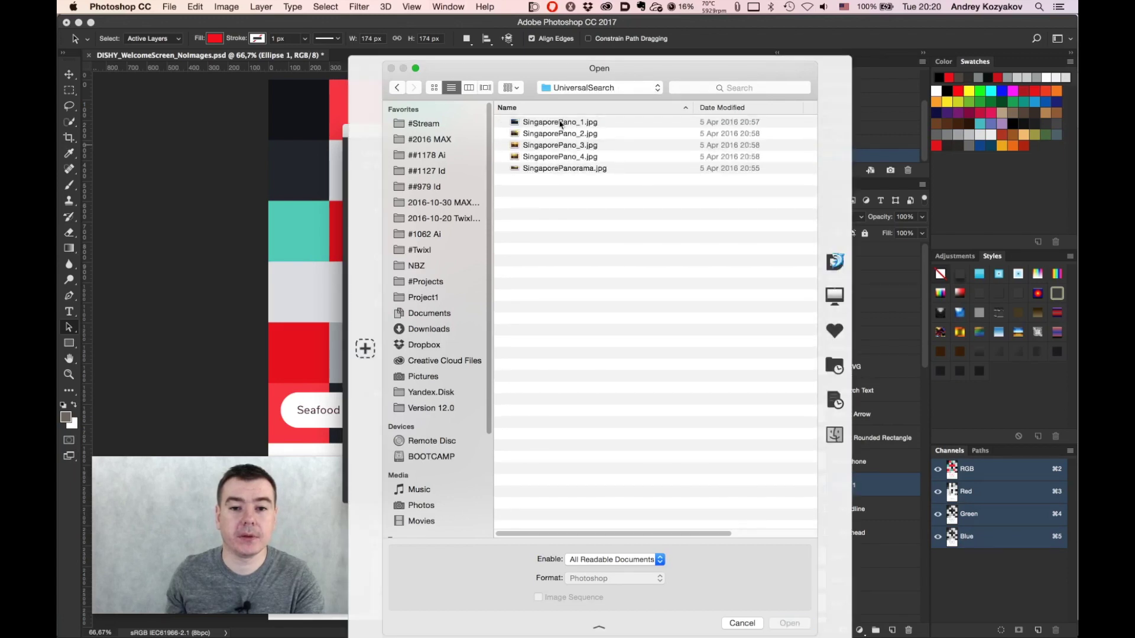
{"action": "left_click", "coordinate": [563, 123]}
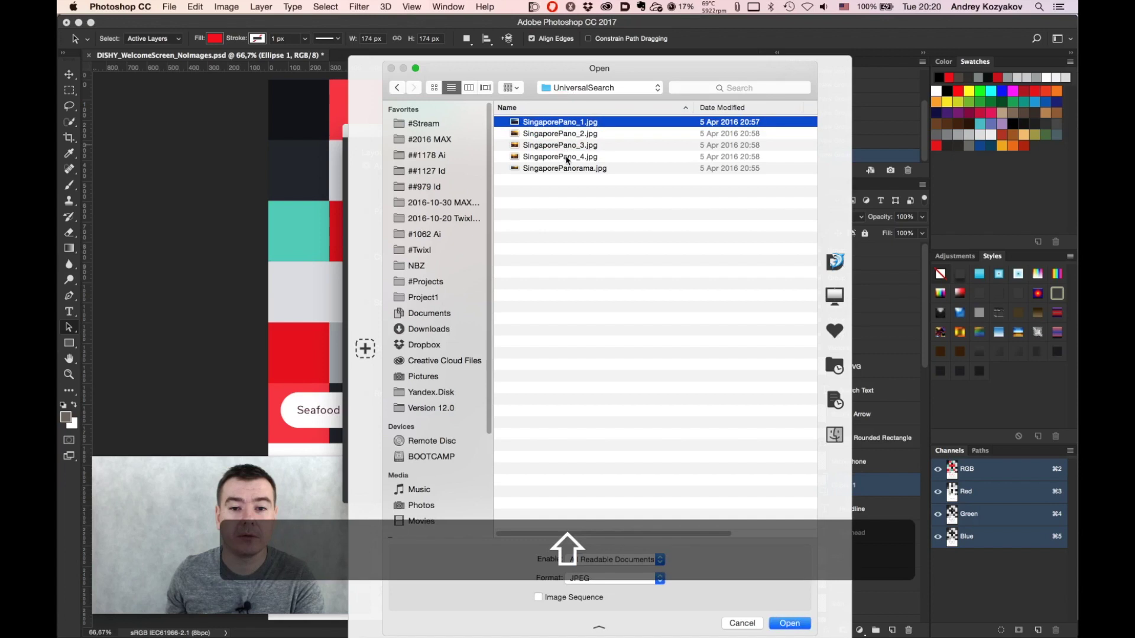
{"action": "left_click", "coordinate": [567, 157], "text": "shift"}
{"action": "left_click", "coordinate": [790, 623]}
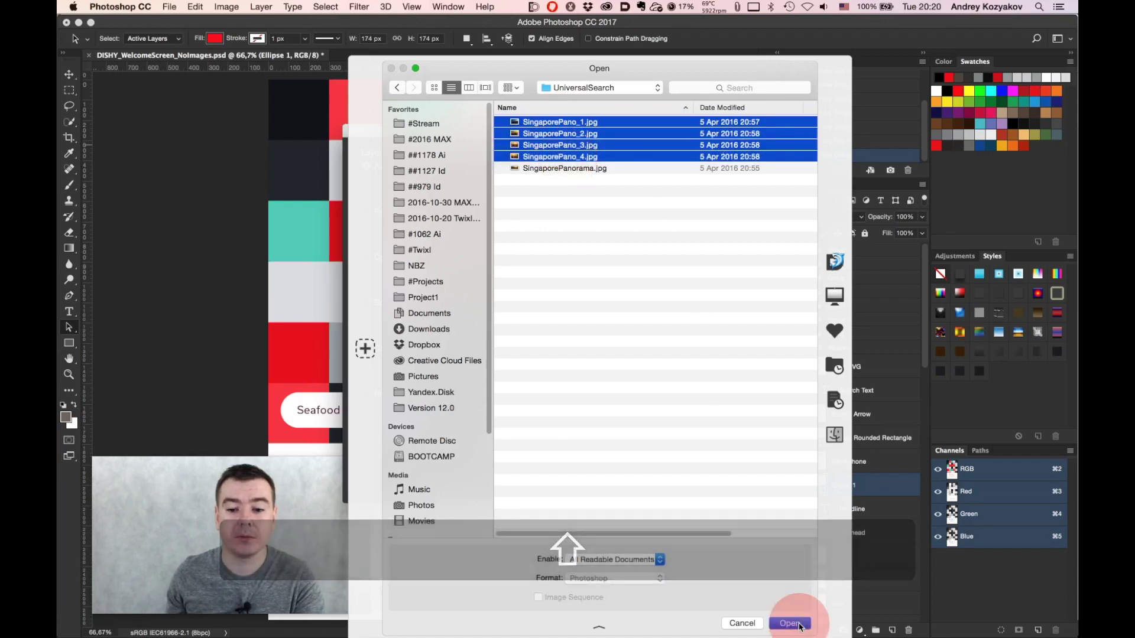
{"action": "left_click", "coordinate": [757, 157]}
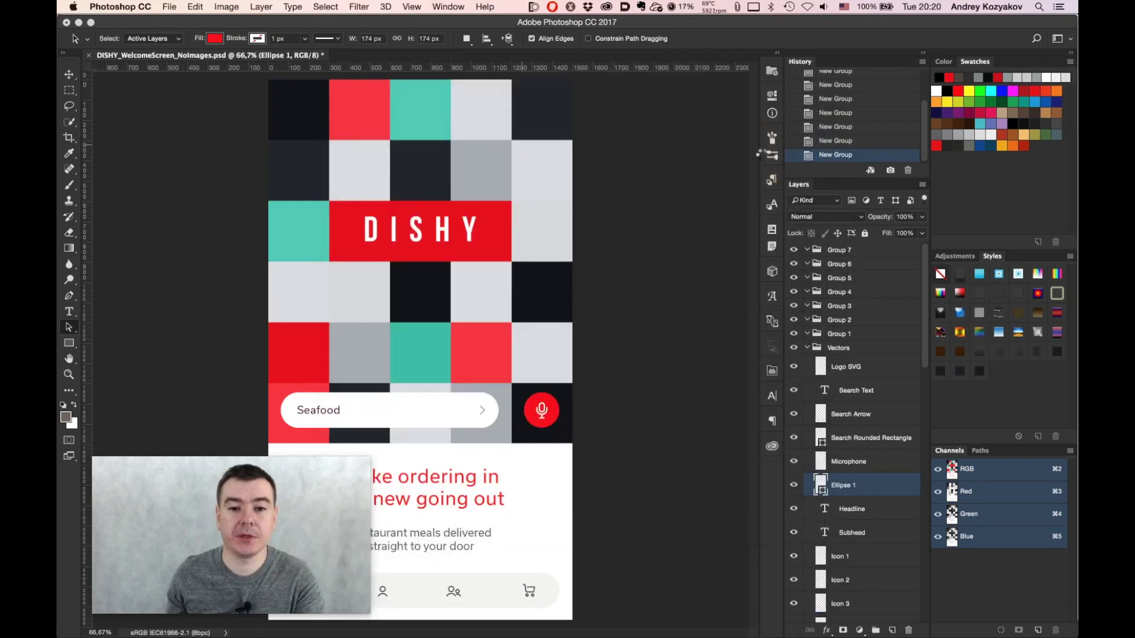
{"action": "key", "text": "super+Tab"}
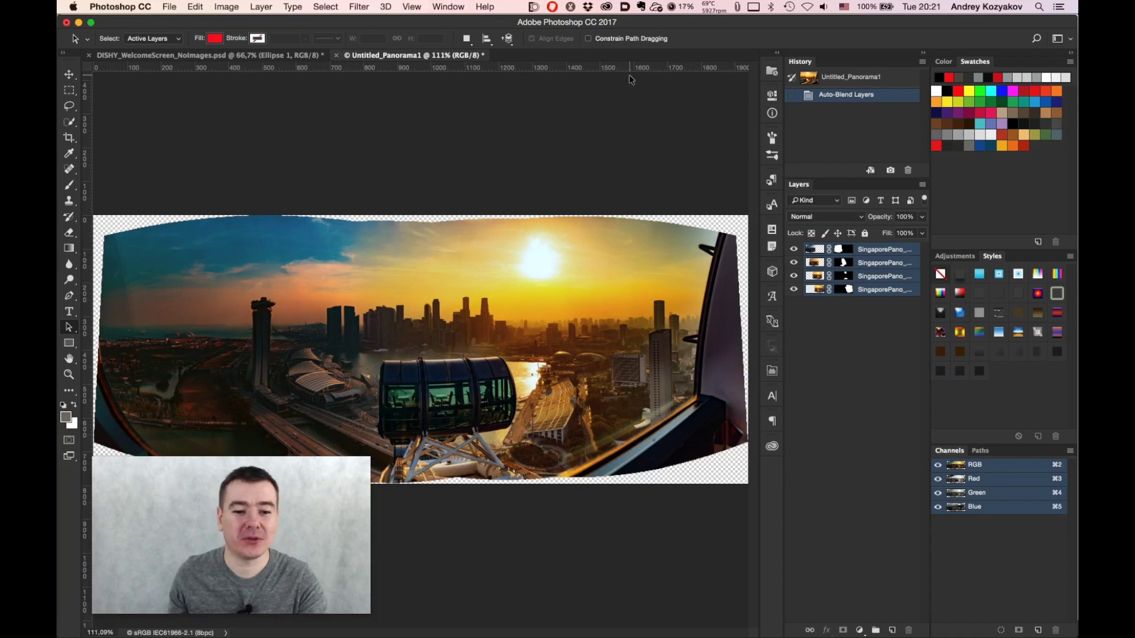
Search the app for "crop" and activate the Perspective Crop Tool
{"action": "left_click", "coordinate": [1037, 39]}
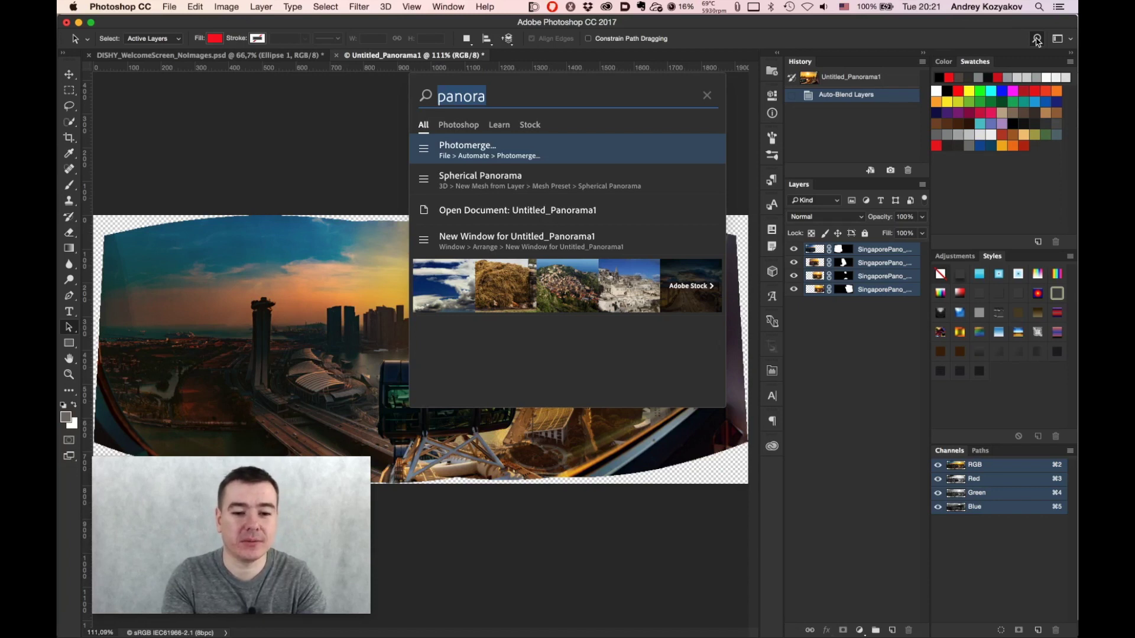
{"action": "type", "text": "crop"}
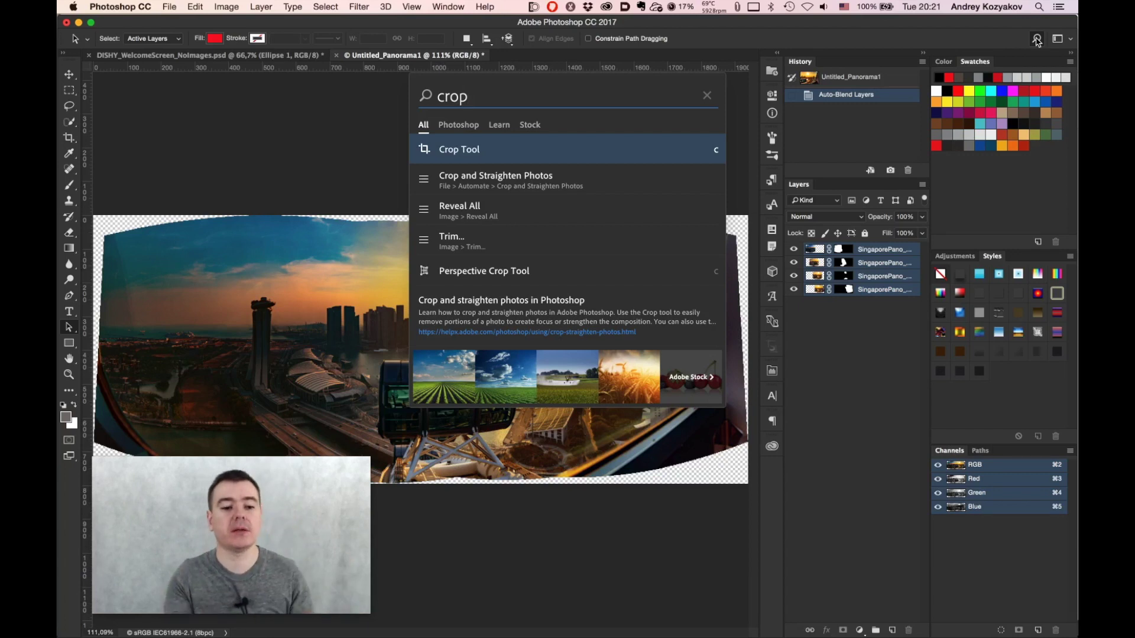
{"action": "key", "text": "Down"}
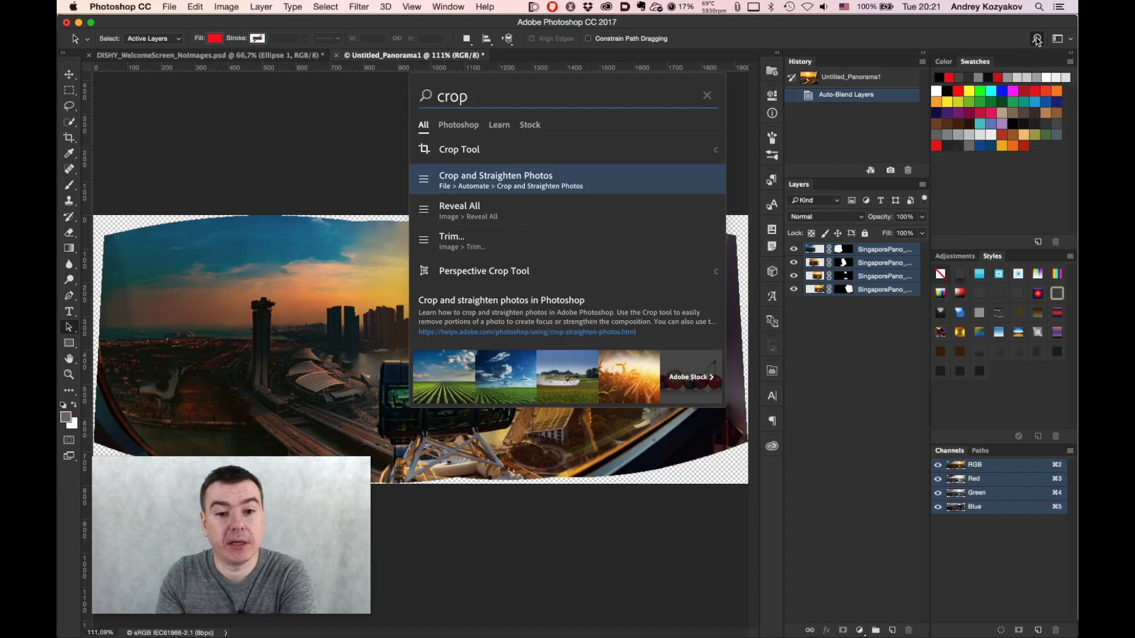
{"action": "key", "text": "Down"}
{"action": "key", "text": "Down"}
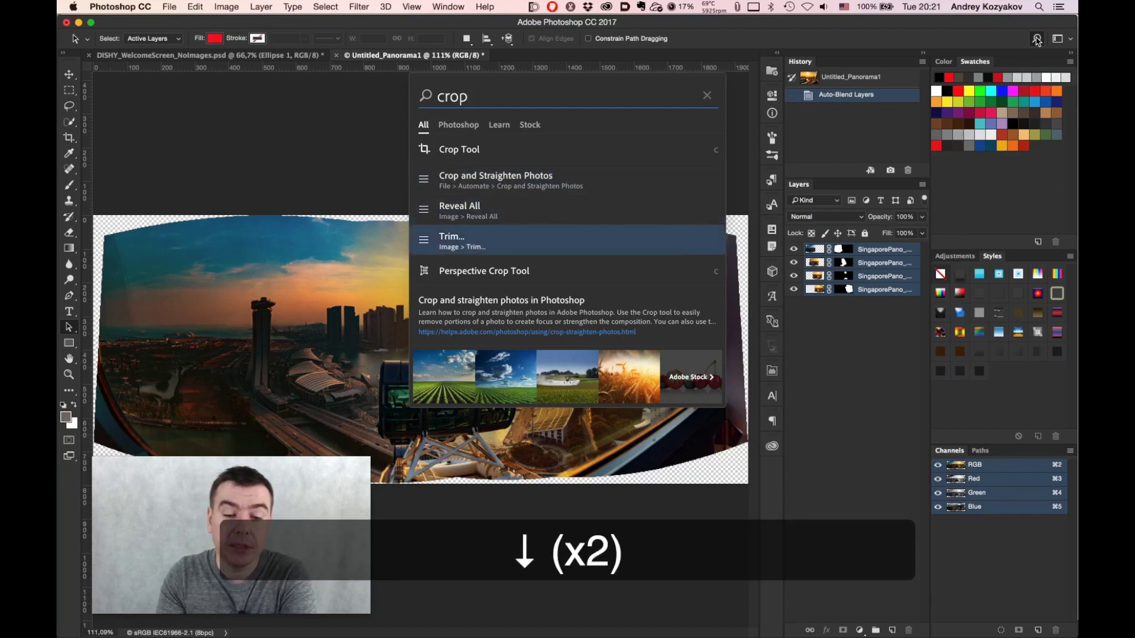
{"action": "key", "text": "Down"}
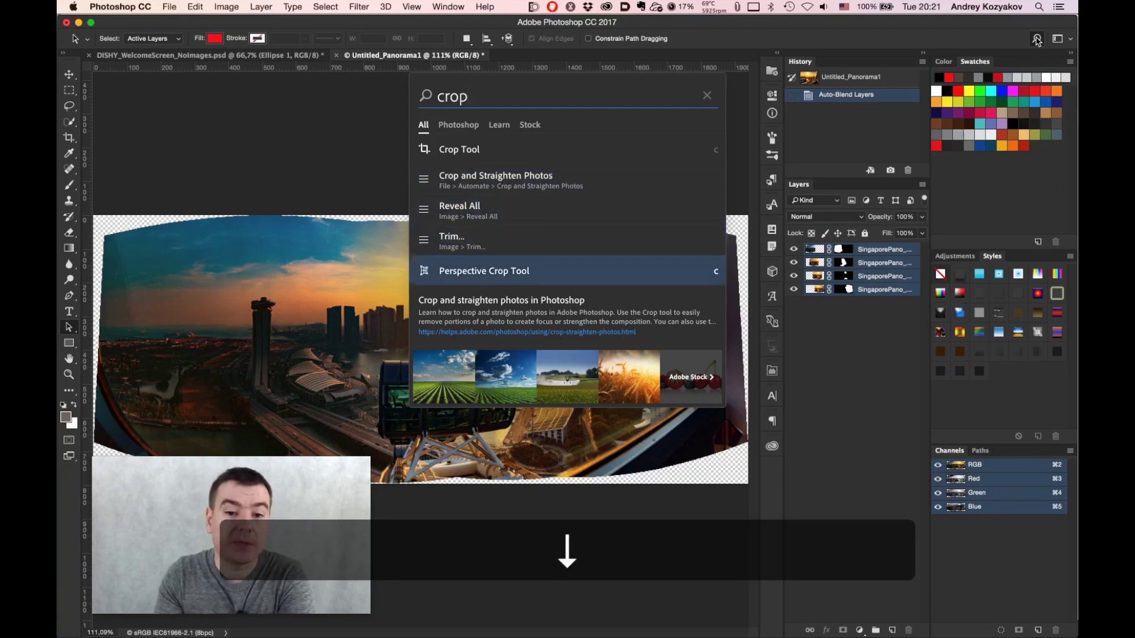
{"action": "key", "text": "Return"}
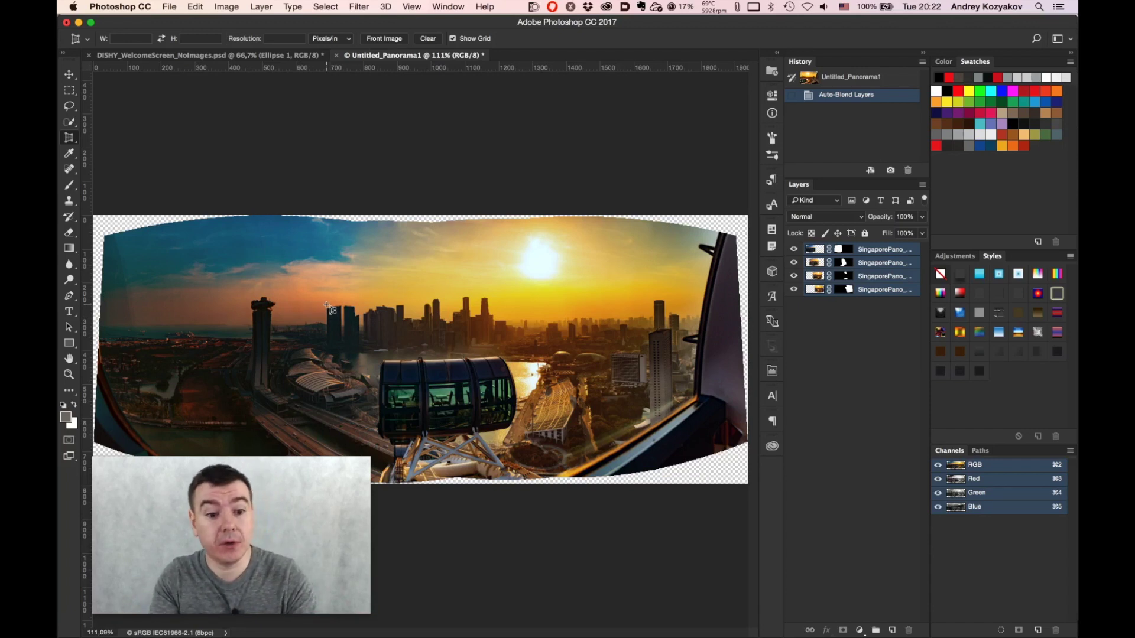
Start a new document and look through the recent presets and Adobe Stock templates
{"action": "key", "text": "super+Tab"}
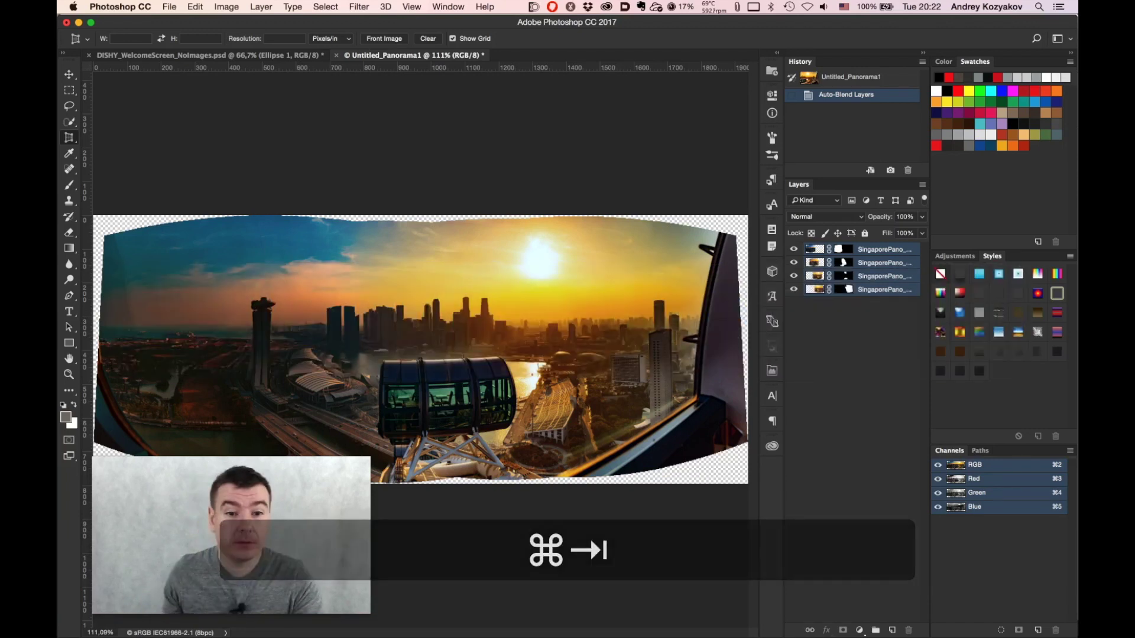
{"action": "key", "text": "super+n"}
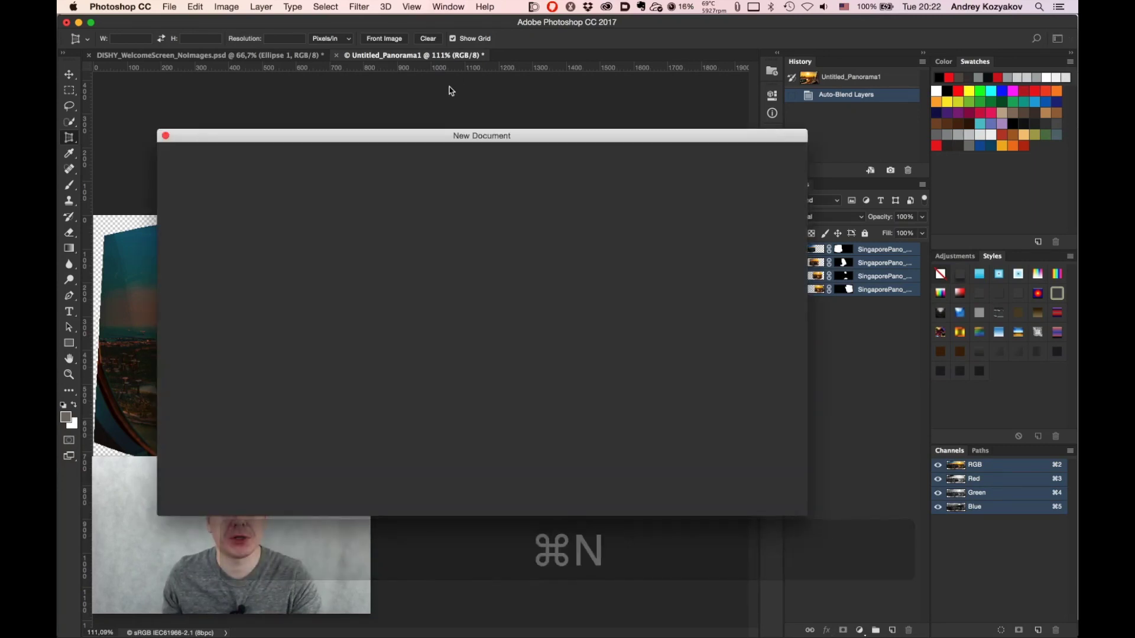
{"action": "left_click_drag", "start_coordinate": [461, 141], "coordinate": [478, 107]}
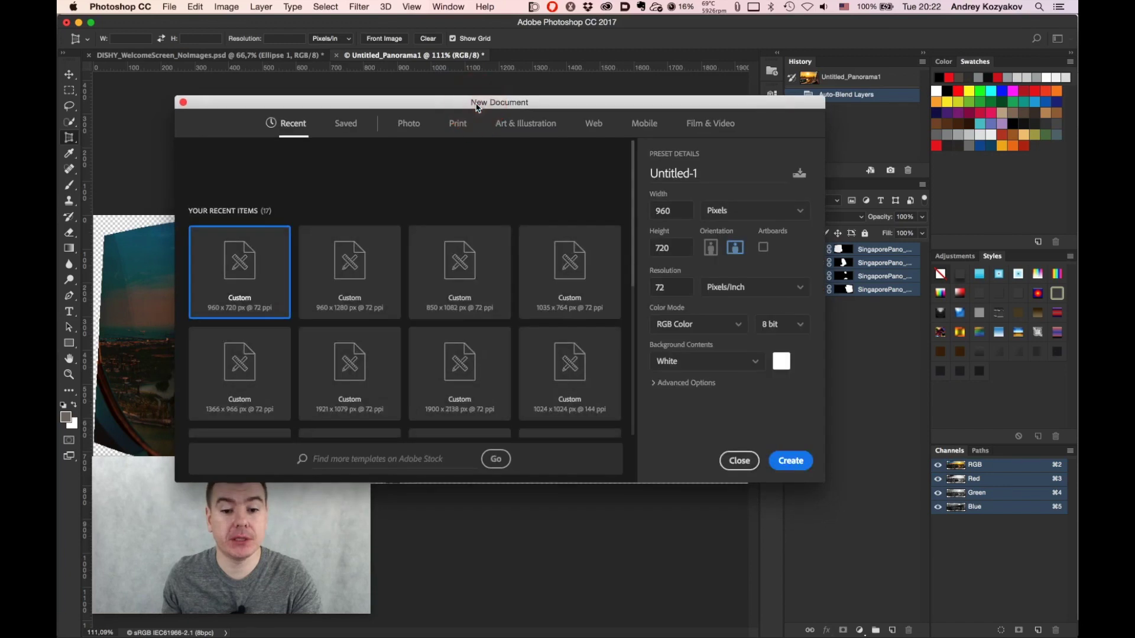
{"action": "scroll", "coordinate": [401, 319], "scroll_direction": "down", "scroll_amount": 5}
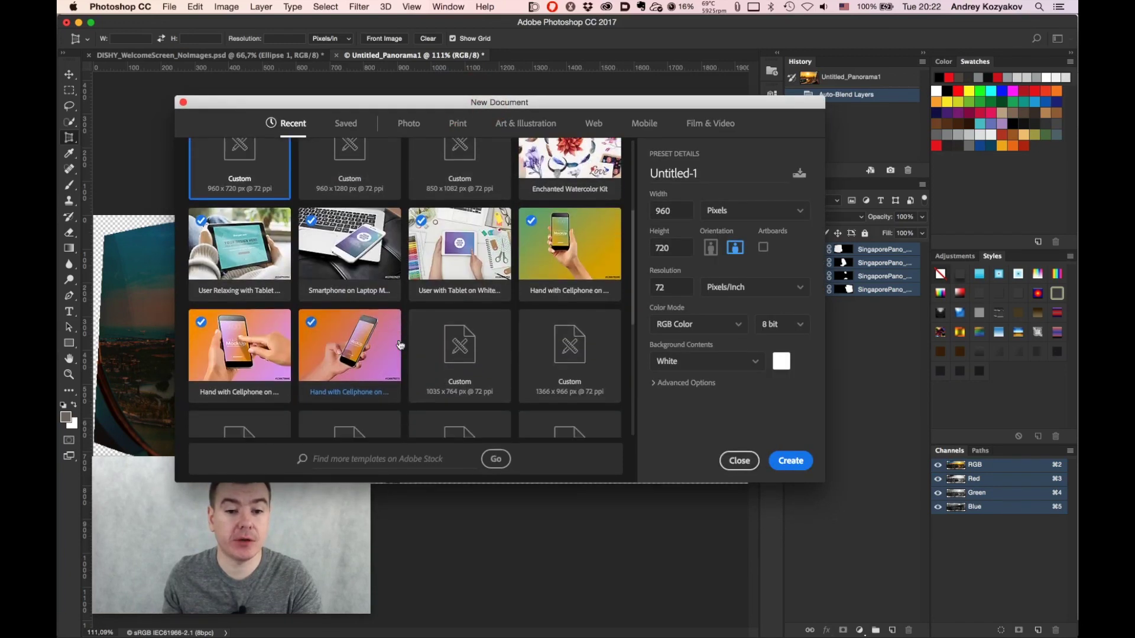
{"action": "scroll", "coordinate": [400, 345], "scroll_direction": "down", "scroll_amount": 3}
{"action": "scroll", "coordinate": [401, 346], "scroll_direction": "up", "scroll_amount": 3}
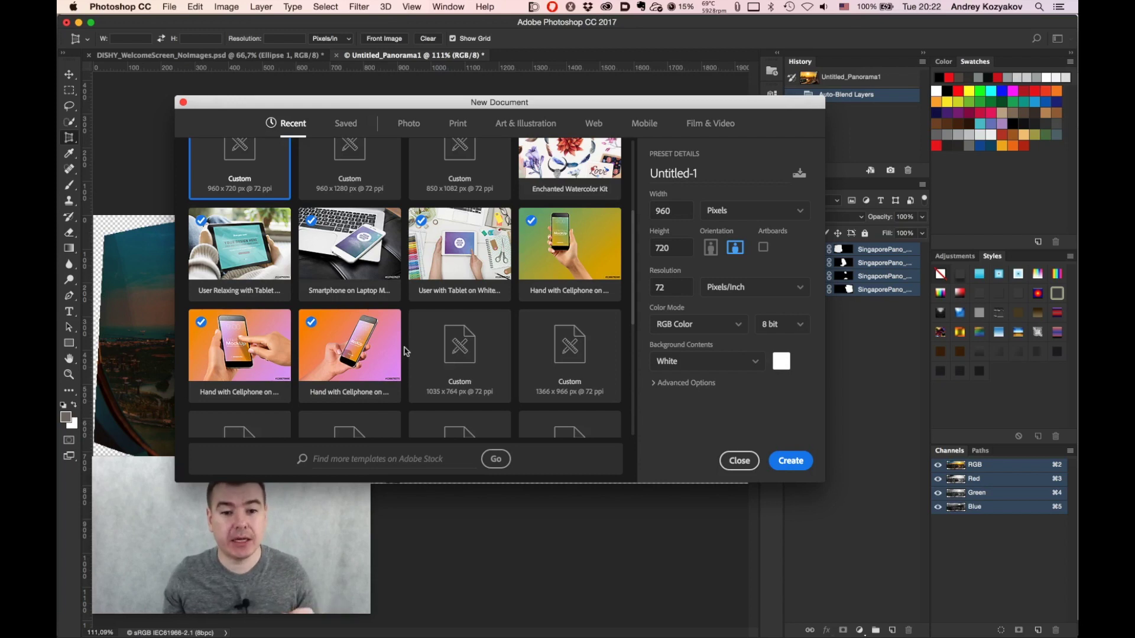
{"action": "scroll", "coordinate": [460, 355], "scroll_direction": "up", "scroll_amount": 1}
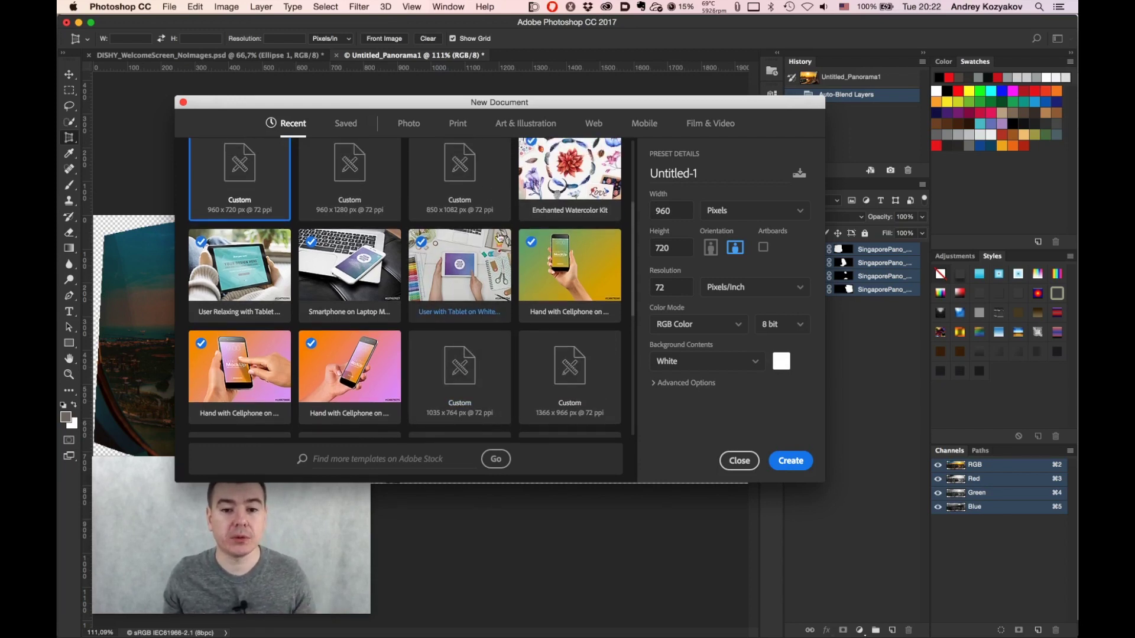
{"action": "scroll", "coordinate": [583, 213], "scroll_direction": "up", "scroll_amount": 2}
Preview the Enchanted Watercolor Kit template, look through its contents, and return to the recent items
{"action": "left_click", "coordinate": [583, 214]}
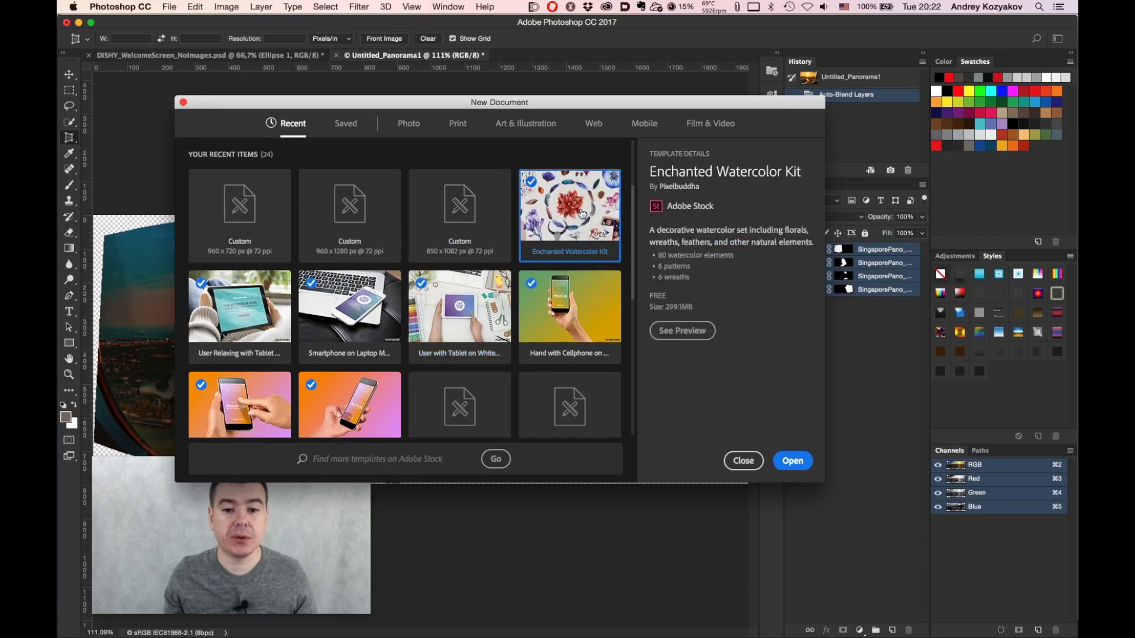
{"action": "left_click", "coordinate": [675, 331]}
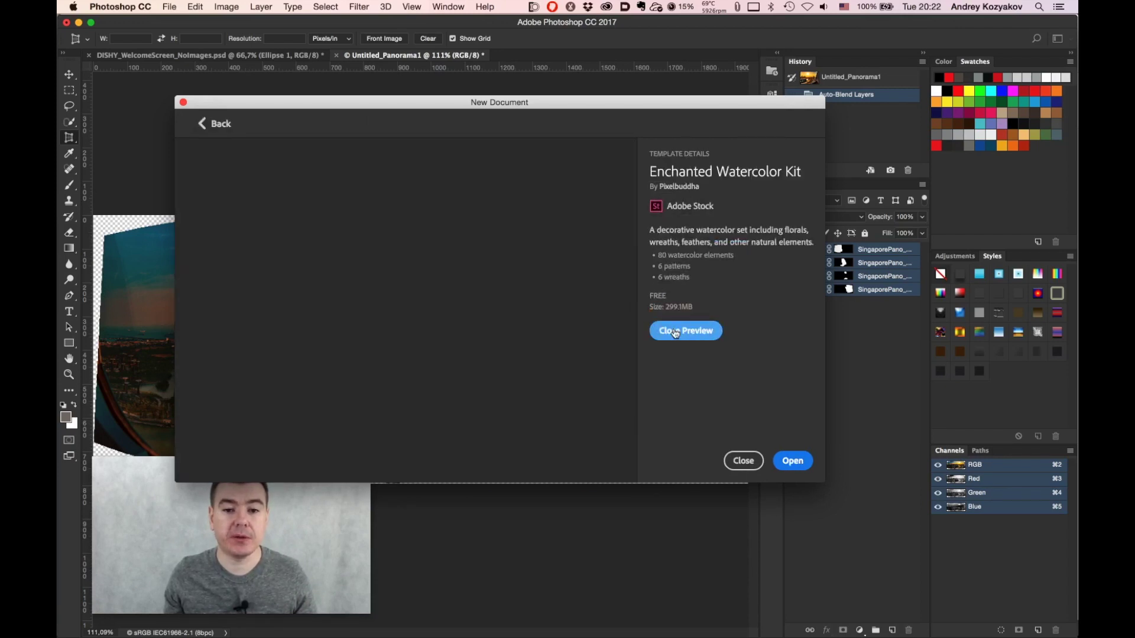
{"action": "scroll", "coordinate": [523, 331], "scroll_direction": "down", "scroll_amount": 5}
{"action": "scroll", "coordinate": [525, 336], "scroll_direction": "down", "scroll_amount": 5}
{"action": "scroll", "coordinate": [526, 337], "scroll_direction": "down", "scroll_amount": 5}
{"action": "scroll", "coordinate": [527, 332], "scroll_direction": "down", "scroll_amount": 5}
{"action": "scroll", "coordinate": [526, 334], "scroll_direction": "up", "scroll_amount": 10}
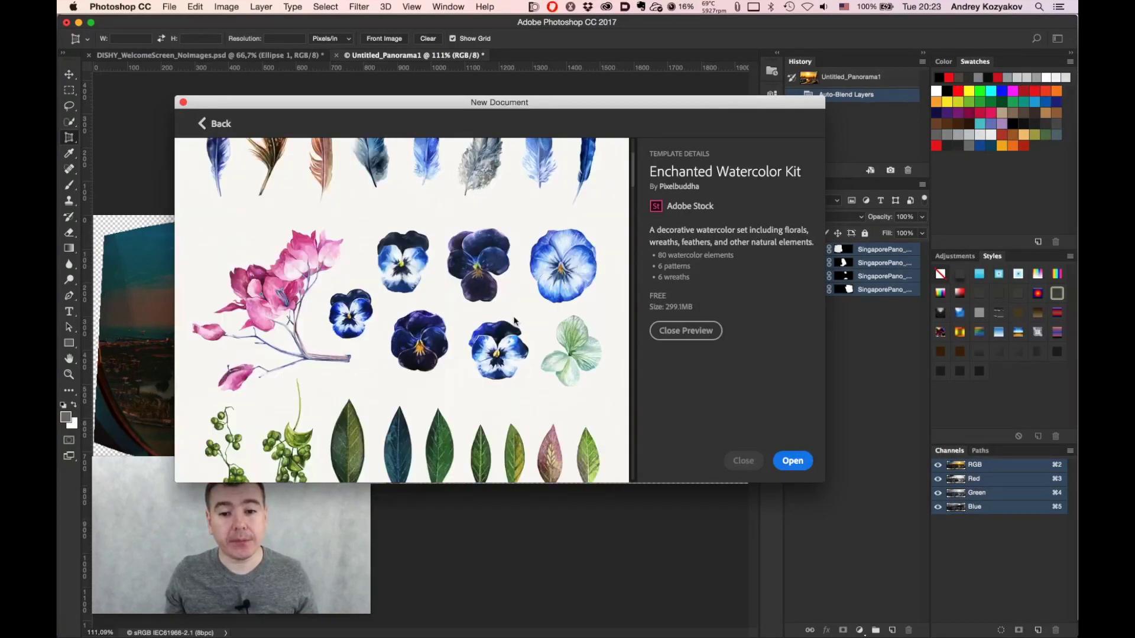
{"action": "scroll", "coordinate": [506, 319], "scroll_direction": "up", "scroll_amount": 3}
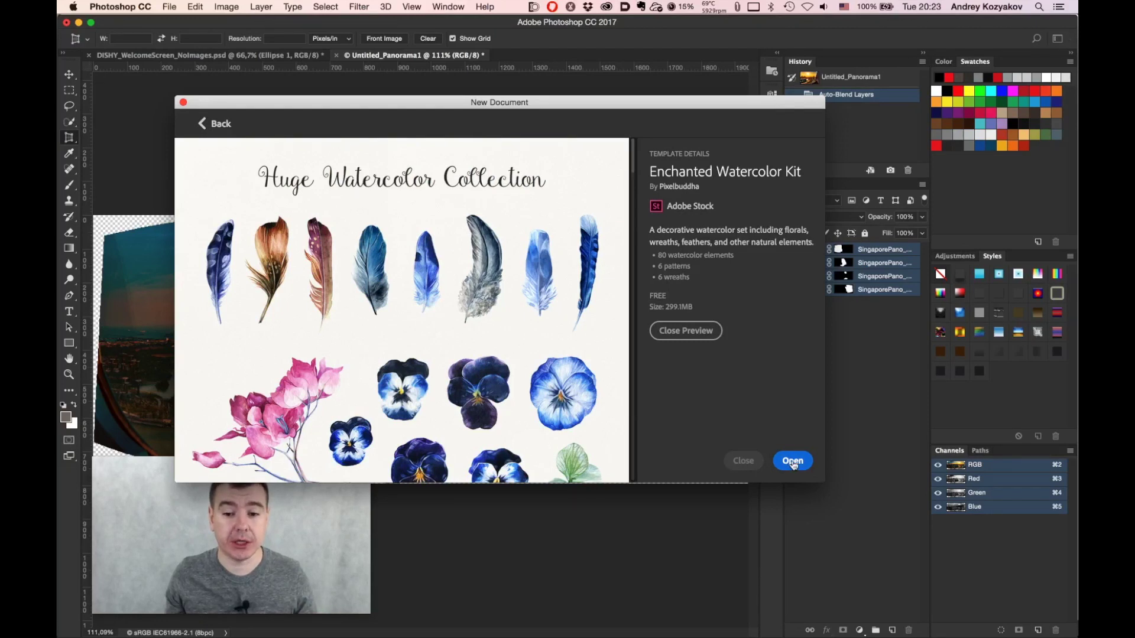
{"action": "left_click", "coordinate": [742, 464]}
{"action": "left_click", "coordinate": [743, 465]}
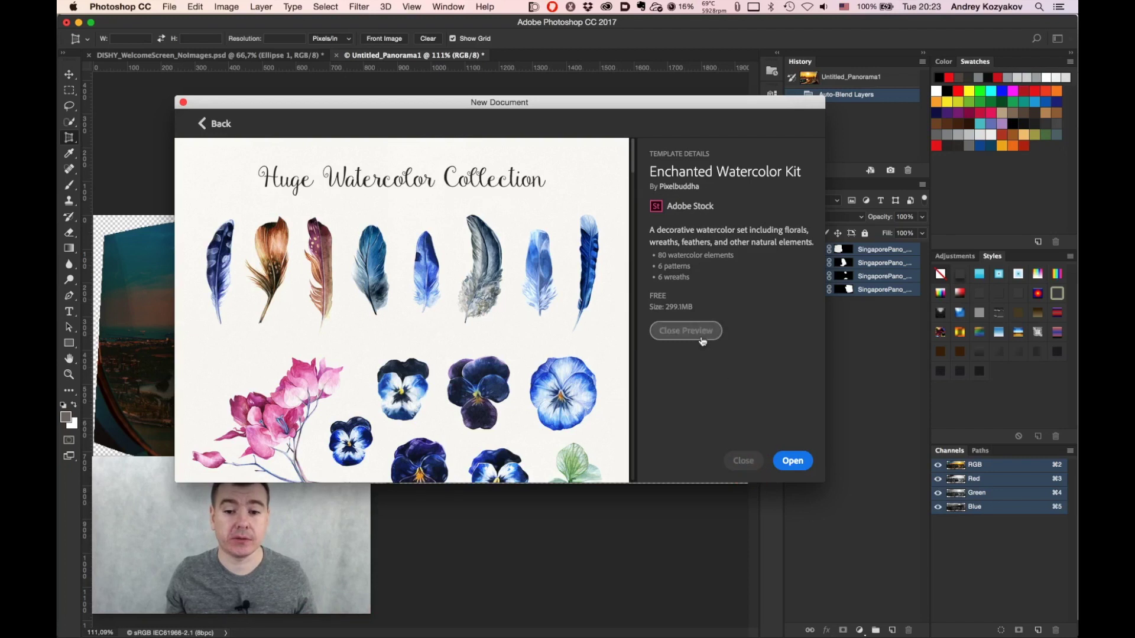
{"action": "left_click", "coordinate": [218, 126]}
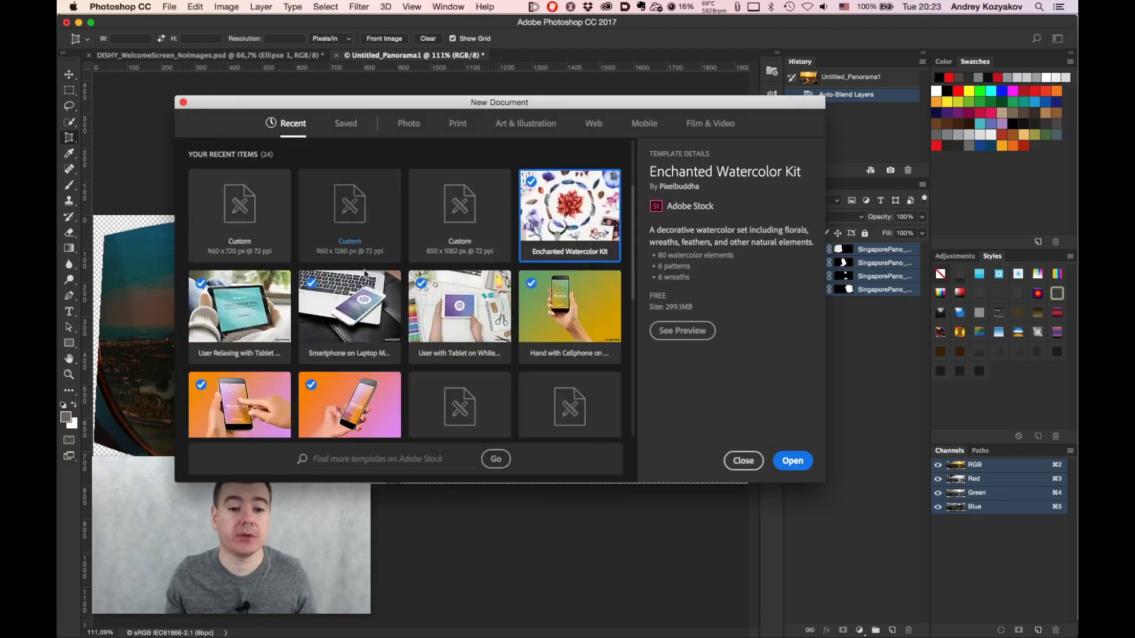
Open the User with Tablet on White Desk with Art Supplies Mockup template, converting its colors to the working space
{"action": "left_click", "coordinate": [360, 299]}
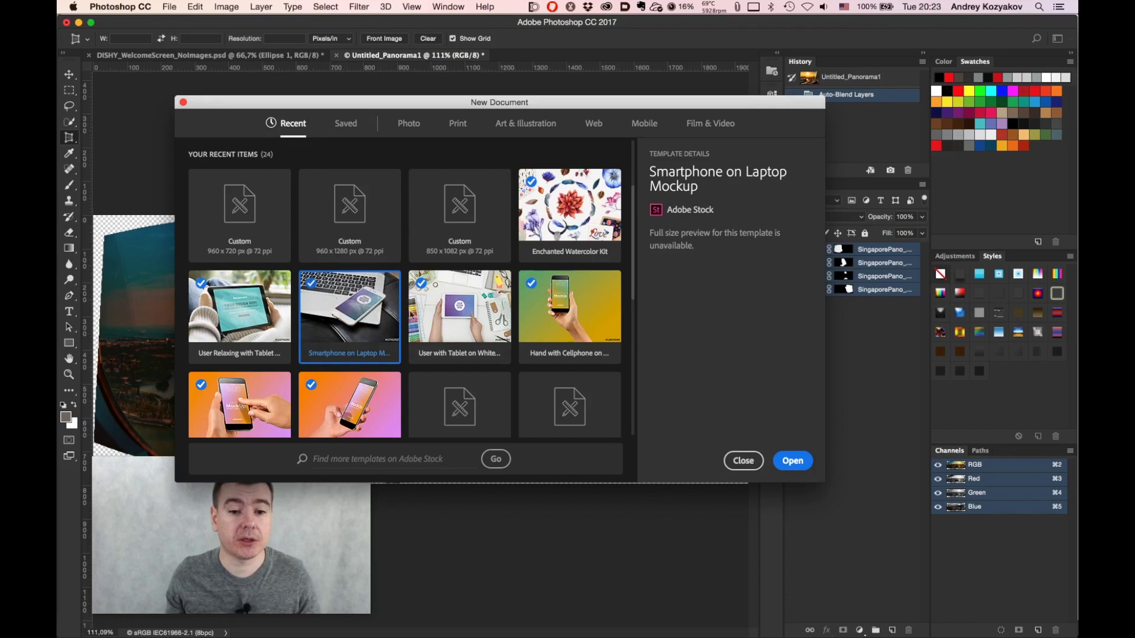
{"action": "left_click", "coordinate": [457, 307]}
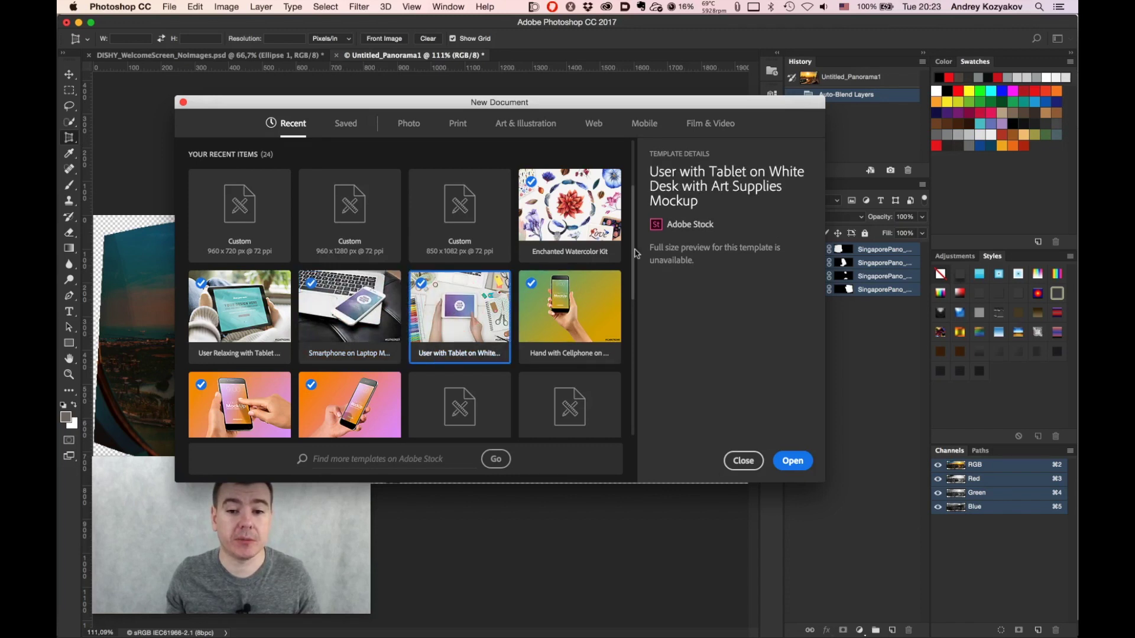
{"action": "left_click", "coordinate": [803, 463]}
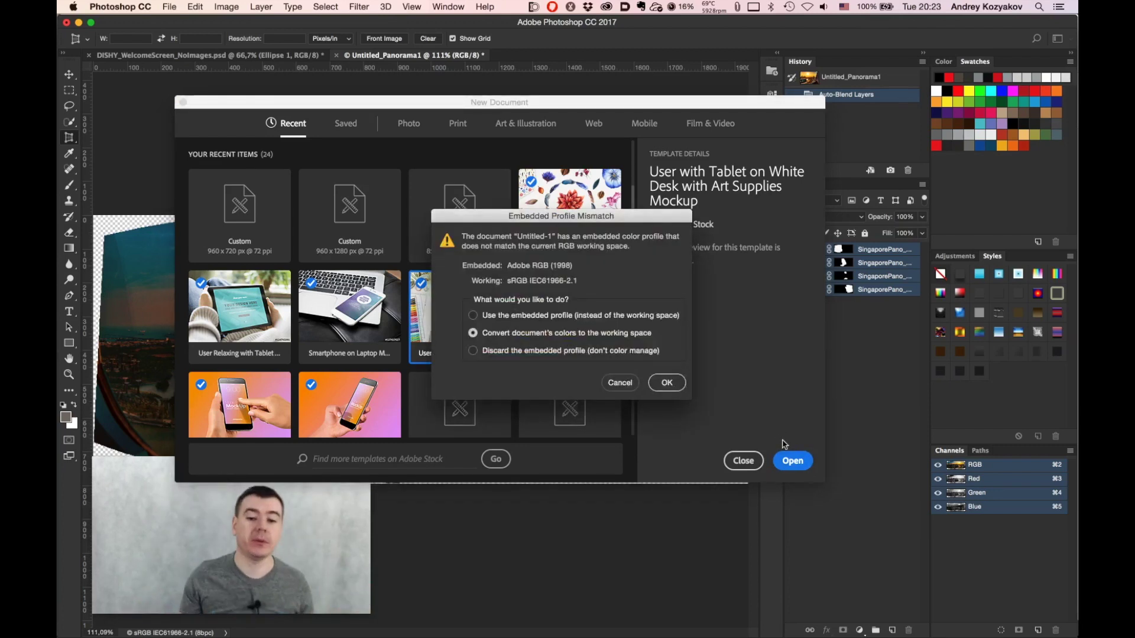
{"action": "left_click", "coordinate": [671, 386]}
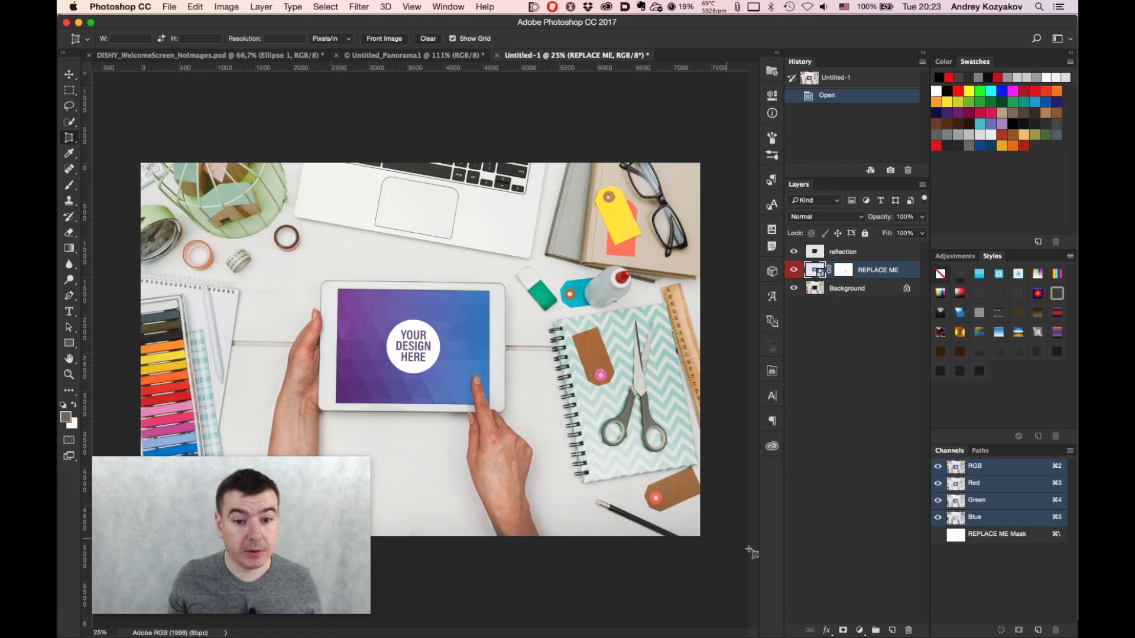
Hide and show the REPLACE ME layer, and open its smart object contents for editing
{"action": "left_click", "coordinate": [794, 271]}
{"action": "left_click", "coordinate": [794, 271]}
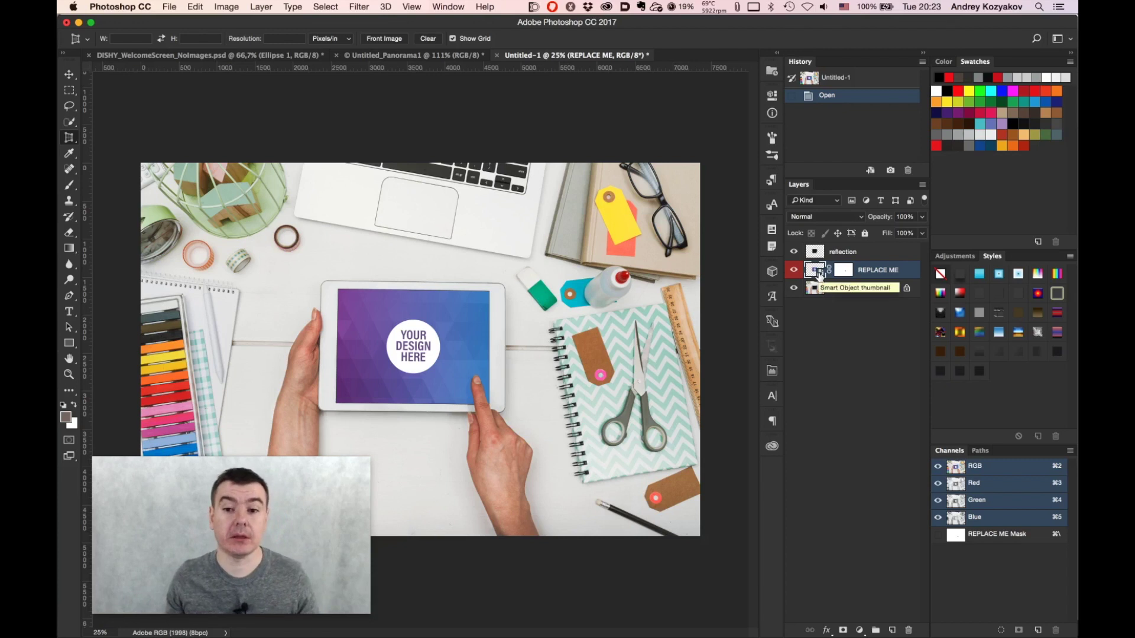
{"action": "double_click", "coordinate": [819, 273]}
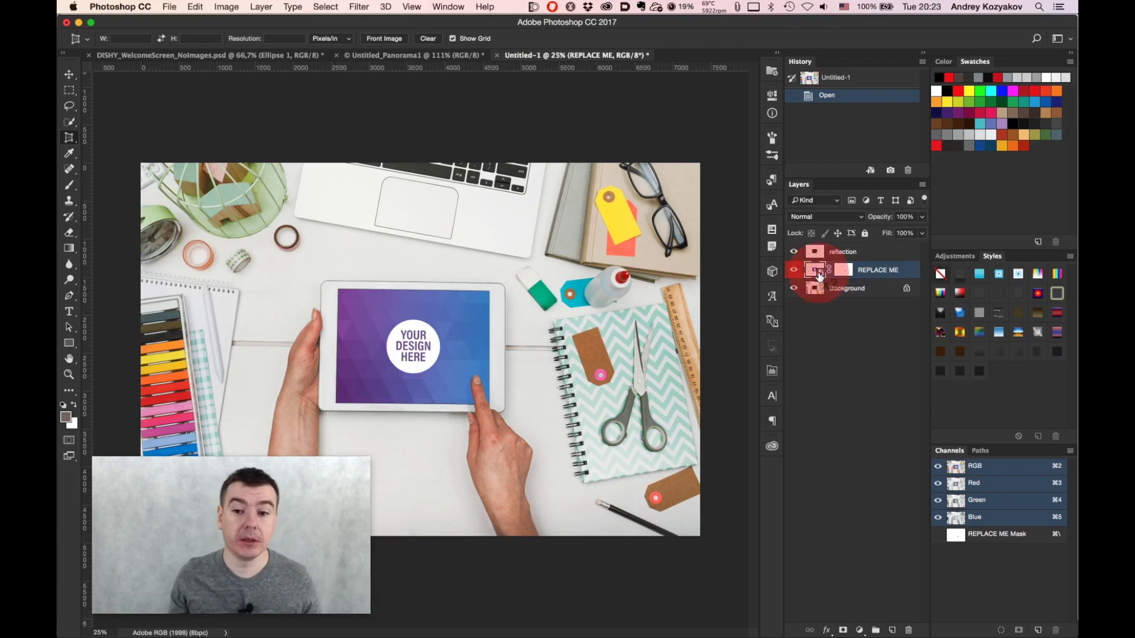
Open the smart object of the REPLACE ME layer and bring in the four panorama layers from Untitled_Panorama1, positioning them over the artwork
{"action": "left_click", "coordinate": [666, 393]}
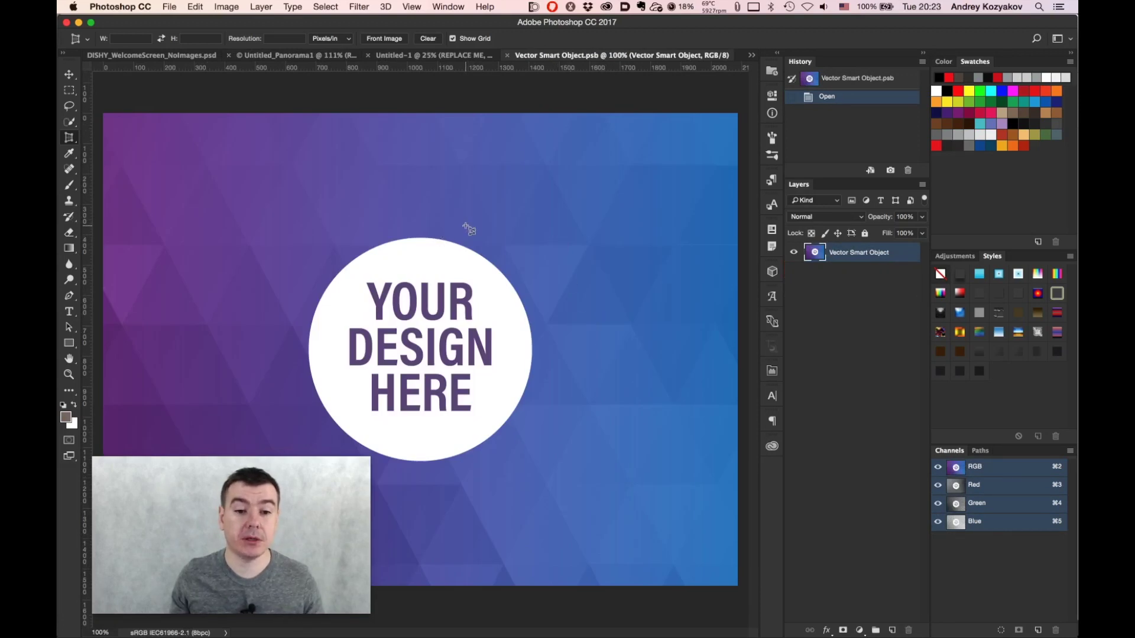
{"action": "left_click", "coordinate": [313, 57]}
{"action": "key", "text": "super+a"}
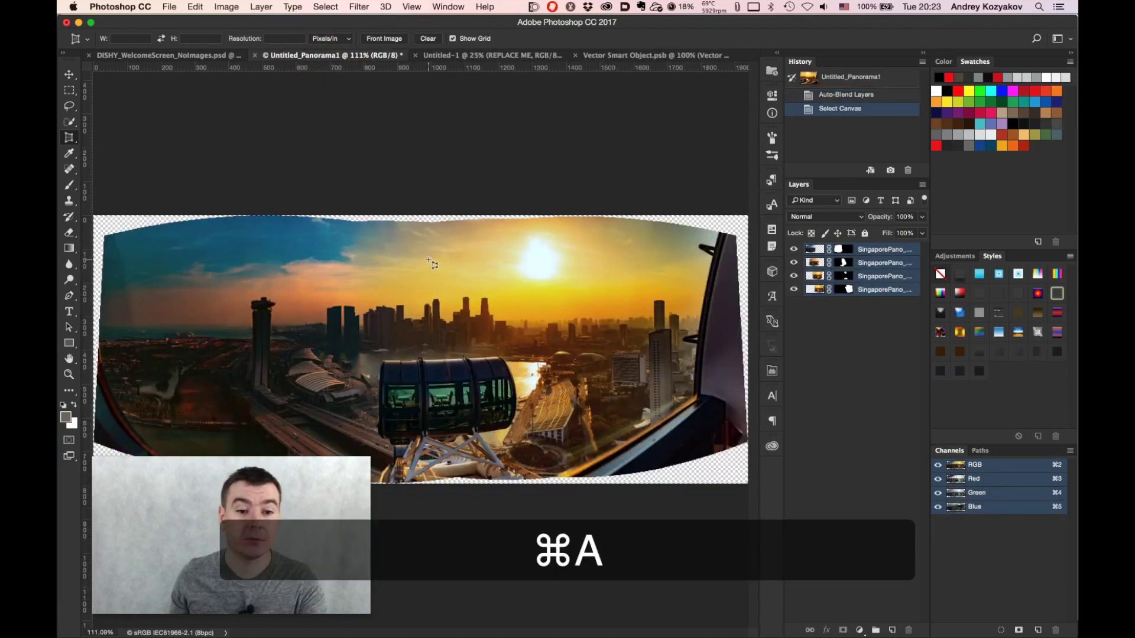
{"action": "key", "text": "super+c"}
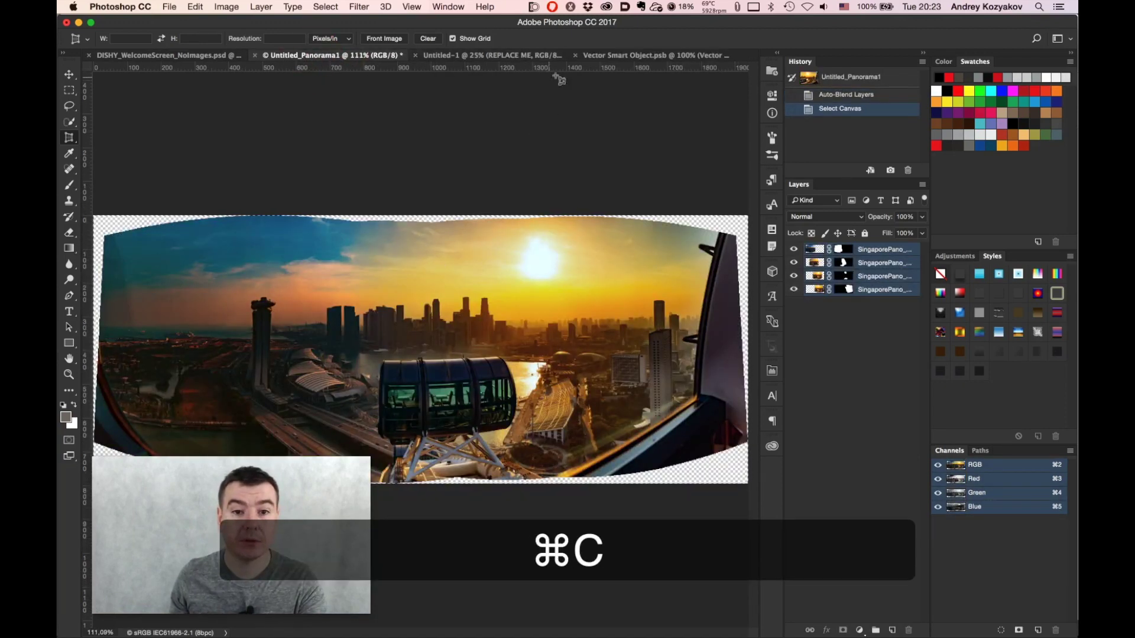
{"action": "left_click", "coordinate": [638, 56]}
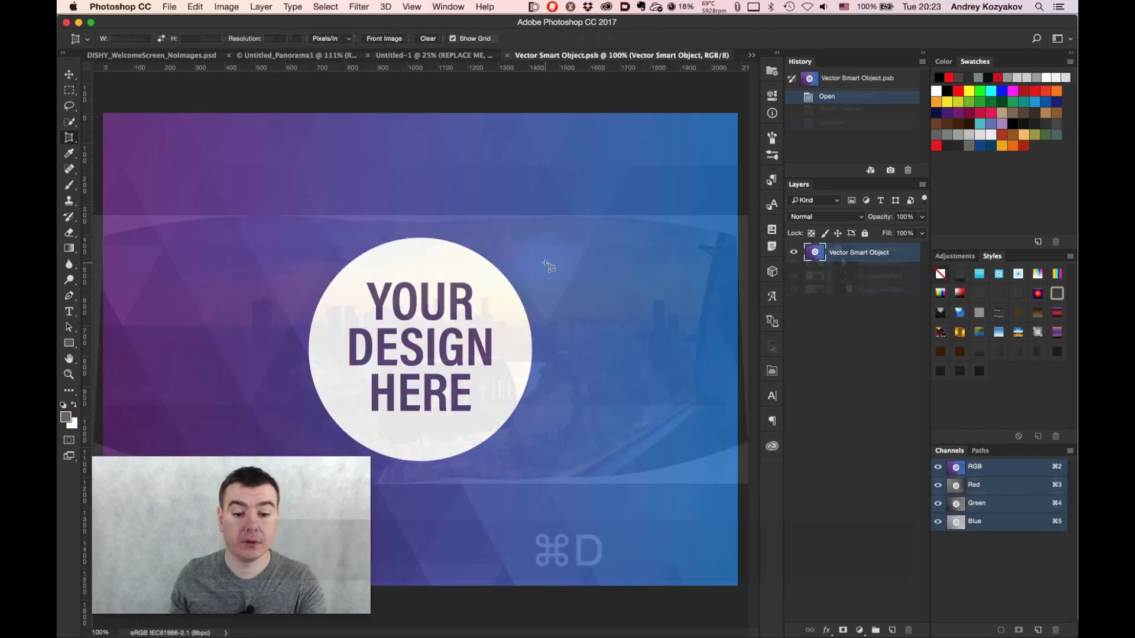
{"action": "key", "text": "super+d"}
{"action": "left_click_drag", "start_coordinate": [545, 224], "coordinate": [485, 260]}
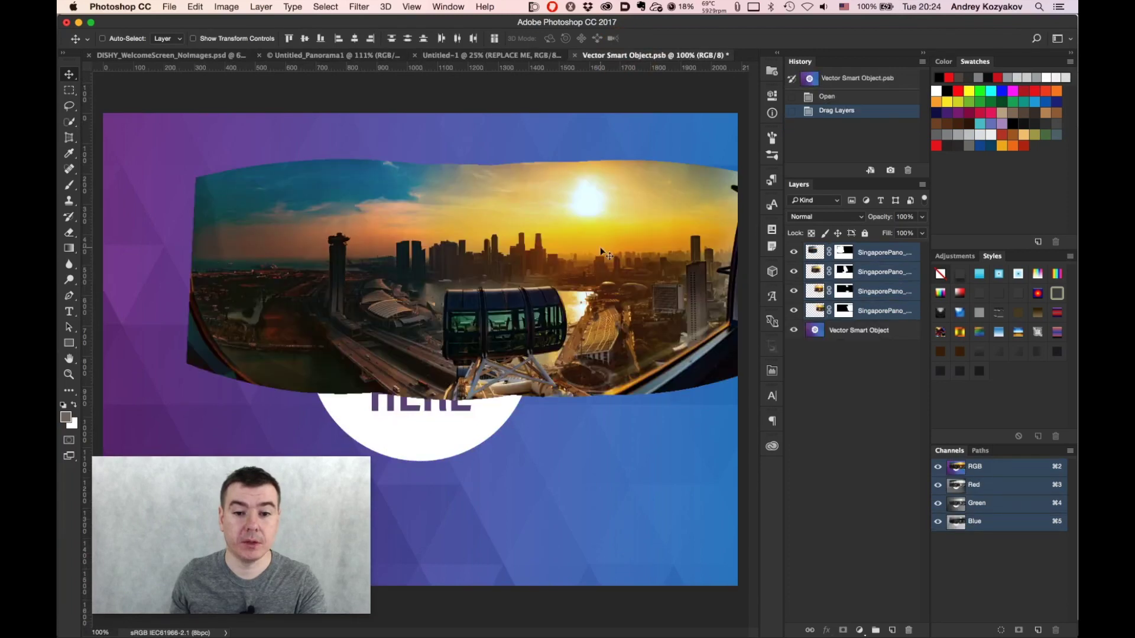
{"action": "left_click_drag", "start_coordinate": [565, 254], "coordinate": [507, 264]}
Scale the four panorama layers proportionally to about 223% and shift them down until they cover the whole smart object canvas
{"action": "left_click", "coordinate": [479, 291], "text": "alt+super"}
{"action": "key", "text": "super+t"}
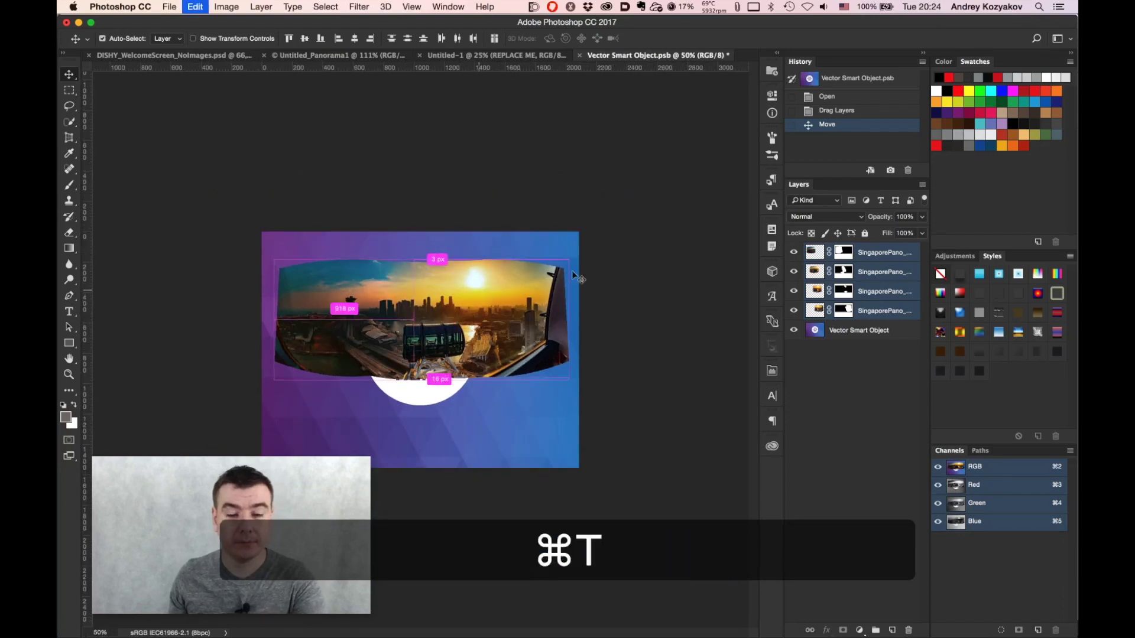
{"action": "left_click_drag", "start_coordinate": [606, 231], "coordinate": [735, 153]}
{"action": "key", "text": "shift+Down"}
{"action": "key", "text": "shift+Down"}
{"action": "key", "text": "shift+Down"}
{"action": "key", "text": "shift+Down"}
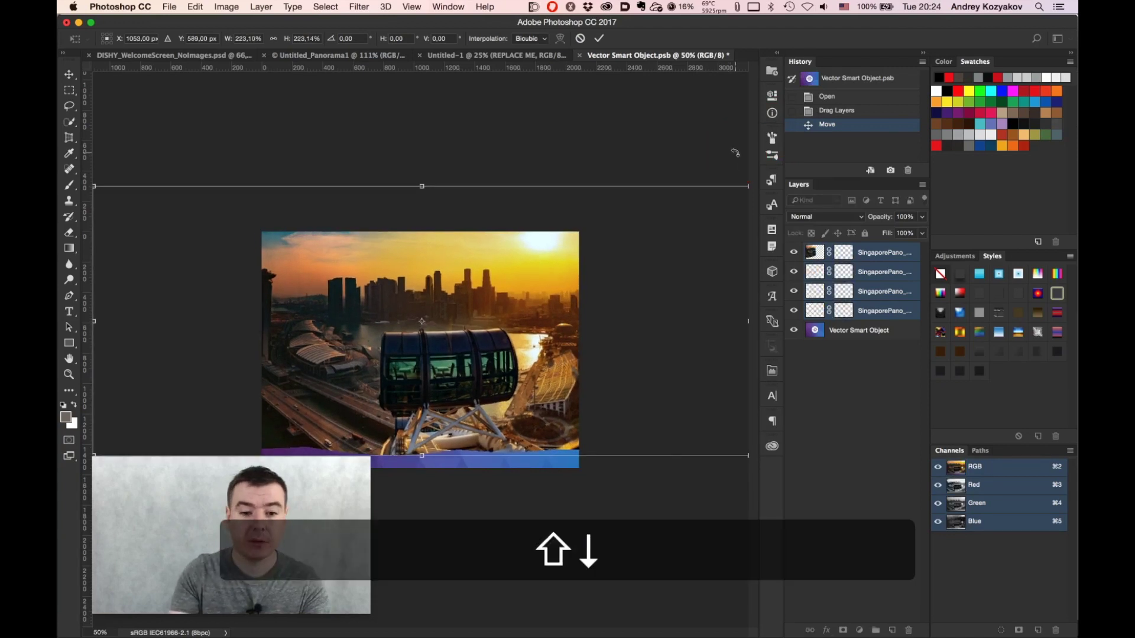
{"action": "key", "text": "shift+Down"}
{"action": "key", "text": "shift+Down"}
{"action": "key", "text": "shift+Down"}
{"action": "key", "text": "shift+Down"}
{"action": "key", "text": "shift+Down"}
{"action": "key", "text": "shift+Down"}
{"action": "key", "text": "shift+Down"}
{"action": "key", "text": "shift+Down"}
{"action": "key", "text": "shift+Down"}
{"action": "key", "text": "shift+Down"}
{"action": "key", "text": "shift+Down"}
{"action": "key", "text": "shift+Down"}
{"action": "key", "text": "shift+Down"}
{"action": "key", "text": "shift+Down"}
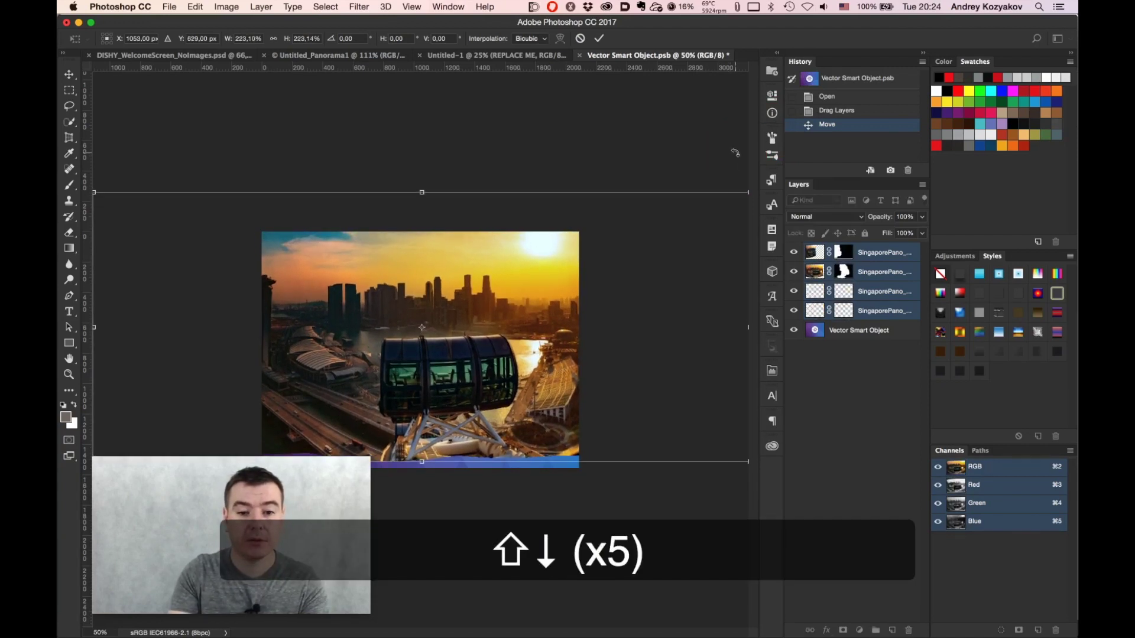
{"action": "key", "text": "Return"}
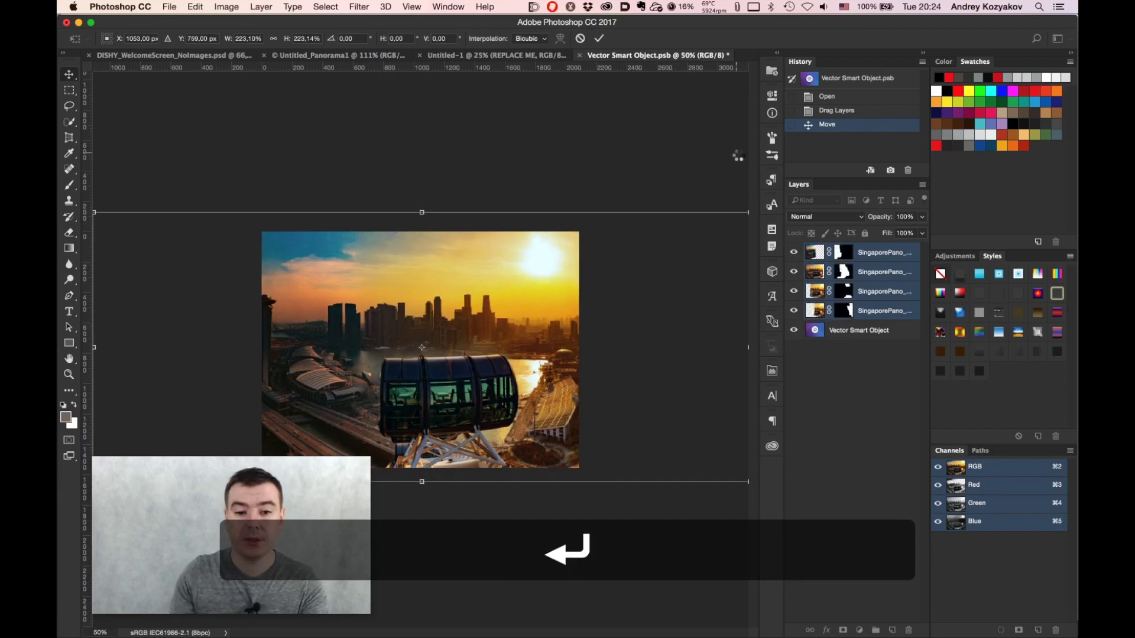
Save and close Vector Smart Object.psb, and return to the Untitled-1 tablet mockup
{"action": "key", "text": "super+s"}
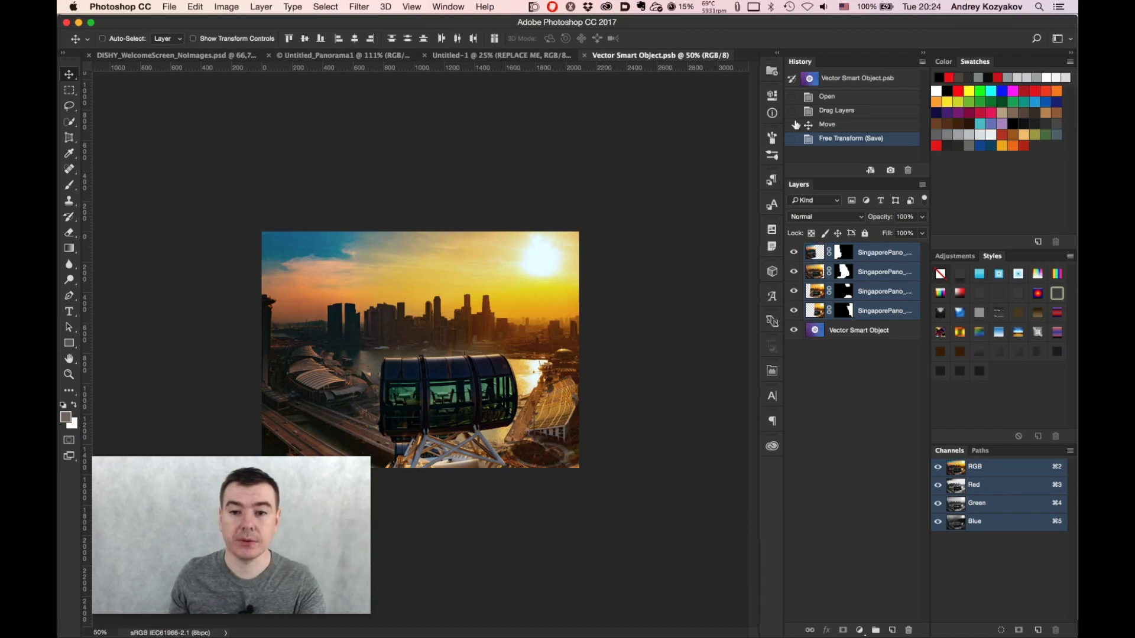
{"action": "left_click", "coordinate": [587, 56]}
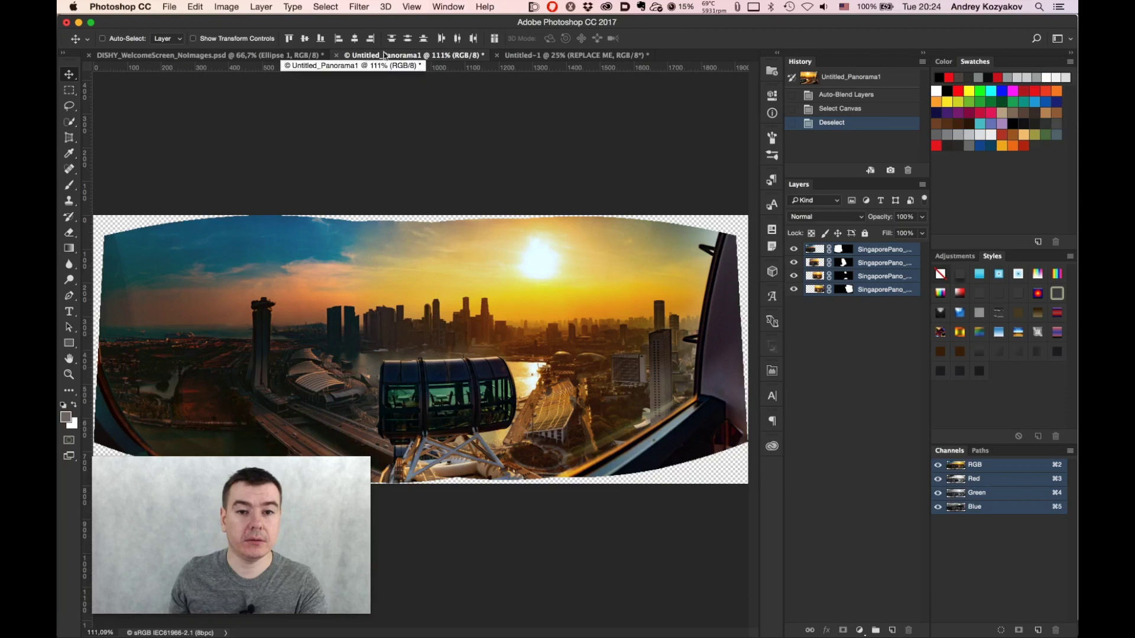
{"action": "left_click", "coordinate": [543, 56]}
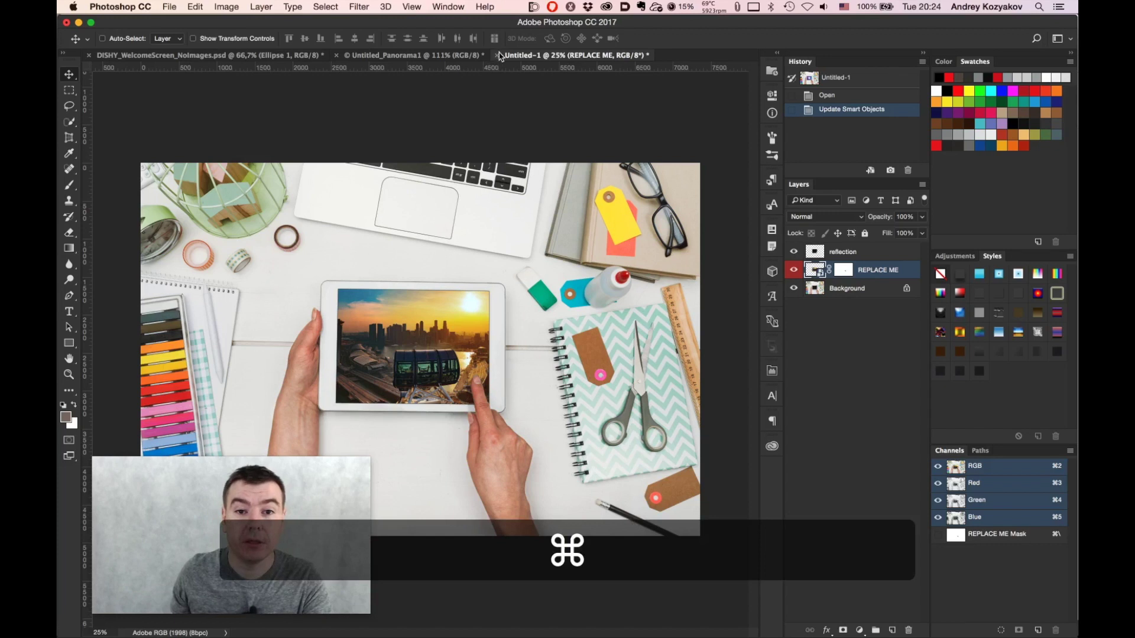
Check the Photoshop CC 2017 feature slide in Keynote, and return to Photoshop to examine the tablet mockup up close
{"action": "key", "text": "super+Tab"}
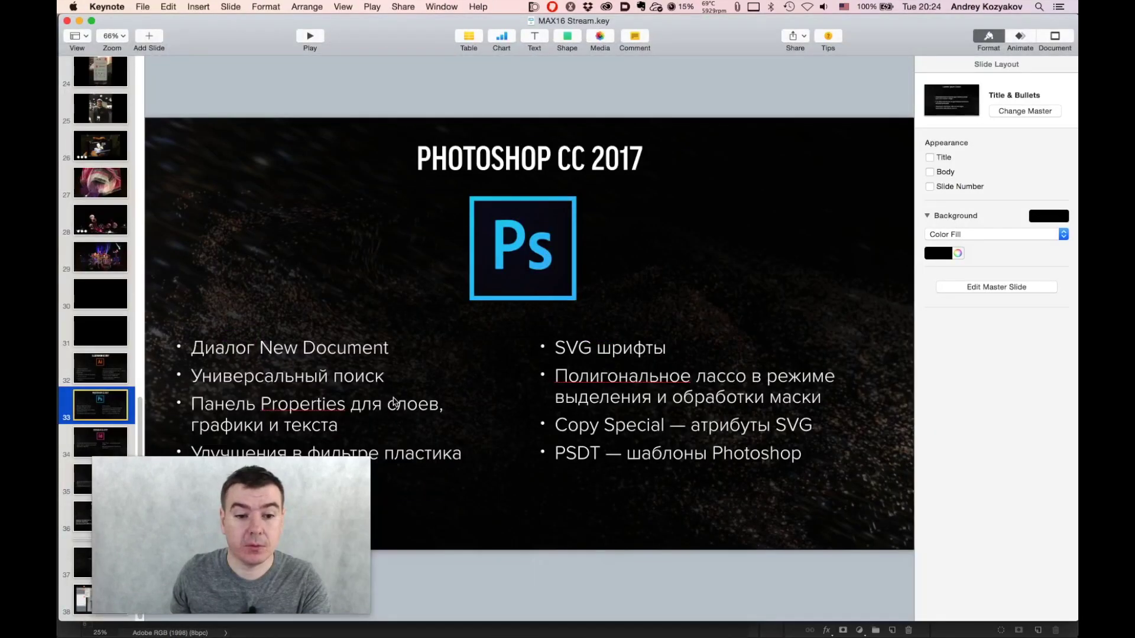
{"action": "key", "text": "super+Tab"}
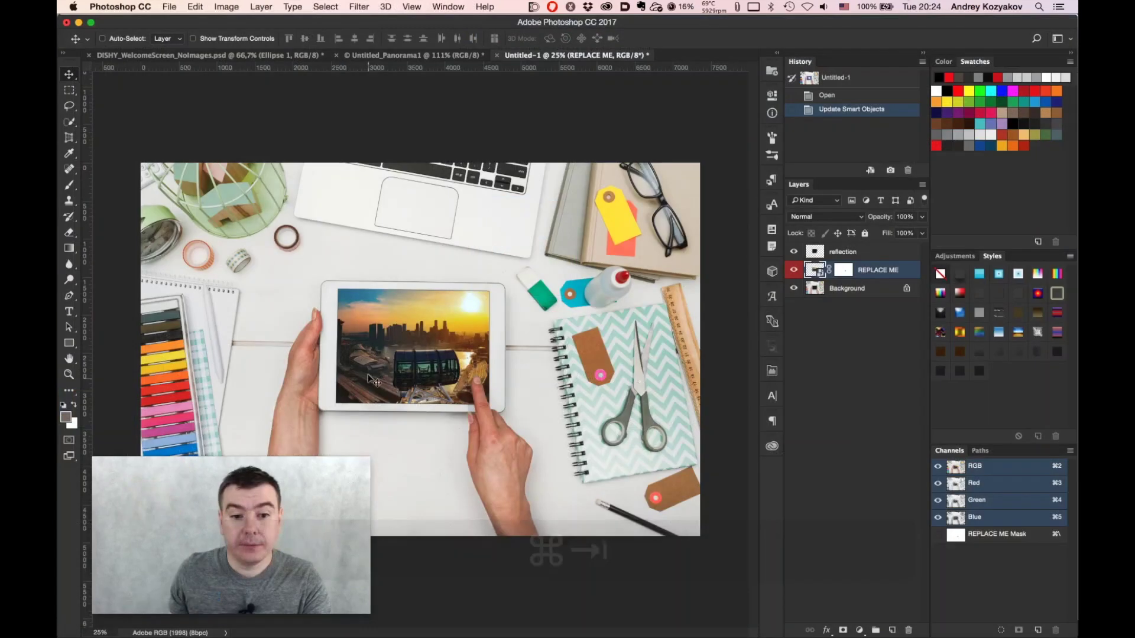
{"action": "key", "text": "super+space"}
{"action": "left_click", "coordinate": [413, 445], "text": "super"}
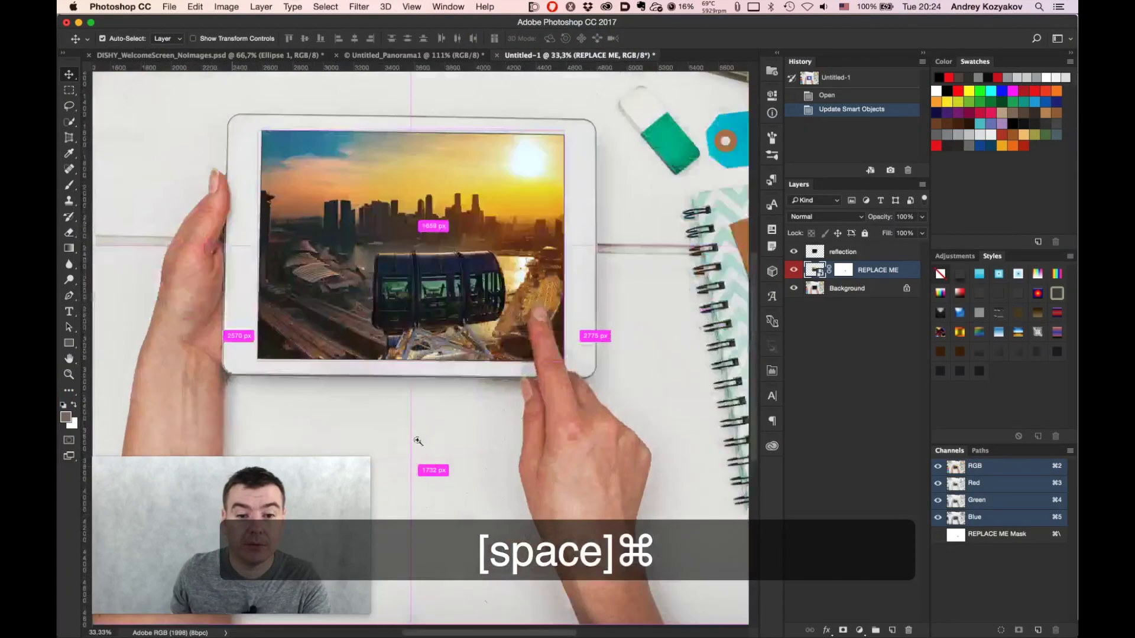
Switch to DISHY_WelcomeScreen_NoImages.psd, select the Logo SVG layer and display its pixel layer properties
{"action": "left_click", "coordinate": [254, 58]}
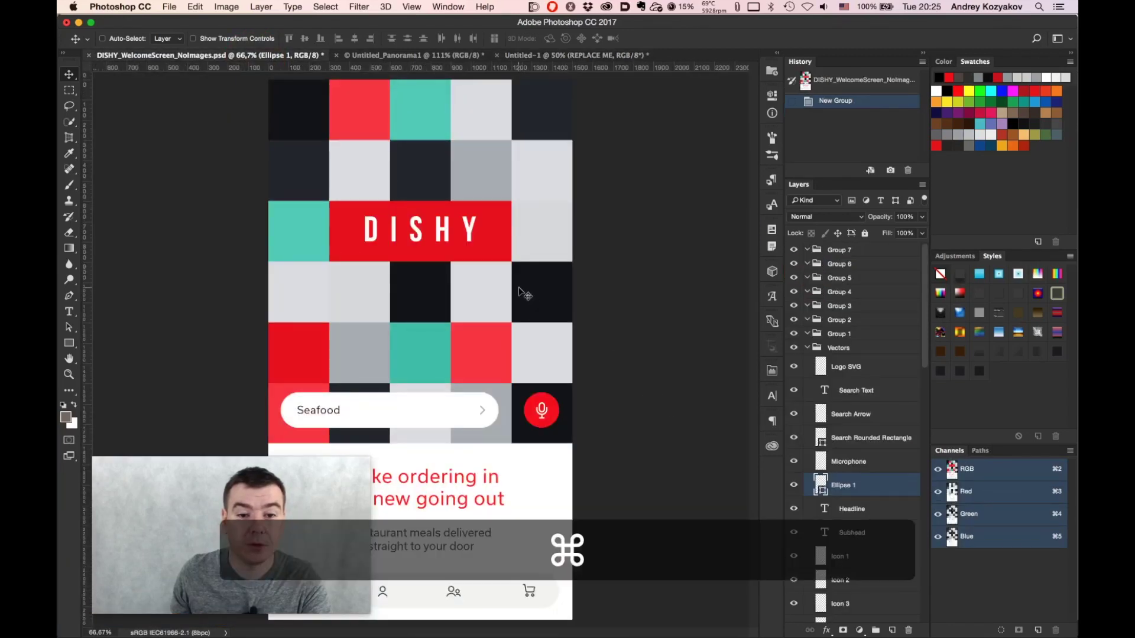
{"action": "left_click", "coordinate": [368, 245], "text": "super"}
{"action": "key", "text": "super+space"}
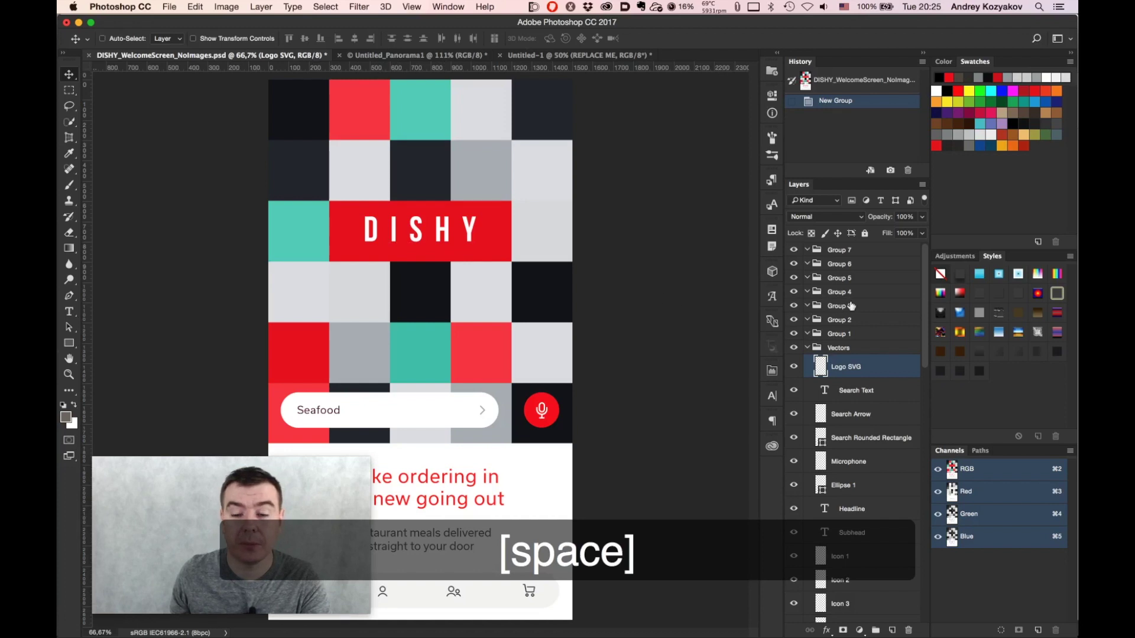
{"action": "left_click", "coordinate": [772, 96]}
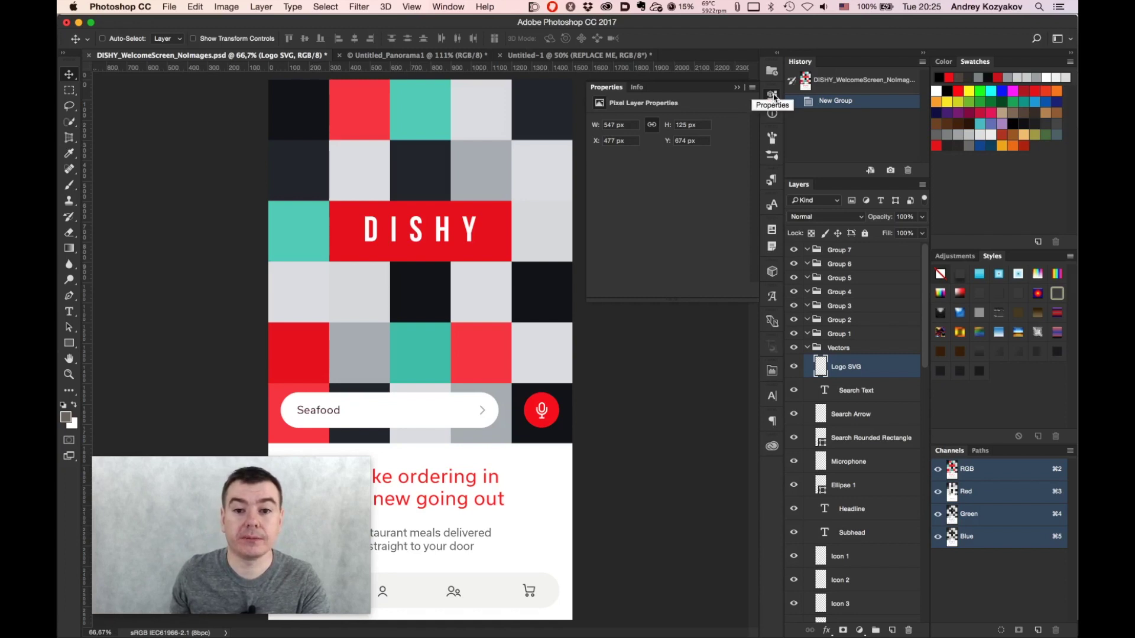
Select the Ellipse 1 layer with the Path Selection tool active, and toggle its visibility off and on to examine its live shape properties
{"action": "left_click", "coordinate": [70, 329]}
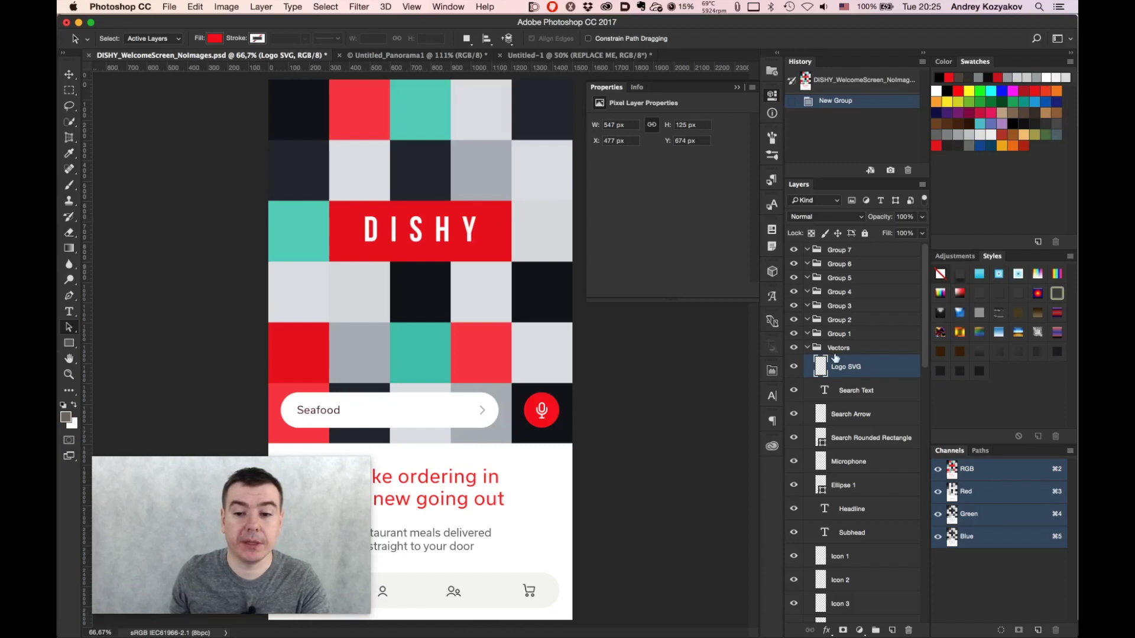
{"action": "scroll", "coordinate": [852, 446], "scroll_direction": "down", "scroll_amount": 1}
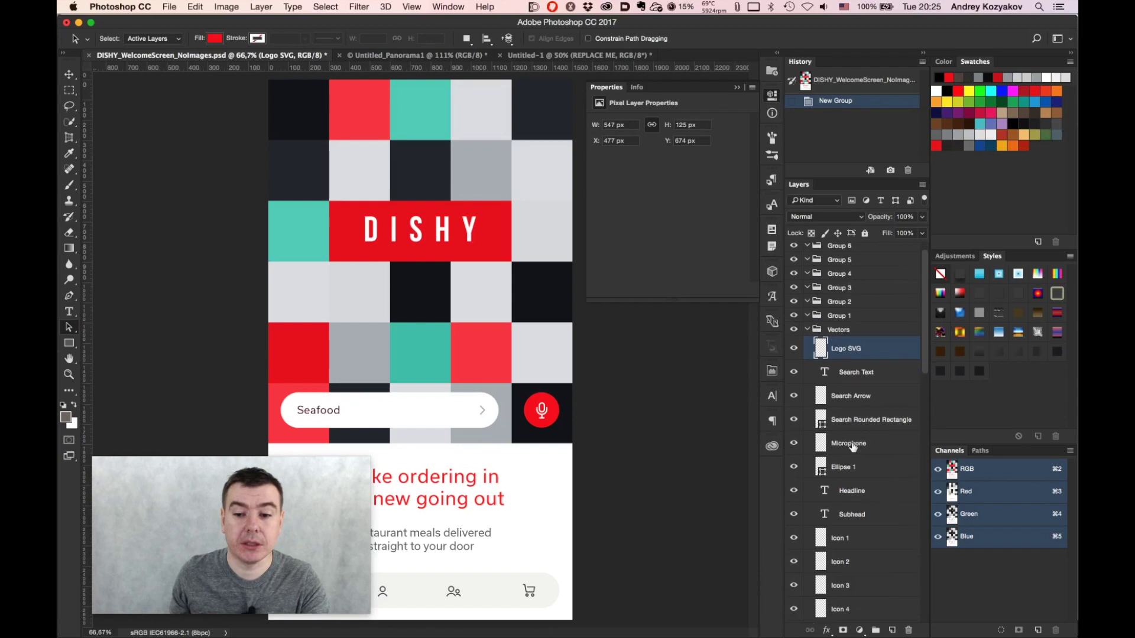
{"action": "scroll", "coordinate": [859, 458], "scroll_direction": "down", "scroll_amount": 1}
{"action": "left_click", "coordinate": [857, 449]}
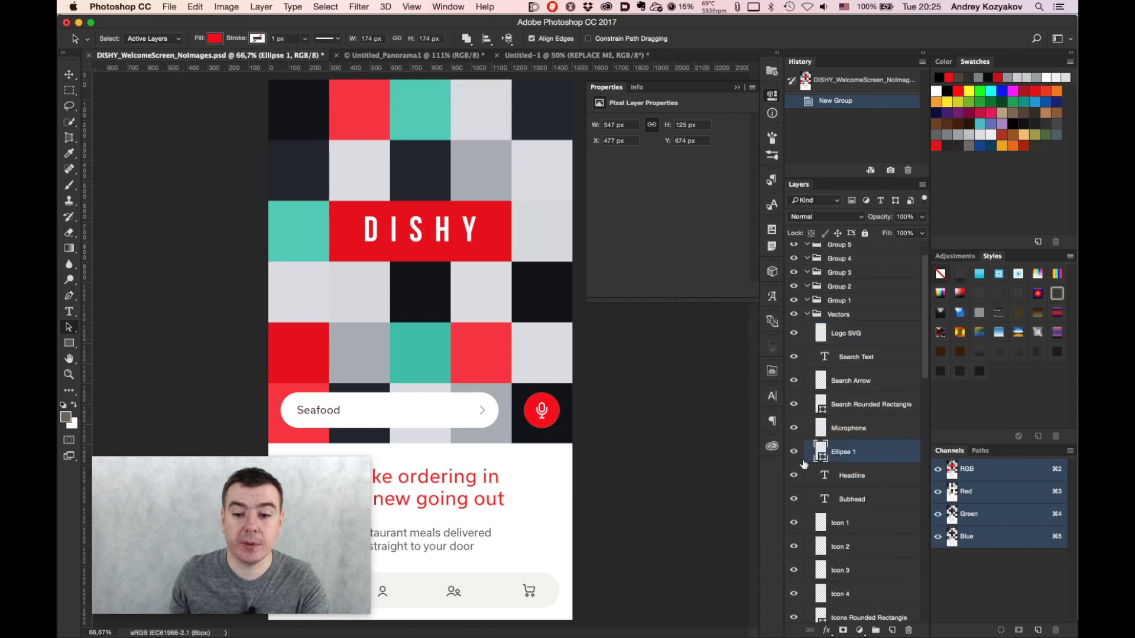
{"action": "left_click", "coordinate": [794, 453]}
{"action": "left_click", "coordinate": [794, 453]}
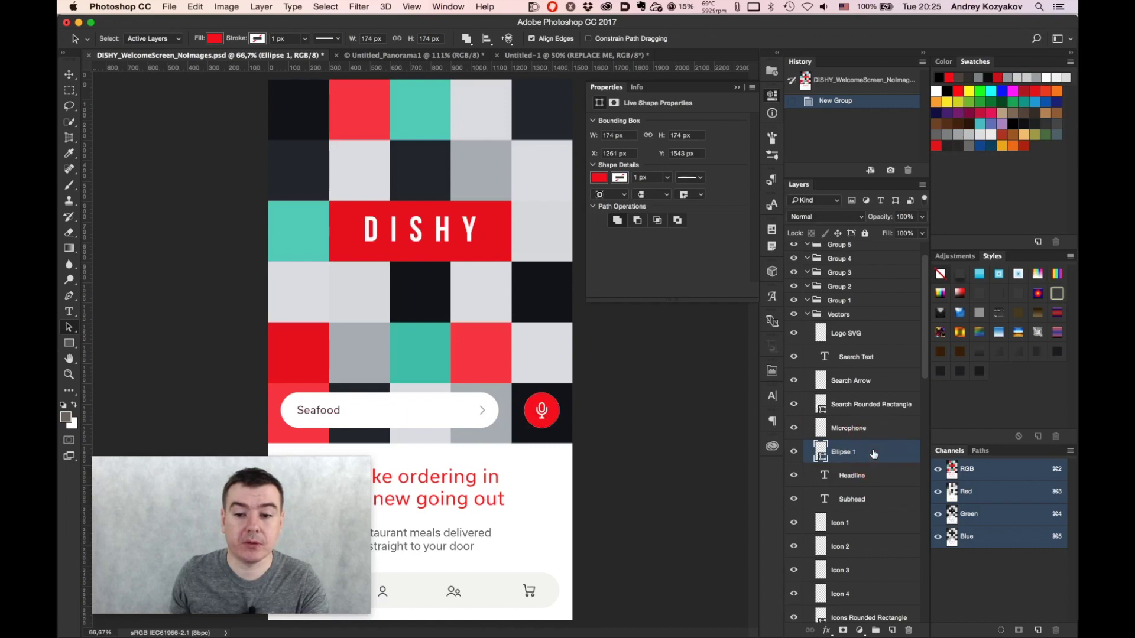
{"action": "left_click", "coordinate": [558, 409]}
{"action": "left_click", "coordinate": [611, 415]}
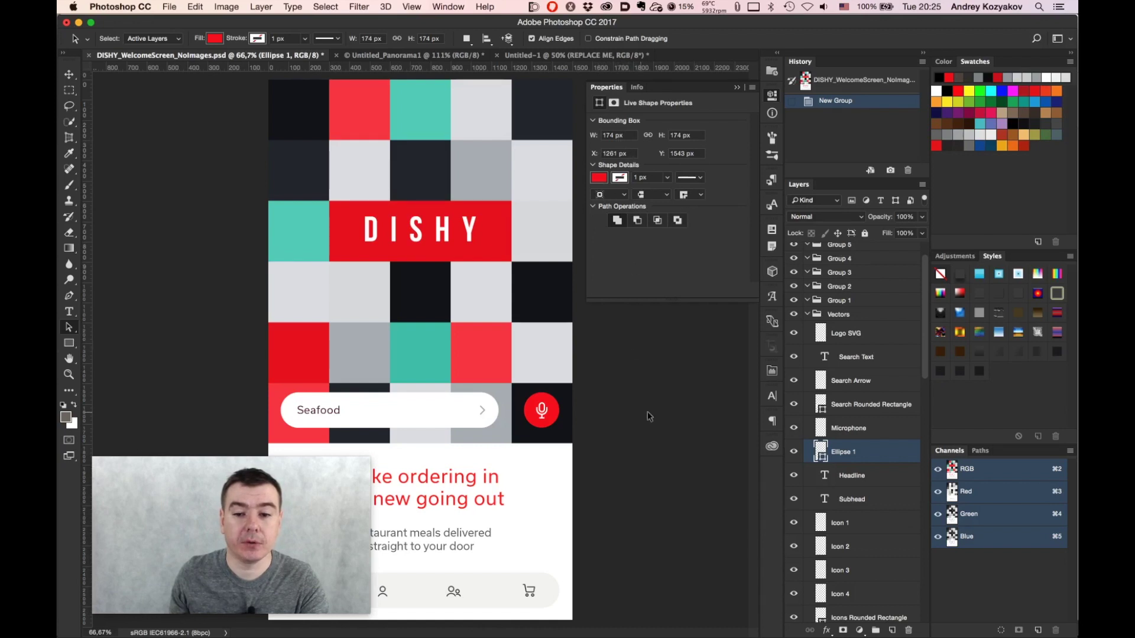
Select the Microphone layer and unlink its width and height in the layer properties
{"action": "scroll", "coordinate": [855, 549], "scroll_direction": "down", "scroll_amount": 5}
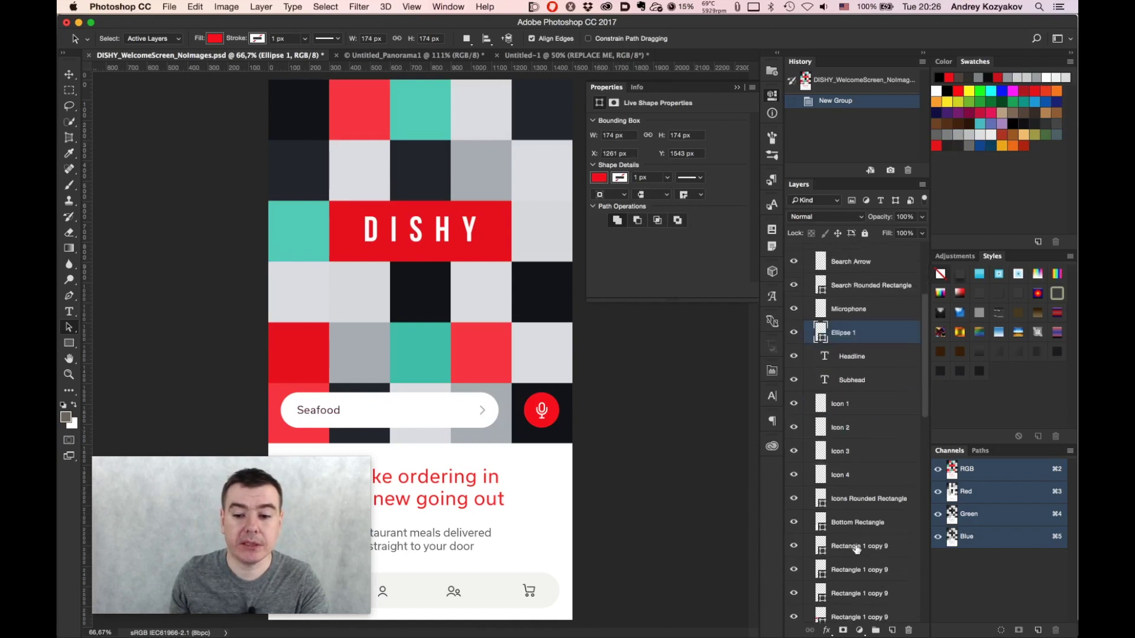
{"action": "scroll", "coordinate": [855, 473], "scroll_direction": "up", "scroll_amount": 5}
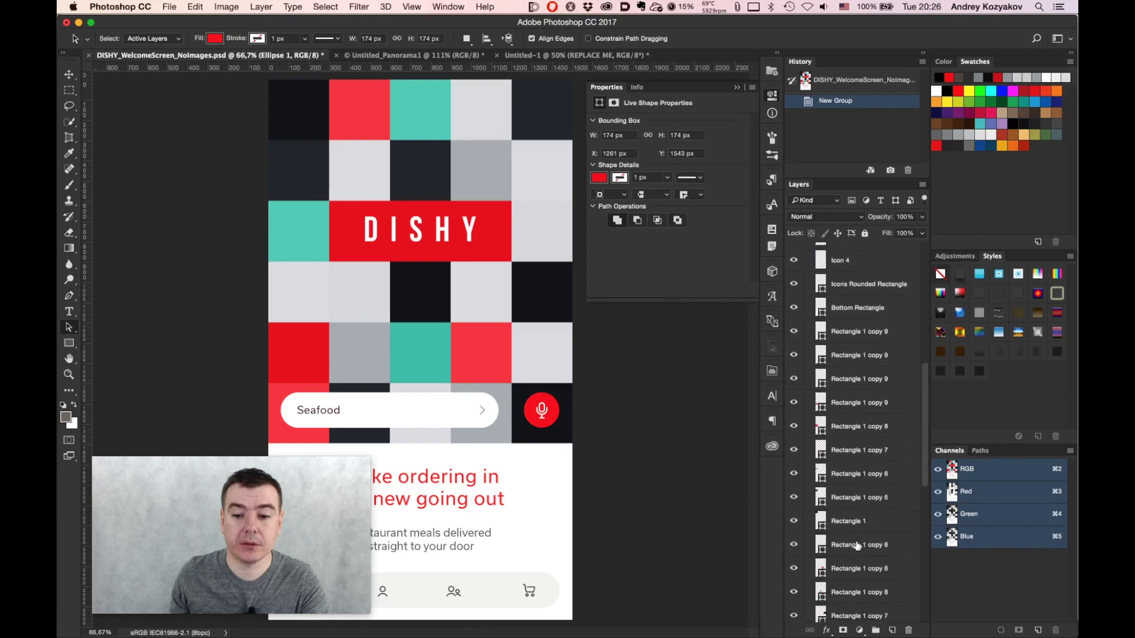
{"action": "left_click", "coordinate": [849, 375]}
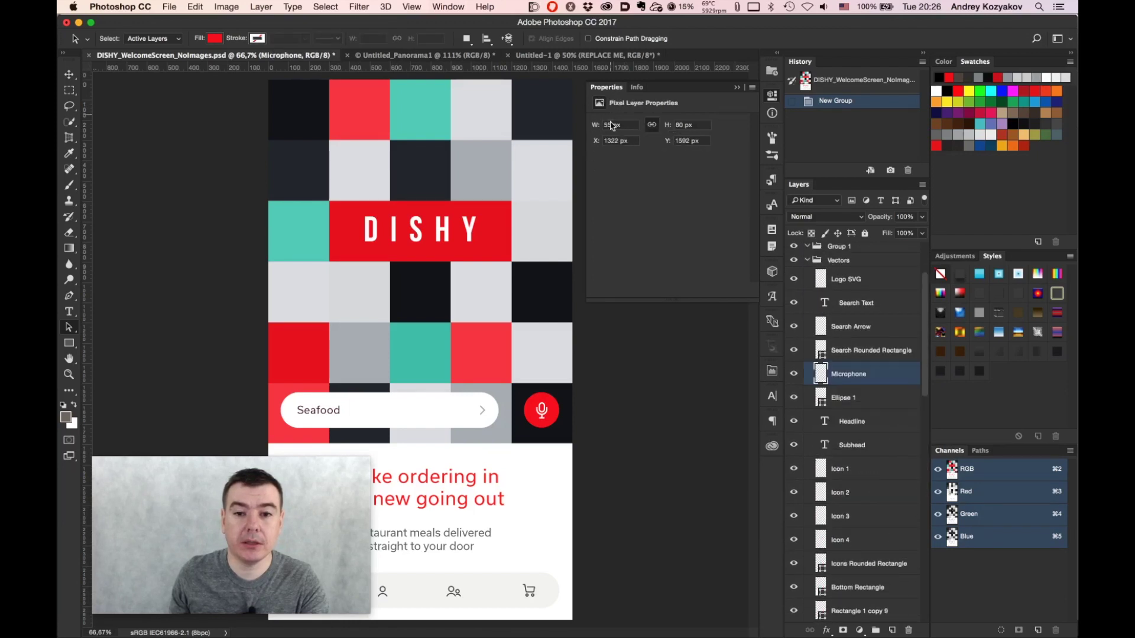
{"action": "left_click", "coordinate": [615, 125]}
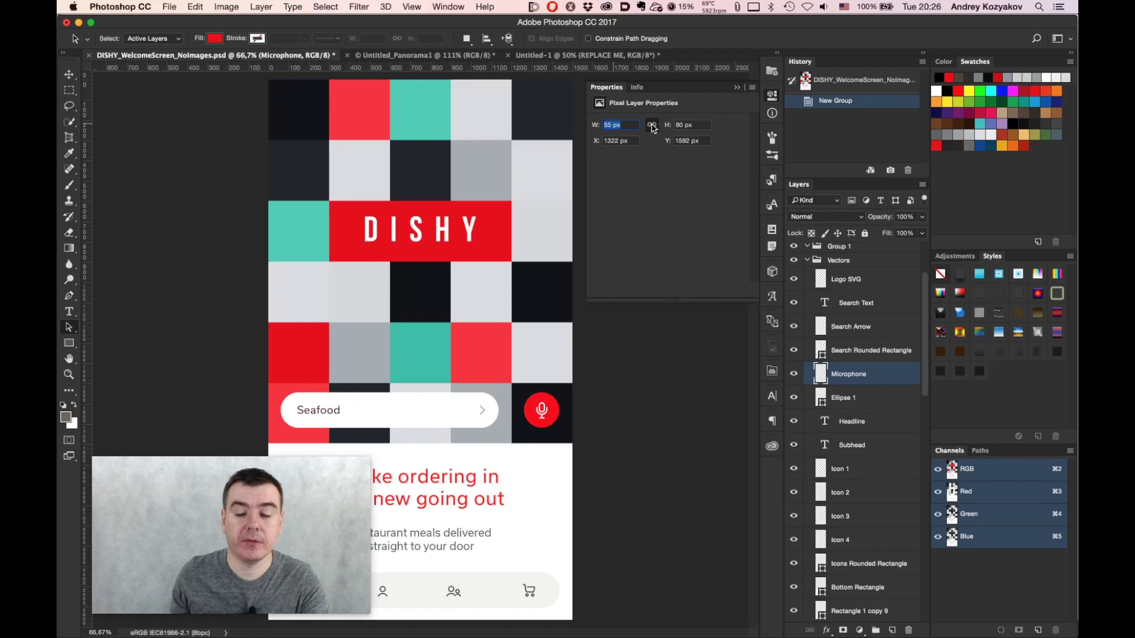
{"action": "left_click", "coordinate": [652, 126]}
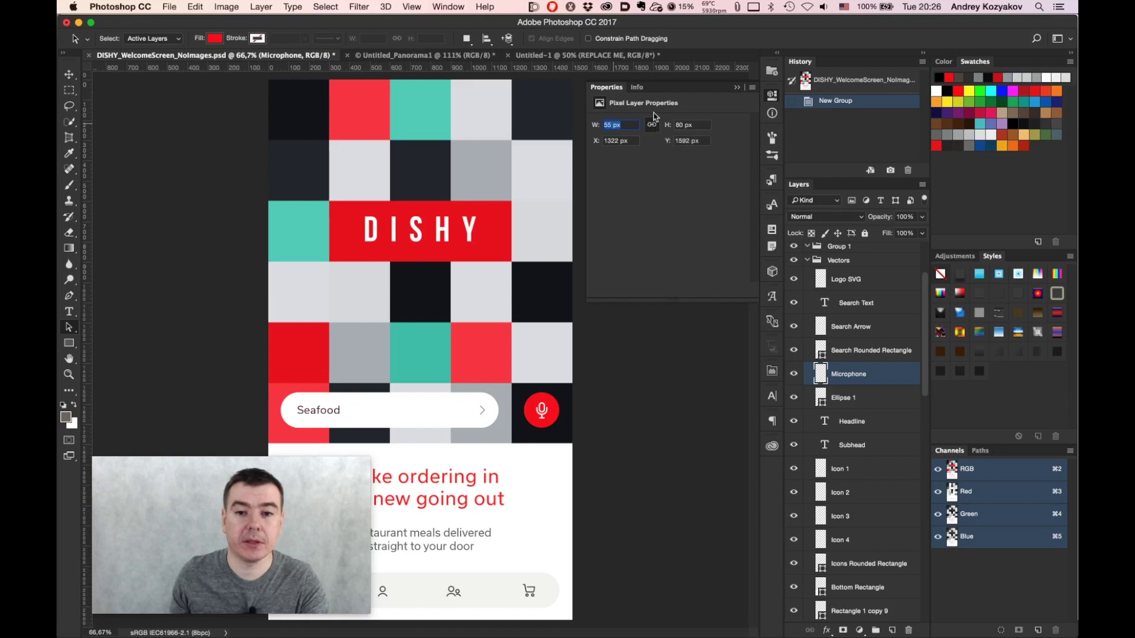
{"action": "left_click", "coordinate": [652, 125]}
Try a width of 75 px for the Microphone layer, and undo the resize
{"action": "left_click", "coordinate": [627, 125]}
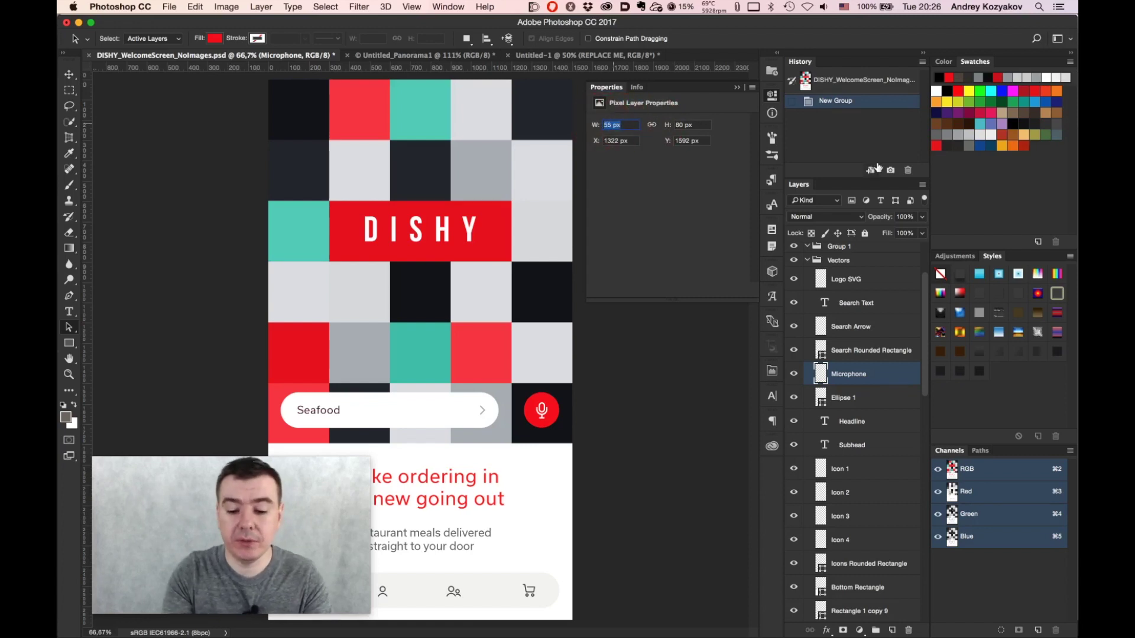
{"action": "key", "text": "Left"}
{"action": "key", "text": "Left"}
{"action": "key", "text": "Left"}
{"action": "key", "text": "Left"}
{"action": "key", "text": "Left"}
{"action": "key", "text": "shift+Left"}
{"action": "key", "text": "shift+Left"}
{"action": "key", "text": "shift+Left"}
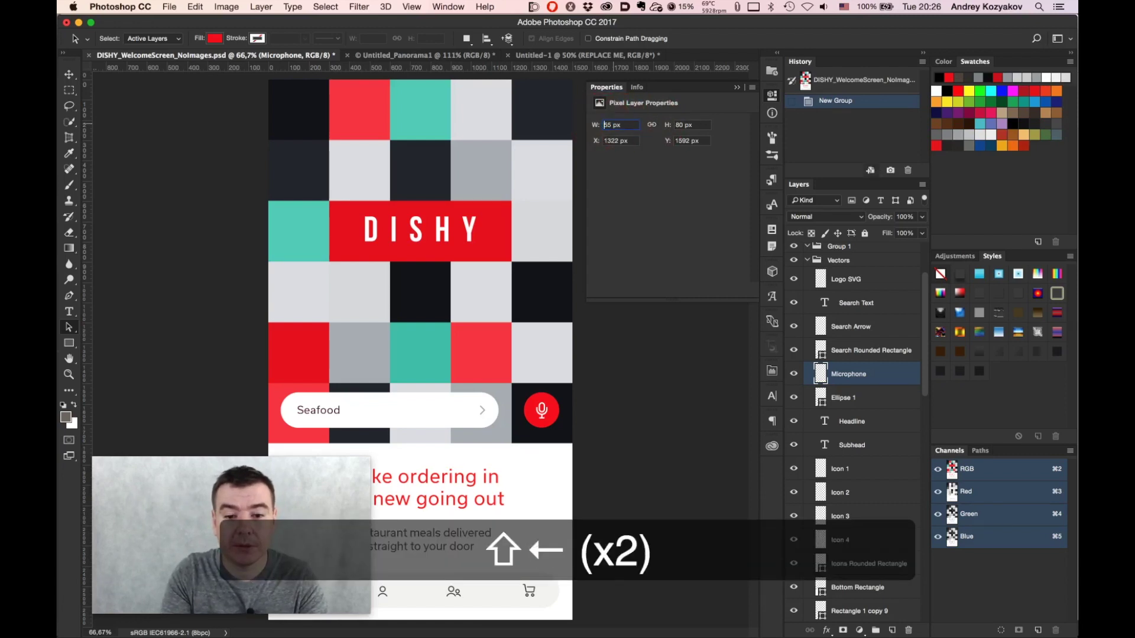
{"action": "key", "text": "shift+Up"}
{"action": "key", "text": "shift+Up"}
{"action": "key", "text": "Return"}
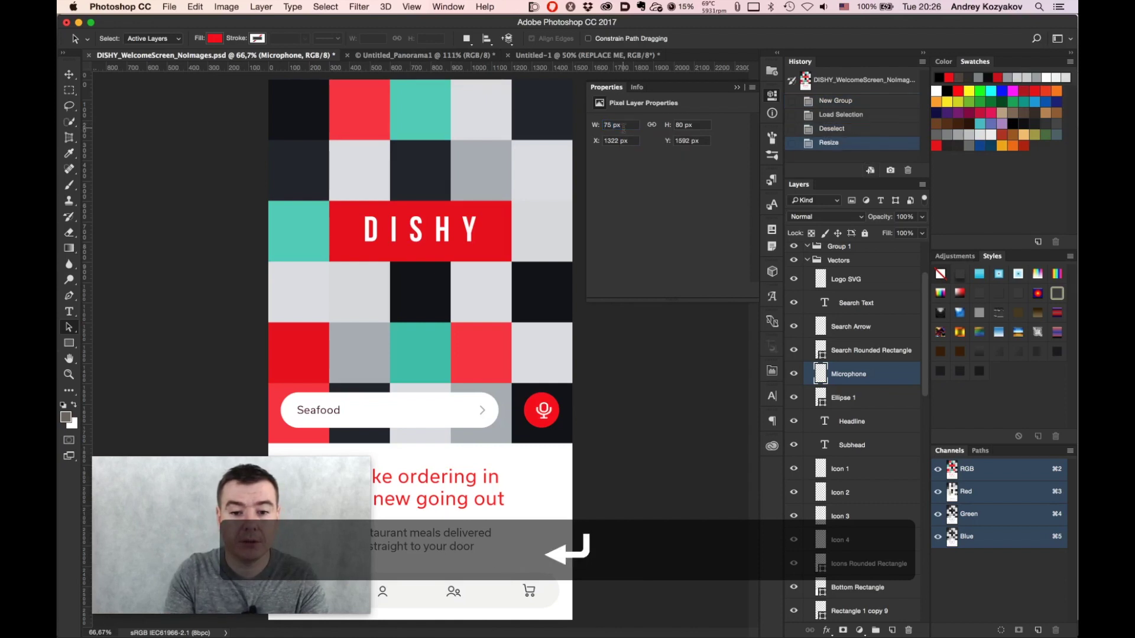
{"action": "key", "text": "super"}
{"action": "key", "text": "super+z"}
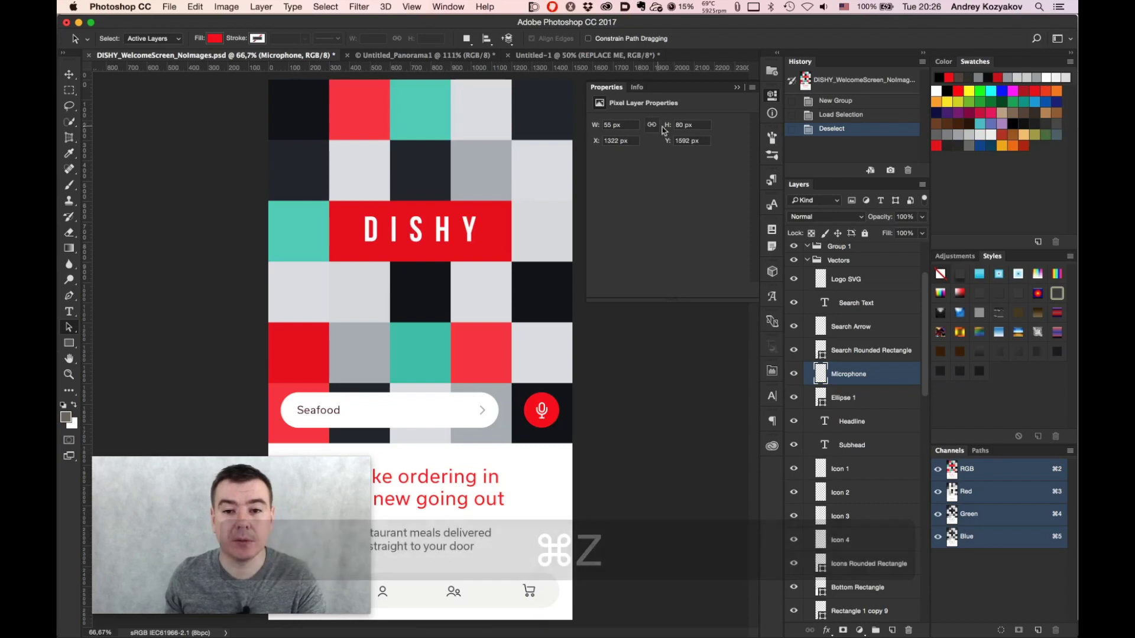
Set the Microphone layer's horizontal position to 1343 px in its layer properties, and close the properties
{"action": "left_click", "coordinate": [695, 127]}
{"action": "left_click", "coordinate": [695, 126]}
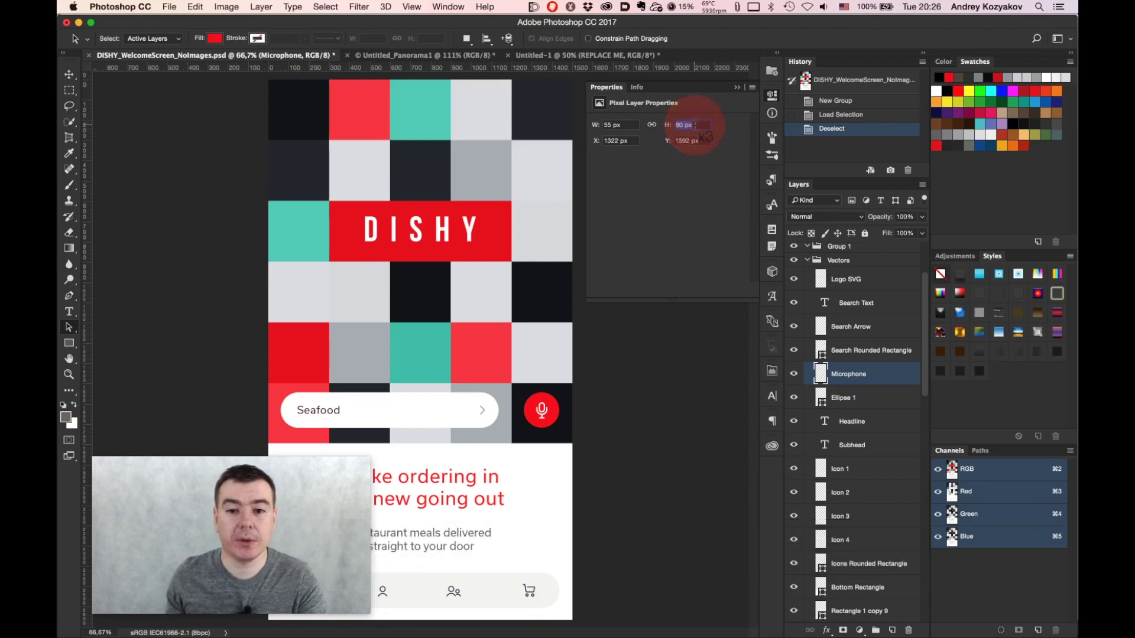
{"action": "left_click", "coordinate": [614, 141]}
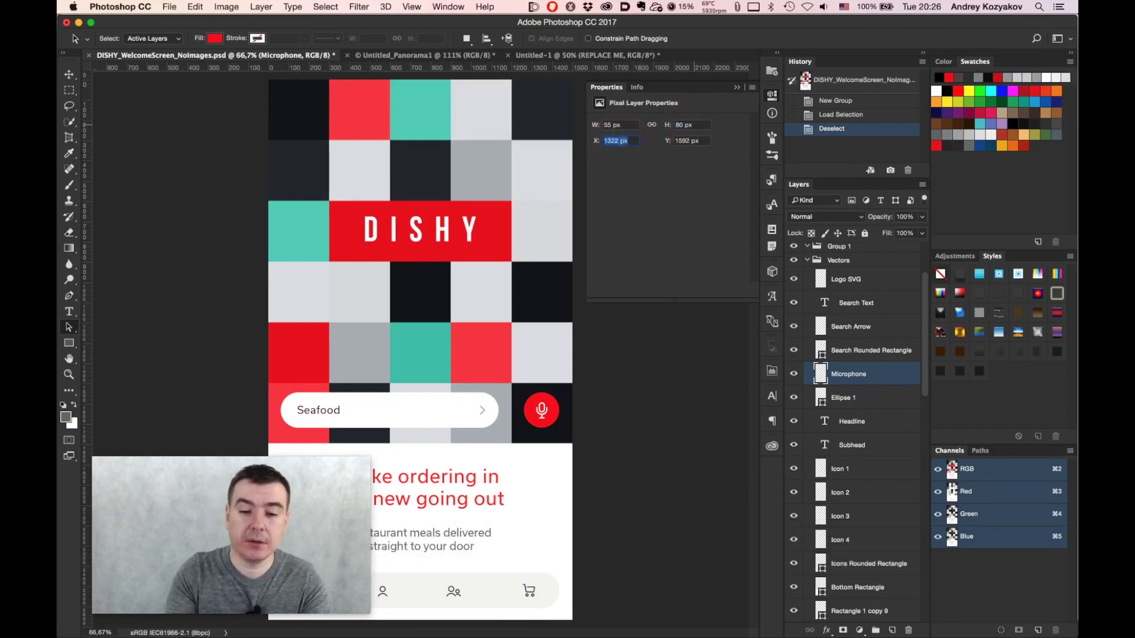
{"action": "key", "text": "Up"}
{"action": "key", "text": "shift+Up"}
{"action": "key", "text": "shift+Up"}
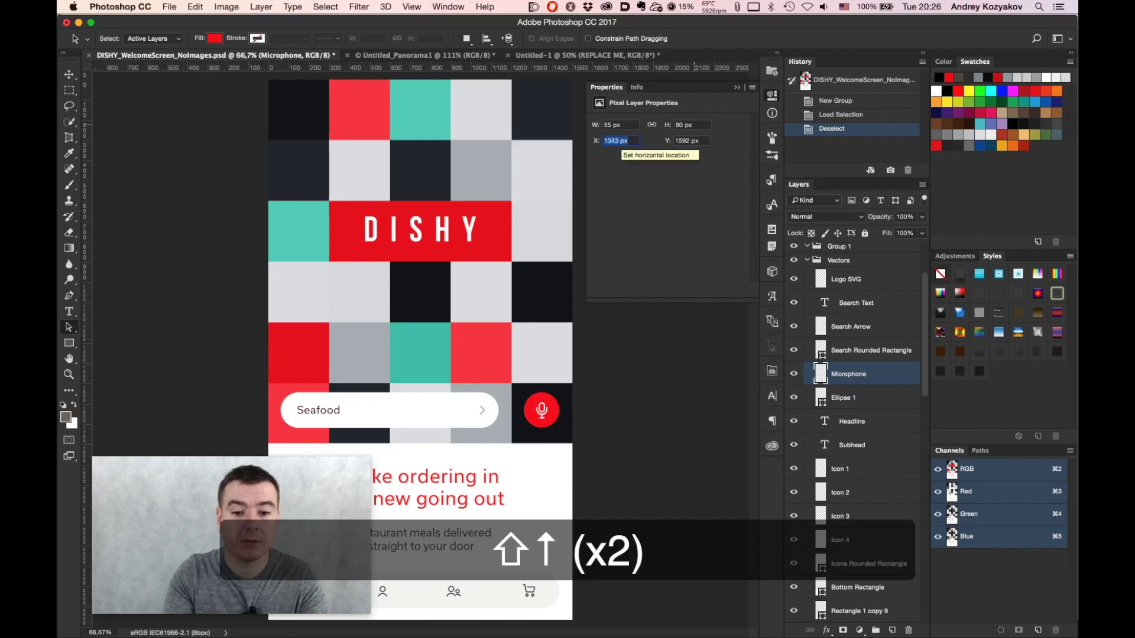
{"action": "key", "text": "Return"}
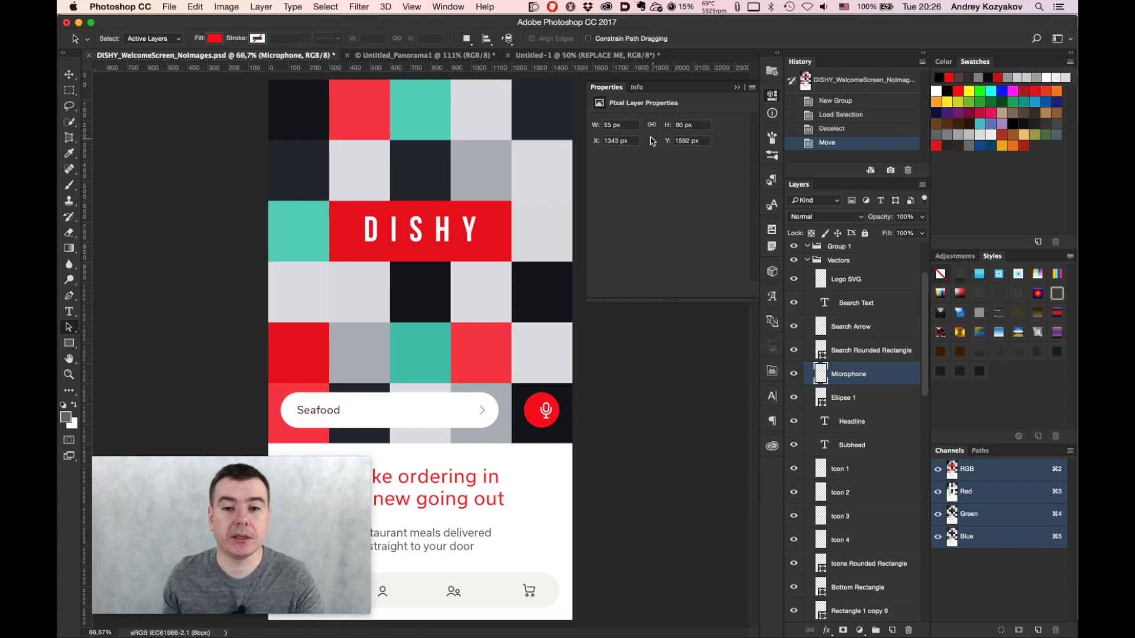
{"action": "left_click", "coordinate": [772, 95]}
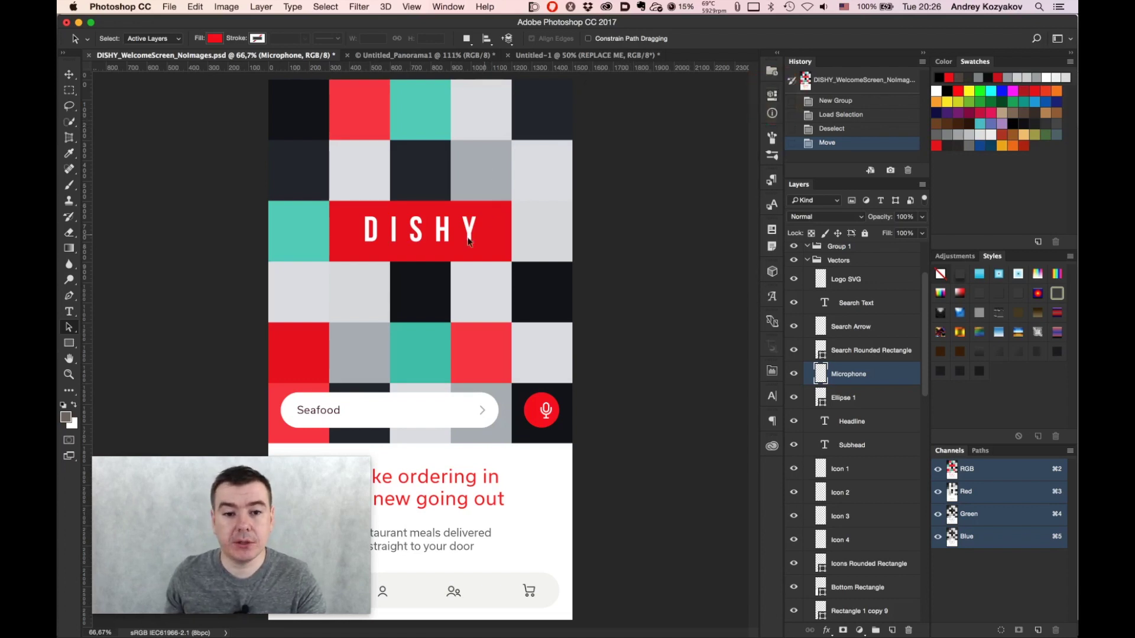
Try the DISHY logo as a text example by picking its Logo SVG layer on the canvas with the Move tool
{"action": "left_click", "coordinate": [69, 74]}
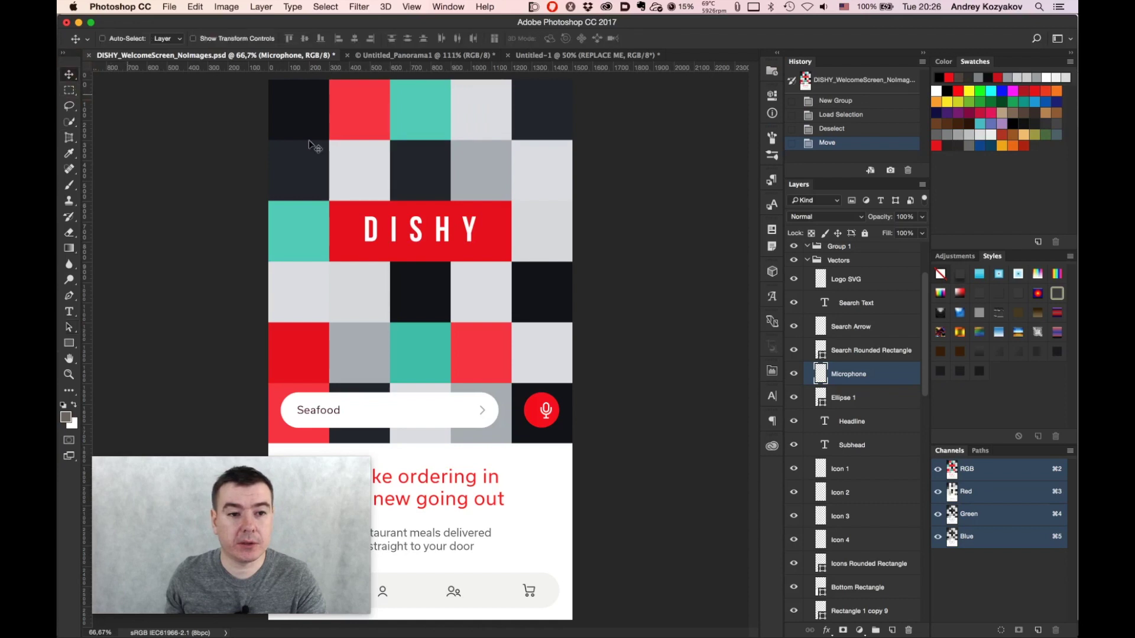
{"action": "key", "text": "super"}
{"action": "left_click", "coordinate": [420, 238], "text": "super"}
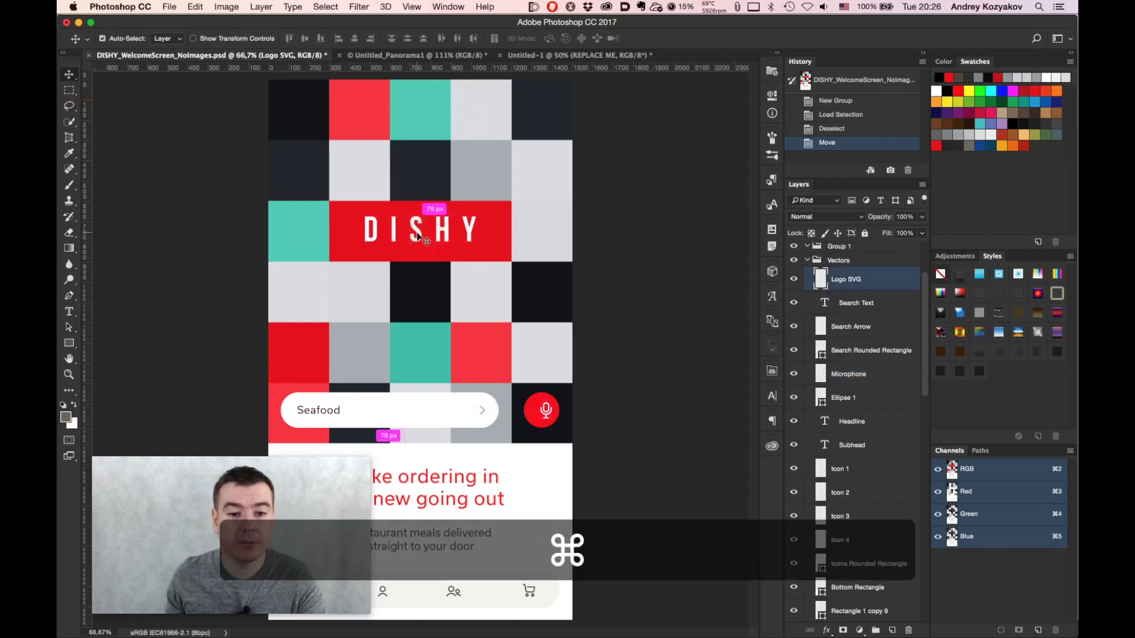
{"action": "key", "text": "t"}
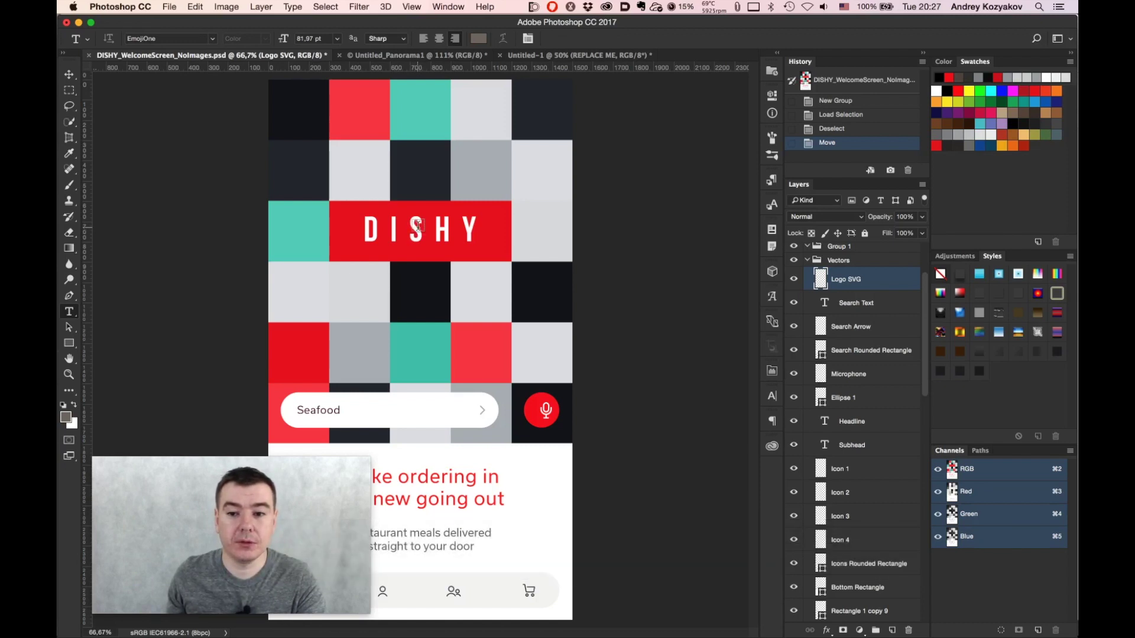
{"action": "left_click", "coordinate": [69, 75]}
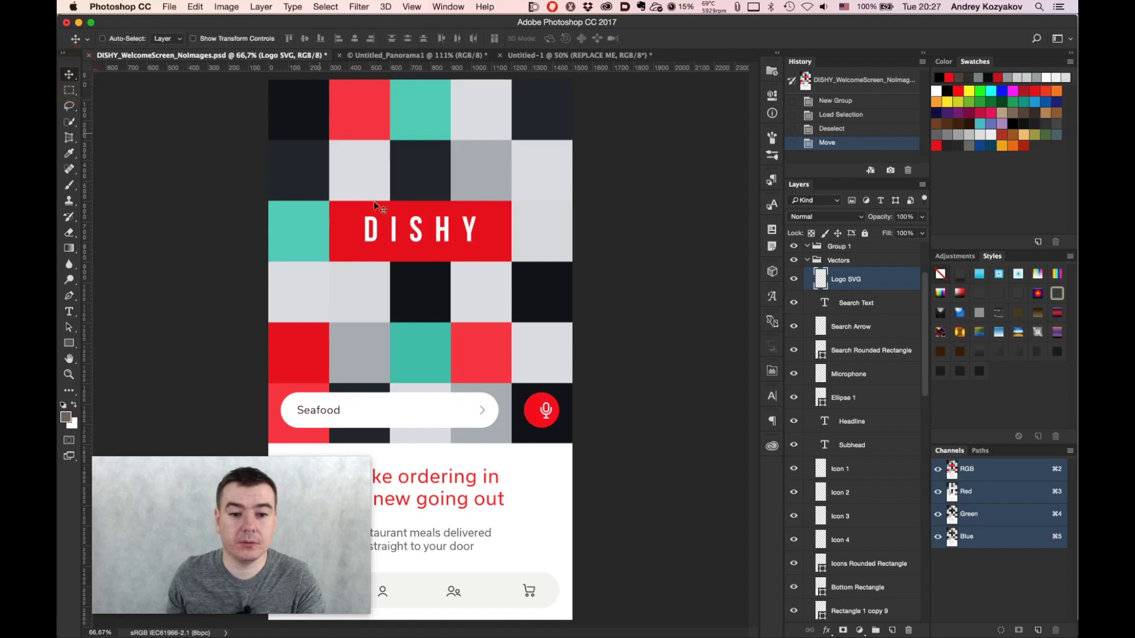
{"action": "key", "text": "space"}
{"action": "key", "text": "space"}
{"action": "key", "text": "space"}
{"action": "left_click_drag", "start_coordinate": [487, 473], "coordinate": [512, 407]}
{"action": "key", "text": "space"}
{"action": "key", "text": "space"}
{"action": "key", "text": "space"}
{"action": "key", "text": "space"}
{"action": "left_click_drag", "start_coordinate": [440, 417], "coordinate": [525, 260]}
{"action": "key", "text": "space"}
{"action": "key", "text": "space"}
{"action": "key", "text": "space"}
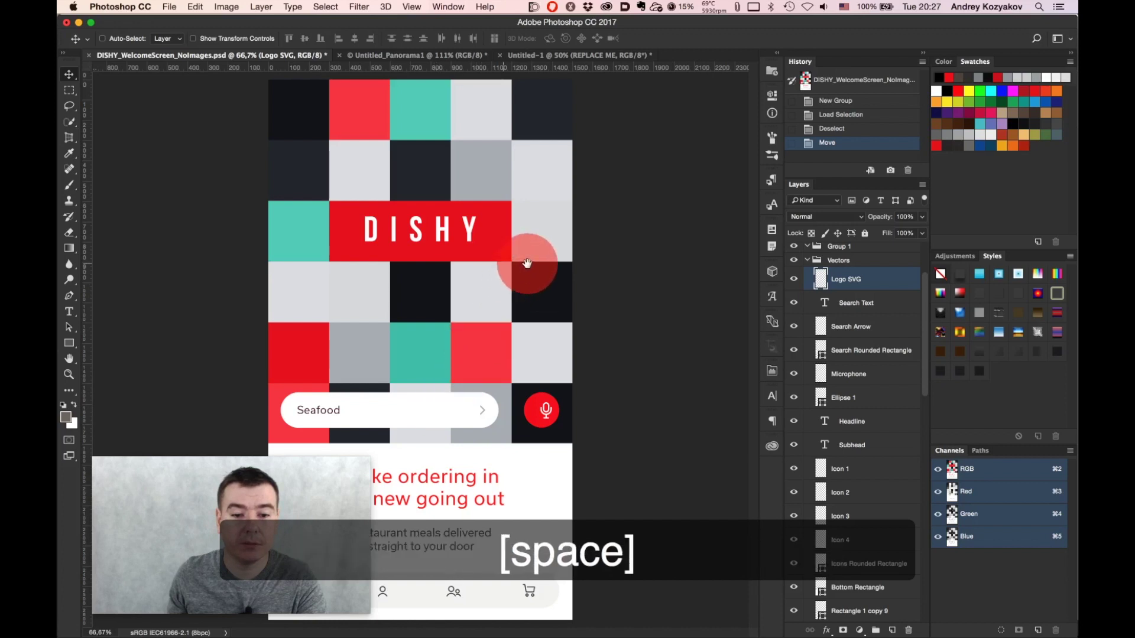
Select the Headline layer through its text on the canvas, leave text editing, and display its type layer properties
{"action": "key", "text": "t"}
{"action": "triple_click", "coordinate": [458, 479]}
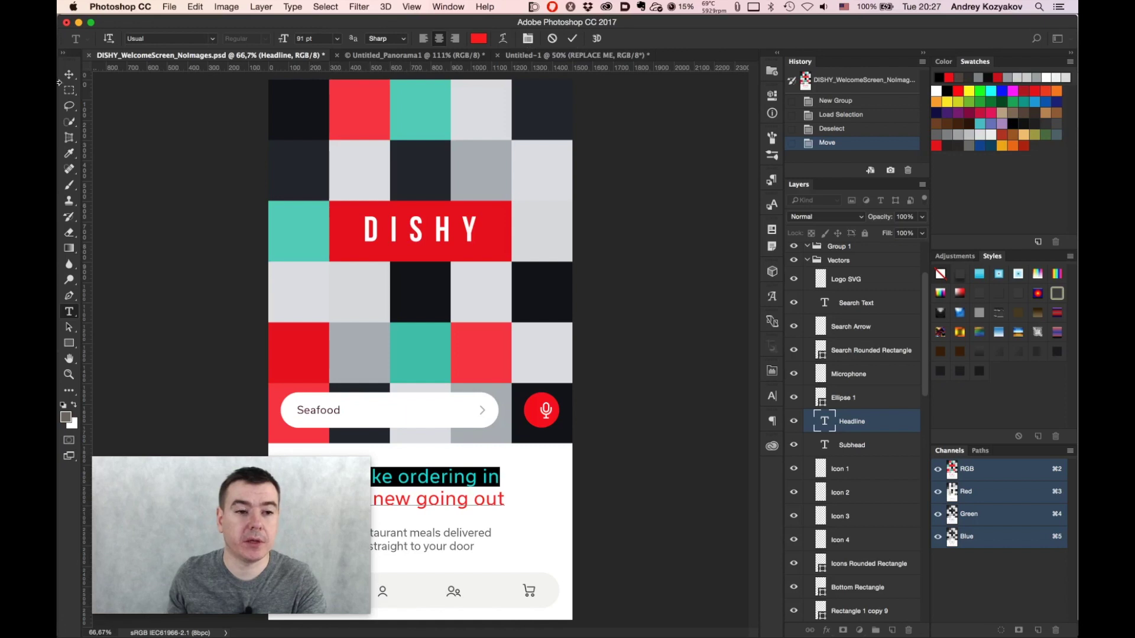
{"action": "left_click", "coordinate": [69, 76]}
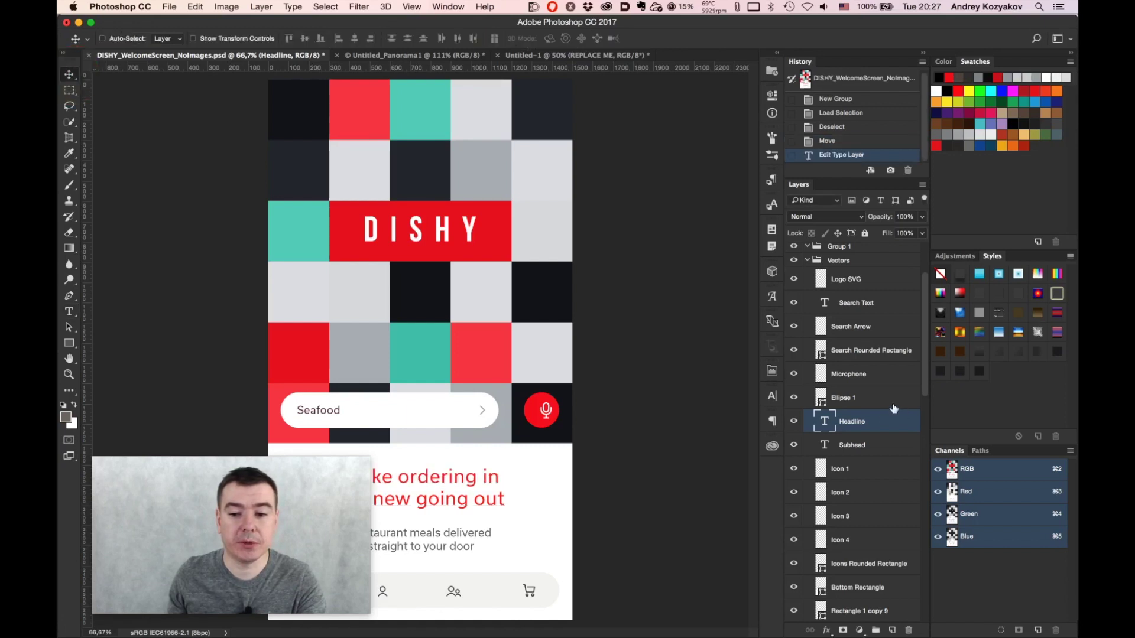
{"action": "left_click", "coordinate": [883, 443]}
{"action": "left_click", "coordinate": [885, 423]}
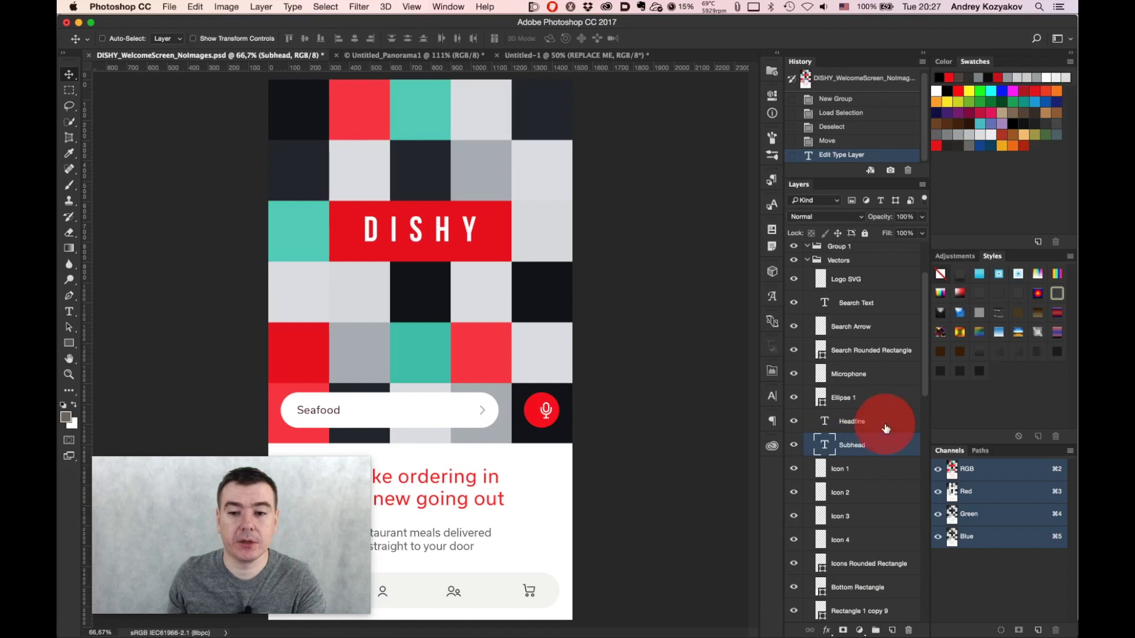
{"action": "left_click", "coordinate": [772, 96]}
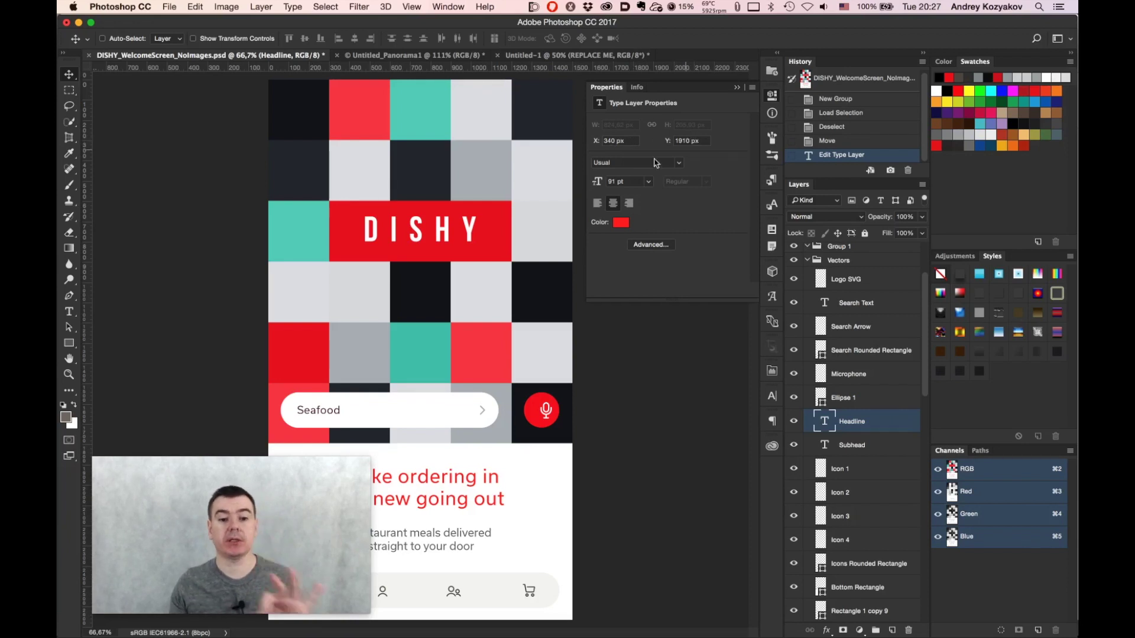
Change the Headline layer's font to Adobe Text Pro in the type layer properties
{"action": "mouse_move", "coordinate": [195, 485]}
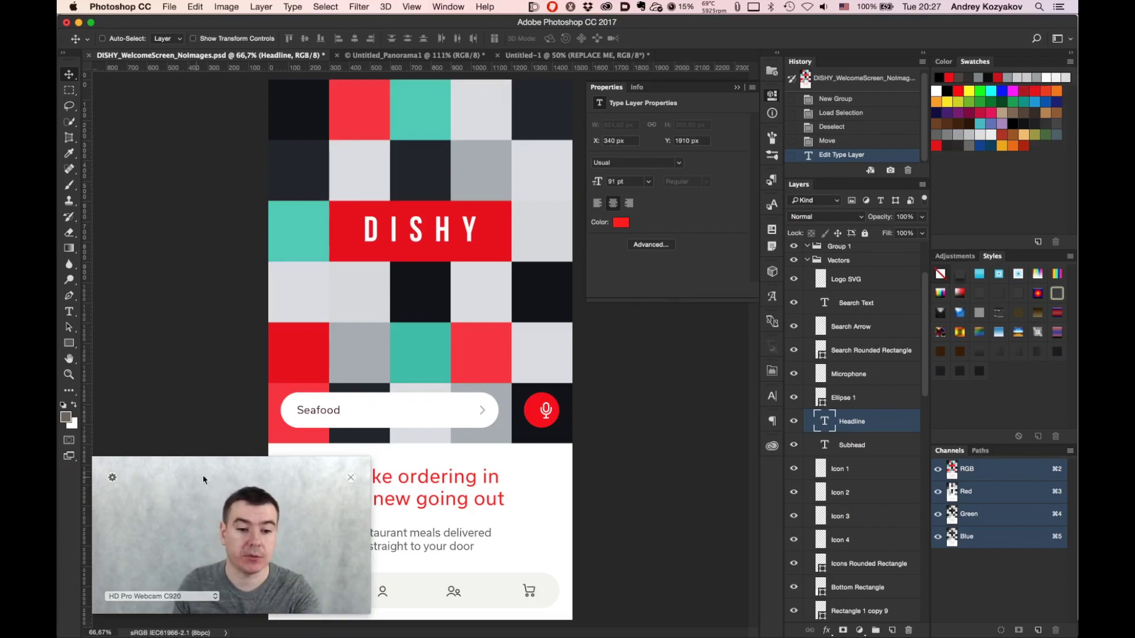
{"action": "key", "text": "space"}
{"action": "key", "text": "super+space"}
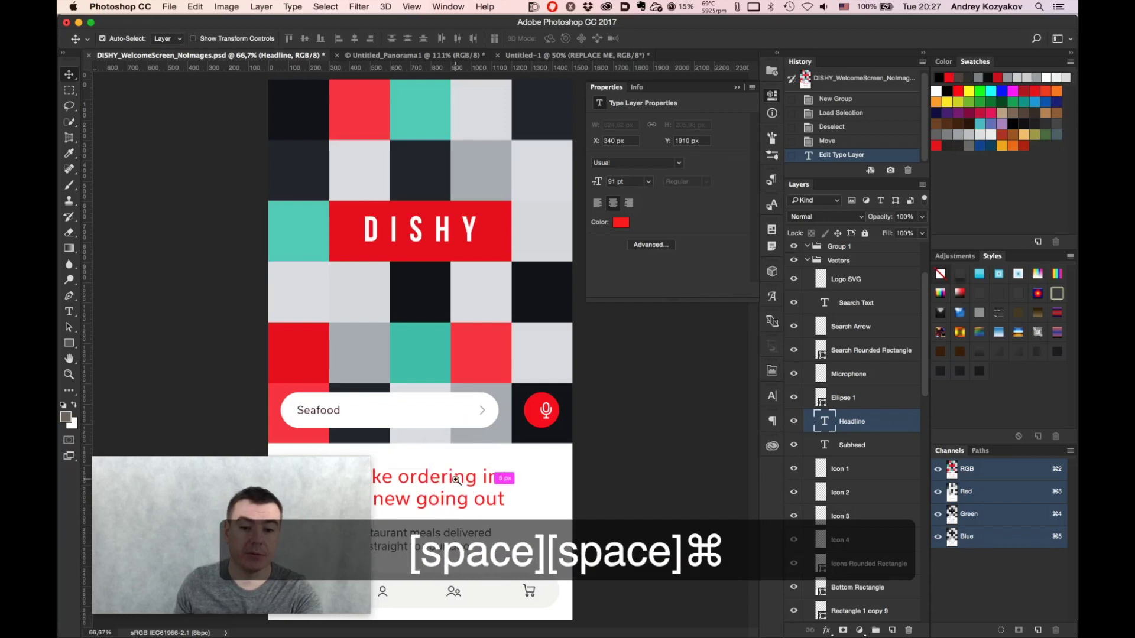
{"action": "left_click", "coordinate": [456, 480]}
{"action": "left_click", "coordinate": [468, 413]}
{"action": "left_click_drag", "start_coordinate": [469, 413], "coordinate": [509, 220]}
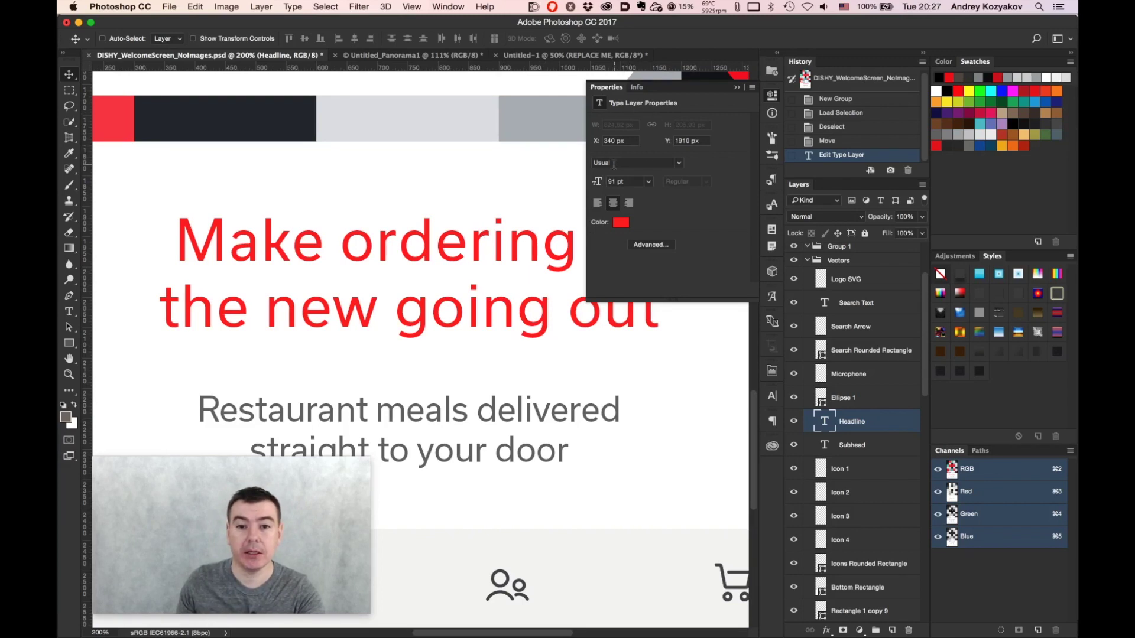
{"action": "left_click", "coordinate": [681, 165]}
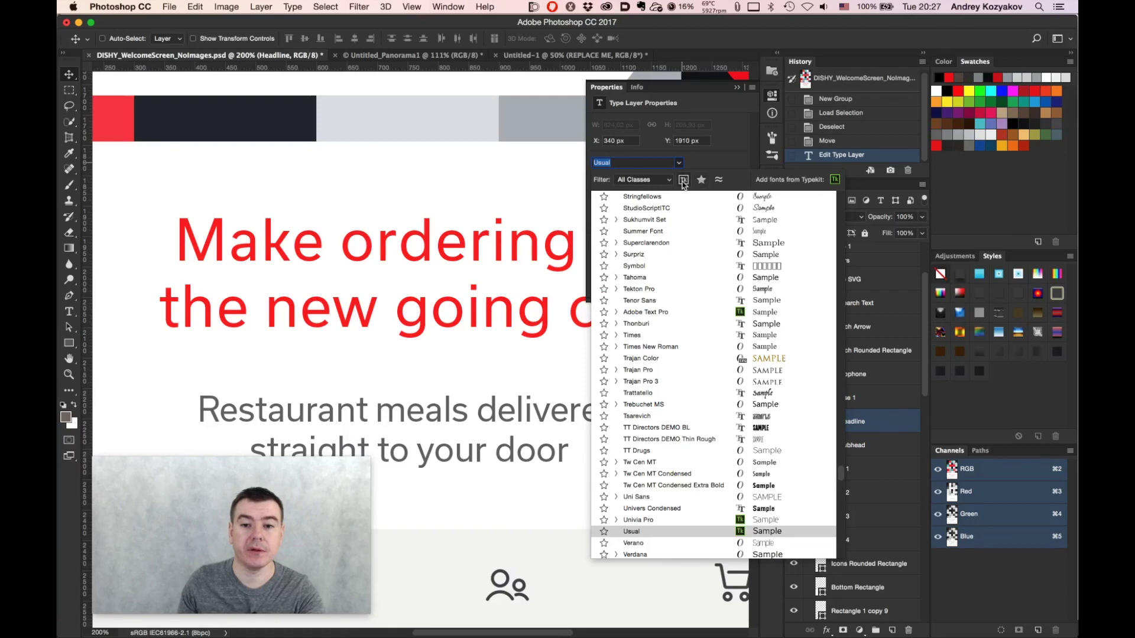
{"action": "left_click", "coordinate": [670, 180]}
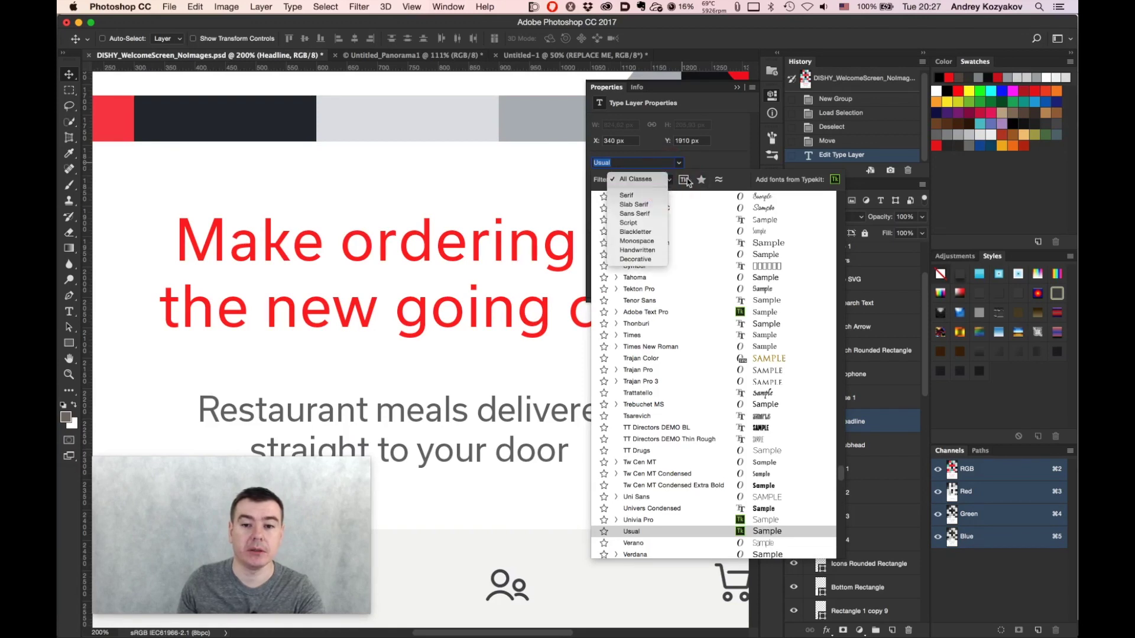
{"action": "left_click", "coordinate": [724, 178]}
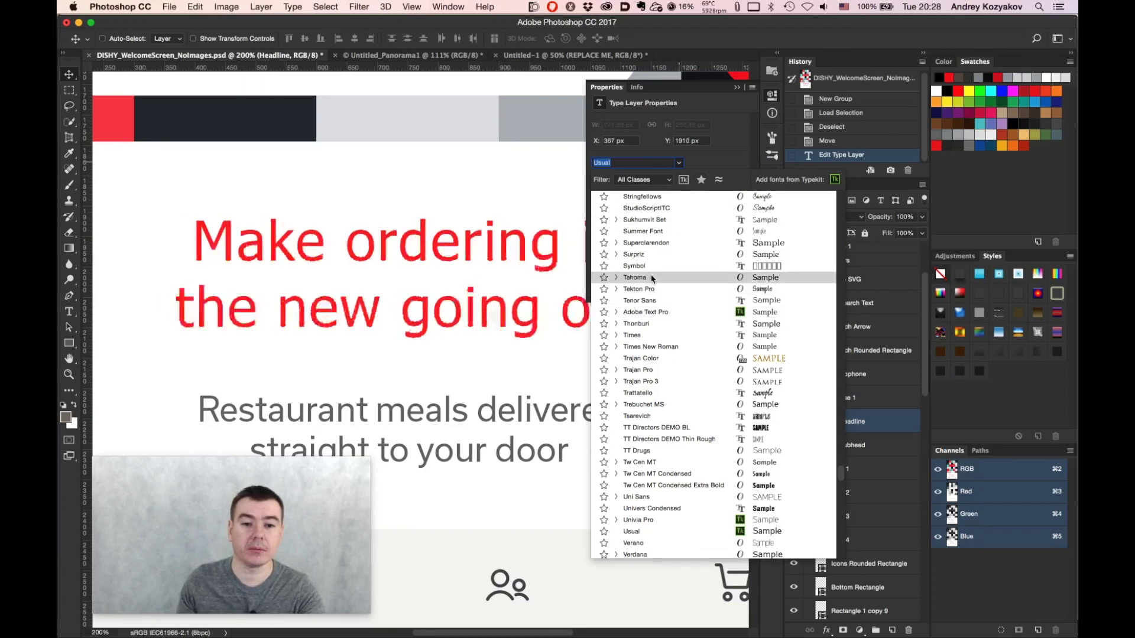
{"action": "left_click", "coordinate": [652, 346]}
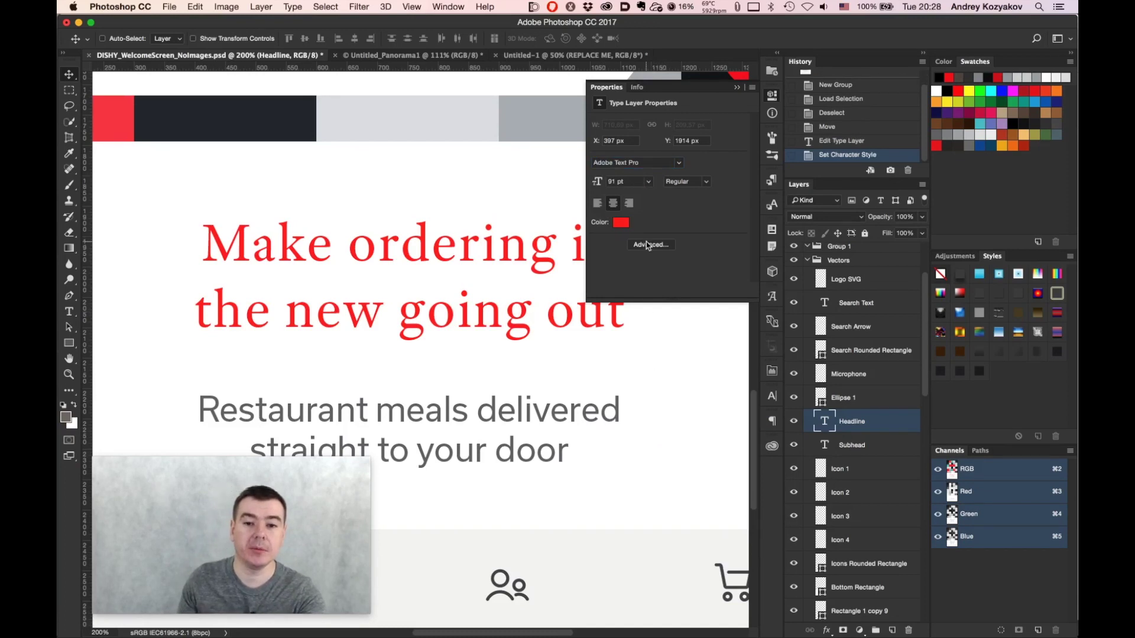
Display the advanced type options for the Headline layer, and collapse them again
{"action": "left_click", "coordinate": [650, 245]}
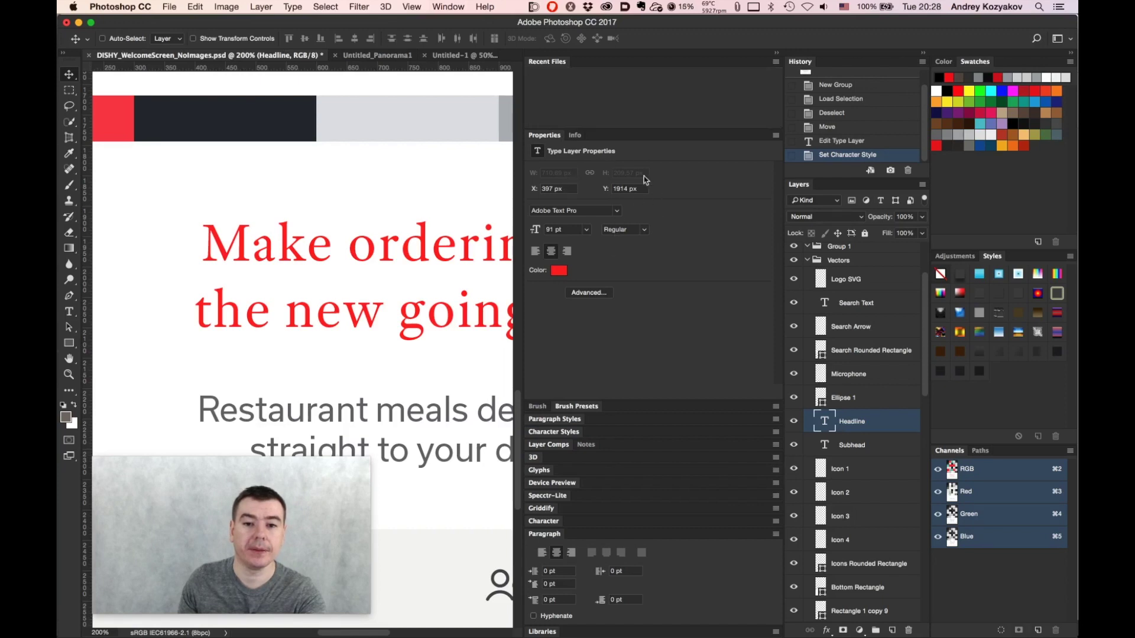
{"action": "left_click", "coordinate": [562, 535]}
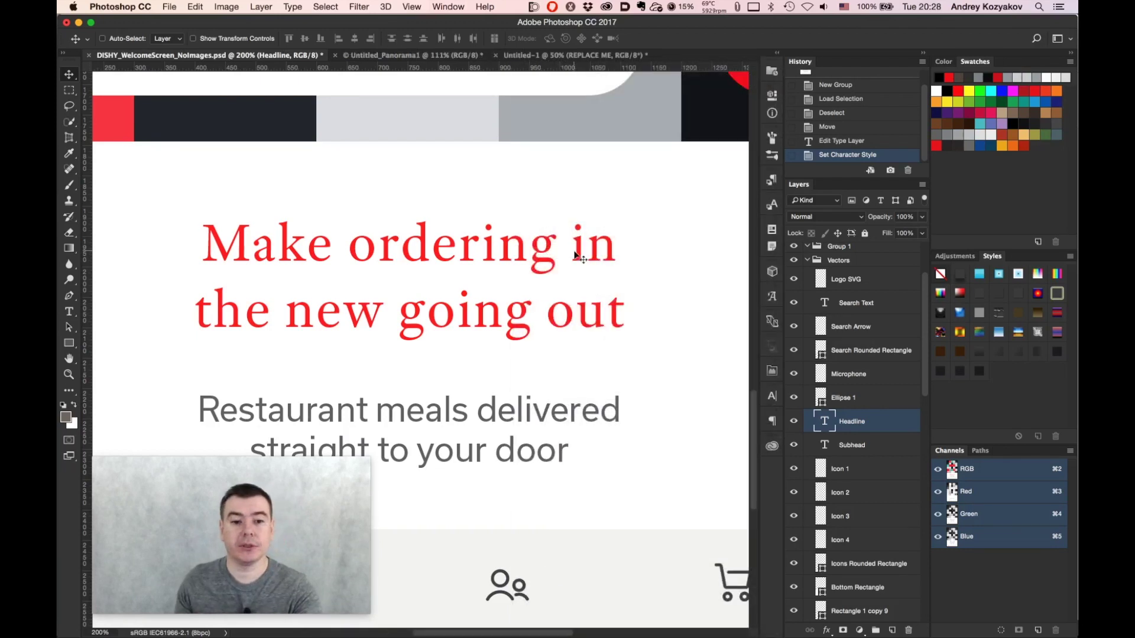
Switch to IMG_1942.JPG, open it in the Liquify filter, and activate the Face tool close up on the right-hand man's face
{"action": "key", "text": "super+Tab"}
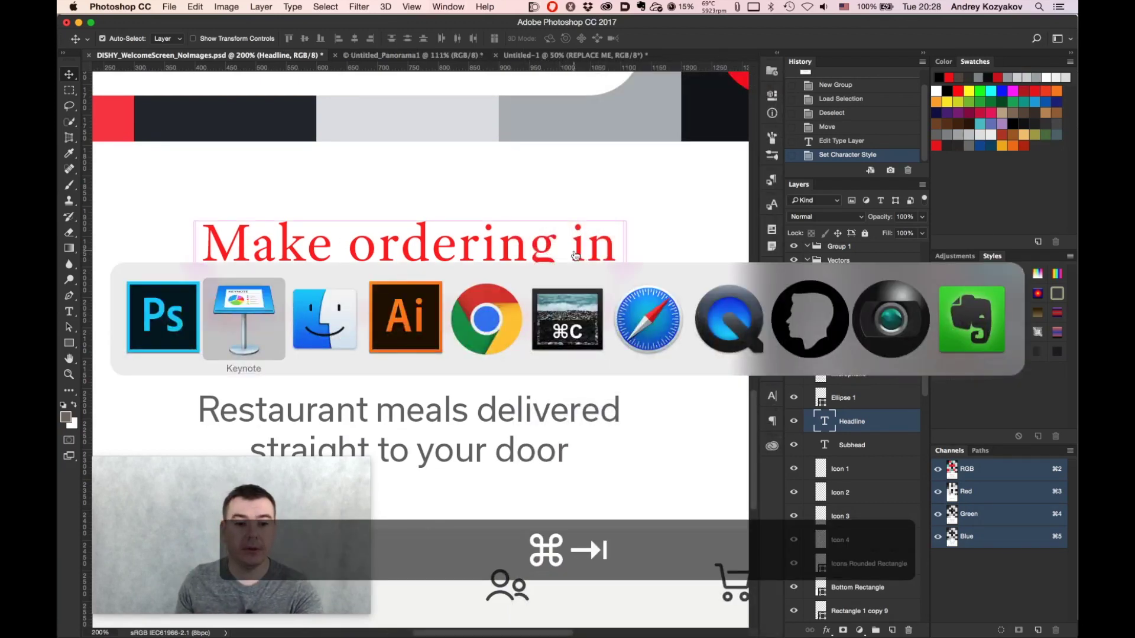
{"action": "key", "text": "super+Tab"}
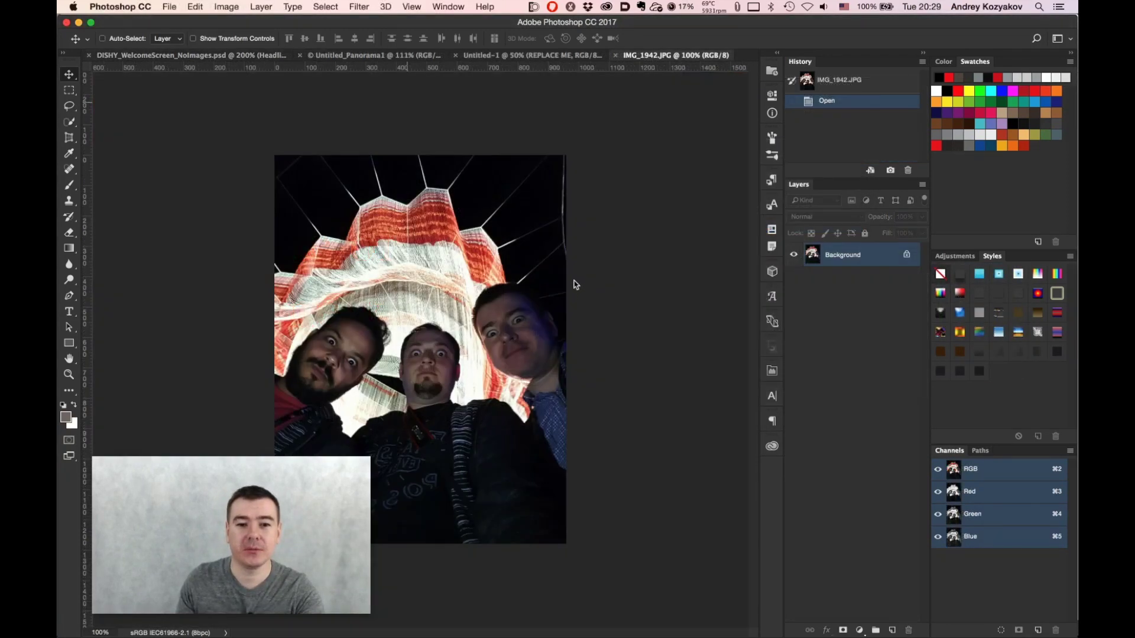
{"action": "key", "text": "super+shift+x"}
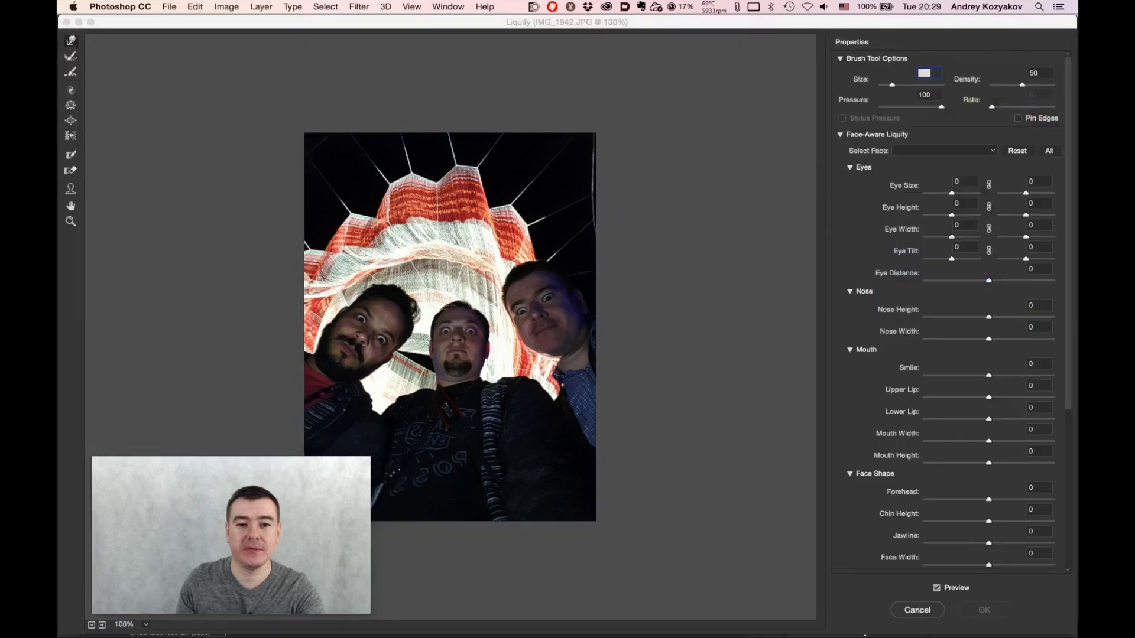
{"action": "key", "text": "a"}
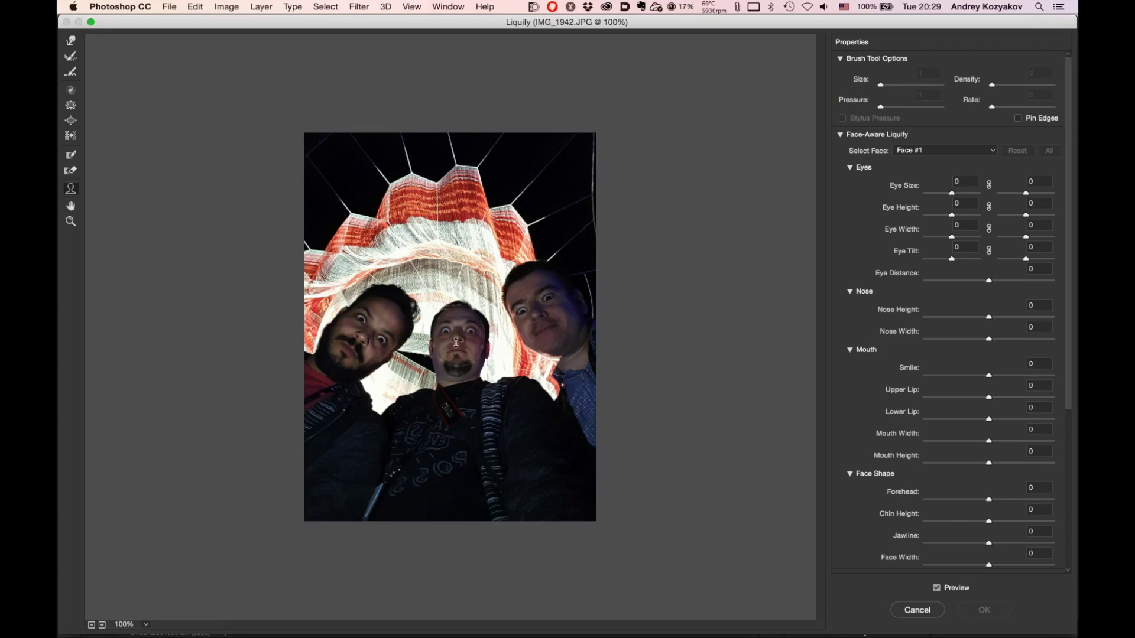
{"action": "key", "text": "super+space"}
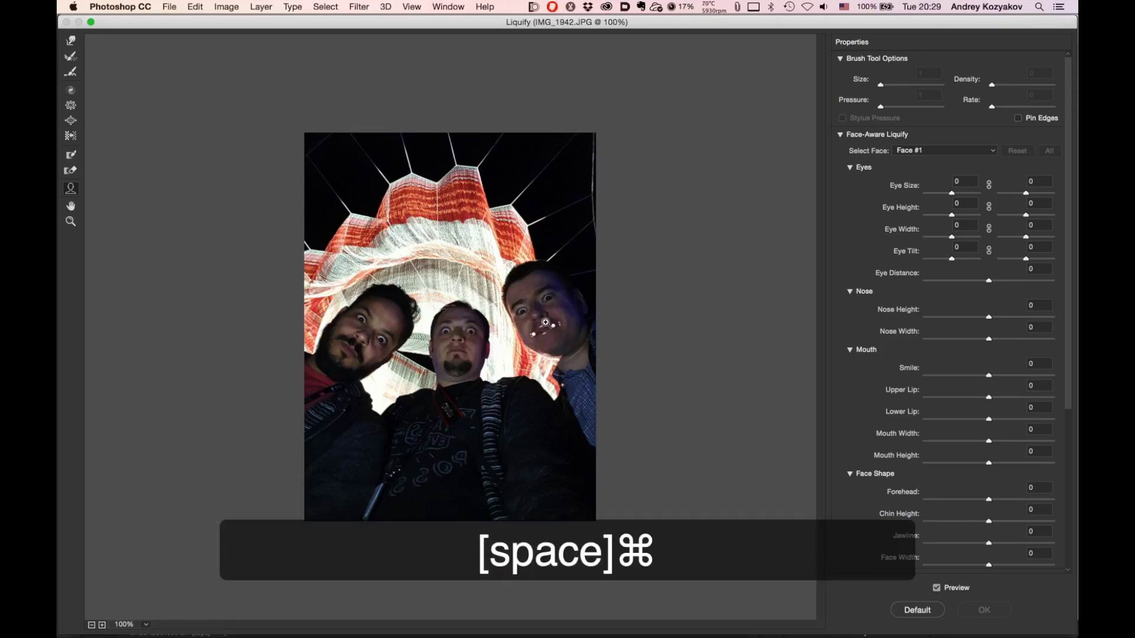
{"action": "left_click", "coordinate": [546, 322]}
{"action": "left_click", "coordinate": [630, 306]}
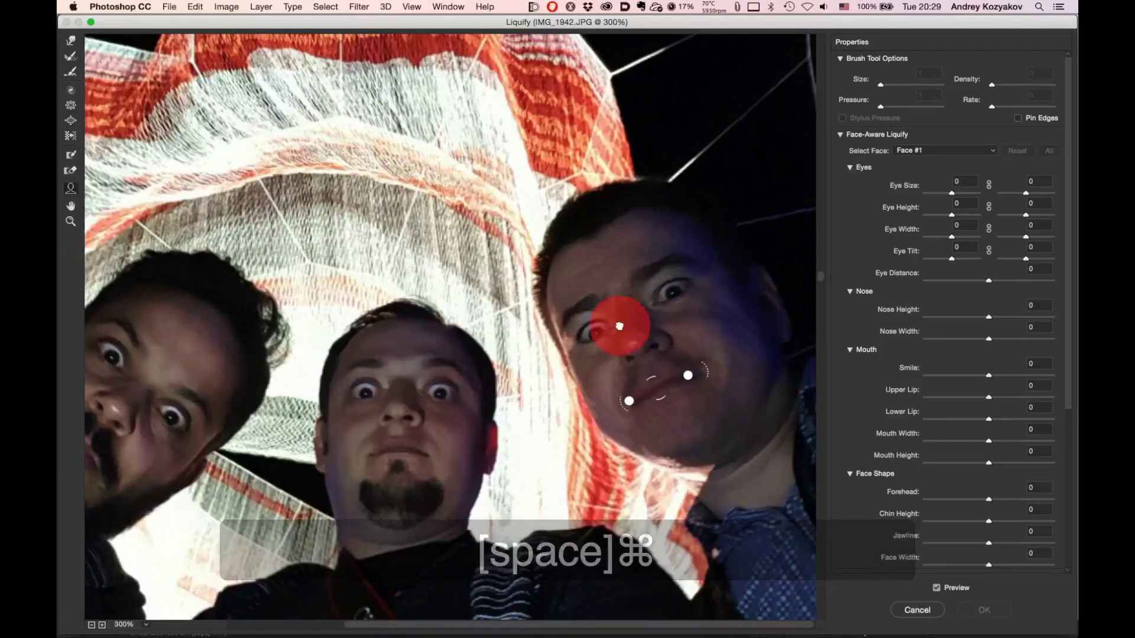
{"action": "left_click", "coordinate": [689, 333]}
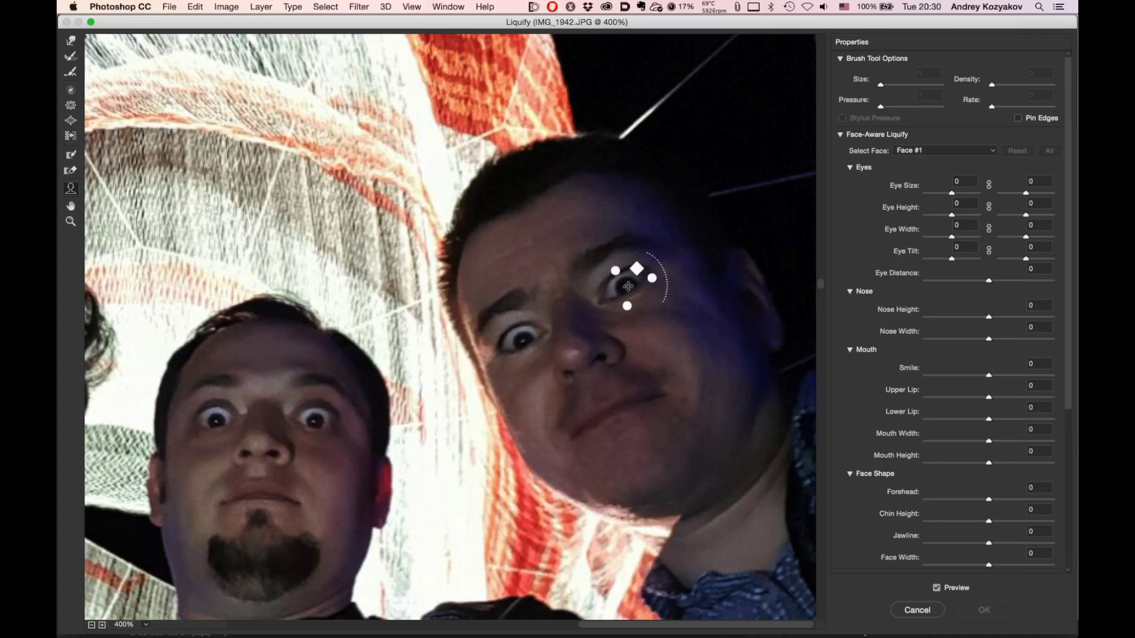
Reshape the eyes of Face #2: left eye size 7, height 100 and tilt 40, and right eye size 29
{"action": "mouse_move", "coordinate": [547, 332]}
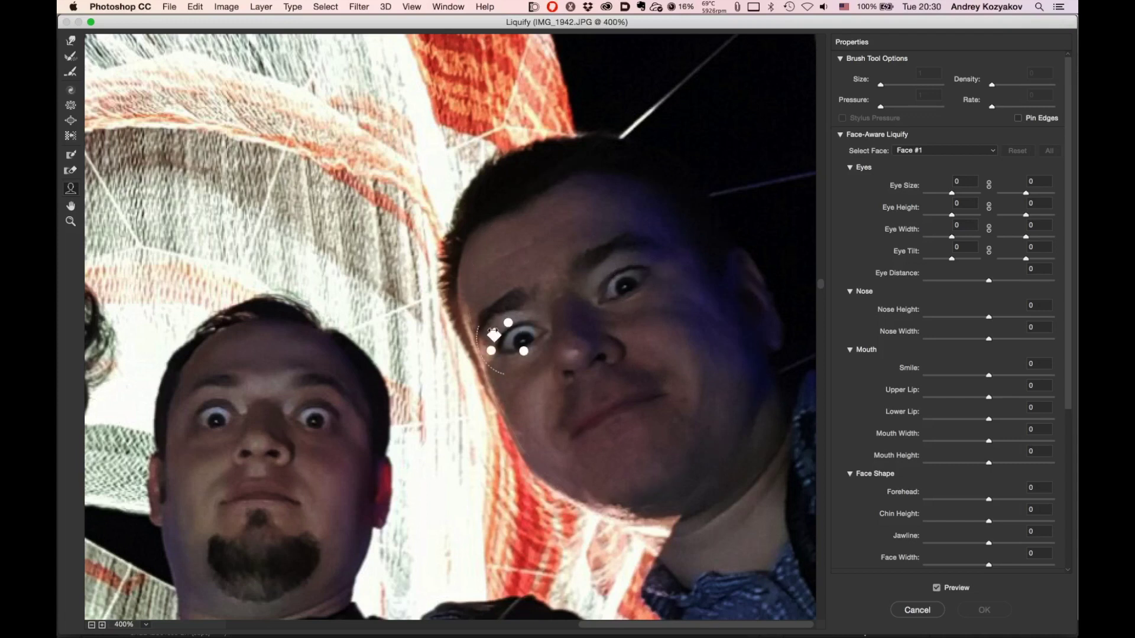
{"action": "left_click_drag", "start_coordinate": [495, 335], "coordinate": [438, 324]}
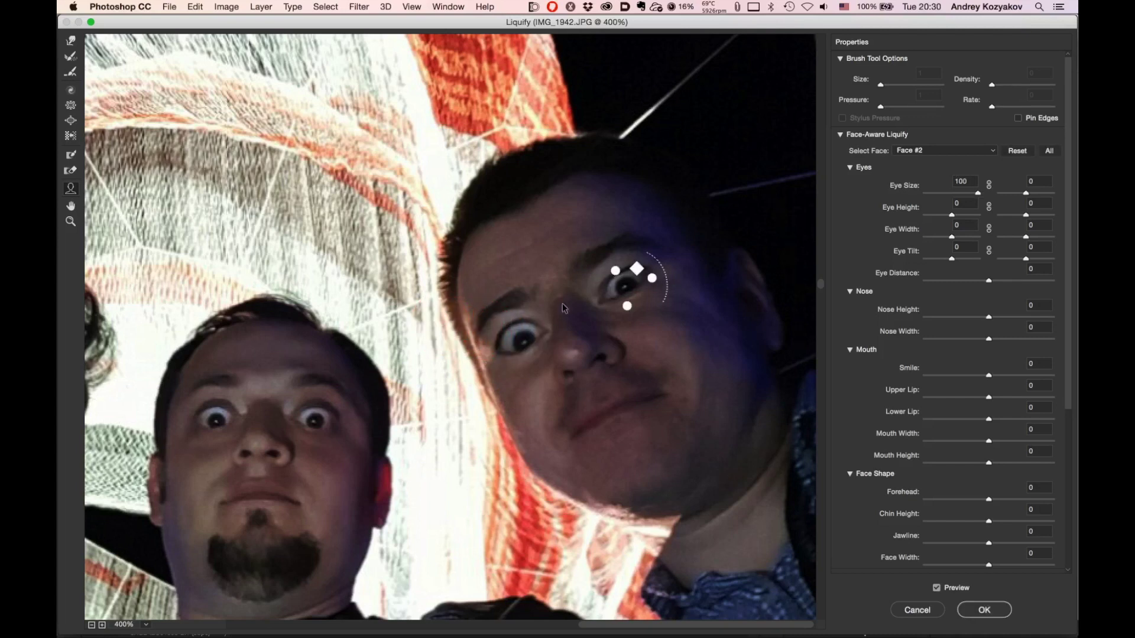
{"action": "left_click_drag", "start_coordinate": [519, 339], "coordinate": [515, 367]}
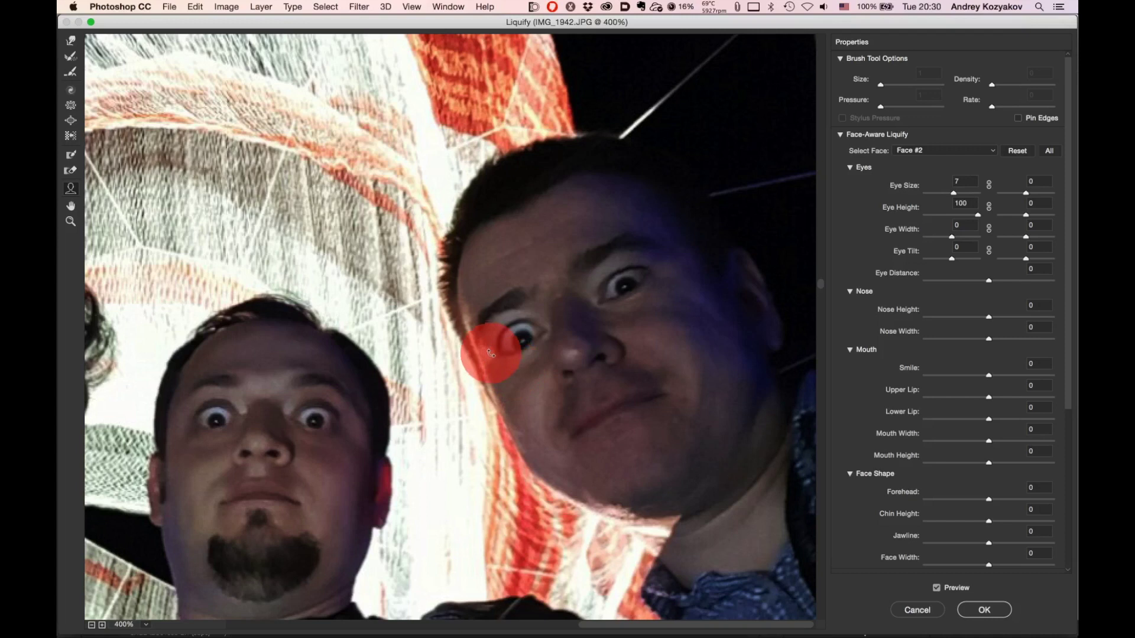
{"action": "mouse_move", "coordinate": [633, 289]}
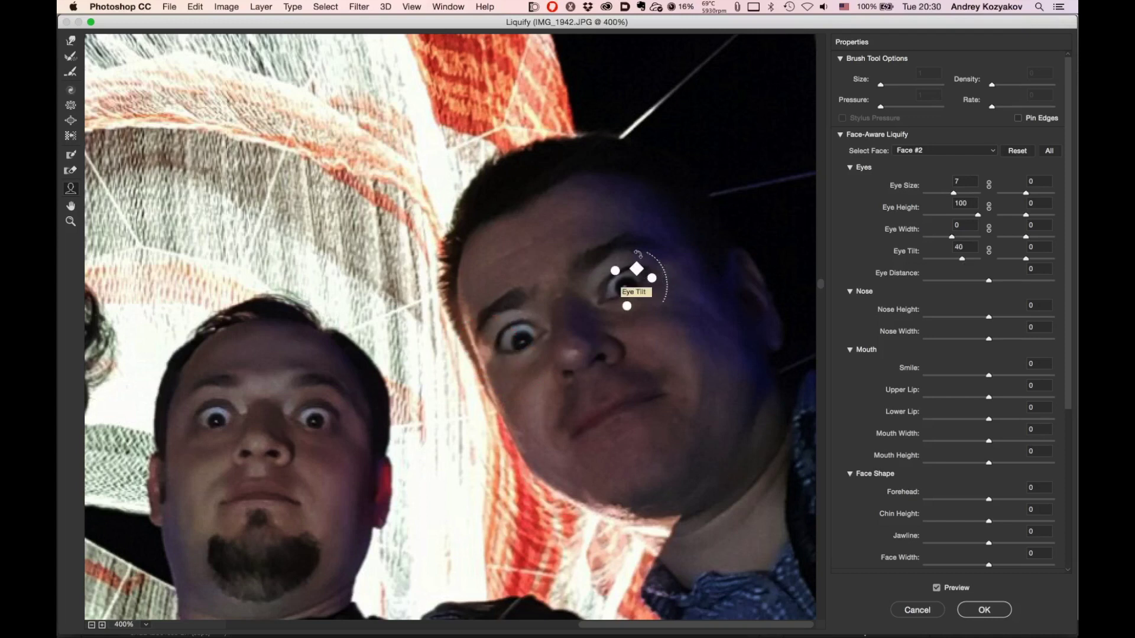
{"action": "left_click_drag", "start_coordinate": [646, 262], "coordinate": [642, 259]}
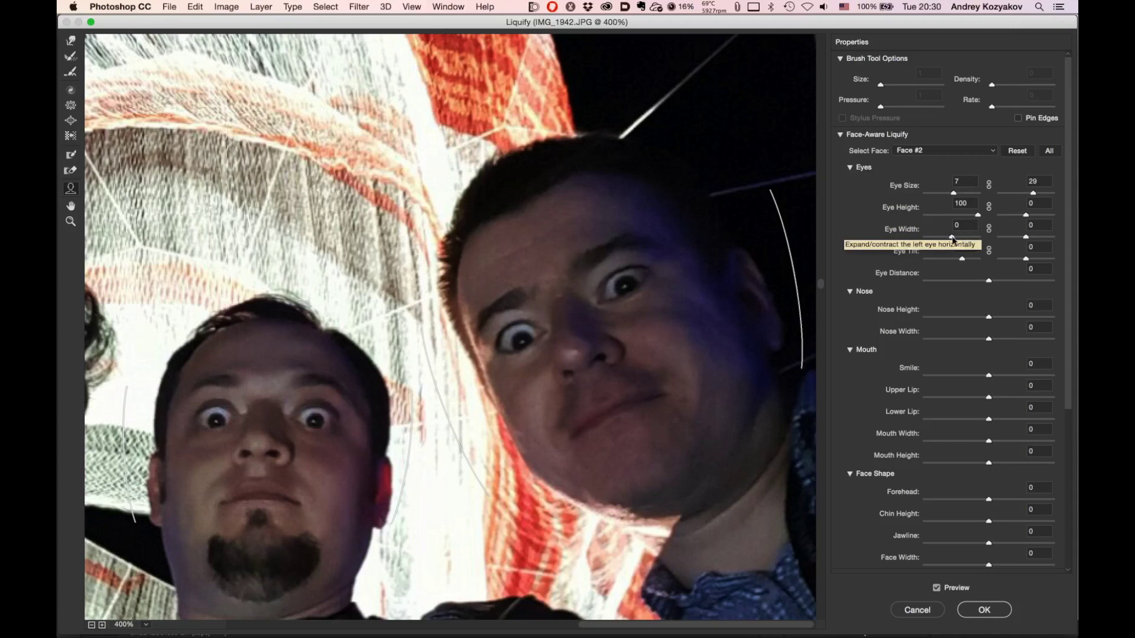
Link both eye sizes of Face #2, set them to -26, and leave Liquify without applying the changes
{"action": "left_click", "coordinate": [990, 185]}
{"action": "left_click", "coordinate": [990, 185]}
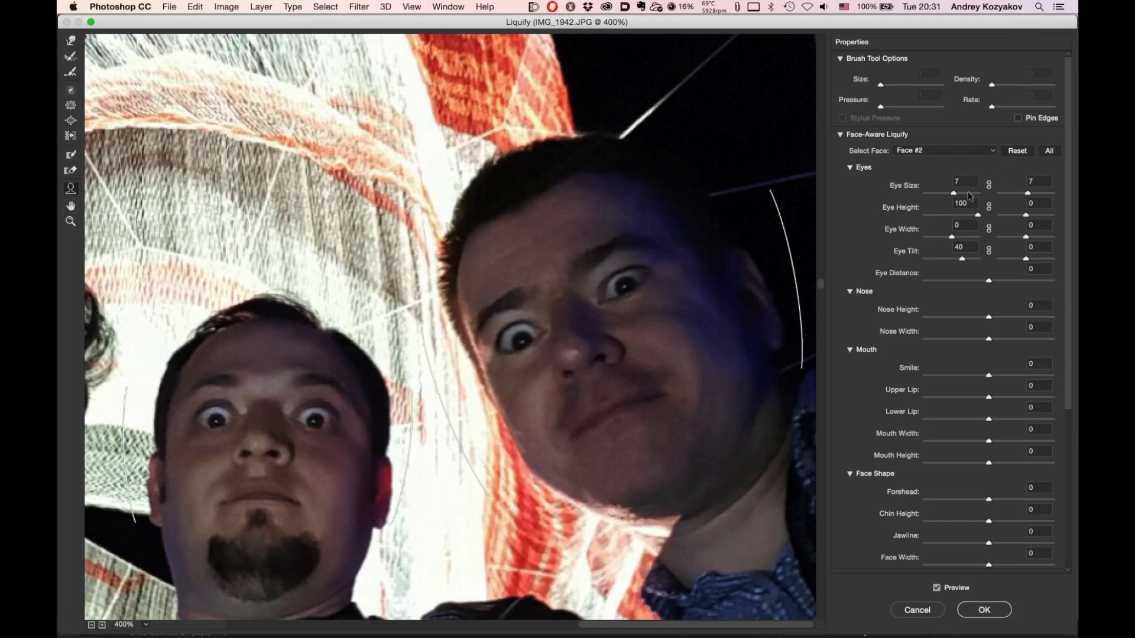
{"action": "mouse_move", "coordinate": [956, 196]}
{"action": "left_mouse_down"}
{"action": "mouse_move", "coordinate": [979, 192]}
{"action": "mouse_move", "coordinate": [945, 194]}
{"action": "left_mouse_up"}
{"action": "left_click", "coordinate": [991, 185]}
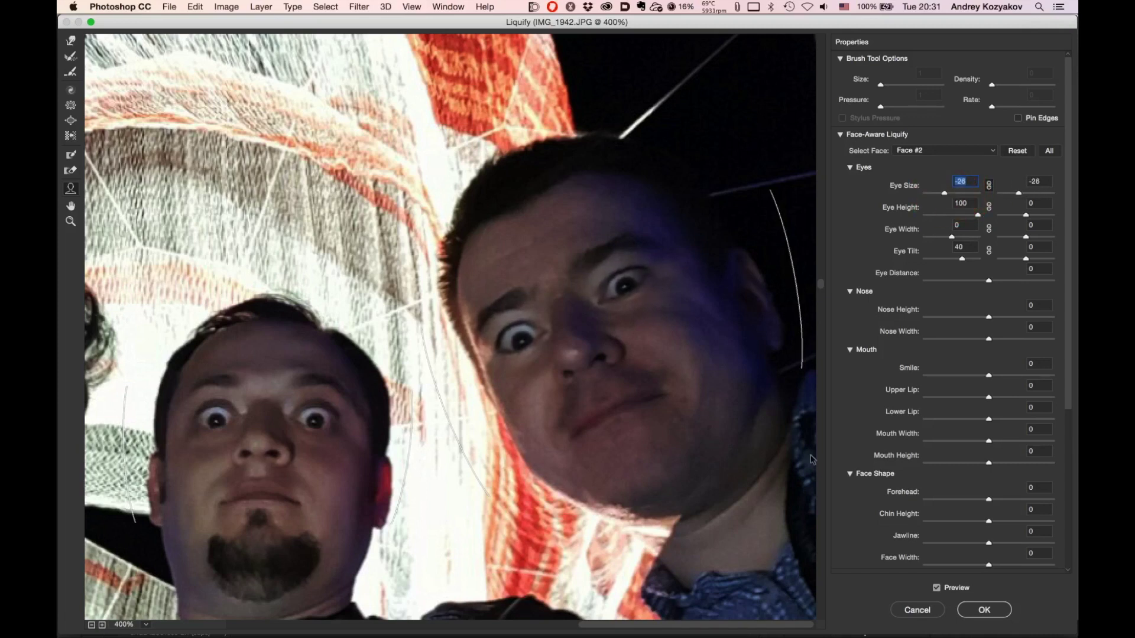
{"action": "left_click", "coordinate": [916, 610]}
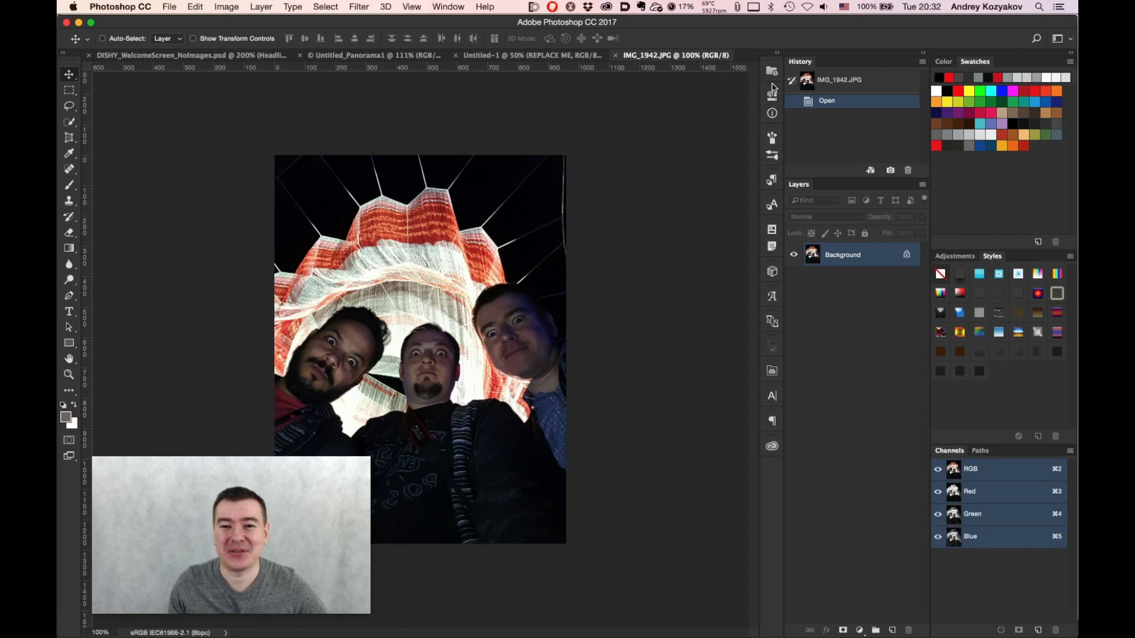
Open the executive-with-mobile-phone graphic from the #MAX Stream library with the Adobe RGB (1998) profile assigned, and free up canvas space
{"action": "left_click", "coordinate": [772, 449]}
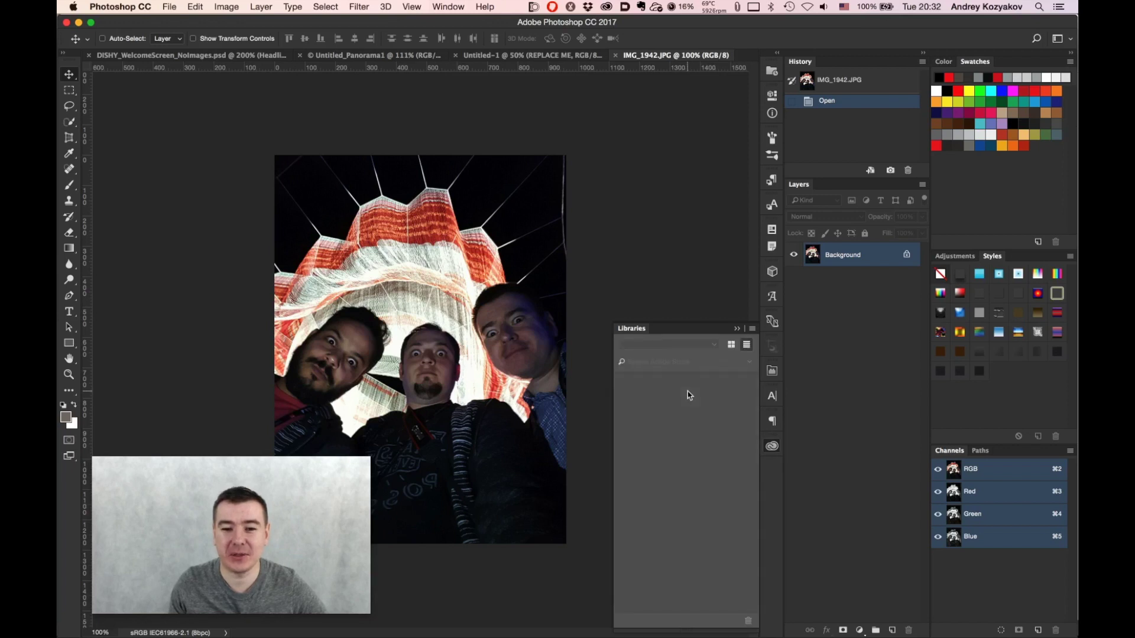
{"action": "left_click", "coordinate": [628, 424]}
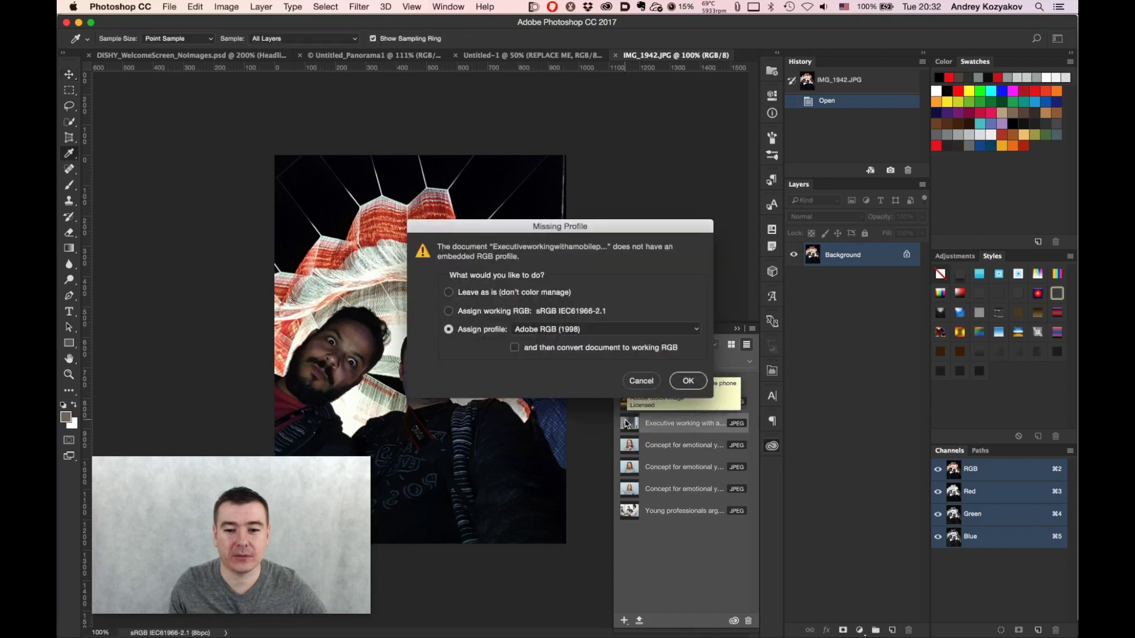
{"action": "left_click", "coordinate": [480, 329]}
{"action": "left_click", "coordinate": [701, 382]}
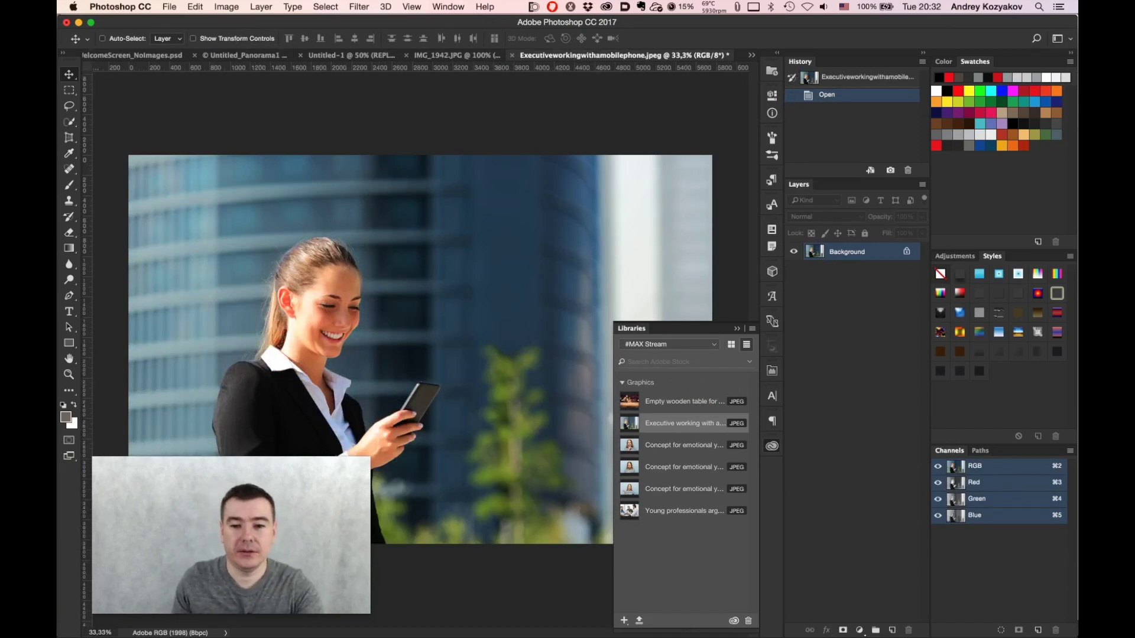
{"action": "left_click", "coordinate": [778, 451]}
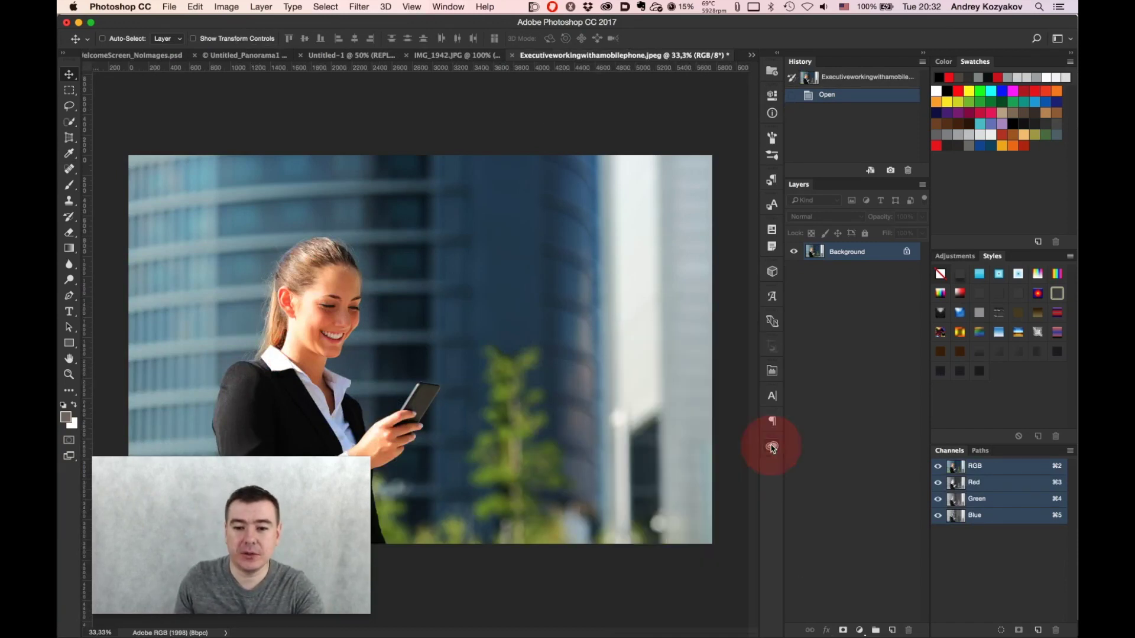
{"action": "left_click", "coordinate": [923, 54]}
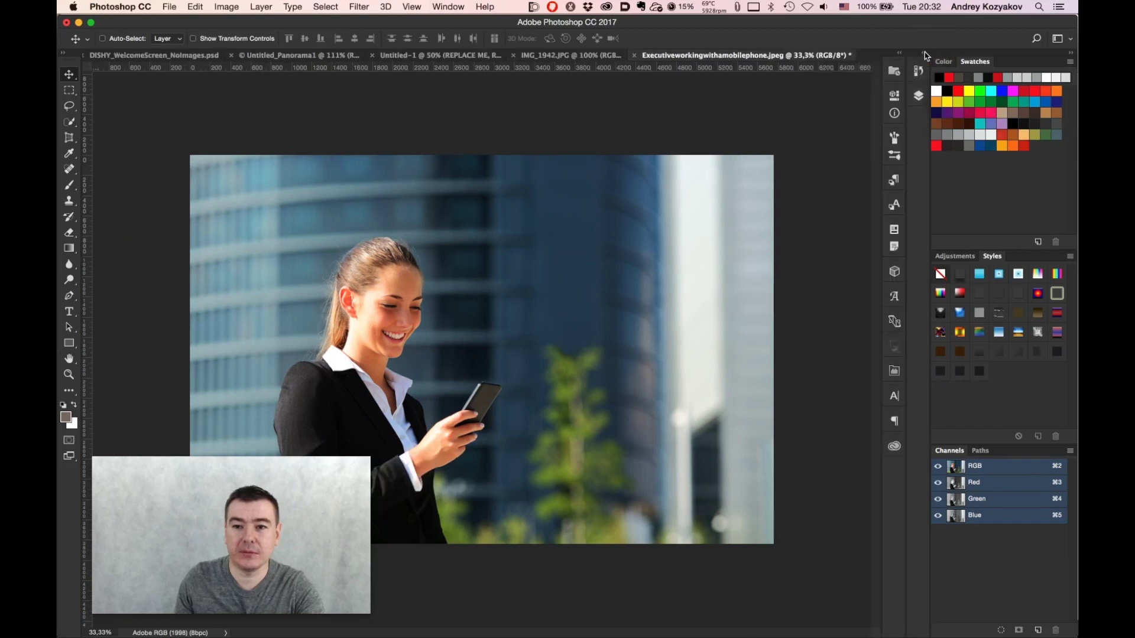
Select the woman's face and hair with the Quick Selection tool, subtracting the excess background above her head
{"action": "left_click", "coordinate": [431, 325], "text": "super"}
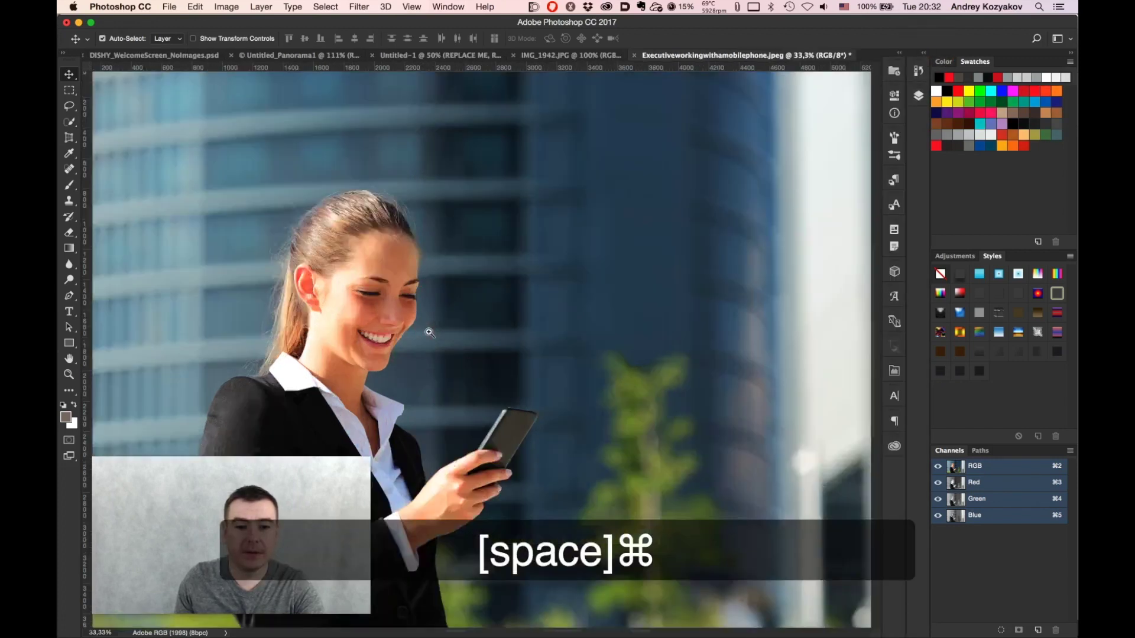
{"action": "left_click", "coordinate": [431, 286], "text": "super"}
{"action": "left_click_drag", "start_coordinate": [487, 269], "coordinate": [693, 232]}
{"action": "left_click", "coordinate": [71, 123]}
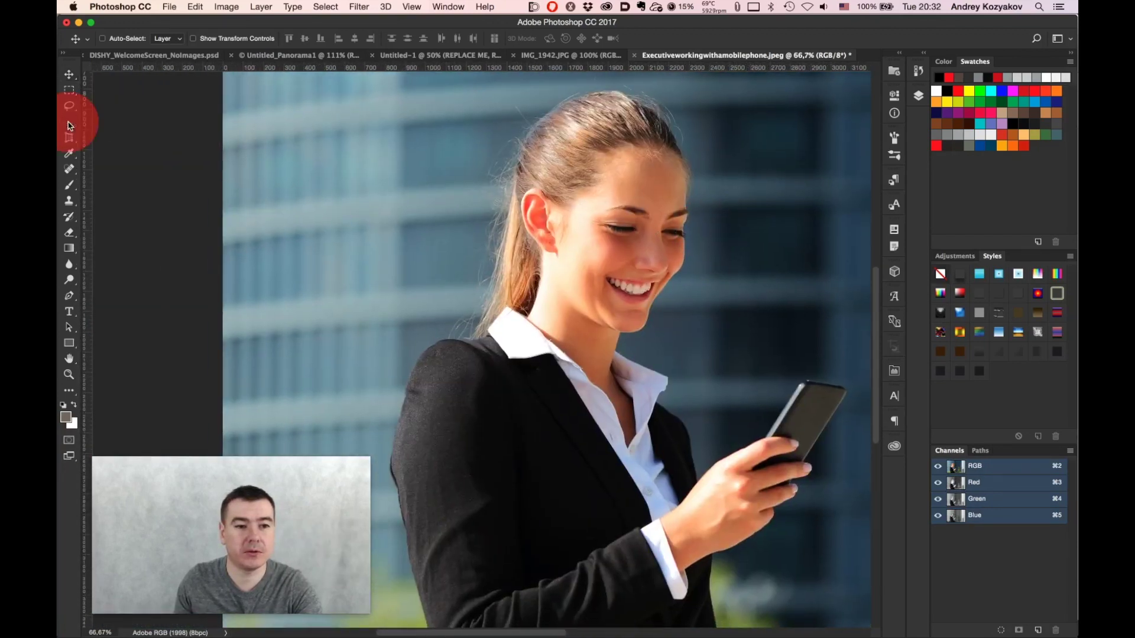
{"action": "left_click", "coordinate": [116, 118]}
{"action": "mouse_move", "coordinate": [603, 118]}
{"action": "left_mouse_down"}
{"action": "mouse_move", "coordinate": [635, 140]}
{"action": "mouse_move", "coordinate": [631, 188]}
{"action": "mouse_move", "coordinate": [604, 191]}
{"action": "mouse_move", "coordinate": [569, 170]}
{"action": "mouse_move", "coordinate": [543, 187]}
{"action": "mouse_move", "coordinate": [551, 73]}
{"action": "mouse_move", "coordinate": [555, 164]}
{"action": "left_mouse_up"}
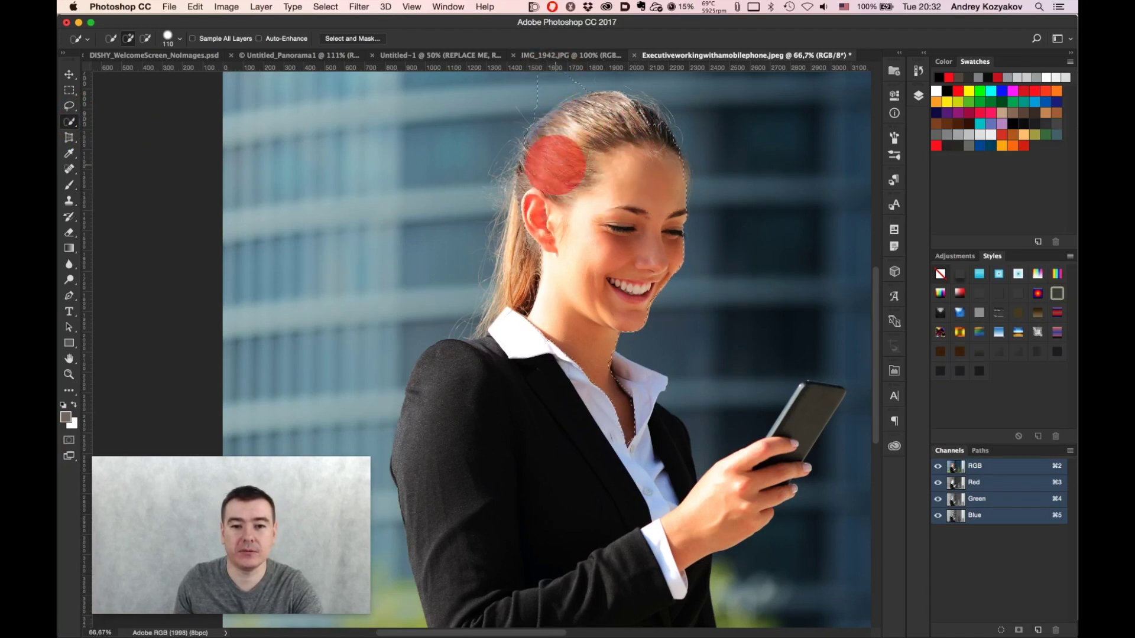
{"action": "key", "text": "alt"}
{"action": "mouse_move", "coordinate": [539, 94]}
{"action": "left_mouse_down"}
{"action": "mouse_move", "coordinate": [569, 80]}
{"action": "mouse_move", "coordinate": [488, 59]}
{"action": "mouse_move", "coordinate": [546, 41]}
{"action": "left_mouse_up"}
{"action": "key", "text": "alt"}
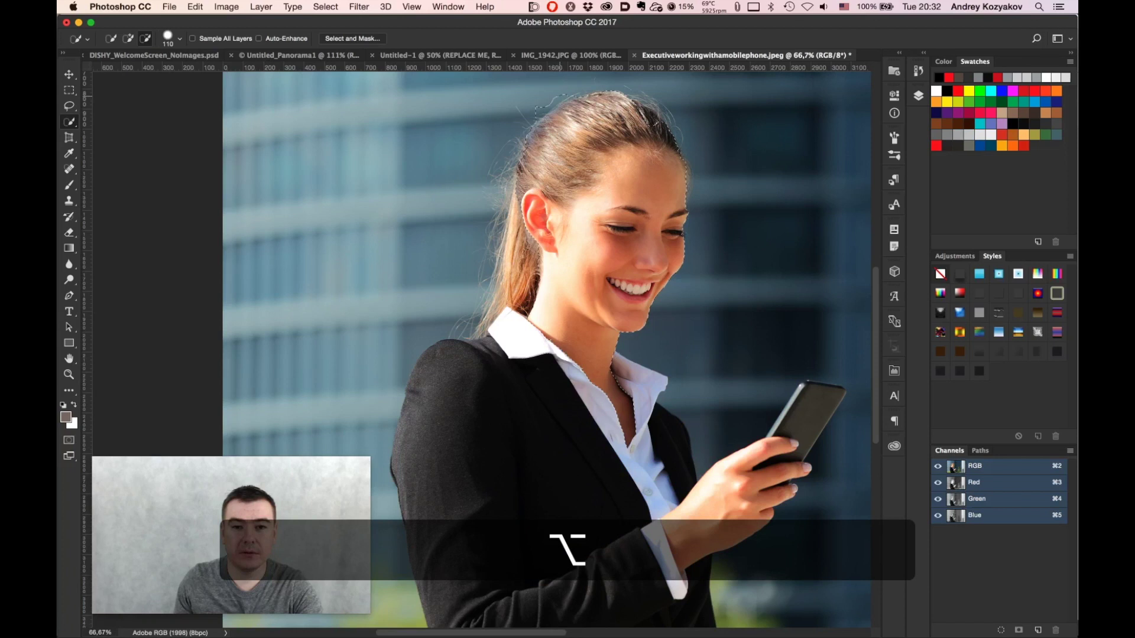
{"action": "mouse_move", "coordinate": [550, 93]}
{"action": "left_mouse_down"}
{"action": "mouse_move", "coordinate": [524, 107]}
{"action": "mouse_move", "coordinate": [557, 83]}
{"action": "left_mouse_up"}
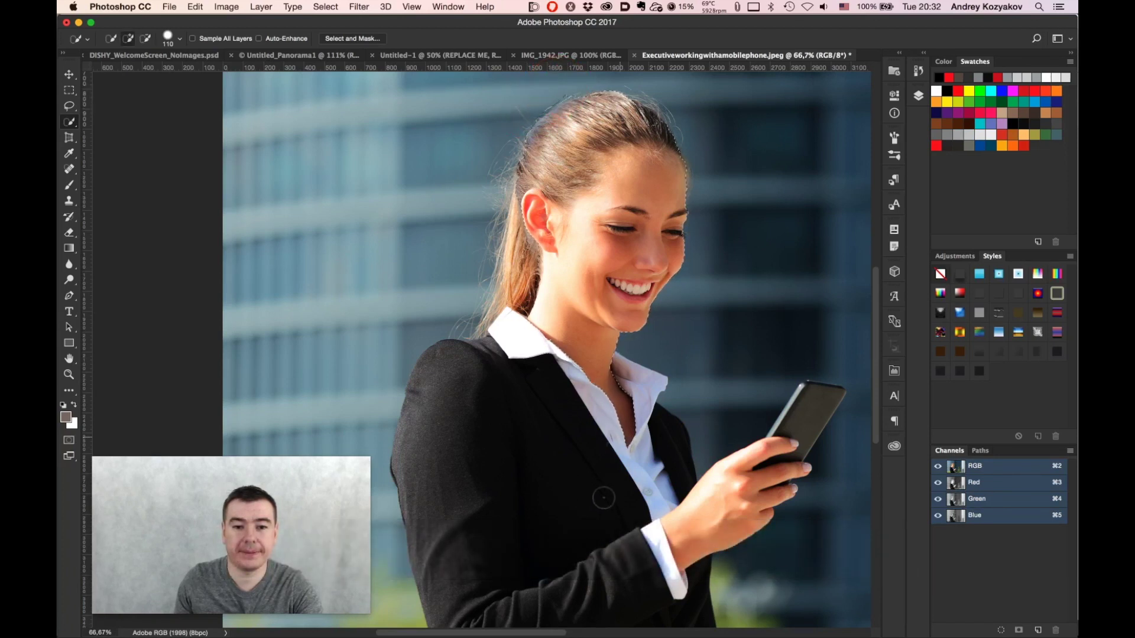
Extend the quick selection over the woman's jacket, ponytail and hand
{"action": "mouse_move", "coordinate": [567, 383]}
{"action": "left_mouse_down"}
{"action": "mouse_move", "coordinate": [496, 429]}
{"action": "mouse_move", "coordinate": [573, 592]}
{"action": "mouse_move", "coordinate": [599, 585]}
{"action": "mouse_move", "coordinate": [649, 511]}
{"action": "mouse_move", "coordinate": [640, 466]}
{"action": "mouse_move", "coordinate": [586, 381]}
{"action": "left_mouse_up"}
{"action": "left_click", "coordinate": [533, 237]}
{"action": "mouse_move", "coordinate": [522, 333]}
{"action": "left_mouse_down"}
{"action": "mouse_move", "coordinate": [496, 338]}
{"action": "mouse_move", "coordinate": [516, 263]}
{"action": "left_mouse_up"}
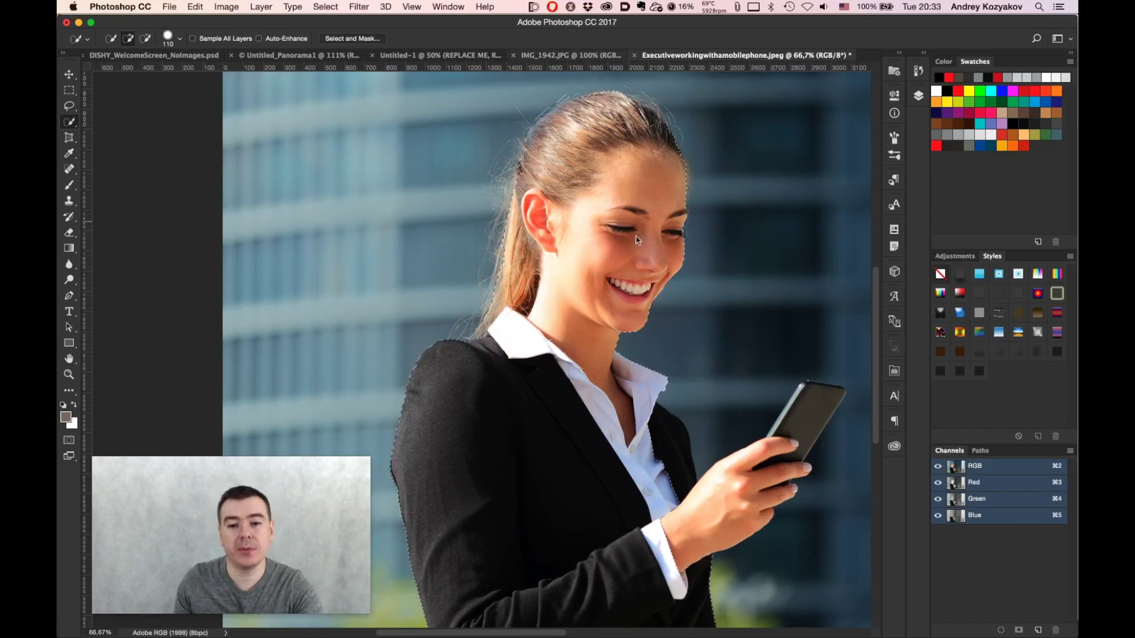
{"action": "left_click_drag", "start_coordinate": [680, 534], "coordinate": [718, 497]}
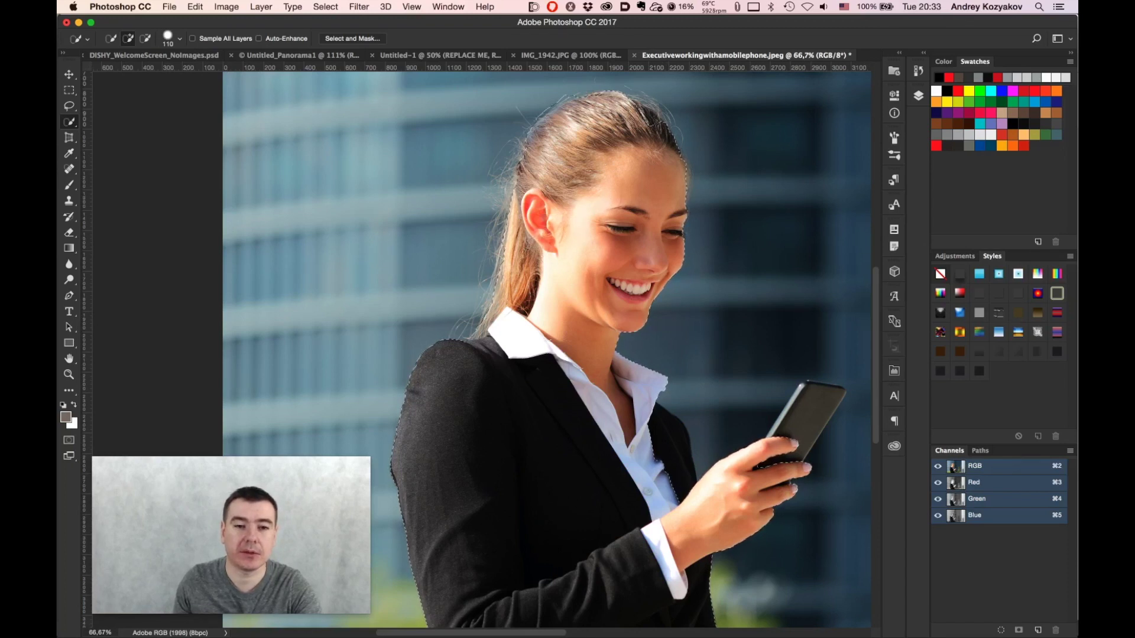
Refine the selection in Select and Mask by brushing along the back and top of the woman's hair, enlarging the brush to 140
{"action": "left_click", "coordinate": [347, 38]}
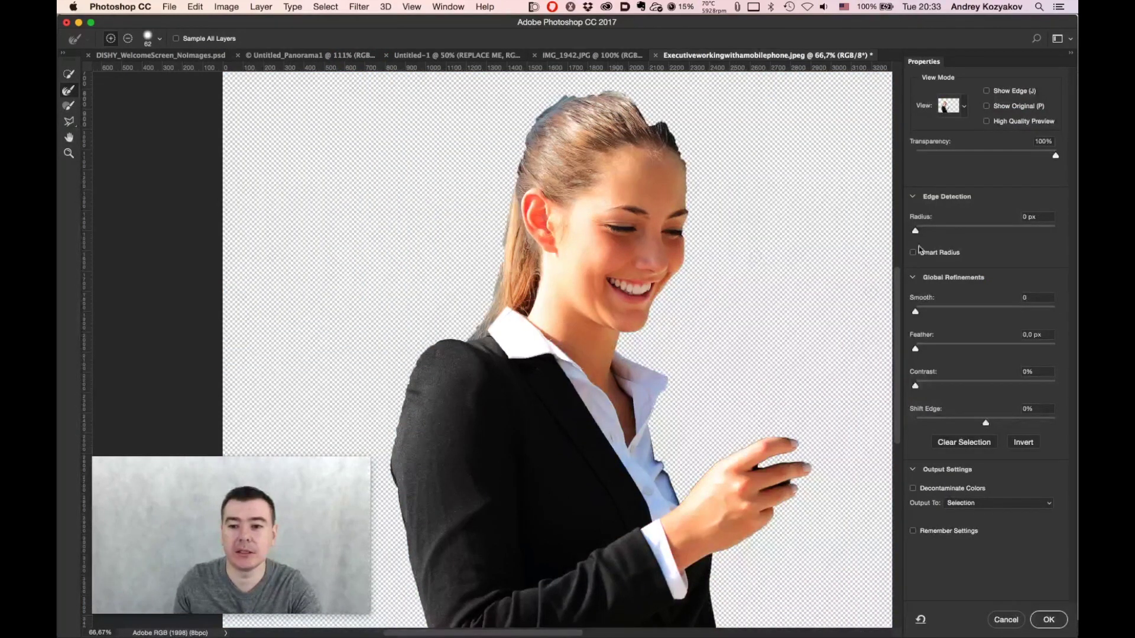
{"action": "left_click_drag", "start_coordinate": [915, 232], "coordinate": [921, 234]}
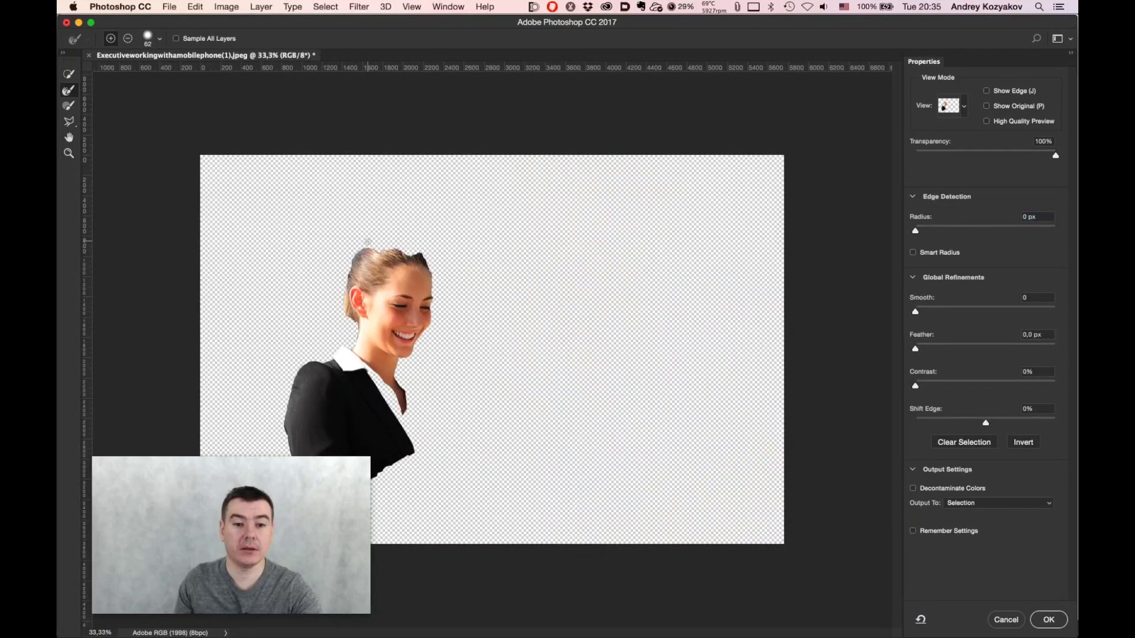
{"action": "mouse_move", "coordinate": [372, 235]}
{"action": "left_mouse_down"}
{"action": "mouse_move", "coordinate": [382, 238]}
{"action": "mouse_move", "coordinate": [337, 253]}
{"action": "mouse_move", "coordinate": [343, 320]}
{"action": "left_mouse_up"}
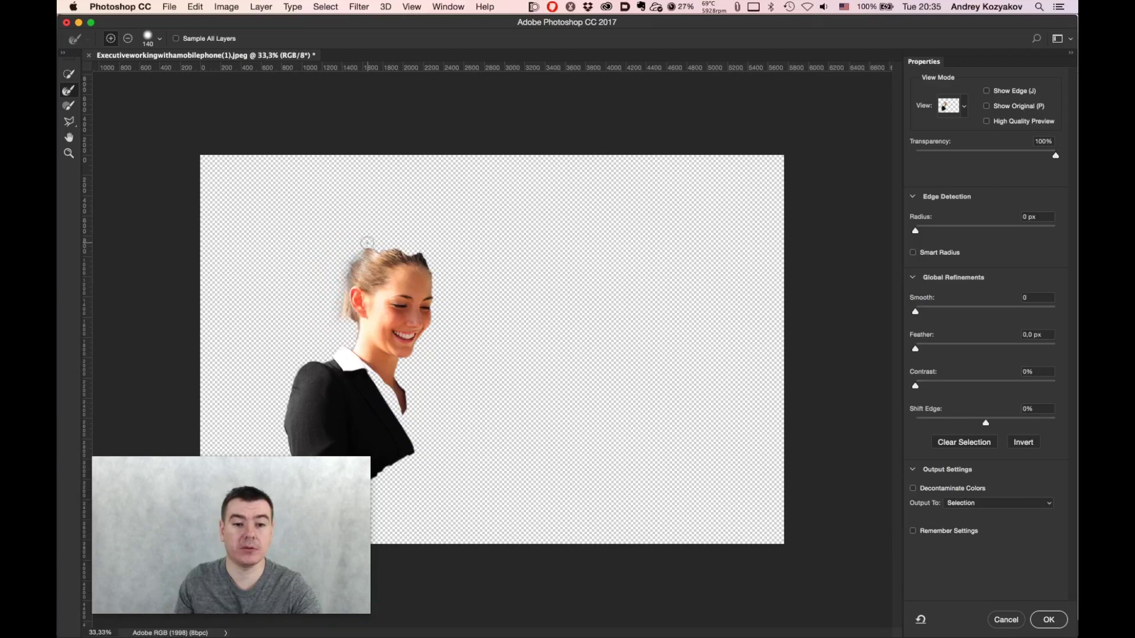
{"action": "mouse_move", "coordinate": [367, 243]}
{"action": "left_mouse_down"}
{"action": "mouse_move", "coordinate": [410, 244]}
{"action": "mouse_move", "coordinate": [407, 234]}
{"action": "mouse_move", "coordinate": [433, 266]}
{"action": "left_mouse_up"}
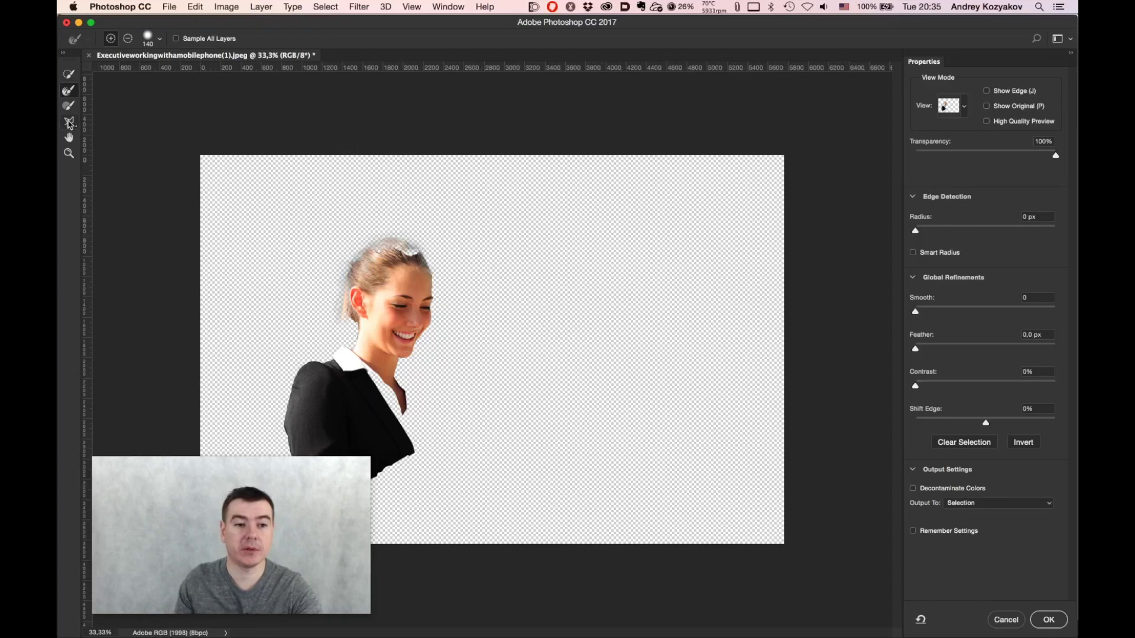
{"action": "left_click_drag", "start_coordinate": [69, 123], "coordinate": [112, 133]}
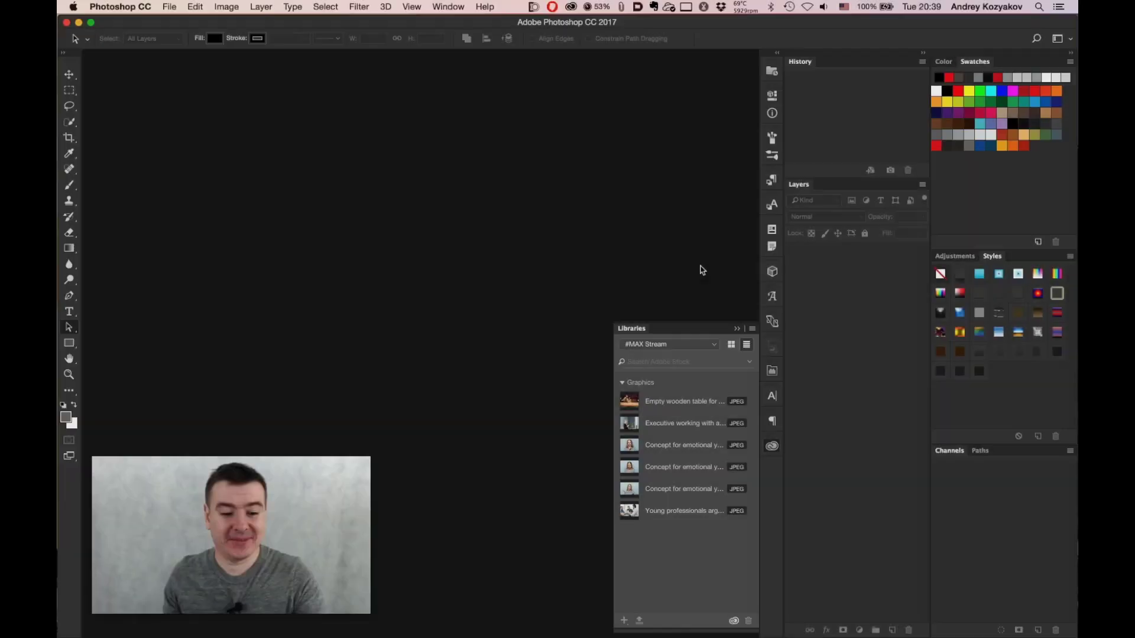
{"action": "key", "text": "super+Tab"}
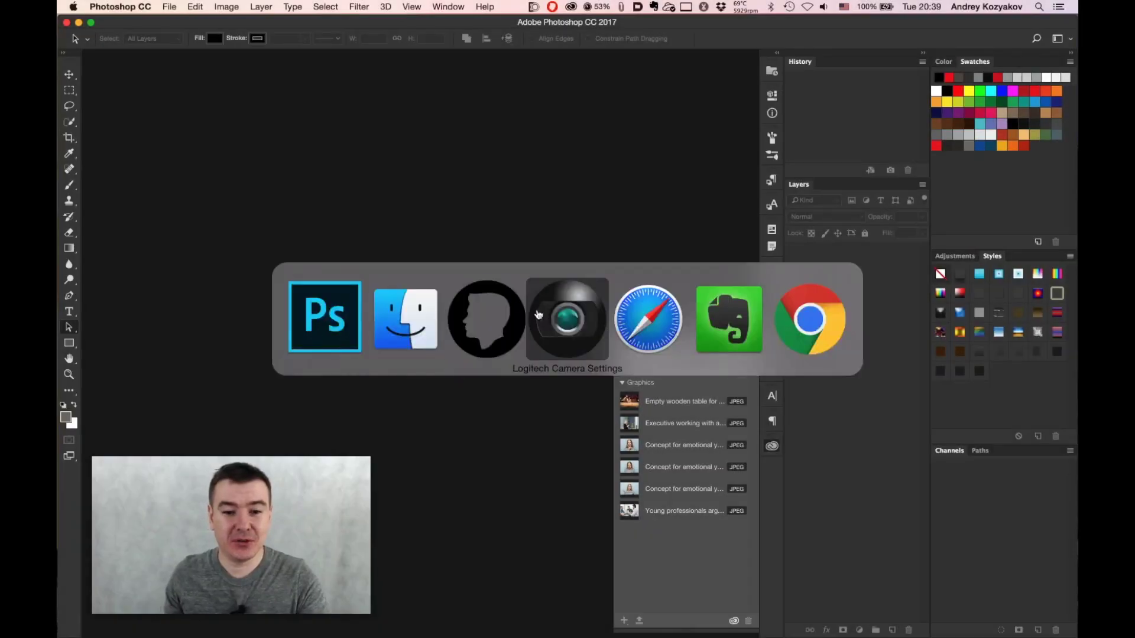
{"action": "key", "text": "Escape"}
{"action": "mouse_move", "coordinate": [700, 632]}
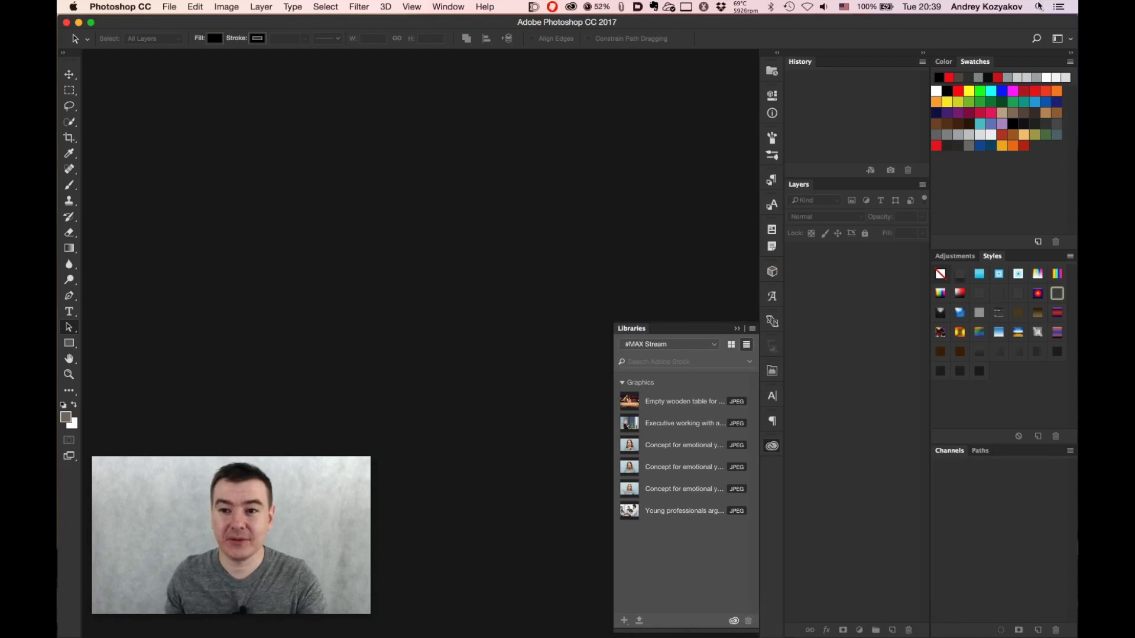
Hide the library graphics and open DISHY_WelcomeScreen_NoImages.psd with the headline's second line selected for text editing
{"action": "left_click", "coordinate": [772, 447]}
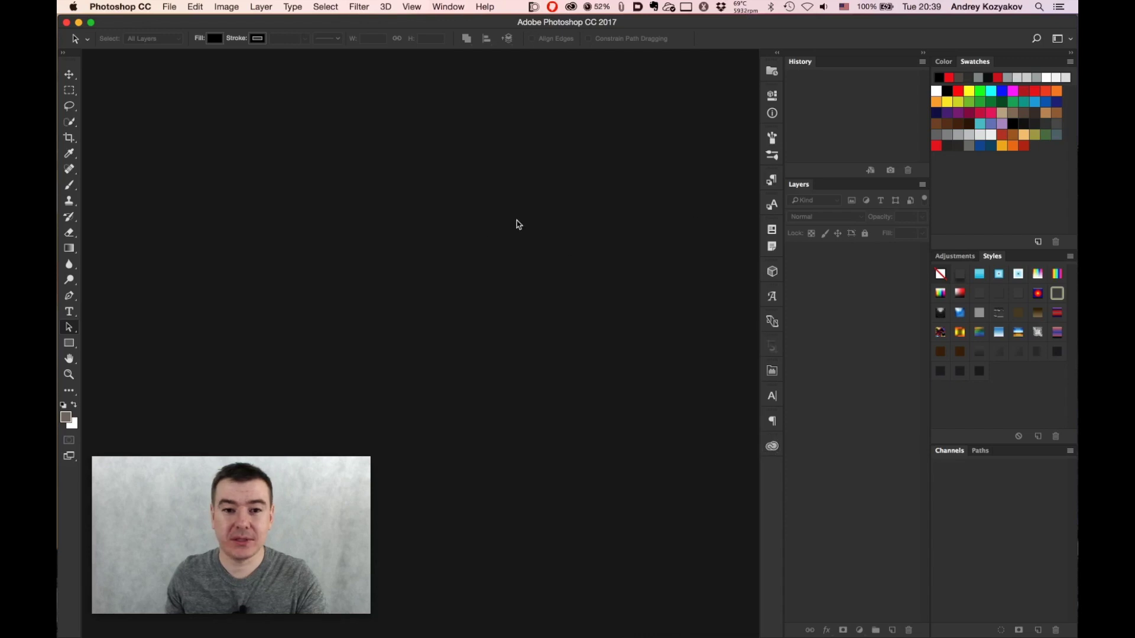
{"action": "left_click", "coordinate": [168, 7]}
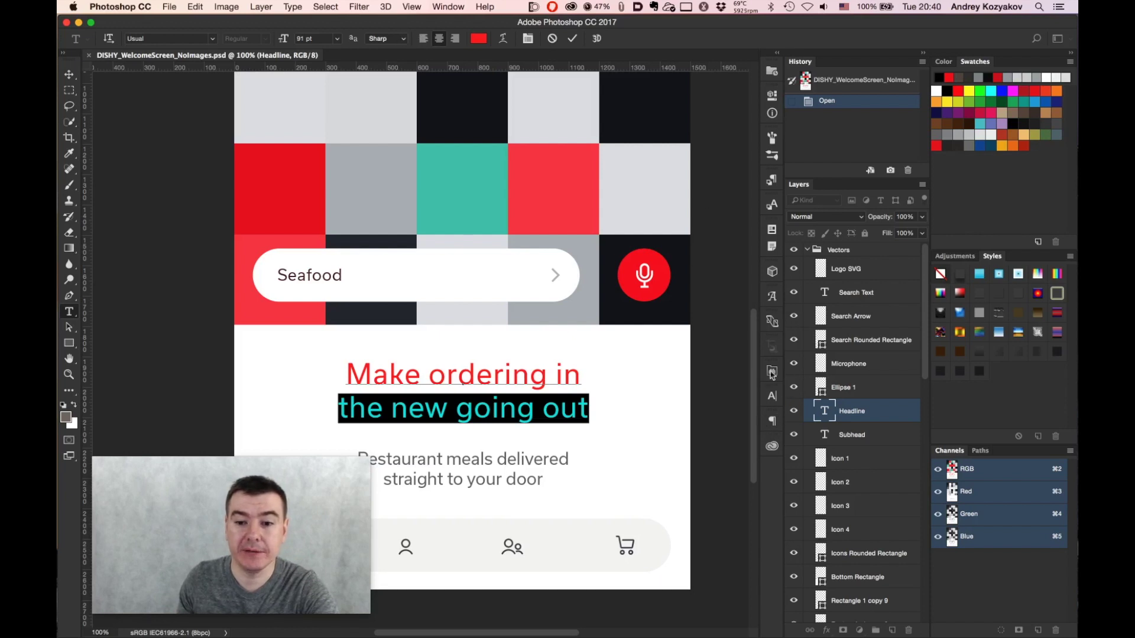
Display the glyph set of the headline's Usual font and widen its grid to show more characters per row
{"action": "left_click", "coordinate": [773, 296]}
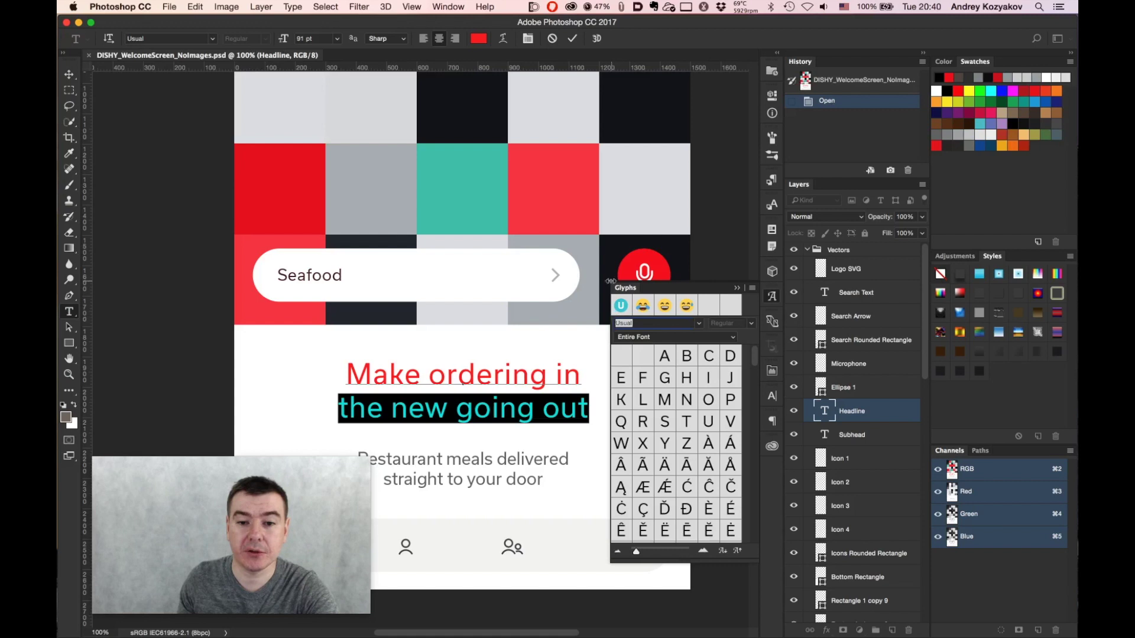
{"action": "left_click_drag", "start_coordinate": [612, 281], "coordinate": [526, 282]}
{"action": "mouse_move", "coordinate": [756, 362]}
{"action": "left_mouse_down"}
{"action": "mouse_move", "coordinate": [755, 441]}
{"action": "mouse_move", "coordinate": [748, 347]}
{"action": "left_mouse_up"}
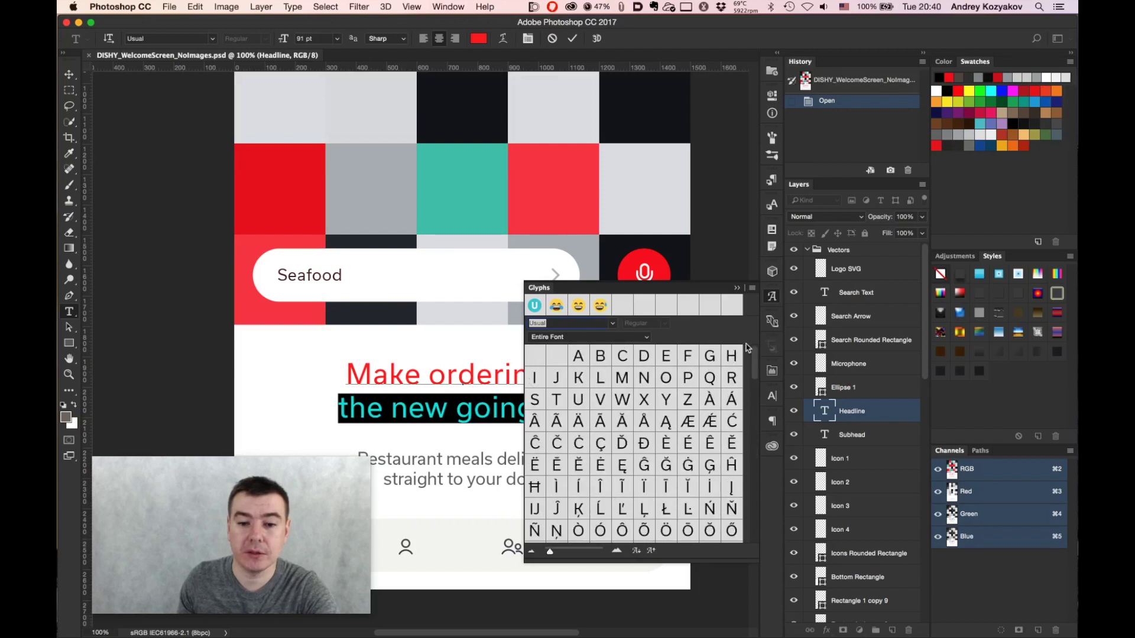
Delete the headline's second line, "the new going out"
{"action": "left_click", "coordinate": [456, 408]}
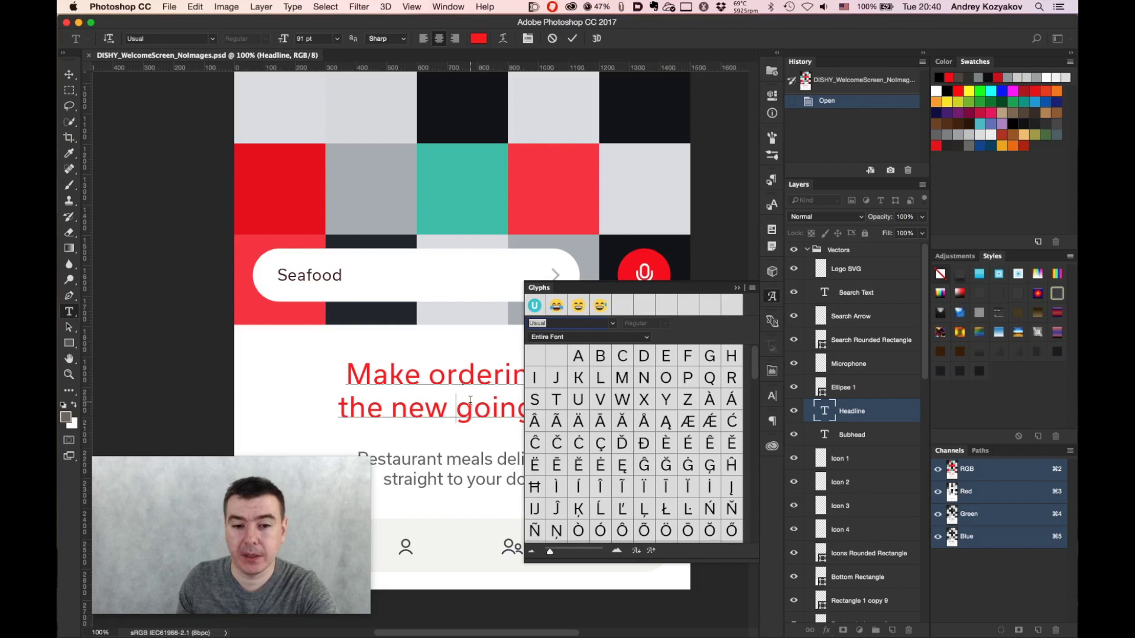
{"action": "triple_click", "coordinate": [462, 407]}
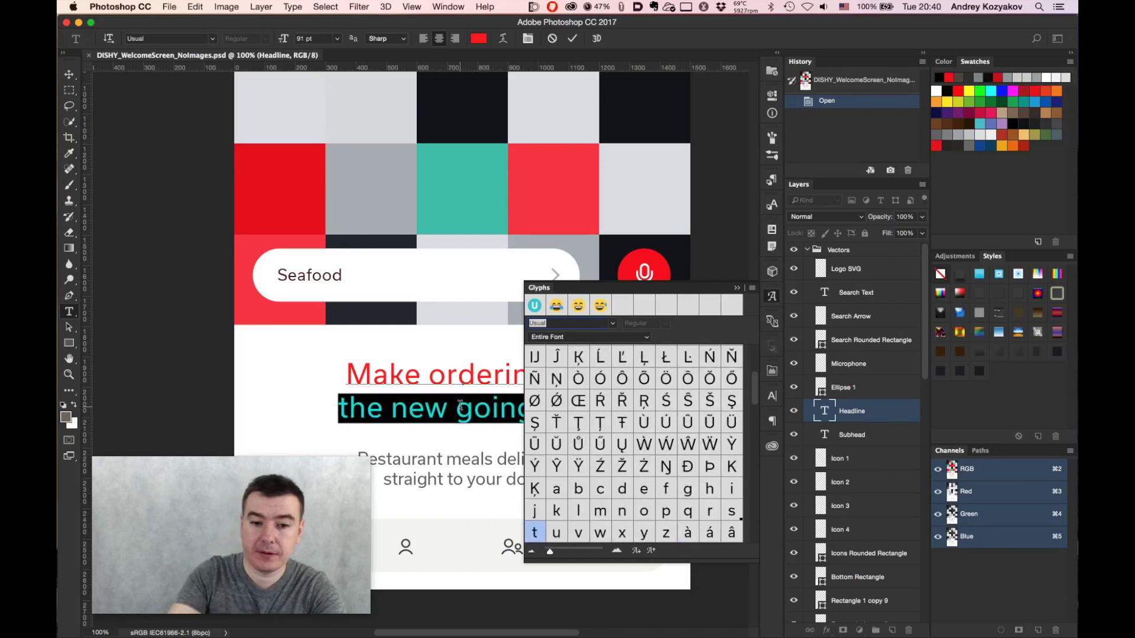
{"action": "key", "text": "BackSpace"}
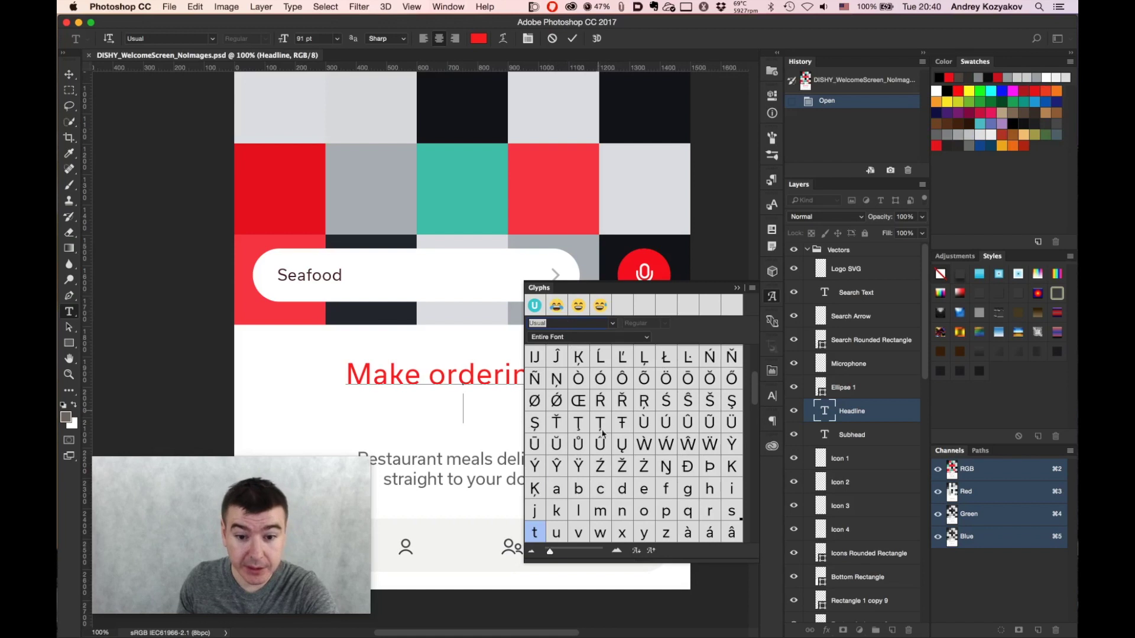
Switch the glyph set and the headline's insertion point to the EmojiOne font, showing the entire font from its beginning
{"action": "left_click", "coordinate": [647, 337]}
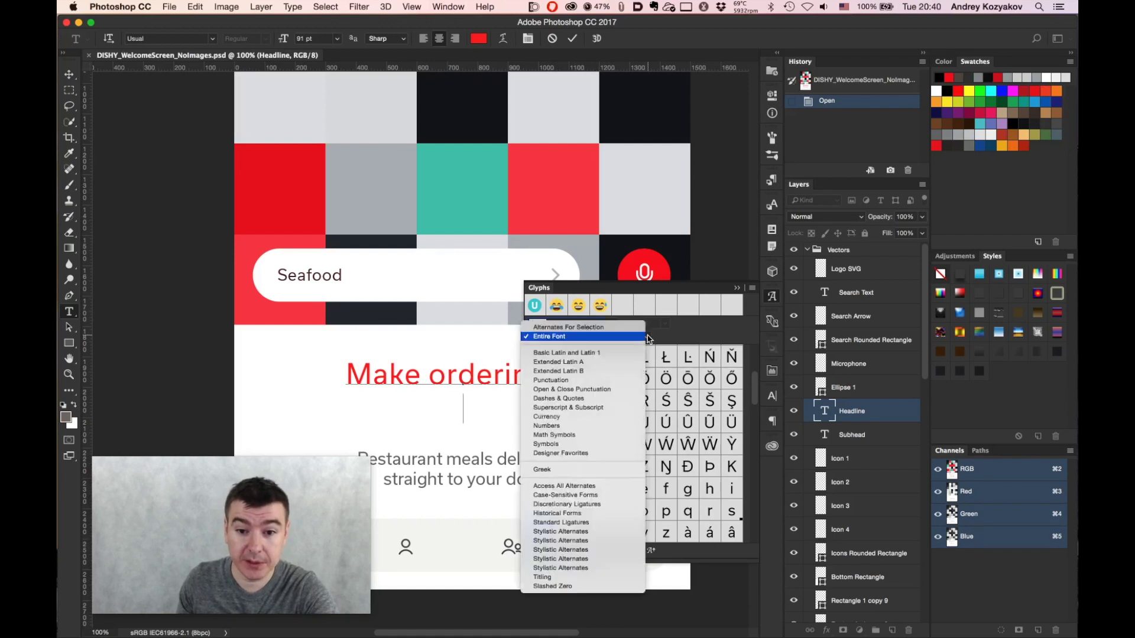
{"action": "left_click", "coordinate": [645, 325]}
{"action": "scroll", "coordinate": [631, 223], "scroll_direction": "down", "scroll_amount": 5}
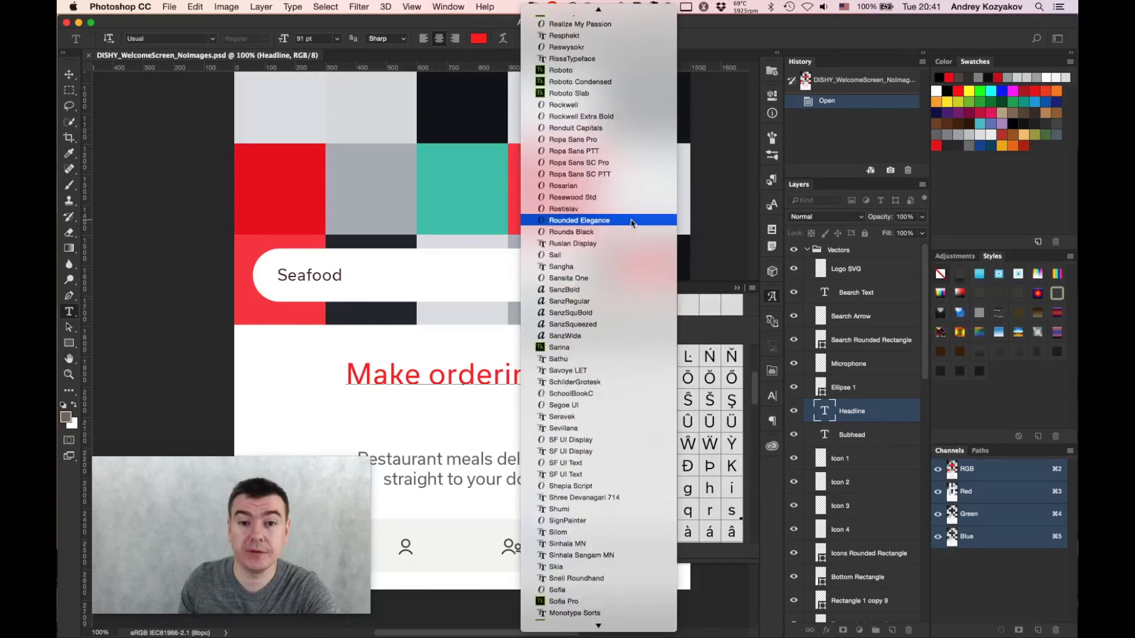
{"action": "scroll", "coordinate": [632, 223], "scroll_direction": "up", "scroll_amount": 10}
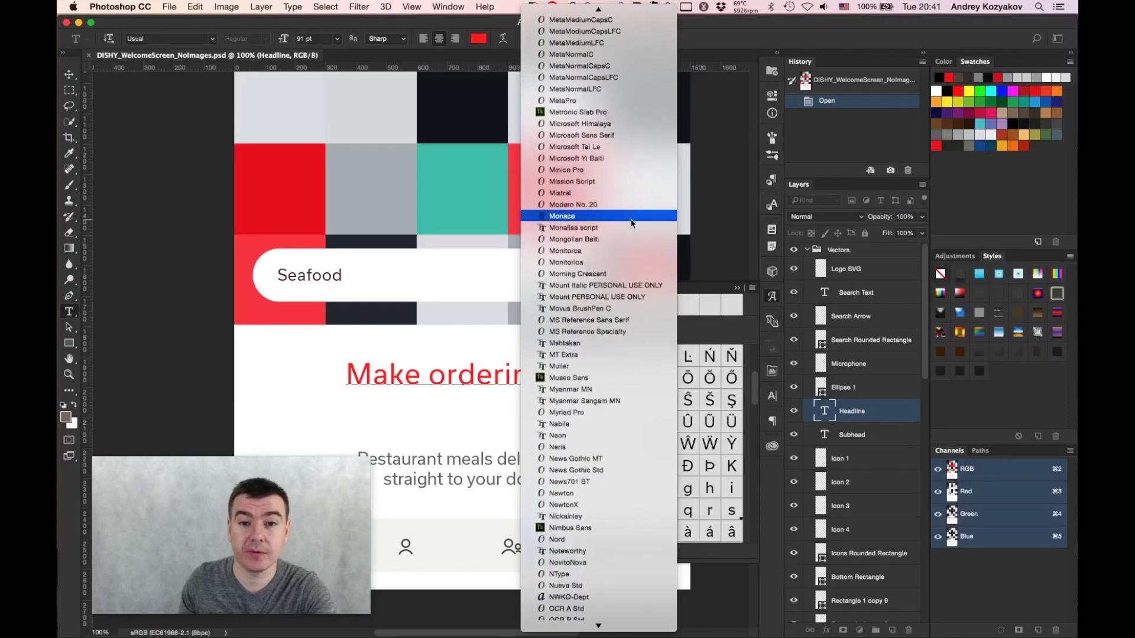
{"action": "scroll", "coordinate": [631, 223], "scroll_direction": "up", "scroll_amount": 15}
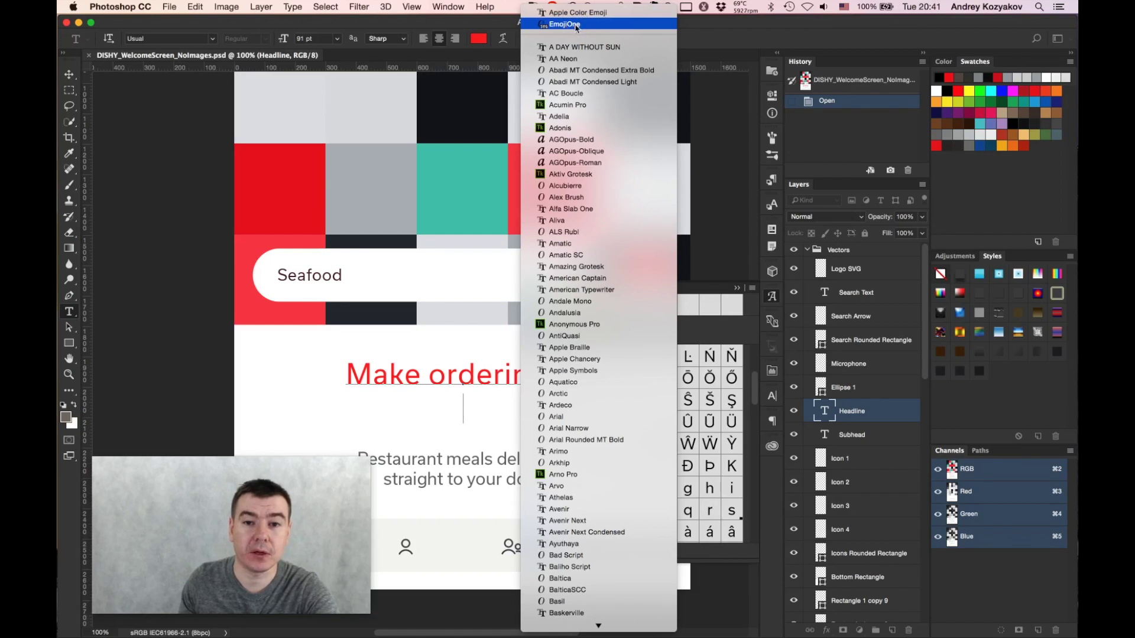
{"action": "left_click", "coordinate": [577, 24]}
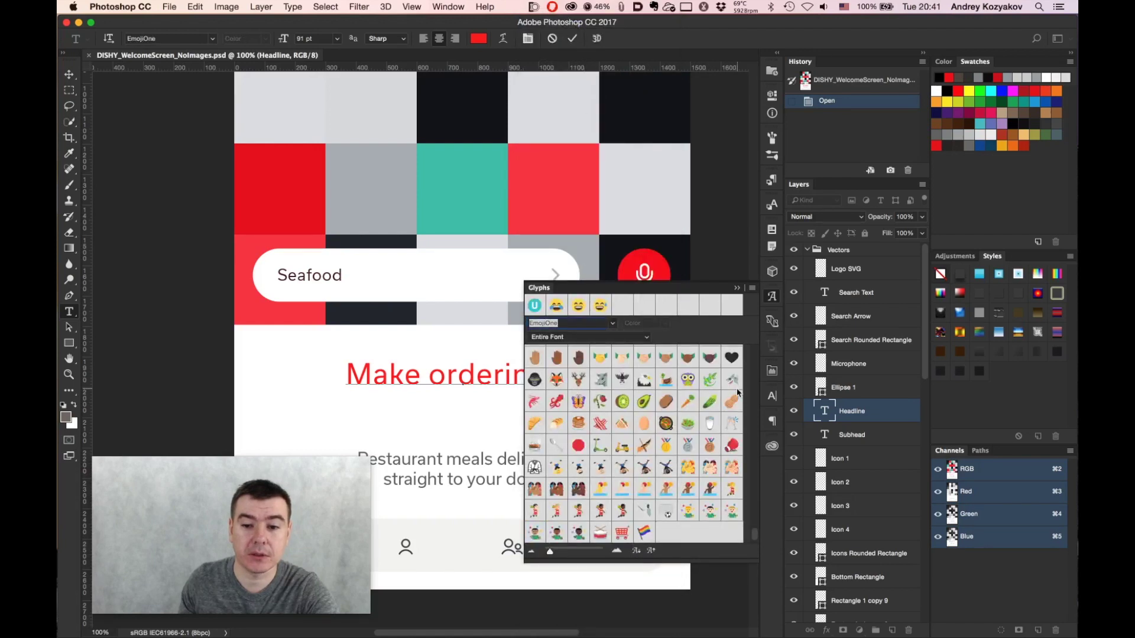
{"action": "left_click_drag", "start_coordinate": [754, 533], "coordinate": [753, 353]}
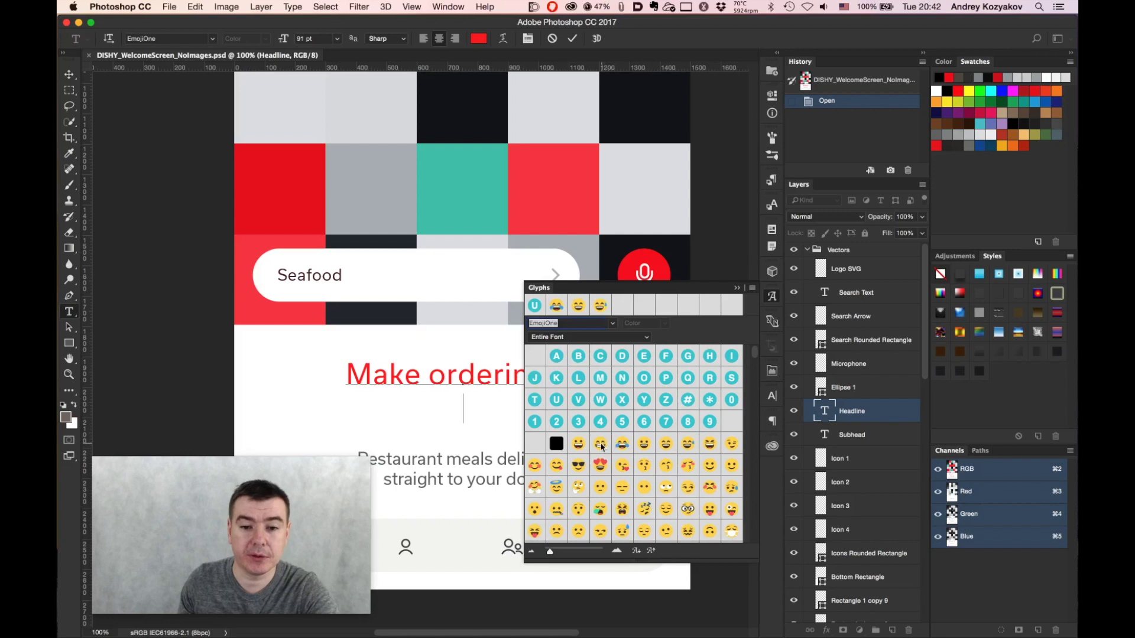
Insert the blonde woman emoji from the EmojiOne font on the headline's second line
{"action": "scroll", "coordinate": [601, 446], "scroll_direction": "down", "scroll_amount": 8}
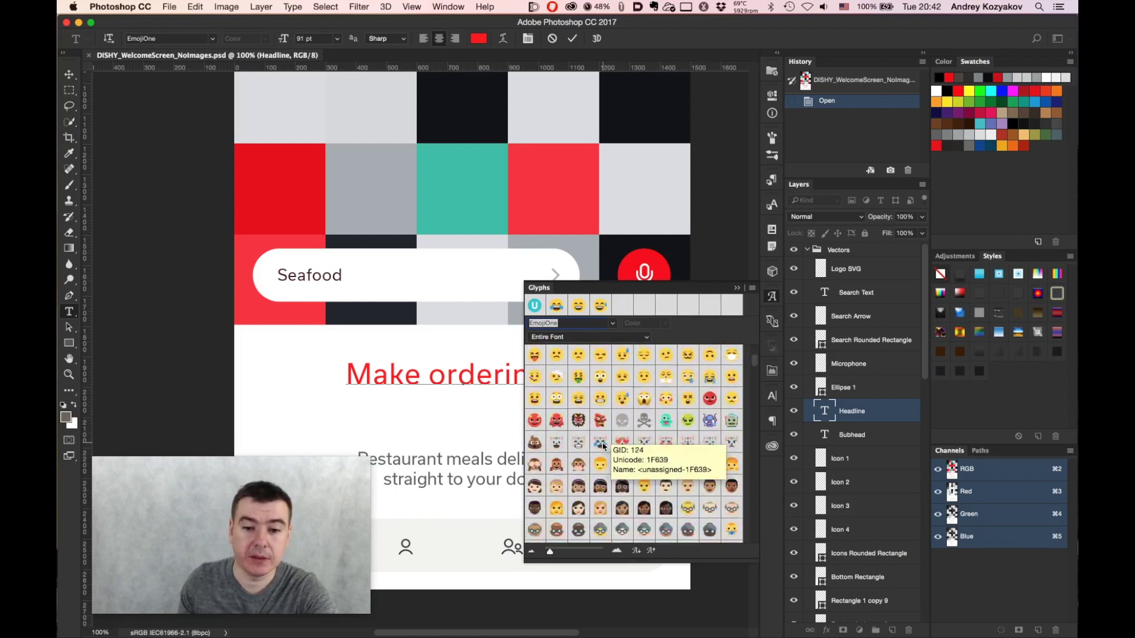
{"action": "scroll", "coordinate": [603, 446], "scroll_direction": "down", "scroll_amount": 4}
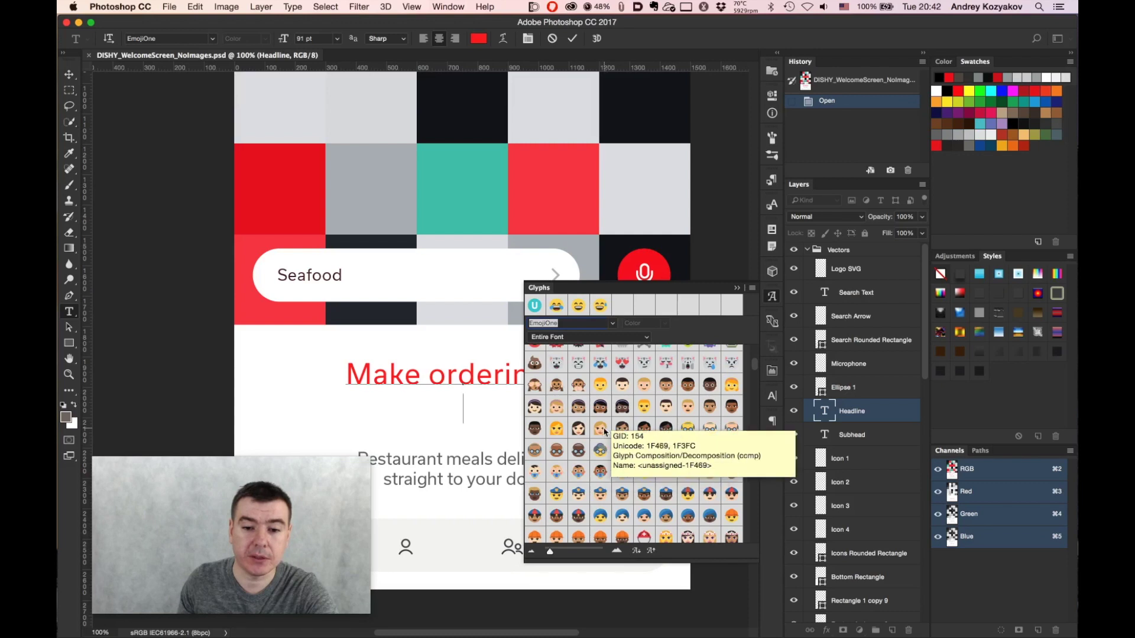
{"action": "double_click", "coordinate": [601, 429]}
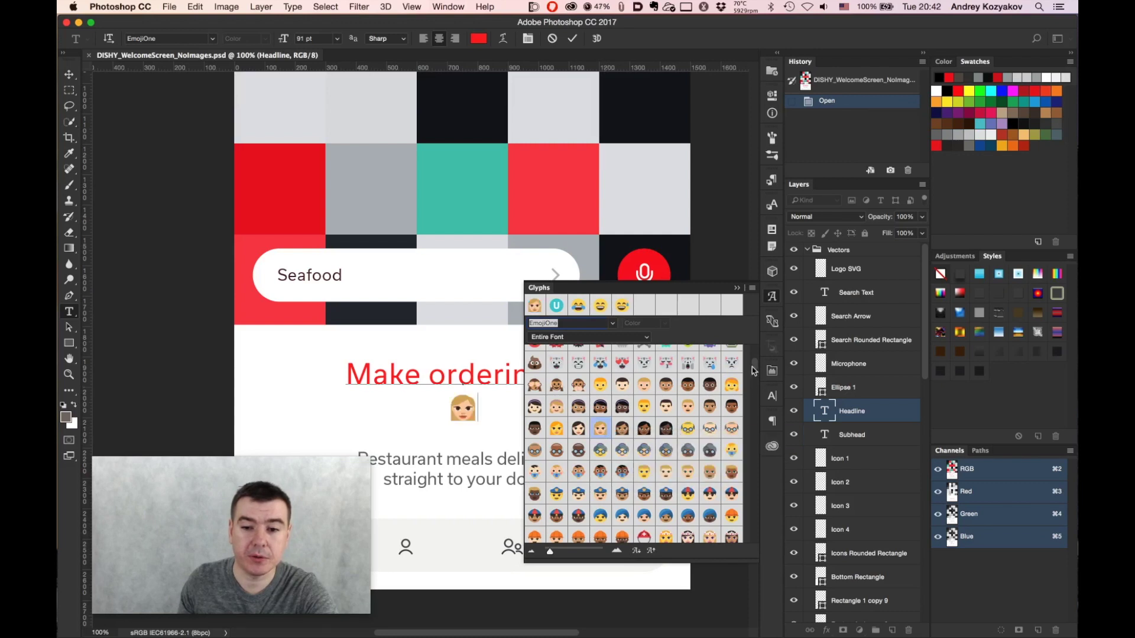
Insert the brown skin-tone circle glyph after the woman emoji in the headline and delete it again
{"action": "left_click_drag", "start_coordinate": [757, 369], "coordinate": [758, 388]}
{"action": "double_click", "coordinate": [711, 467]}
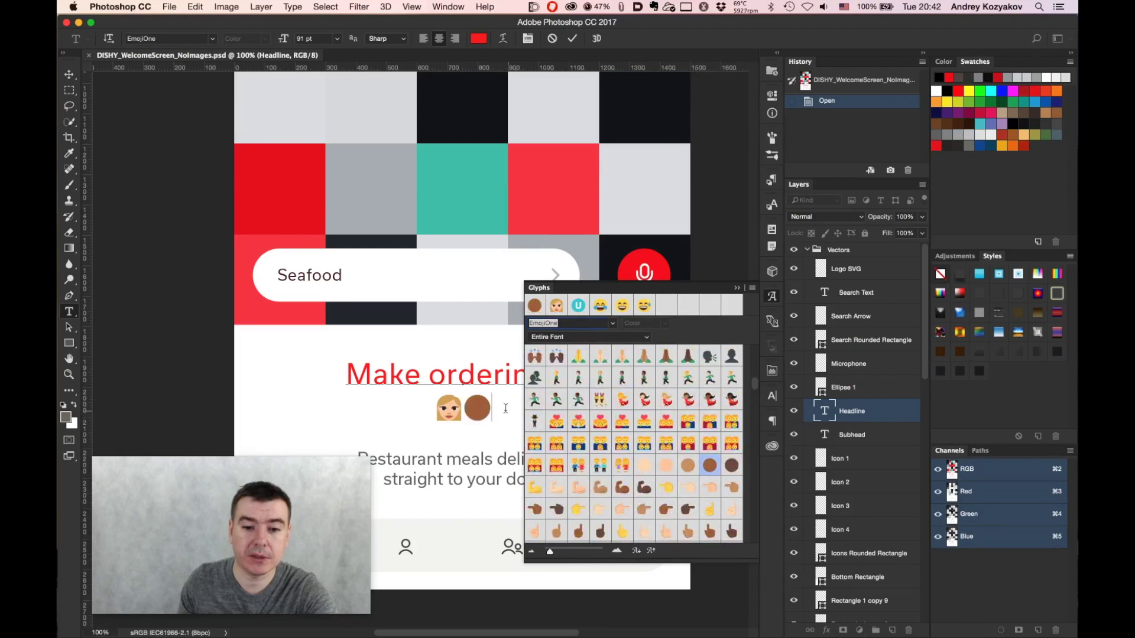
{"action": "left_click_drag", "start_coordinate": [497, 408], "coordinate": [438, 407]}
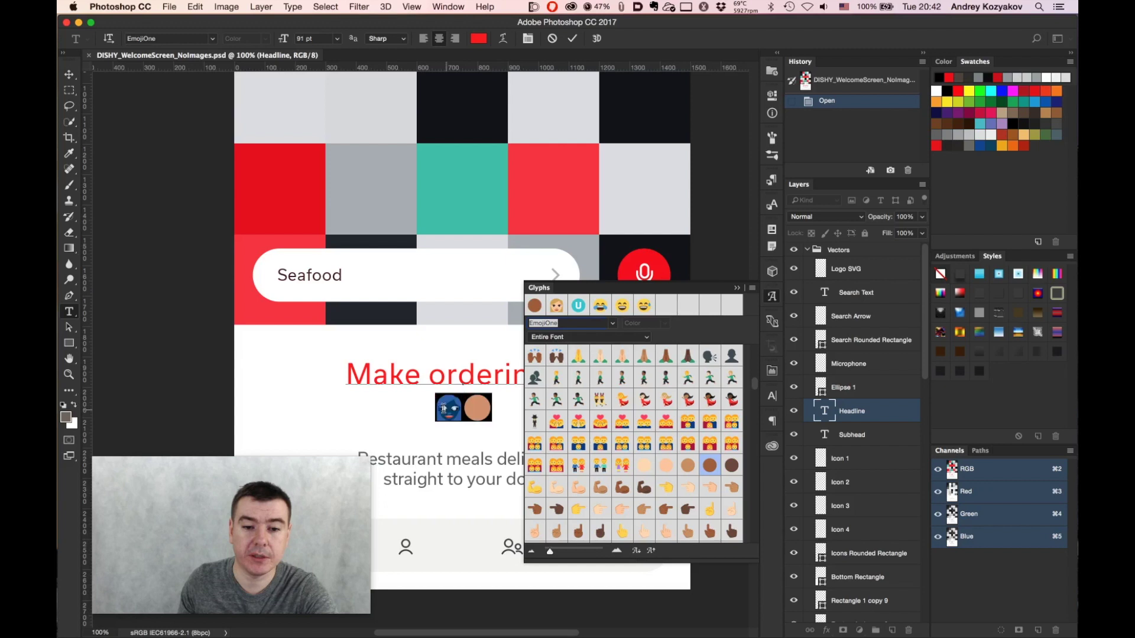
{"action": "left_click", "coordinate": [494, 401]}
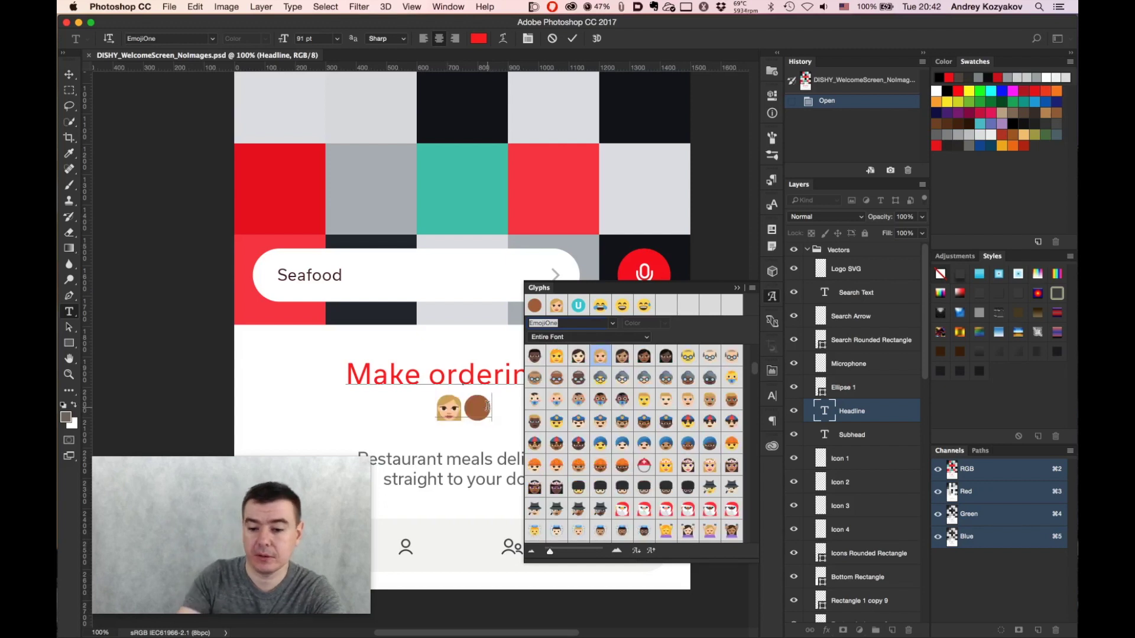
{"action": "key", "text": "BackSpace"}
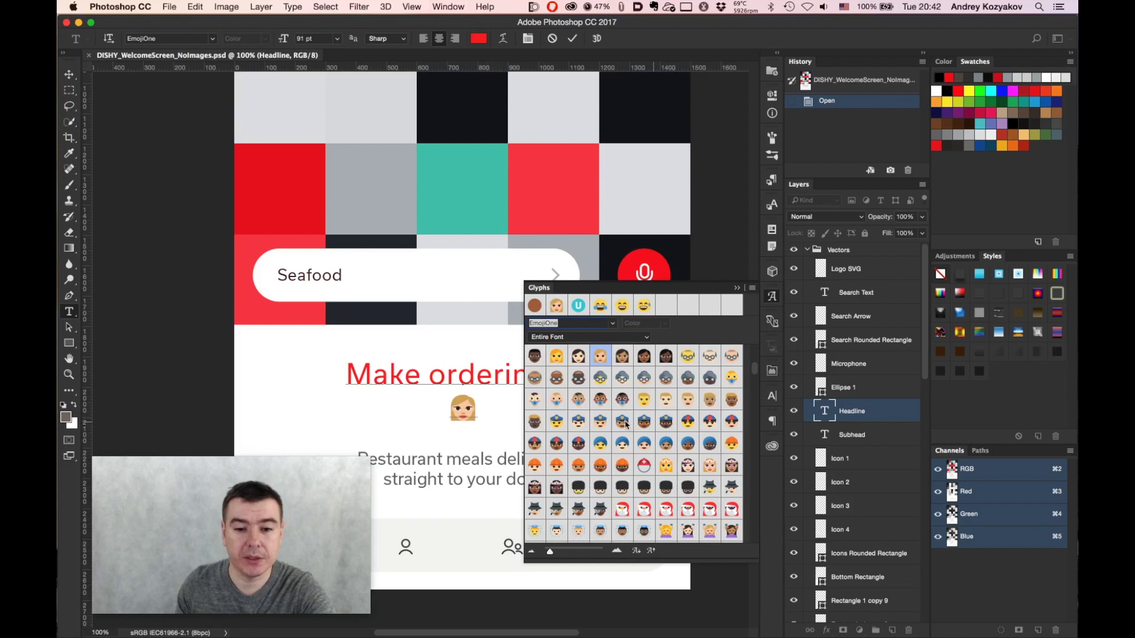
Replace the woman emoji in the headline with the brown flexed biceps emoji from EmojiOne
{"action": "scroll", "coordinate": [625, 455], "scroll_direction": "down", "scroll_amount": 10}
{"action": "scroll", "coordinate": [626, 454], "scroll_direction": "down", "scroll_amount": 6}
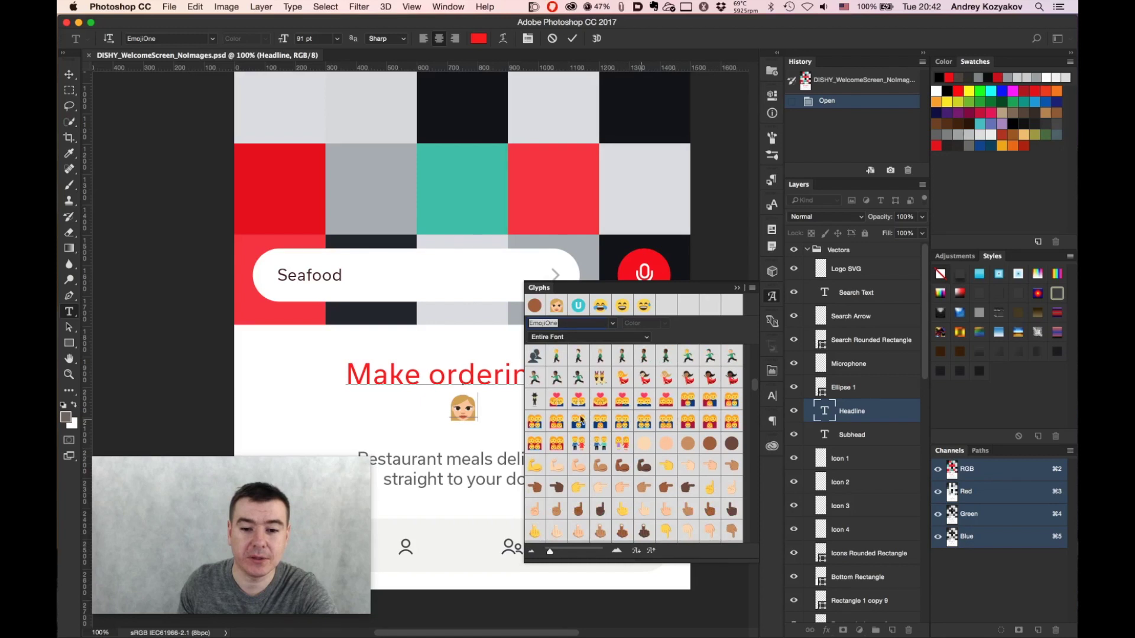
{"action": "left_click_drag", "start_coordinate": [476, 407], "coordinate": [459, 406]}
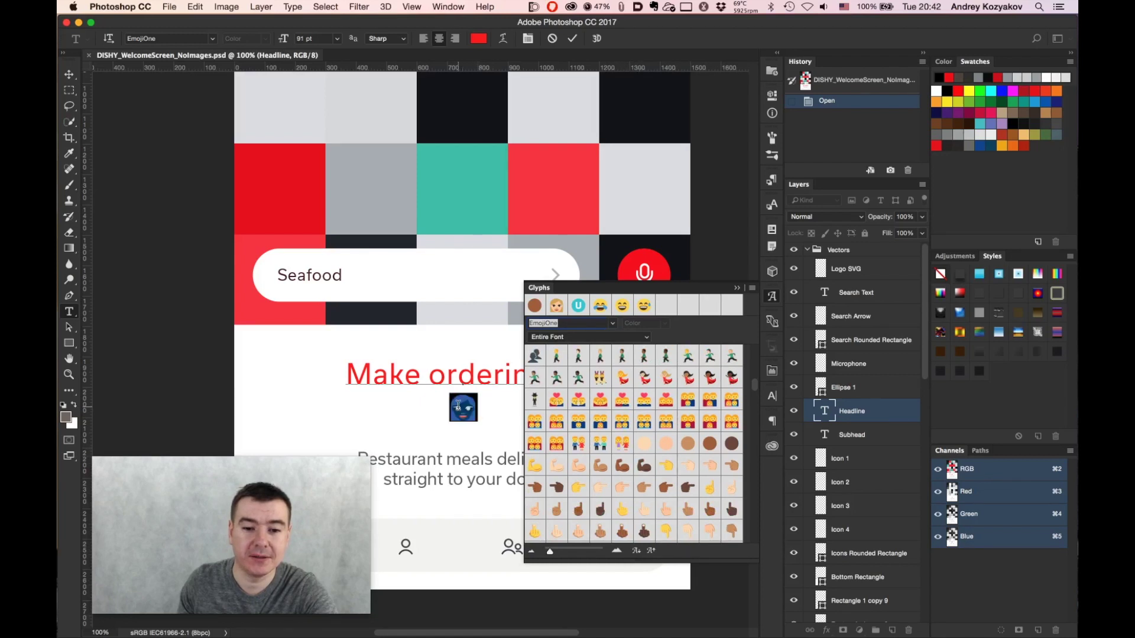
{"action": "scroll", "coordinate": [655, 450], "scroll_direction": "down", "scroll_amount": 10}
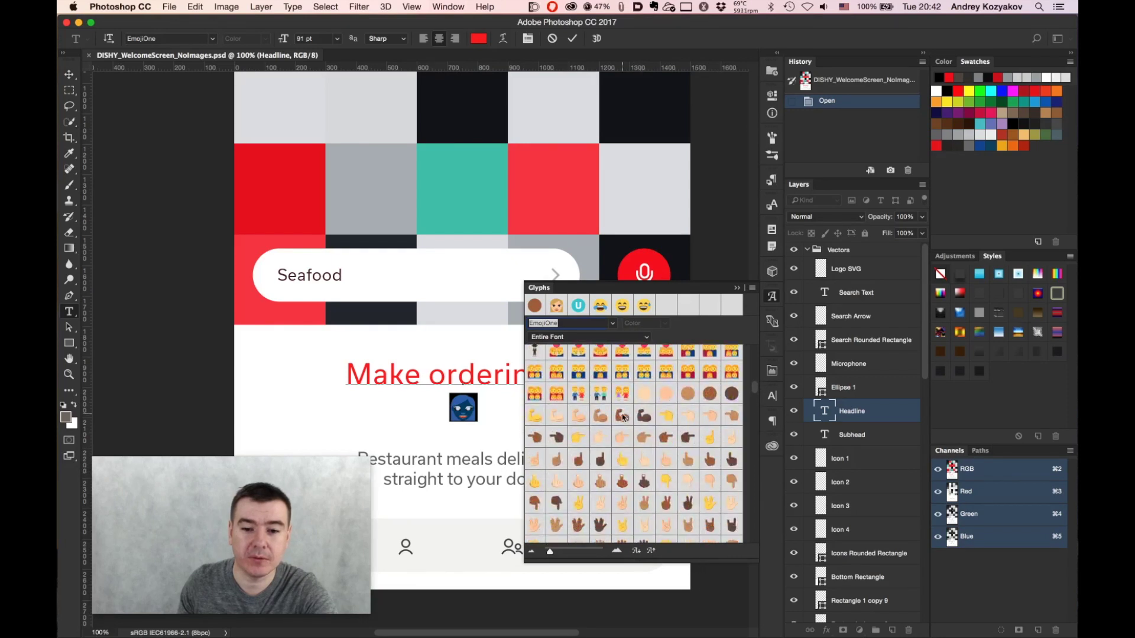
{"action": "double_click", "coordinate": [622, 417]}
Copy the flexed biceps emoji from the headline's second line and commit the text edit
{"action": "left_click", "coordinate": [486, 403]}
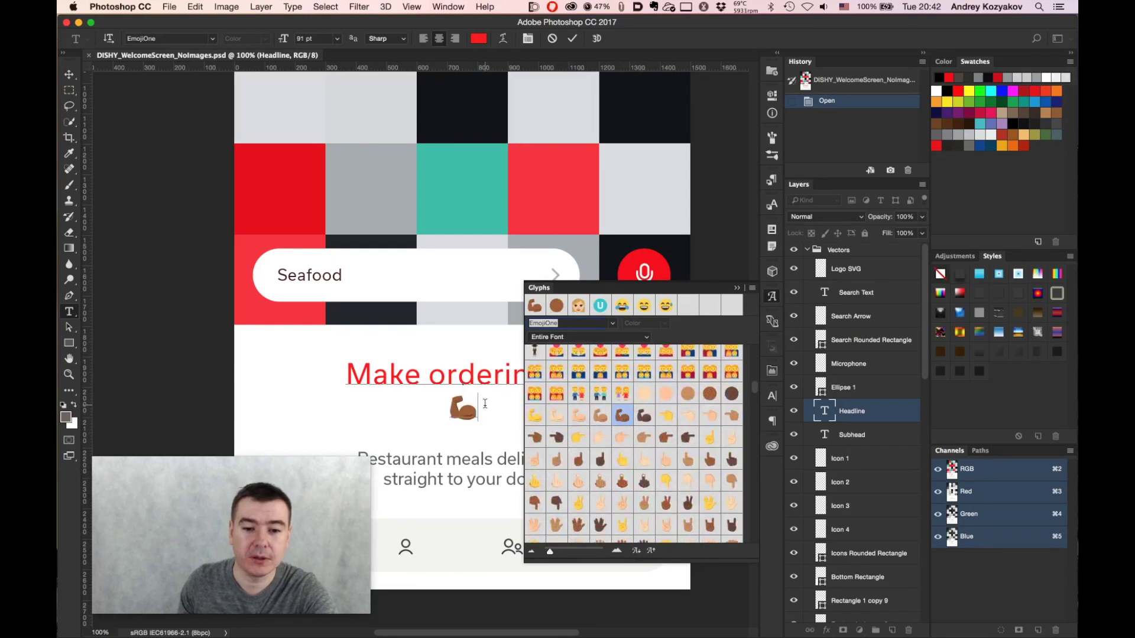
{"action": "double_click", "coordinate": [473, 403]}
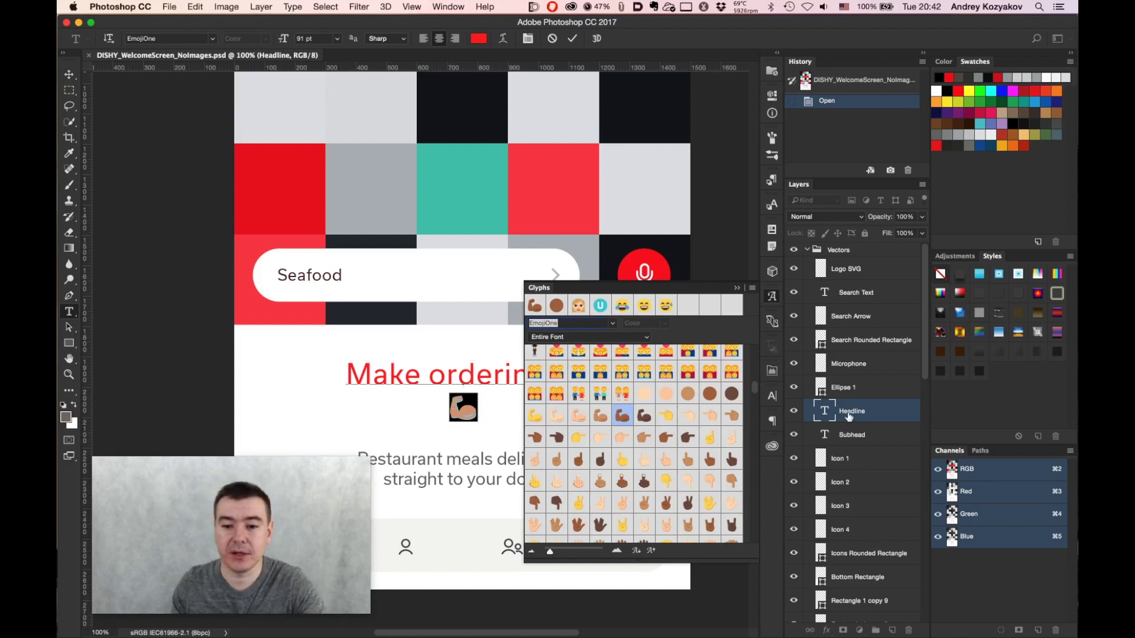
{"action": "key", "text": "super+Return"}
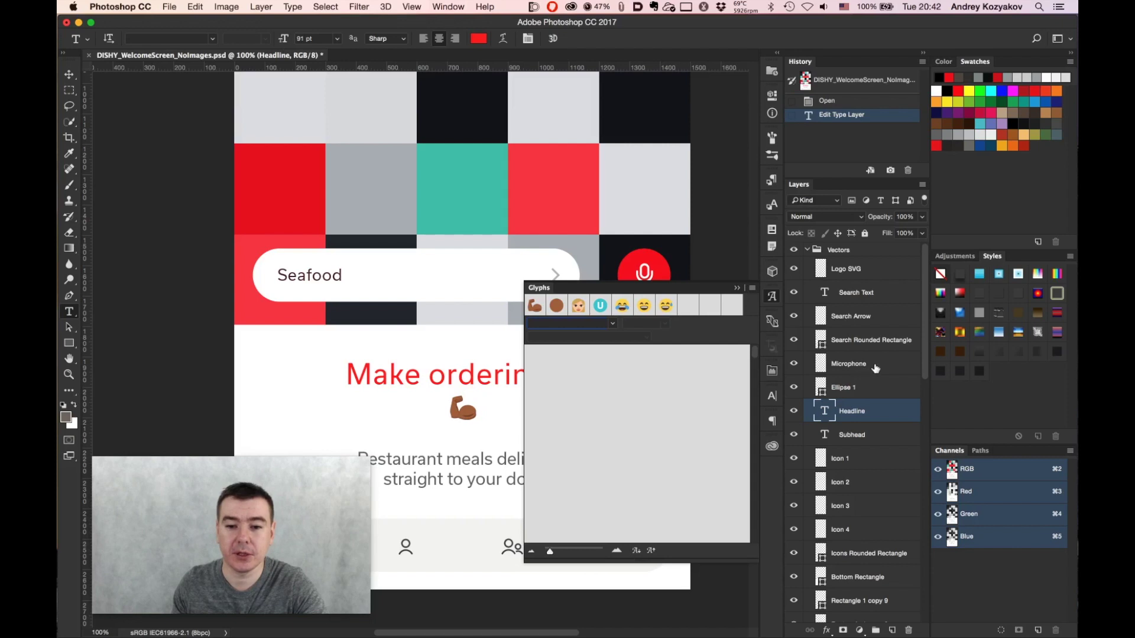
Try to rename the Search Rounded Rectangle layer with the copied flexed biceps emoji
{"action": "left_click", "coordinate": [860, 365]}
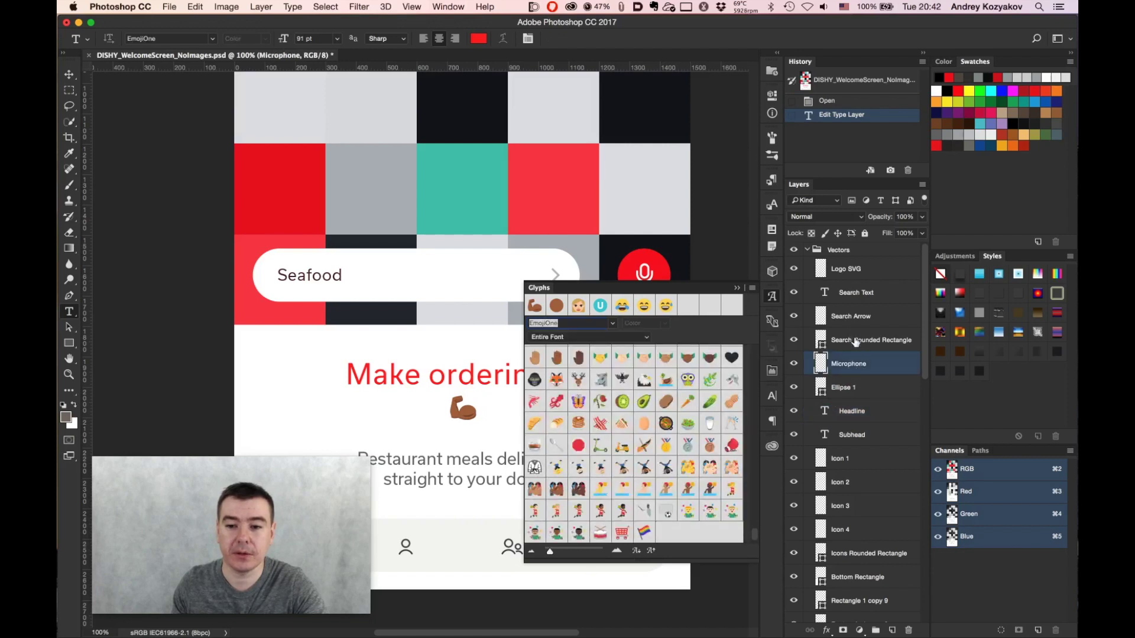
{"action": "left_click", "coordinate": [855, 341]}
{"action": "double_click", "coordinate": [863, 342]}
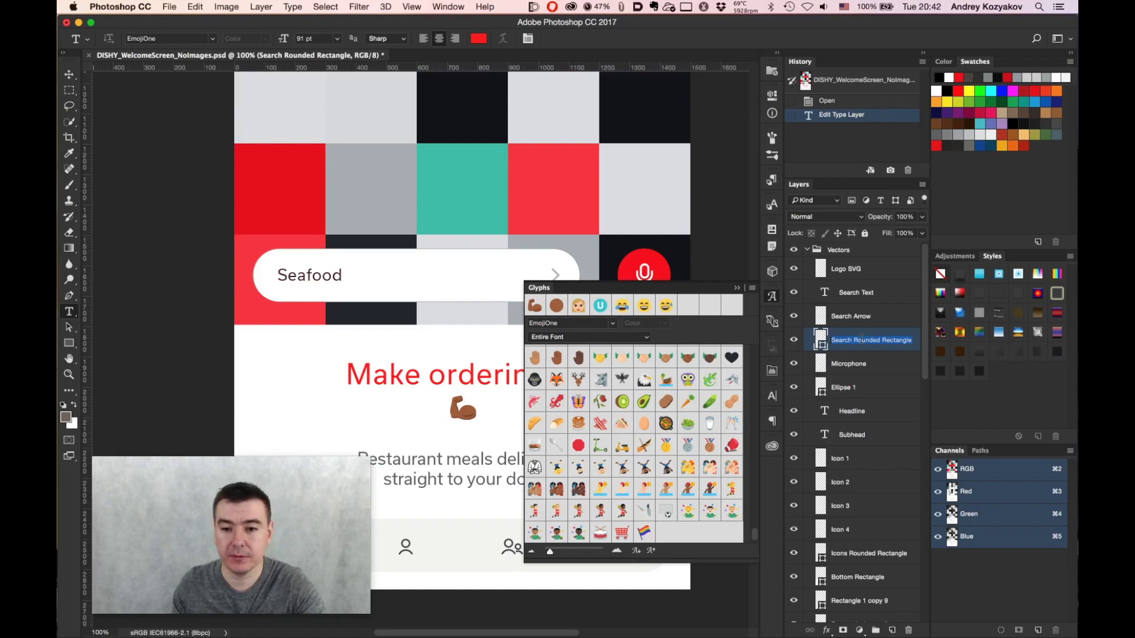
{"action": "key", "text": "super+v"}
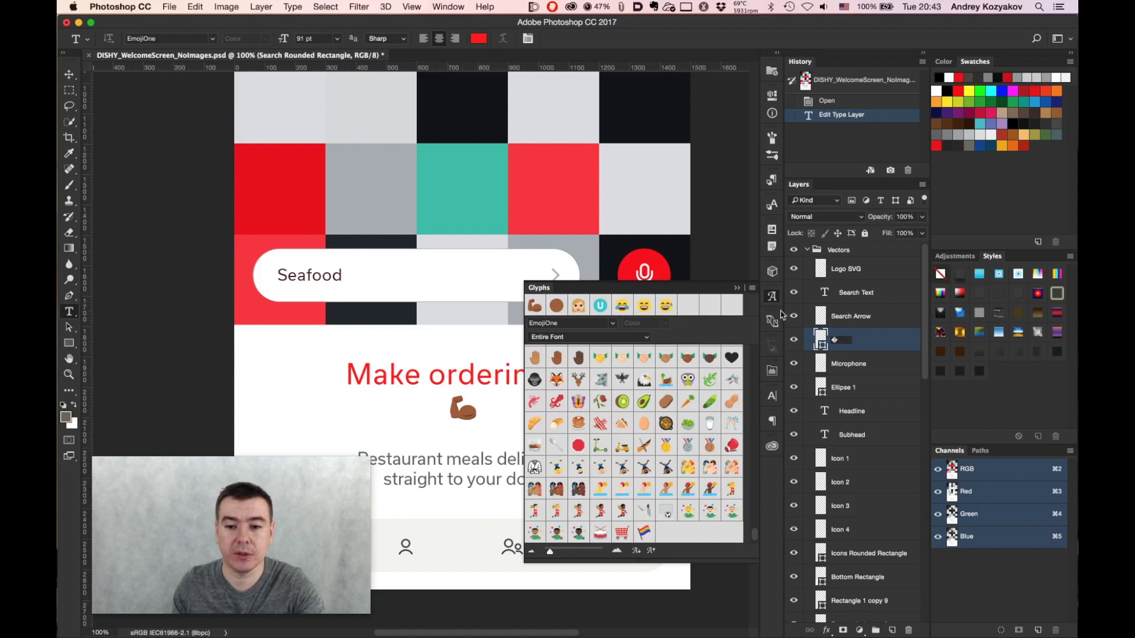
{"action": "key", "text": "Return"}
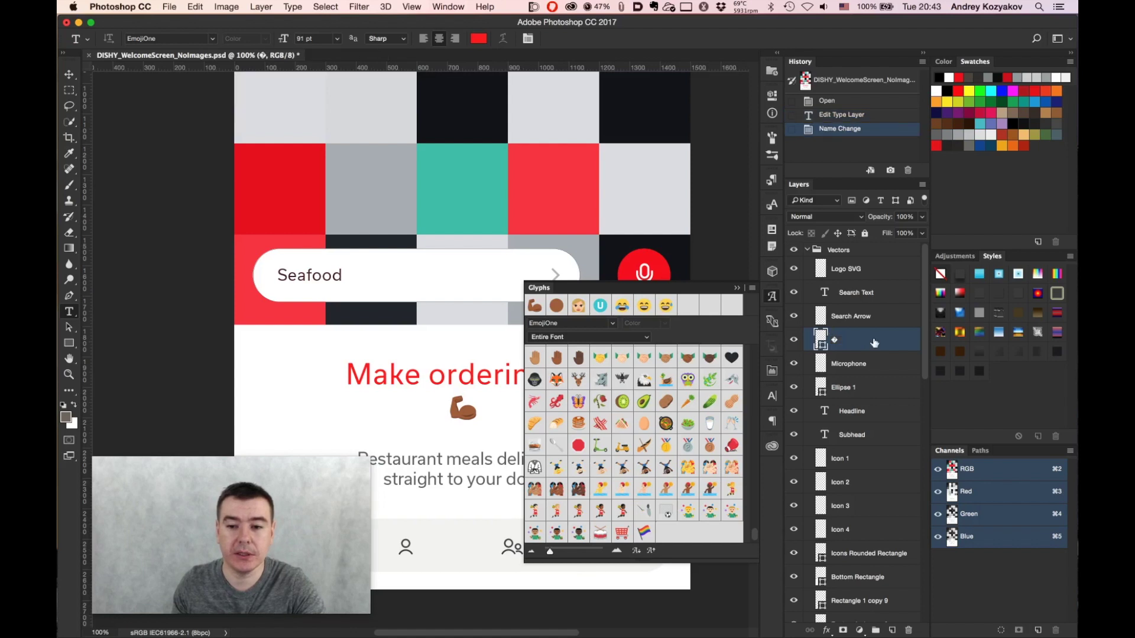
Switch the glyph set to the Apple Color Emoji font and browse to its smiley faces
{"action": "double_click", "coordinate": [835, 341]}
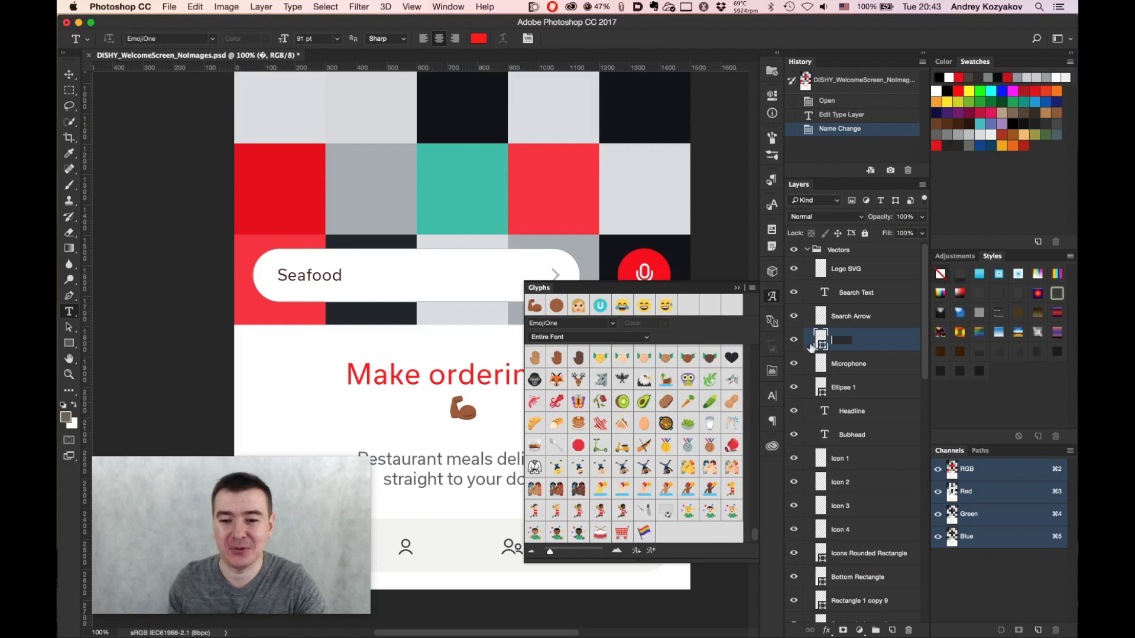
{"action": "left_click", "coordinate": [611, 325]}
{"action": "left_click", "coordinate": [595, 315]}
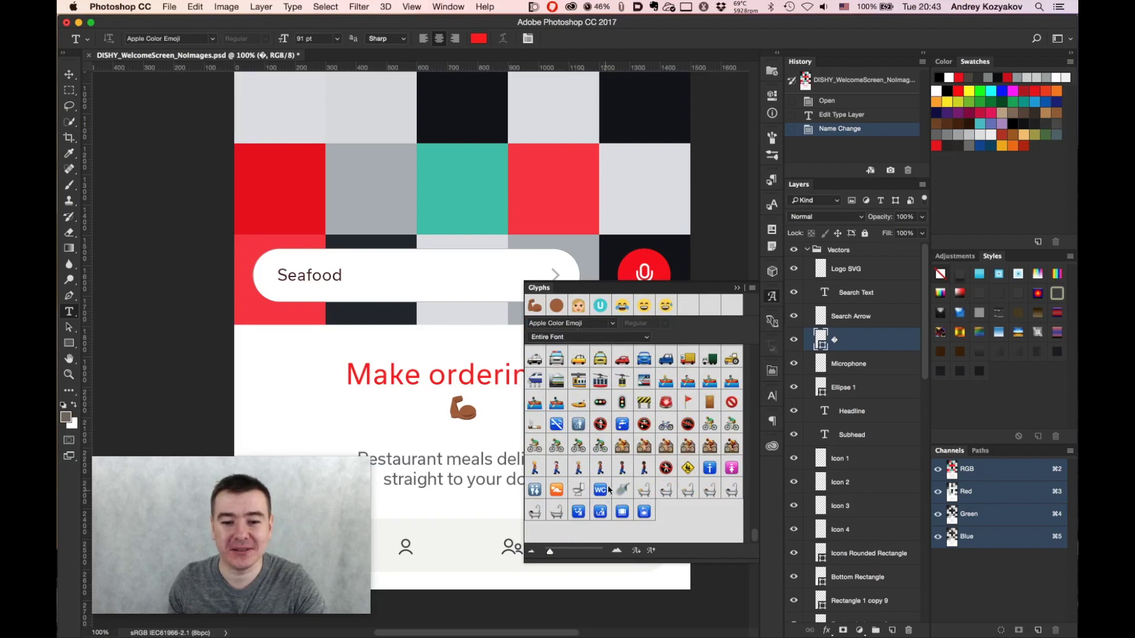
{"action": "scroll", "coordinate": [632, 472], "scroll_direction": "up", "scroll_amount": 10}
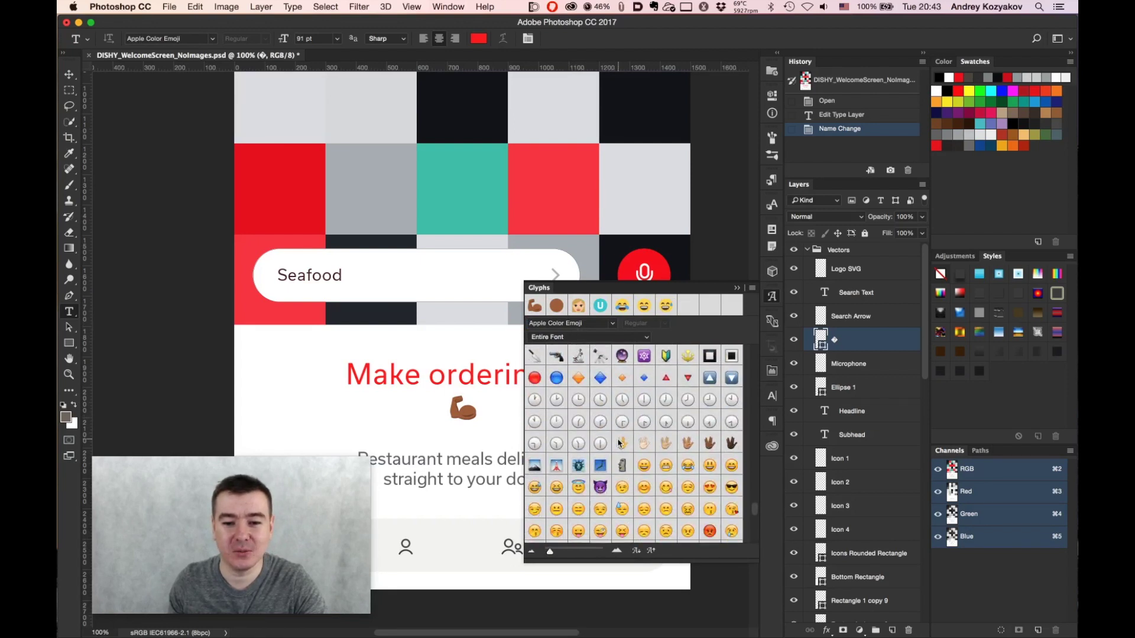
Insert the Apple Color Emoji basketball after the flexed biceps on the headline's second line
{"action": "left_click", "coordinate": [492, 406]}
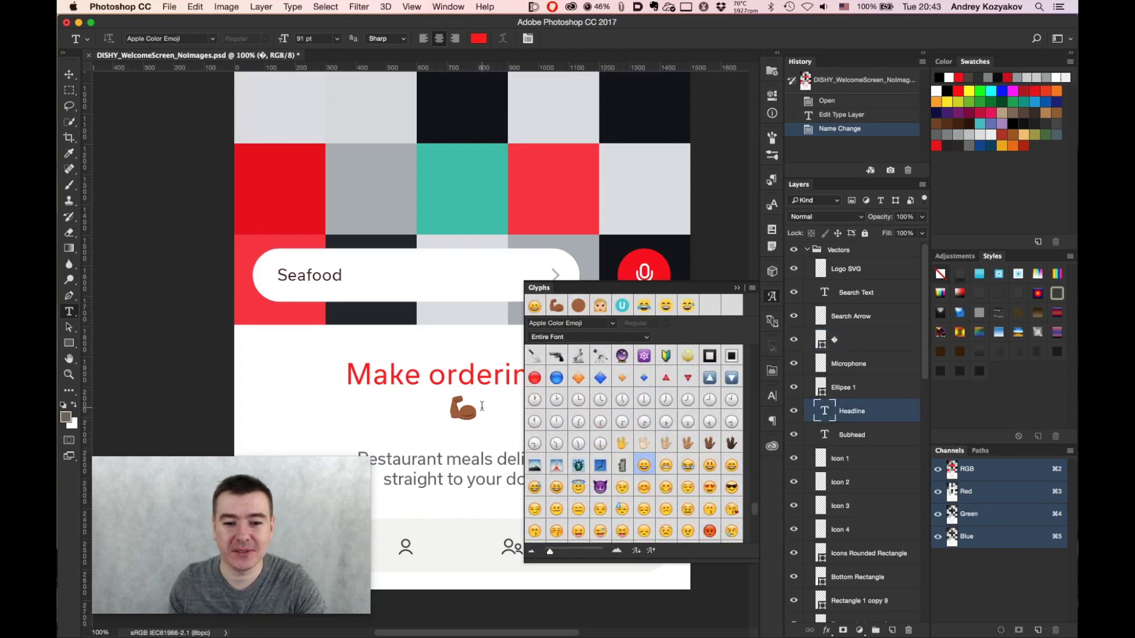
{"action": "left_click", "coordinate": [607, 329]}
{"action": "left_click", "coordinate": [603, 322]}
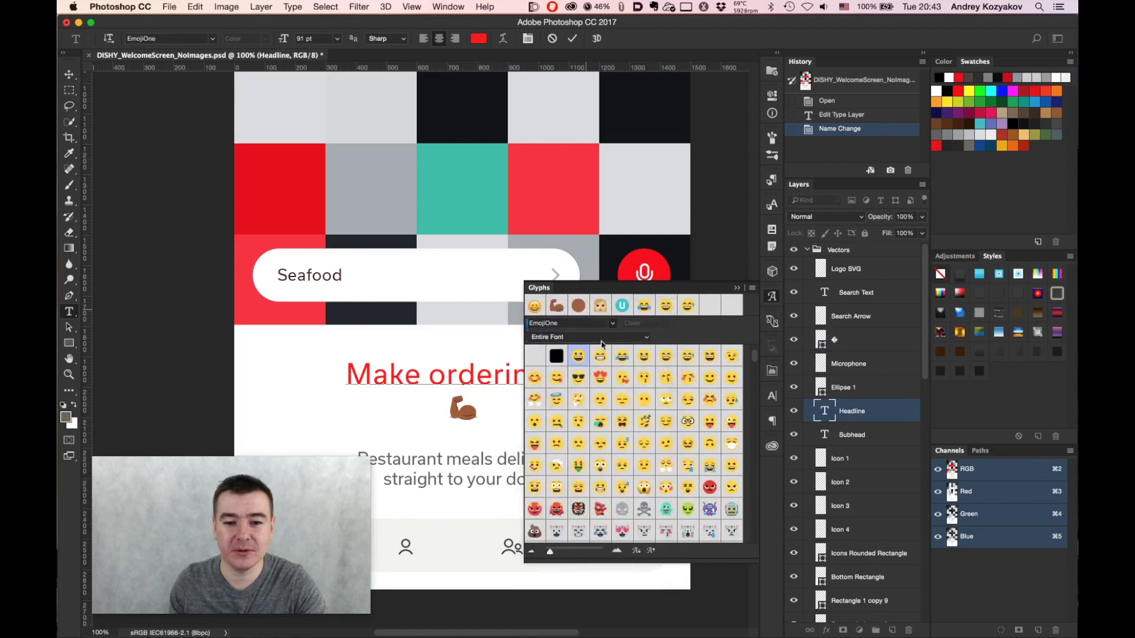
{"action": "double_click", "coordinate": [601, 424]}
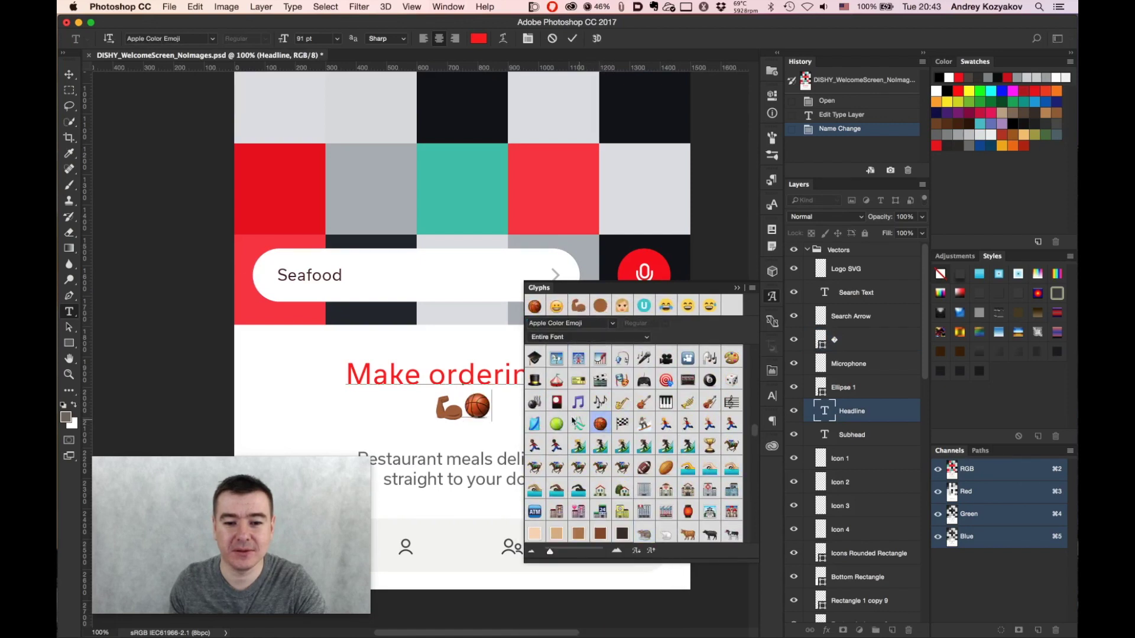
Copy the basketball emoji from the headline and use it as the name of the layer between Search Arrow and Microphone
{"action": "left_click_drag", "start_coordinate": [492, 407], "coordinate": [464, 406]}
{"action": "key", "text": "super+c"}
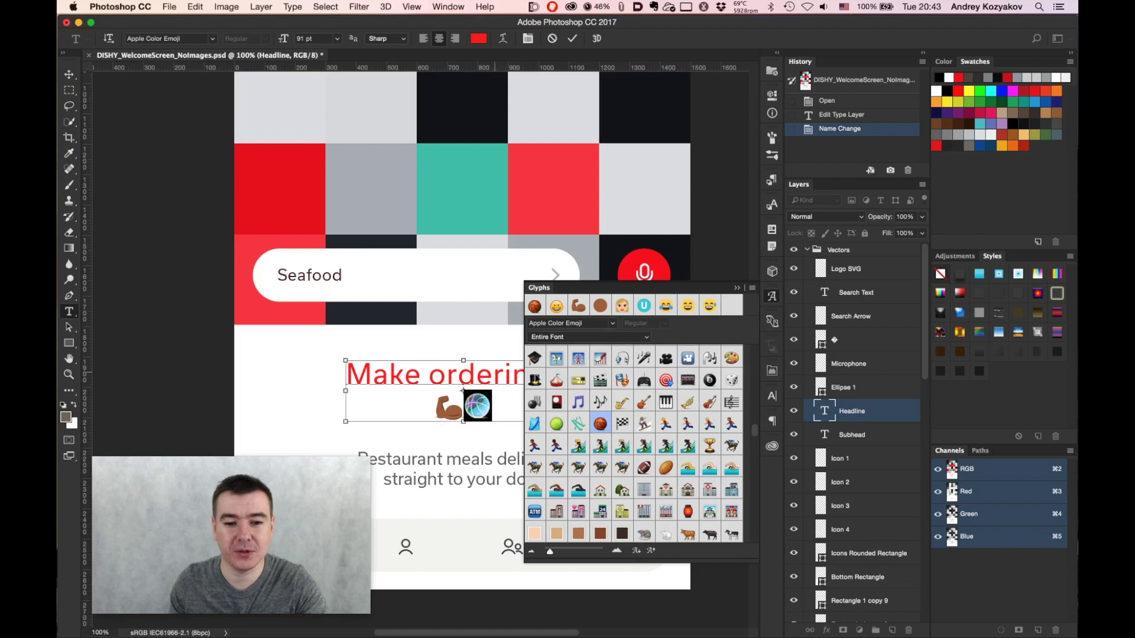
{"action": "left_click", "coordinate": [839, 342]}
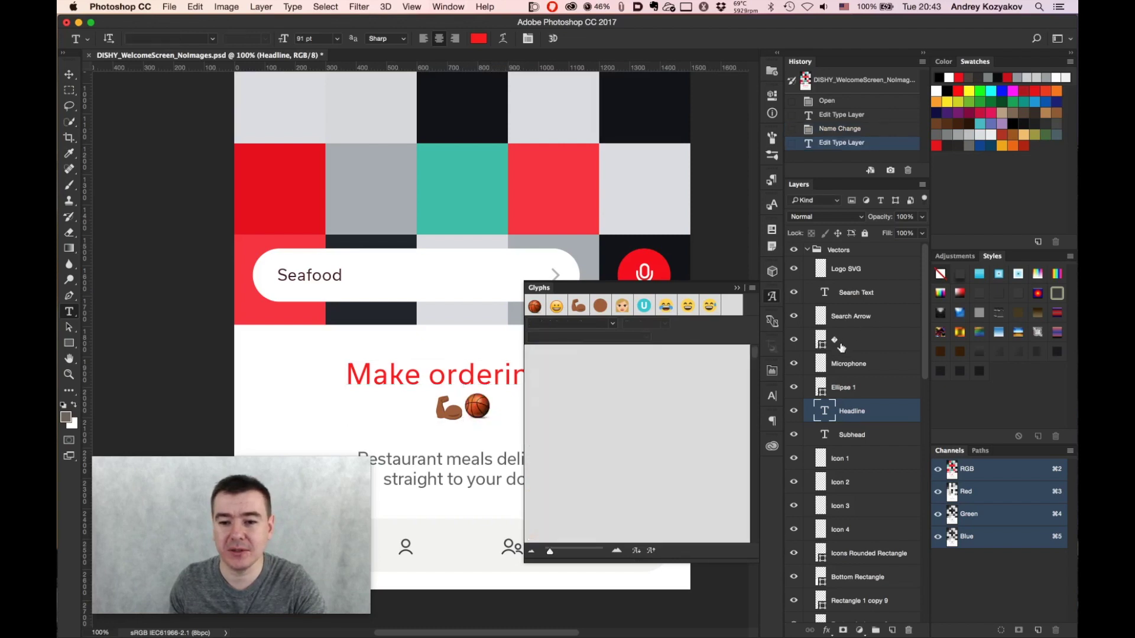
{"action": "double_click", "coordinate": [842, 341]}
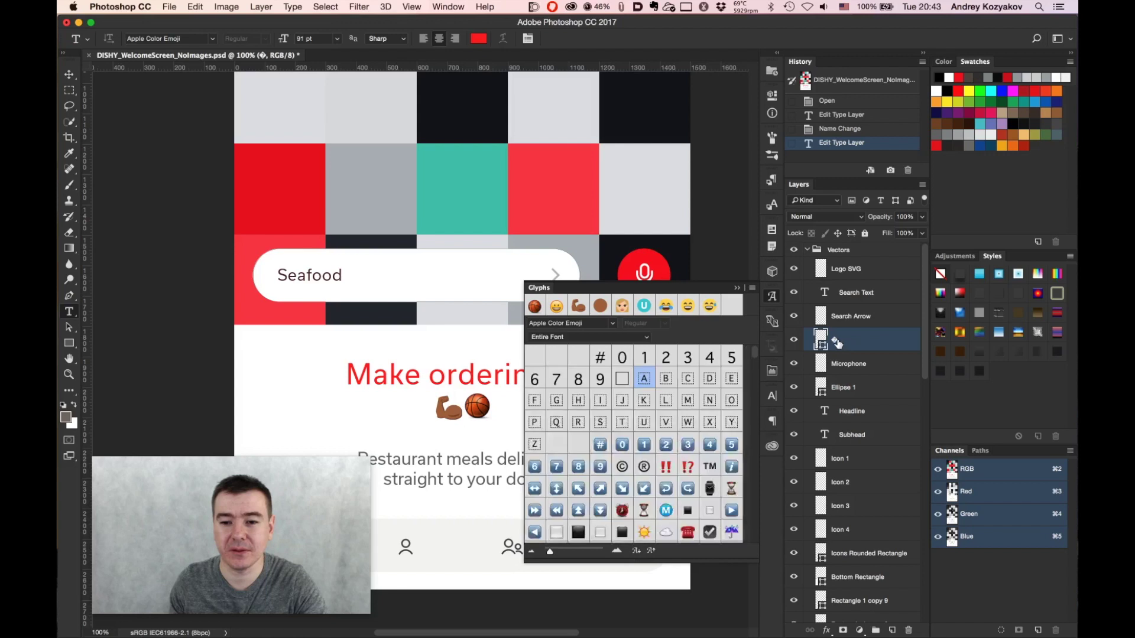
{"action": "key", "text": "super+v"}
{"action": "key", "text": "Return"}
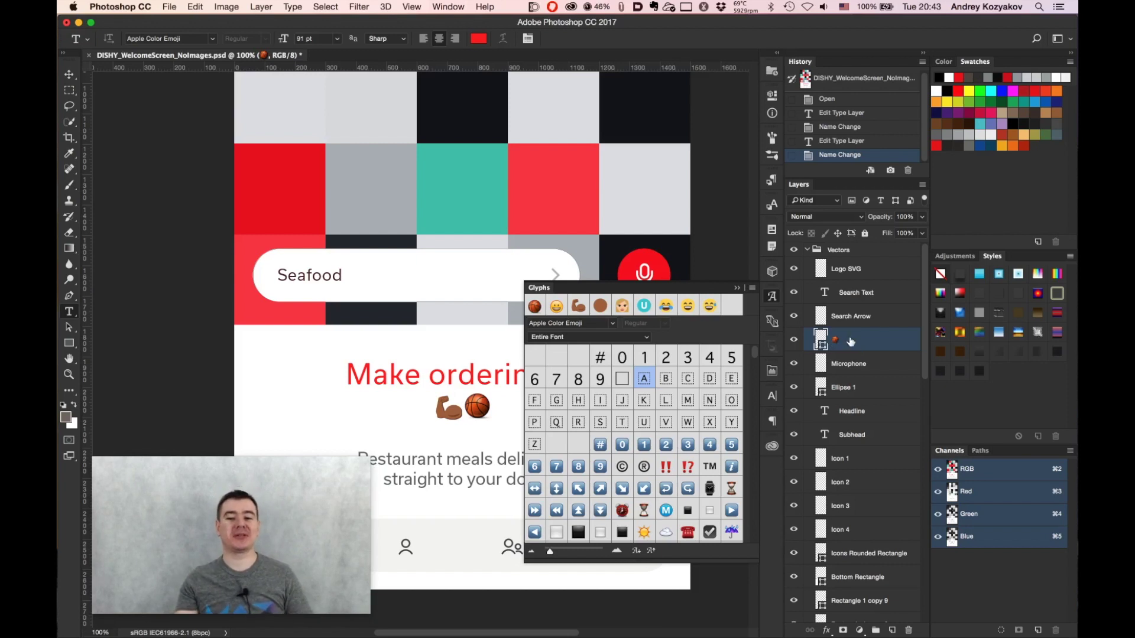
Rename the basketball layer with a row of five pasted basketball emojis
{"action": "double_click", "coordinate": [851, 342]}
{"action": "left_click", "coordinate": [1005, 220]}
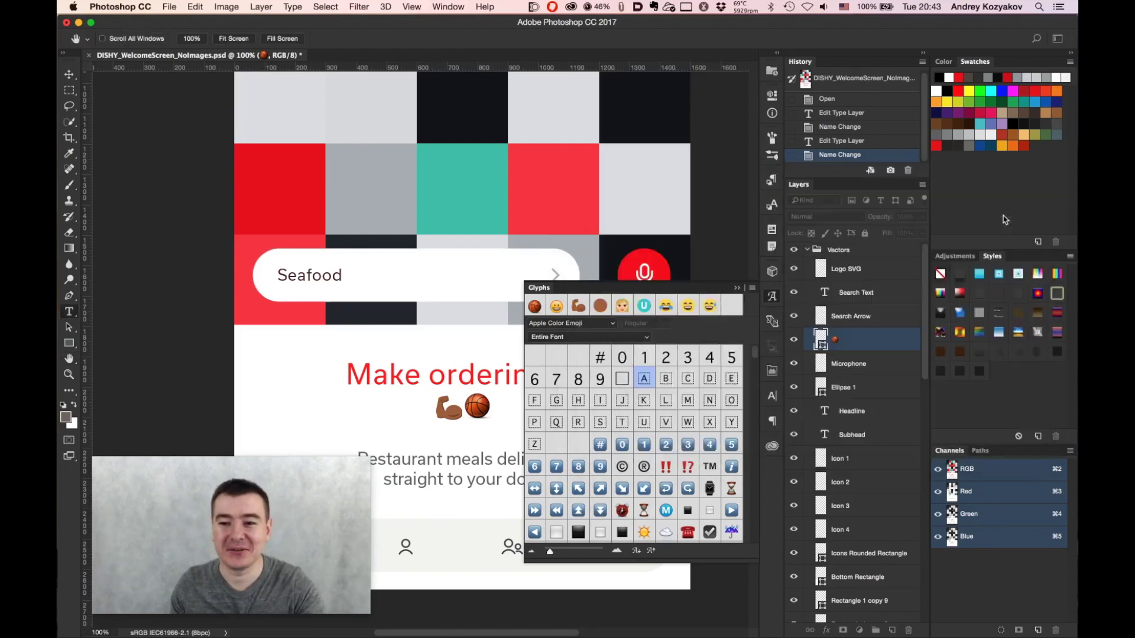
{"action": "double_click", "coordinate": [839, 342]}
{"action": "key", "text": "super+v"}
{"action": "key", "text": "super+v"}
{"action": "key", "text": "super+v"}
{"action": "key", "text": "super+v"}
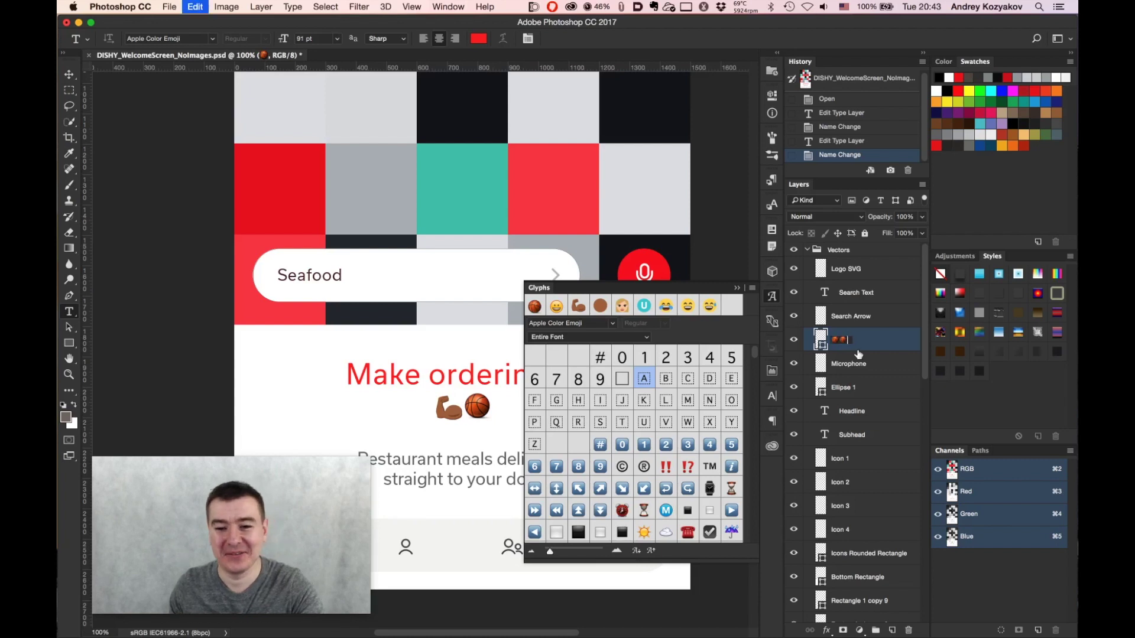
{"action": "key", "text": "Return"}
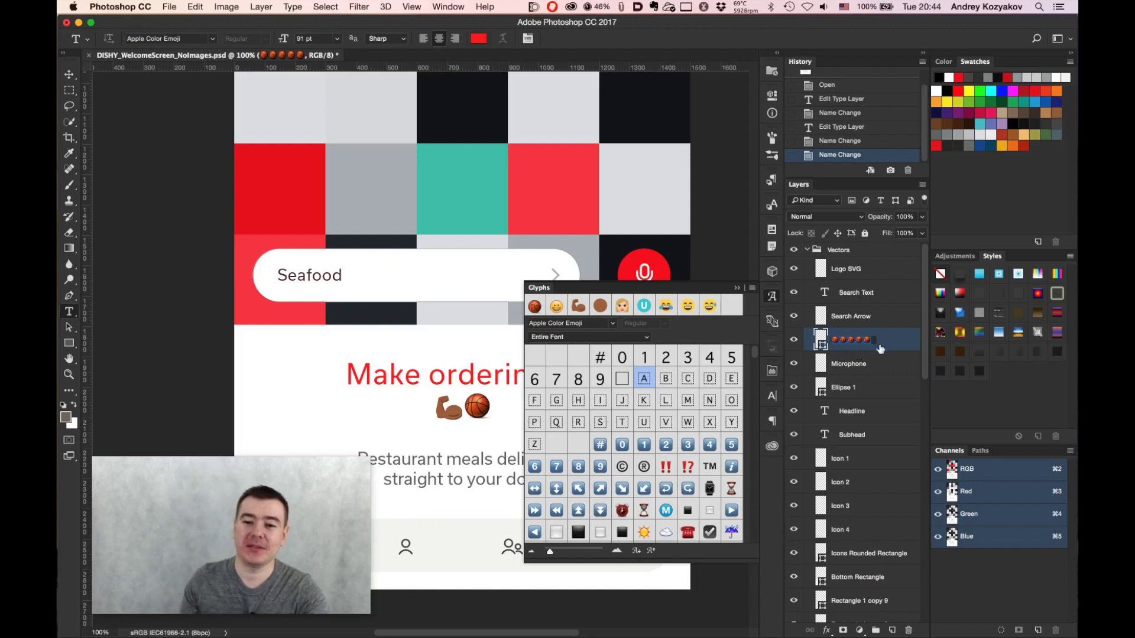
{"action": "key", "text": "BackSpace"}
{"action": "key", "text": "BackSpace"}
{"action": "key", "text": "BackSpace"}
{"action": "key", "text": "BackSpace"}
{"action": "key", "text": "BackSpace"}
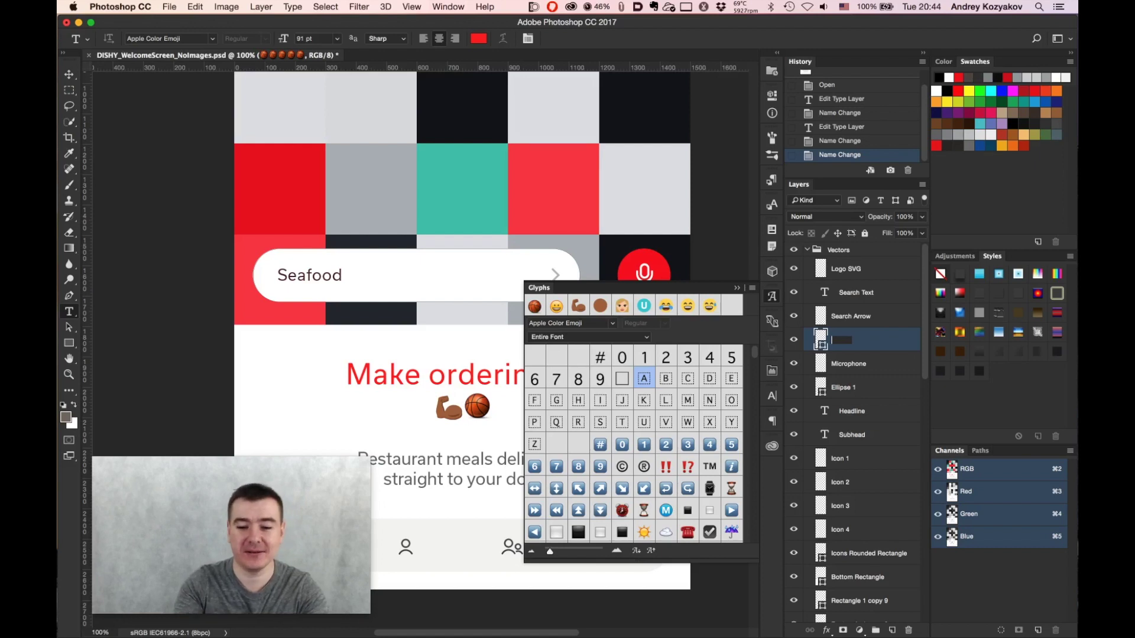
{"action": "key", "text": "Escape"}
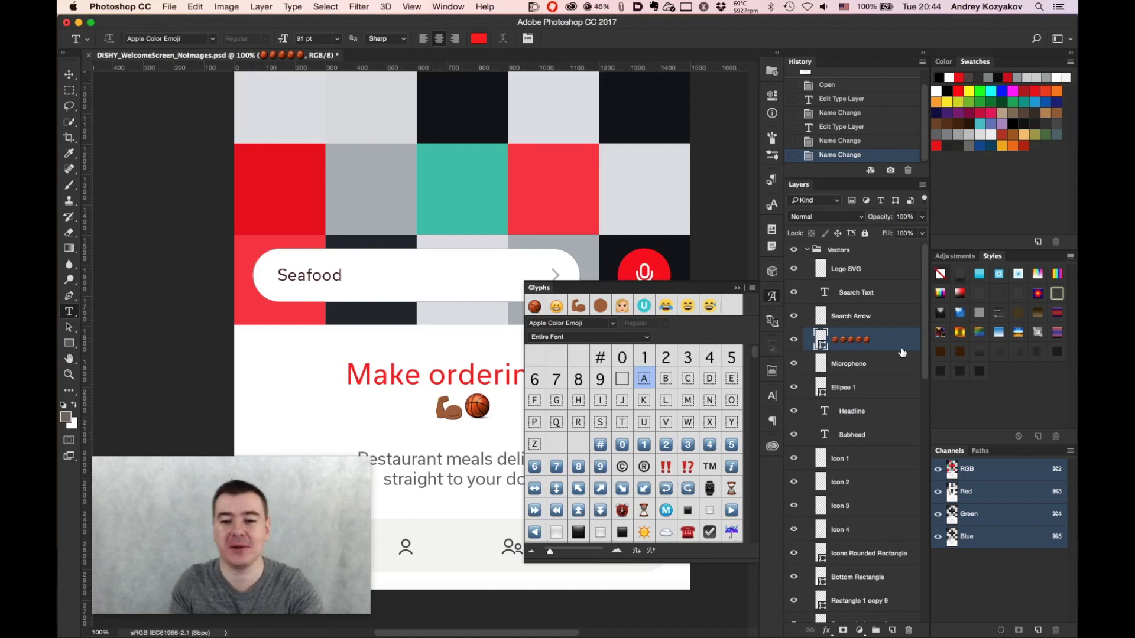
Shorten the layer name between Search Arrow and Microphone to a single basketball emoji
{"action": "double_click", "coordinate": [873, 346]}
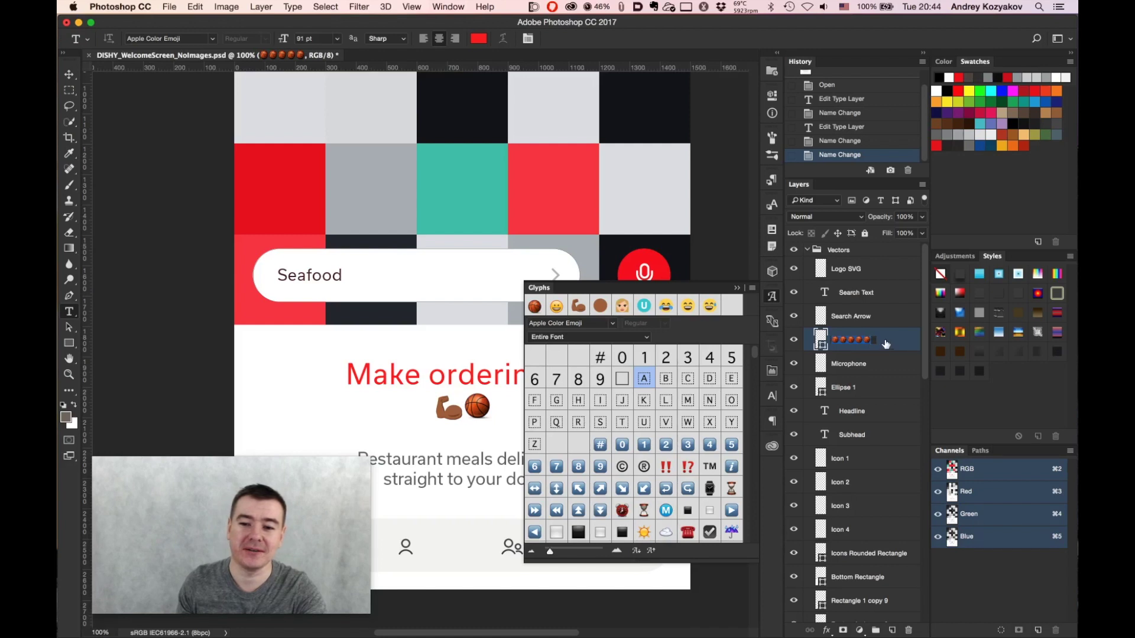
{"action": "key", "text": "BackSpace"}
{"action": "key", "text": "BackSpace"}
{"action": "key", "text": "BackSpace"}
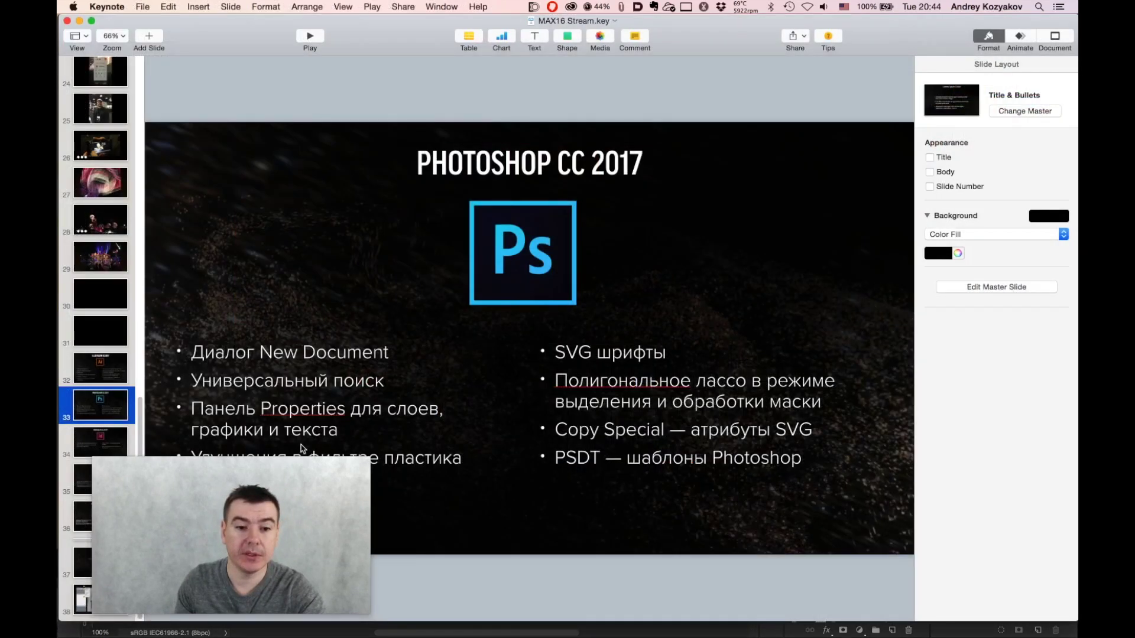
Switch from the PHOTOSHOP CC 2017 slide in Keynote back to Photoshop
{"action": "key", "text": "super+Tab"}
{"action": "key", "text": "super+Tab"}
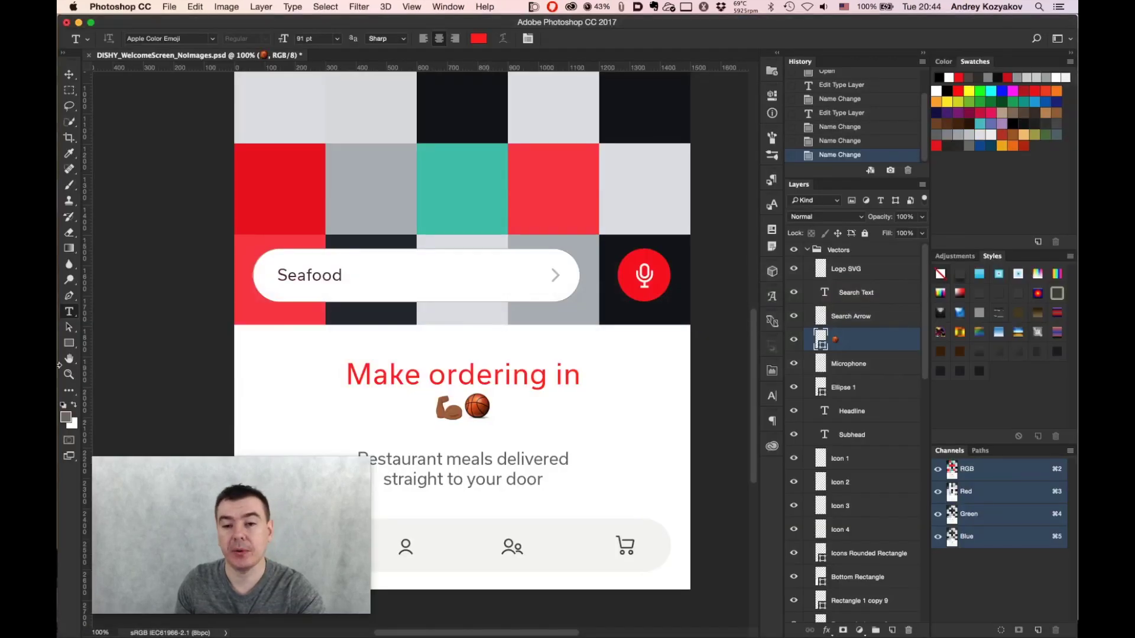
Activate the Move tool and show the graphics stored in the #MAX Stream library
{"action": "left_click", "coordinate": [67, 76]}
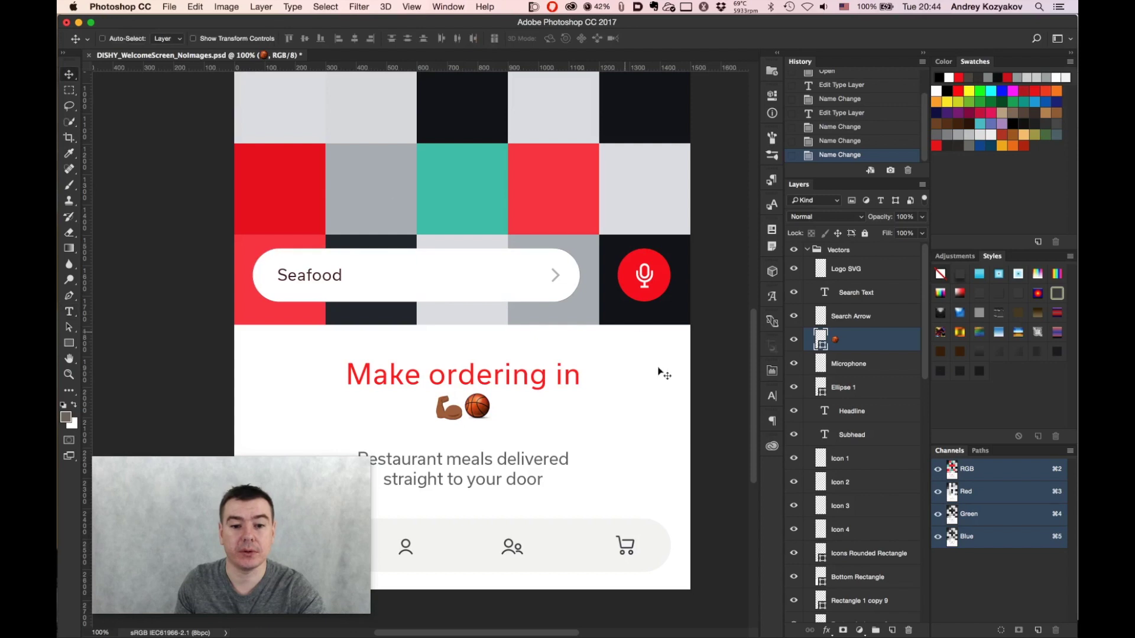
{"action": "left_click", "coordinate": [772, 447]}
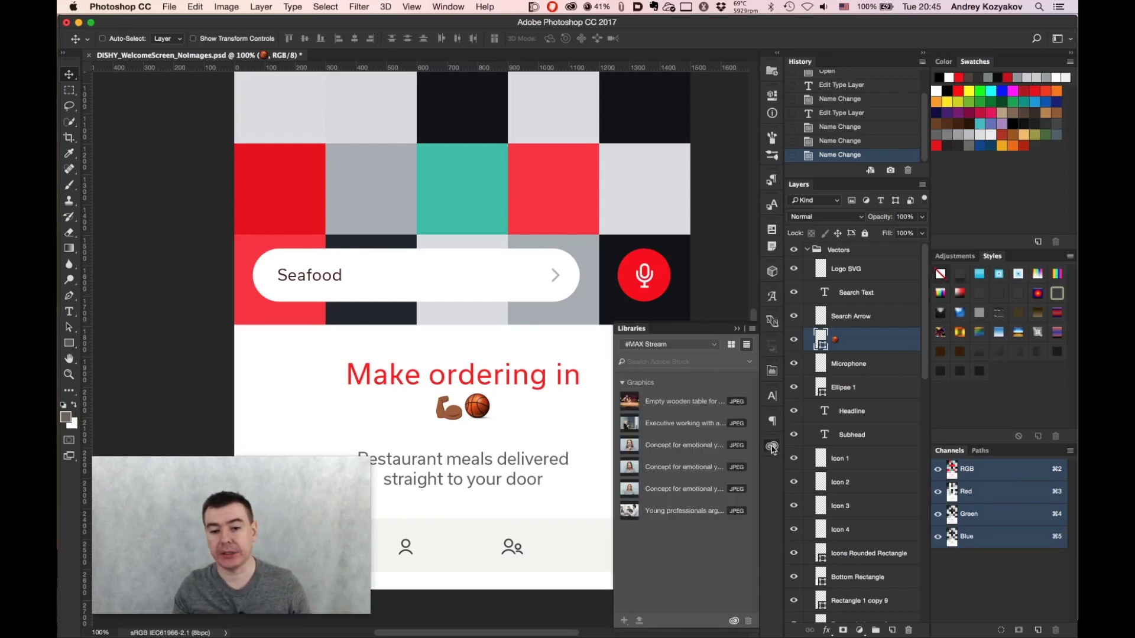
{"action": "double_click", "coordinate": [678, 406]}
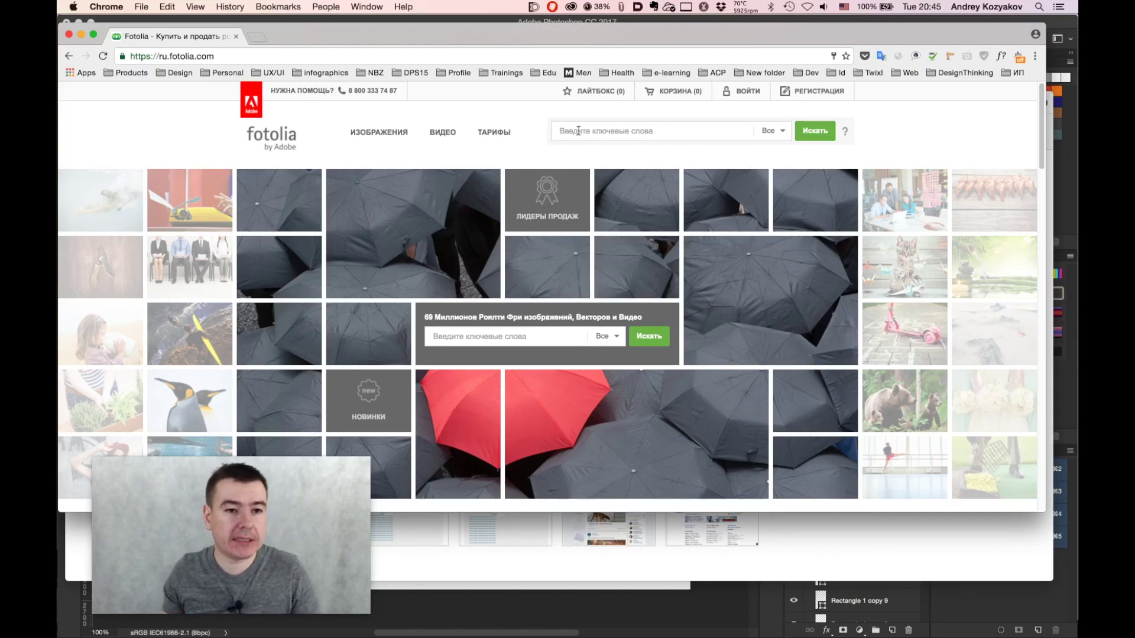
Load stock.adobe.com in Chrome in place of the Fotolia page and enlarge the browser window
{"action": "left_click", "coordinate": [266, 58]}
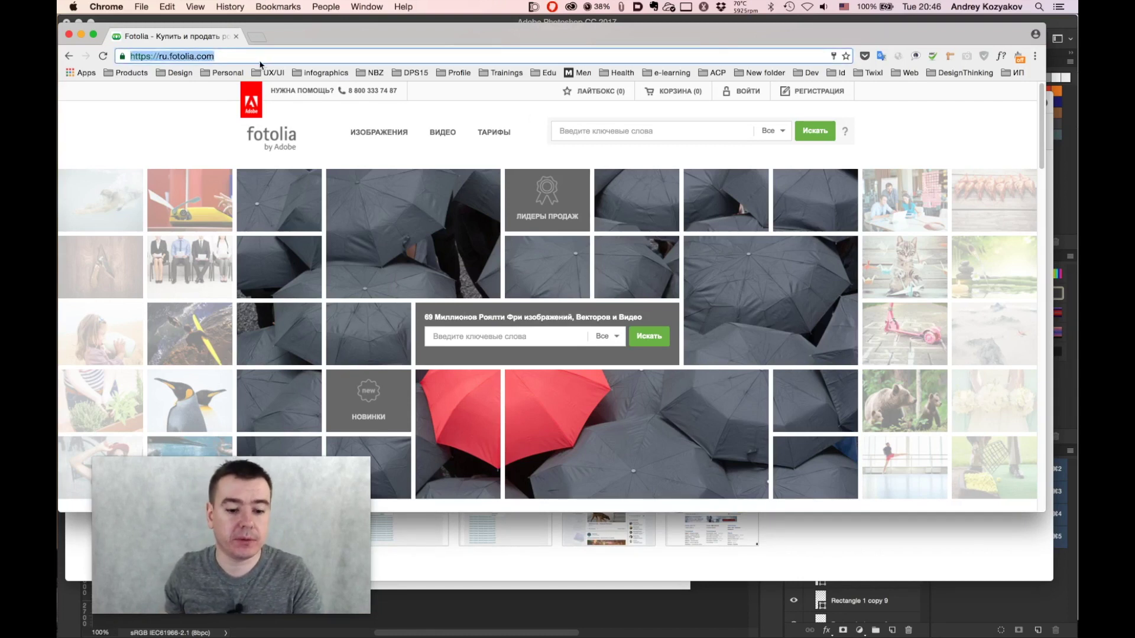
{"action": "type", "text": "stock.adobe"}
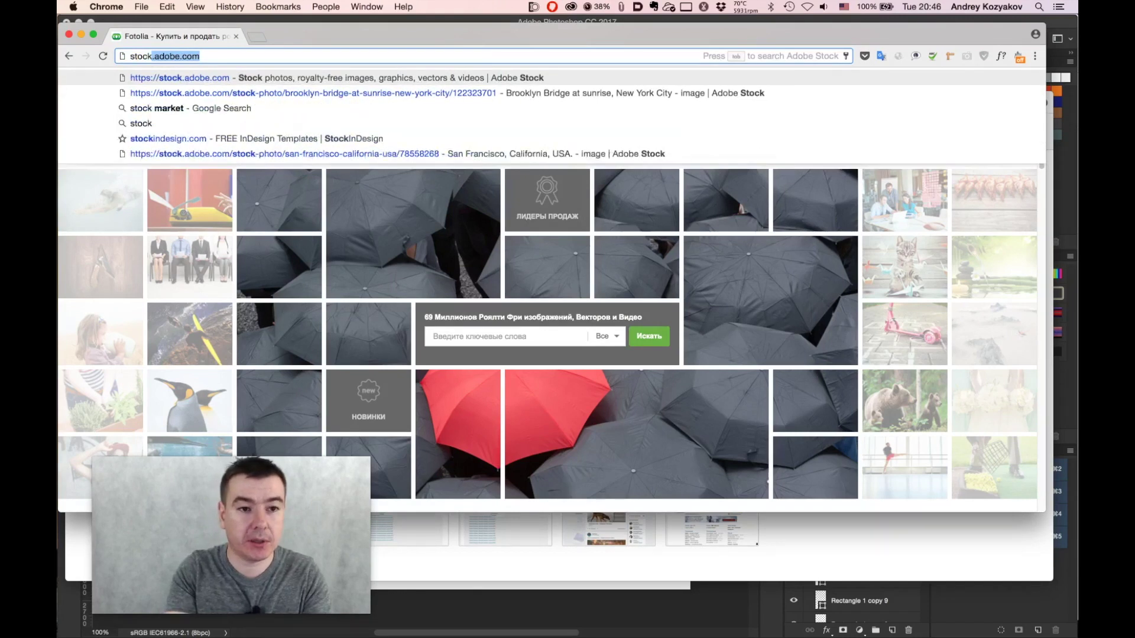
{"action": "key", "text": "Return"}
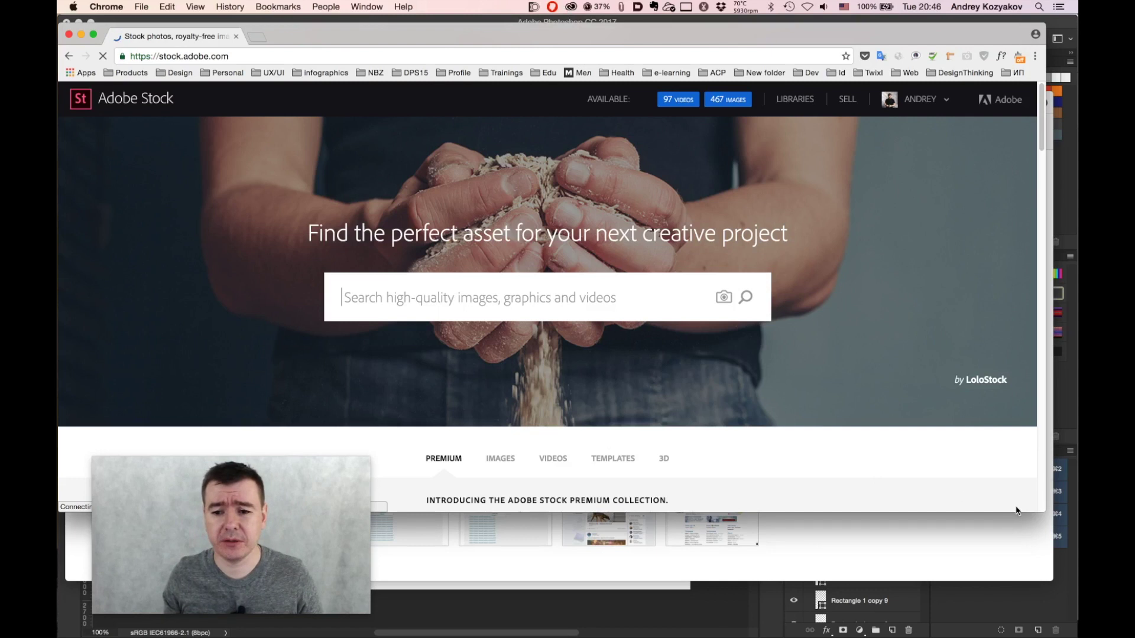
{"action": "scroll", "coordinate": [1037, 506], "scroll_direction": "down", "scroll_amount": 5}
{"action": "left_click_drag", "start_coordinate": [1044, 512], "coordinate": [1059, 599]}
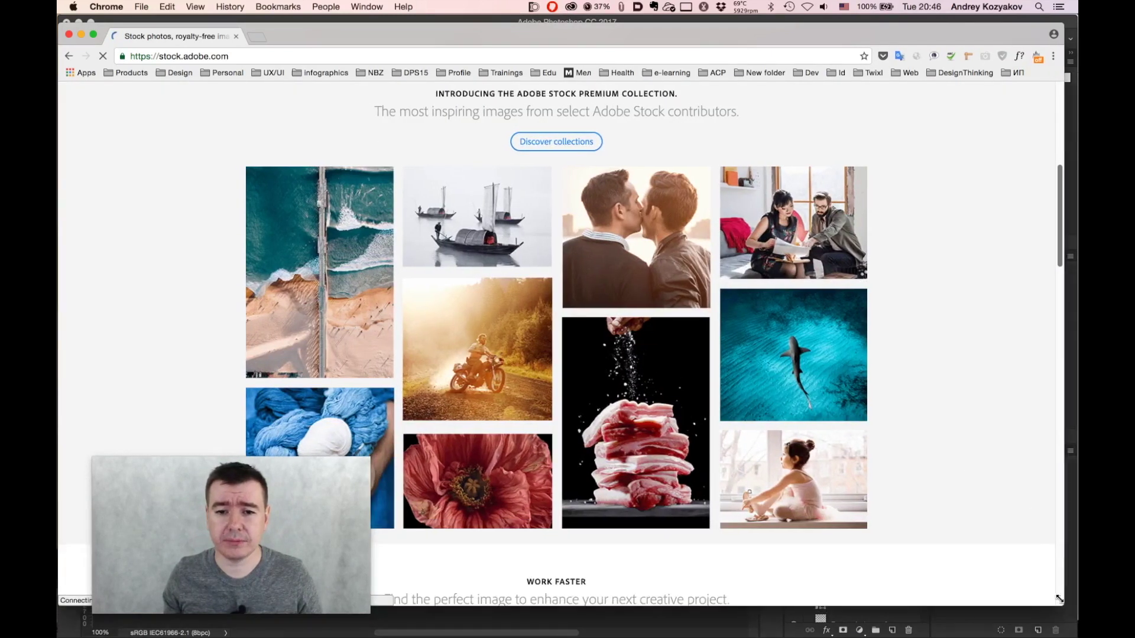
Examine the Adobe Stock home page, from the search field to the Premium collection
{"action": "scroll", "coordinate": [446, 223], "scroll_direction": "up", "scroll_amount": 10}
{"action": "left_click", "coordinate": [474, 300]}
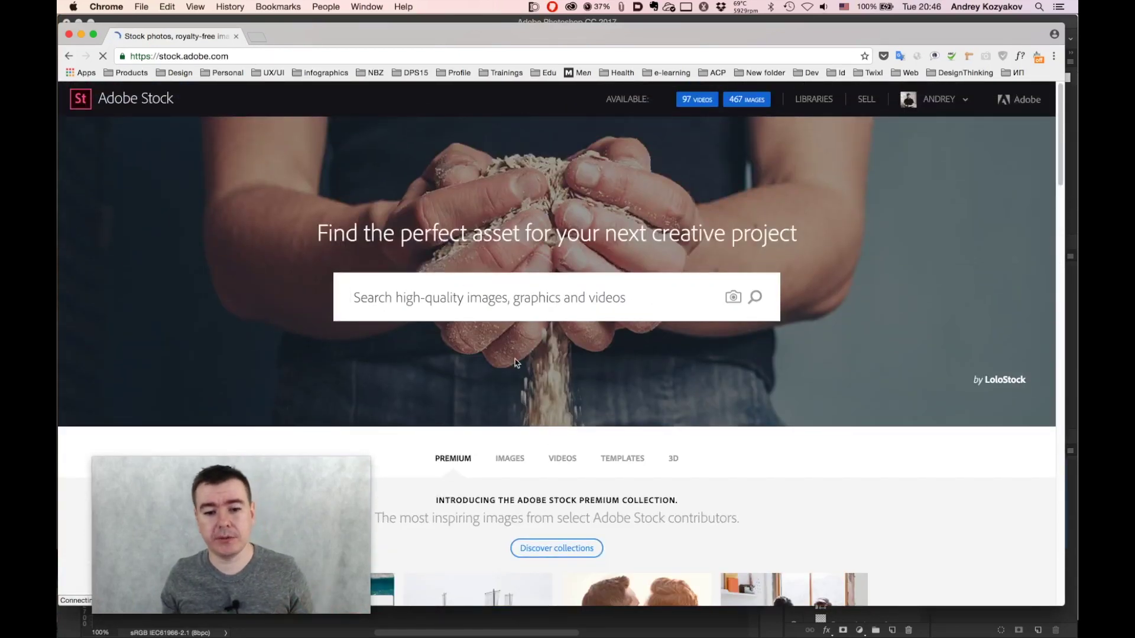
{"action": "scroll", "coordinate": [562, 455], "scroll_direction": "down", "scroll_amount": 3}
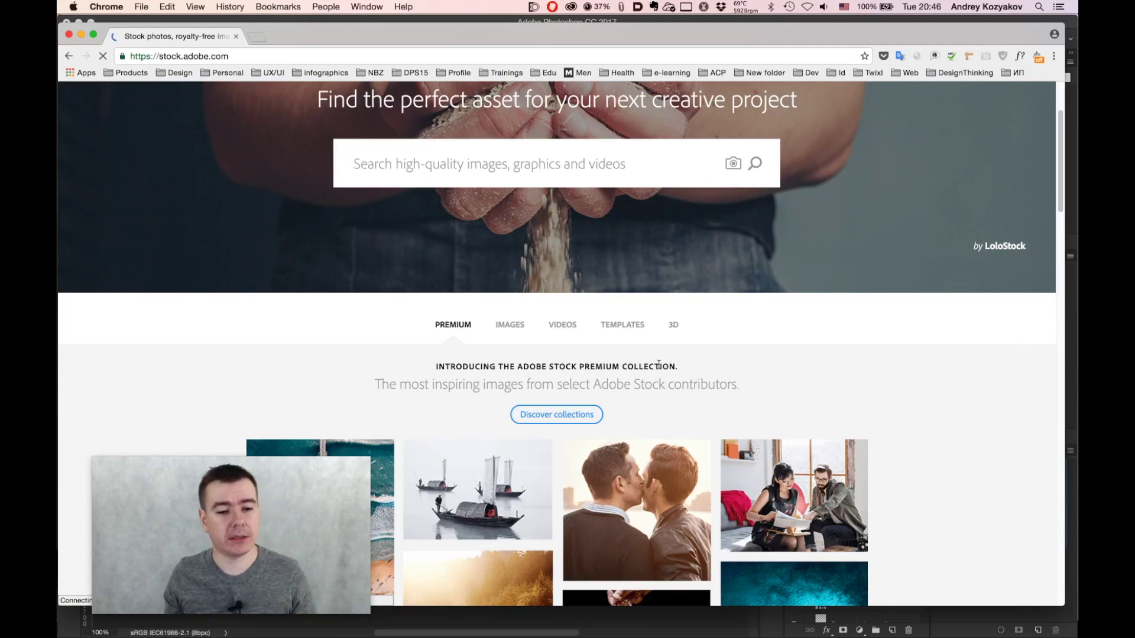
{"action": "scroll", "coordinate": [664, 385], "scroll_direction": "down", "scroll_amount": 1}
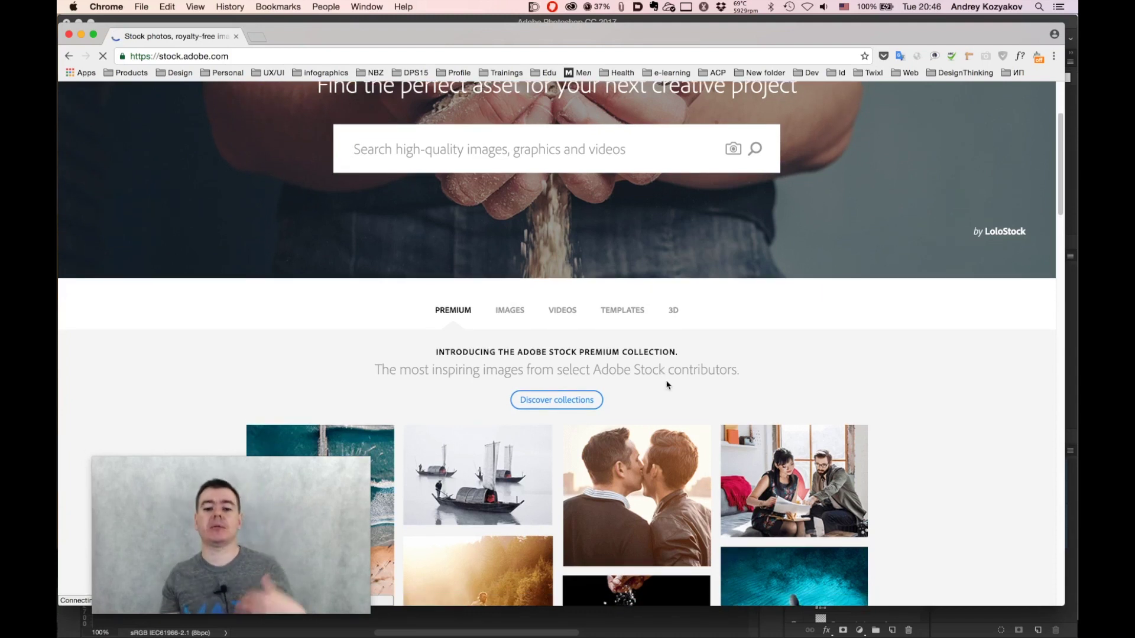
{"action": "scroll", "coordinate": [667, 386], "scroll_direction": "up", "scroll_amount": 3}
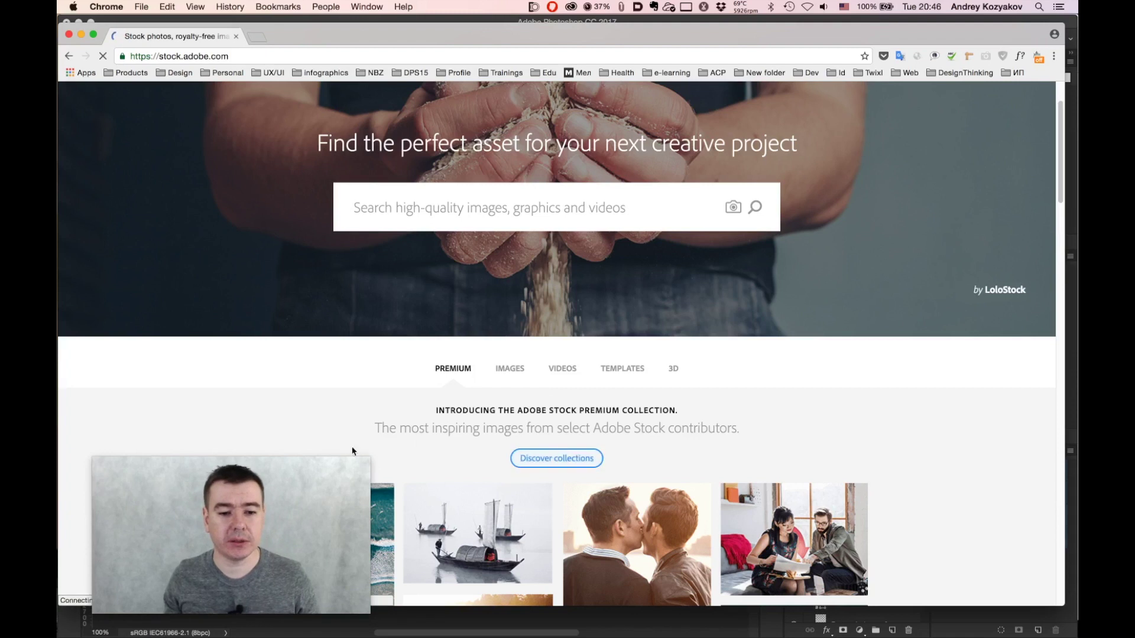
{"action": "left_click", "coordinate": [314, 473]}
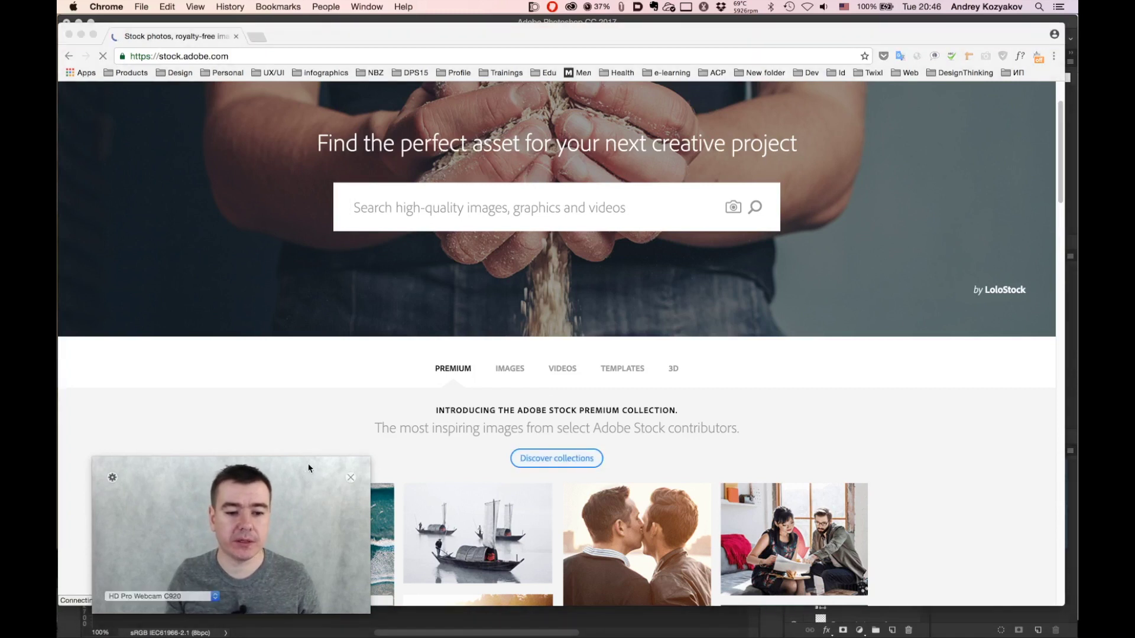
{"action": "left_click_drag", "start_coordinate": [309, 468], "coordinate": [283, 463]}
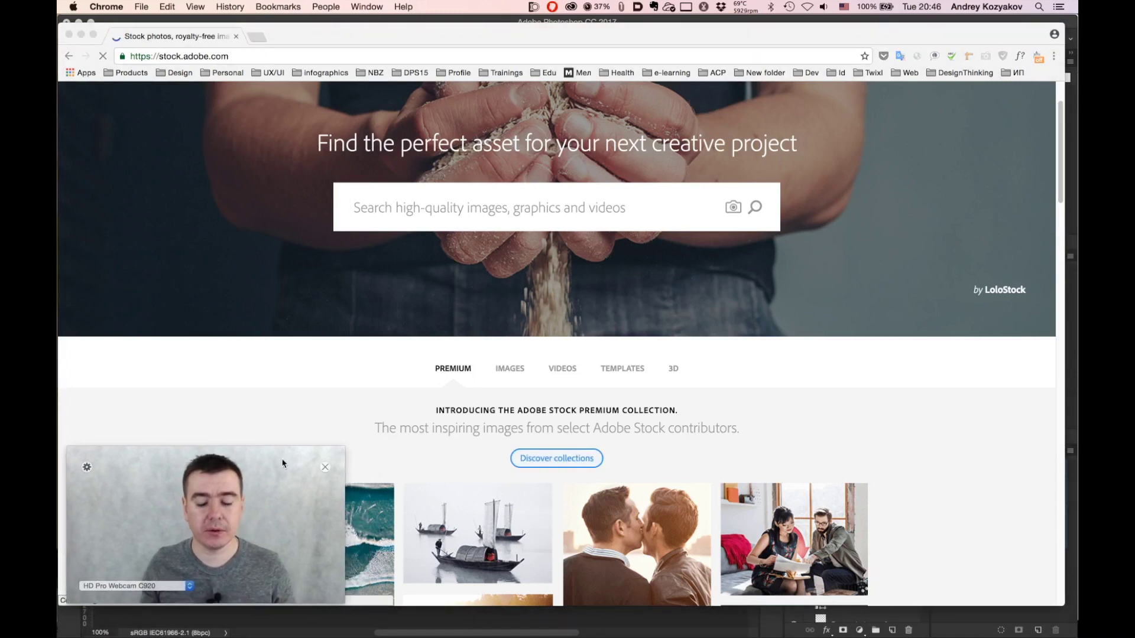
{"action": "left_click", "coordinate": [684, 384]}
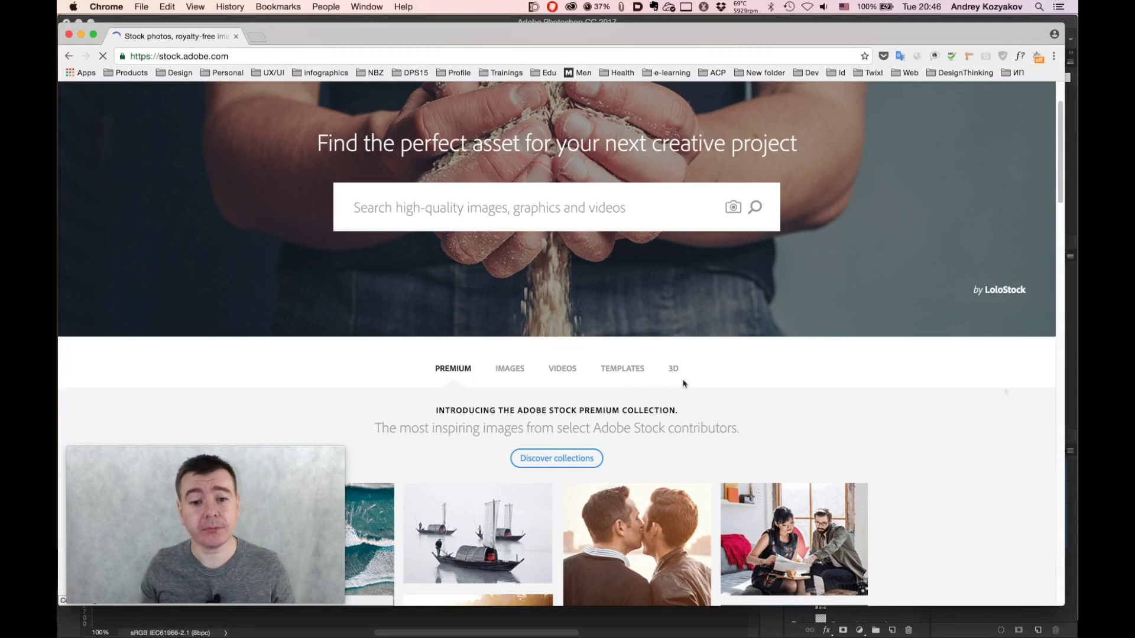
View the Images, Videos and Templates categories of Adobe Stock and look over the Art & Illustration, Web and Print templates
{"action": "left_click", "coordinate": [512, 371]}
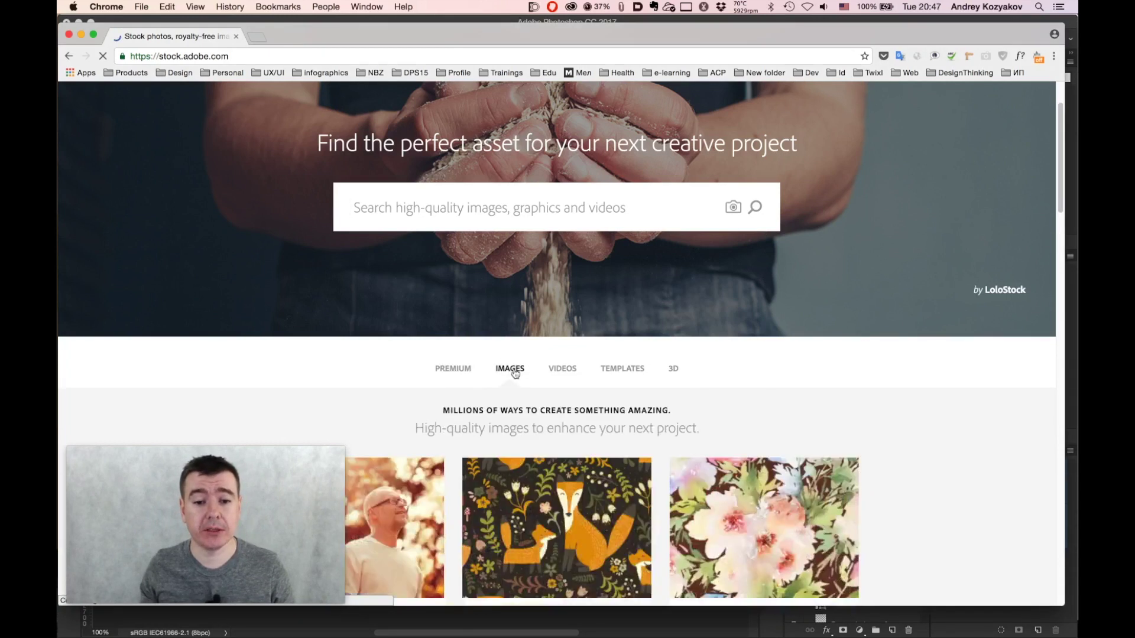
{"action": "left_click", "coordinate": [565, 370]}
{"action": "left_click", "coordinate": [618, 369]}
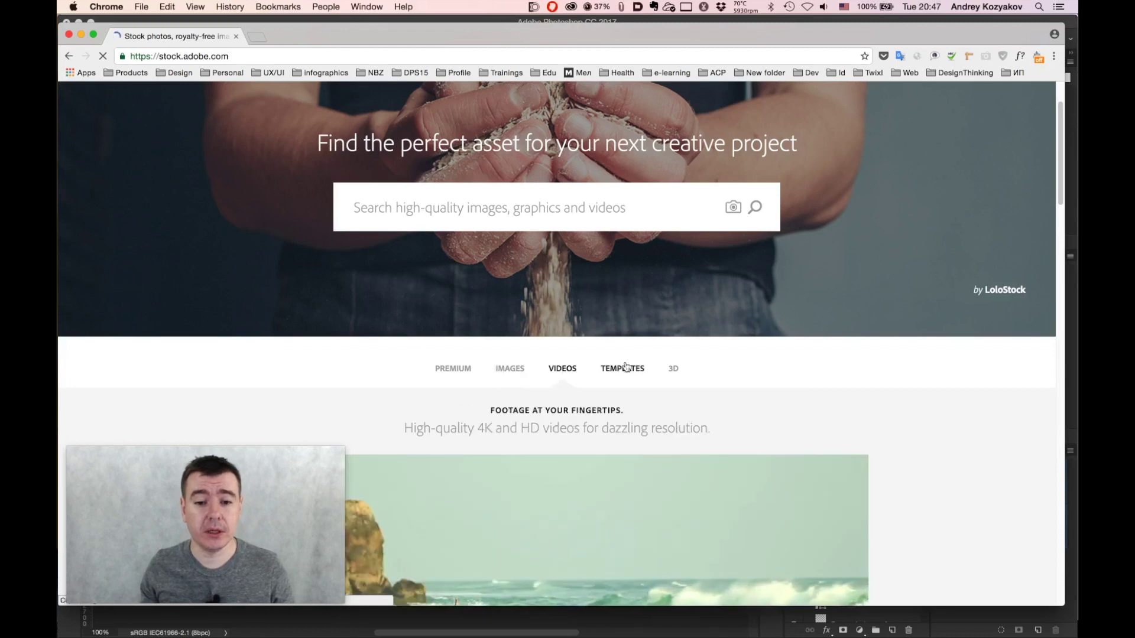
{"action": "scroll", "coordinate": [649, 421], "scroll_direction": "down", "scroll_amount": 10}
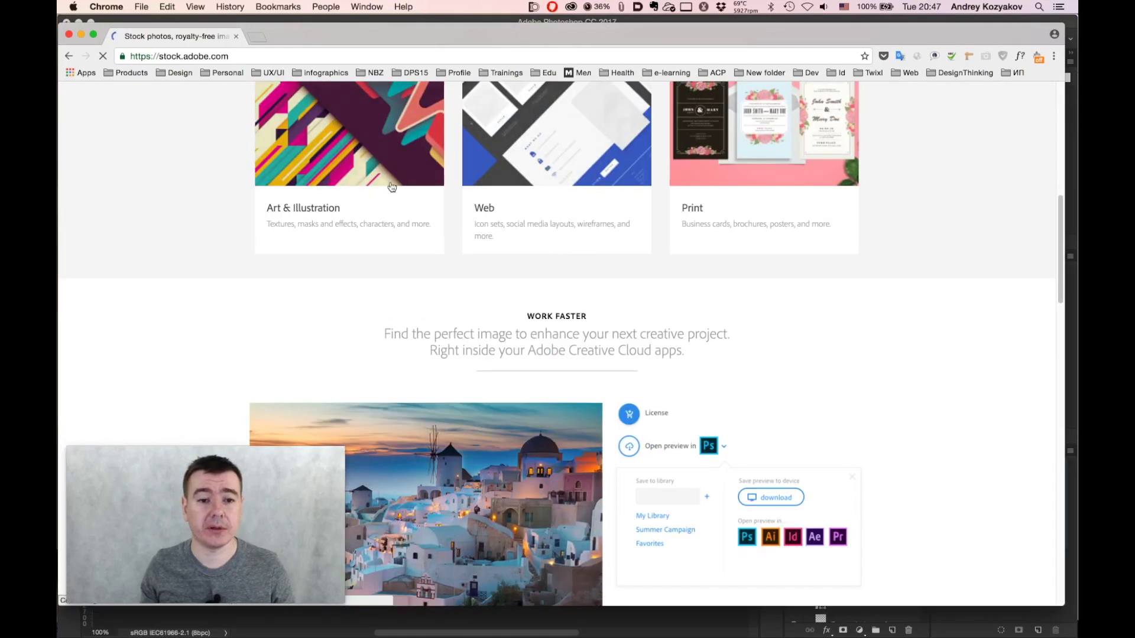
{"action": "scroll", "coordinate": [554, 247], "scroll_direction": "up", "scroll_amount": 3}
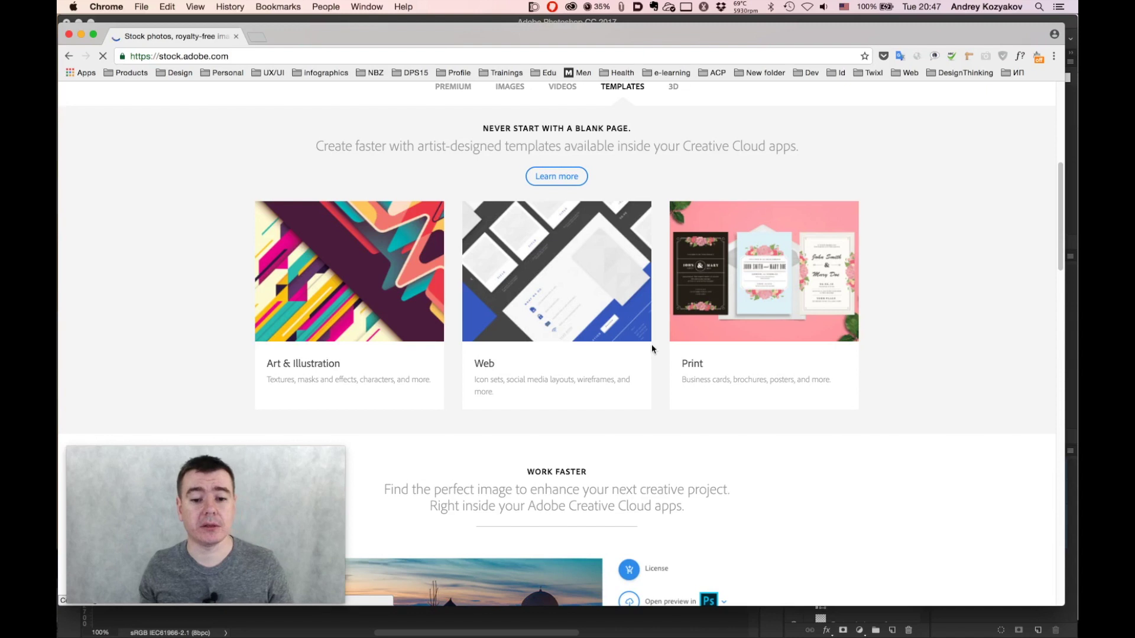
{"action": "scroll", "coordinate": [653, 351], "scroll_direction": "down", "scroll_amount": 1}
{"action": "scroll", "coordinate": [651, 355], "scroll_direction": "up", "scroll_amount": 5}
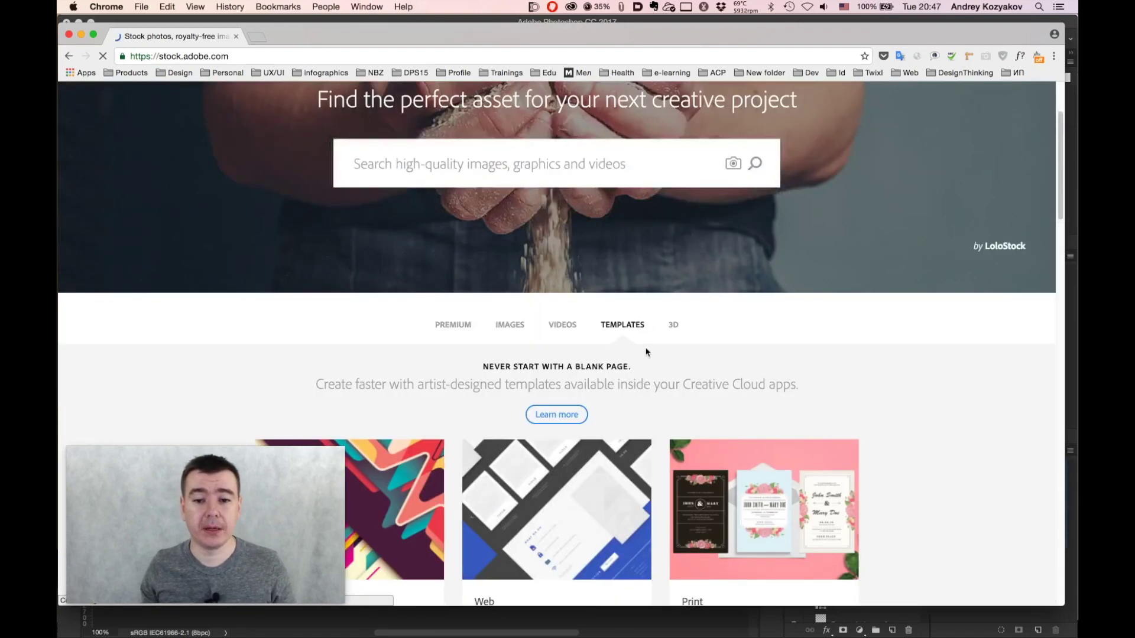
View the 3D category of Adobe Stock and look over its models, lights and materials
{"action": "left_click", "coordinate": [673, 326]}
{"action": "scroll", "coordinate": [616, 406], "scroll_direction": "down", "scroll_amount": 1}
{"action": "scroll", "coordinate": [616, 406], "scroll_direction": "down", "scroll_amount": 4}
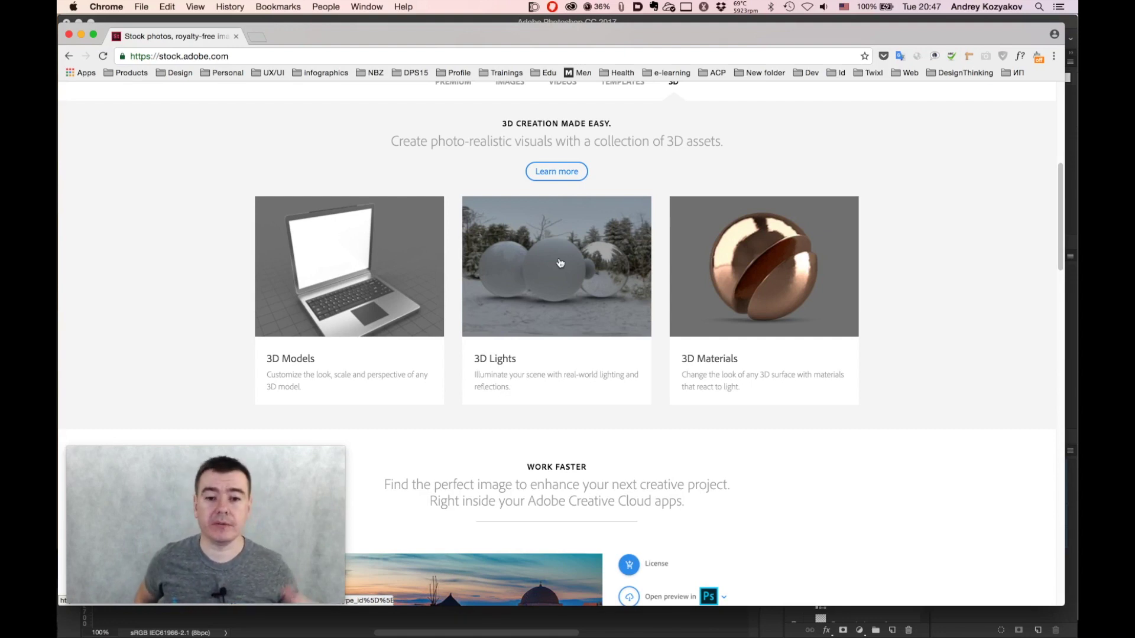
{"action": "scroll", "coordinate": [601, 302], "scroll_direction": "up", "scroll_amount": 6}
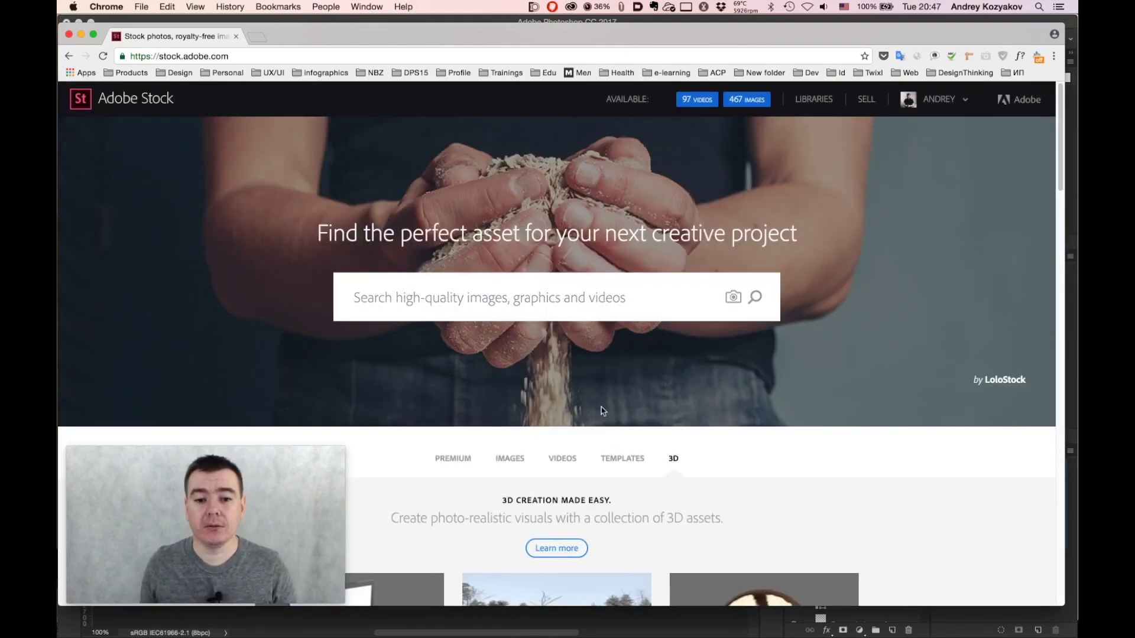
{"action": "scroll", "coordinate": [600, 394], "scroll_direction": "down", "scroll_amount": 5}
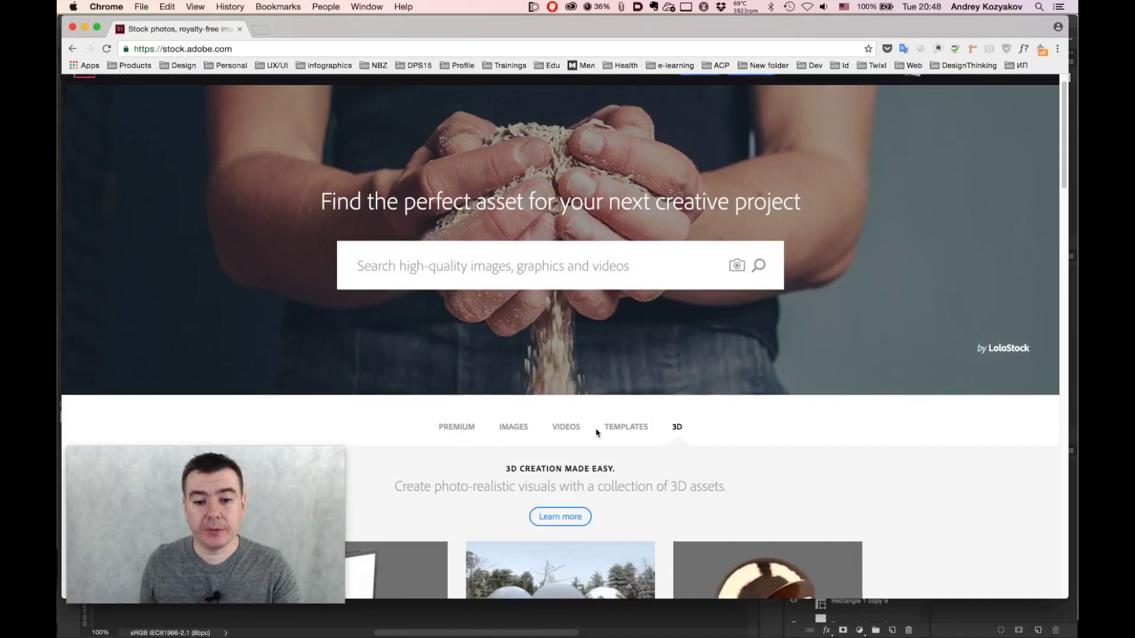
{"action": "scroll", "coordinate": [600, 431], "scroll_direction": "down", "scroll_amount": 3}
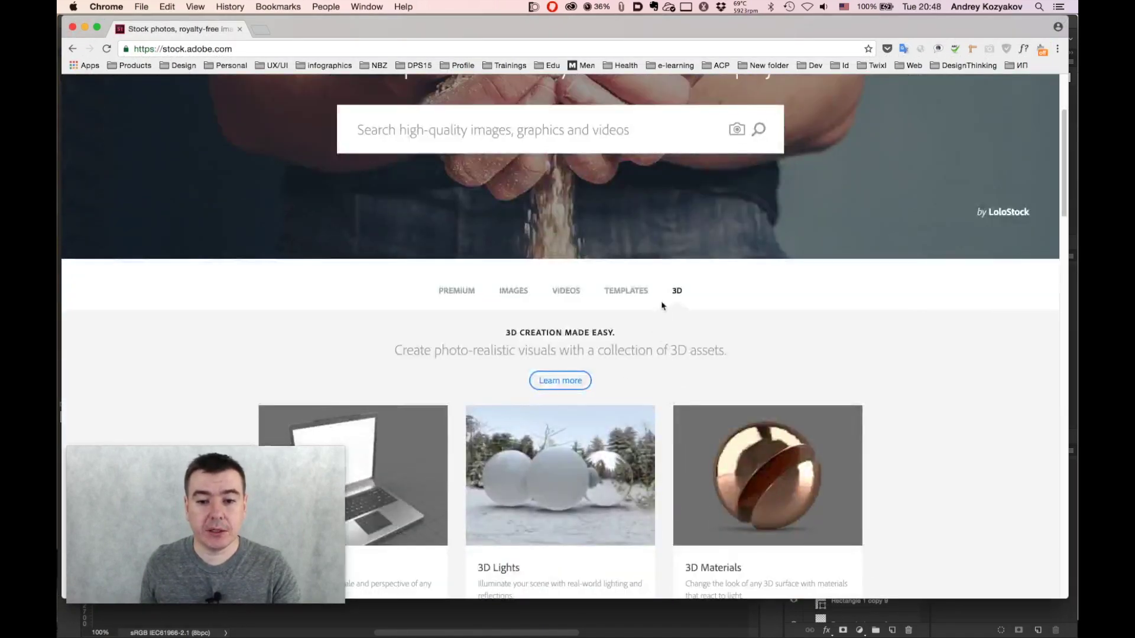
{"action": "scroll", "coordinate": [608, 348], "scroll_direction": "down", "scroll_amount": 7}
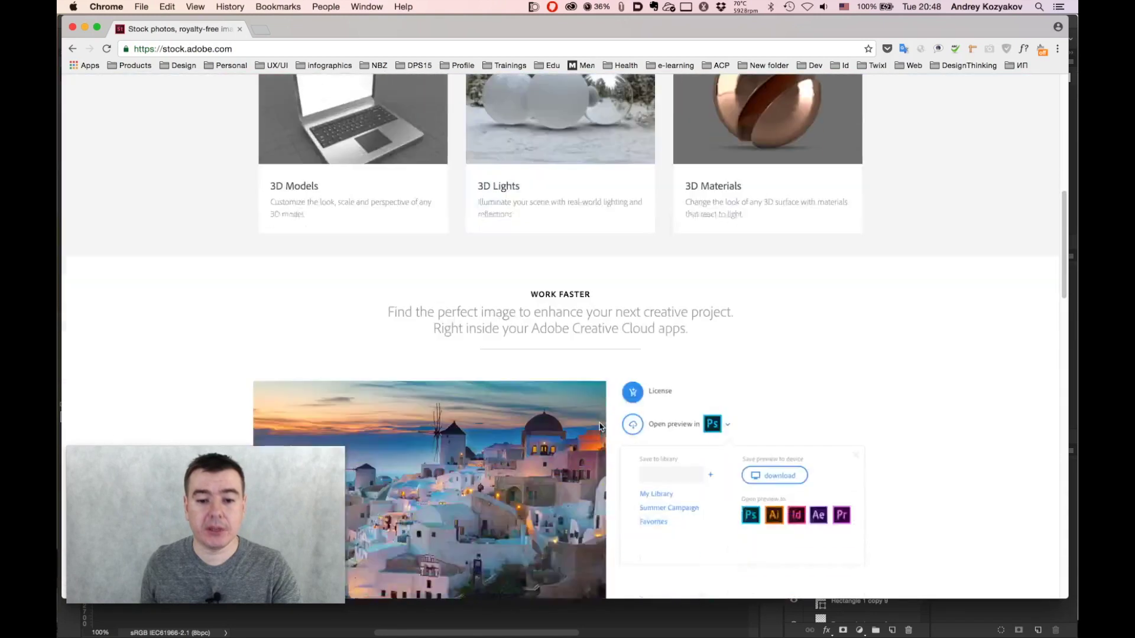
{"action": "scroll", "coordinate": [600, 427], "scroll_direction": "up", "scroll_amount": 8}
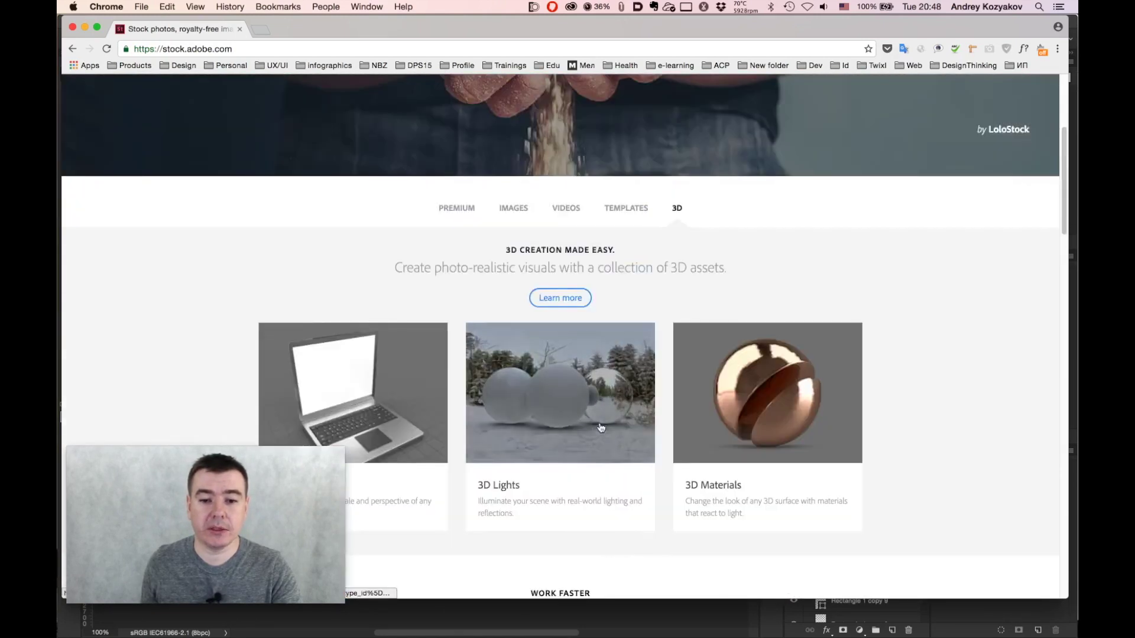
{"action": "scroll", "coordinate": [601, 427], "scroll_direction": "up", "scroll_amount": 1}
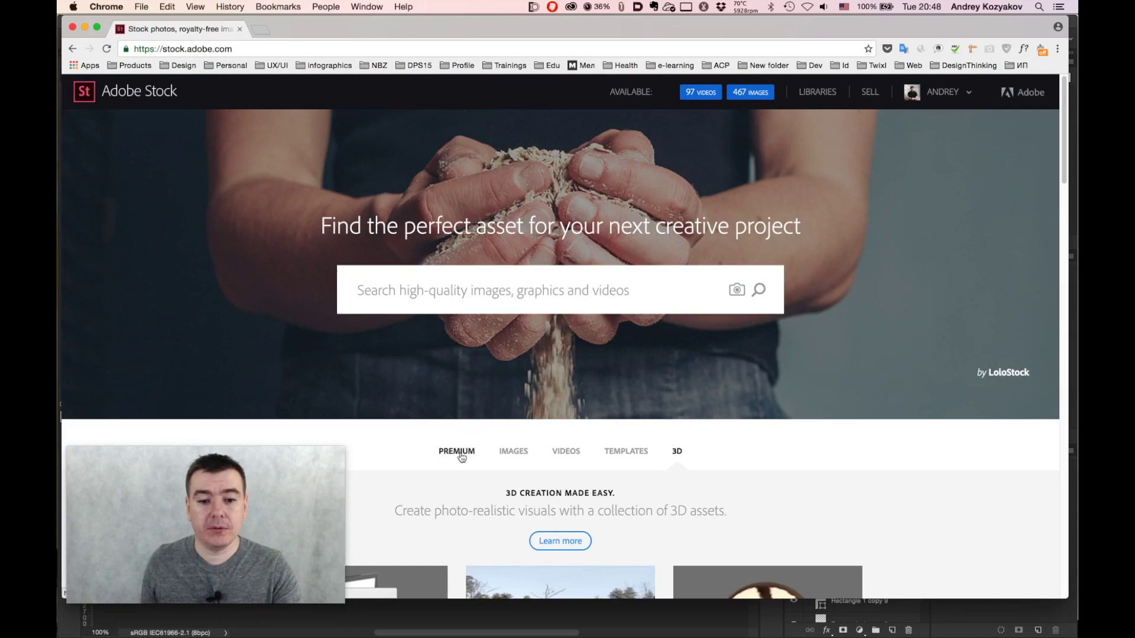
Search Adobe Stock for "guitar"
{"action": "left_click", "coordinate": [454, 293]}
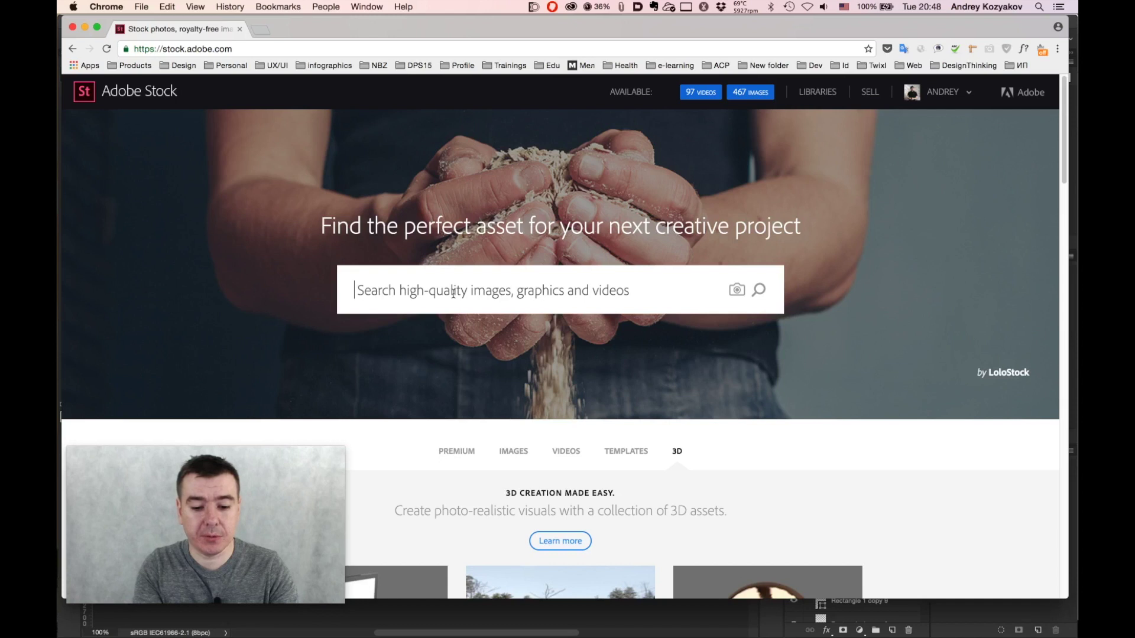
{"action": "type", "text": "guitar"}
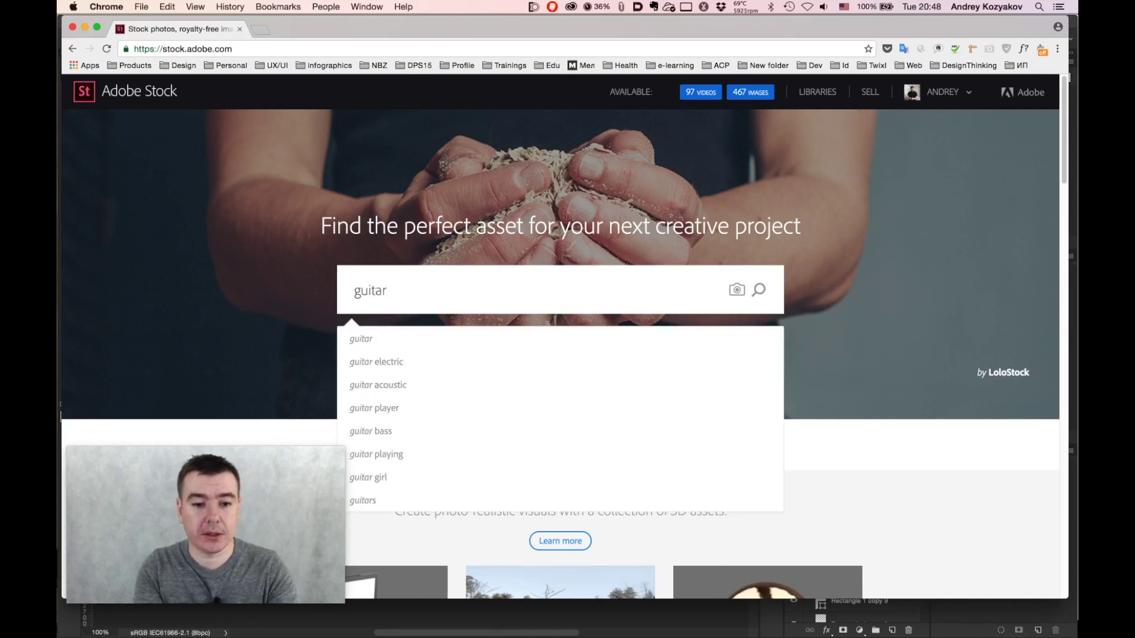
{"action": "key", "text": "Return"}
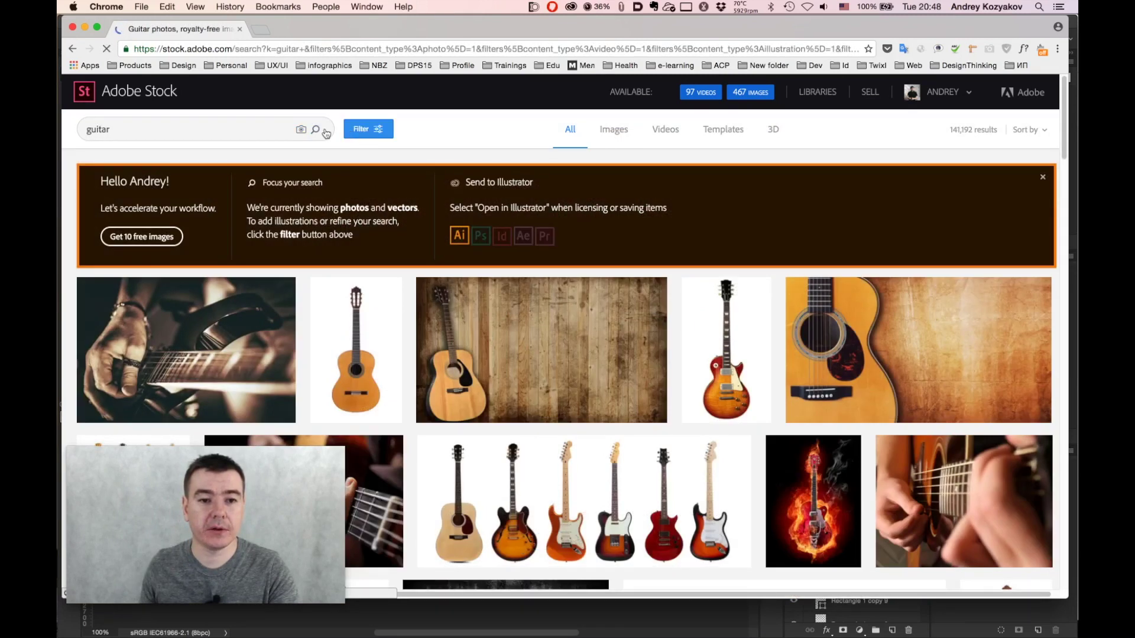
Filter the guitar results to photos and illustrations that include people, and look through the updated images
{"action": "left_click", "coordinate": [369, 130]}
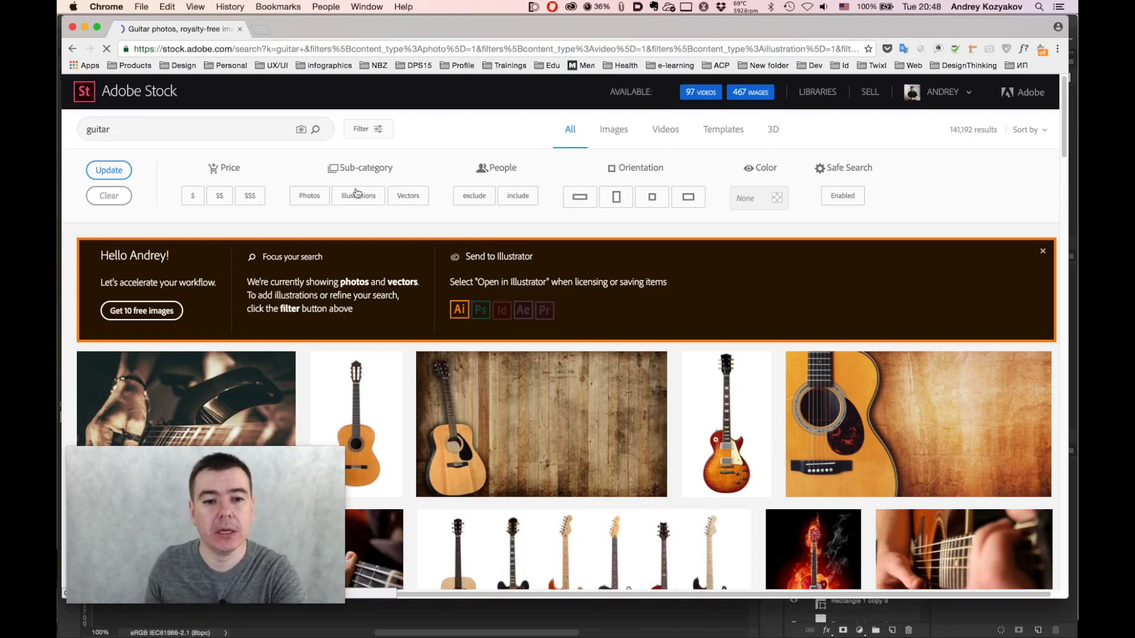
{"action": "left_click", "coordinate": [411, 199]}
{"action": "left_click", "coordinate": [314, 200]}
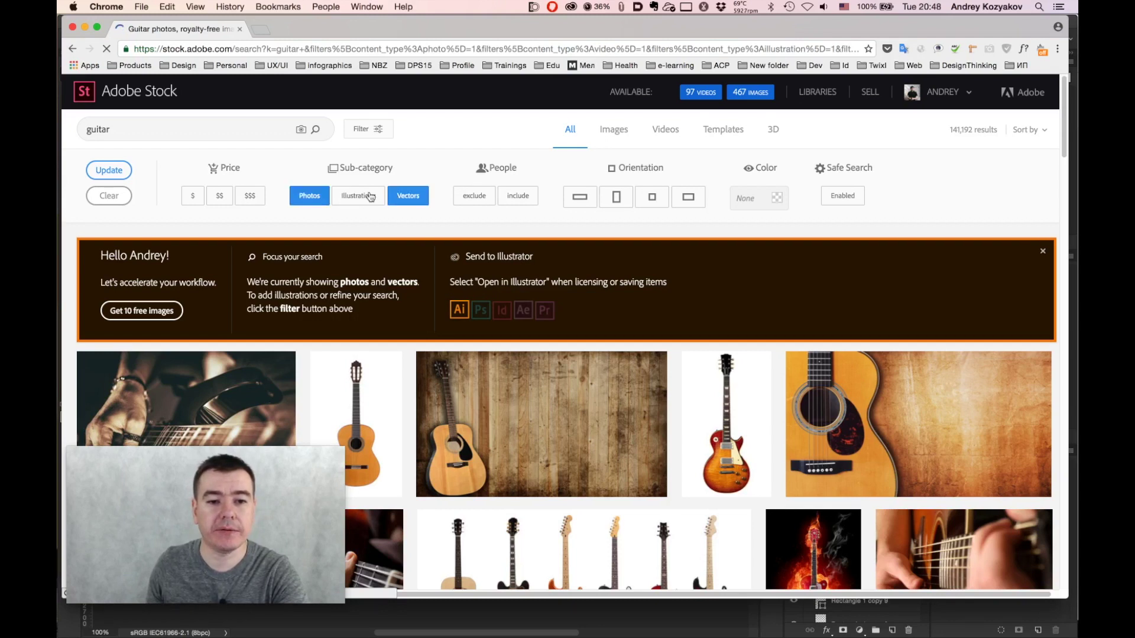
{"action": "left_click", "coordinate": [407, 199]}
{"action": "left_click", "coordinate": [365, 198]}
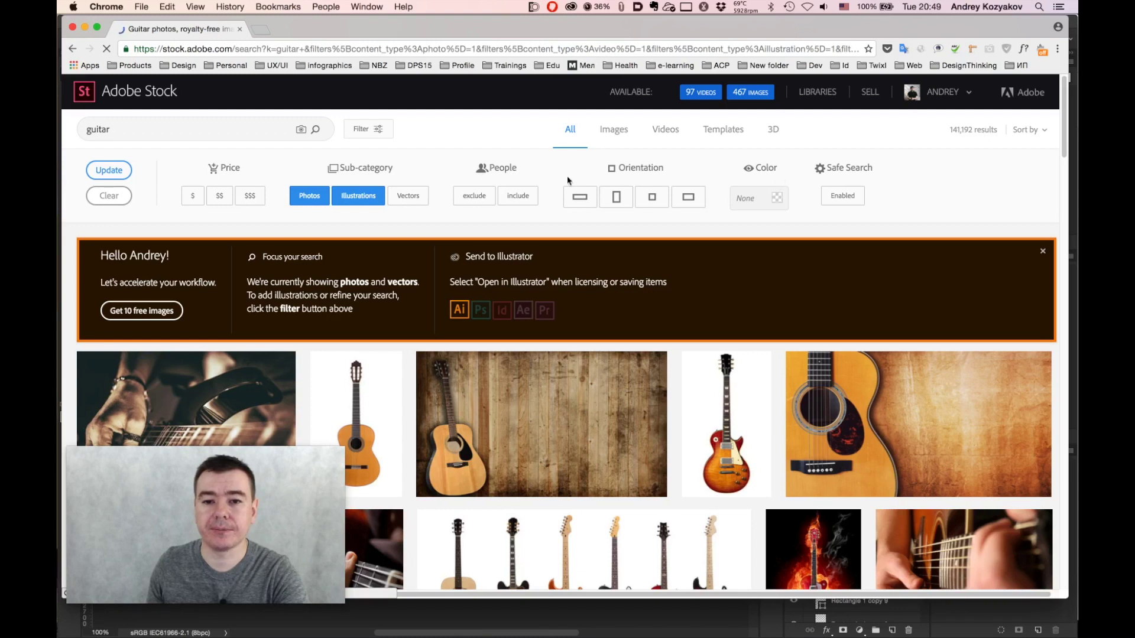
{"action": "left_click", "coordinate": [516, 202]}
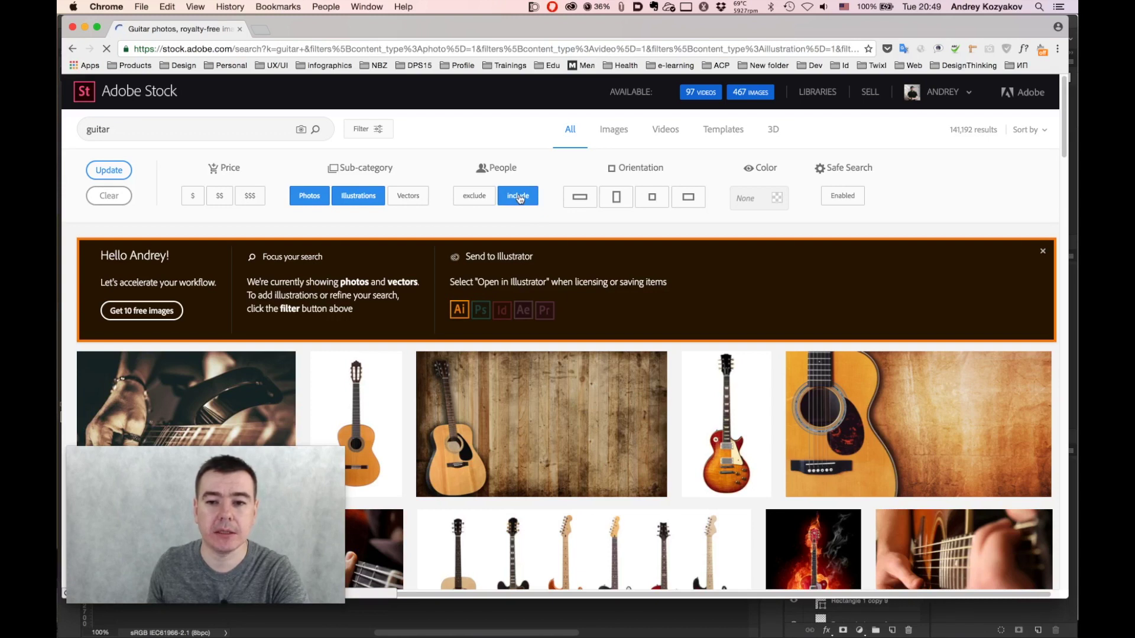
{"action": "left_click", "coordinate": [109, 171]}
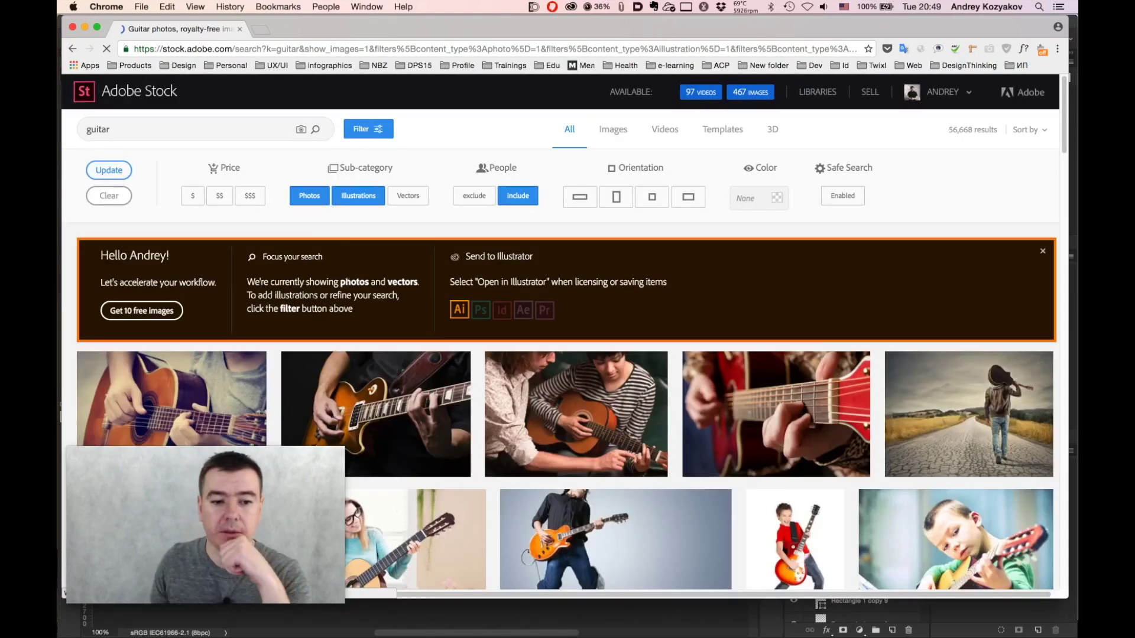
{"action": "scroll", "coordinate": [419, 381], "scroll_direction": "down", "scroll_amount": 1}
{"action": "scroll", "coordinate": [419, 381], "scroll_direction": "down", "scroll_amount": 3}
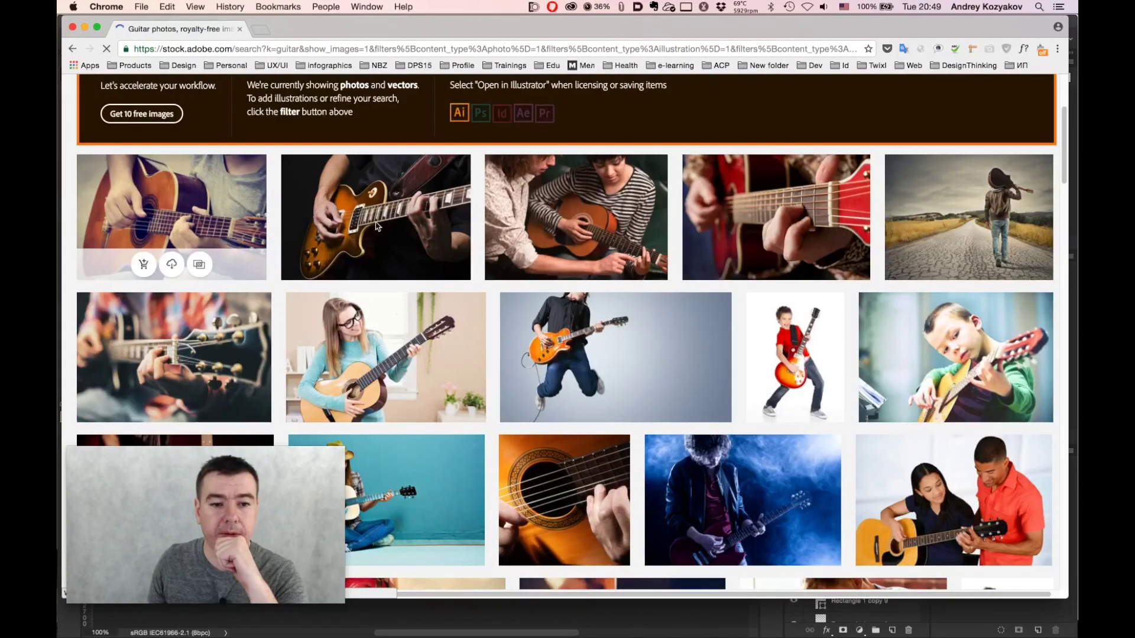
Save a preview of the electric guitar player photo with the dark background to the #MAX Stream library
{"action": "scroll", "coordinate": [392, 250], "scroll_direction": "down", "scroll_amount": 1}
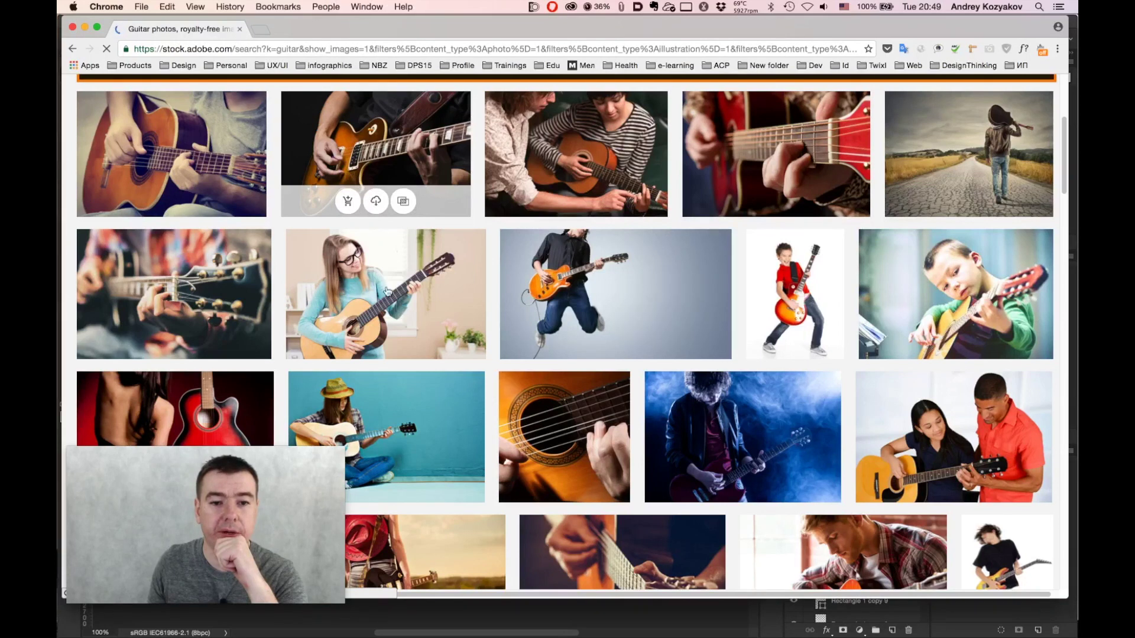
{"action": "mouse_move", "coordinate": [375, 205]}
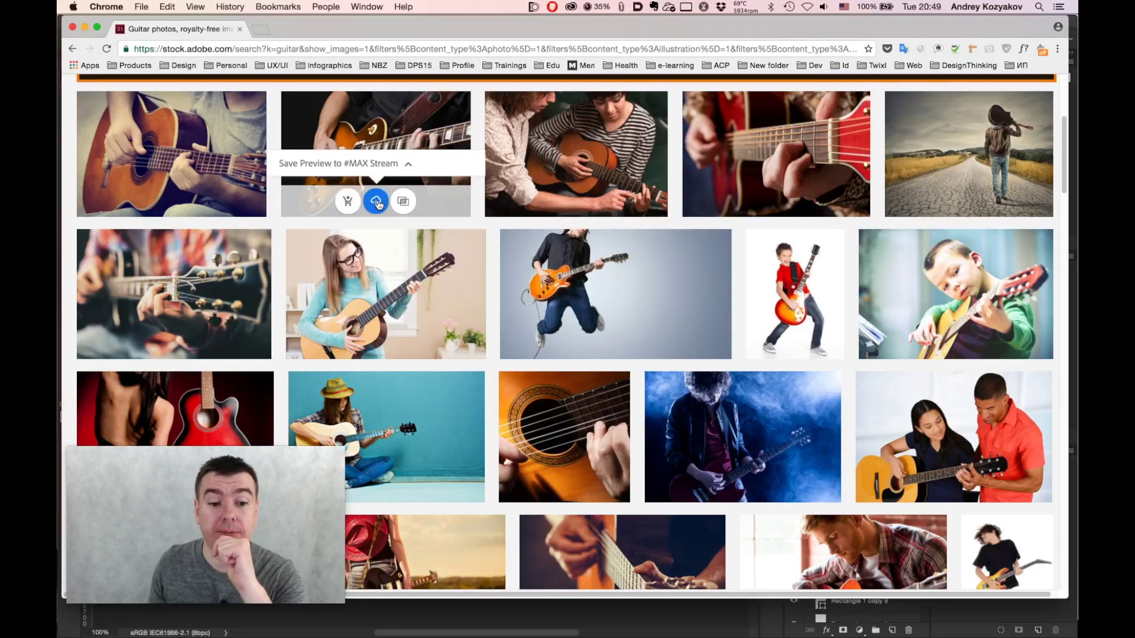
{"action": "left_click", "coordinate": [377, 202]}
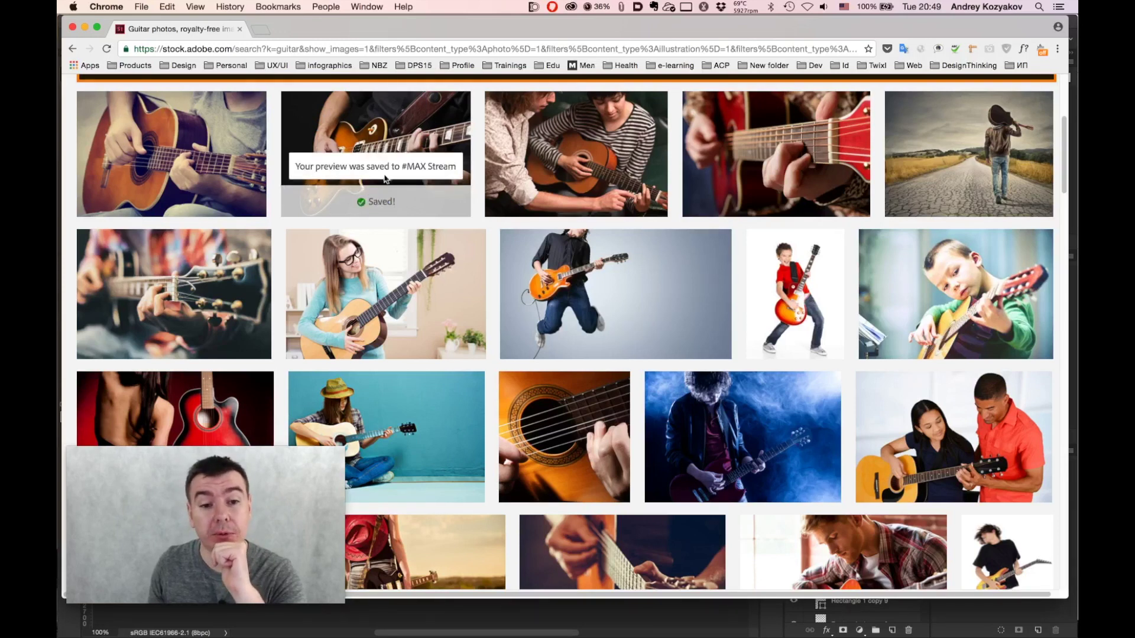
Switch to Photoshop and open the wooden table and "Man with guitar" library images, assigning the Adobe RGB (1998) profile to the guitar image
{"action": "key", "text": "super+Tab"}
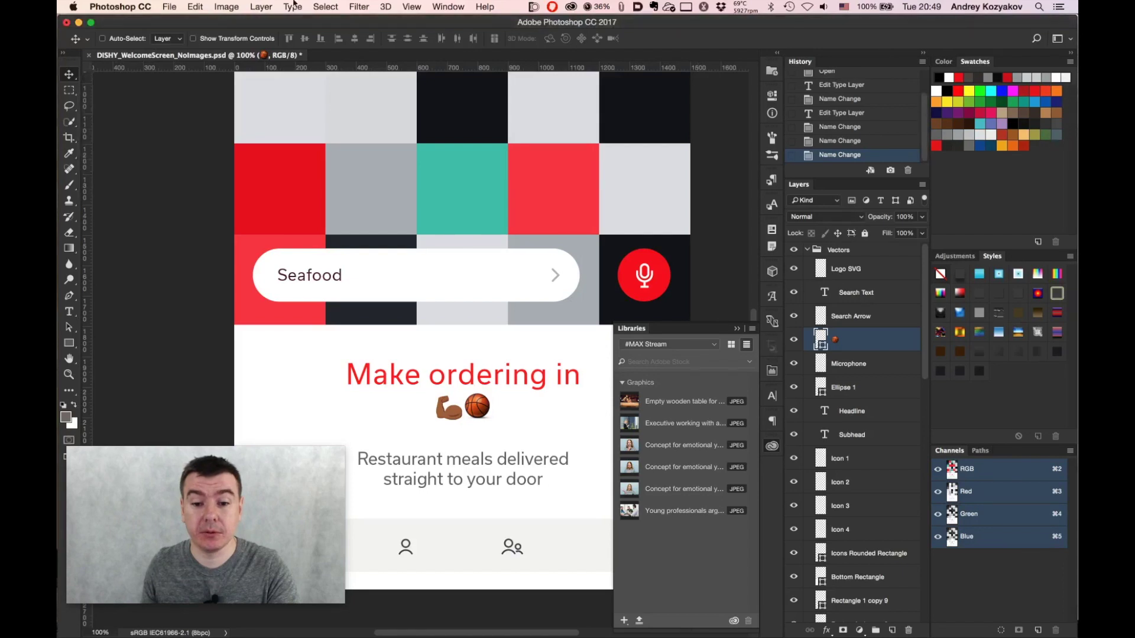
{"action": "double_click", "coordinate": [664, 406]}
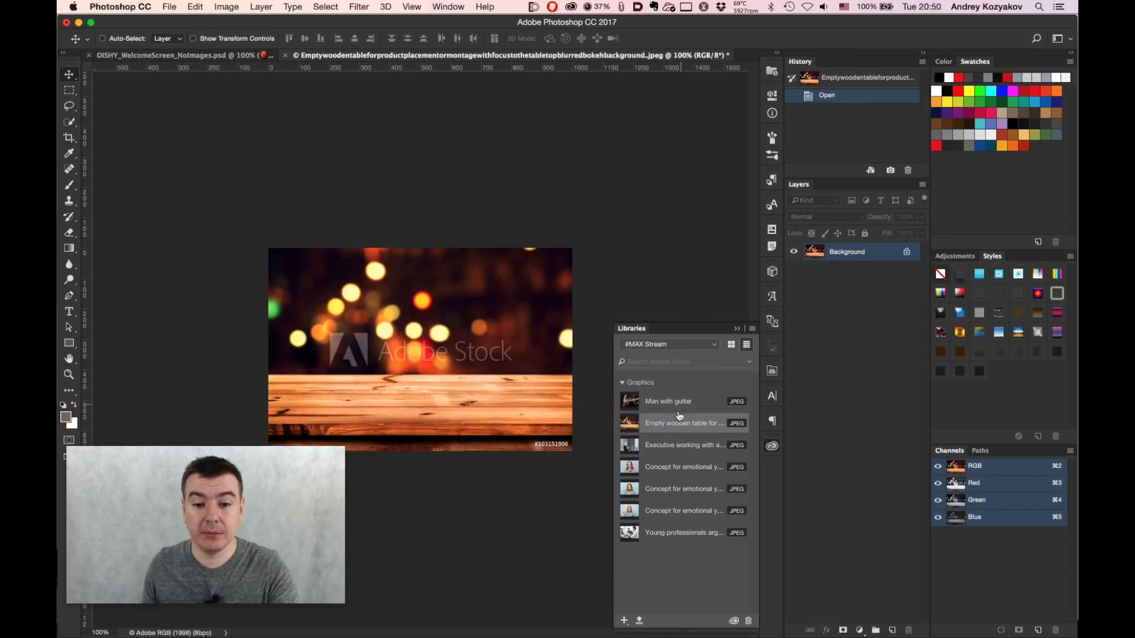
{"action": "double_click", "coordinate": [635, 404]}
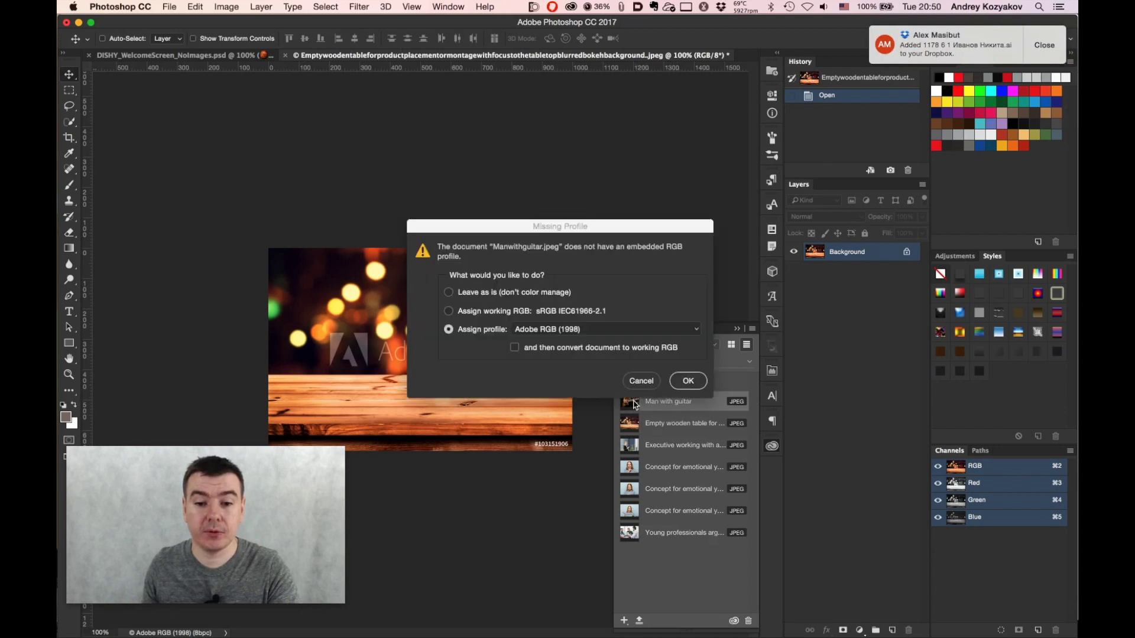
{"action": "left_click", "coordinate": [684, 380]}
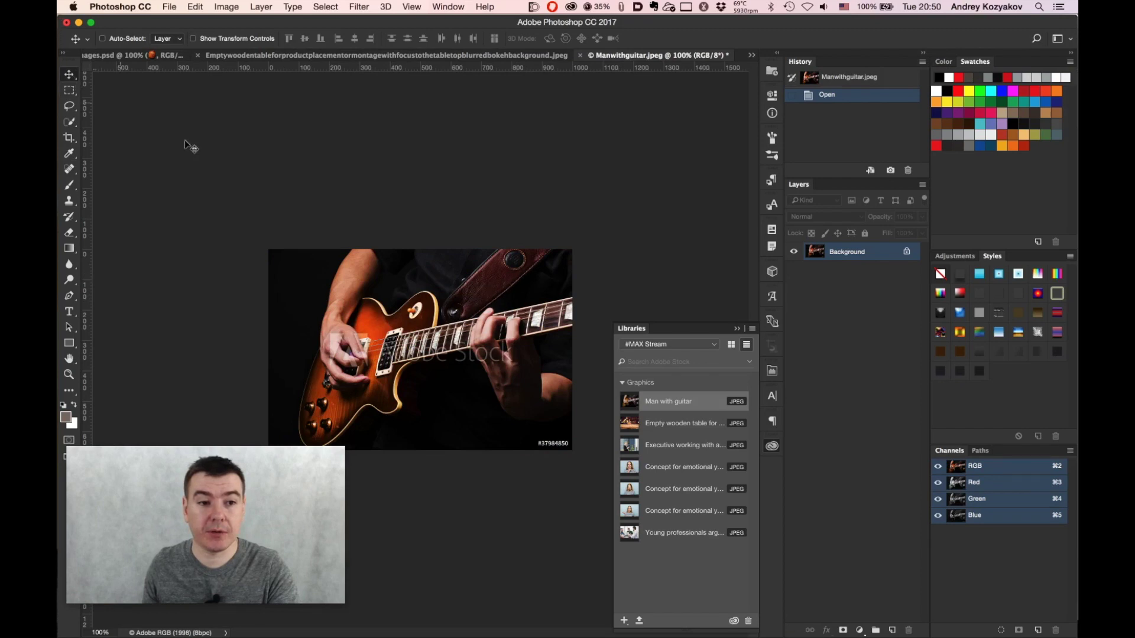
Copy the guitar photo into the wooden table document as a new layer and move it over the table image
{"action": "left_click_drag", "start_coordinate": [452, 368], "coordinate": [425, 56]}
{"action": "left_click_drag", "start_coordinate": [408, 242], "coordinate": [475, 358]}
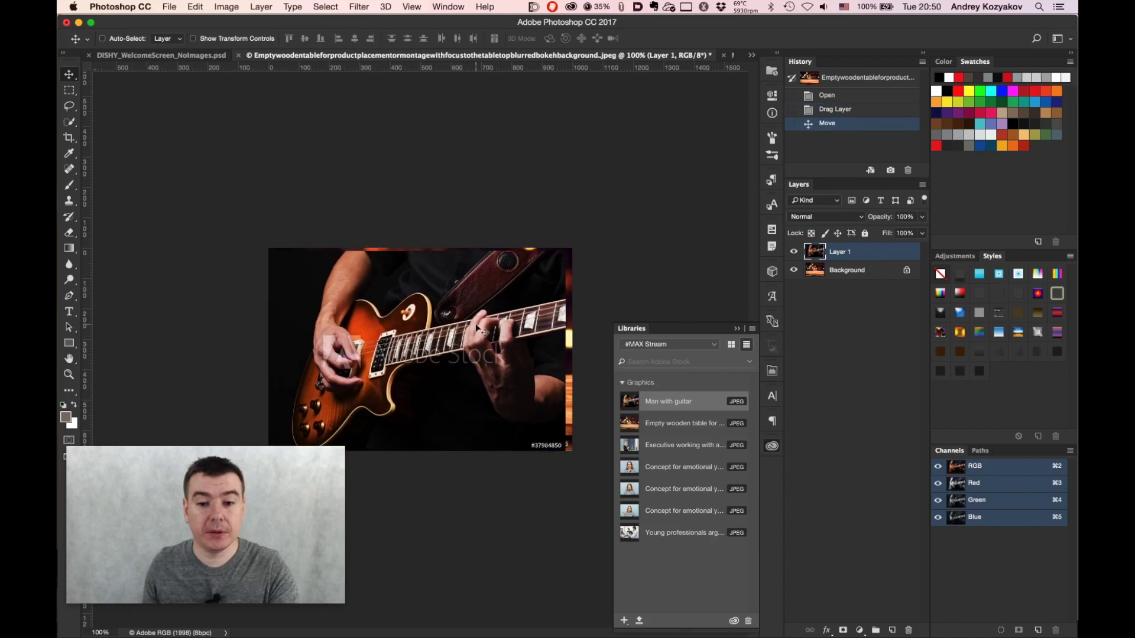
{"action": "left_click", "coordinate": [445, 365], "text": "super"}
{"action": "left_click", "coordinate": [445, 365], "text": "alt+super"}
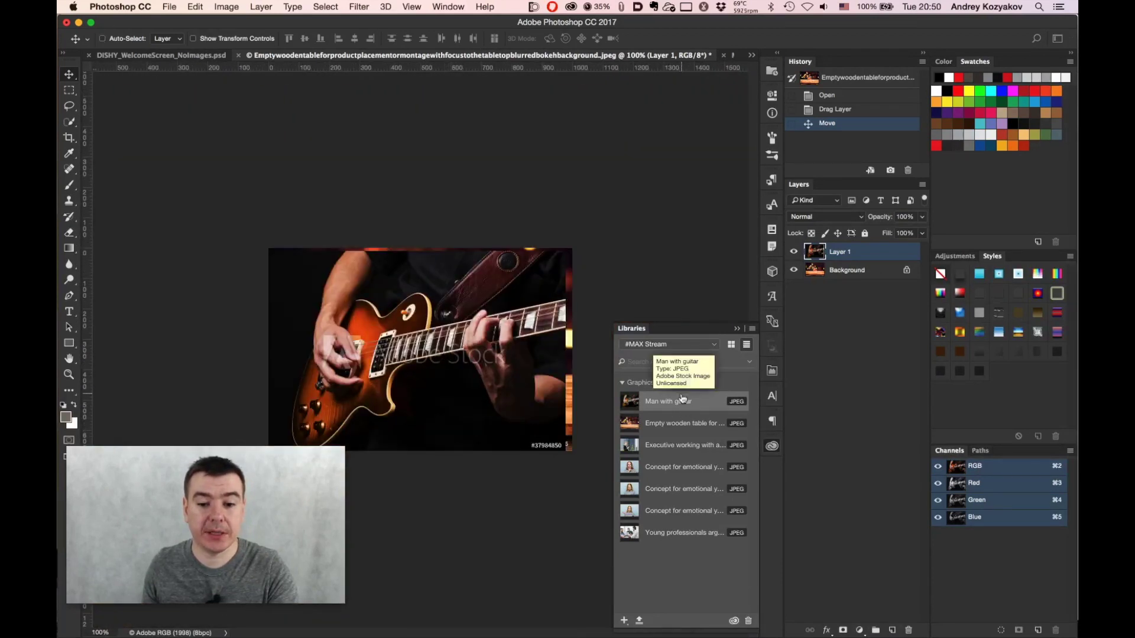
License the "Man with guitar" Adobe Stock image from the #MAX Stream library
{"action": "right_click", "coordinate": [649, 407]}
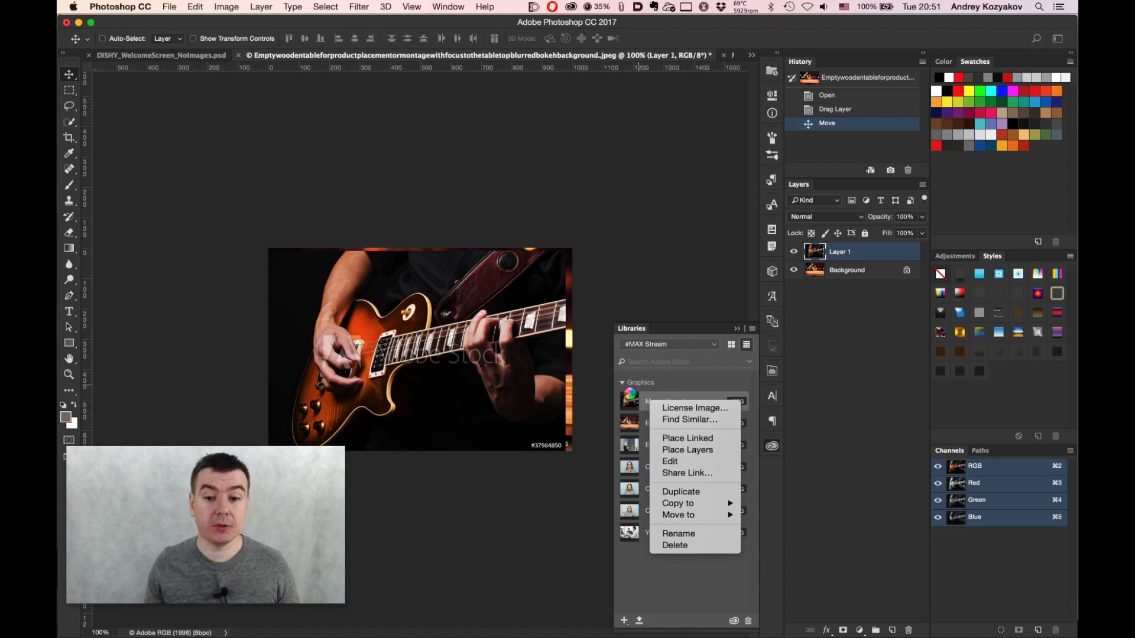
{"action": "left_click", "coordinate": [691, 410]}
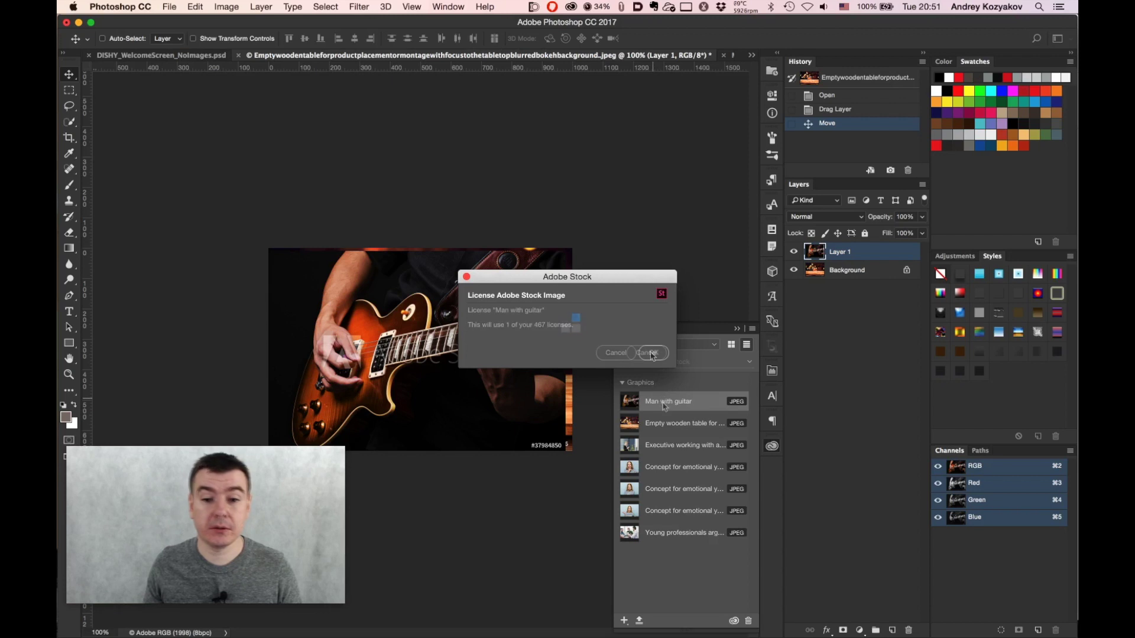
{"action": "left_click", "coordinate": [650, 353]}
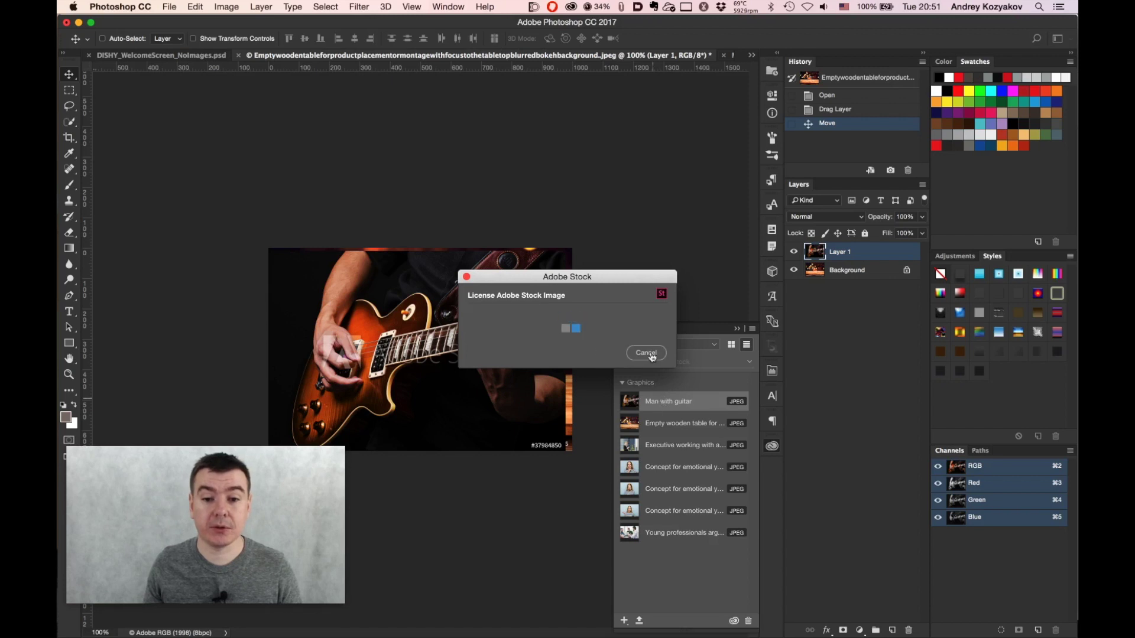
Find Adobe Stock images similar to "Man with guitar" and look through the matching musician photos
{"action": "right_click", "coordinate": [657, 400]}
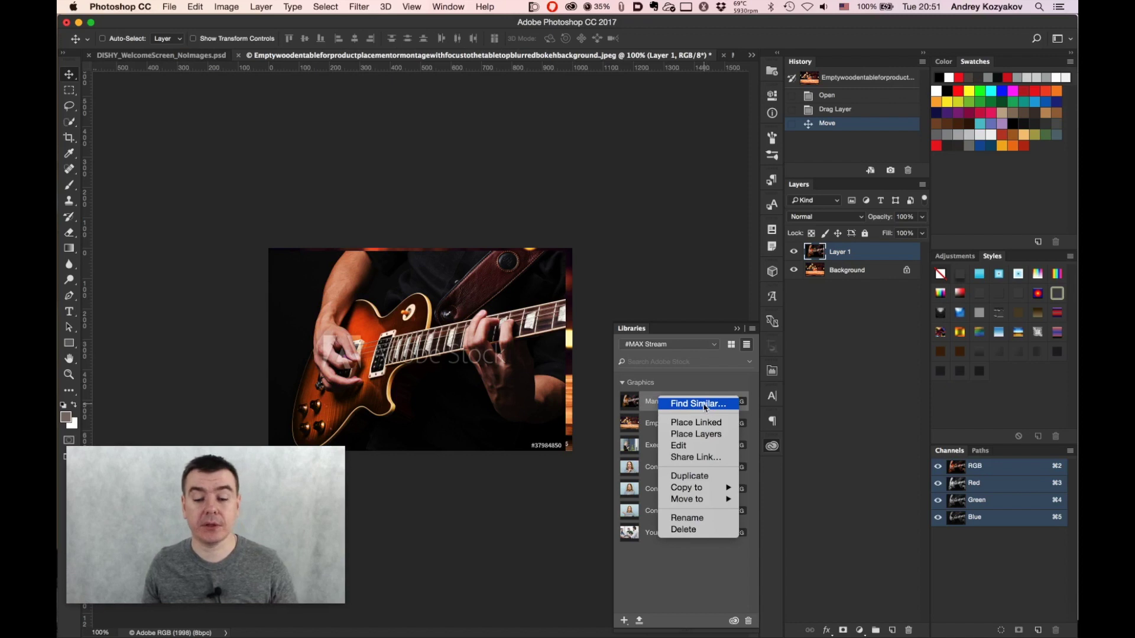
{"action": "left_click", "coordinate": [709, 407]}
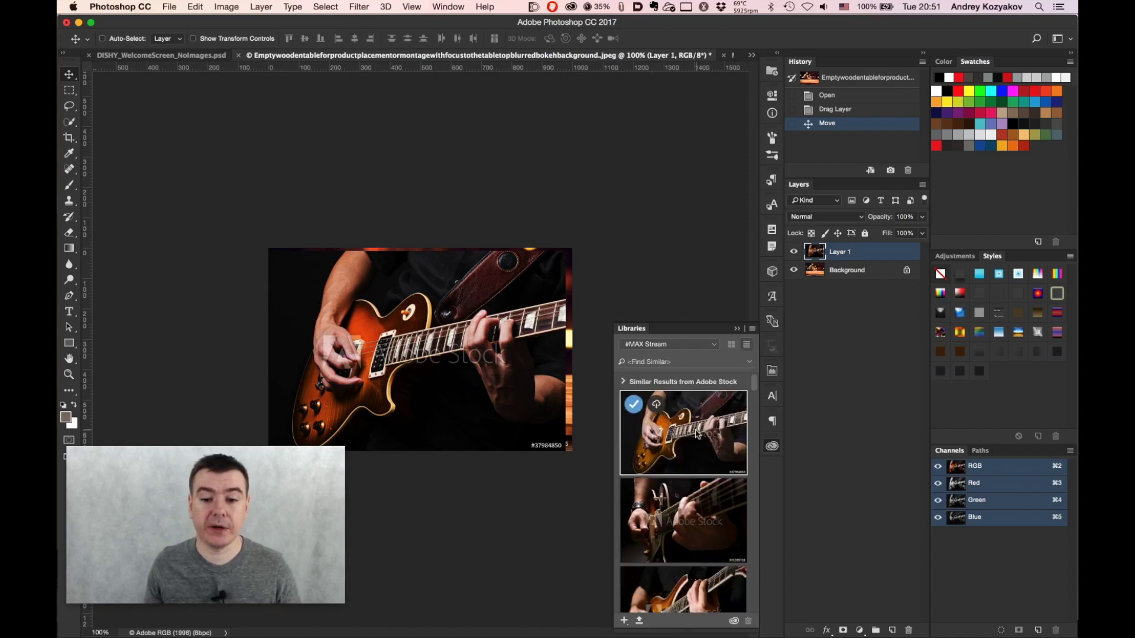
{"action": "scroll", "coordinate": [699, 479], "scroll_direction": "down", "scroll_amount": 3}
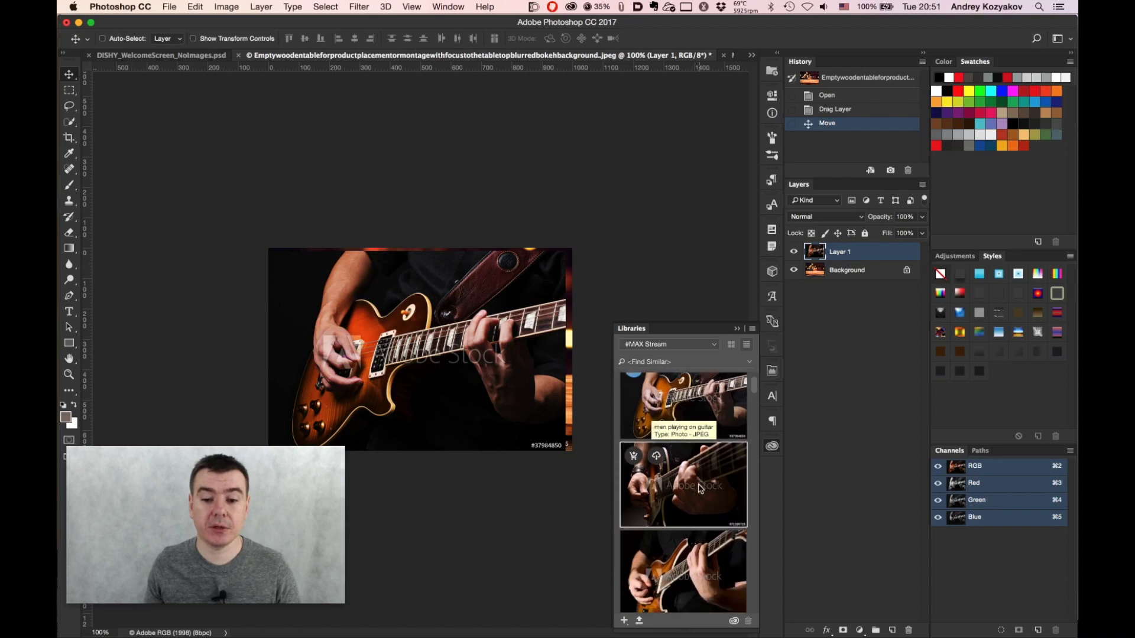
{"action": "scroll", "coordinate": [700, 488], "scroll_direction": "down", "scroll_amount": 5}
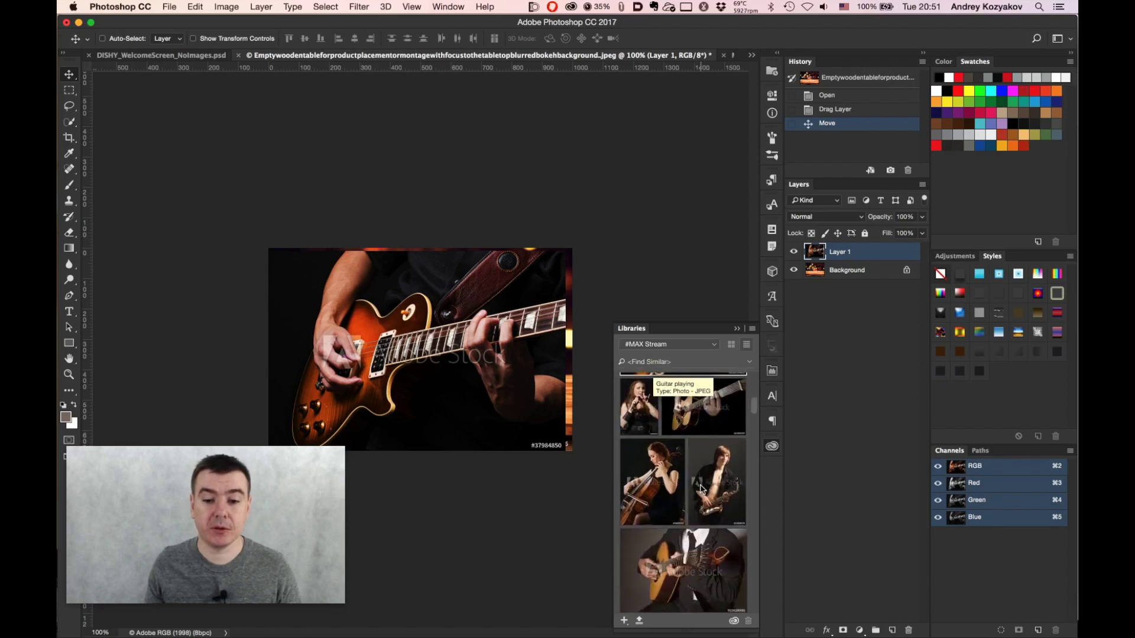
{"action": "scroll", "coordinate": [701, 490], "scroll_direction": "down", "scroll_amount": 4}
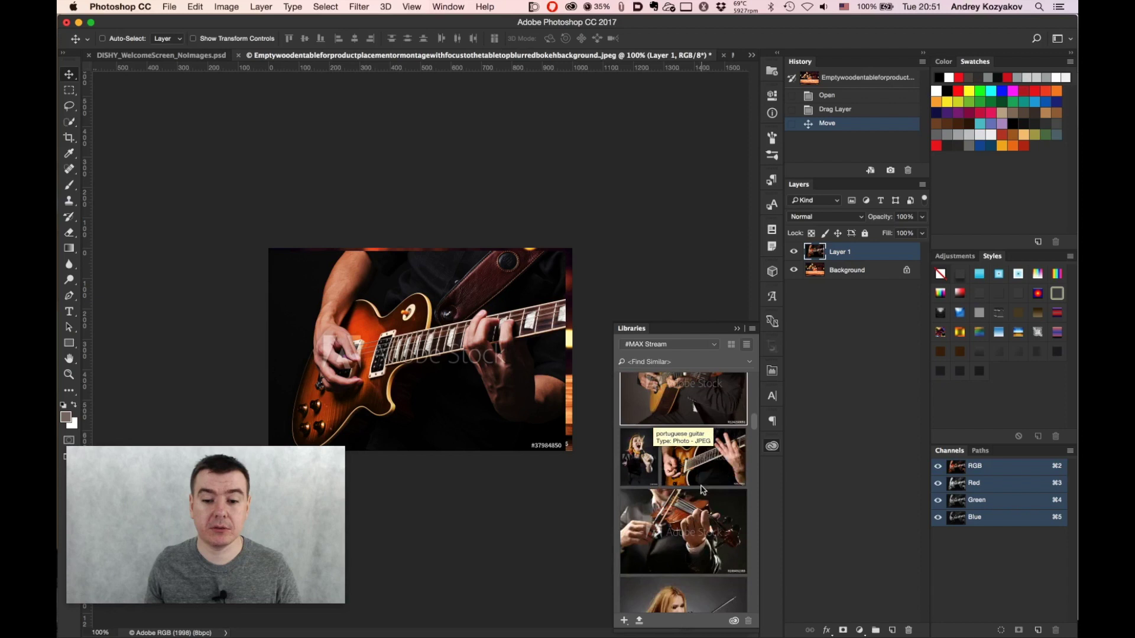
{"action": "scroll", "coordinate": [702, 489], "scroll_direction": "up", "scroll_amount": 10}
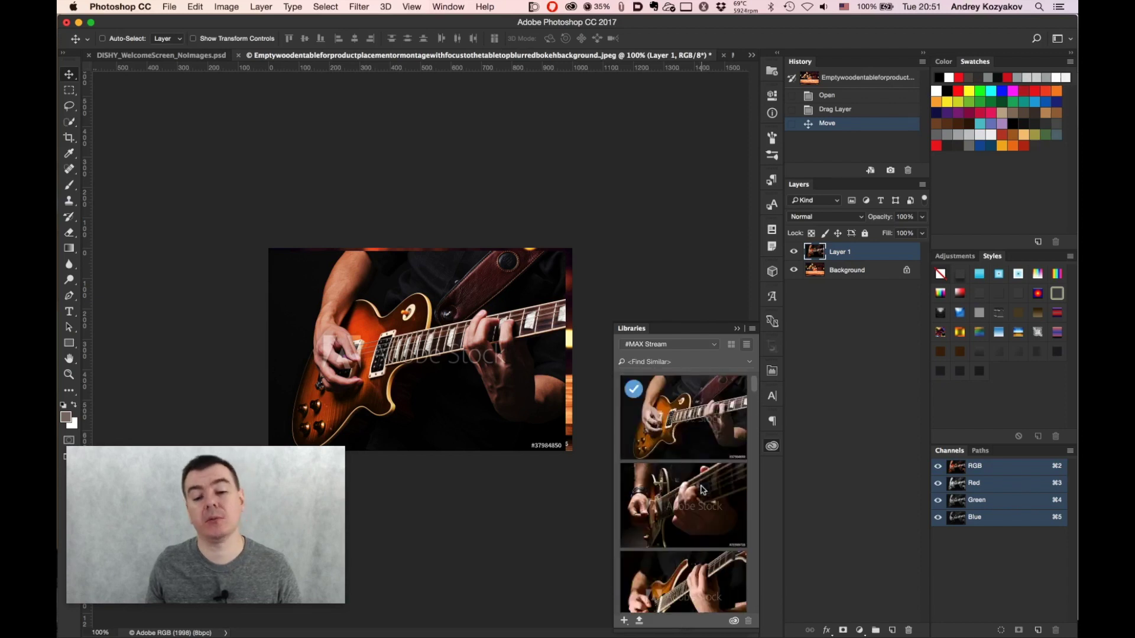
{"action": "scroll", "coordinate": [703, 489], "scroll_direction": "up", "scroll_amount": 2}
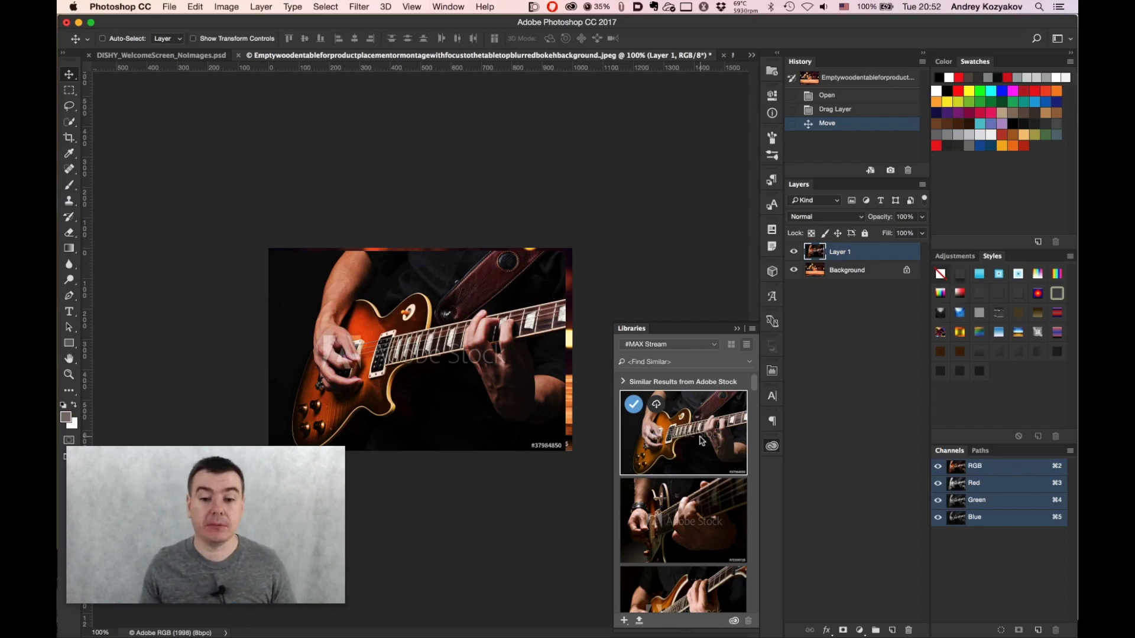
{"action": "scroll", "coordinate": [703, 473], "scroll_direction": "down", "scroll_amount": 2}
{"action": "scroll", "coordinate": [704, 472], "scroll_direction": "down", "scroll_amount": 6}
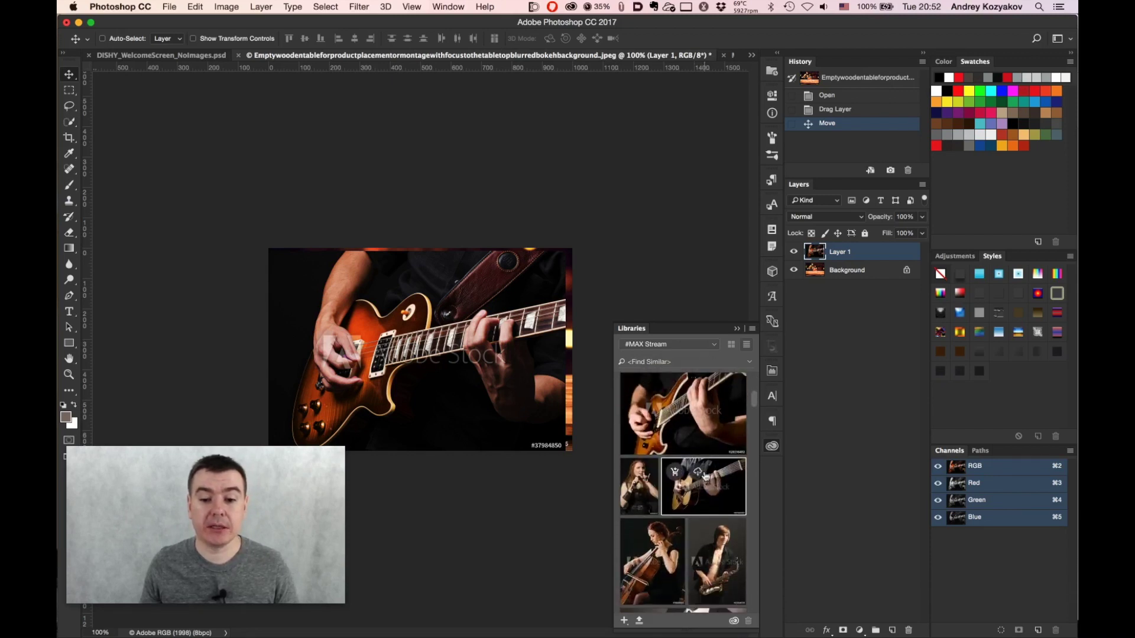
{"action": "scroll", "coordinate": [706, 477], "scroll_direction": "down", "scroll_amount": 1}
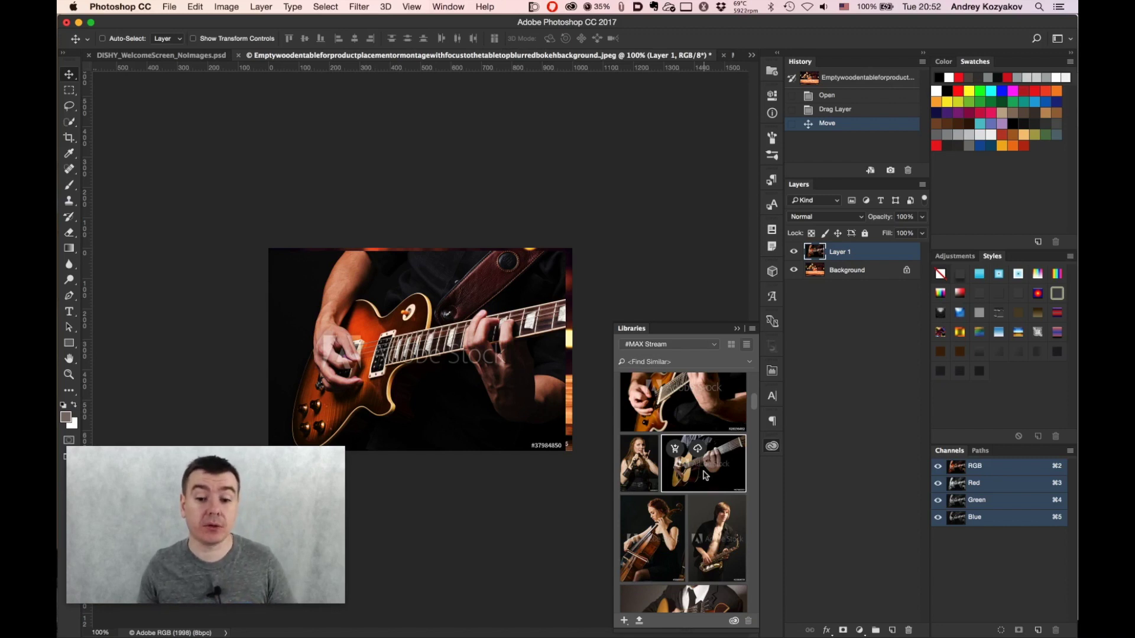
{"action": "scroll", "coordinate": [699, 514], "scroll_direction": "down", "scroll_amount": 3}
{"action": "scroll", "coordinate": [699, 519], "scroll_direction": "down", "scroll_amount": 2}
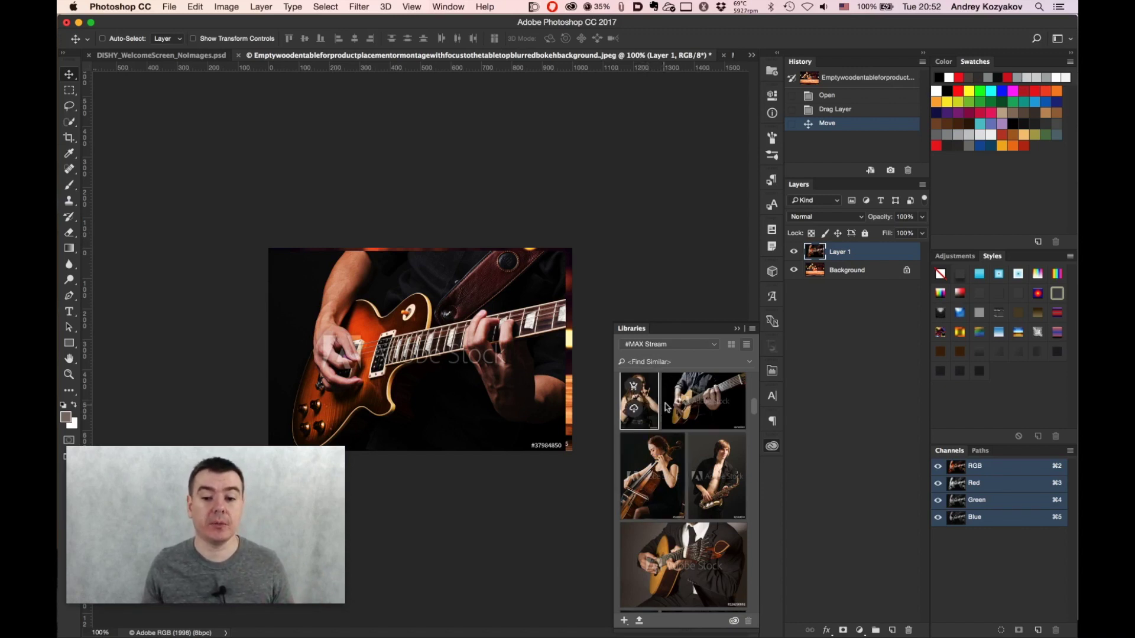
{"action": "scroll", "coordinate": [678, 440], "scroll_direction": "up", "scroll_amount": 8}
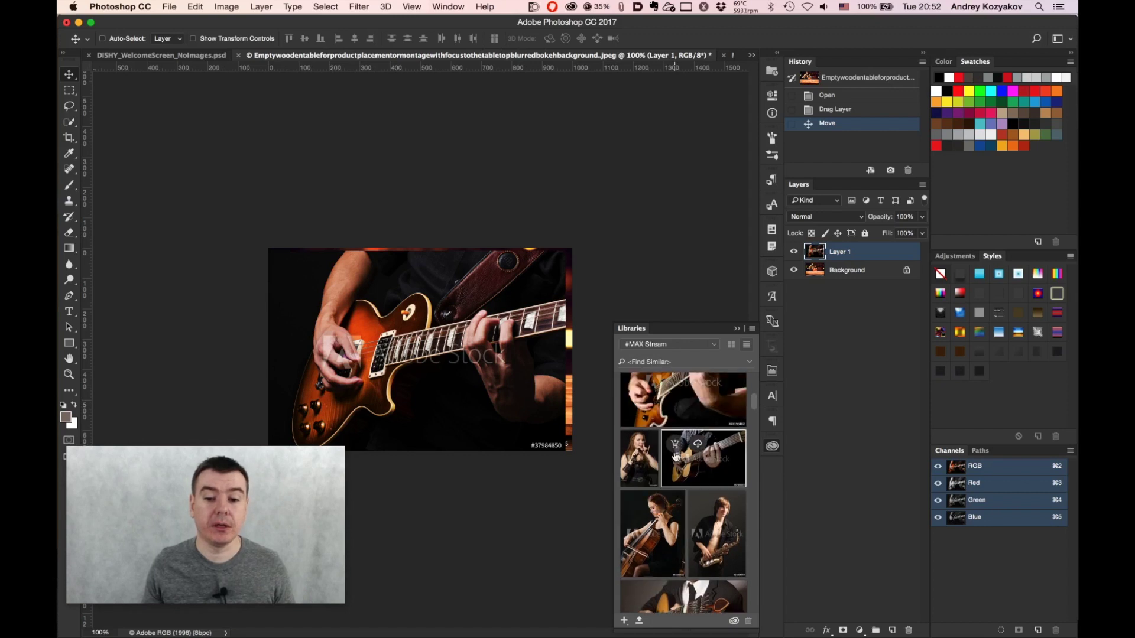
{"action": "scroll", "coordinate": [675, 455], "scroll_direction": "up", "scroll_amount": 3}
{"action": "scroll", "coordinate": [677, 454], "scroll_direction": "down", "scroll_amount": 10}
{"action": "scroll", "coordinate": [677, 454], "scroll_direction": "down", "scroll_amount": 6}
{"action": "scroll", "coordinate": [676, 478], "scroll_direction": "down", "scroll_amount": 6}
{"action": "scroll", "coordinate": [674, 507], "scroll_direction": "up", "scroll_amount": 5}
{"action": "scroll", "coordinate": [674, 542], "scroll_direction": "up", "scroll_amount": 8}
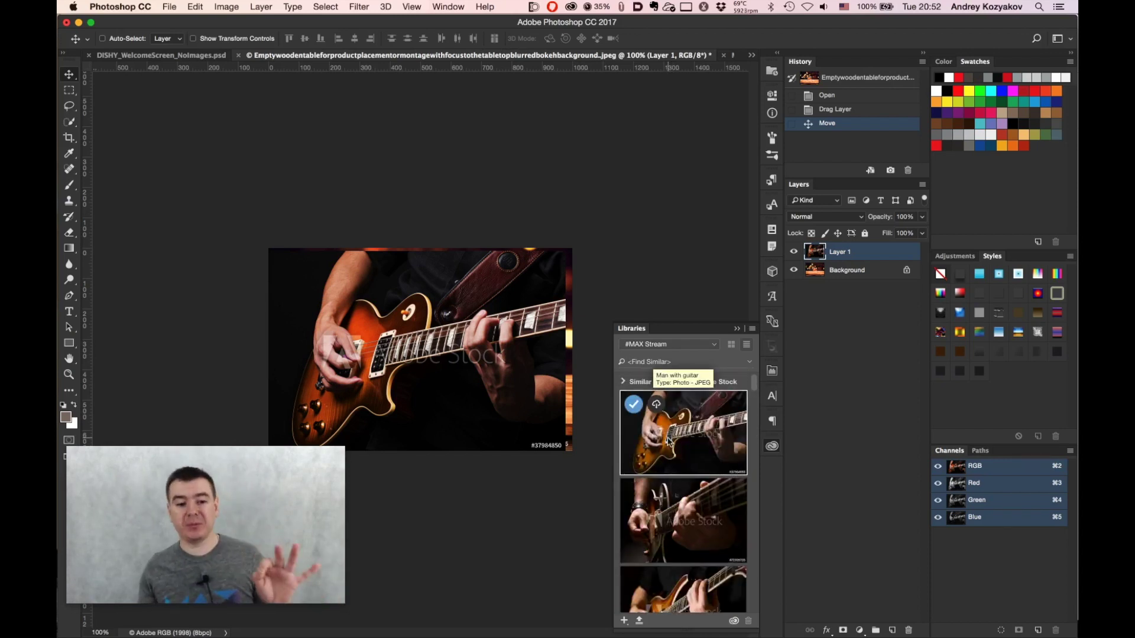
Switch to the Creative Cloud app, show the synced fonts among the assets, and open the Typekit site for syncing fonts
{"action": "key", "text": "super+Tab"}
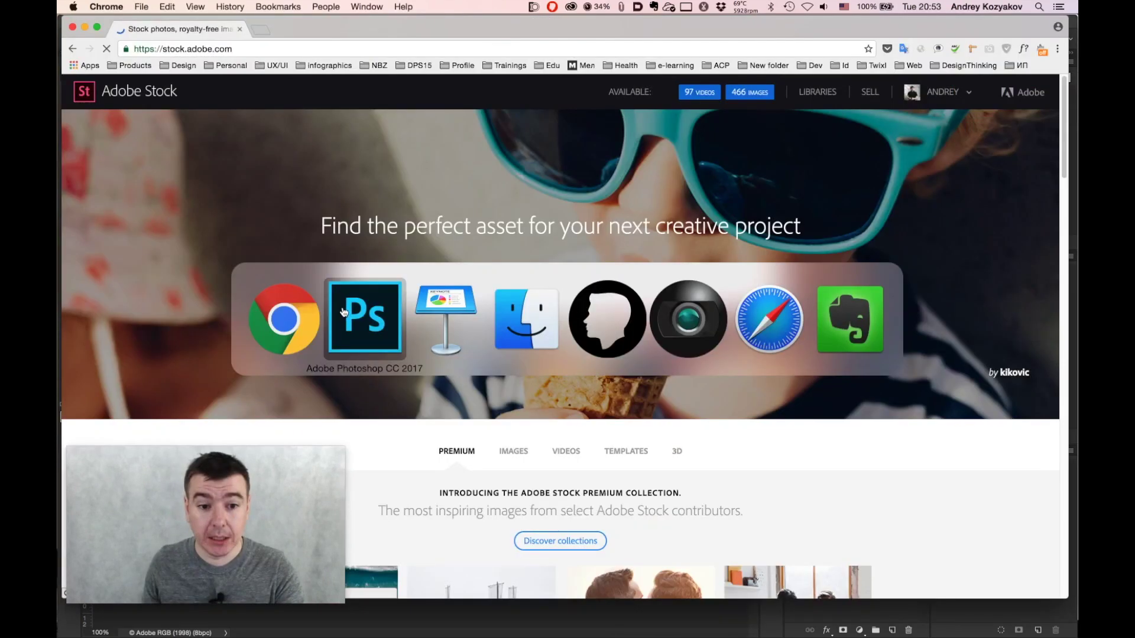
{"action": "left_click", "coordinate": [307, 322]}
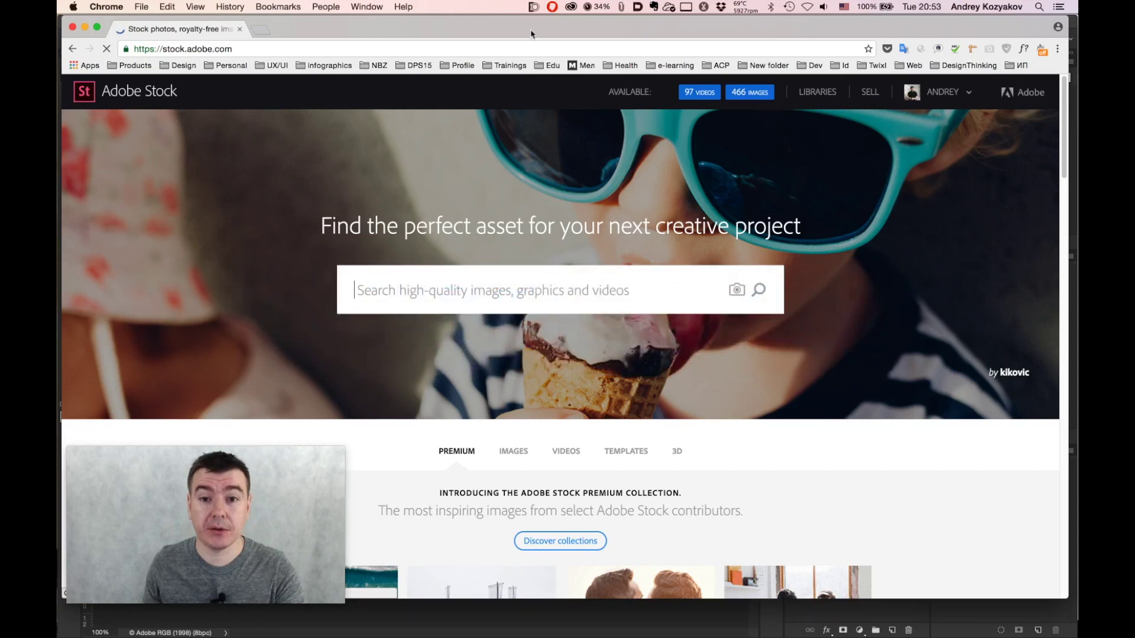
{"action": "left_click", "coordinate": [571, 7]}
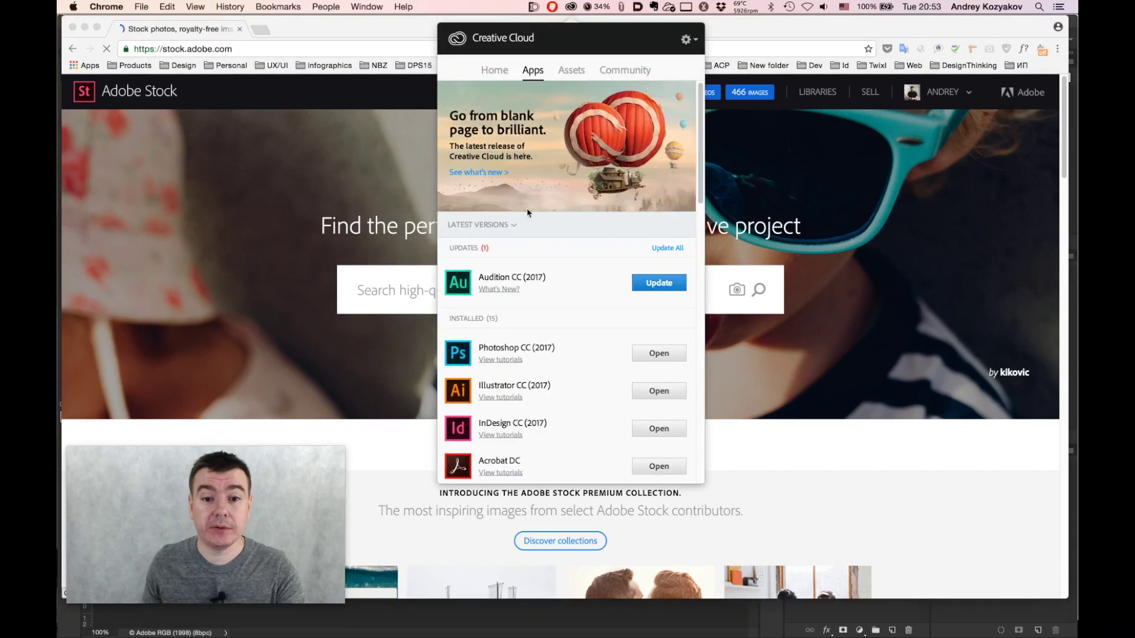
{"action": "left_click", "coordinate": [571, 71]}
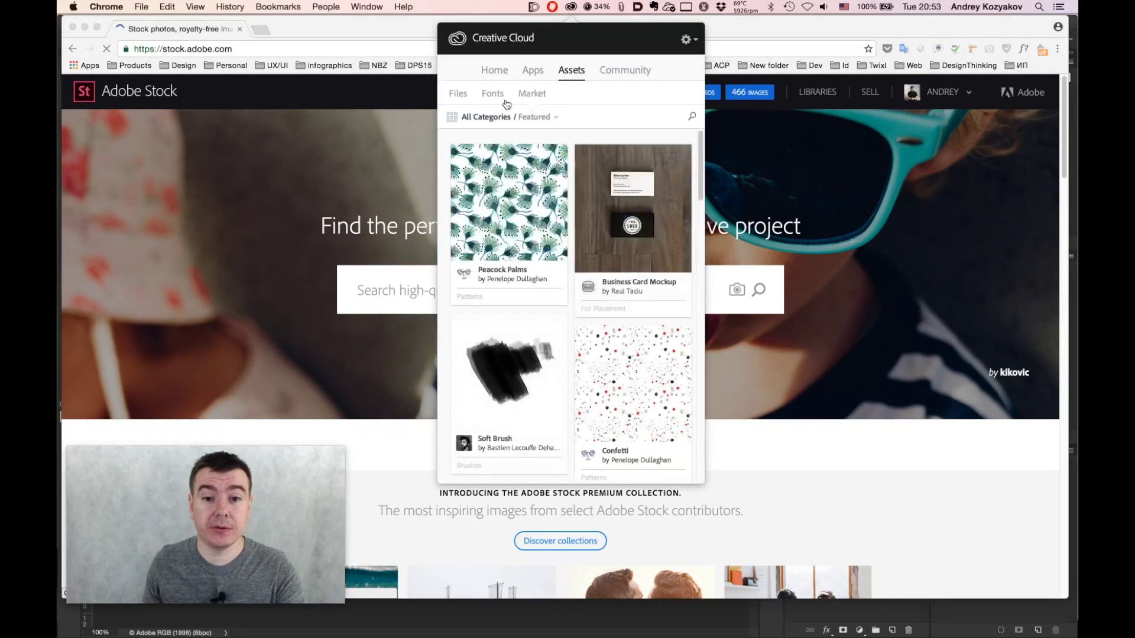
{"action": "left_click", "coordinate": [490, 96]}
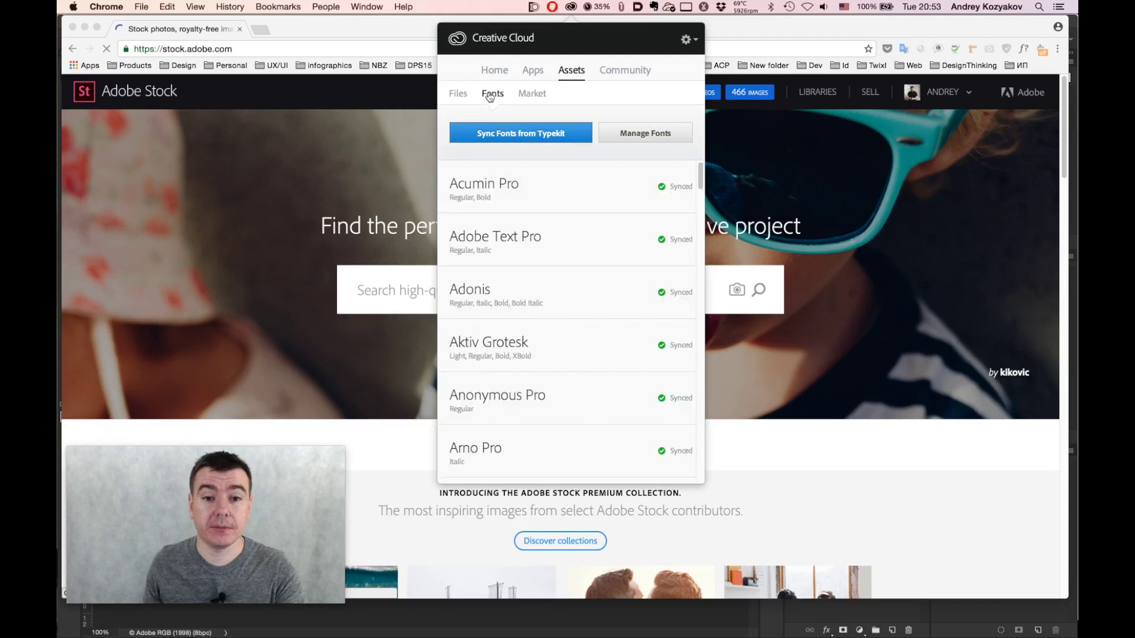
{"action": "left_click", "coordinate": [542, 136]}
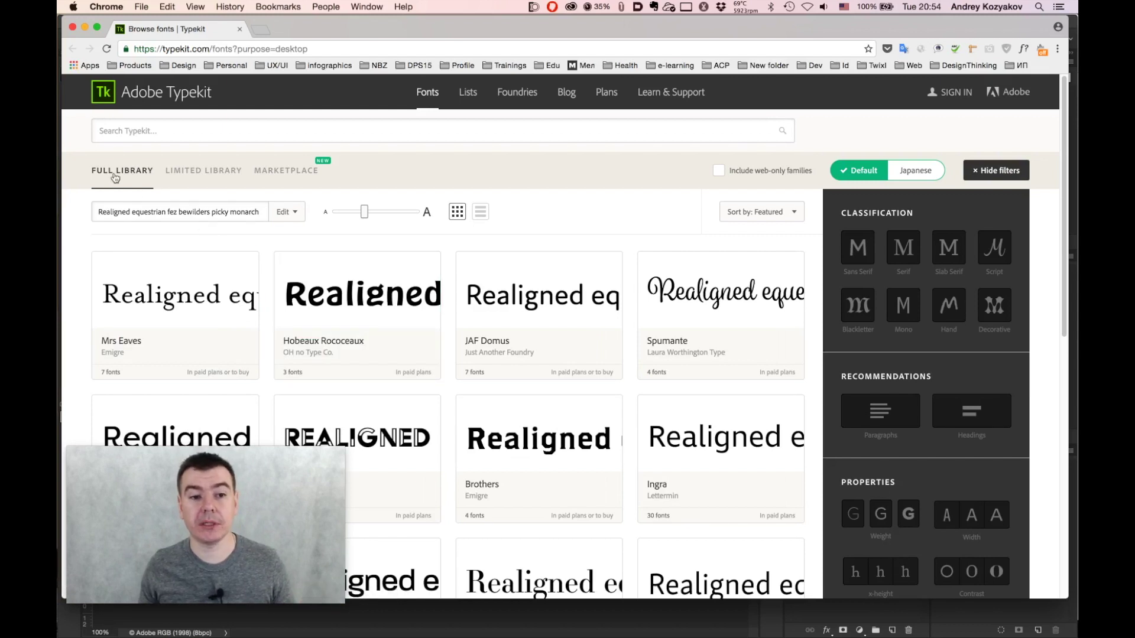
View the Typekit Marketplace collection and look over its font families and their purchase options
{"action": "left_click", "coordinate": [289, 173]}
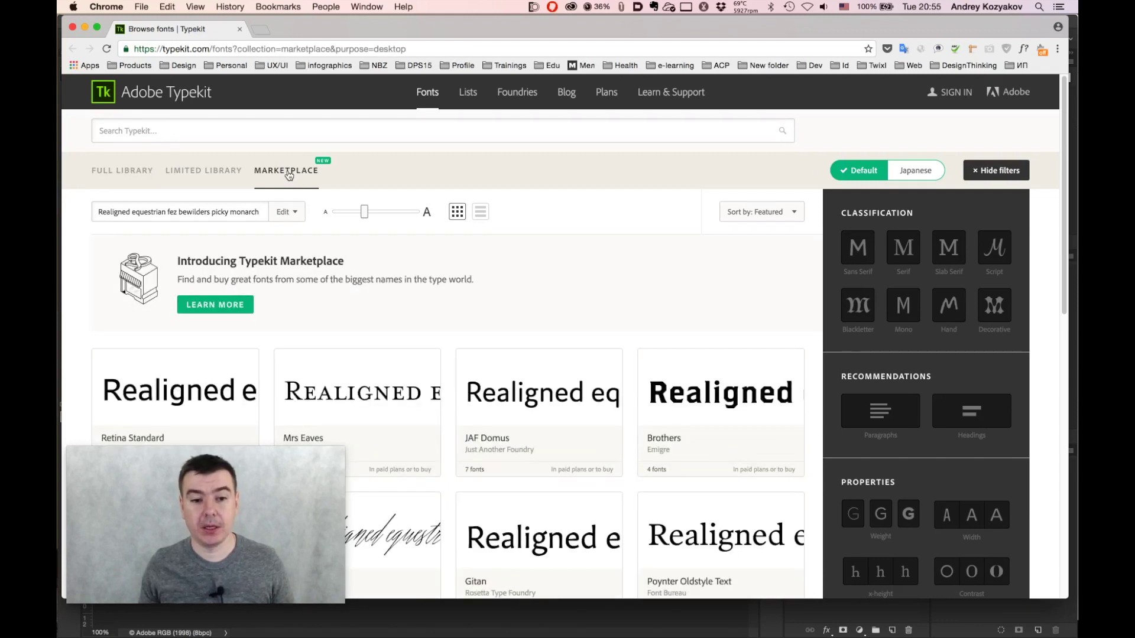
{"action": "scroll", "coordinate": [523, 420], "scroll_direction": "down", "scroll_amount": 1}
{"action": "scroll", "coordinate": [522, 420], "scroll_direction": "down", "scroll_amount": 10}
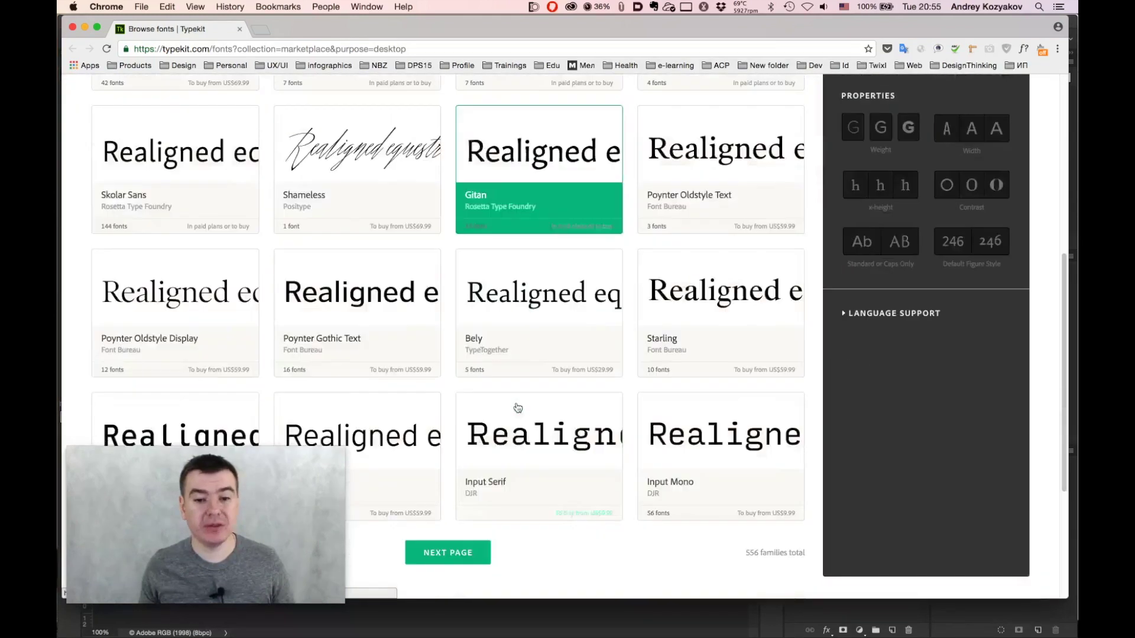
{"action": "scroll", "coordinate": [518, 408], "scroll_direction": "down", "scroll_amount": 3}
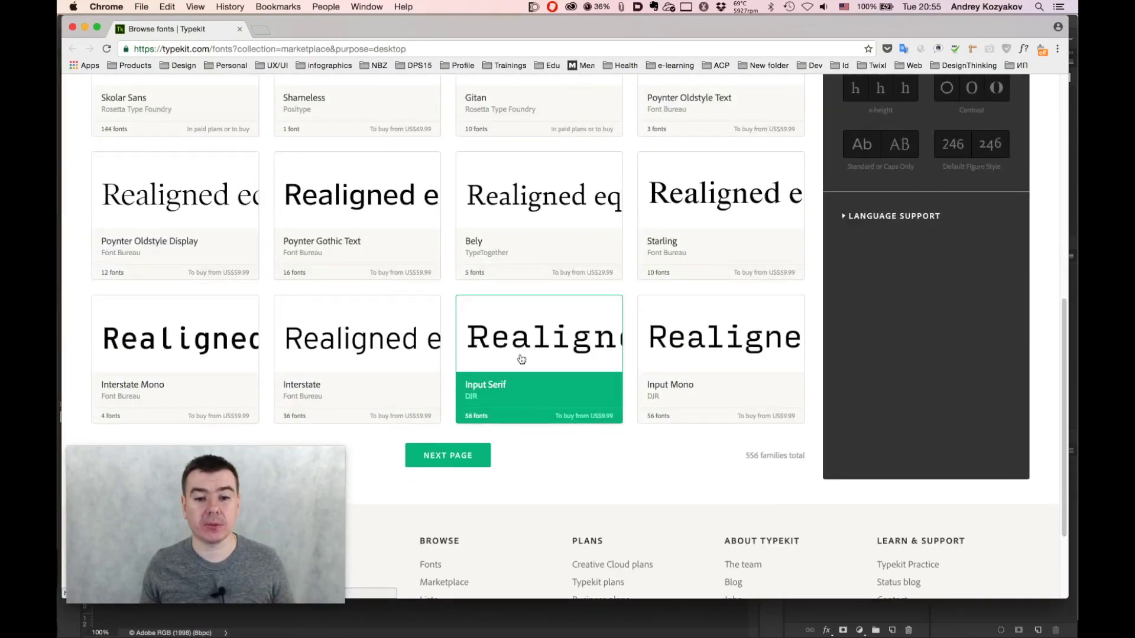
{"action": "scroll", "coordinate": [521, 360], "scroll_direction": "up", "scroll_amount": 3}
{"action": "scroll", "coordinate": [523, 363], "scroll_direction": "up", "scroll_amount": 4}
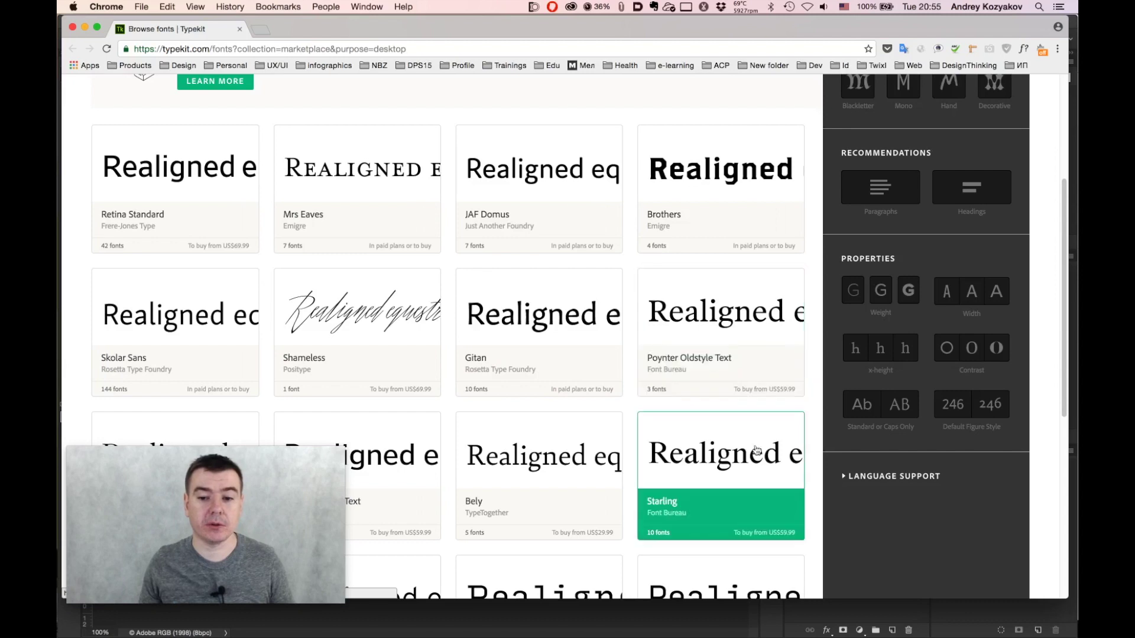
{"action": "scroll", "coordinate": [745, 408], "scroll_direction": "down", "scroll_amount": 4}
{"action": "scroll", "coordinate": [741, 408], "scroll_direction": "down", "scroll_amount": 3}
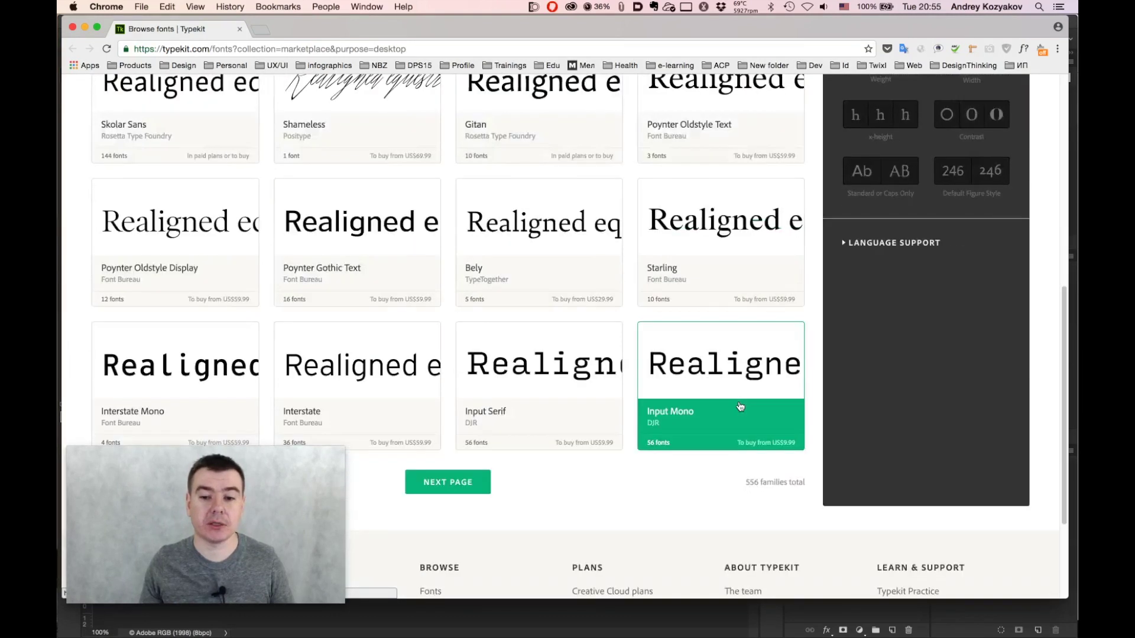
Filter the Typekit Marketplace fonts to families with Russian language support
{"action": "scroll", "coordinate": [484, 342], "scroll_direction": "up", "scroll_amount": 10}
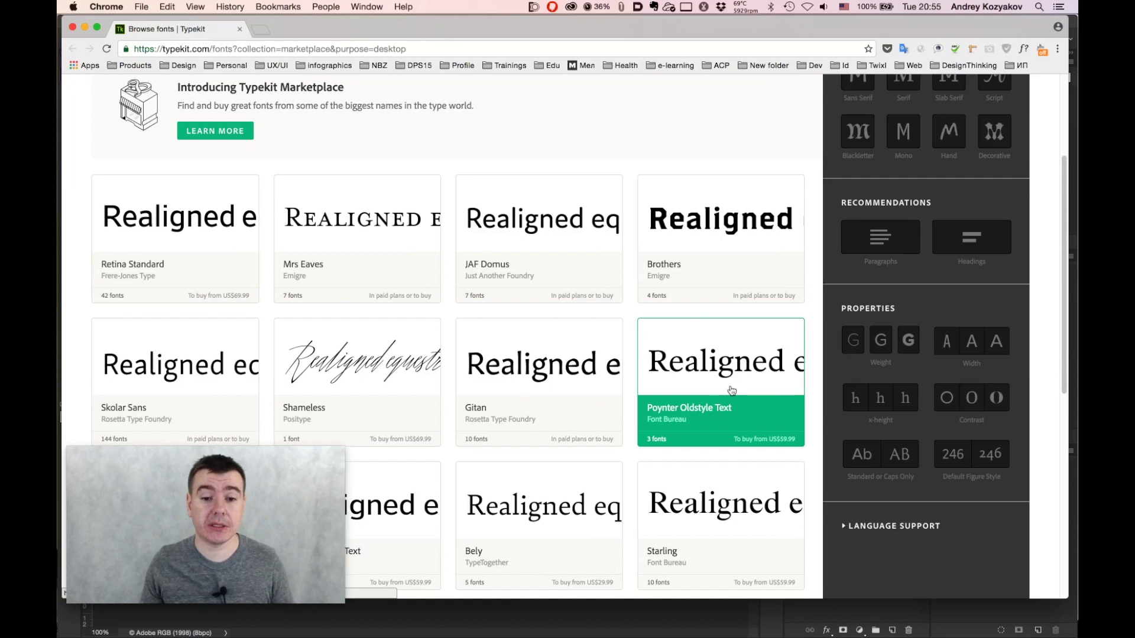
{"action": "scroll", "coordinate": [857, 402], "scroll_direction": "up", "scroll_amount": 1}
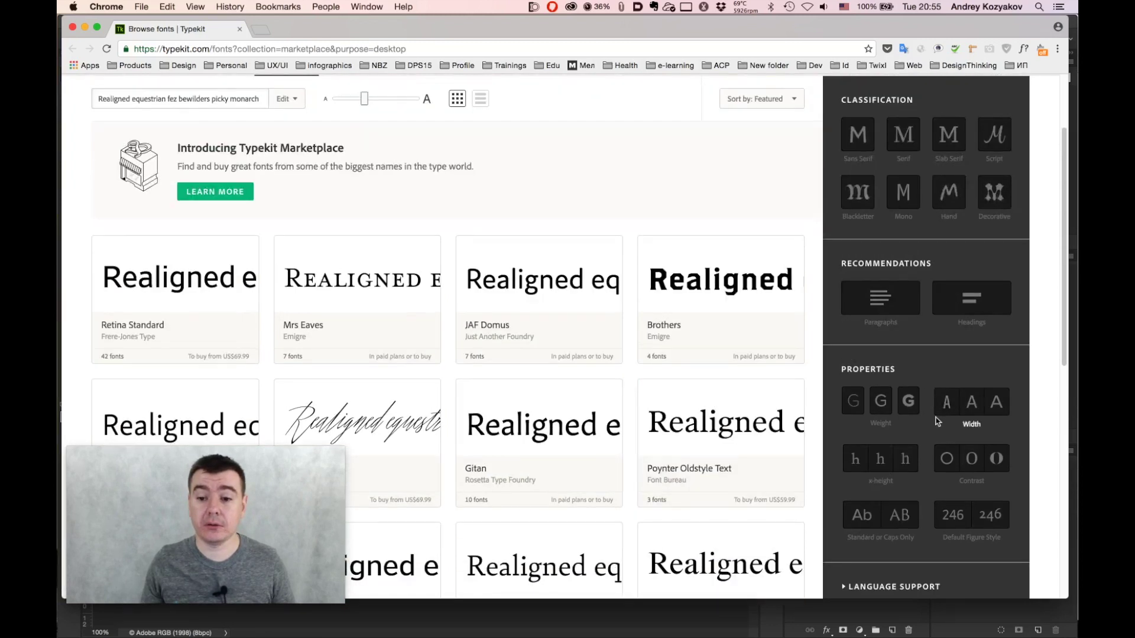
{"action": "scroll", "coordinate": [936, 421], "scroll_direction": "down", "scroll_amount": 8}
{"action": "scroll", "coordinate": [937, 421], "scroll_direction": "up", "scroll_amount": 4}
{"action": "left_click", "coordinate": [877, 305]}
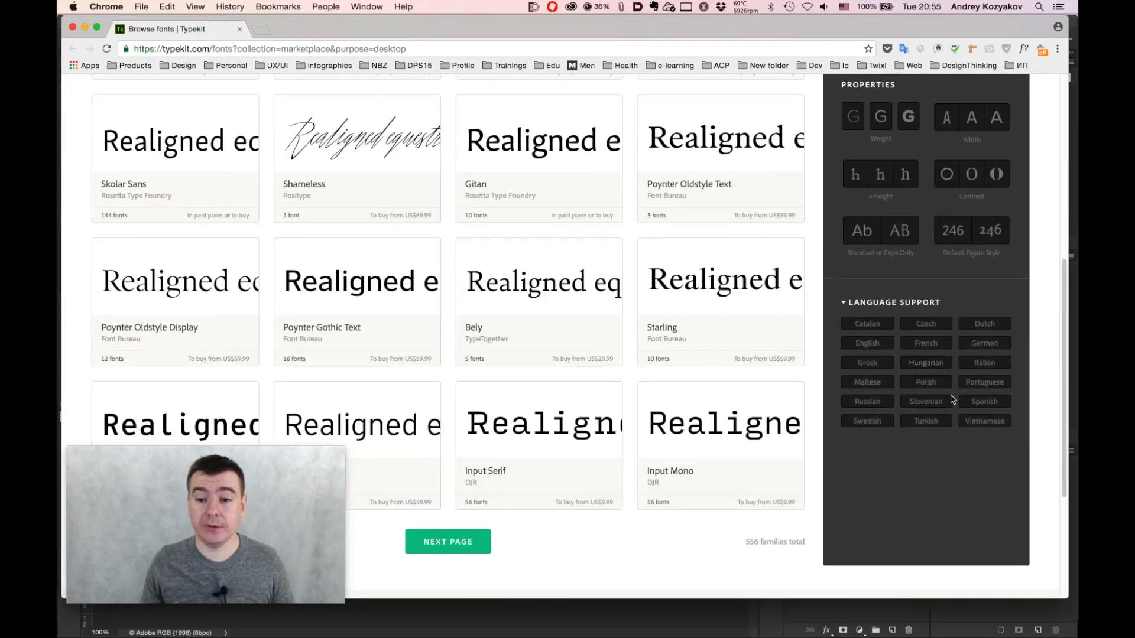
{"action": "left_click", "coordinate": [870, 403]}
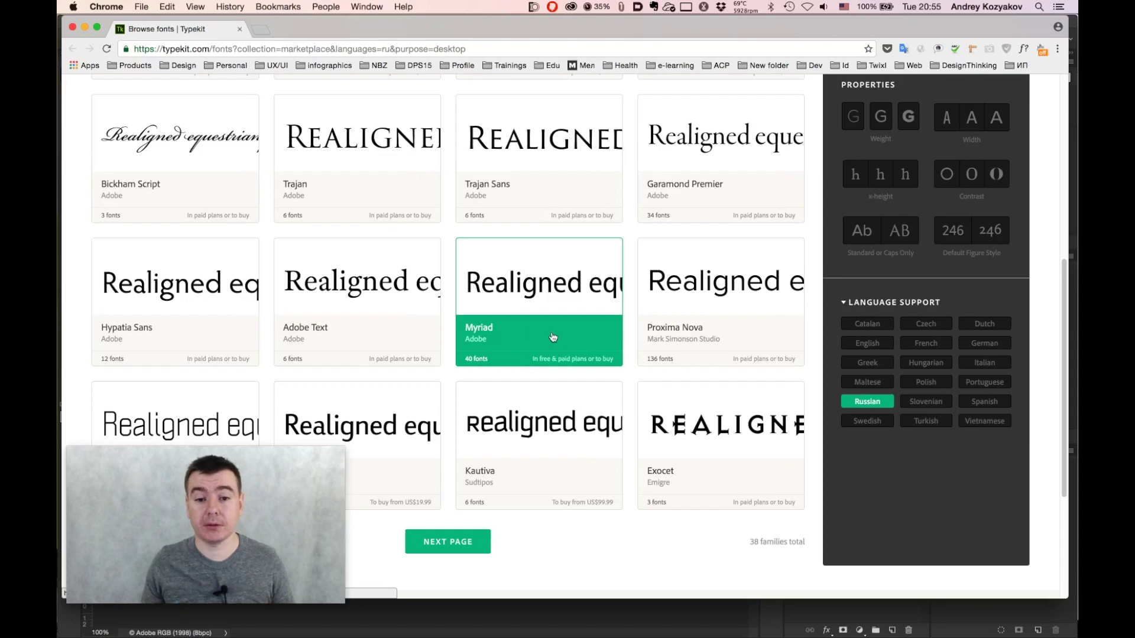
Look over the Russian-supporting Marketplace families, their purchase options and the total number of families
{"action": "scroll", "coordinate": [552, 438], "scroll_direction": "down", "scroll_amount": 5}
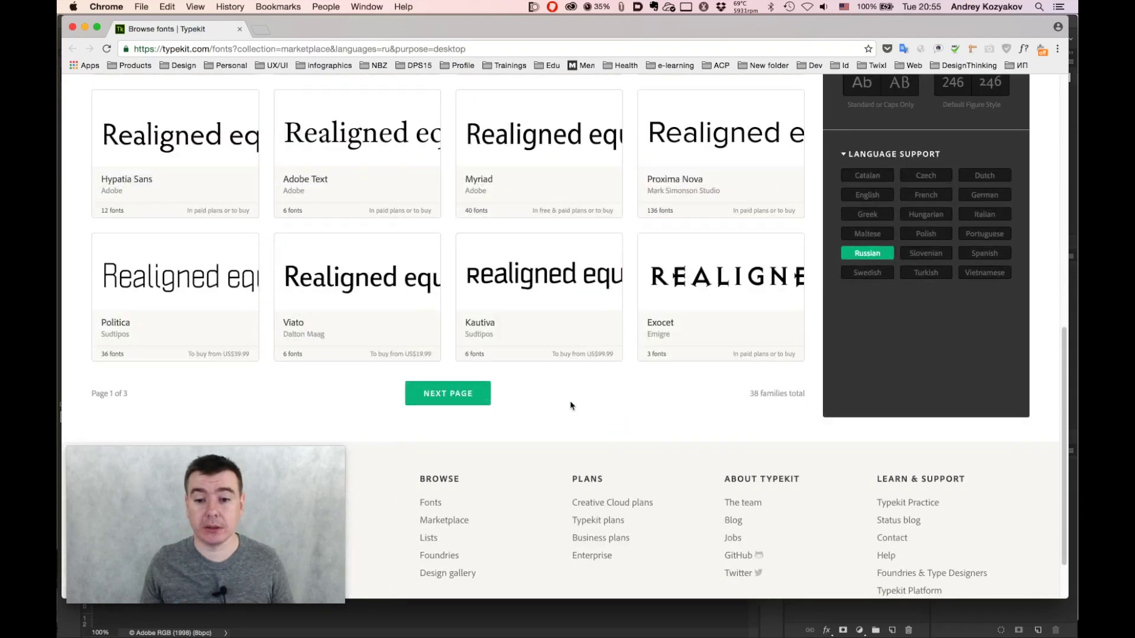
{"action": "scroll", "coordinate": [569, 395], "scroll_direction": "up", "scroll_amount": 2}
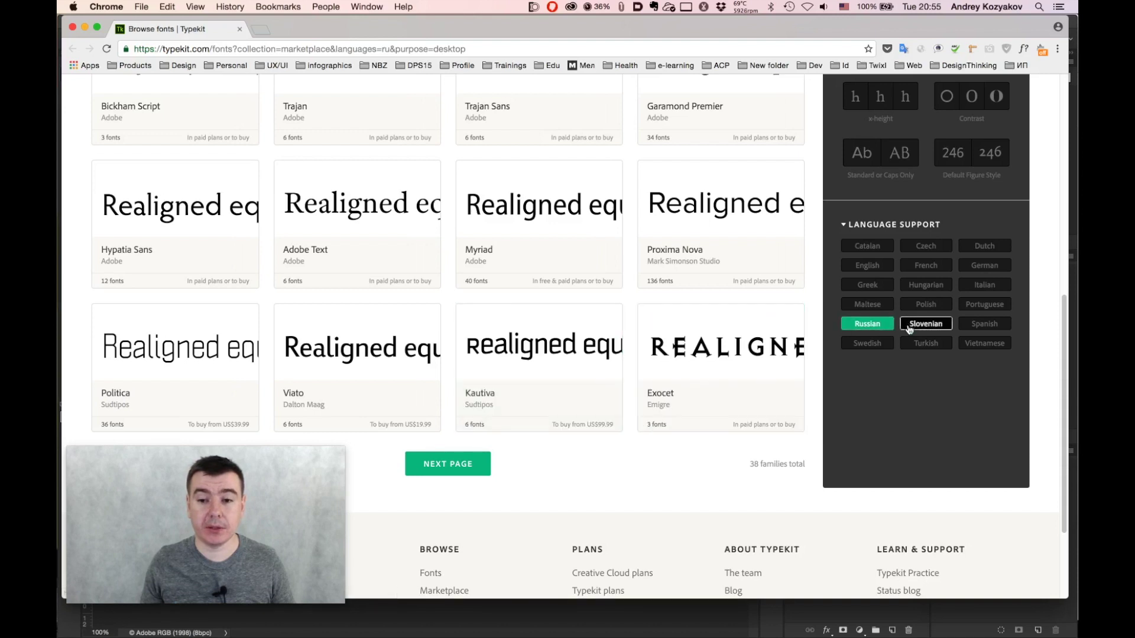
{"action": "scroll", "coordinate": [908, 328], "scroll_direction": "up", "scroll_amount": 3}
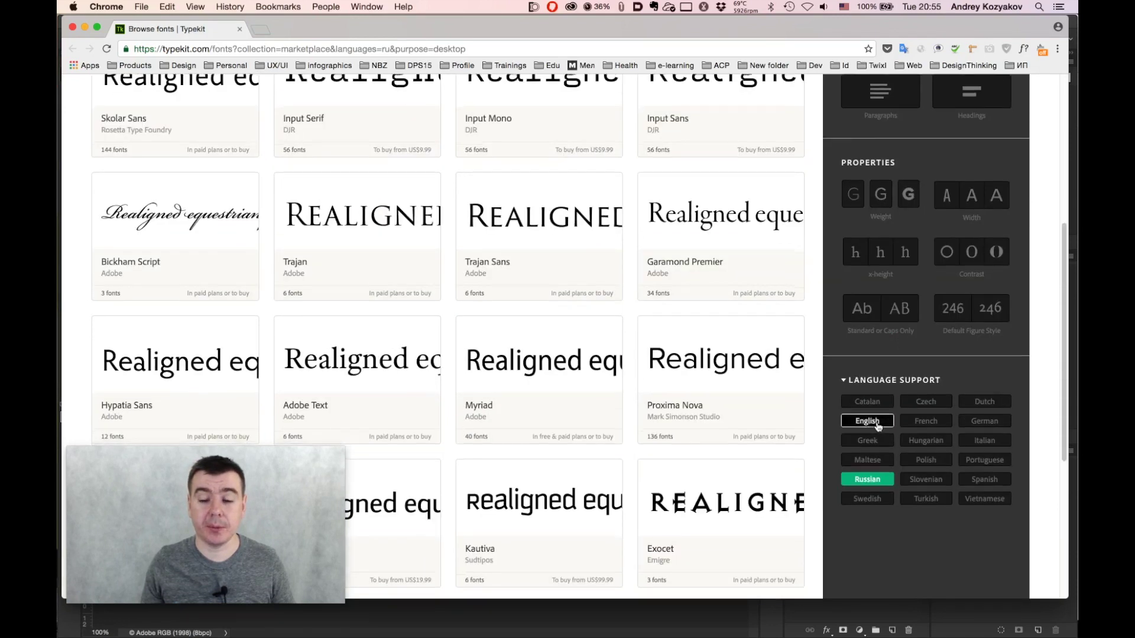
{"action": "scroll", "coordinate": [878, 426], "scroll_direction": "down", "scroll_amount": 3}
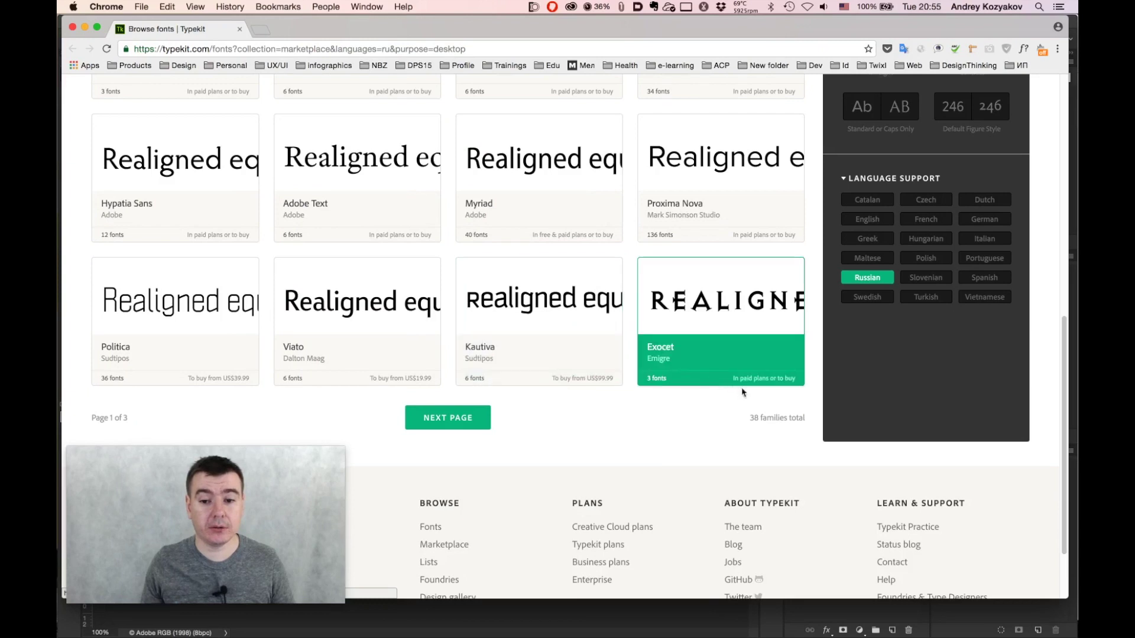
{"action": "left_click_drag", "start_coordinate": [752, 418], "coordinate": [805, 419]}
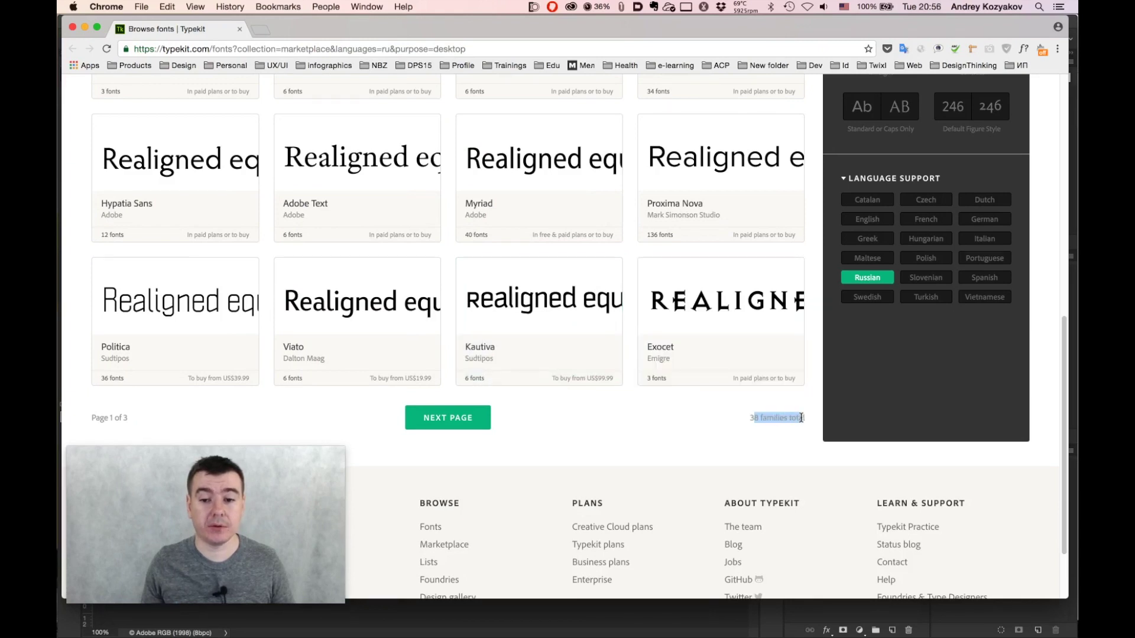
{"action": "scroll", "coordinate": [419, 355], "scroll_direction": "up", "scroll_amount": 15}
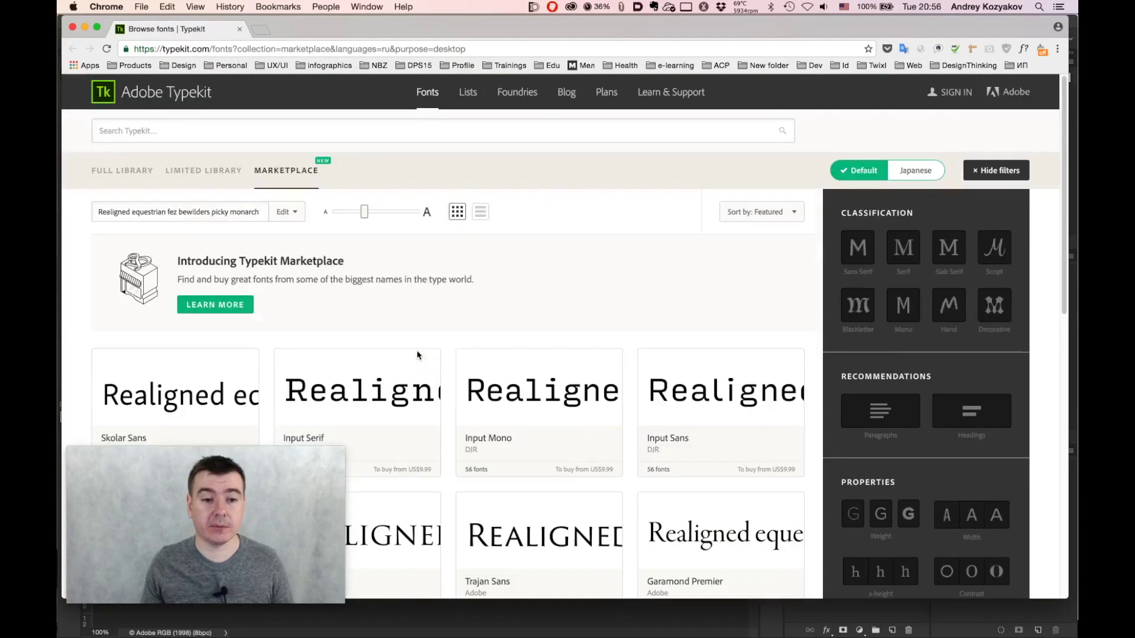
{"action": "scroll", "coordinate": [418, 355], "scroll_direction": "down", "scroll_amount": 3}
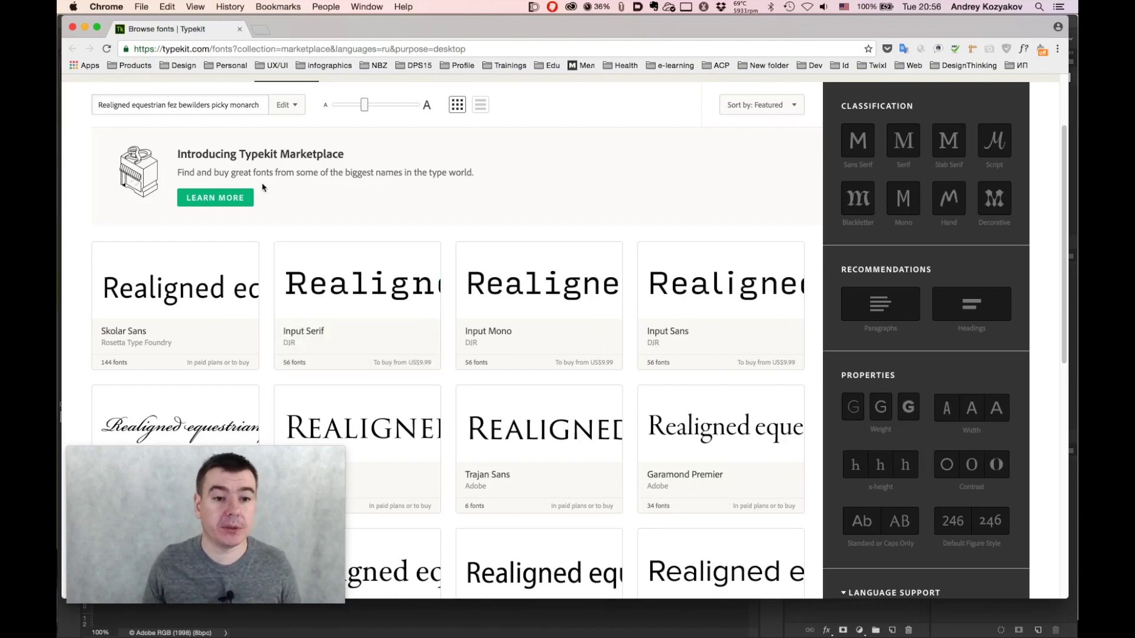
Show the full Typekit library with the Russian filter kept, and look over its font families and plan availability
{"action": "scroll", "coordinate": [254, 168], "scroll_direction": "up", "scroll_amount": 3}
{"action": "left_click", "coordinate": [151, 173]}
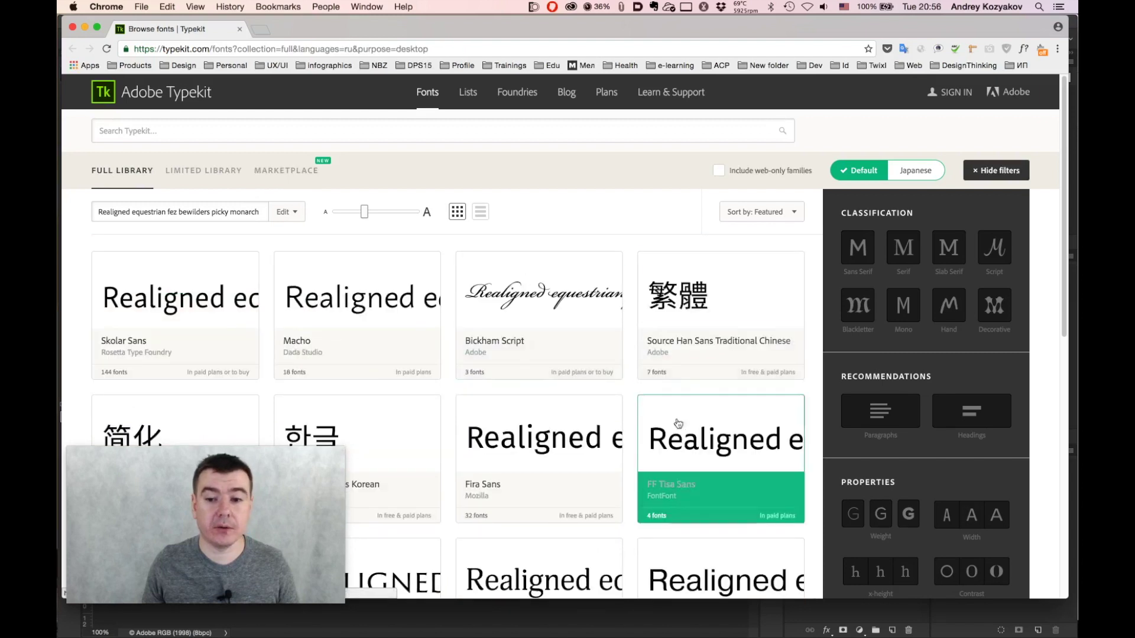
{"action": "scroll", "coordinate": [674, 443], "scroll_direction": "down", "scroll_amount": 5}
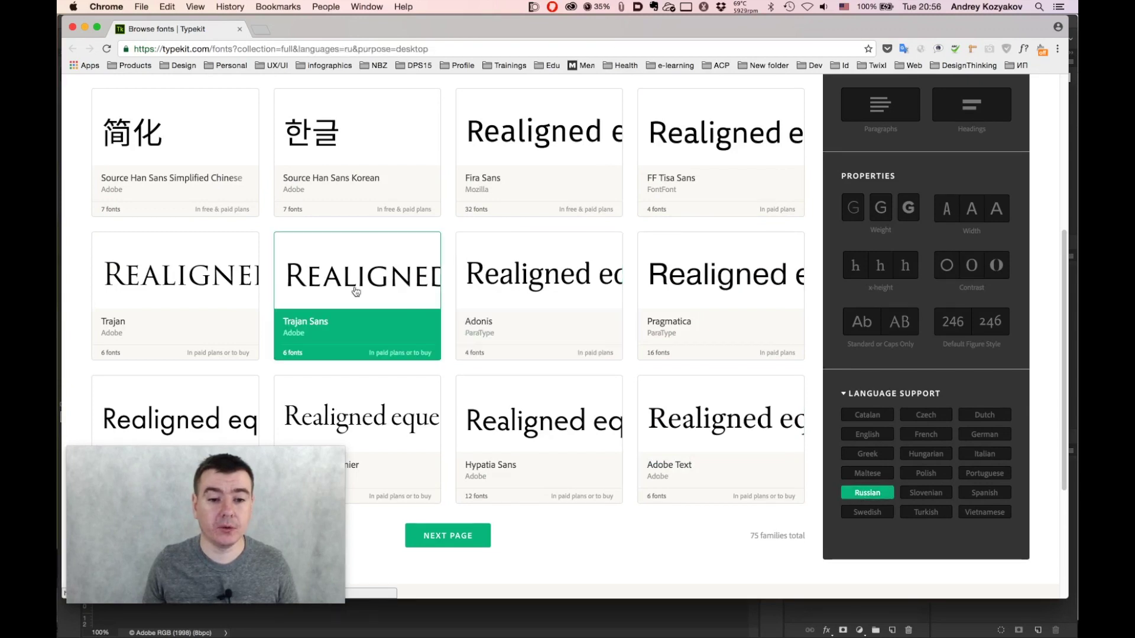
{"action": "scroll", "coordinate": [354, 288], "scroll_direction": "up", "scroll_amount": 5}
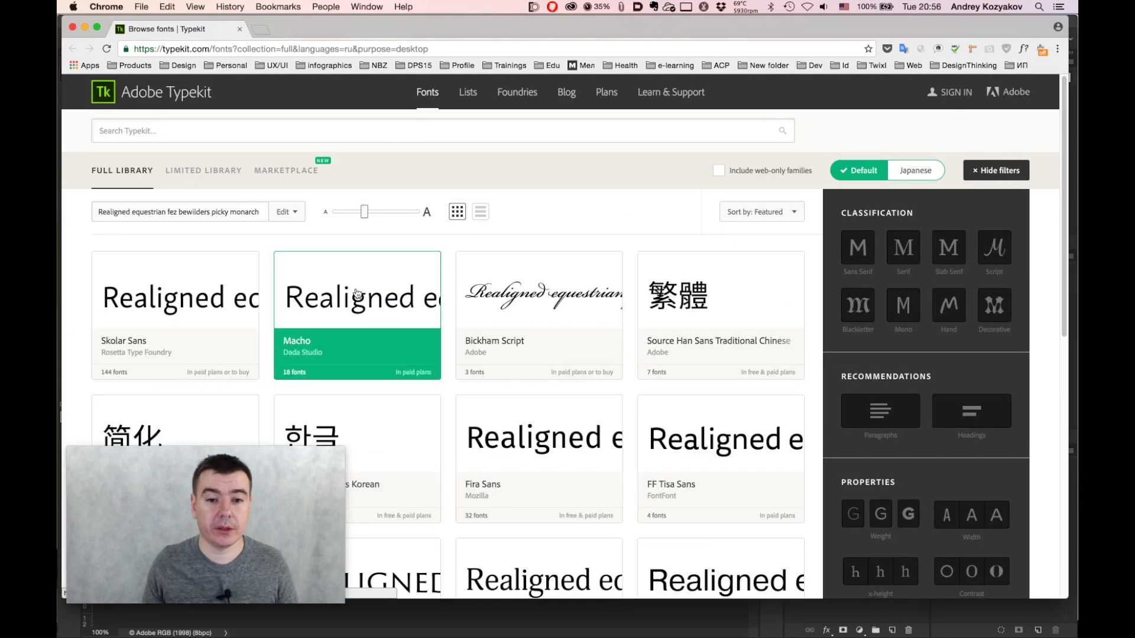
{"action": "scroll", "coordinate": [357, 294], "scroll_direction": "down", "scroll_amount": 2}
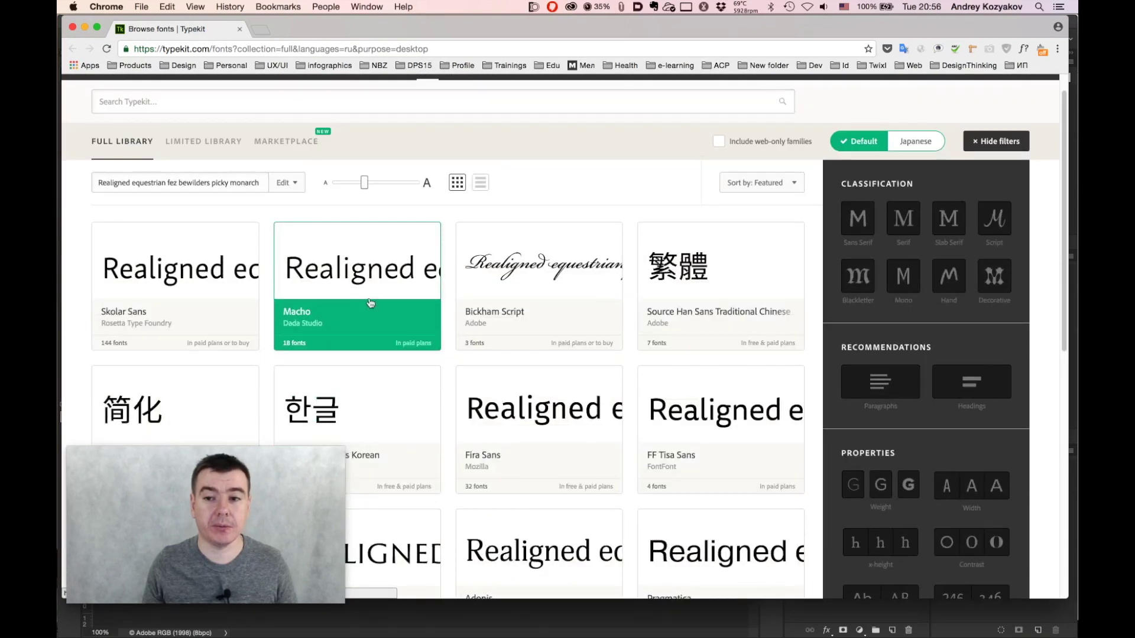
{"action": "left_click", "coordinate": [360, 297]}
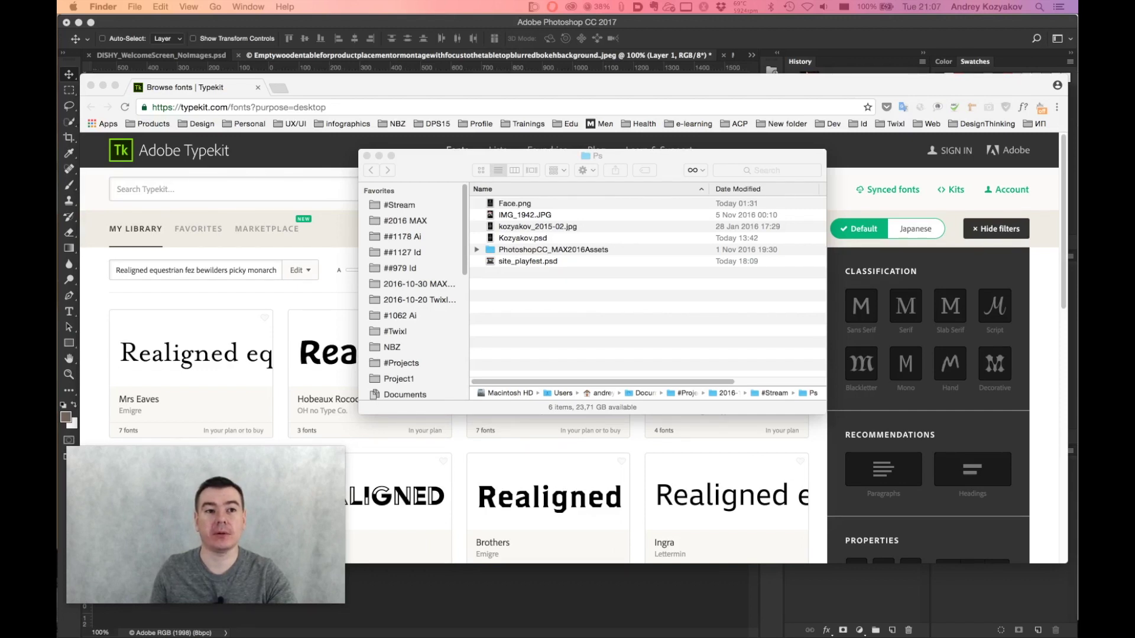
{"action": "mouse_move", "coordinate": [770, 637]}
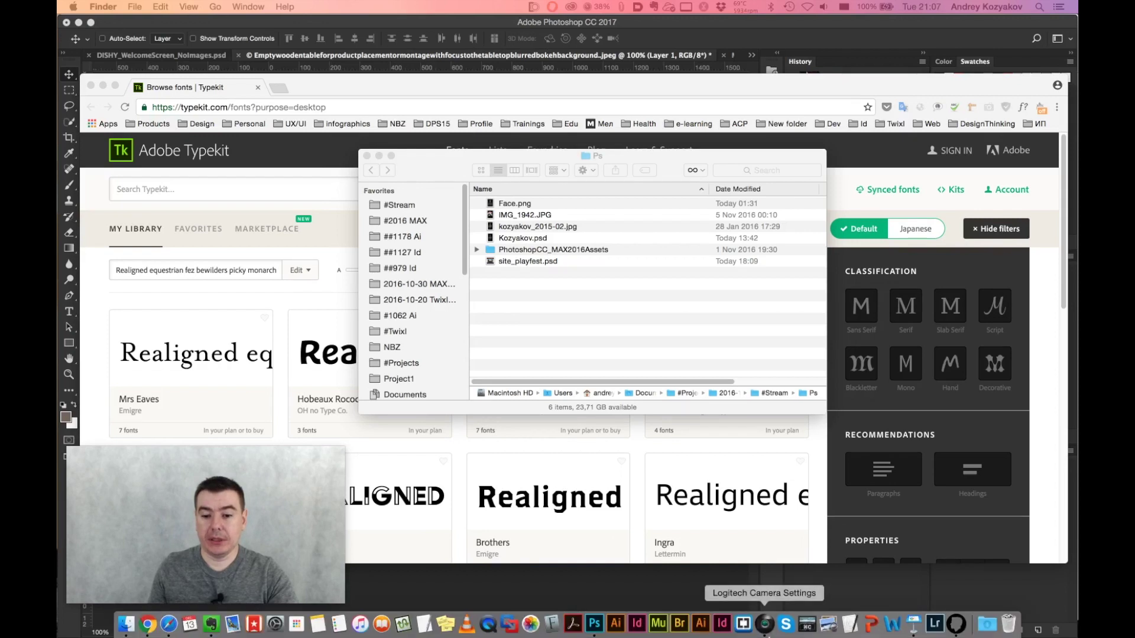
{"action": "right_click", "coordinate": [598, 626]}
{"action": "mouse_move", "coordinate": [643, 549]}
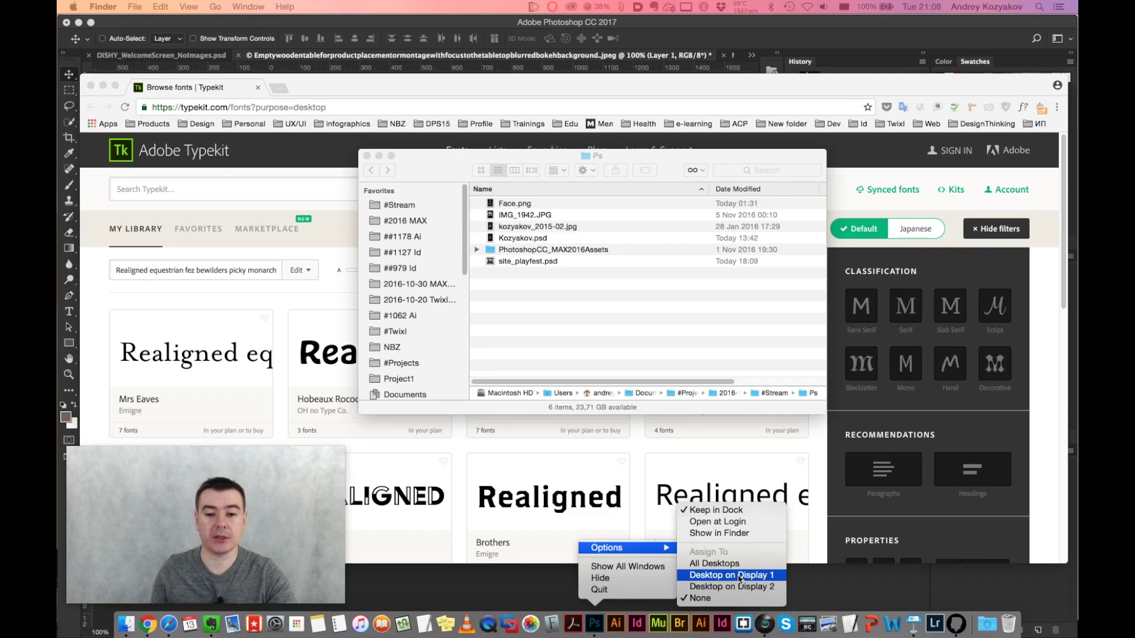
{"action": "left_click", "coordinate": [628, 155]}
{"action": "left_click_drag", "start_coordinate": [628, 157], "coordinate": [624, 156]}
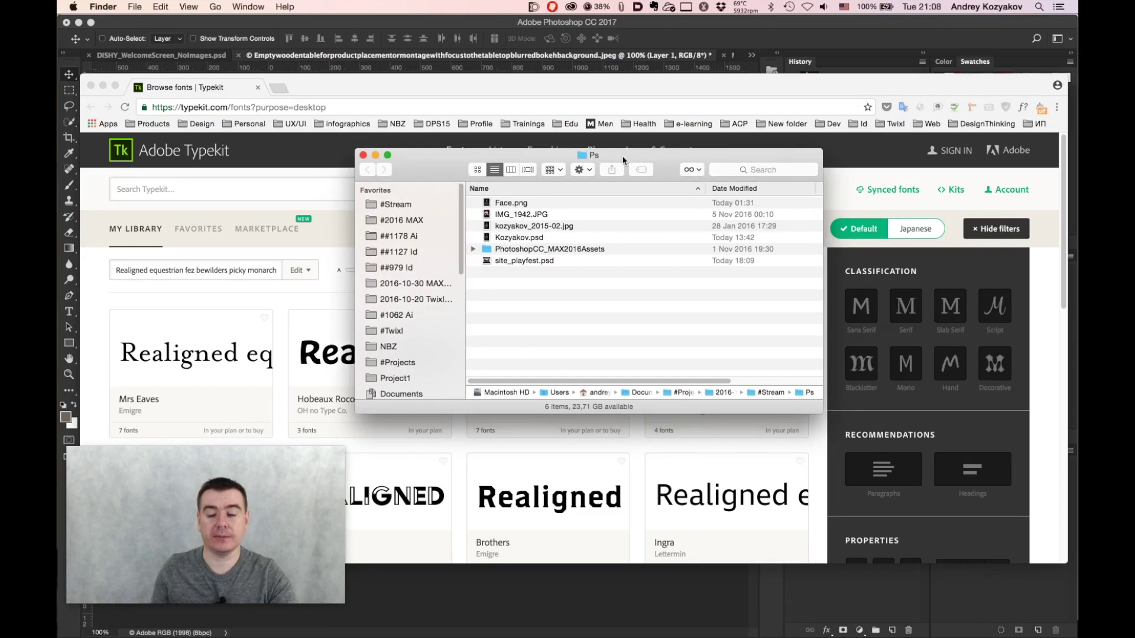
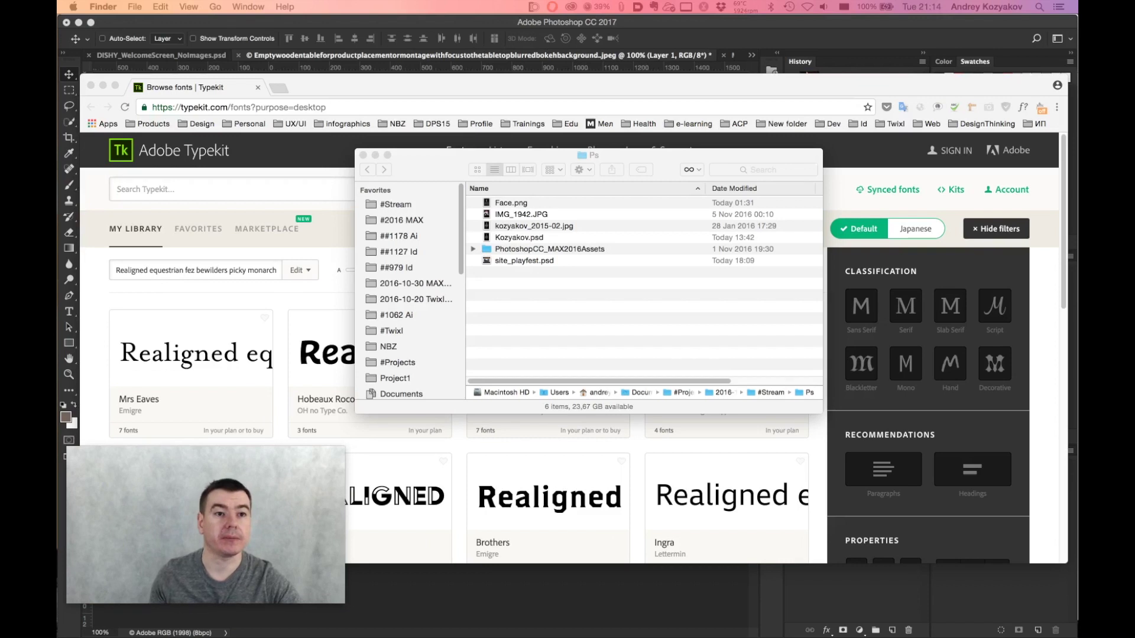
Close the Ps folder window in Finder and bring the Typekit browser window to the front
{"action": "key", "text": "super+Tab"}
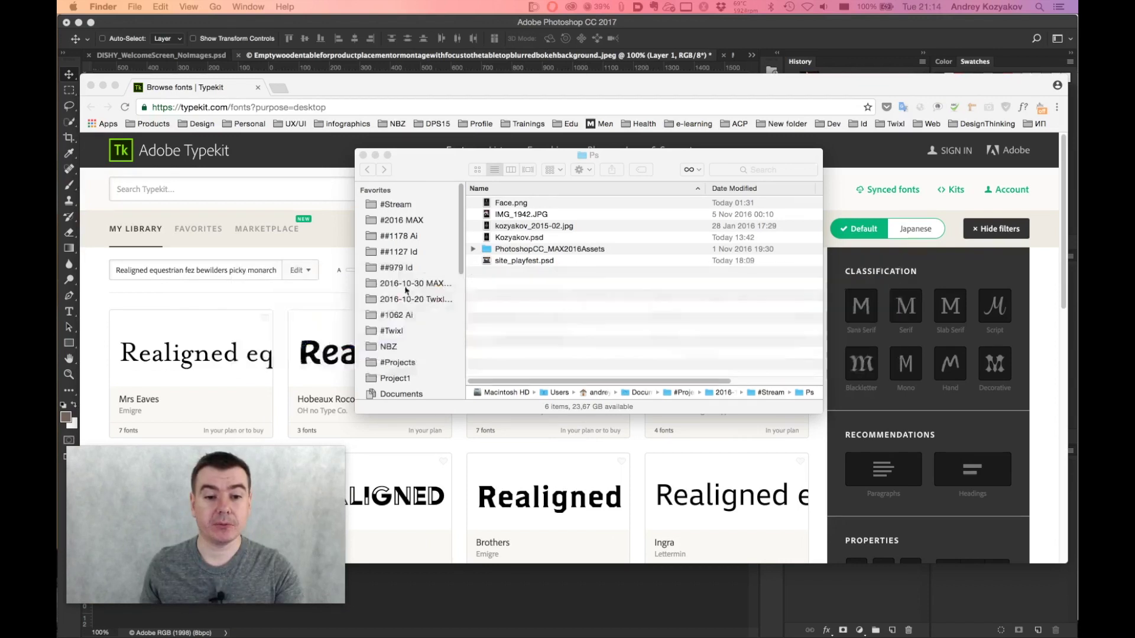
{"action": "left_click", "coordinate": [567, 342]}
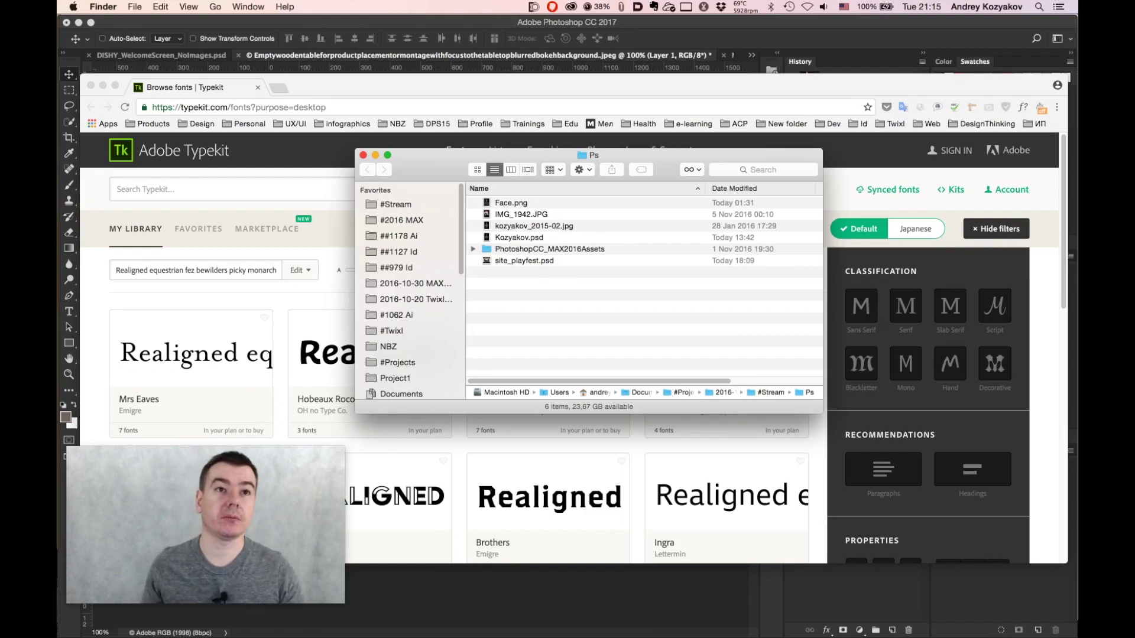
{"action": "key", "text": "super+w"}
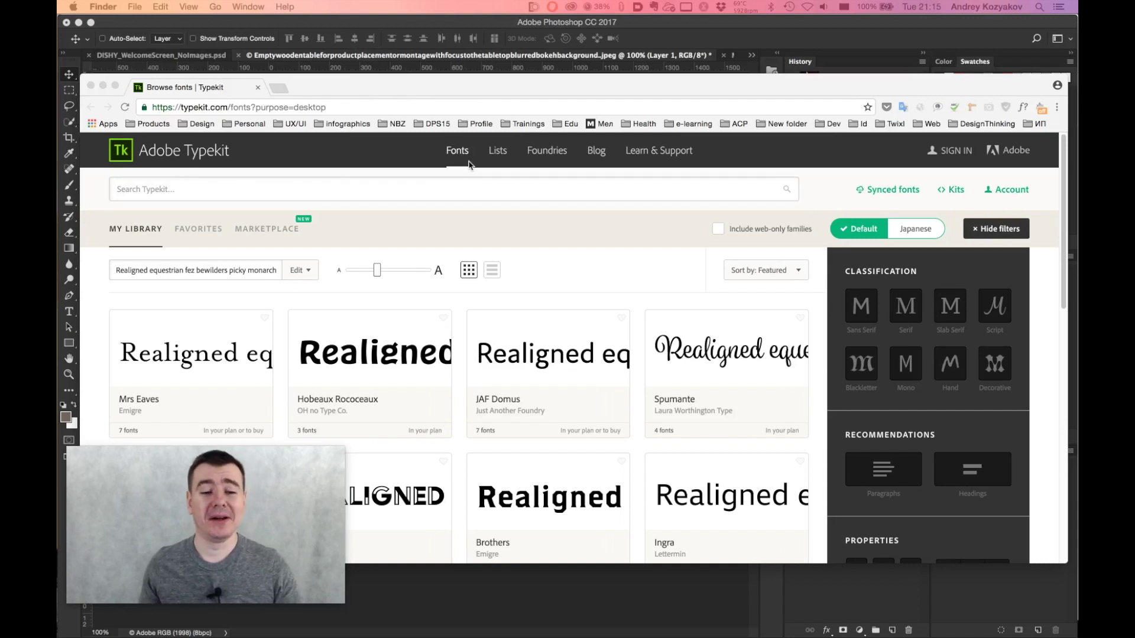
{"action": "left_click", "coordinate": [328, 88]}
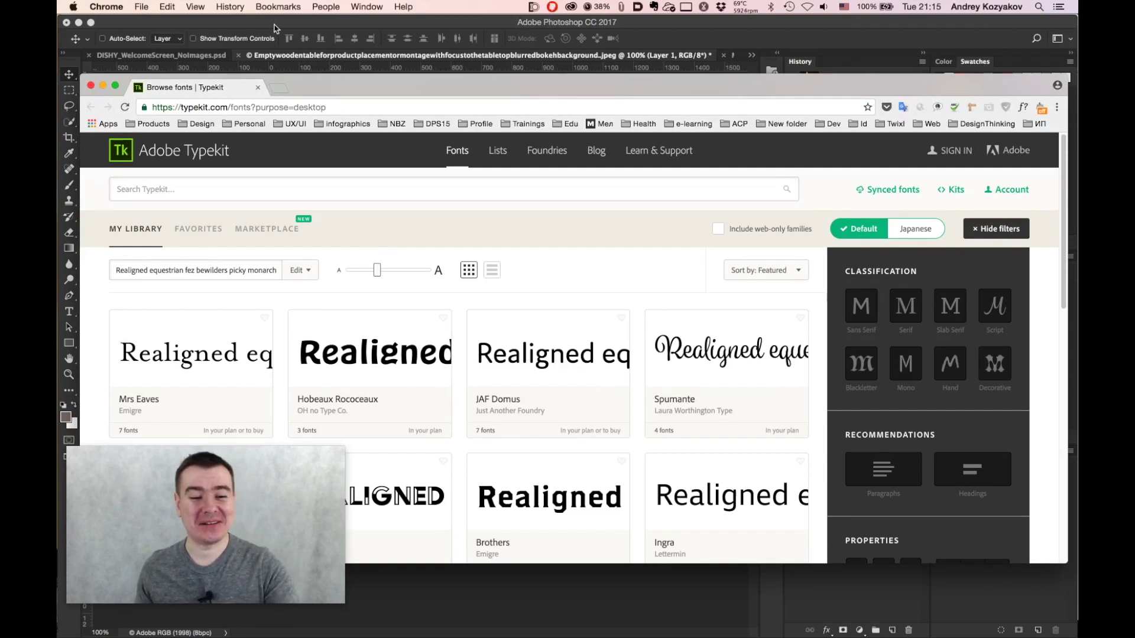
Switch to the Keynote presentation and show the InDesign CC 2017 slide
{"action": "key", "text": "super+Tab"}
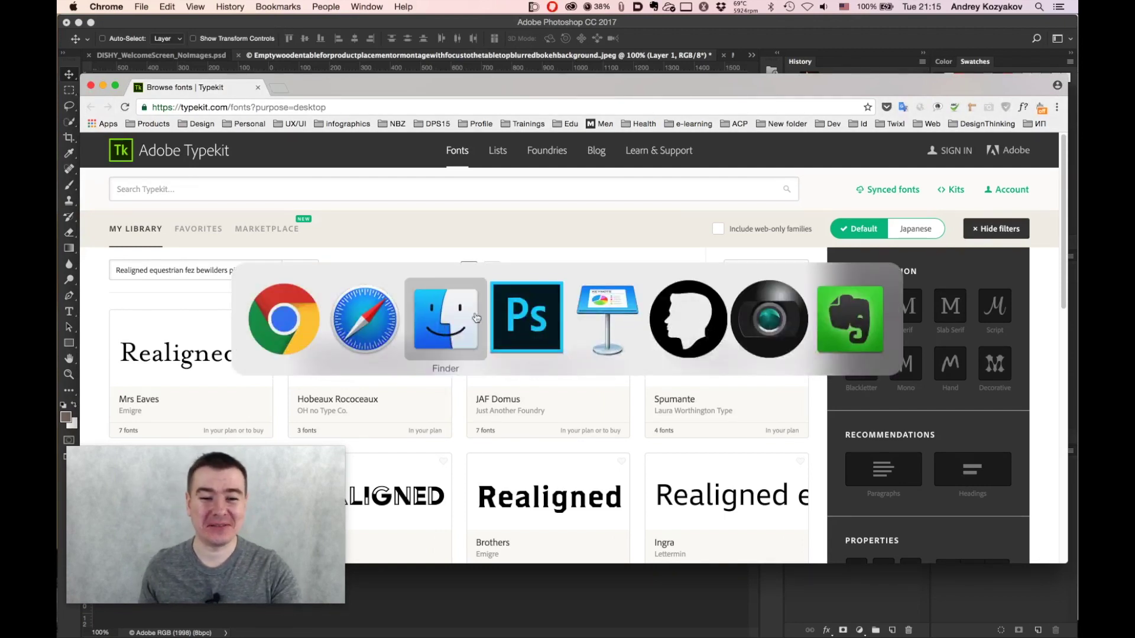
{"action": "left_click", "coordinate": [591, 313]}
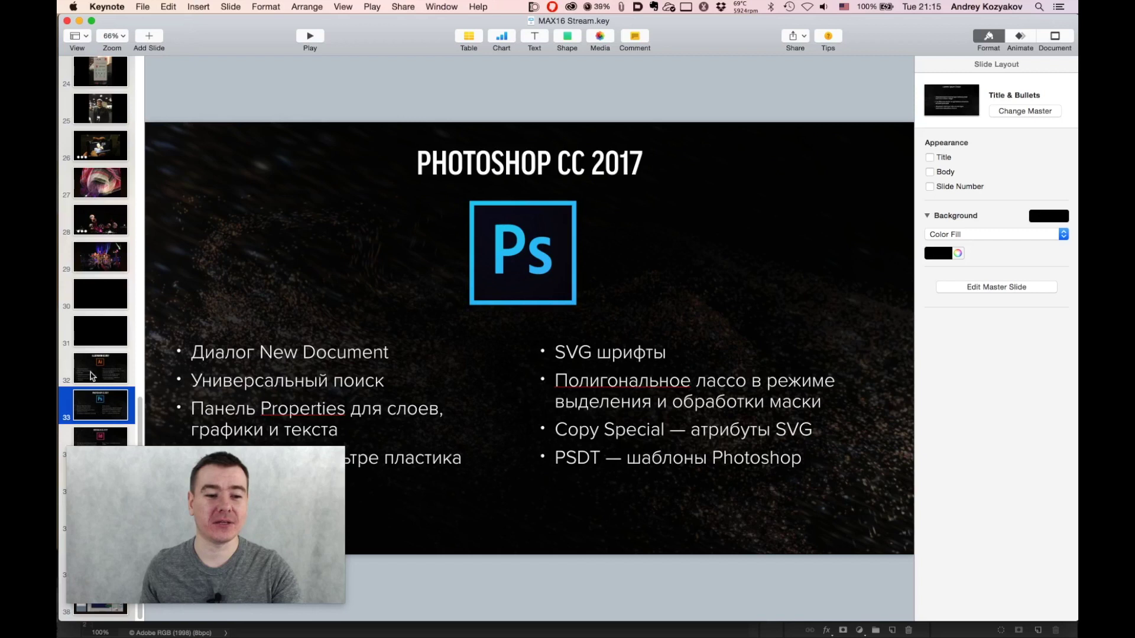
{"action": "left_click", "coordinate": [98, 436]}
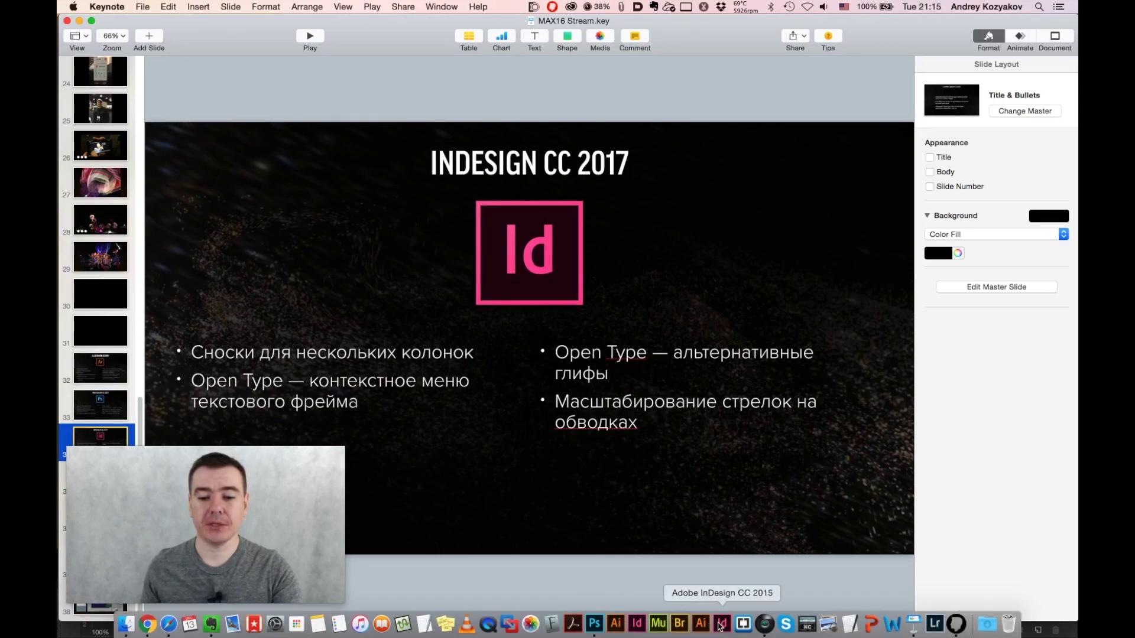
Switch to InDesign CC, enlarge its window to fill the screen, and examine the footnote below the two-column text on spread 3-4
{"action": "left_click", "coordinate": [637, 623]}
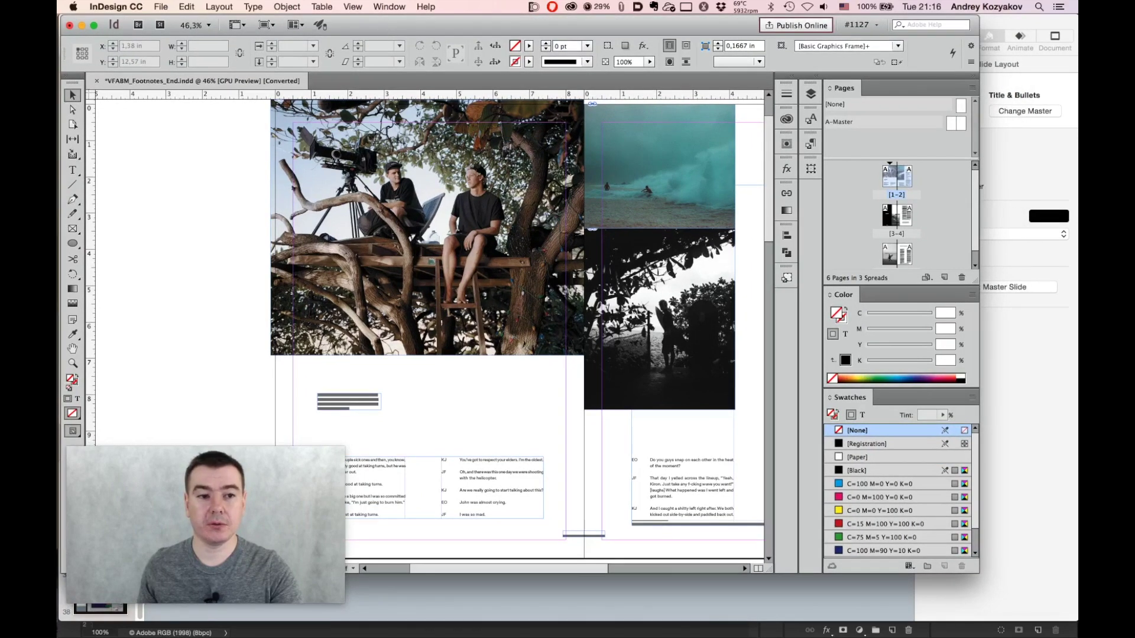
{"action": "left_click", "coordinate": [98, 26]}
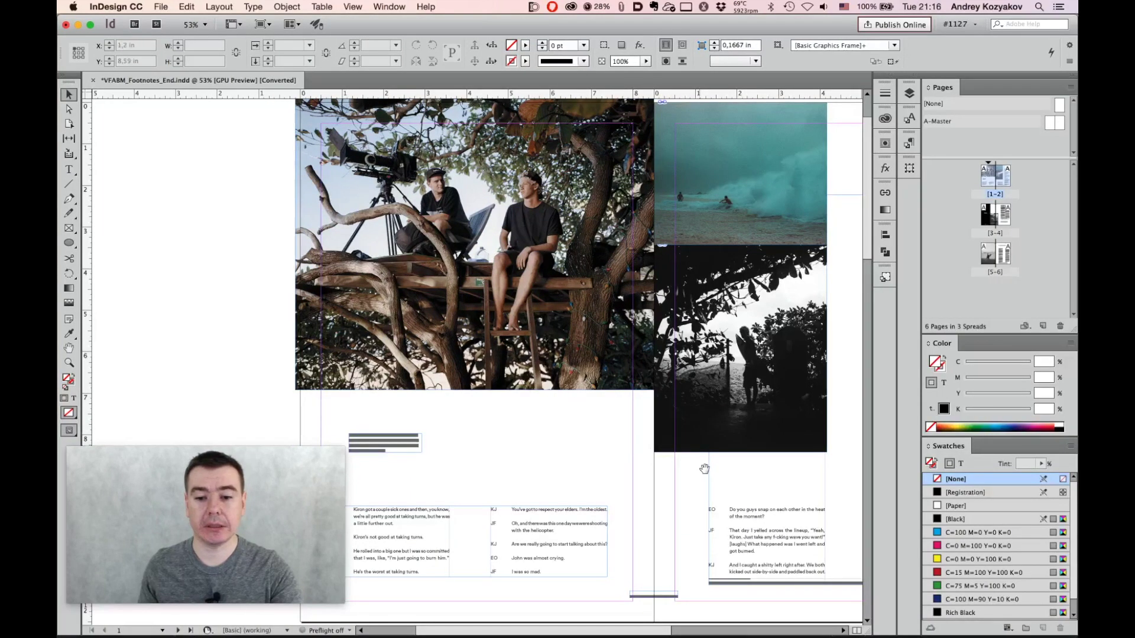
{"action": "left_click_drag", "start_coordinate": [713, 471], "coordinate": [569, 390]}
{"action": "scroll", "coordinate": [532, 354], "scroll_direction": "right", "scroll_amount": 3}
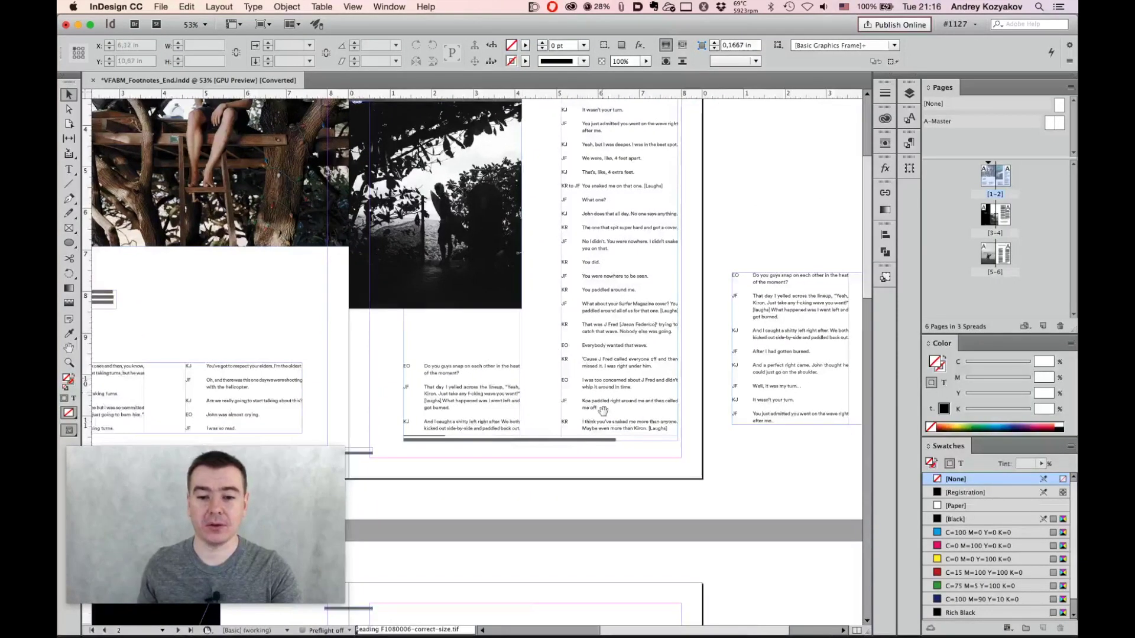
{"action": "scroll", "coordinate": [603, 402], "scroll_direction": "down", "scroll_amount": 5}
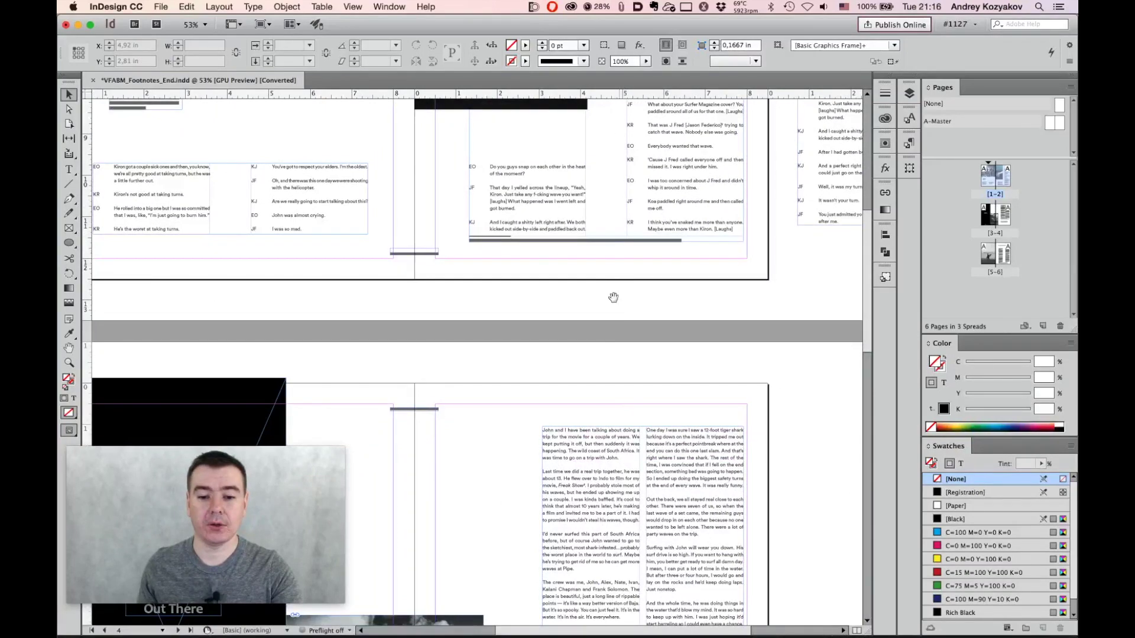
{"action": "scroll", "coordinate": [603, 272], "scroll_direction": "down", "scroll_amount": 5}
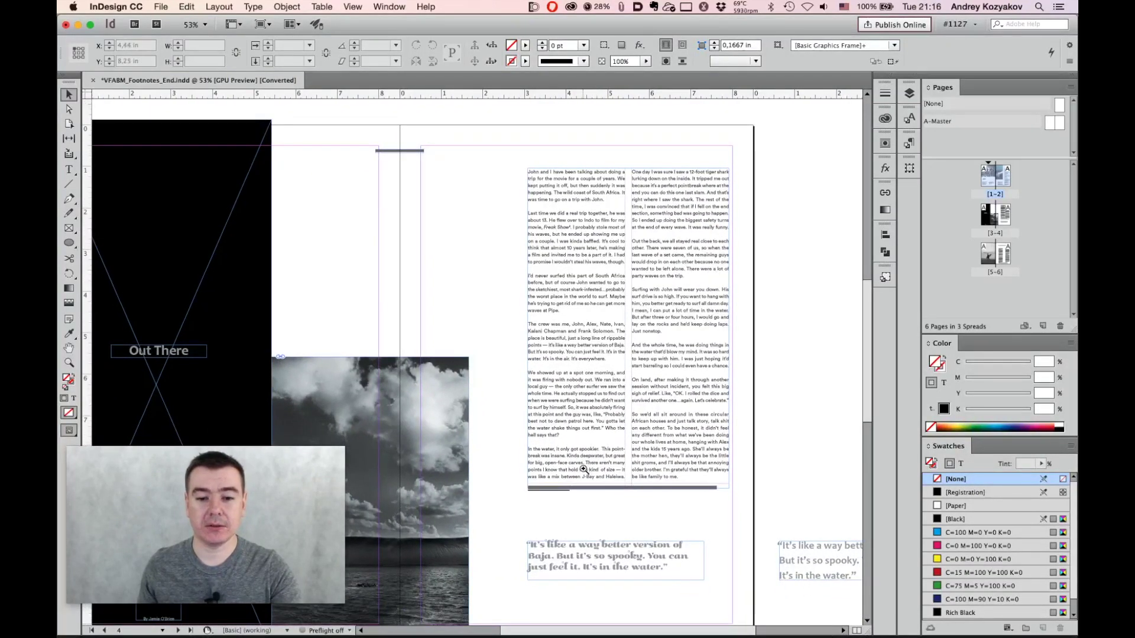
{"action": "left_click_drag", "start_coordinate": [584, 469], "coordinate": [727, 532]}
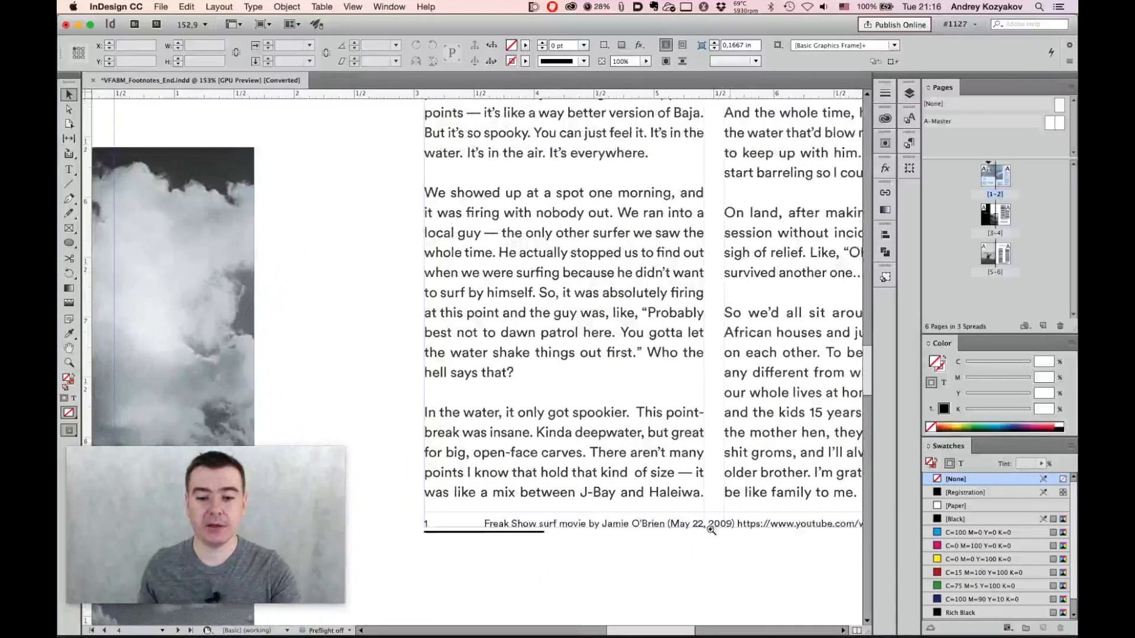
{"action": "left_click", "coordinate": [774, 495]}
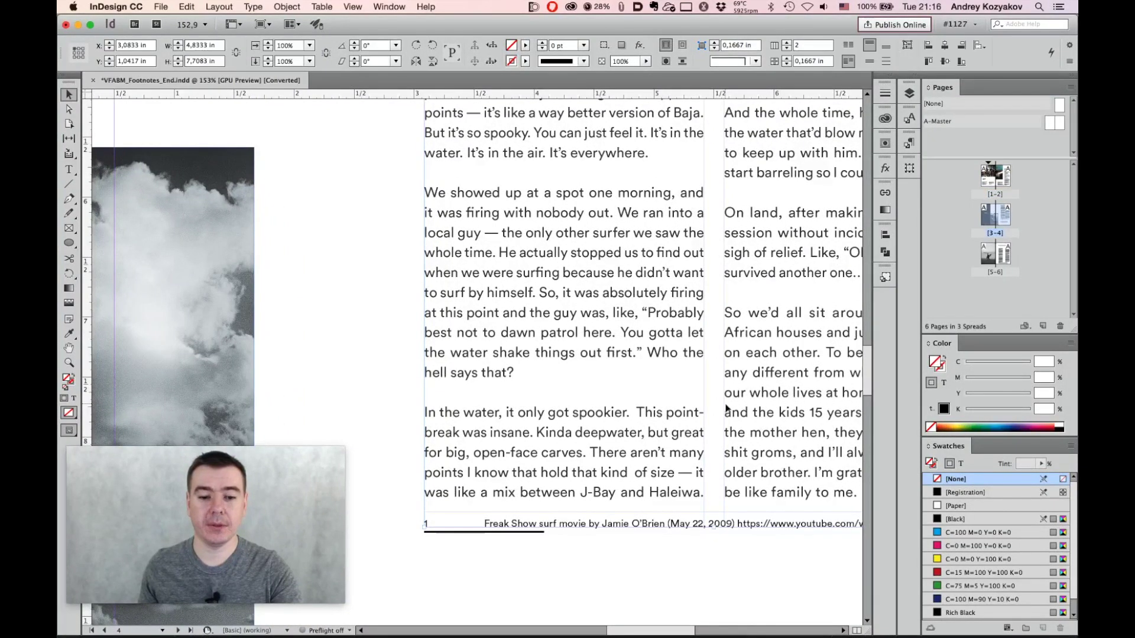
{"action": "left_click", "coordinate": [348, 177]}
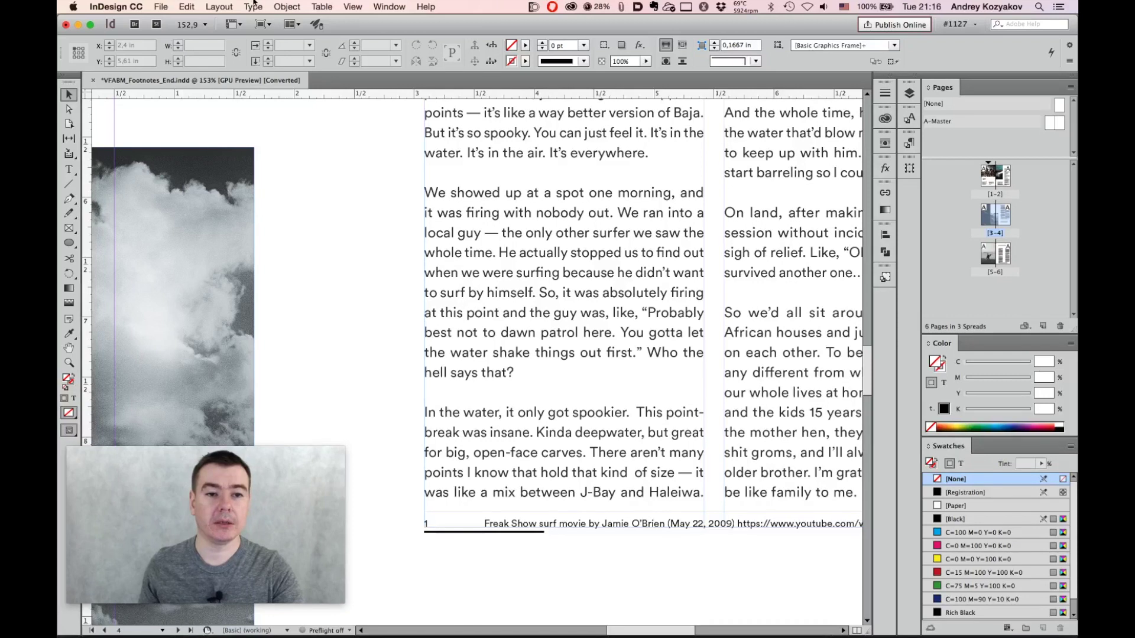
In the document footnote options, toggle spanning footnotes across columns to compare the layout, leave it off, and dismiss the feature tip
{"action": "key", "text": "super+Tab"}
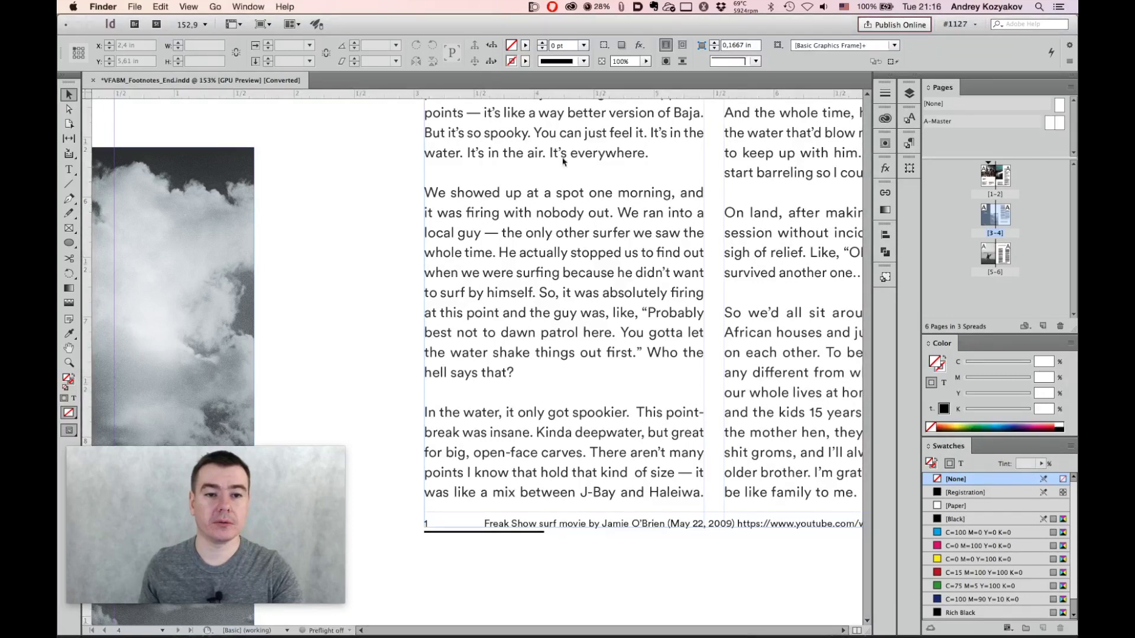
{"action": "left_click", "coordinate": [389, 184]}
{"action": "left_click", "coordinate": [253, 7]}
{"action": "left_click", "coordinate": [357, 262]}
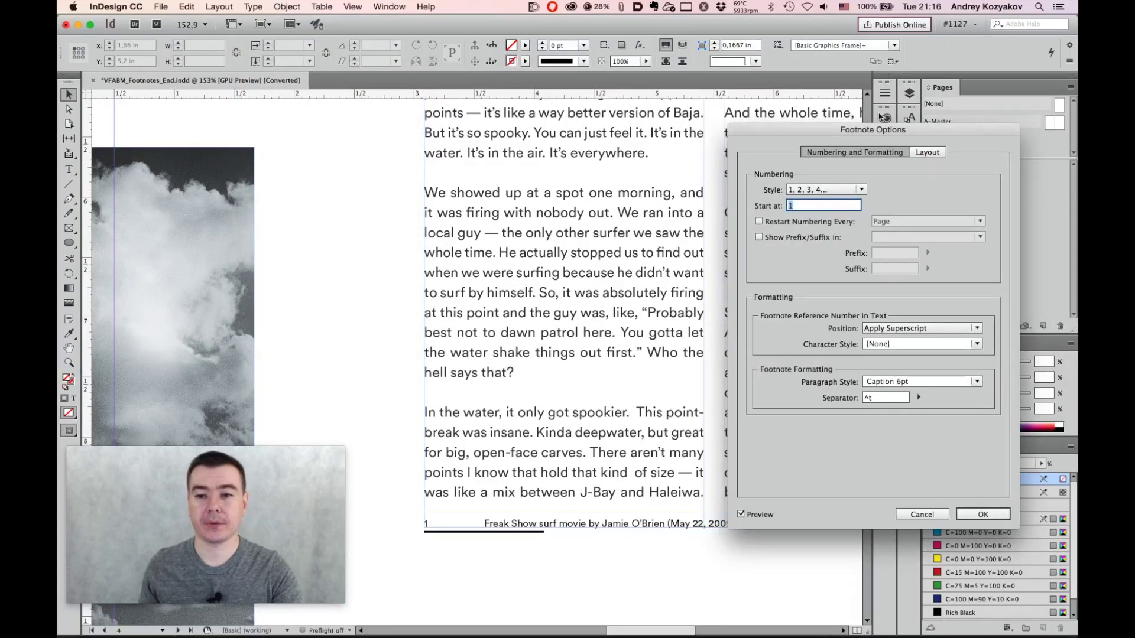
{"action": "left_click_drag", "start_coordinate": [890, 131], "coordinate": [602, 138]}
{"action": "left_click", "coordinate": [639, 160]}
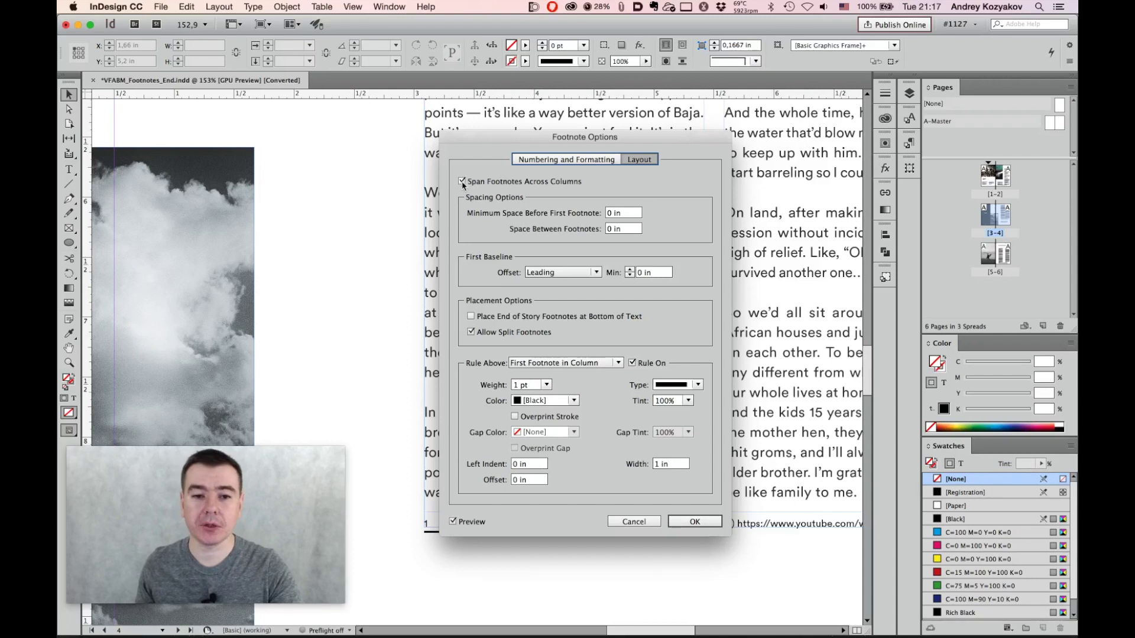
{"action": "left_click", "coordinate": [462, 181]}
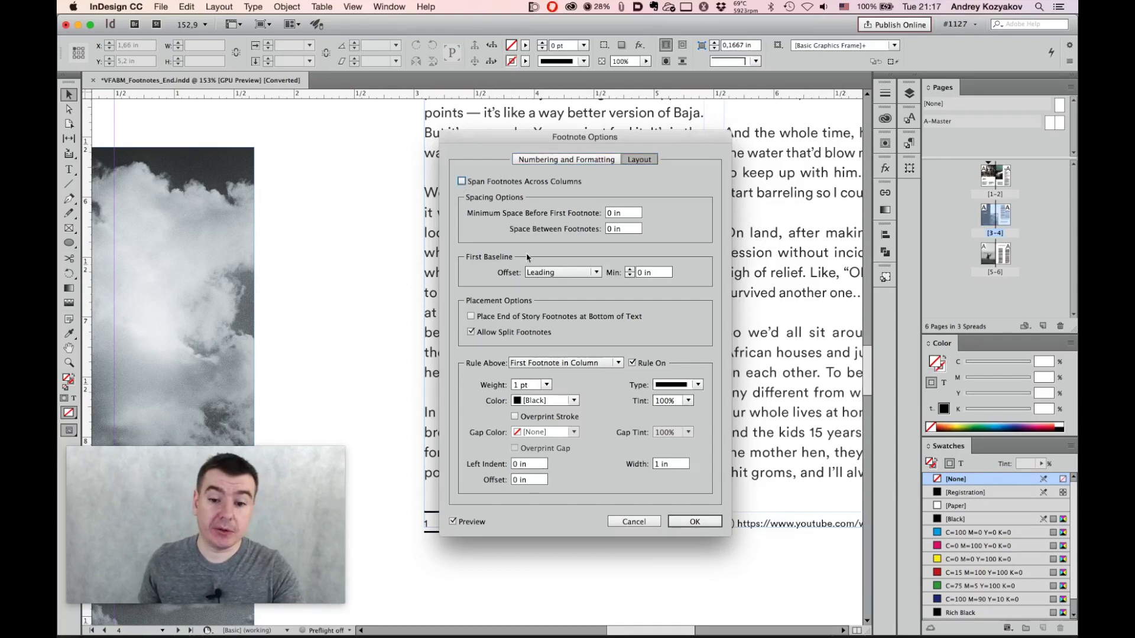
{"action": "left_click_drag", "start_coordinate": [578, 138], "coordinate": [217, 161]}
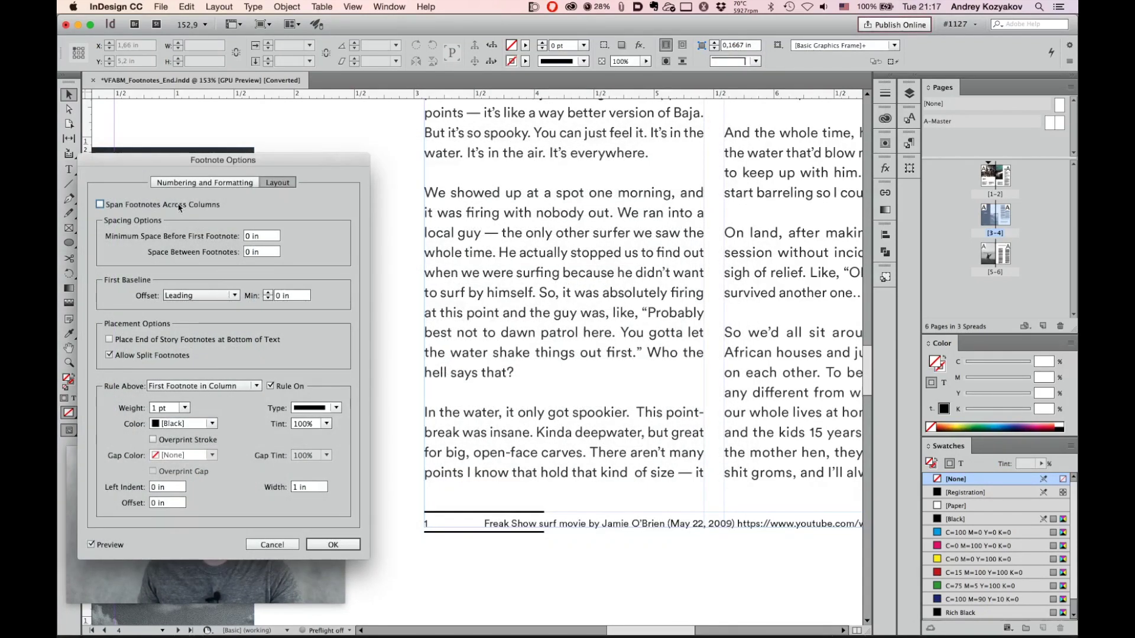
{"action": "left_click", "coordinate": [140, 207]}
{"action": "left_click", "coordinate": [123, 207]}
{"action": "left_click", "coordinate": [332, 545]}
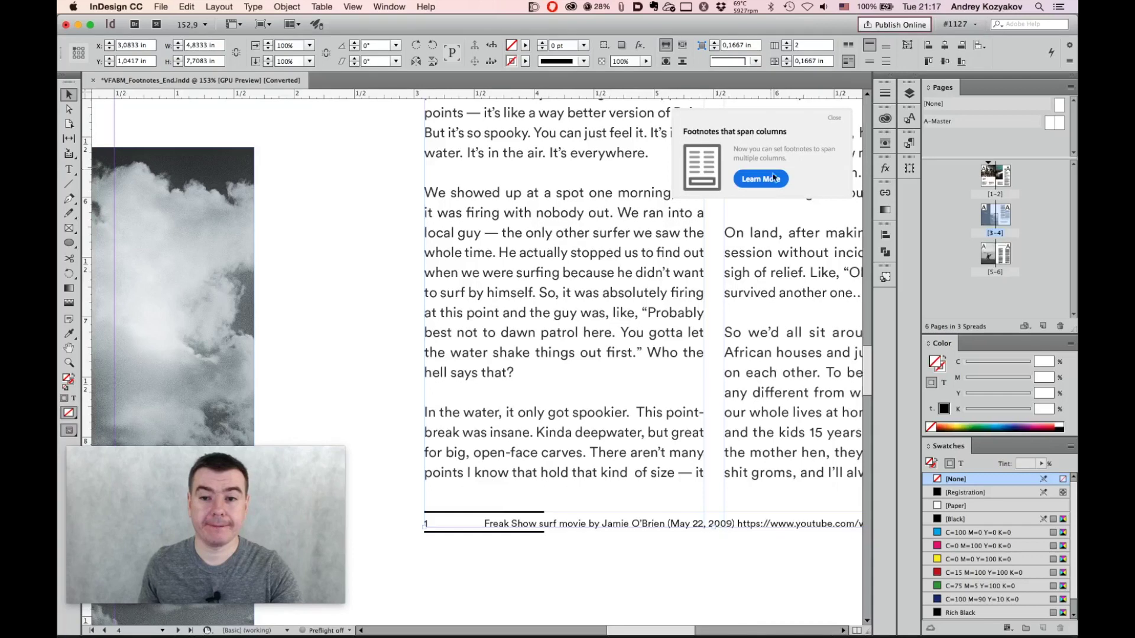
{"action": "left_click", "coordinate": [841, 118]}
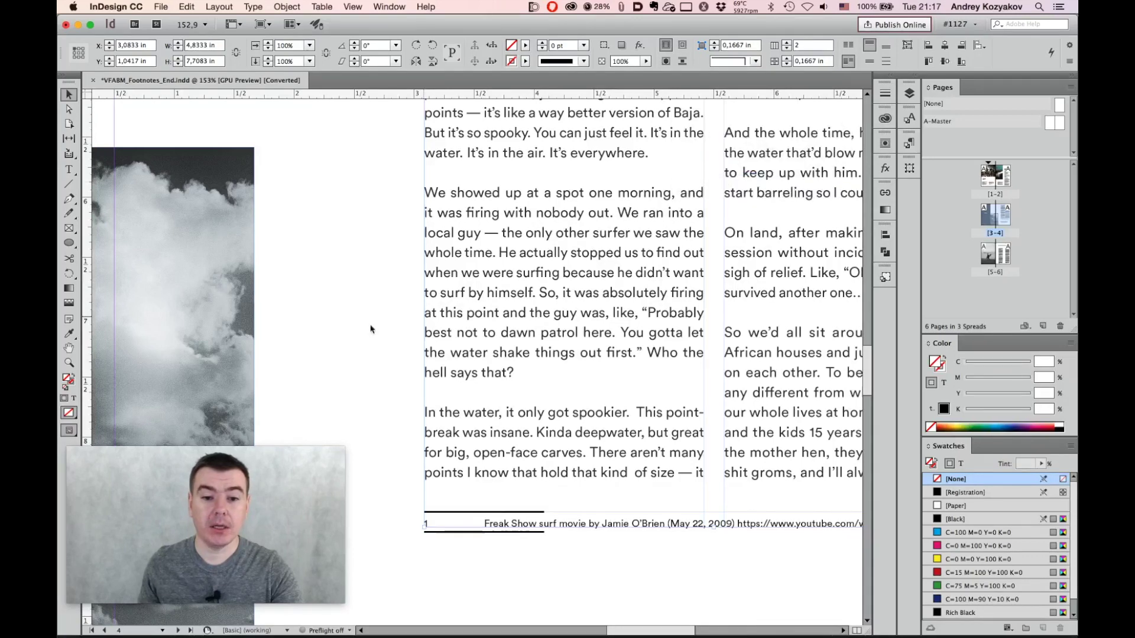
Show the whole footnote and look at the footnote settings in the two-column text frame's options
{"action": "left_click", "coordinate": [477, 315]}
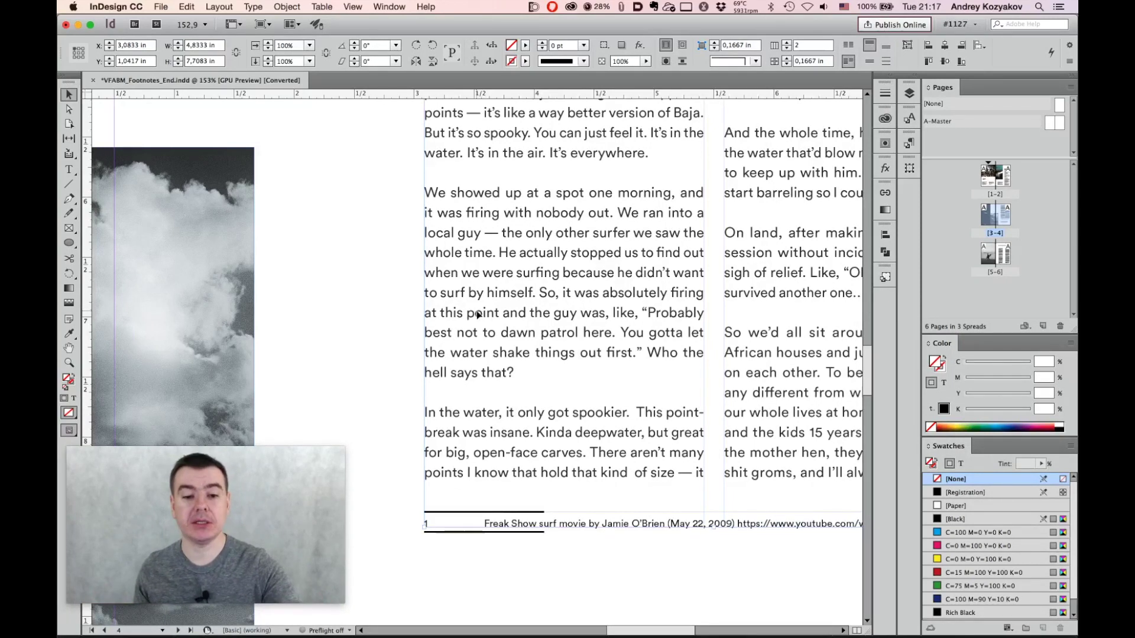
{"action": "left_click_drag", "start_coordinate": [626, 289], "coordinate": [472, 302]}
{"action": "key", "text": "super+b"}
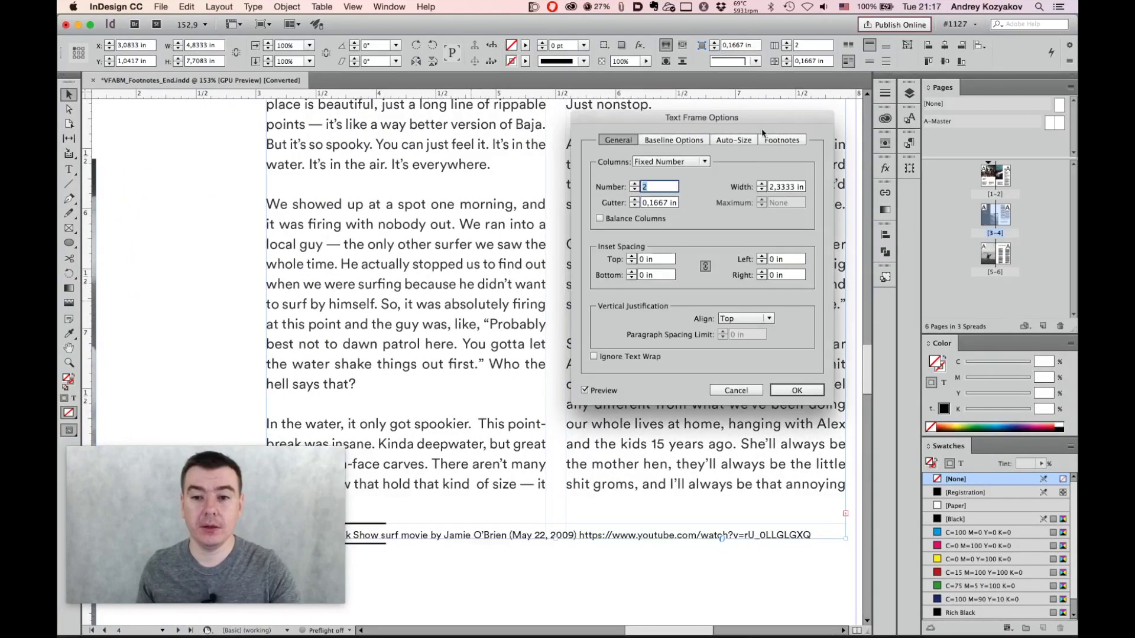
{"action": "left_click", "coordinate": [782, 140]}
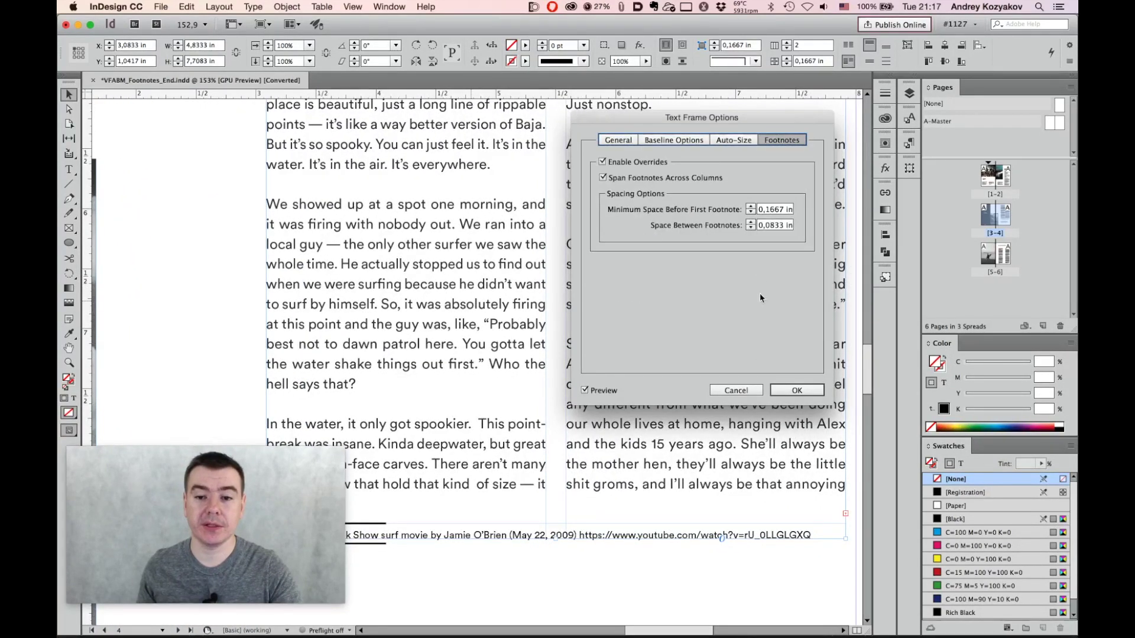
{"action": "left_click", "coordinate": [745, 390]}
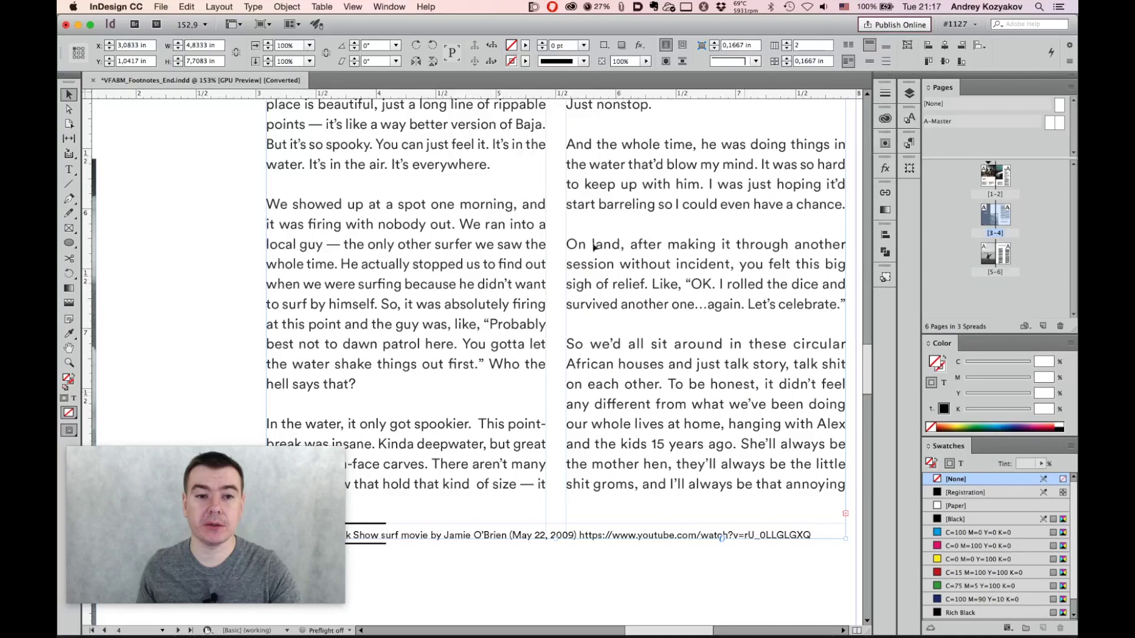
Reopen the text frame's footnote options and toggle Enable Overrides off and on several times, leaving it enabled
{"action": "left_click", "coordinate": [287, 7]}
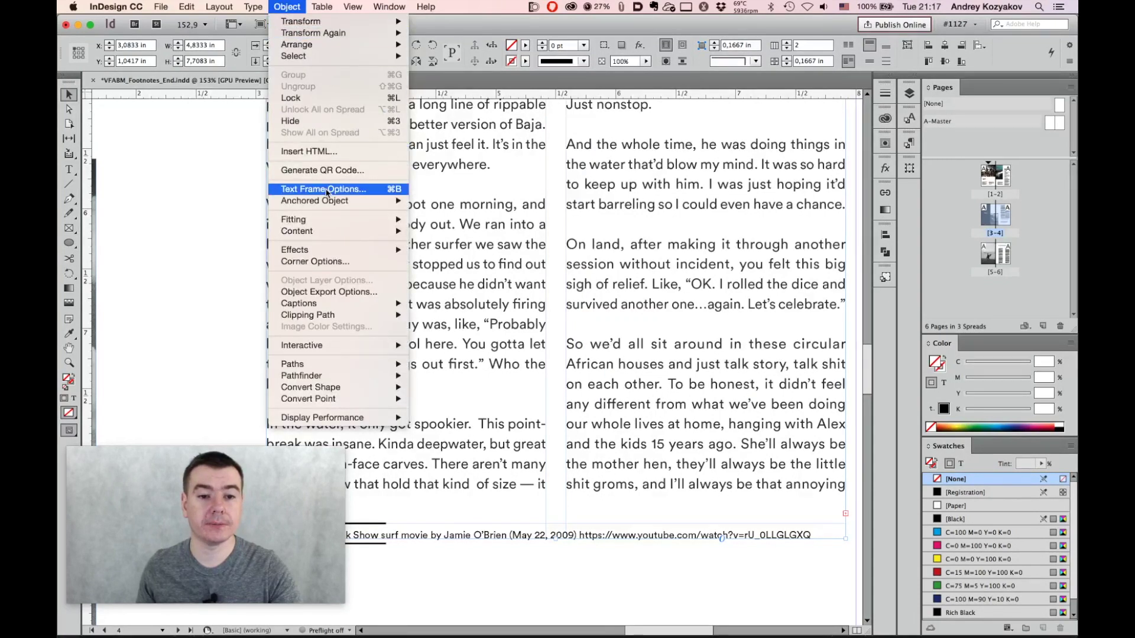
{"action": "left_click", "coordinate": [323, 189]}
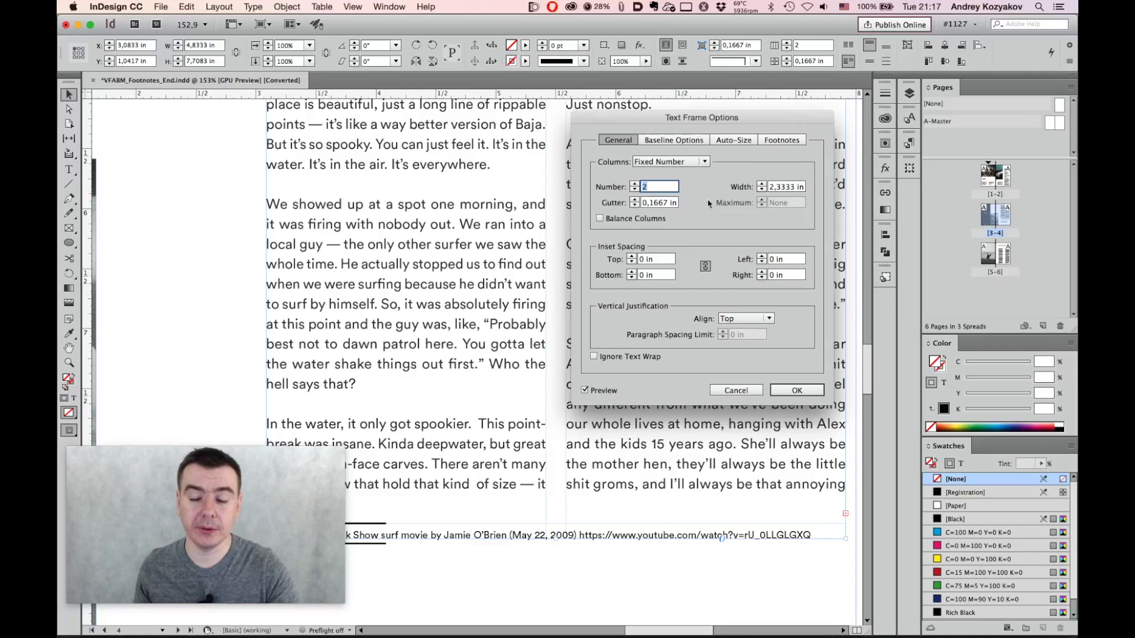
{"action": "left_click", "coordinate": [781, 141]}
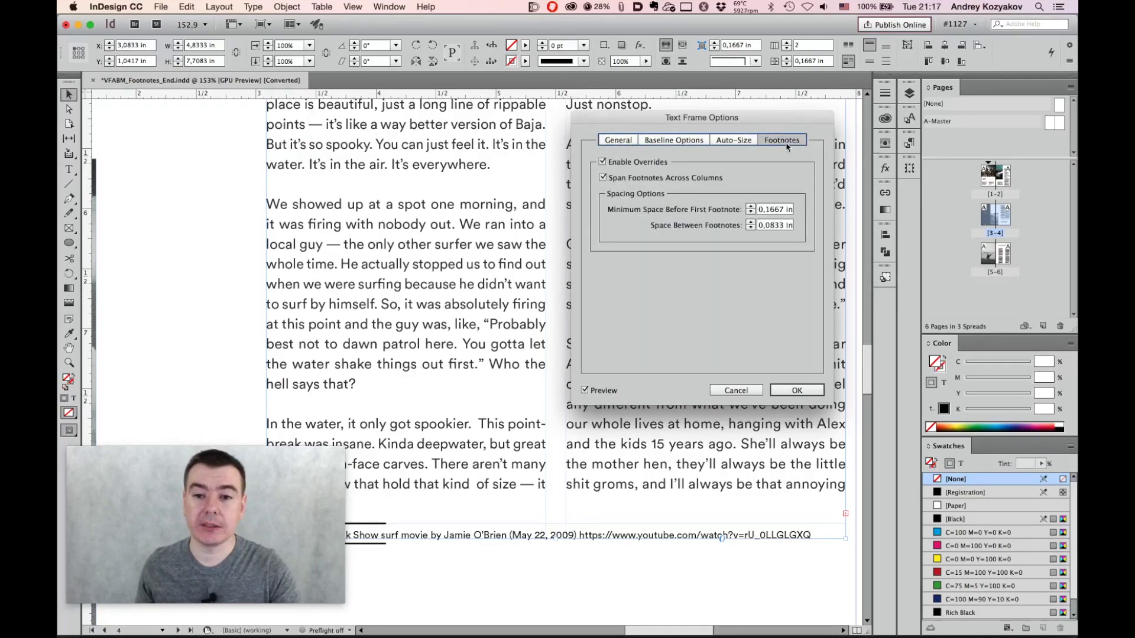
{"action": "left_click", "coordinate": [603, 162]}
{"action": "left_click", "coordinate": [603, 163]}
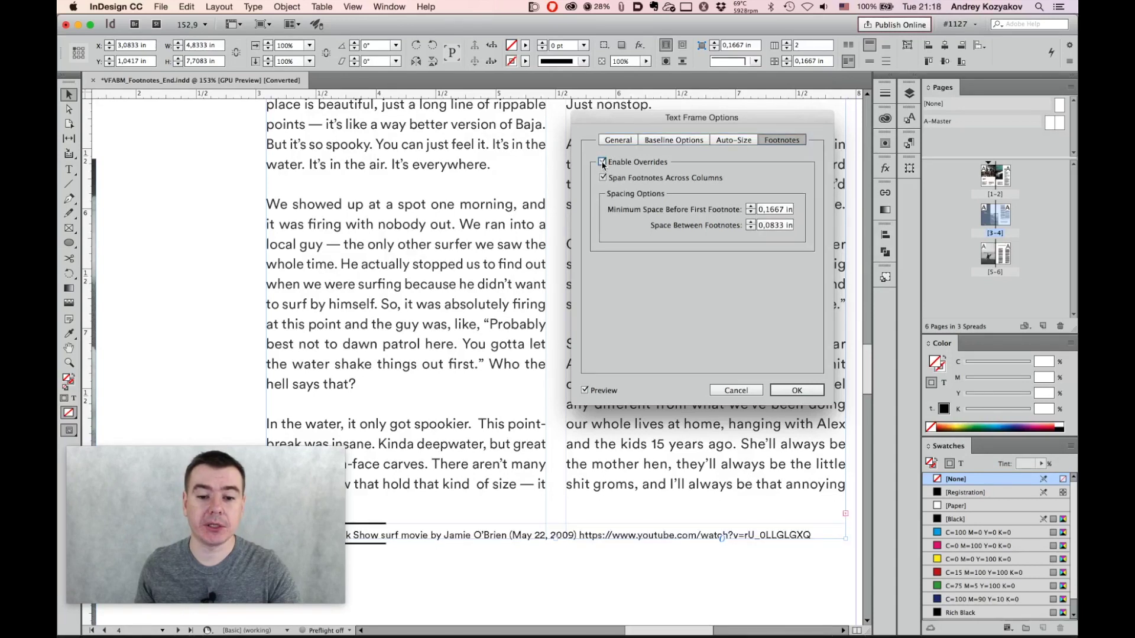
{"action": "left_click", "coordinate": [603, 162]}
{"action": "left_click", "coordinate": [603, 163]}
{"action": "left_click", "coordinate": [603, 163]}
{"action": "left_click", "coordinate": [603, 162]}
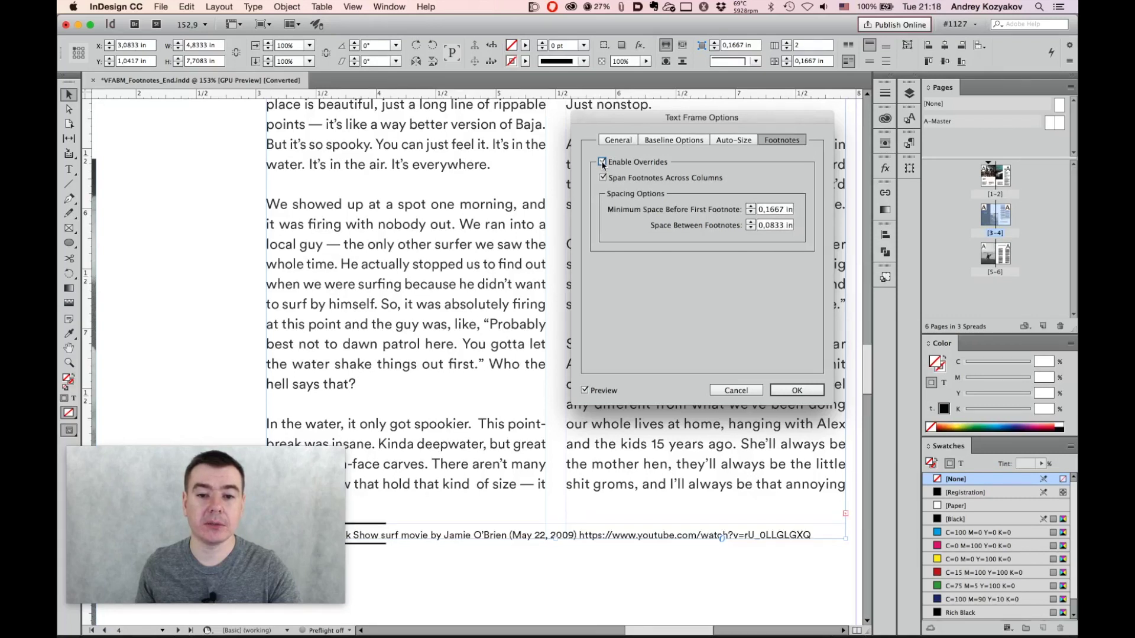
{"action": "left_click", "coordinate": [602, 163]}
{"action": "left_click", "coordinate": [603, 163]}
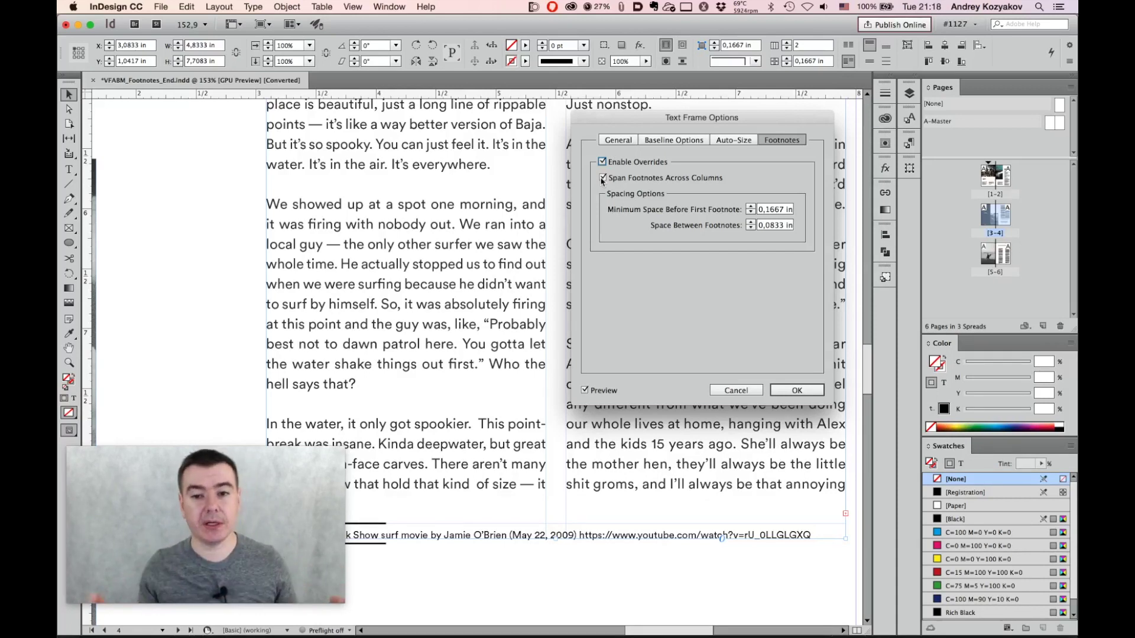
Toggle column spanning in the frame's footnote preview, disable the footnote overrides, and apply the text frame options
{"action": "left_click", "coordinate": [603, 178]}
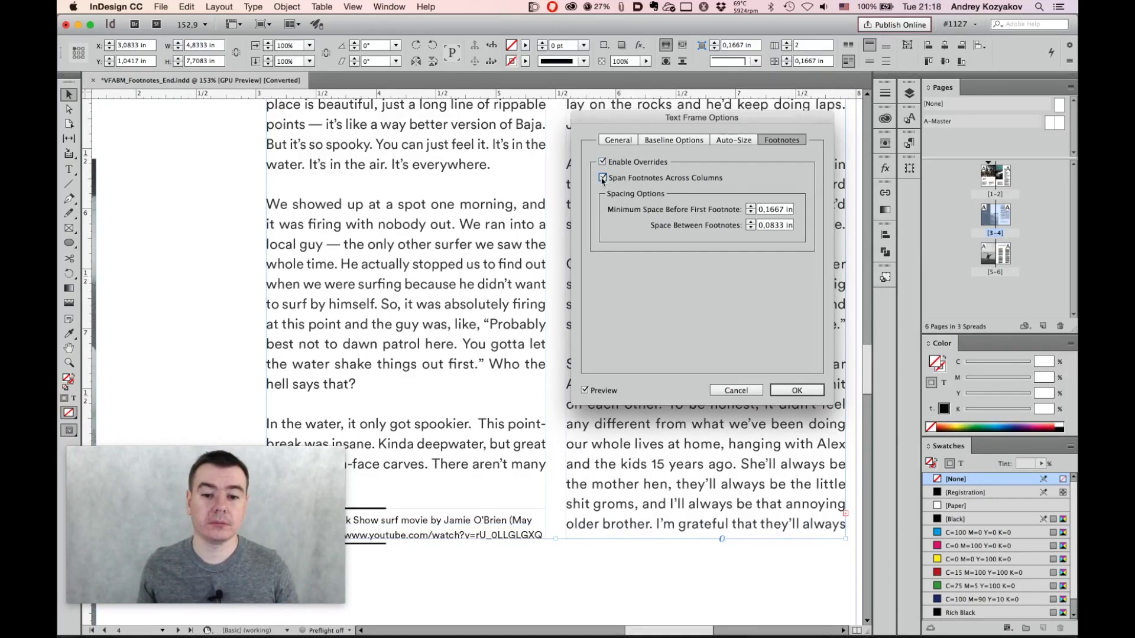
{"action": "left_click", "coordinate": [603, 178]}
{"action": "left_click", "coordinate": [603, 178]}
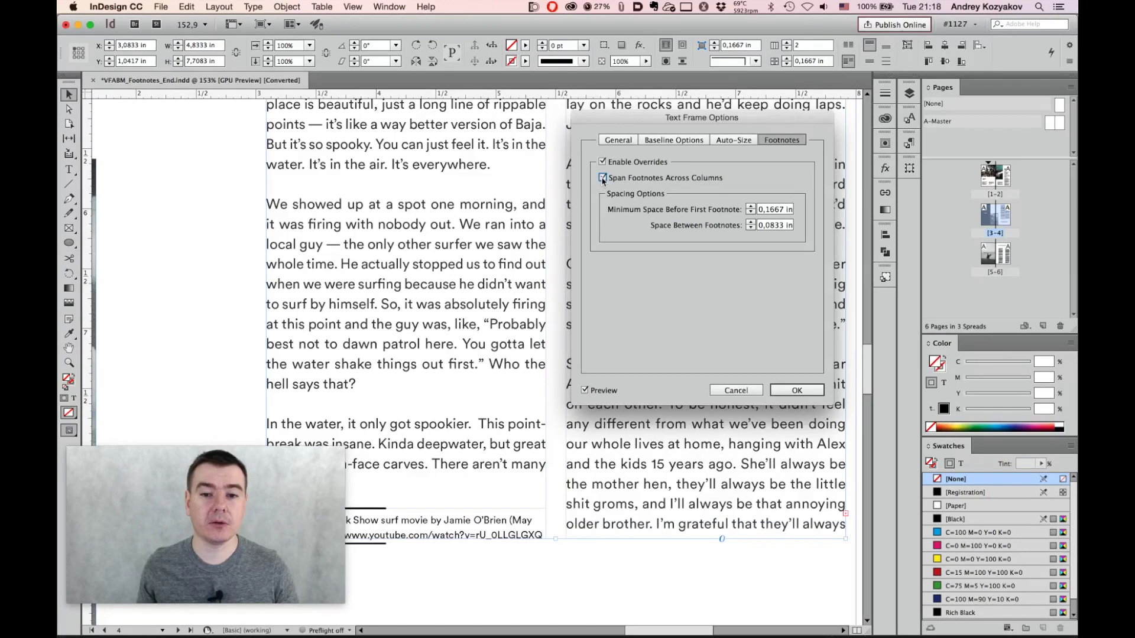
{"action": "left_click", "coordinate": [603, 162]}
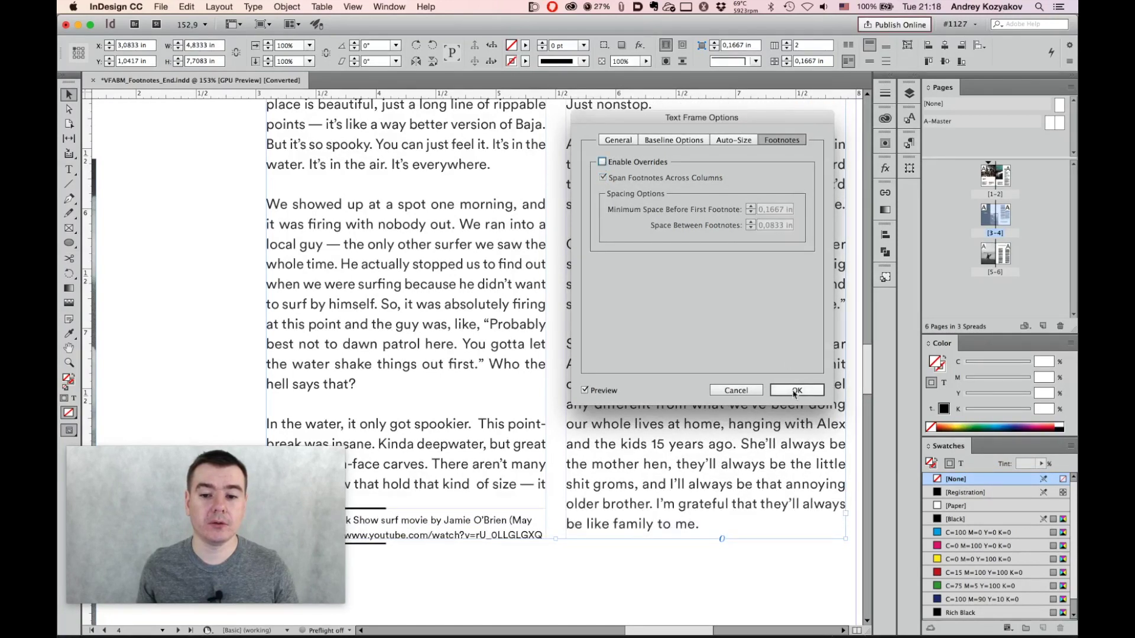
{"action": "left_click", "coordinate": [796, 391]}
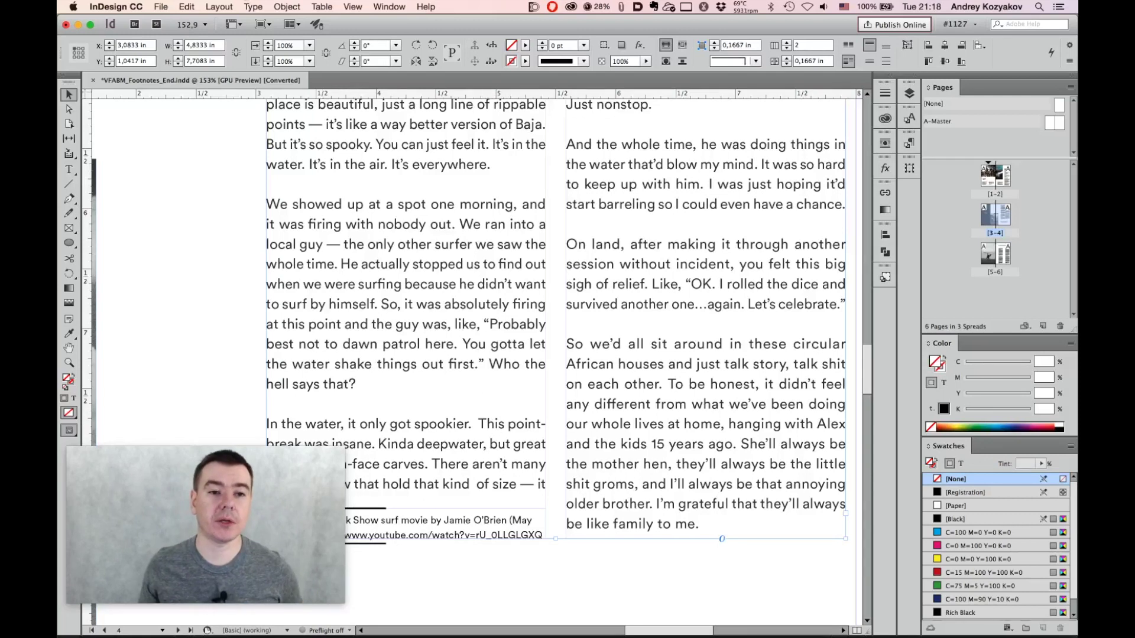
Check the Span Footnotes Across Columns setting in the layout part of the document footnote options
{"action": "left_click", "coordinate": [252, 7]}
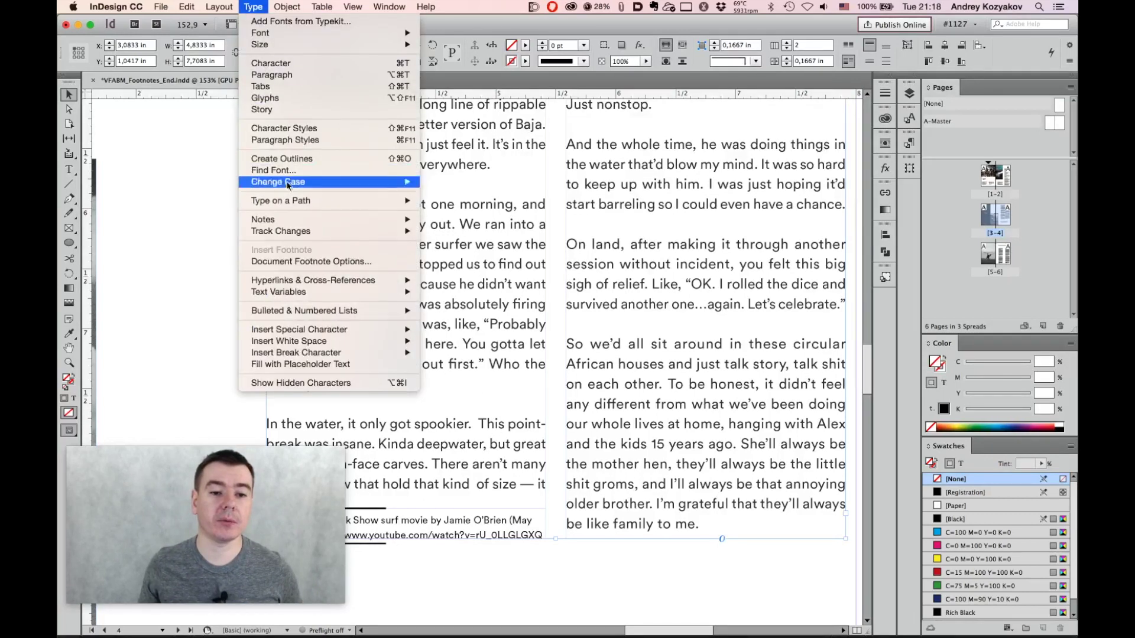
{"action": "left_click", "coordinate": [309, 260]}
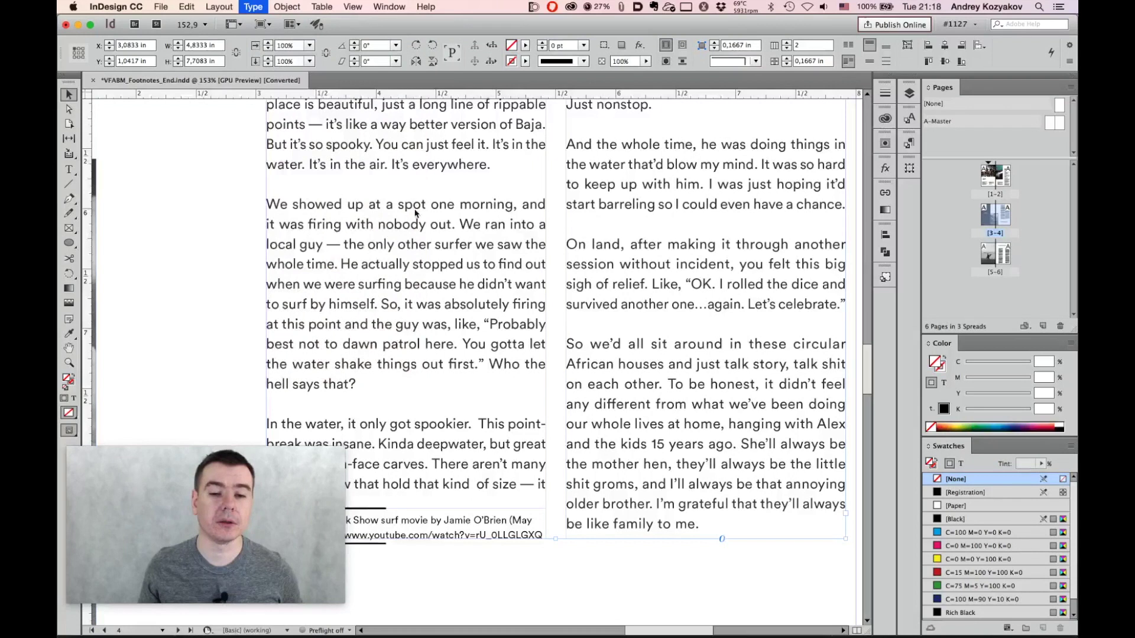
{"action": "left_click", "coordinate": [277, 188]}
{"action": "left_click_drag", "start_coordinate": [325, 159], "coordinate": [408, 113]}
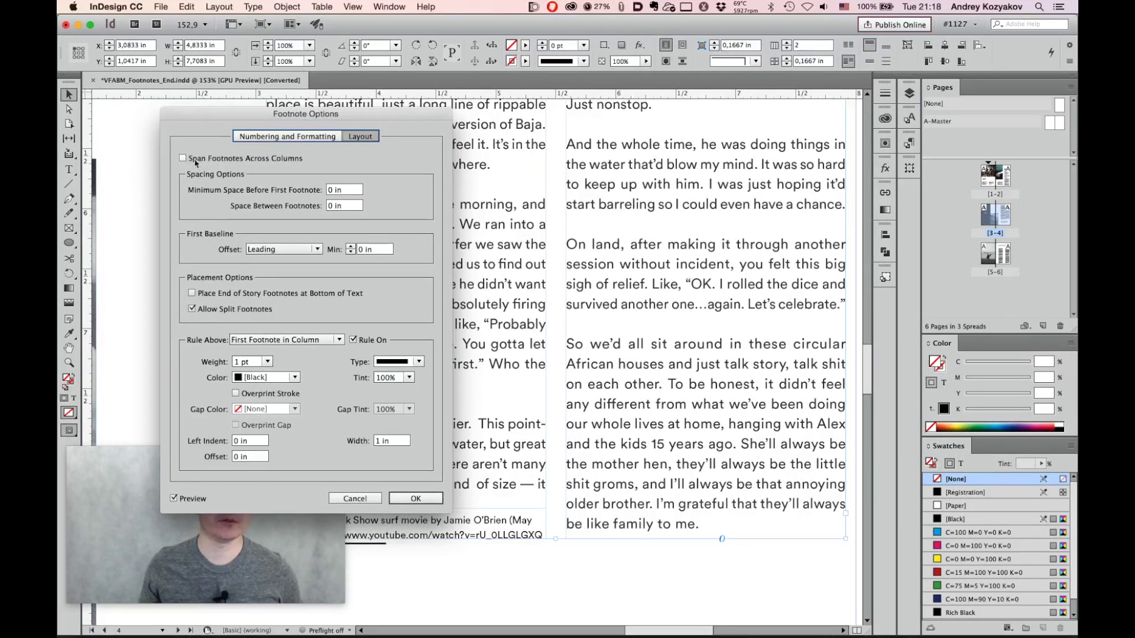
{"action": "left_click_drag", "start_coordinate": [312, 110], "coordinate": [253, 175]}
{"action": "left_click", "coordinate": [358, 559]}
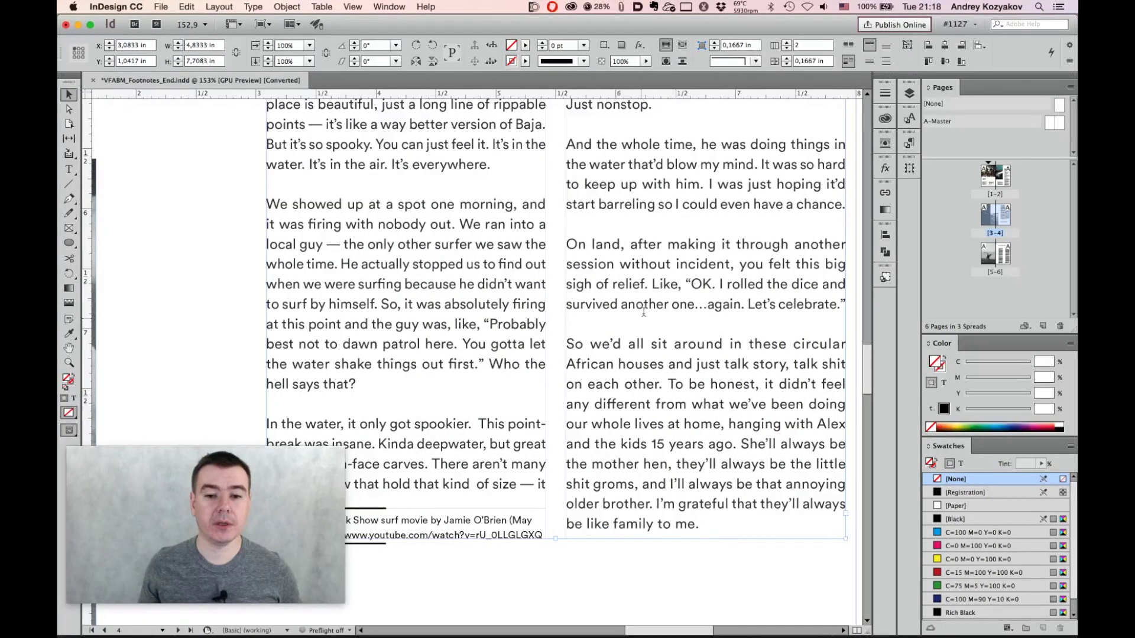
Insert a footnote after "On land" in the second column with the filler text "fhdj hfjshd kfjshdkfj hskdjfskjdf ksjdfh ksjdhf ksjdhfksjdk sjdhfk jsdh"
{"action": "double_click", "coordinate": [621, 241]}
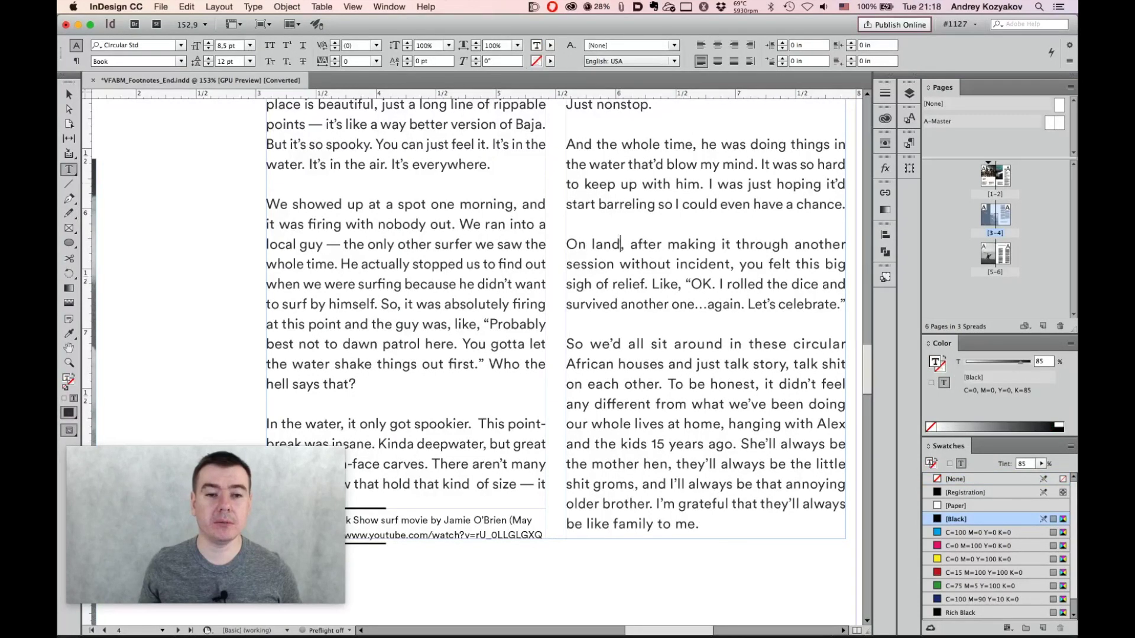
{"action": "left_click", "coordinate": [253, 7]}
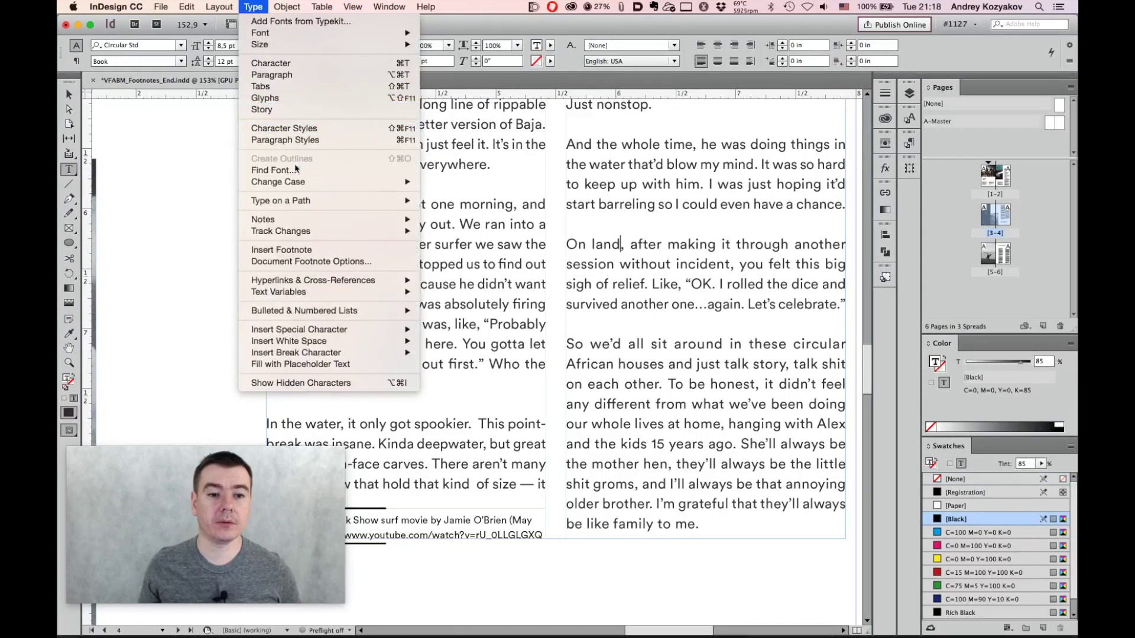
{"action": "left_click", "coordinate": [313, 252]}
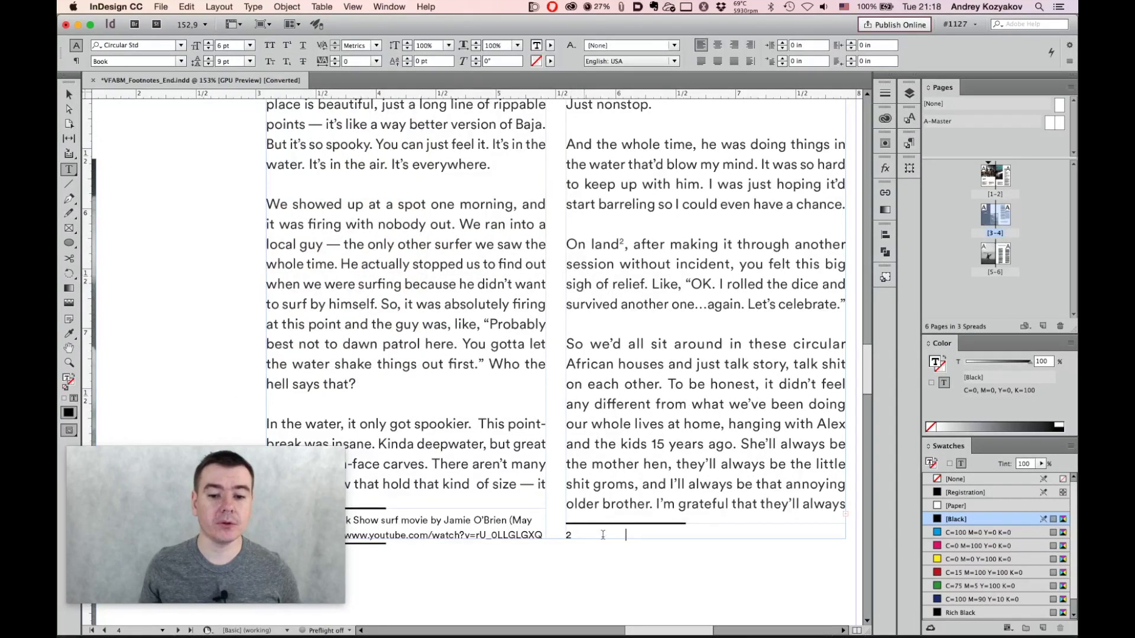
{"action": "type", "text": "fhdj hf"}
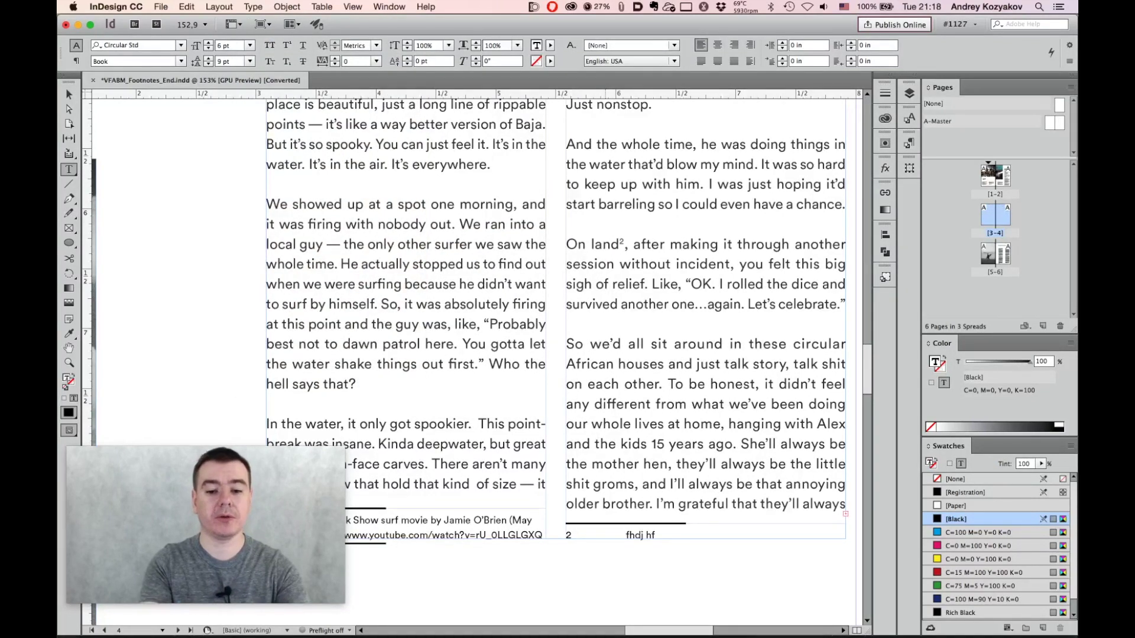
{"action": "type", "text": "jshd kfjshdkfj hskdjfskjdf ksjdfh"}
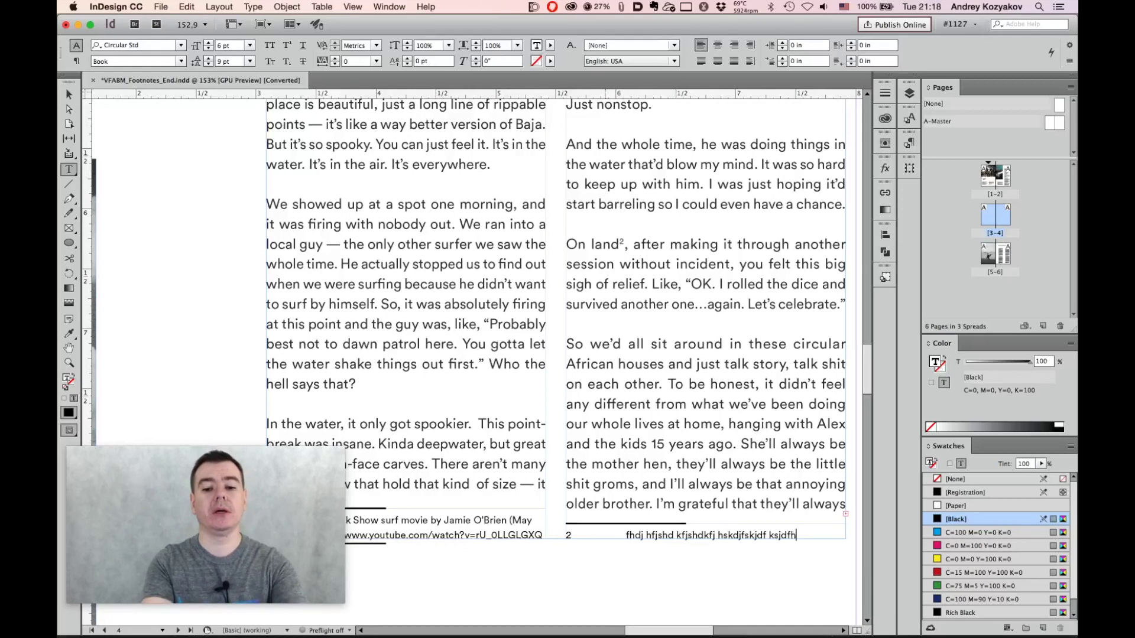
{"action": "type", "text": " ksjdhf ksjdhfksjdk sjdhfk jsdh"}
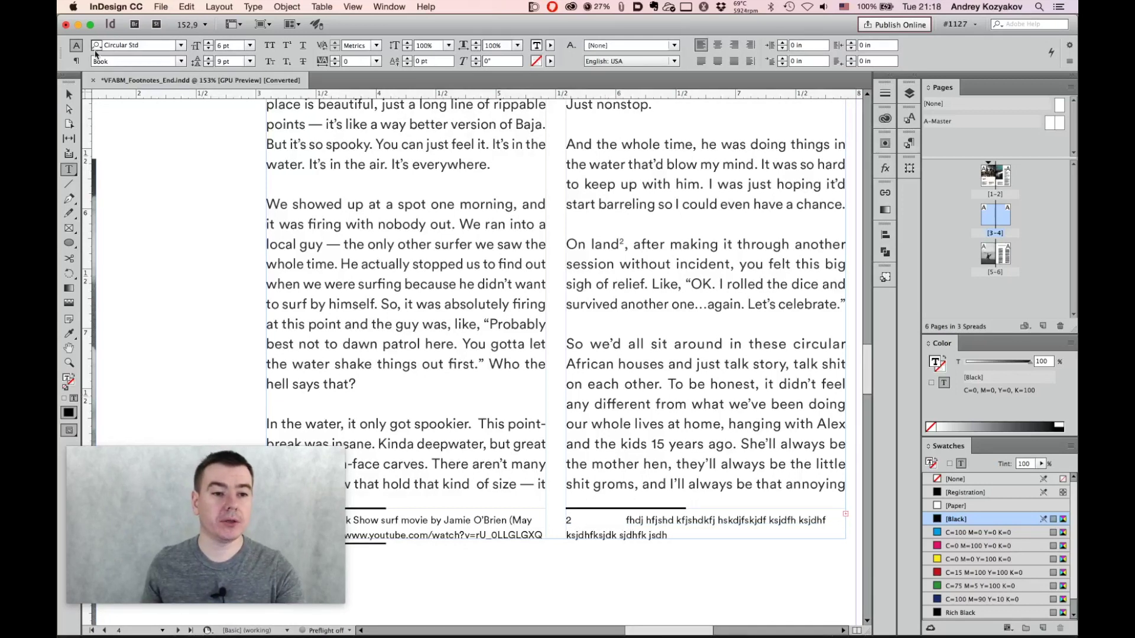
{"action": "left_click", "coordinate": [69, 95]}
{"action": "left_click", "coordinate": [194, 169]}
Turn on Span Footnotes Across Columns in the document footnote options and apply it
{"action": "left_click", "coordinate": [228, 8]}
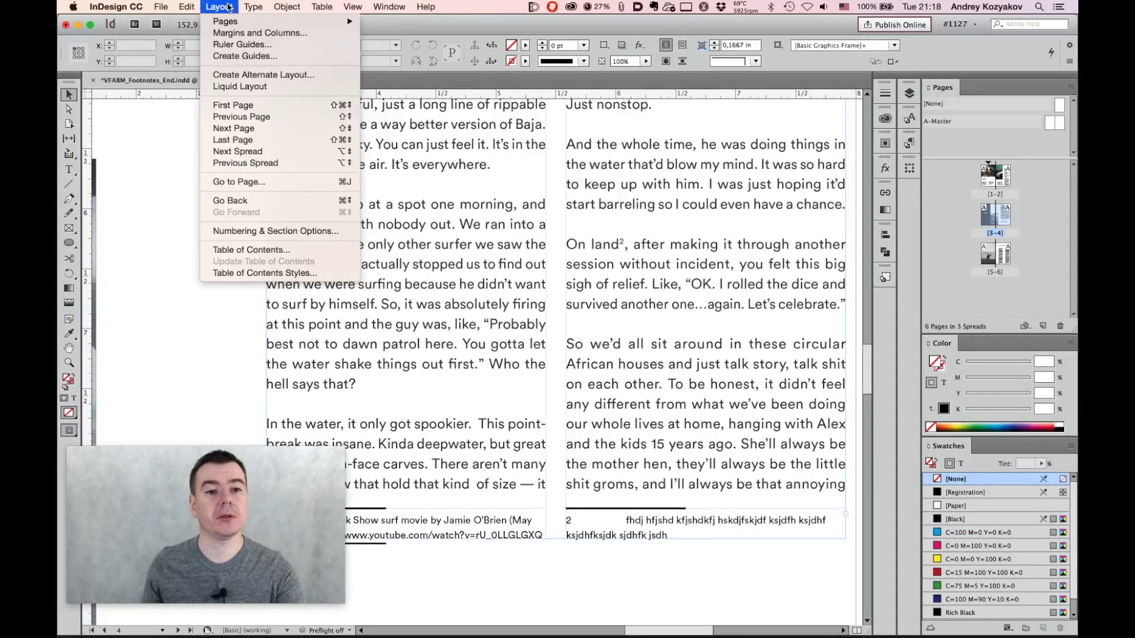
{"action": "mouse_move", "coordinate": [253, 7]}
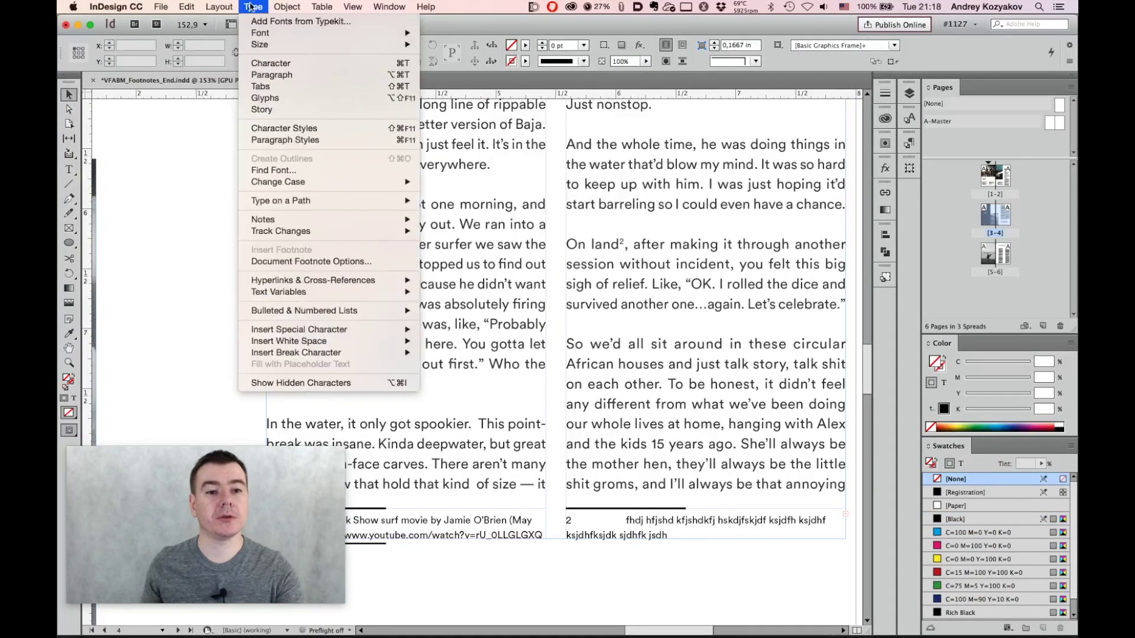
{"action": "left_click", "coordinate": [334, 262]}
{"action": "left_click", "coordinate": [300, 198]}
{"action": "left_click", "coordinate": [145, 222]}
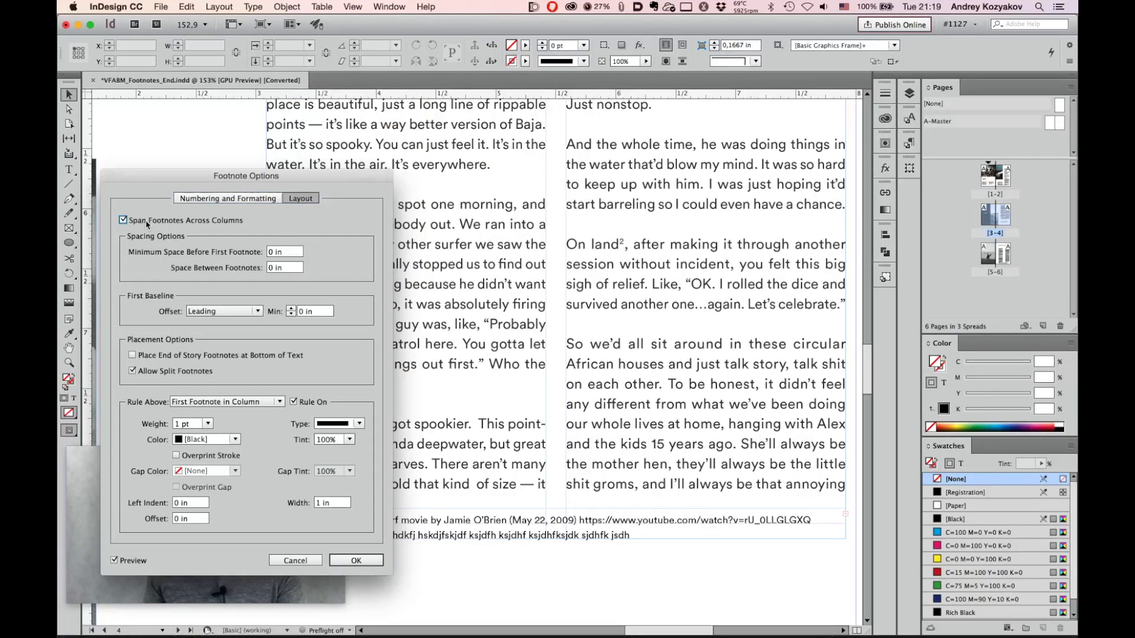
{"action": "left_click", "coordinate": [357, 564]}
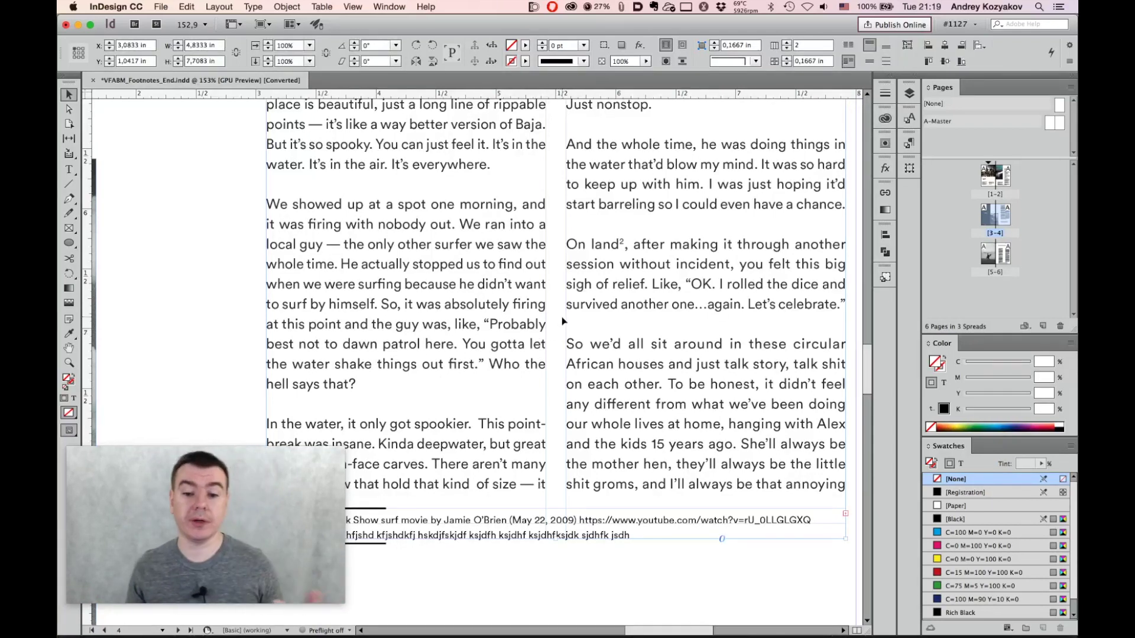
Examine the arrowhead scale and alignment settings in the stroke options for the two-column text frame
{"action": "left_click", "coordinate": [648, 402]}
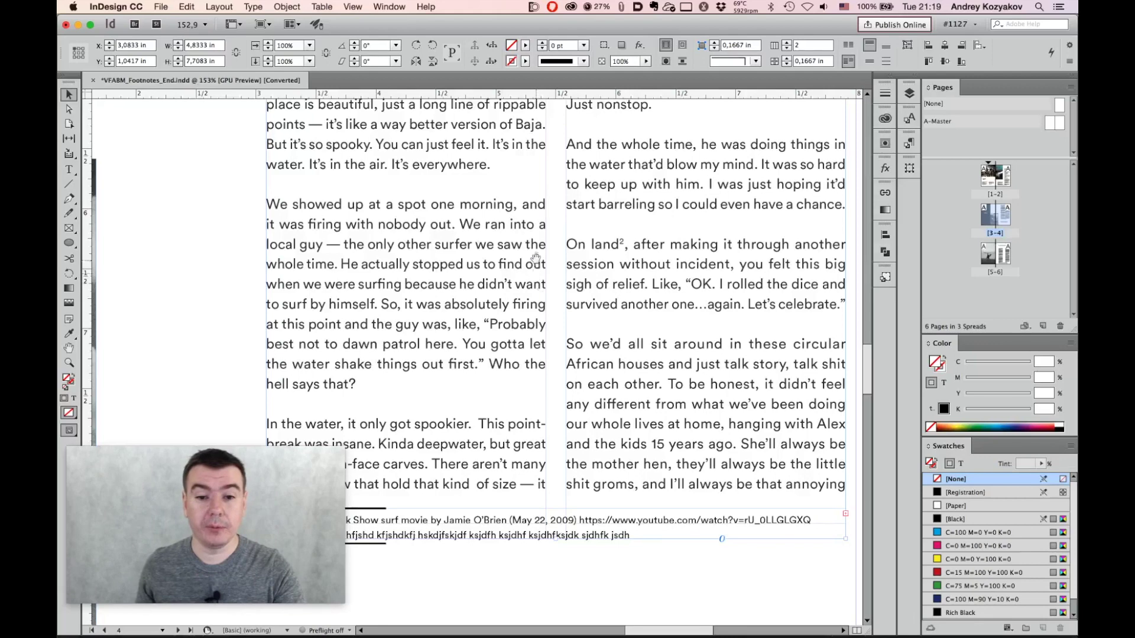
{"action": "scroll", "coordinate": [648, 403], "scroll_direction": "up", "scroll_amount": 10}
{"action": "scroll", "coordinate": [453, 471], "scroll_direction": "up", "scroll_amount": 15}
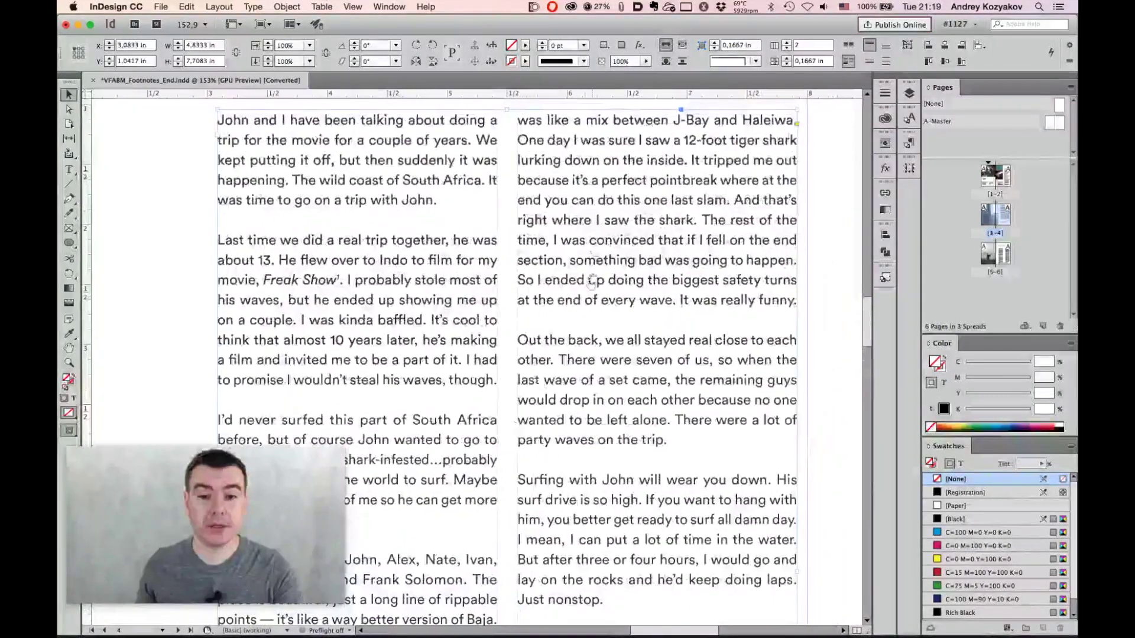
{"action": "scroll", "coordinate": [453, 471], "scroll_direction": "right", "scroll_amount": 5}
{"action": "scroll", "coordinate": [456, 421], "scroll_direction": "down", "scroll_amount": 3}
{"action": "scroll", "coordinate": [456, 422], "scroll_direction": "left", "scroll_amount": 5}
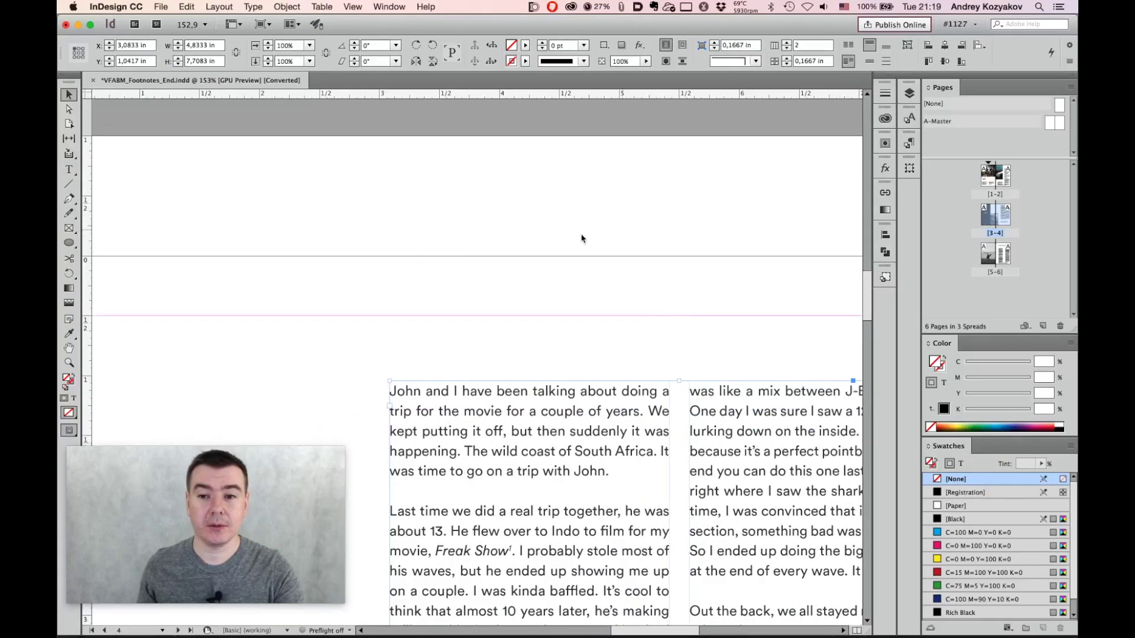
{"action": "left_click", "coordinate": [885, 93]}
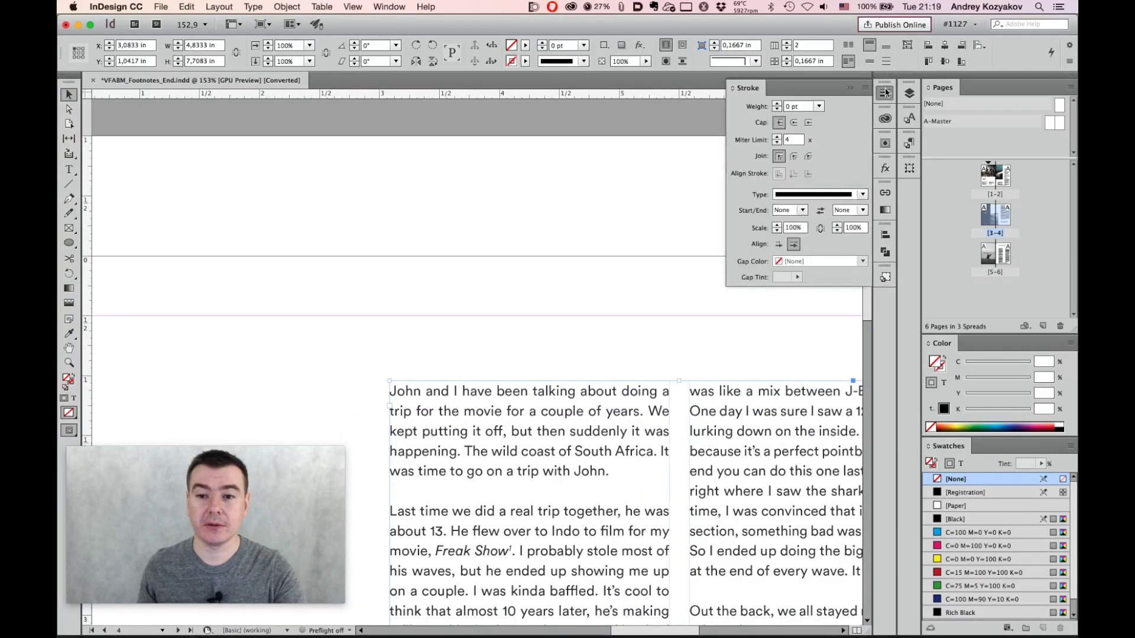
{"action": "left_click", "coordinate": [795, 245]}
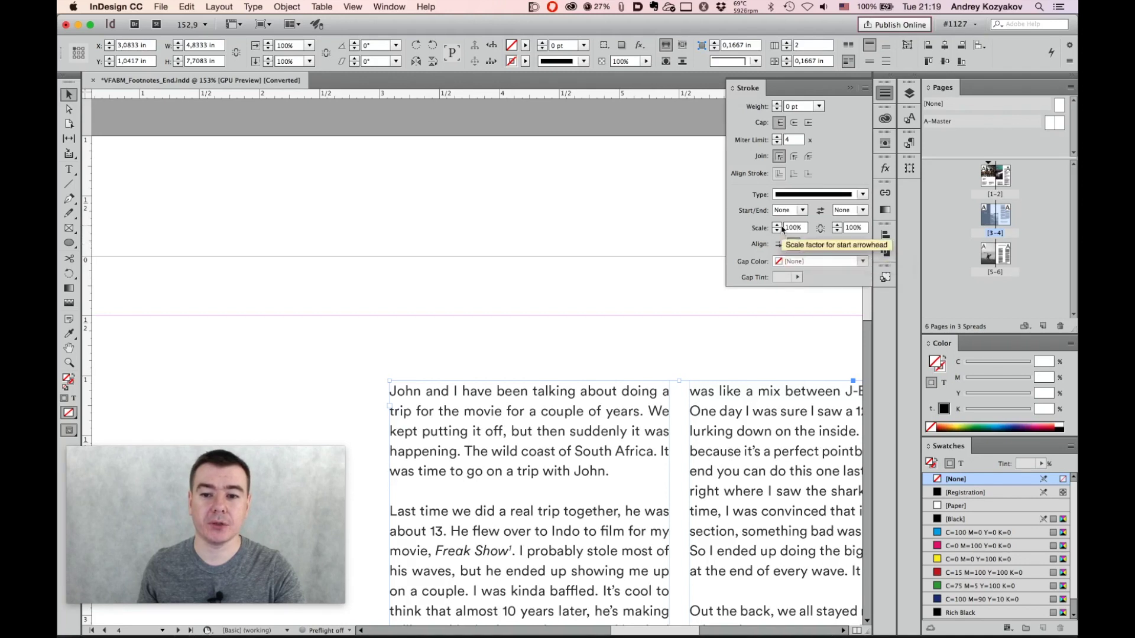
{"action": "left_click", "coordinate": [886, 93]}
Select the "Out There" text frame on the black page and view the OpenType options offered for it
{"action": "mouse_move", "coordinate": [737, 223]}
{"action": "left_mouse_down"}
{"action": "mouse_move", "coordinate": [679, 304]}
{"action": "mouse_move", "coordinate": [537, 330]}
{"action": "mouse_move", "coordinate": [622, 241]}
{"action": "left_mouse_up"}
{"action": "key", "text": "super+minus"}
{"action": "key", "text": "super+minus"}
{"action": "key", "text": "super+minus"}
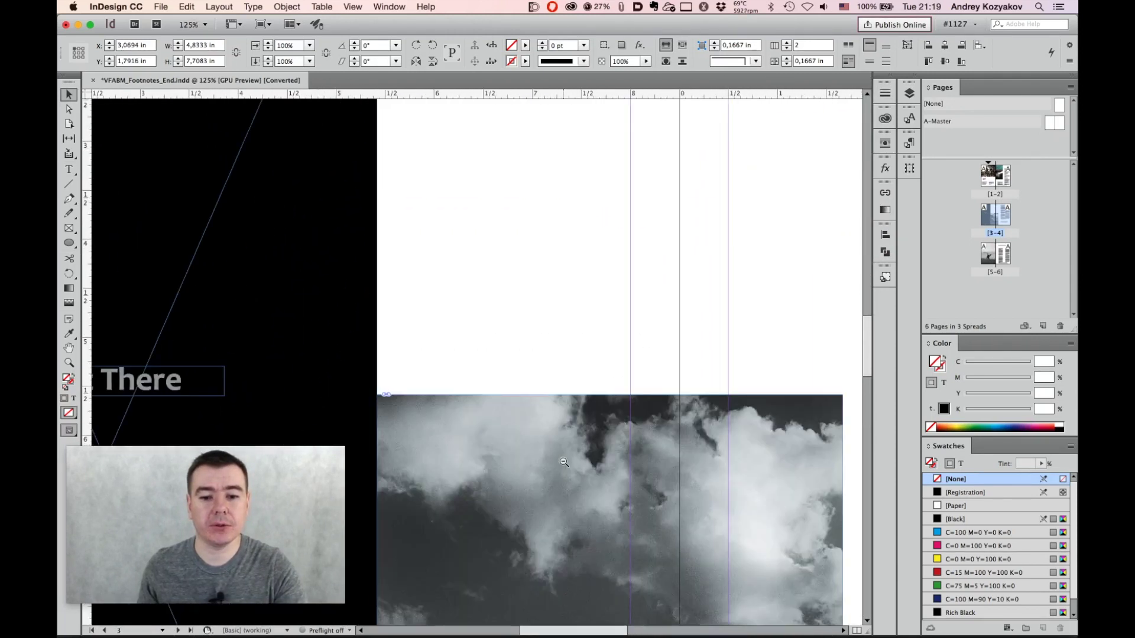
{"action": "left_click_drag", "start_coordinate": [423, 256], "coordinate": [732, 256]}
{"action": "left_click", "coordinate": [472, 298]}
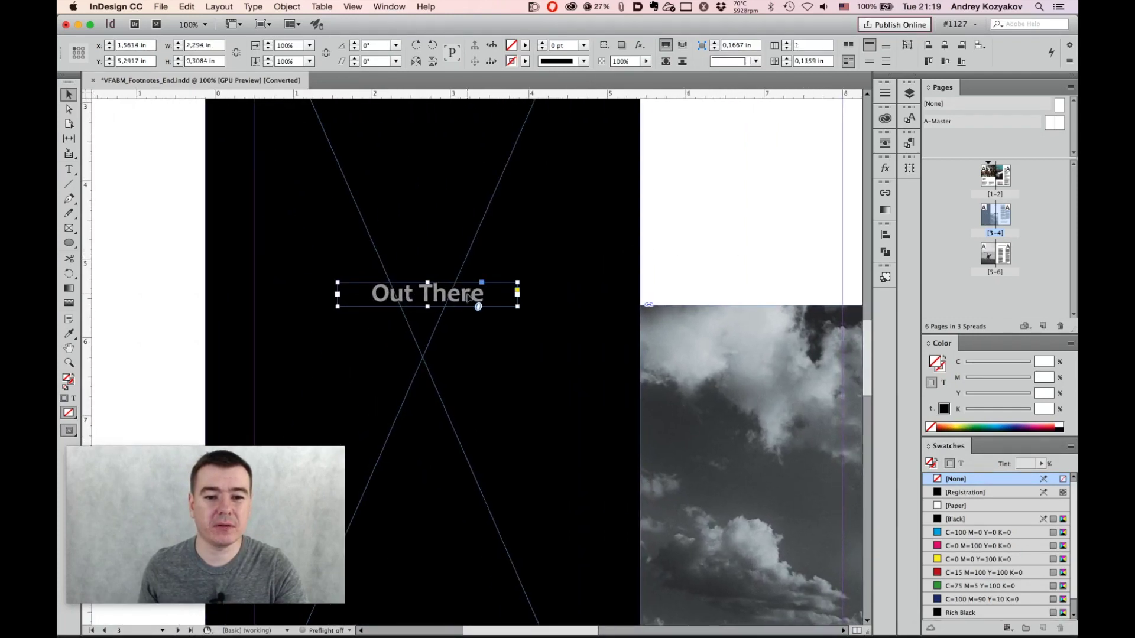
{"action": "left_click", "coordinate": [479, 306]}
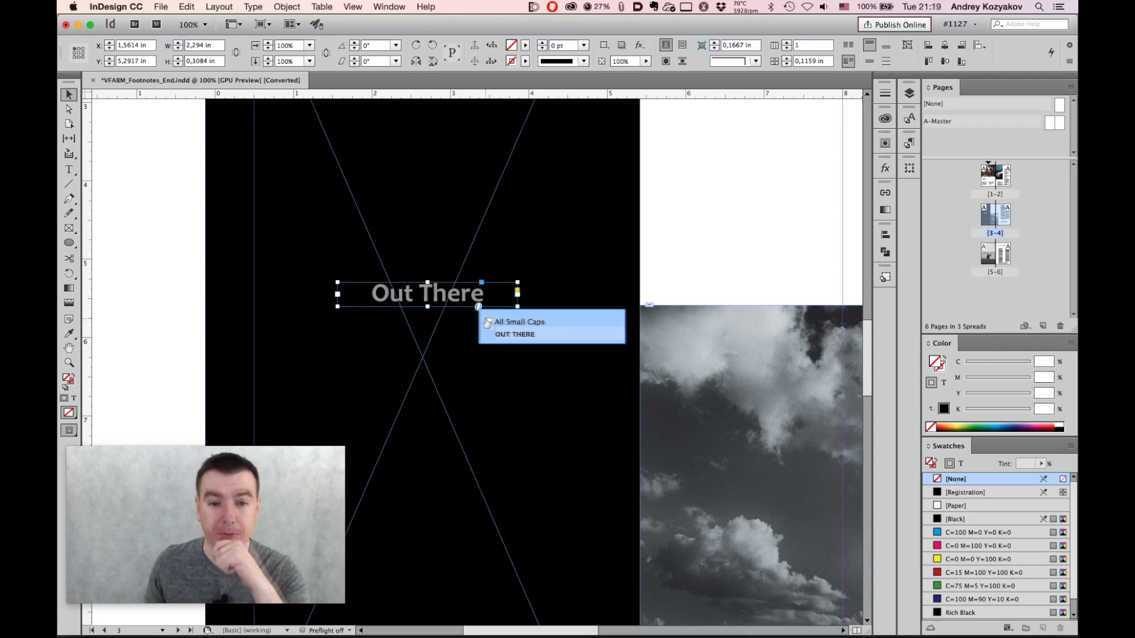
{"action": "left_click", "coordinate": [710, 256]}
{"action": "left_click", "coordinate": [496, 298]}
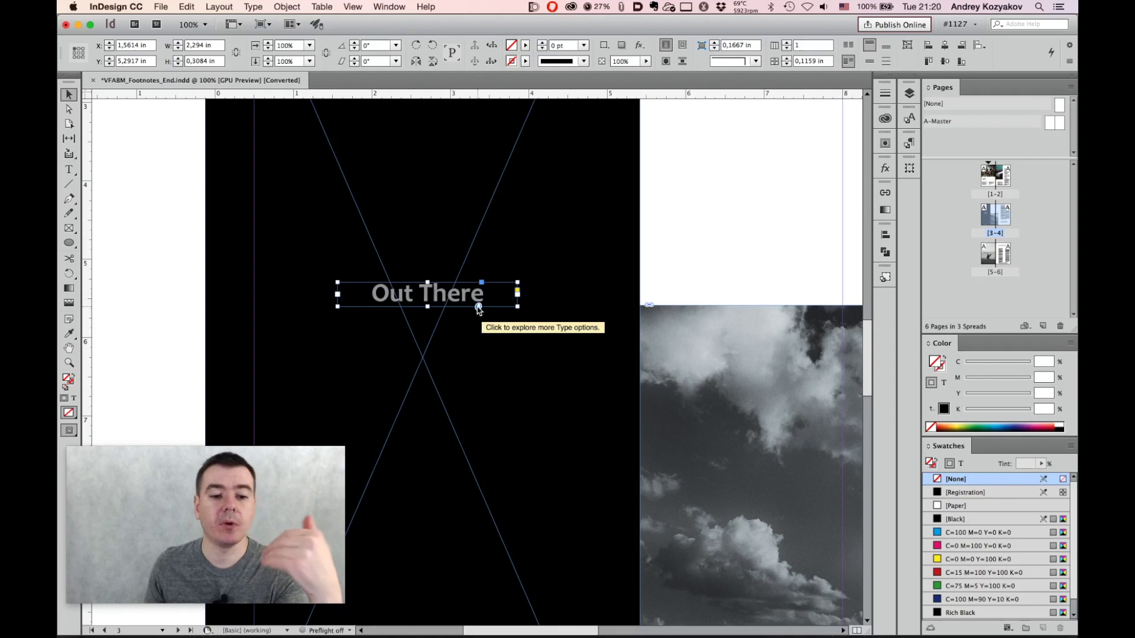
Apply the OpenType All Small Caps option to the "Out There" text, toggling it off and on to compare
{"action": "left_click", "coordinate": [478, 308]}
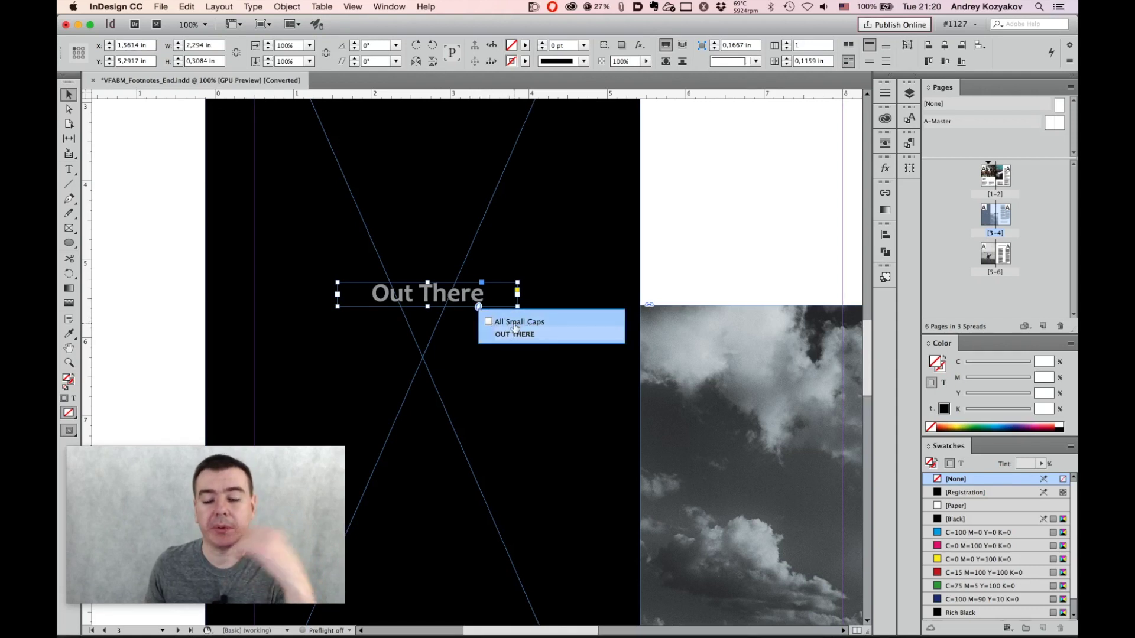
{"action": "left_click", "coordinate": [548, 335]}
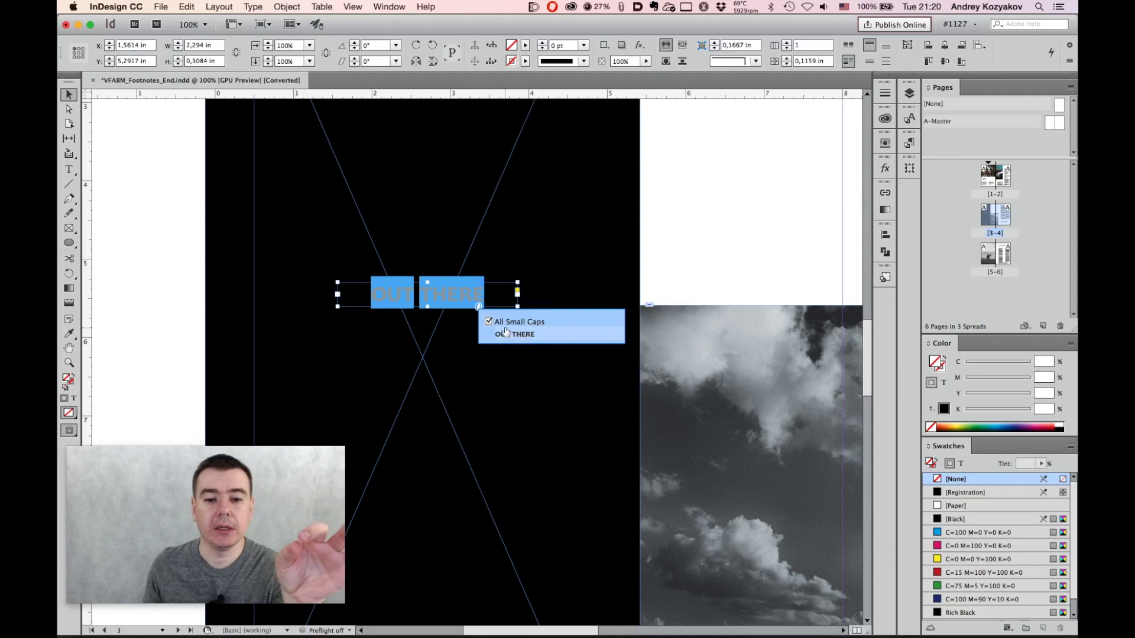
{"action": "left_click", "coordinate": [489, 322]}
{"action": "left_click", "coordinate": [488, 323]}
{"action": "left_click", "coordinate": [489, 323]}
{"action": "left_click", "coordinate": [489, 322]}
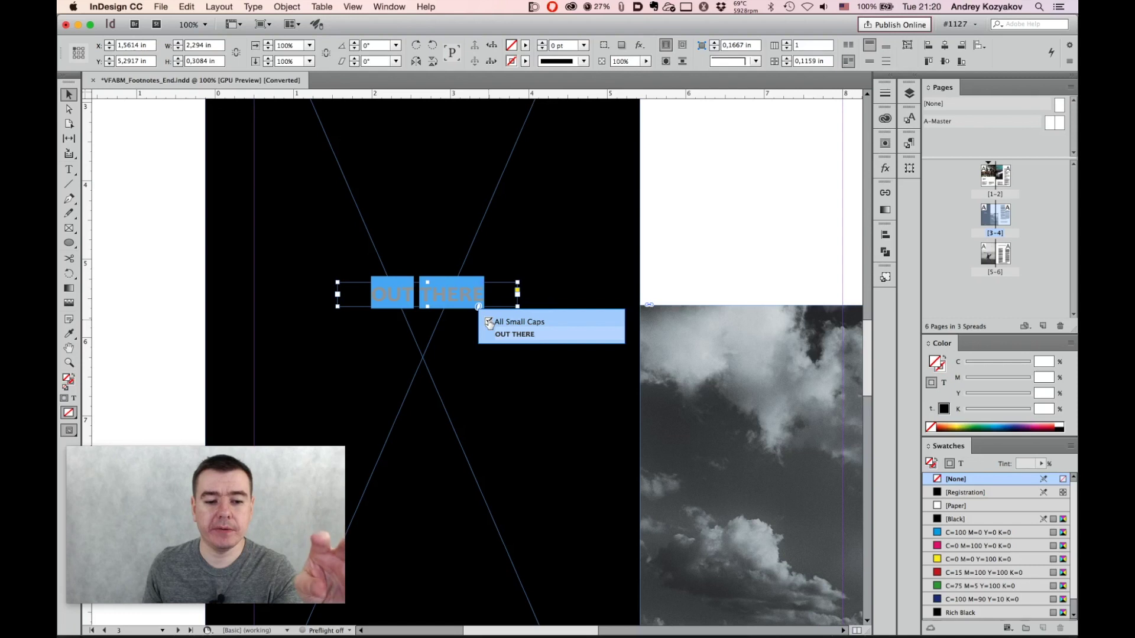
{"action": "left_click", "coordinate": [489, 322]}
{"action": "left_click", "coordinate": [489, 322]}
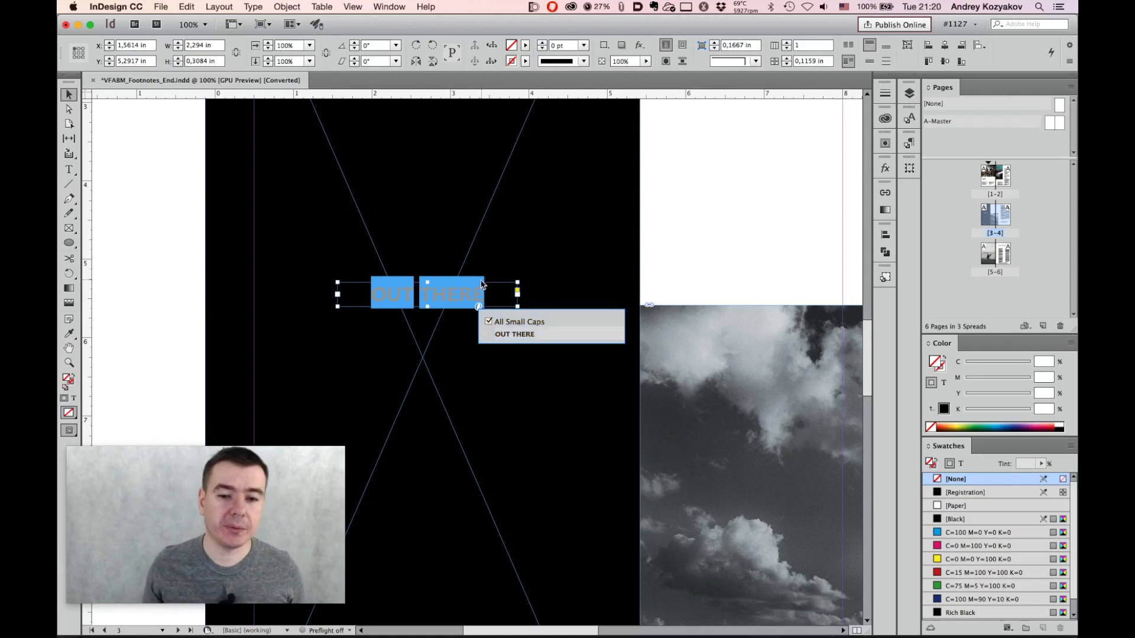
Turn off the OpenType All Small Caps option for the "Out There" text and deselect its frame
{"action": "left_click", "coordinate": [596, 244]}
{"action": "left_click", "coordinate": [481, 302]}
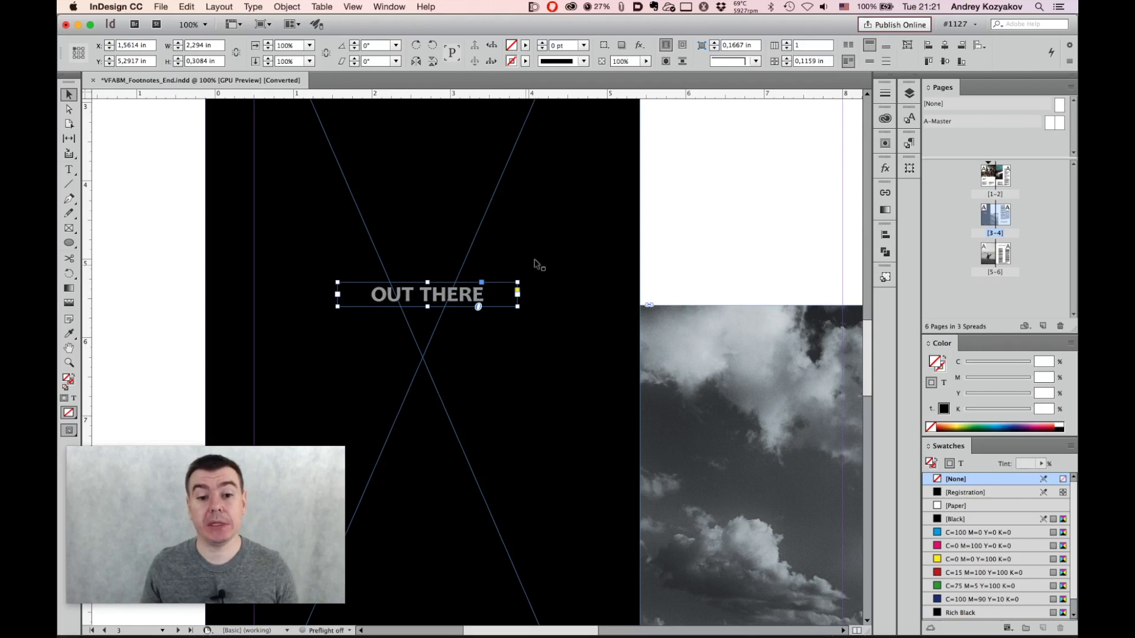
{"action": "left_click", "coordinate": [478, 307]}
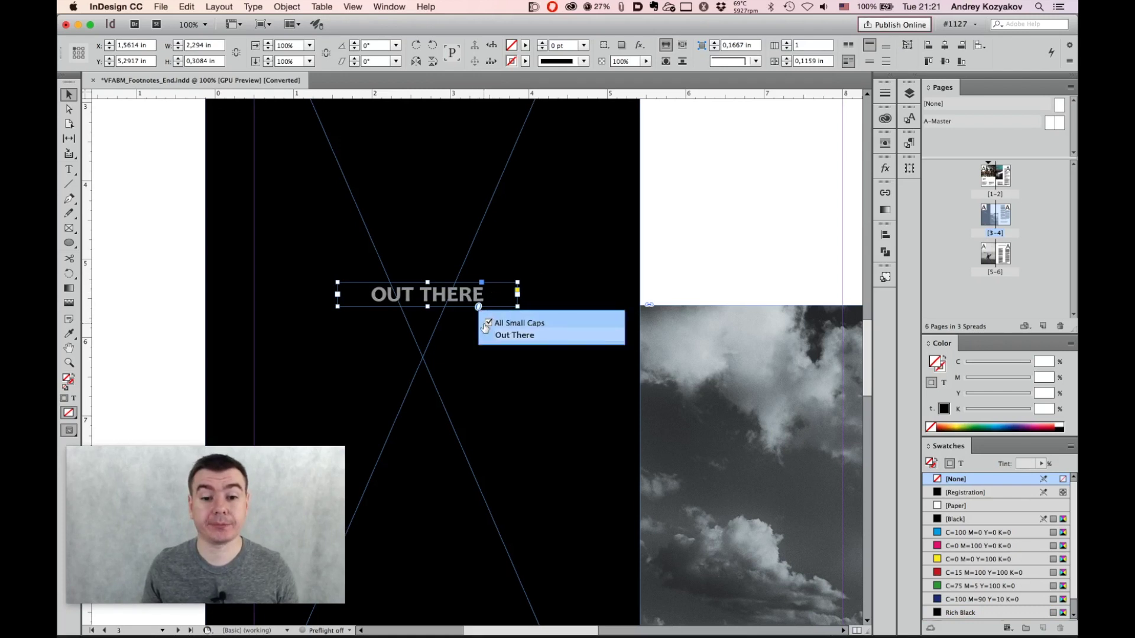
{"action": "left_click", "coordinate": [485, 324]}
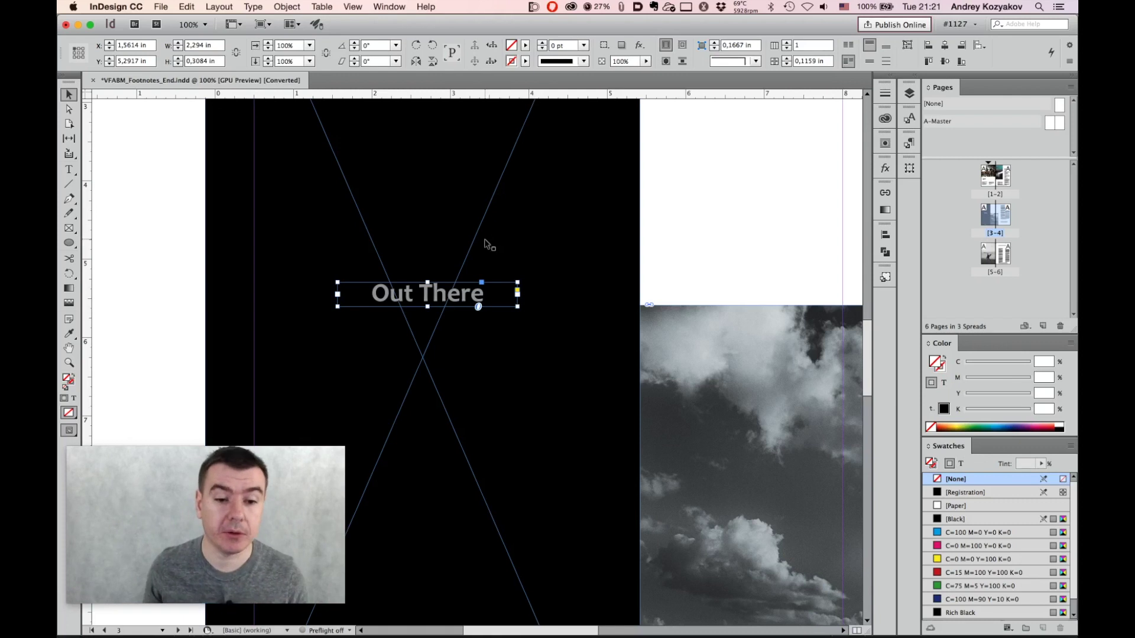
{"action": "left_click", "coordinate": [707, 223]}
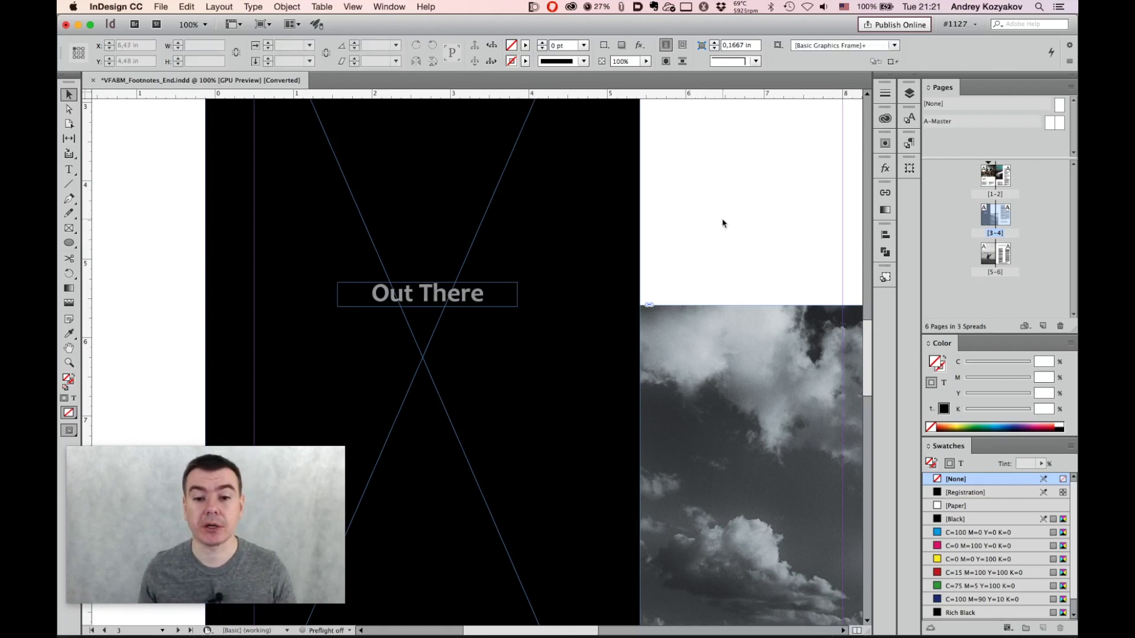
{"action": "scroll", "coordinate": [731, 259], "scroll_direction": "down", "scroll_amount": 5}
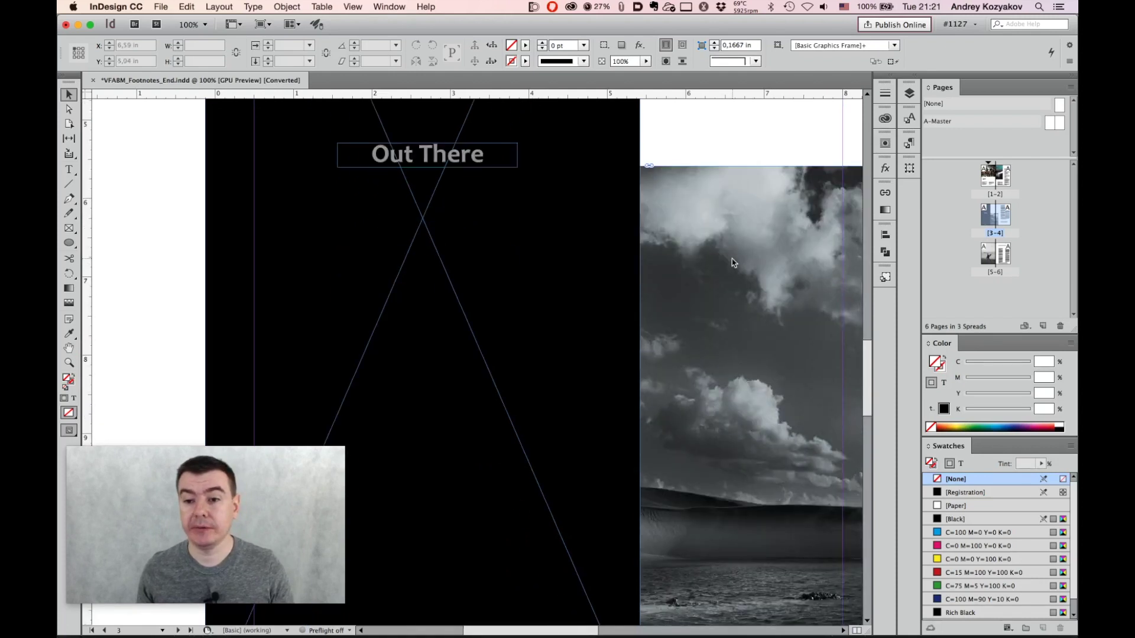
{"action": "scroll", "coordinate": [731, 261], "scroll_direction": "right", "scroll_amount": 2}
{"action": "scroll", "coordinate": [726, 260], "scroll_direction": "up", "scroll_amount": 2}
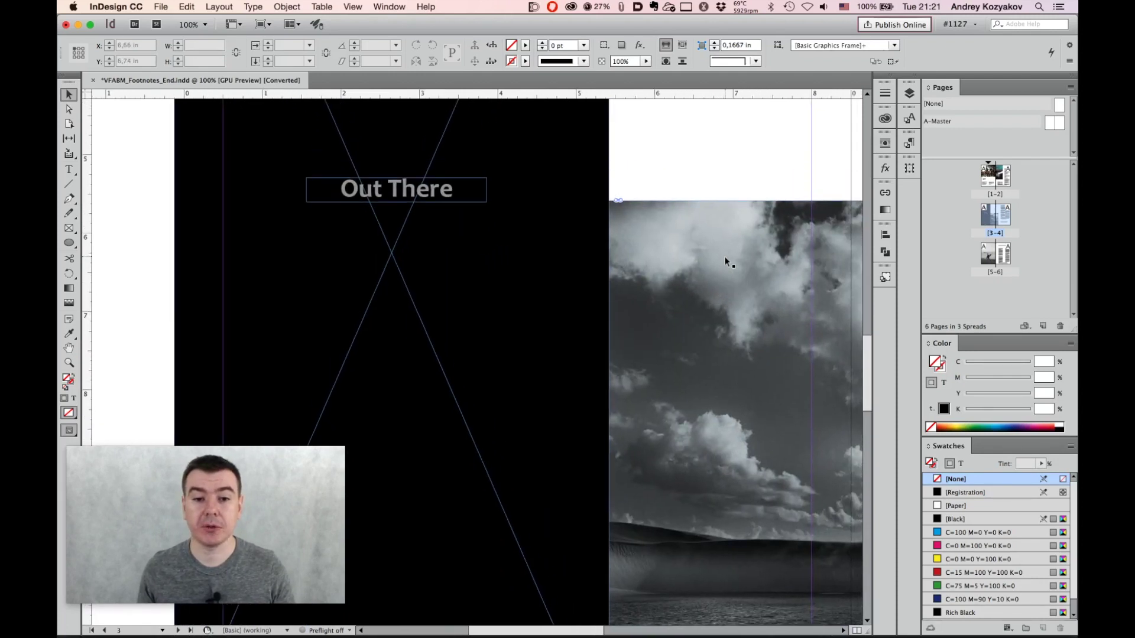
{"action": "scroll", "coordinate": [725, 256], "scroll_direction": "up", "scroll_amount": 5}
{"action": "left_click", "coordinate": [460, 346]}
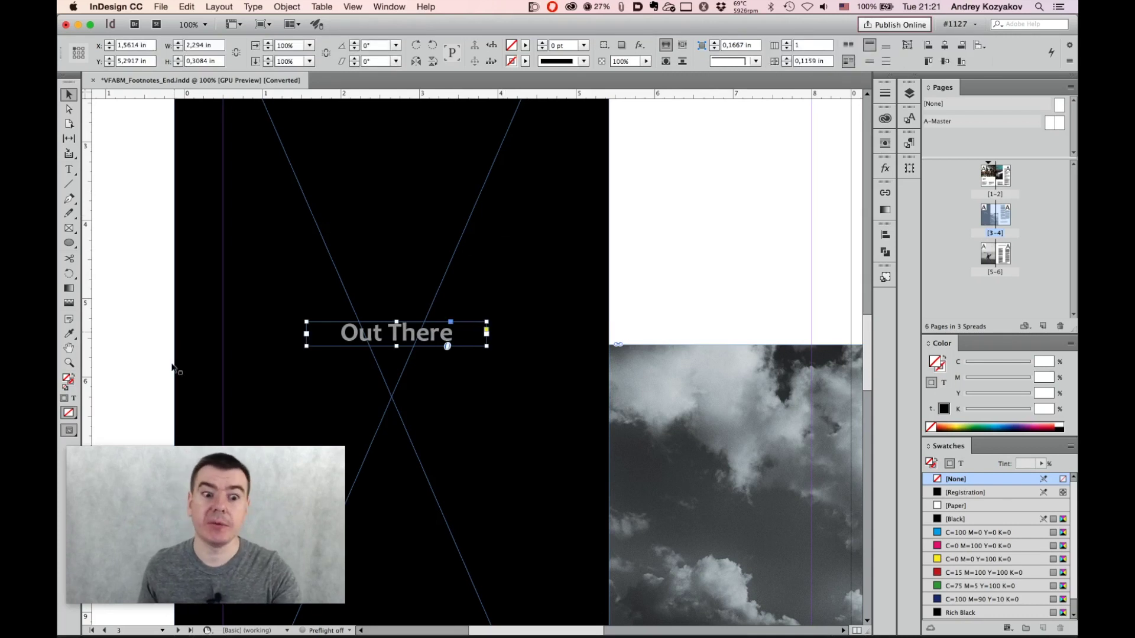
Switch to Keynote and show the InDesign CC 2017 feature slide
{"action": "key", "text": "super+Tab"}
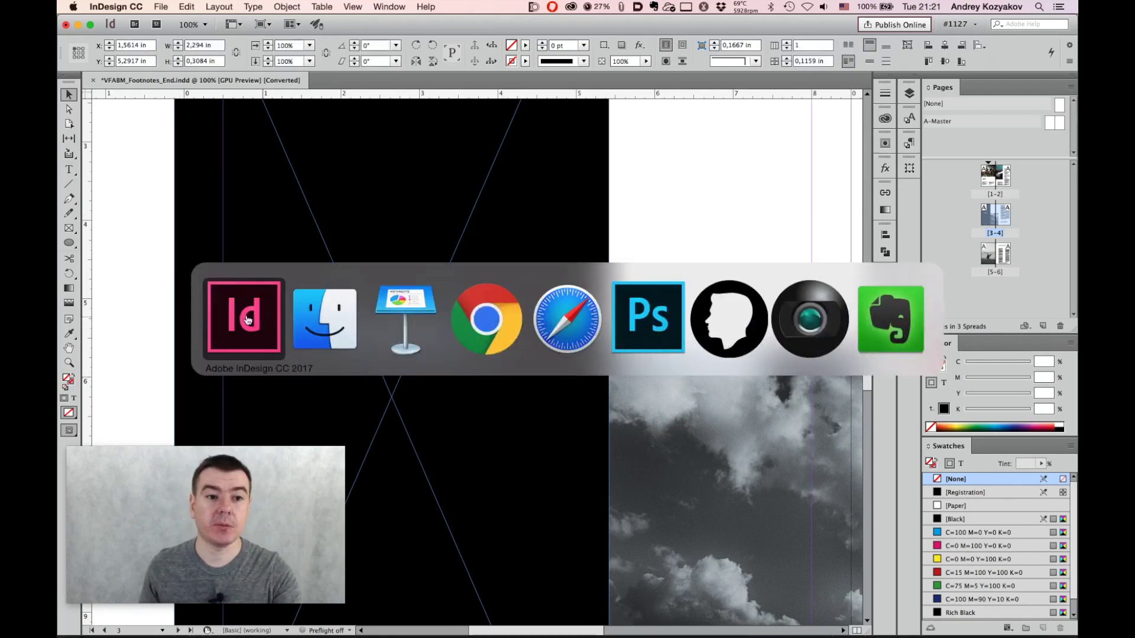
{"action": "left_click", "coordinate": [397, 316]}
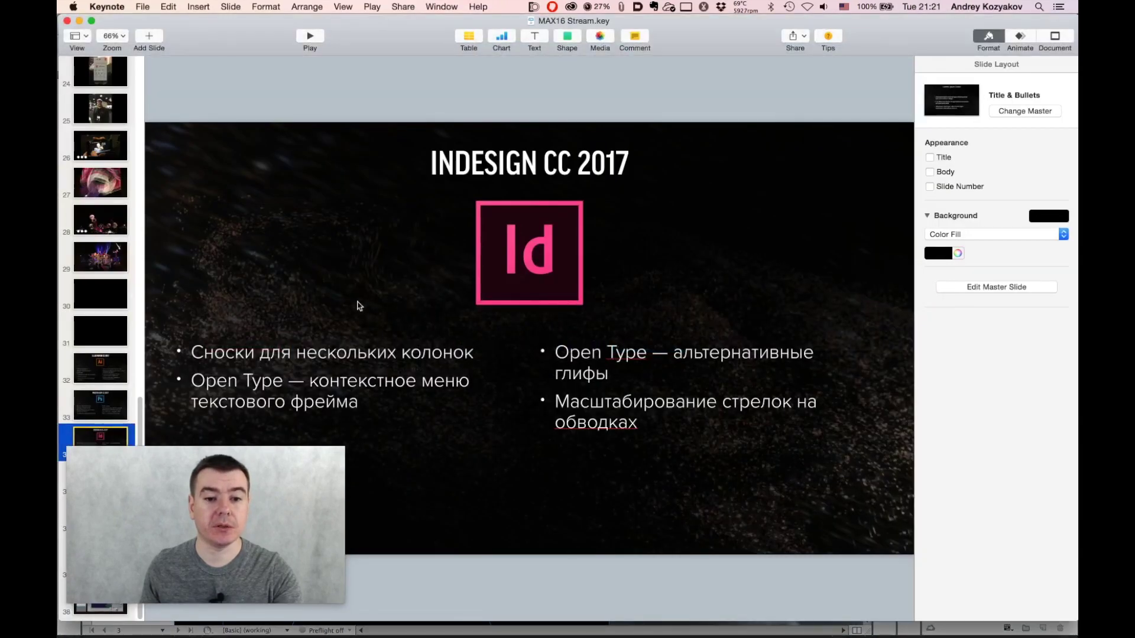
{"action": "left_click", "coordinate": [143, 467]}
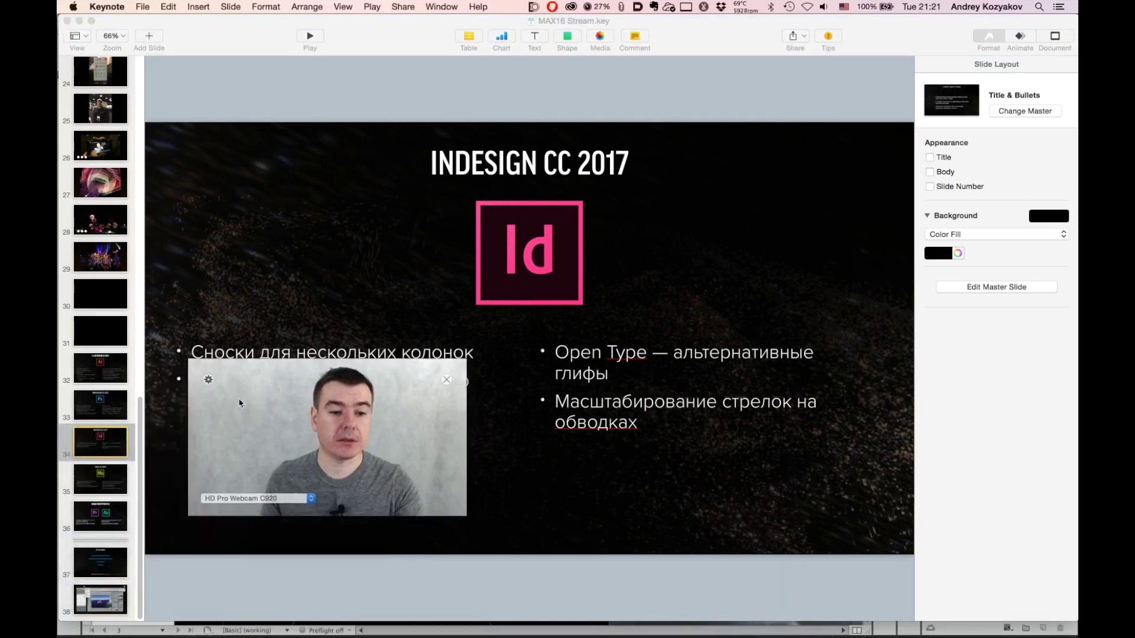
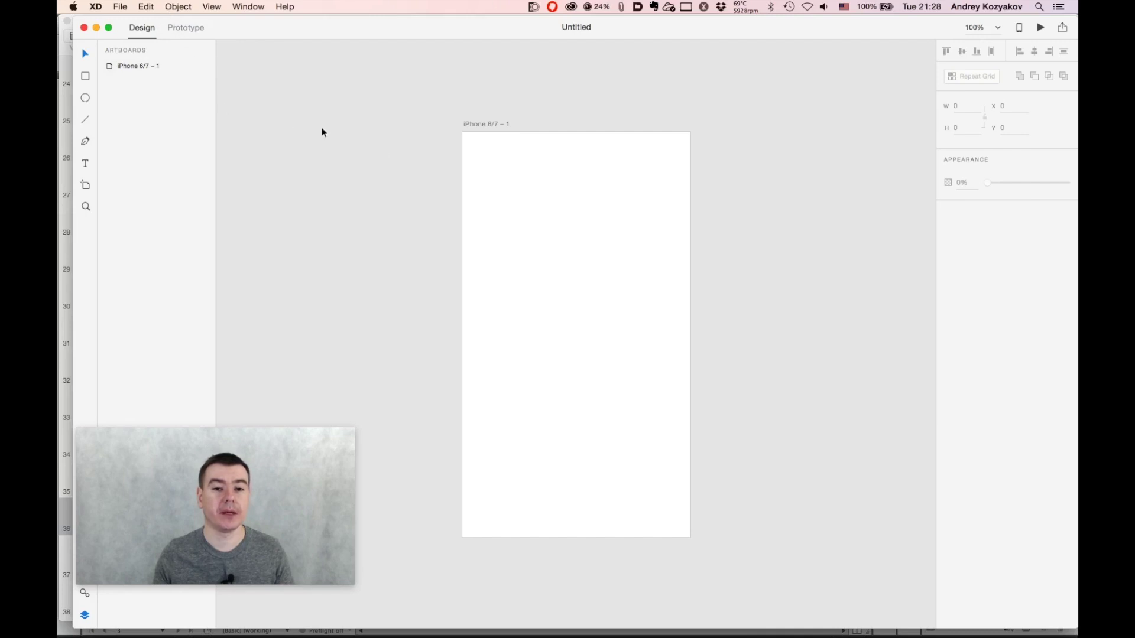
In Adobe XD, select the iPhone 6/7 – 1 artboard, review its available commands, and close the untitled document
{"action": "left_click", "coordinate": [495, 188]}
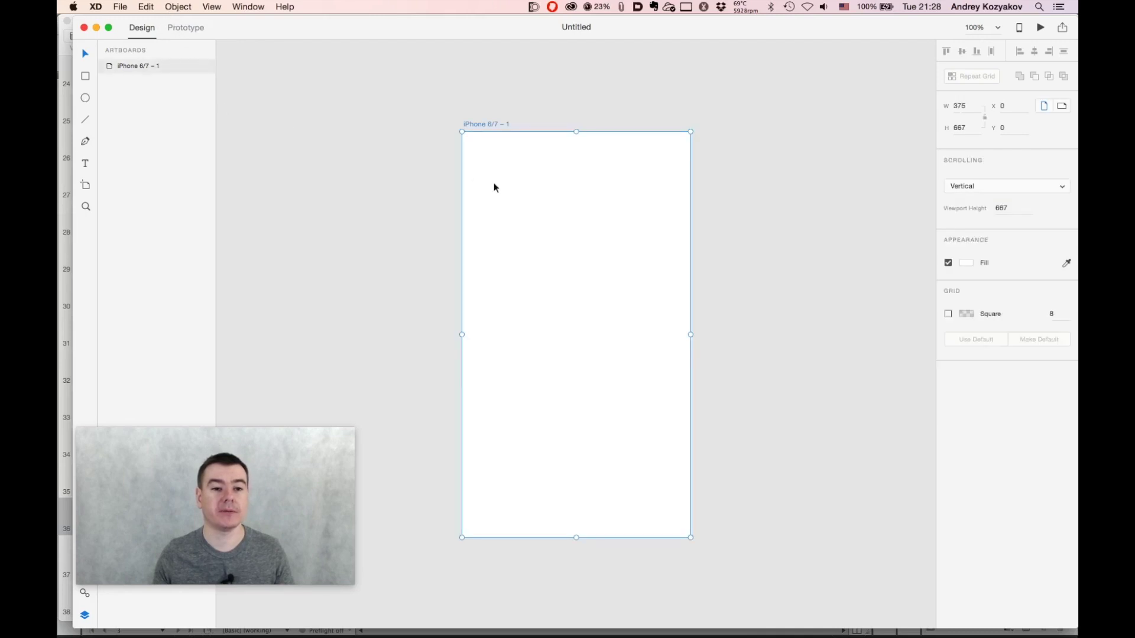
{"action": "right_click", "coordinate": [148, 68]}
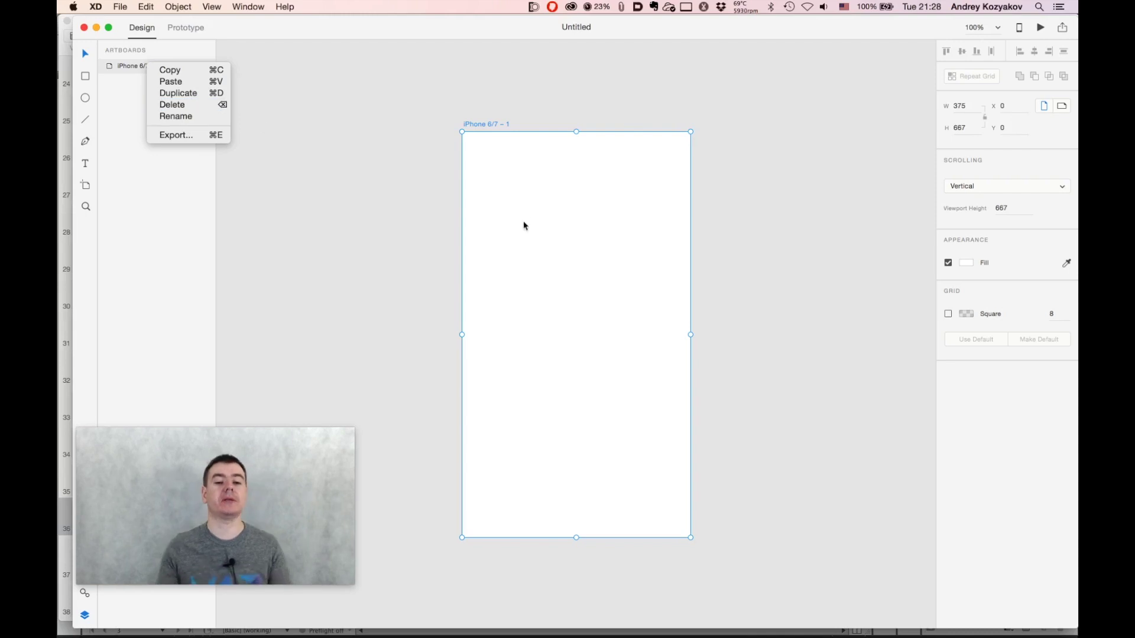
{"action": "left_click", "coordinate": [407, 199]}
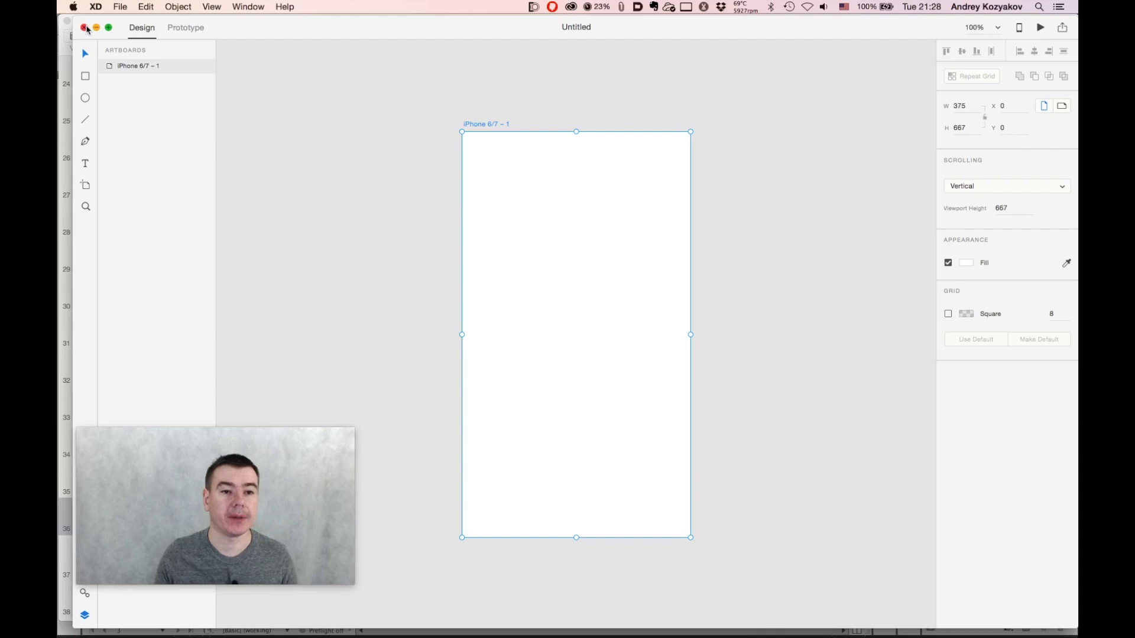
{"action": "left_click", "coordinate": [84, 28]}
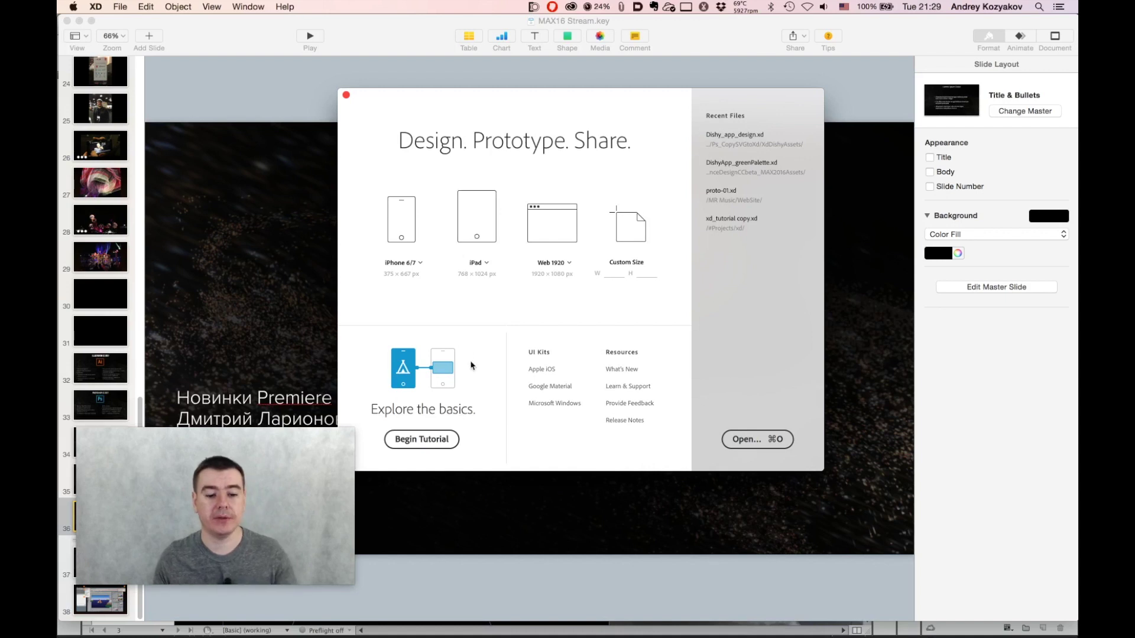
Switch to Finder, open Dishy_app_design.xd in Adobe XD and reposition its window
{"action": "key", "text": "super+Tab"}
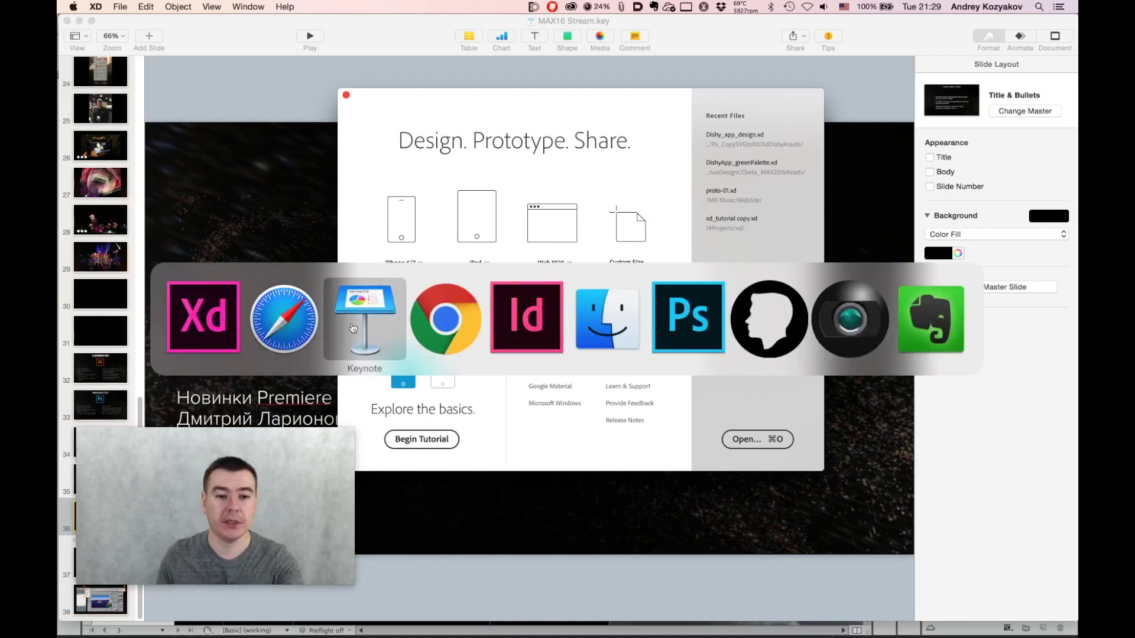
{"action": "left_click", "coordinate": [586, 315]}
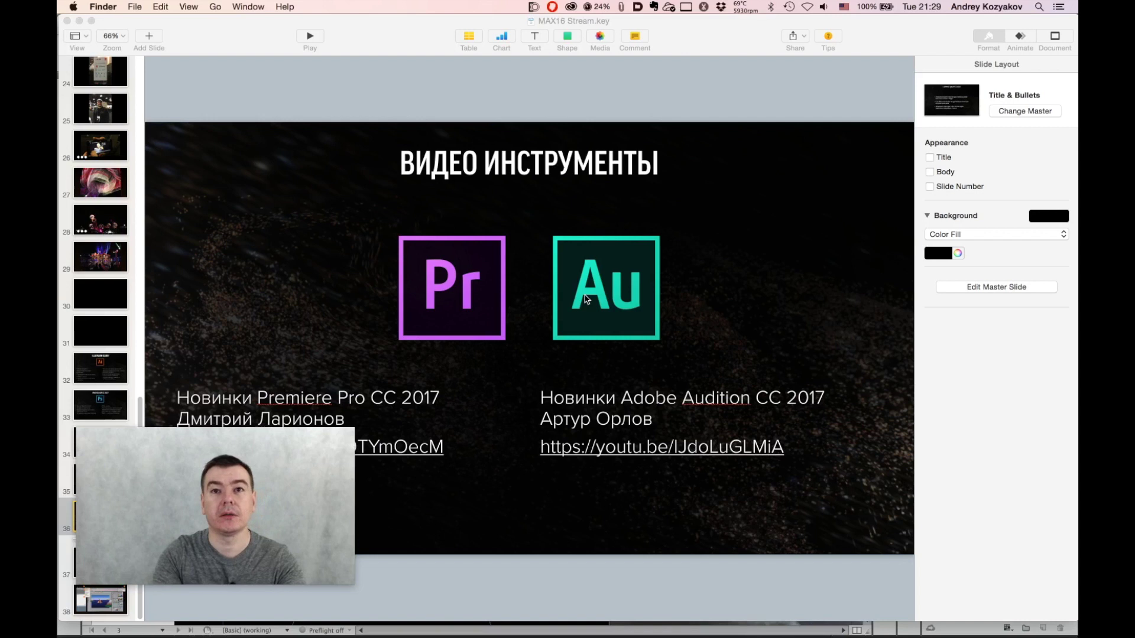
{"action": "double_click", "coordinate": [546, 284]}
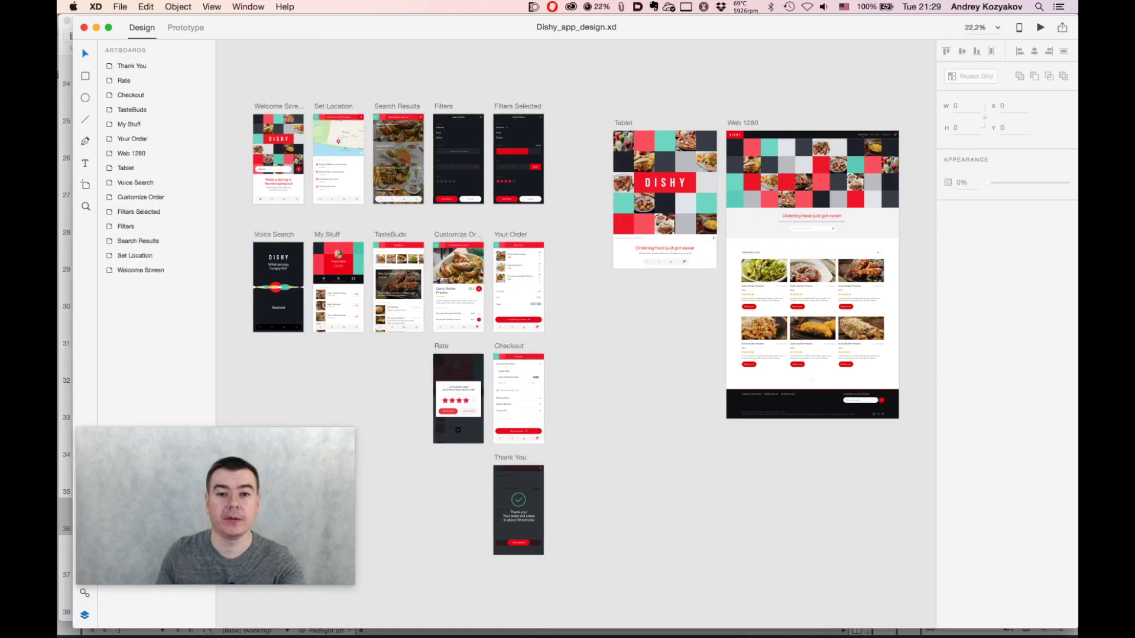
{"action": "left_click_drag", "start_coordinate": [649, 33], "coordinate": [639, 30]}
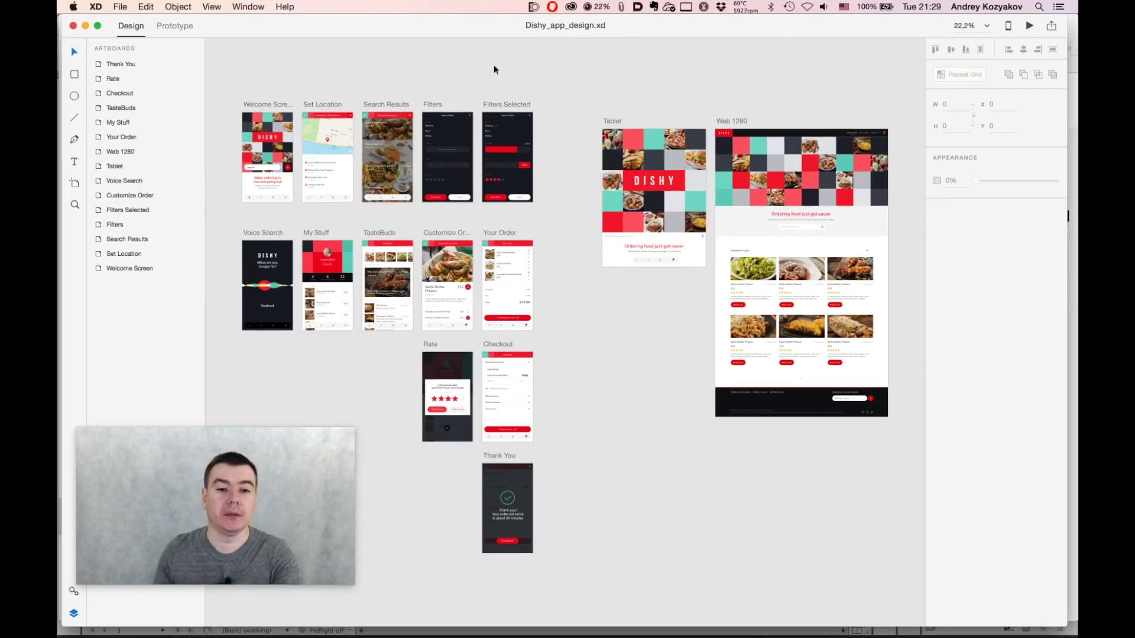
Examine the Welcome Screen artboard's layers, picking out its description text and the icon groups
{"action": "left_click", "coordinate": [269, 163]}
{"action": "left_click", "coordinate": [341, 76]}
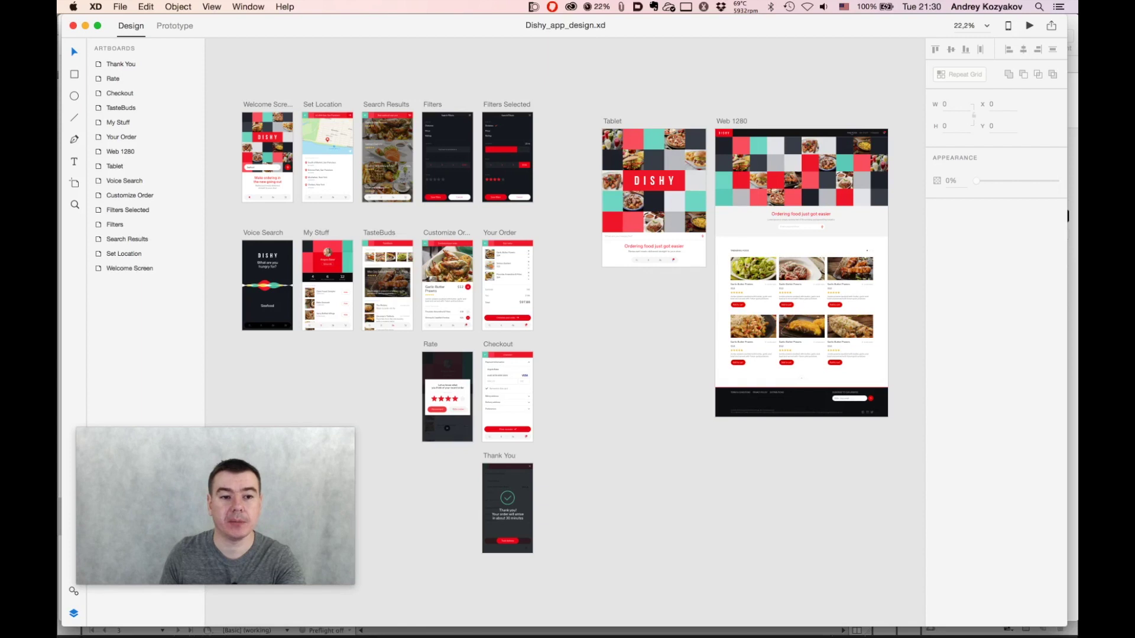
{"action": "left_click", "coordinate": [263, 190]}
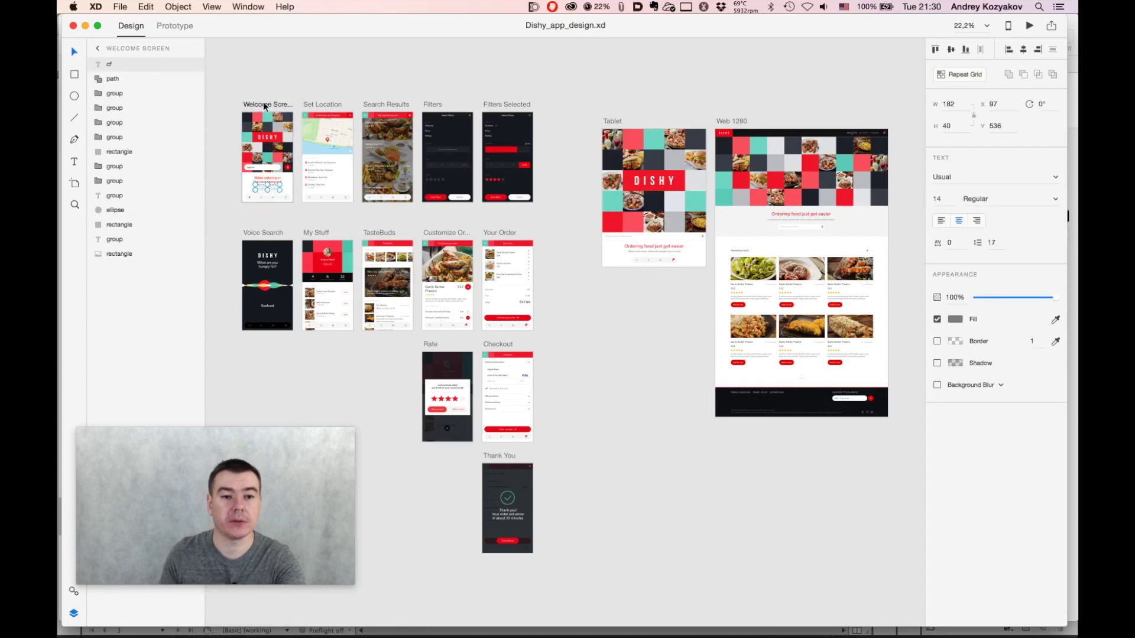
{"action": "left_click", "coordinate": [264, 84]}
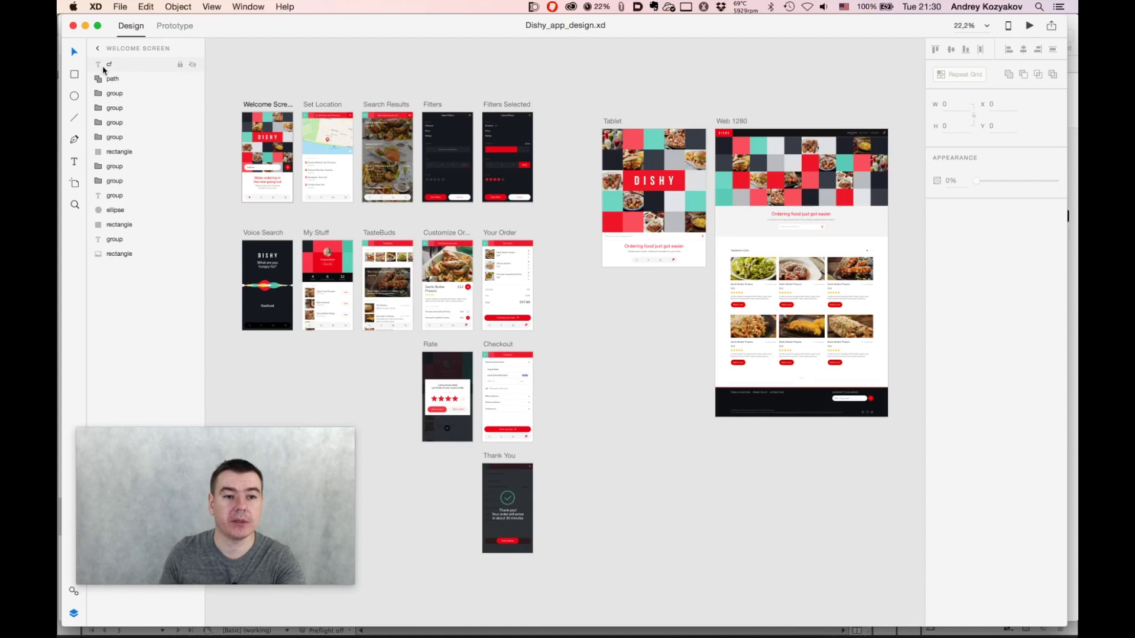
{"action": "left_click", "coordinate": [115, 93]}
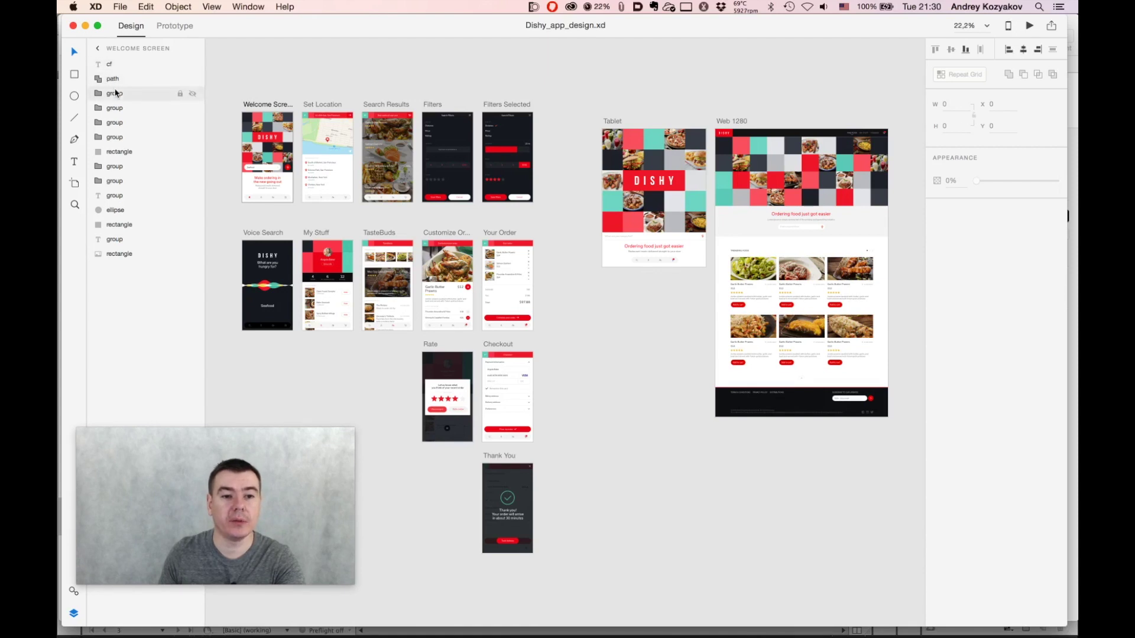
{"action": "left_click", "coordinate": [115, 109]}
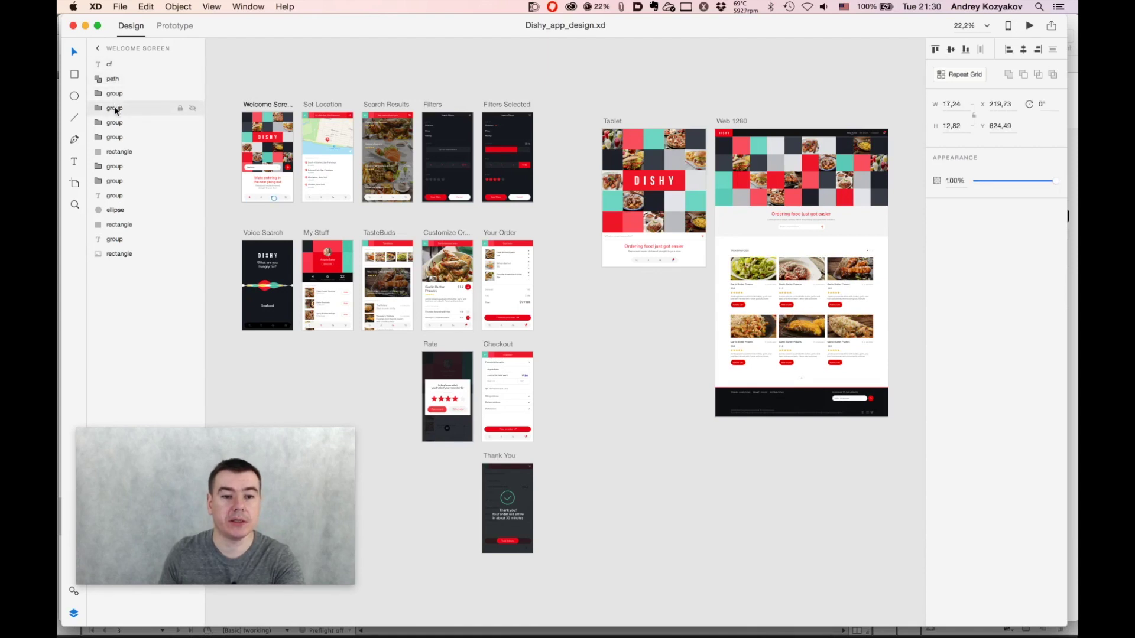
Draw a borderless 75 by 75 square over the light grey tile beside the DISHY logo on the Welcome Screen
{"action": "left_click", "coordinate": [278, 159]}
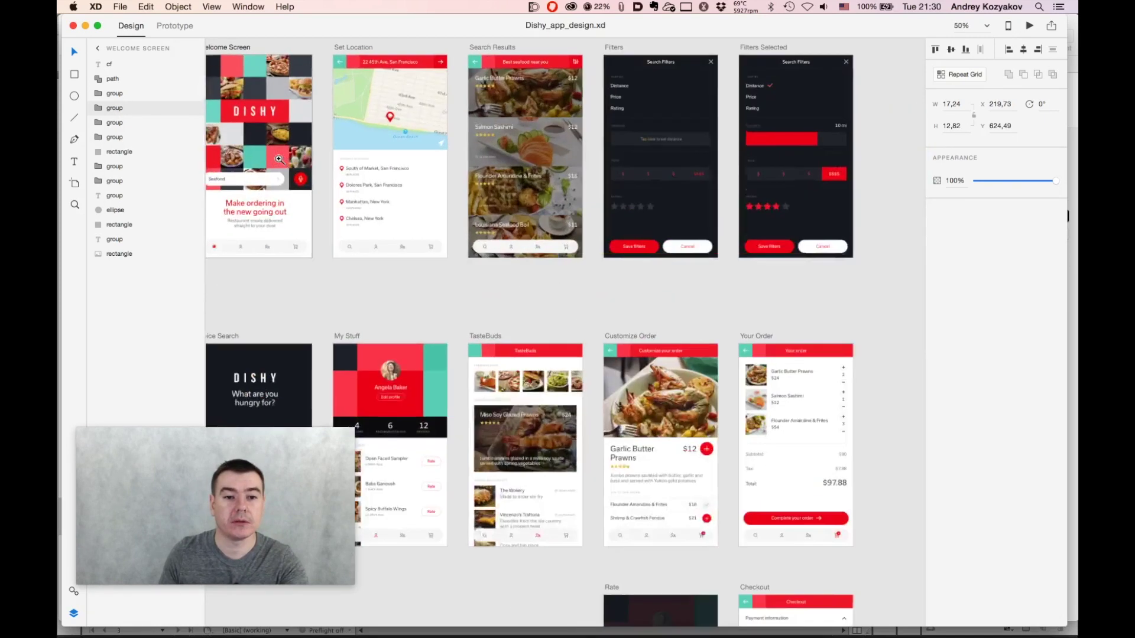
{"action": "left_click_drag", "start_coordinate": [279, 158], "coordinate": [296, 168]}
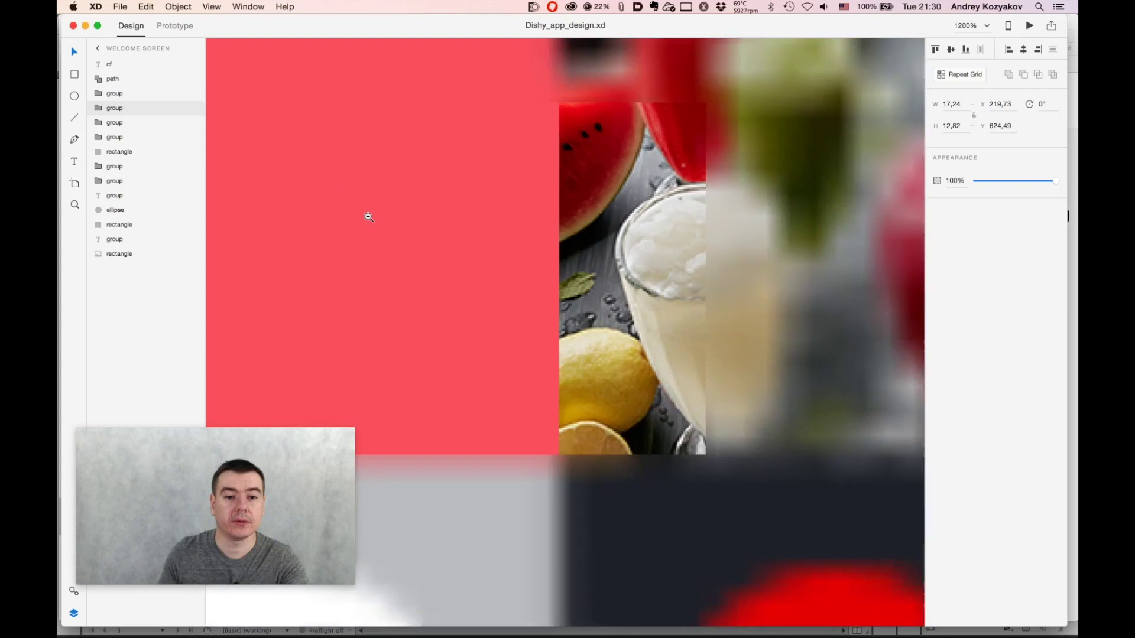
{"action": "scroll", "coordinate": [368, 217], "scroll_direction": "down", "scroll_amount": 6}
{"action": "left_click_drag", "start_coordinate": [368, 205], "coordinate": [580, 332]}
{"action": "left_click", "coordinate": [464, 283]}
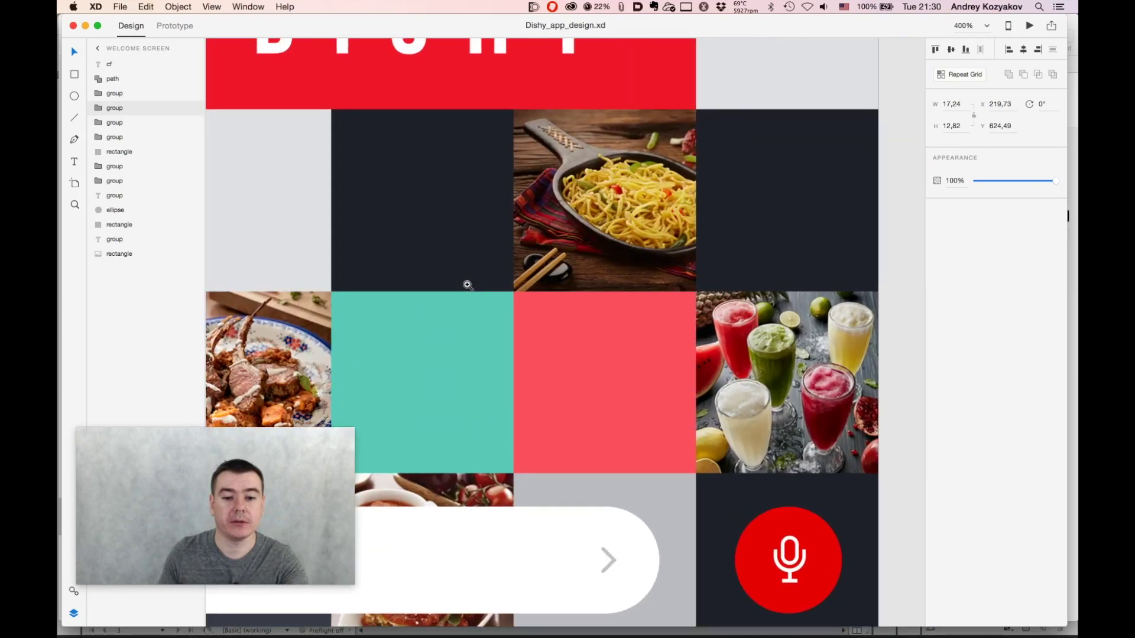
{"action": "mouse_move", "coordinate": [751, 631]}
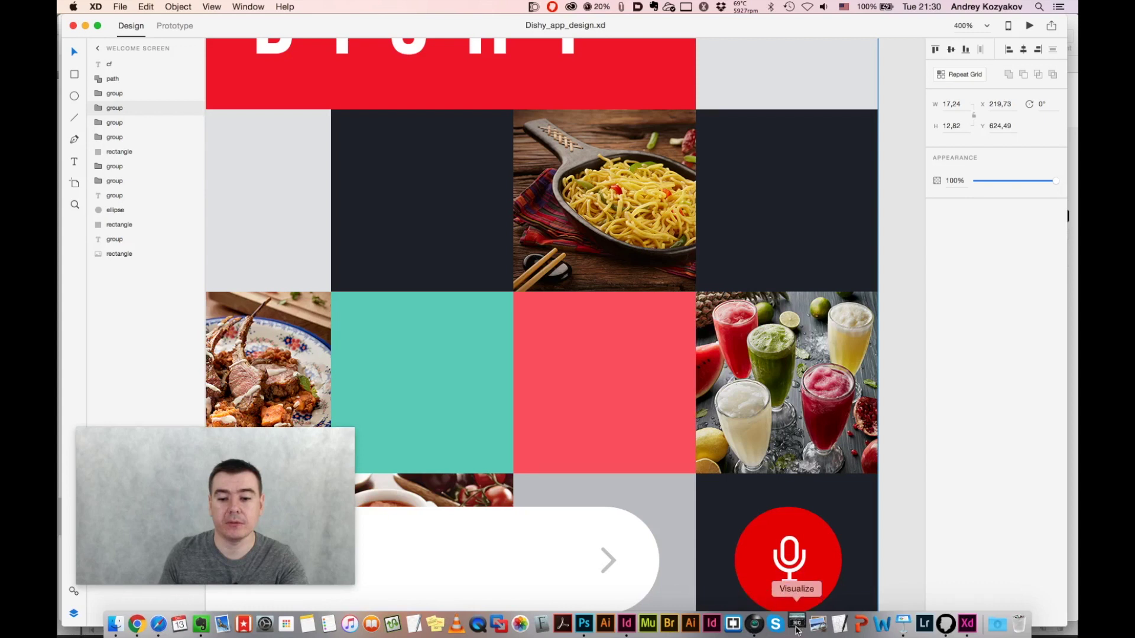
{"action": "key", "text": "super+minus"}
{"action": "left_click", "coordinate": [470, 217], "text": "super"}
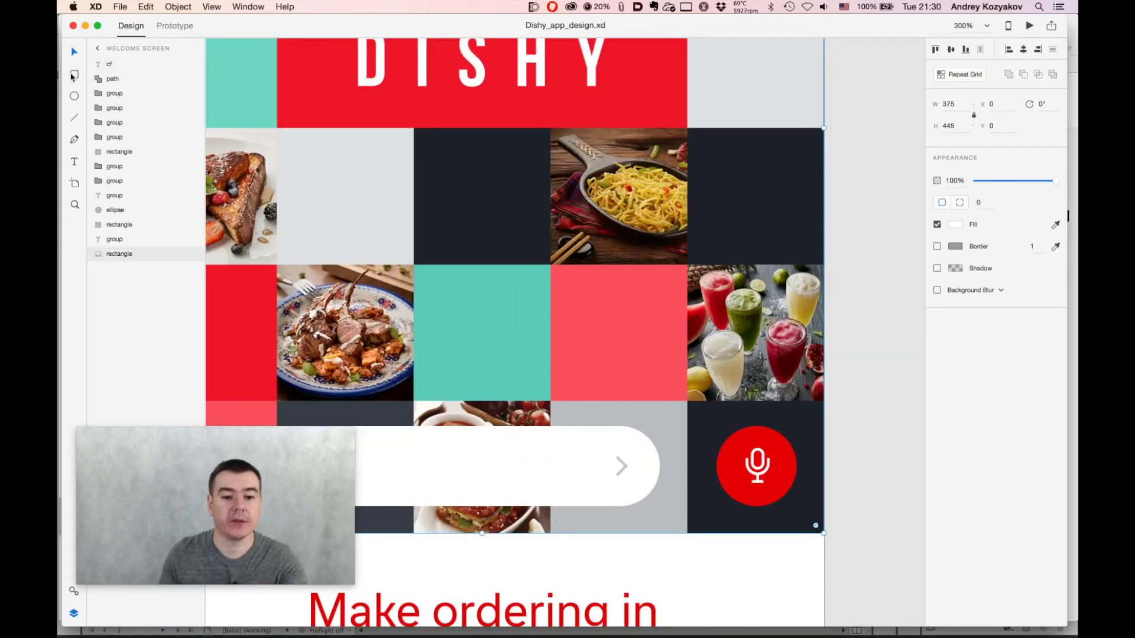
{"action": "key", "text": "space"}
{"action": "left_click_drag", "start_coordinate": [592, 262], "coordinate": [481, 368]}
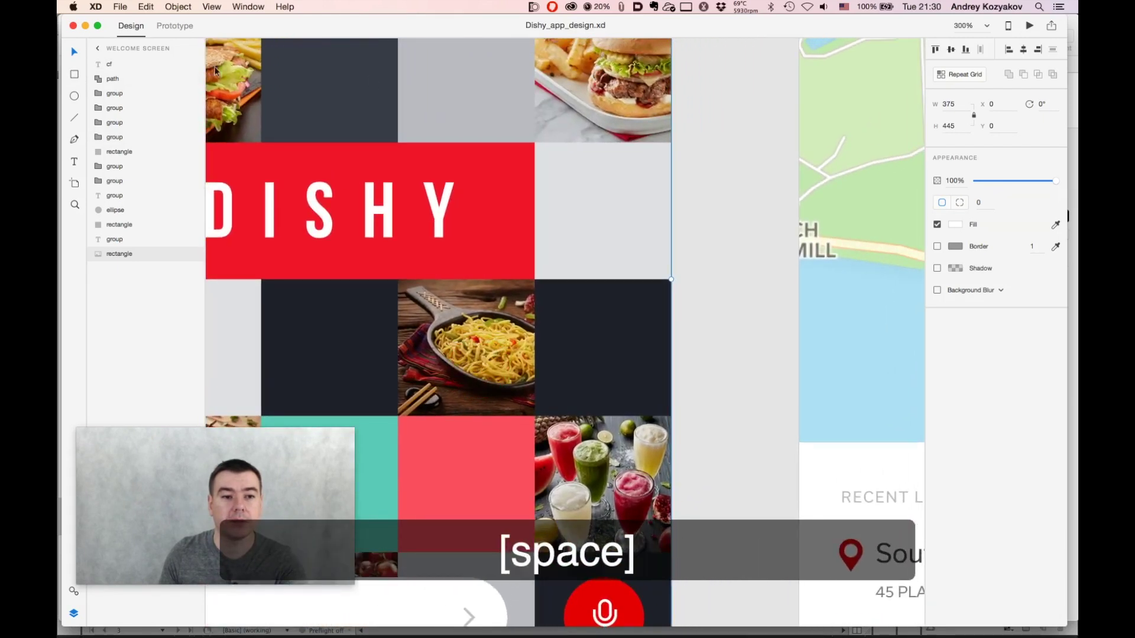
{"action": "left_click", "coordinate": [75, 75]}
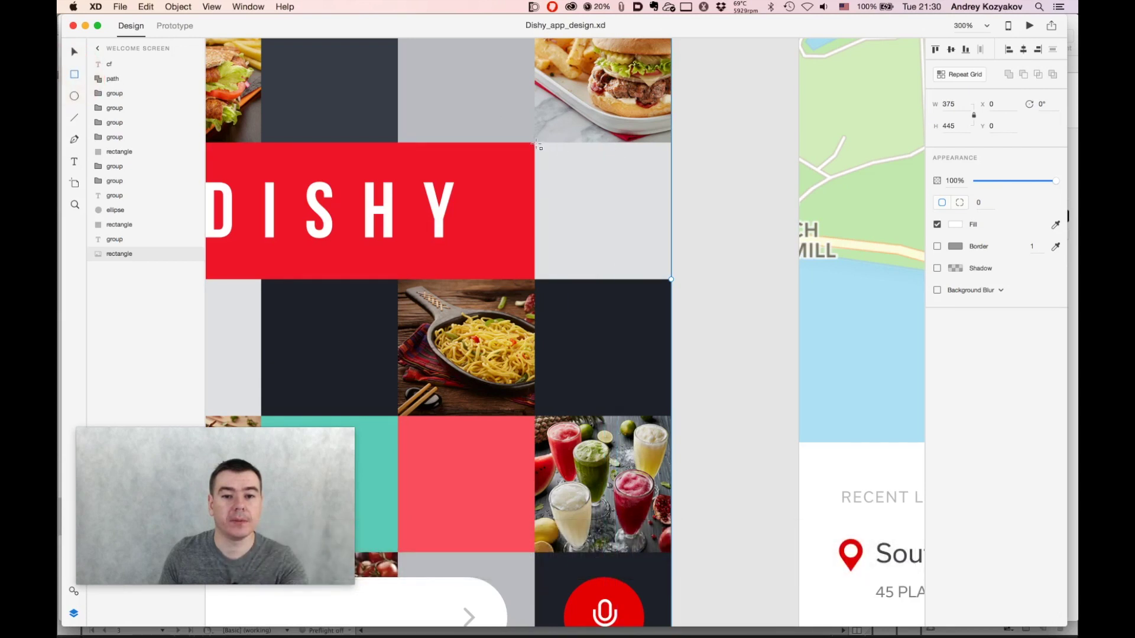
{"action": "left_click_drag", "start_coordinate": [535, 143], "coordinate": [671, 280]}
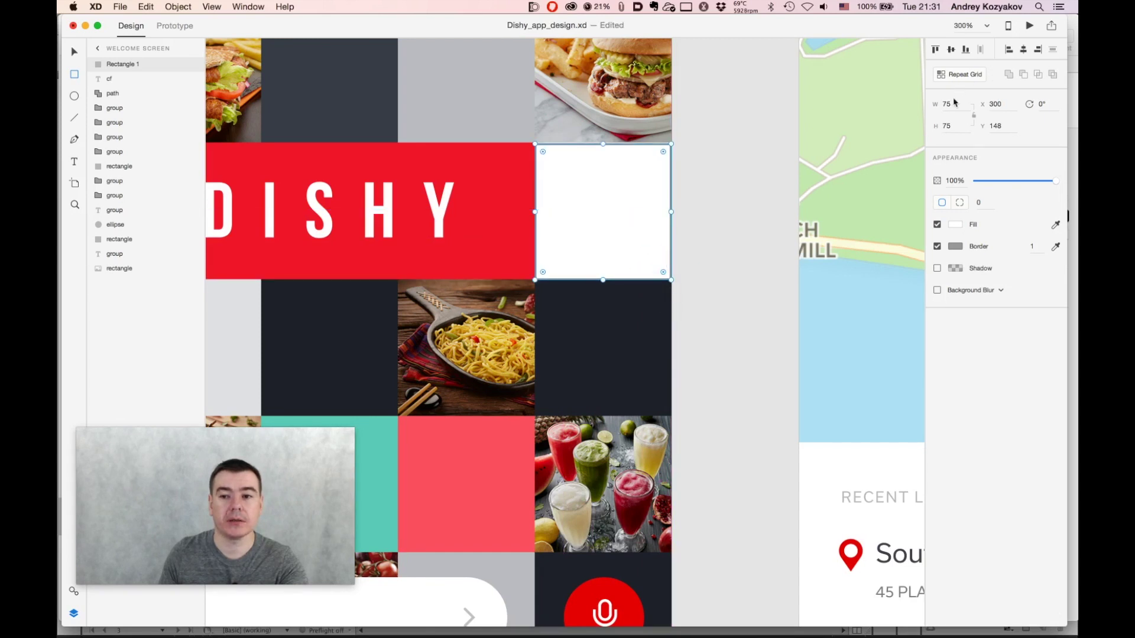
{"action": "left_click", "coordinate": [937, 246]}
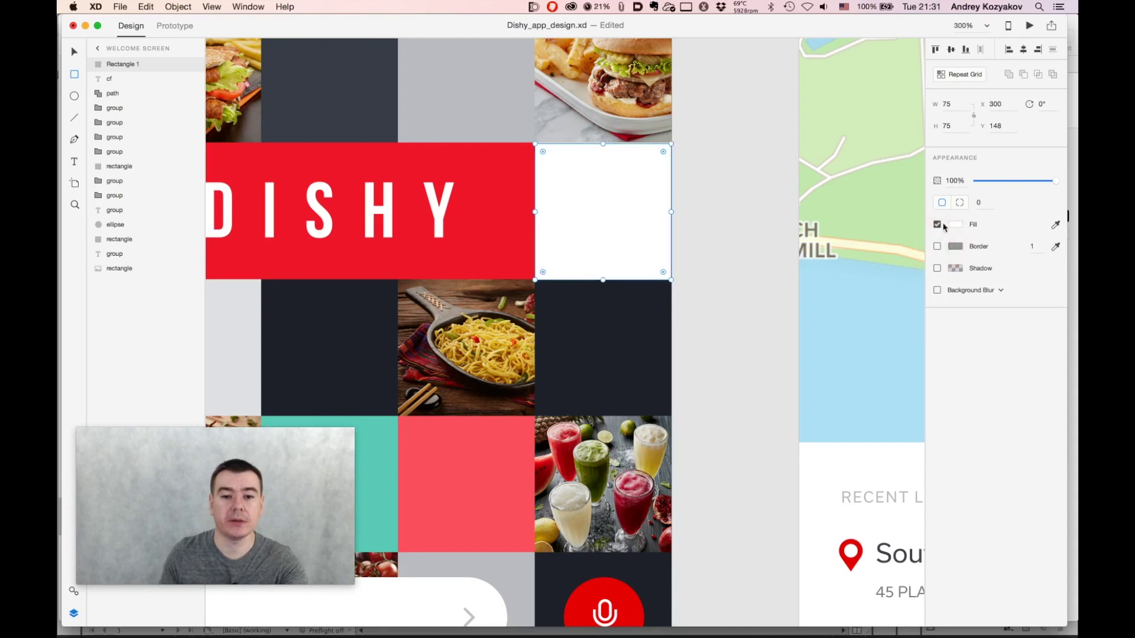
Fill the new square with red #CE2121 at 72% alpha
{"action": "left_click", "coordinate": [956, 225]}
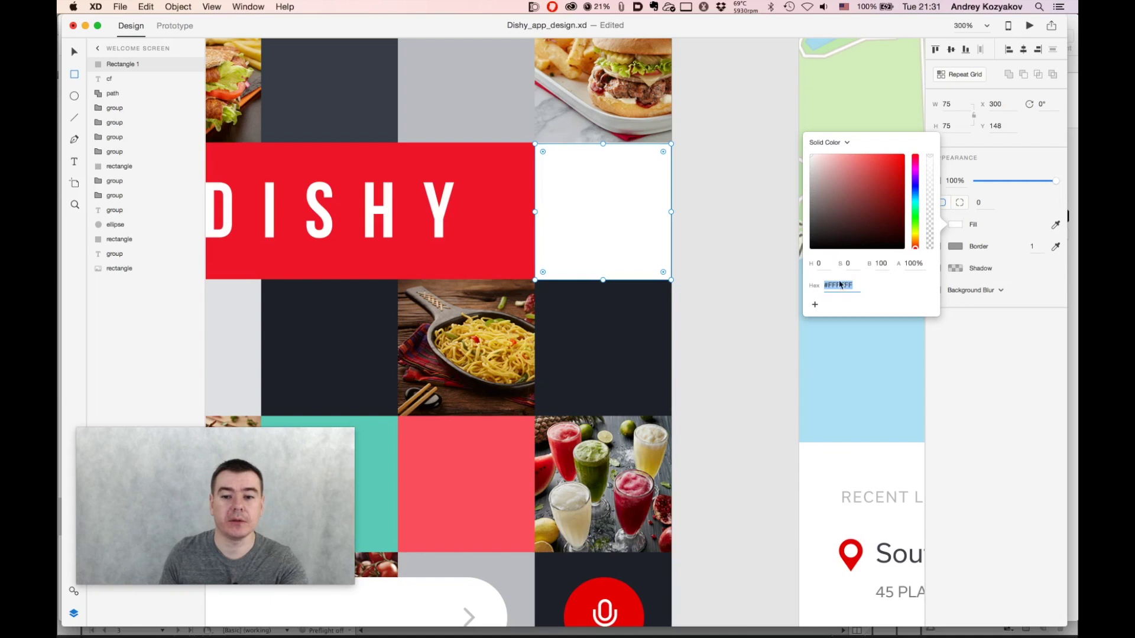
{"action": "left_click", "coordinate": [888, 172]}
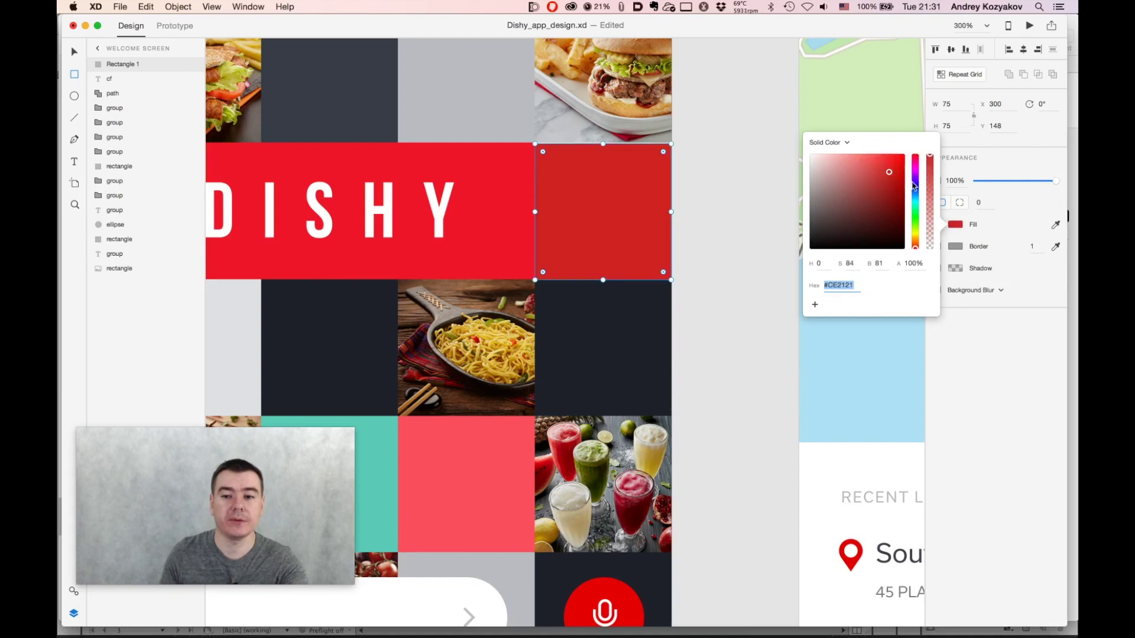
{"action": "mouse_move", "coordinate": [930, 161]}
{"action": "left_mouse_down"}
{"action": "mouse_move", "coordinate": [931, 151]}
{"action": "mouse_move", "coordinate": [930, 180]}
{"action": "left_mouse_up"}
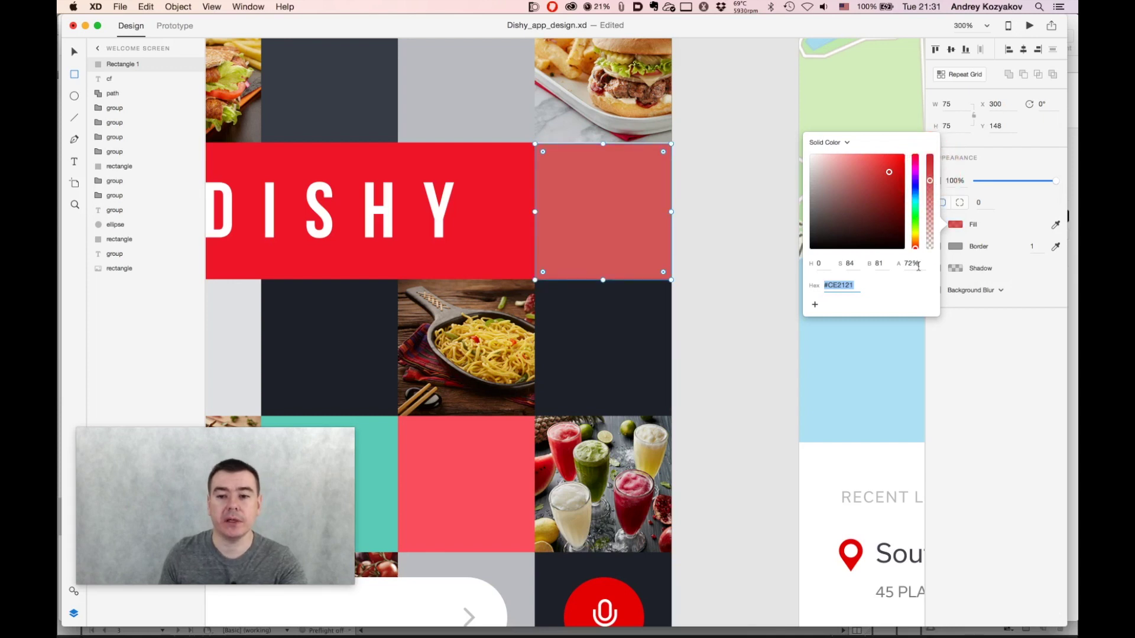
{"action": "left_click", "coordinate": [985, 230]}
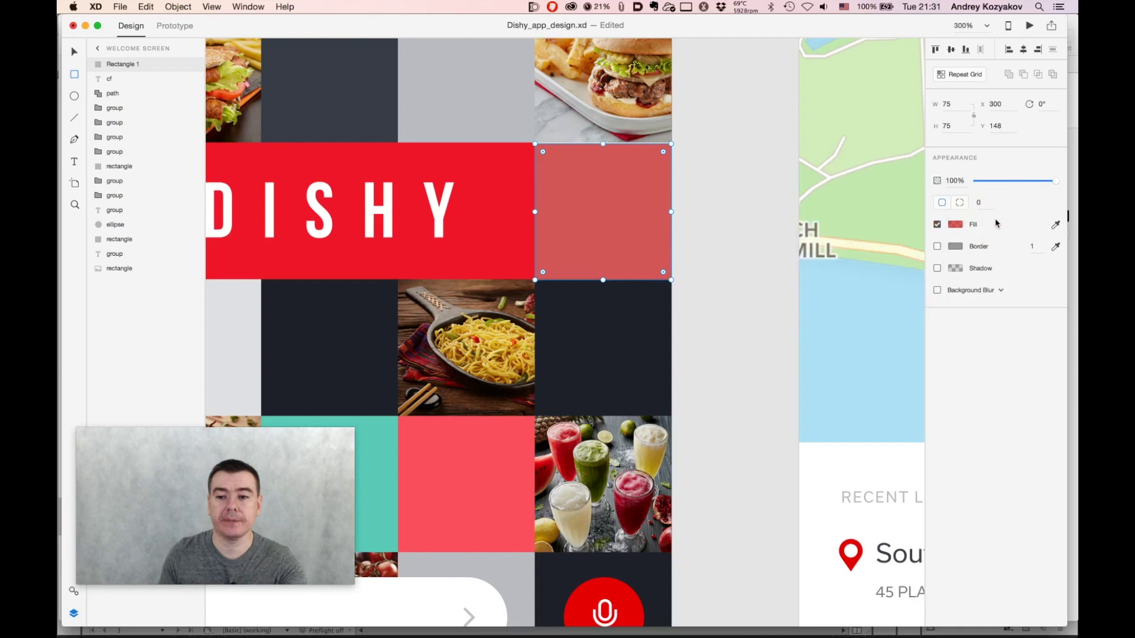
Try Background Blur and Shadow on the red square, turning each off again
{"action": "left_click", "coordinate": [1004, 296]}
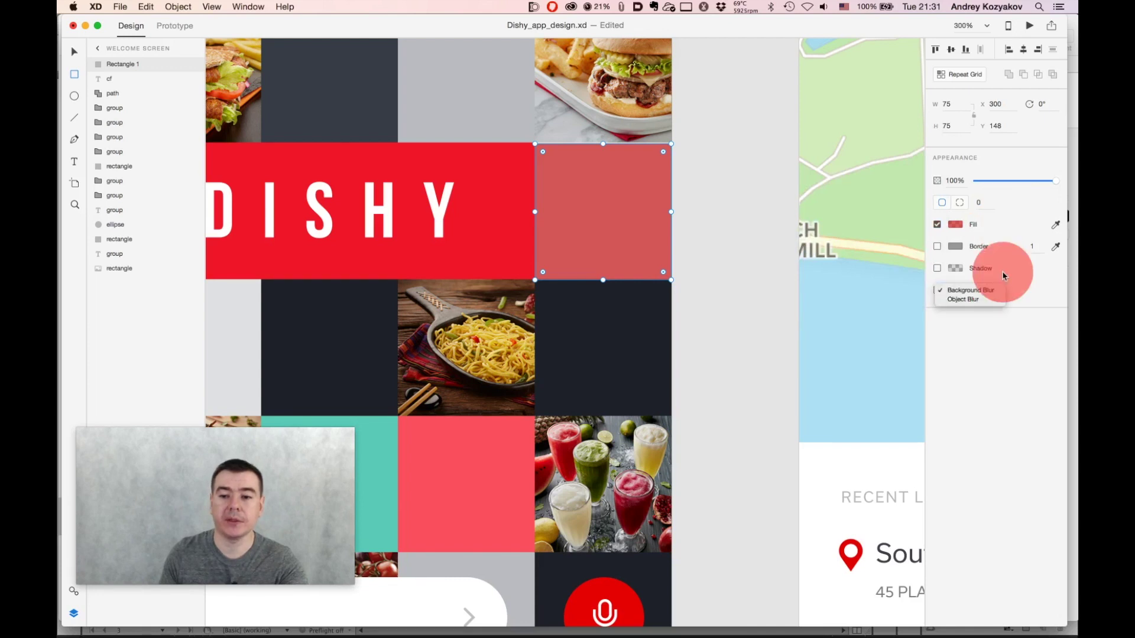
{"action": "left_click", "coordinate": [978, 293]}
{"action": "left_click", "coordinate": [938, 291]}
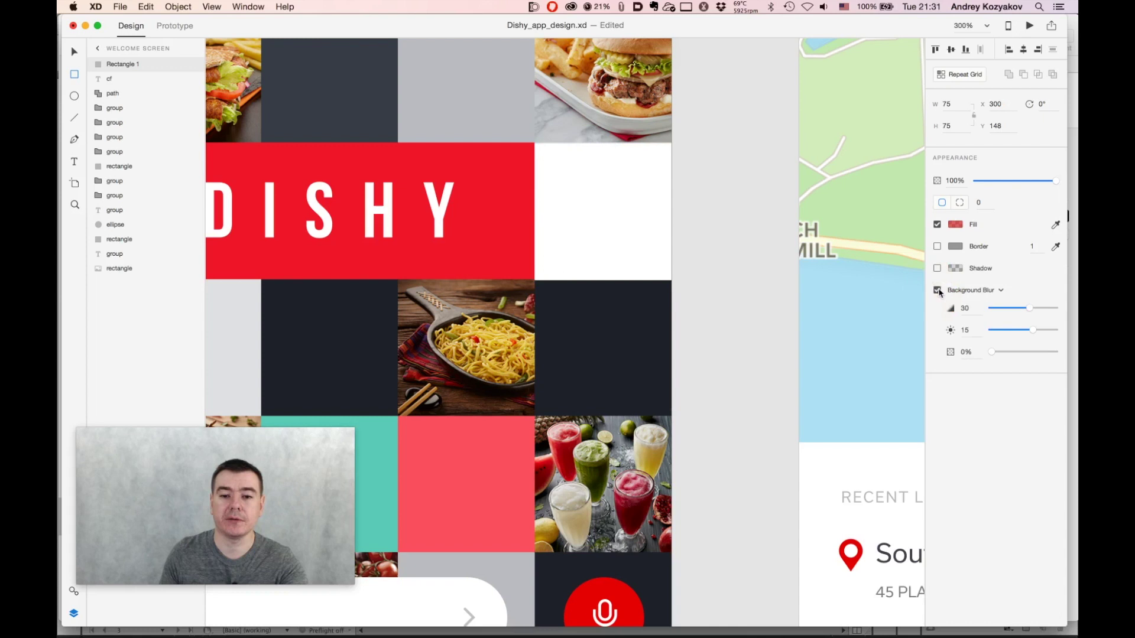
{"action": "left_click", "coordinate": [938, 290]}
{"action": "left_click", "coordinate": [938, 269]}
{"action": "left_click", "coordinate": [939, 267]}
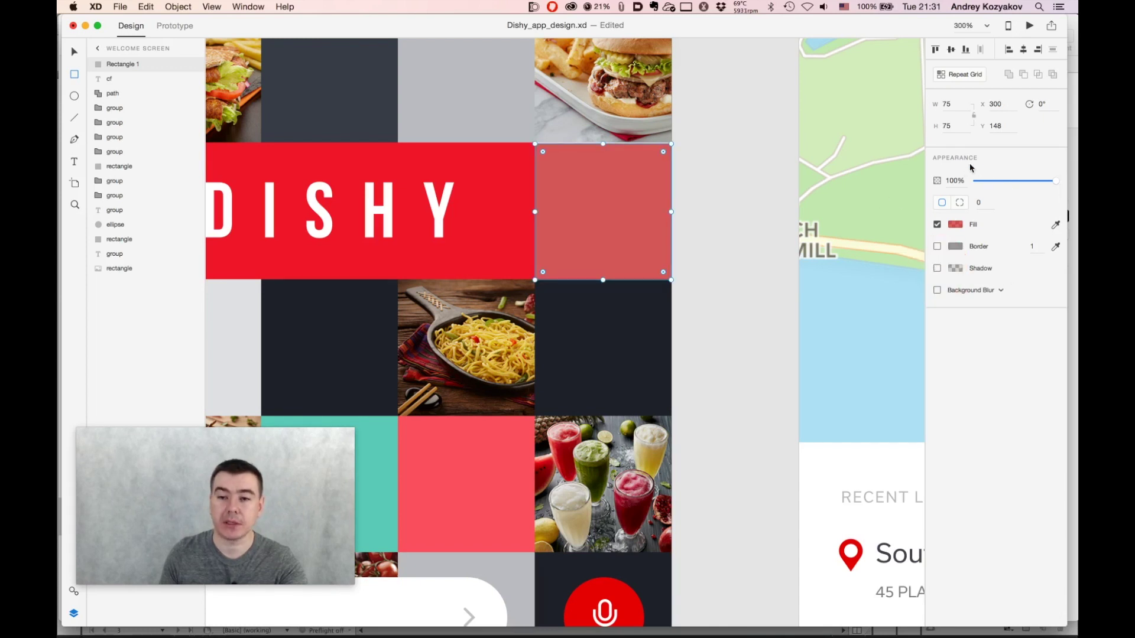
Shrink the Recent Locations repeat grid on the Set Location artboard to one entry and extend it back to four
{"action": "left_click", "coordinate": [74, 52]}
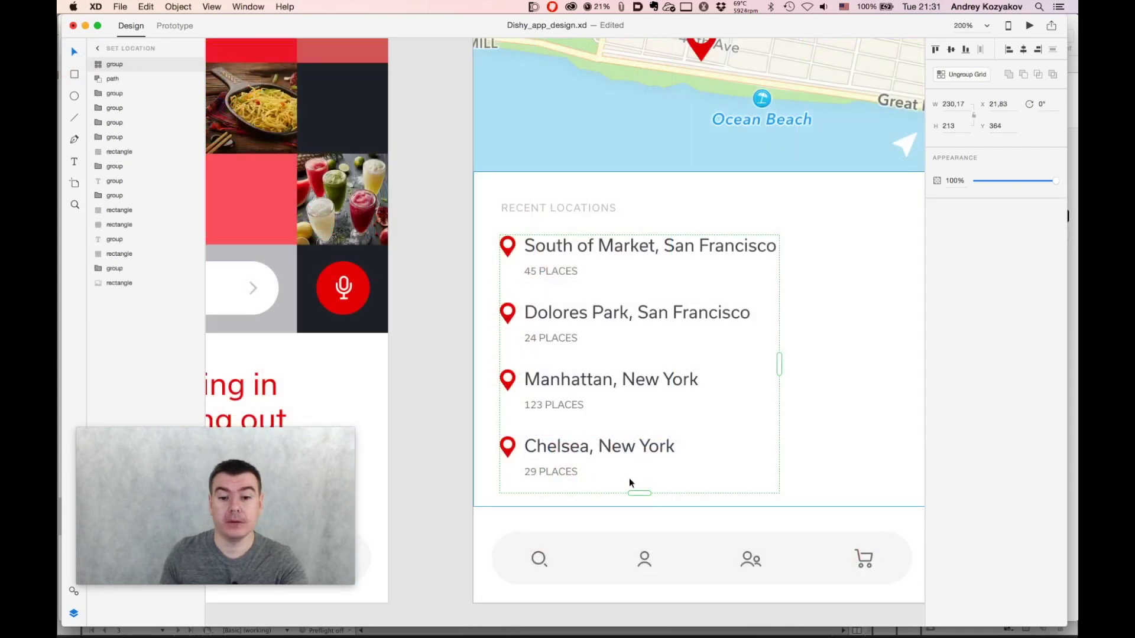
{"action": "left_click_drag", "start_coordinate": [639, 493], "coordinate": [659, 282]}
{"action": "left_click", "coordinate": [671, 297]}
{"action": "left_click", "coordinate": [656, 278]}
{"action": "left_click_drag", "start_coordinate": [643, 281], "coordinate": [667, 490]}
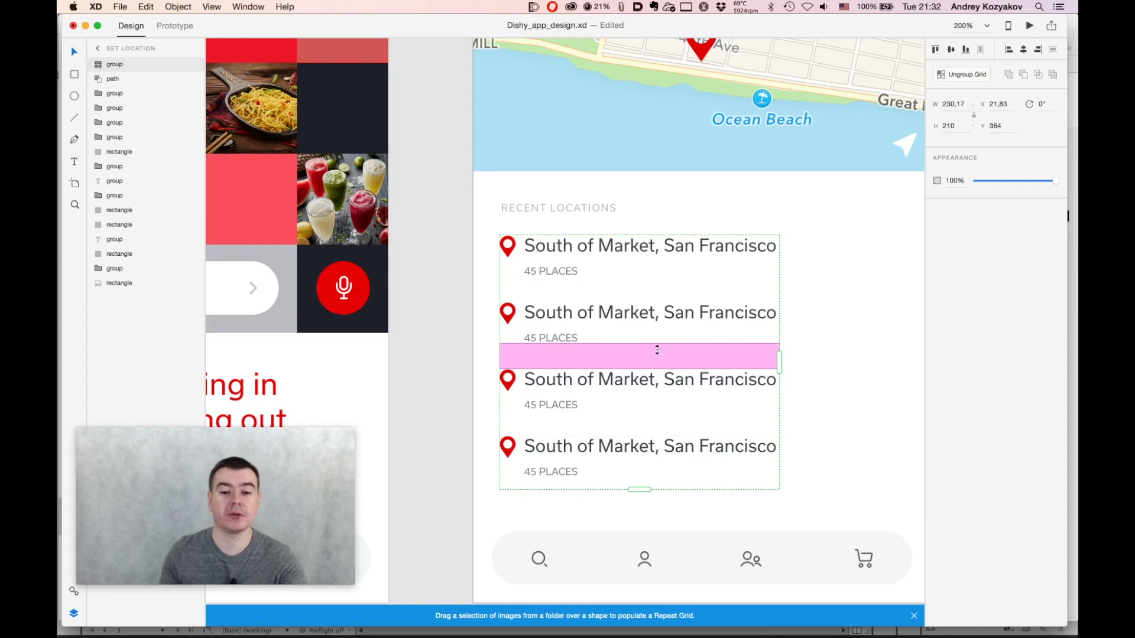
Reduce the Recent Locations repeat grid to its first entry and ungroup the grid
{"action": "left_click_drag", "start_coordinate": [639, 490], "coordinate": [627, 283]}
{"action": "key", "text": "shift+super+g"}
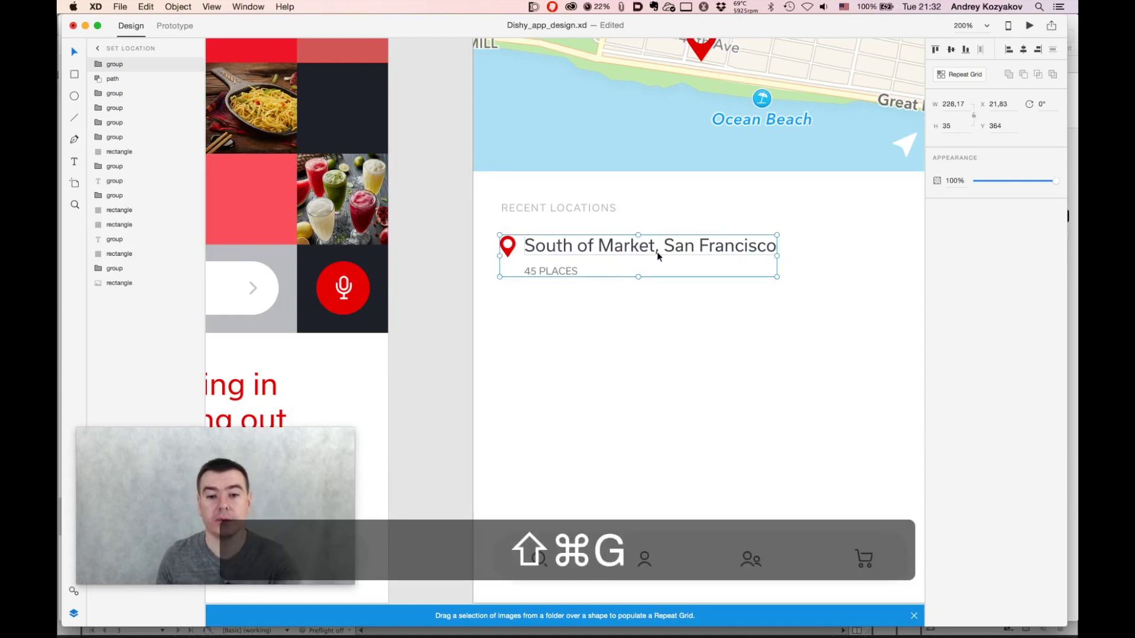
{"action": "left_click", "coordinate": [658, 250]}
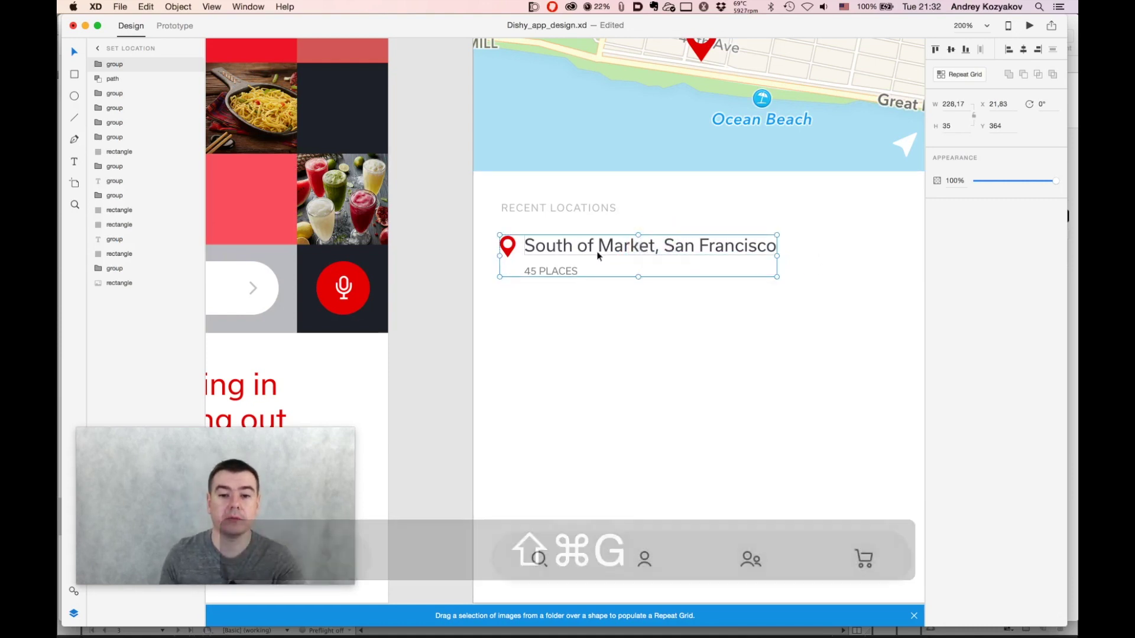
{"action": "left_click", "coordinate": [553, 269]}
{"action": "left_click", "coordinate": [555, 250]}
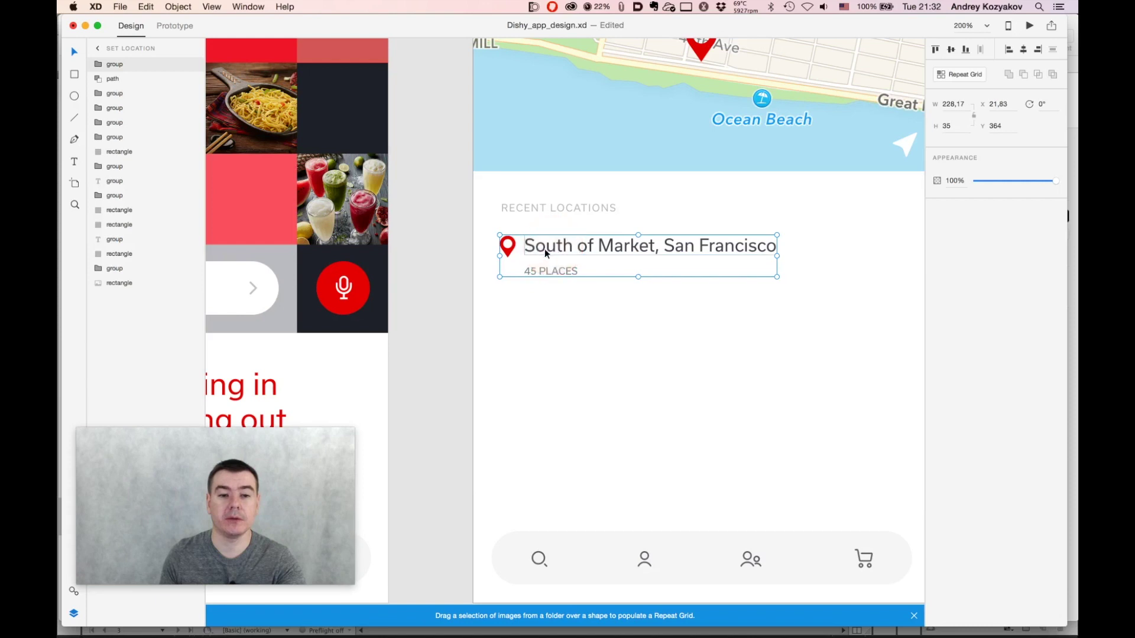
{"action": "left_click", "coordinate": [511, 253]}
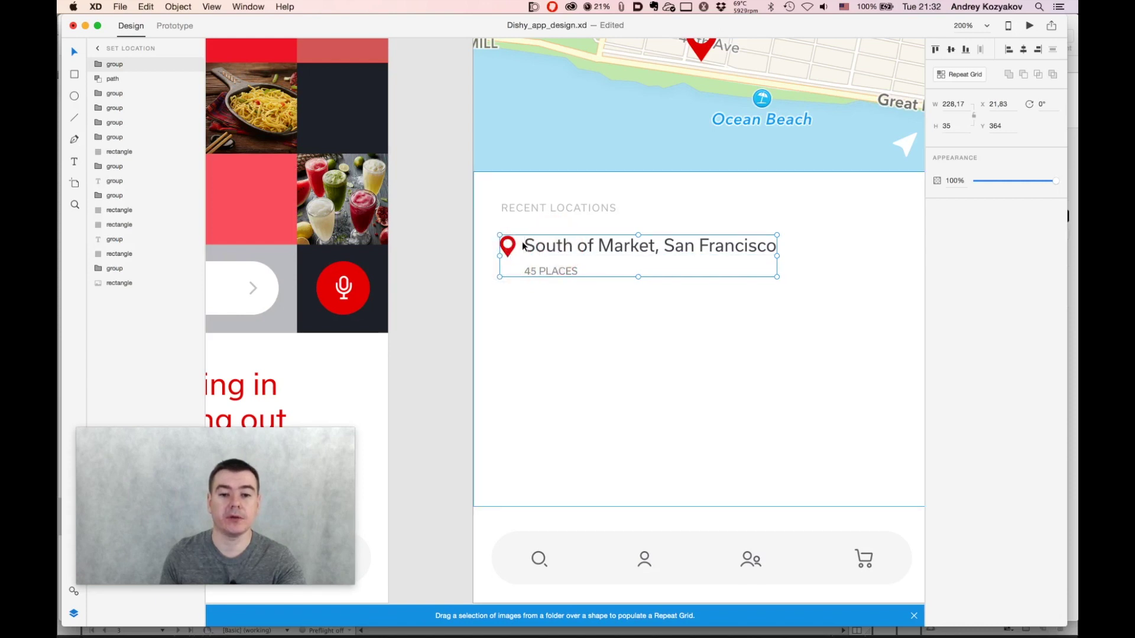
{"action": "left_click", "coordinate": [795, 237]}
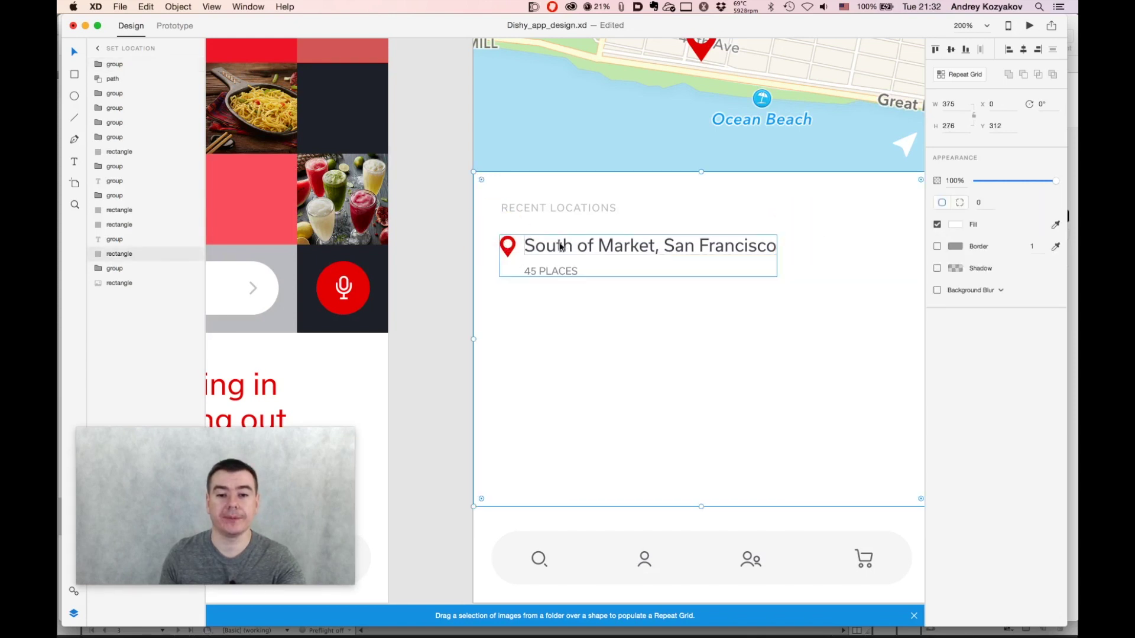
{"action": "left_click", "coordinate": [774, 253]}
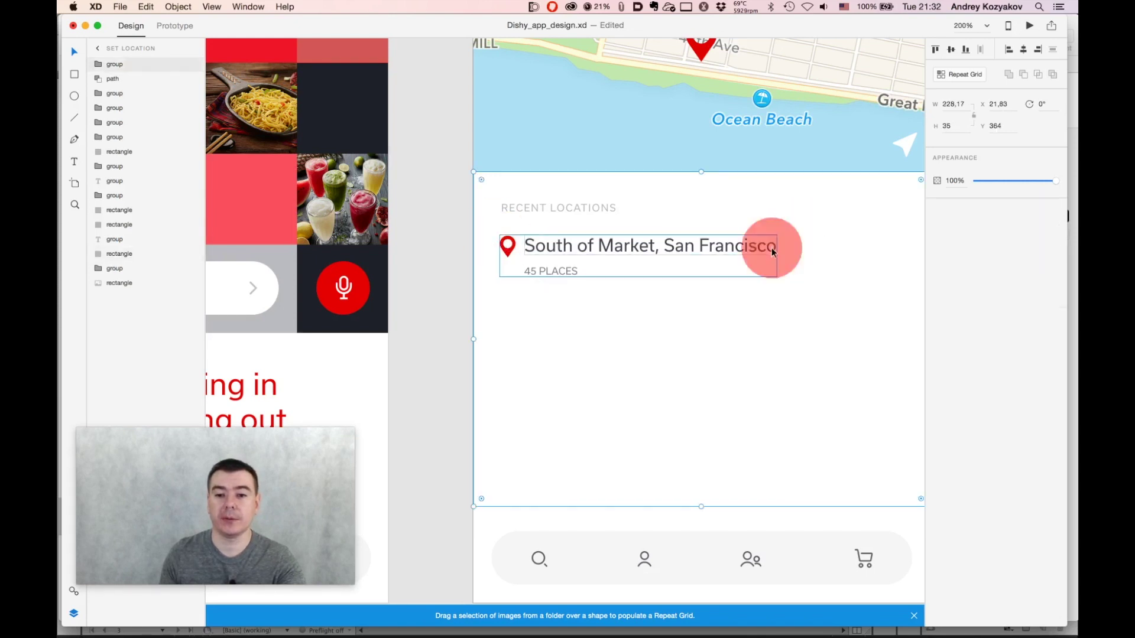
{"action": "left_click", "coordinate": [554, 258]}
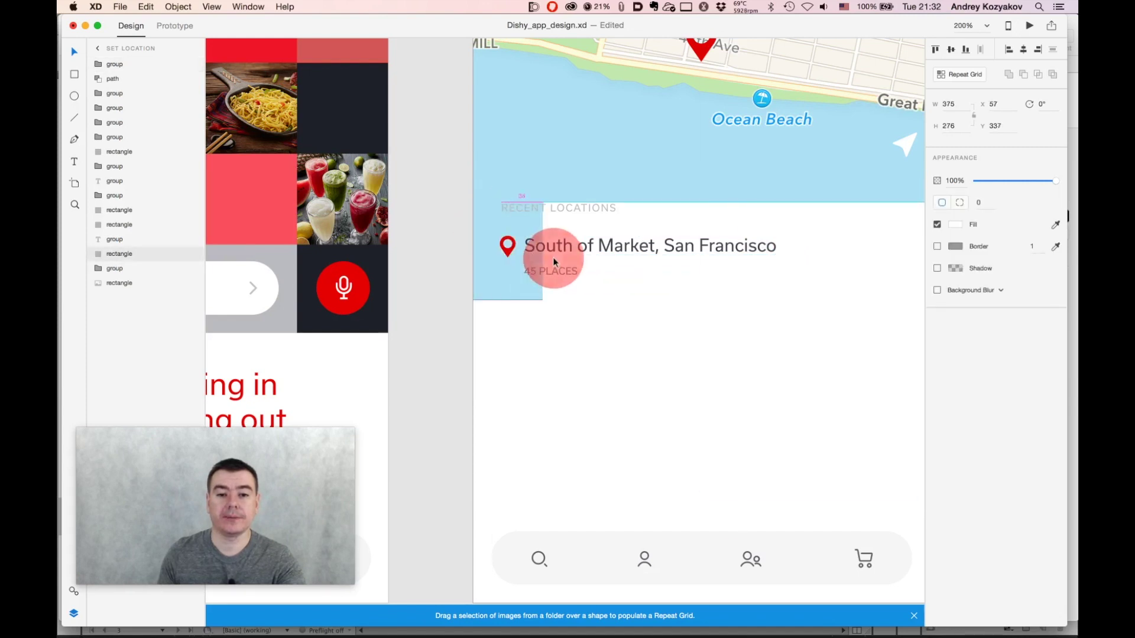
{"action": "key", "text": "super+z"}
{"action": "key", "text": "super+z"}
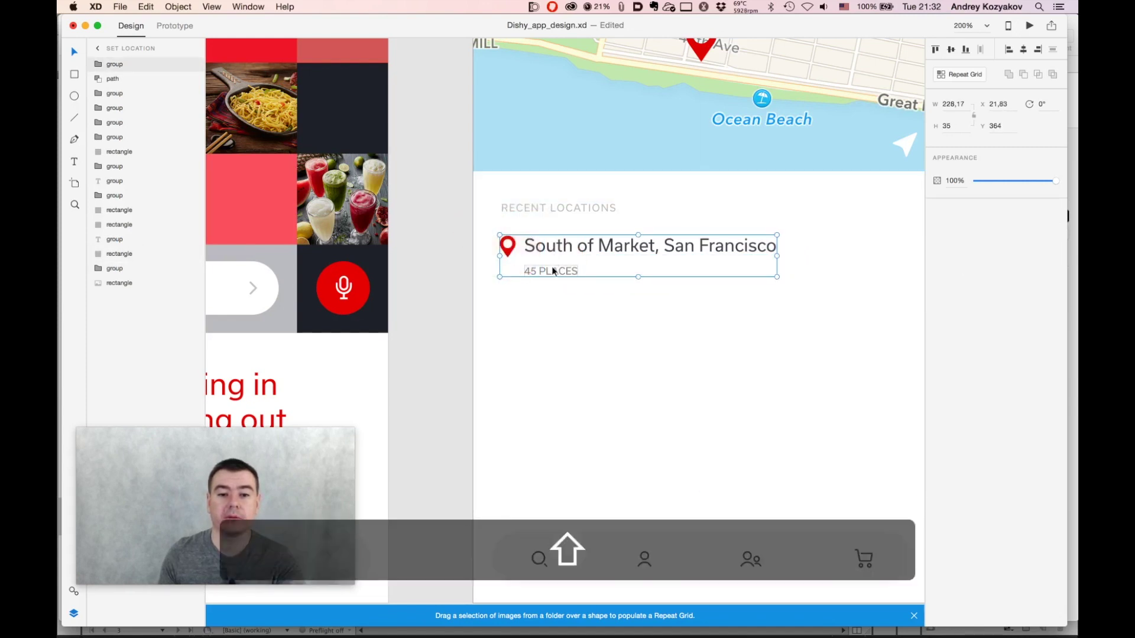
Turn the single Recent Locations entry into a repeat grid and extend it downward to four entries
{"action": "left_click", "coordinate": [551, 268], "text": "shift"}
{"action": "key", "text": "super+g"}
{"action": "left_click_drag", "start_coordinate": [642, 279], "coordinate": [641, 492]}
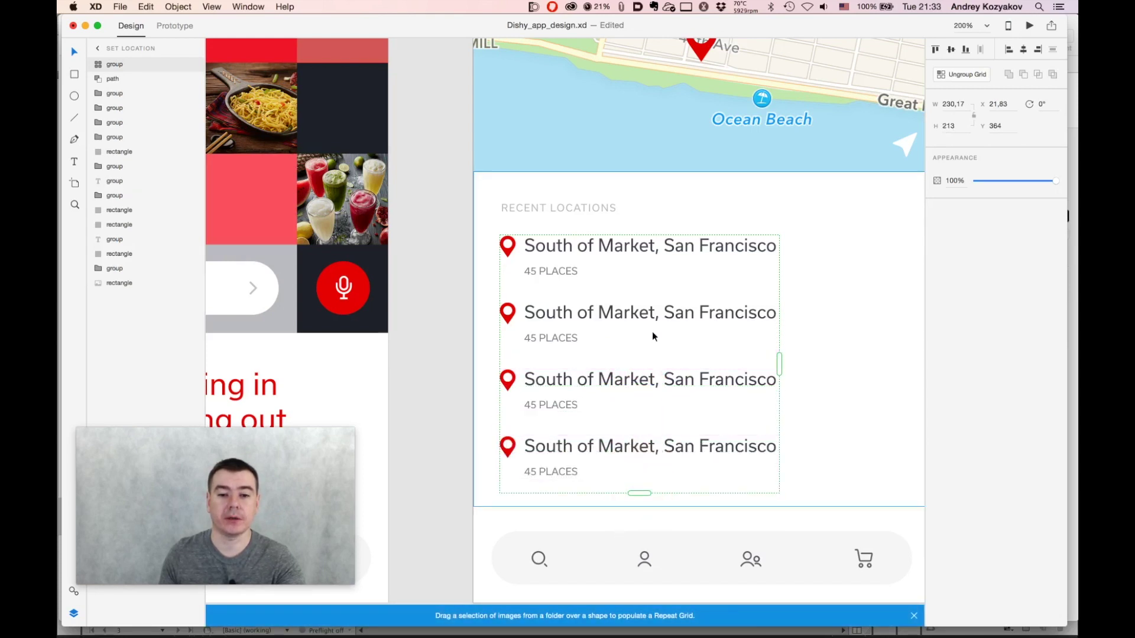
Try shortening the second Recent Locations entry's text to "South"
{"action": "double_click", "coordinate": [662, 315]}
{"action": "double_click", "coordinate": [662, 315]}
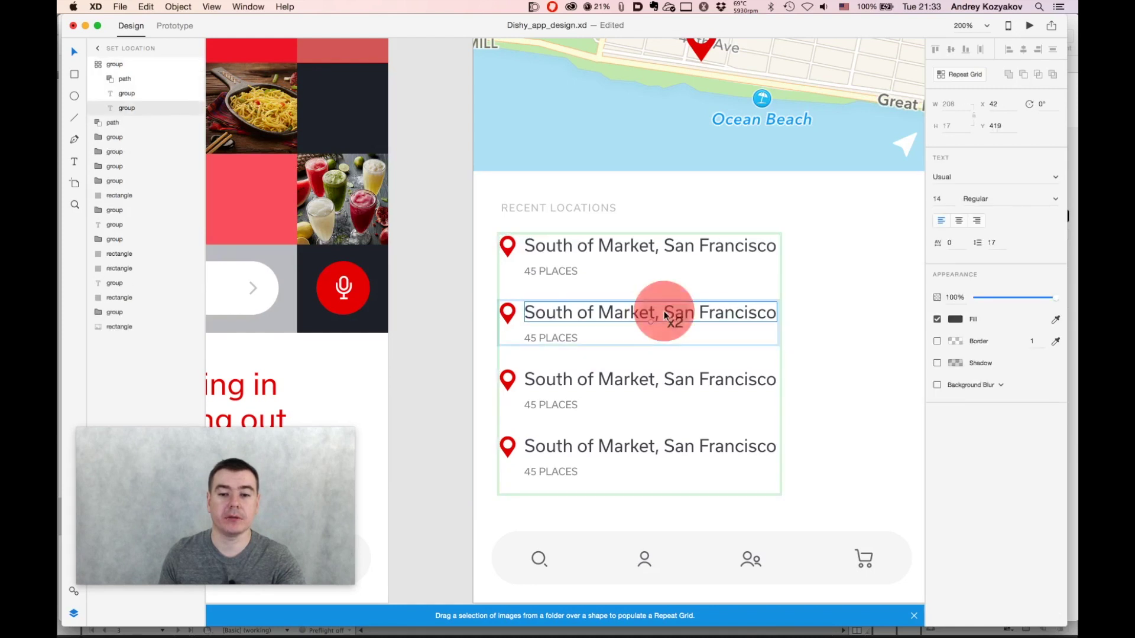
{"action": "left_click", "coordinate": [665, 313]}
{"action": "left_click_drag", "start_coordinate": [664, 313], "coordinate": [770, 313]}
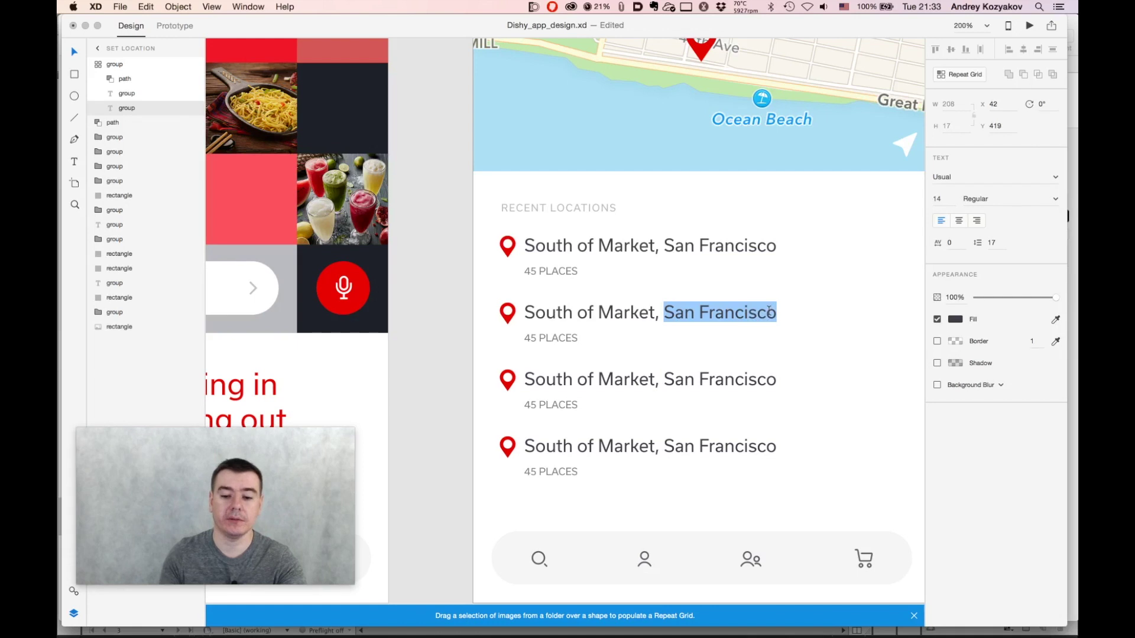
{"action": "key", "text": "BackSpace"}
{"action": "key", "text": "BackSpace"}
{"action": "key", "text": "BackSpace"}
{"action": "key", "text": "BackSpace"}
{"action": "key", "text": "BackSpace"}
{"action": "key", "text": "BackSpace"}
{"action": "key", "text": "BackSpace"}
{"action": "key", "text": "BackSpace"}
{"action": "key", "text": "BackSpace"}
{"action": "key", "text": "BackSpace"}
{"action": "key", "text": "BackSpace"}
{"action": "key", "text": "BackSpace"}
{"action": "key", "text": "BackSpace"}
{"action": "key", "text": "BackSpace"}
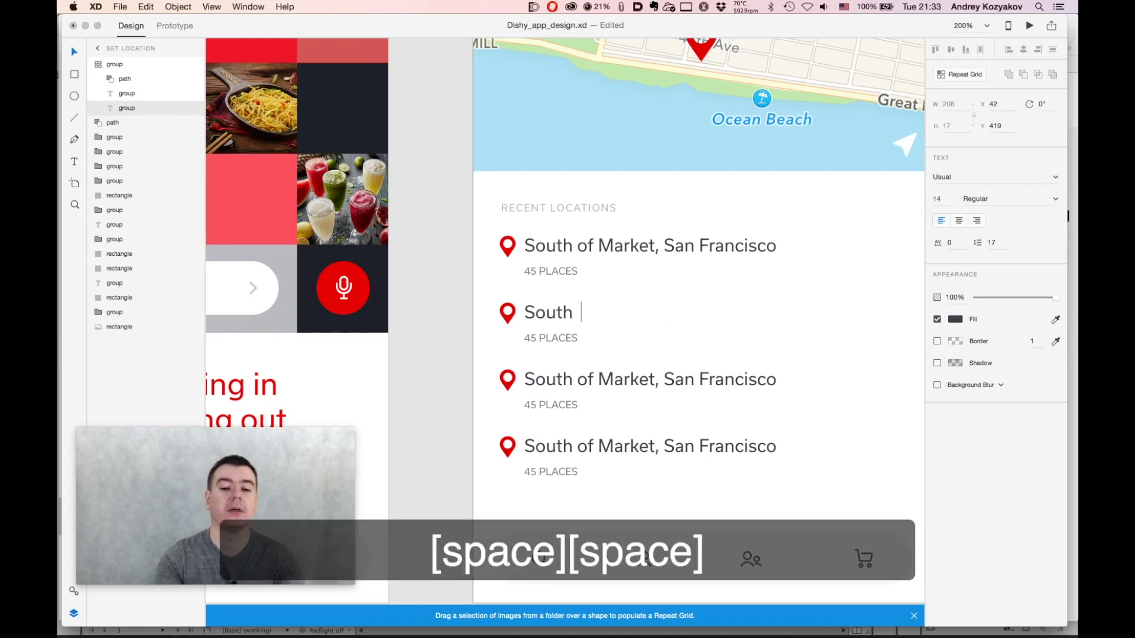
{"action": "key", "text": "Escape"}
{"action": "left_click", "coordinate": [603, 325], "text": "alt+super"}
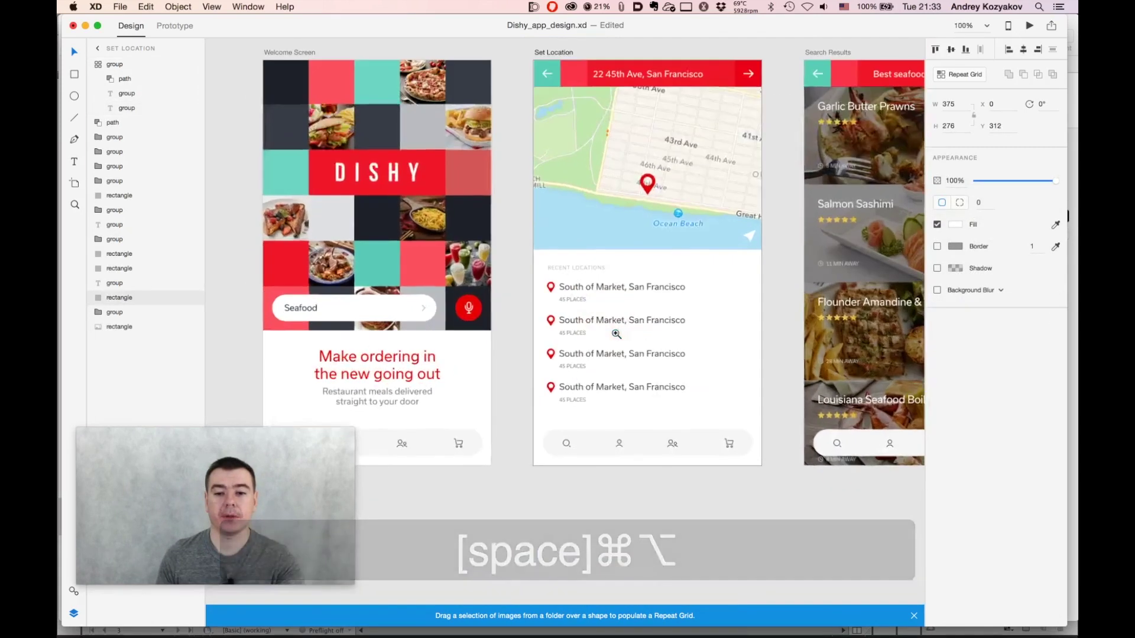
{"action": "left_click", "coordinate": [611, 333], "text": "super"}
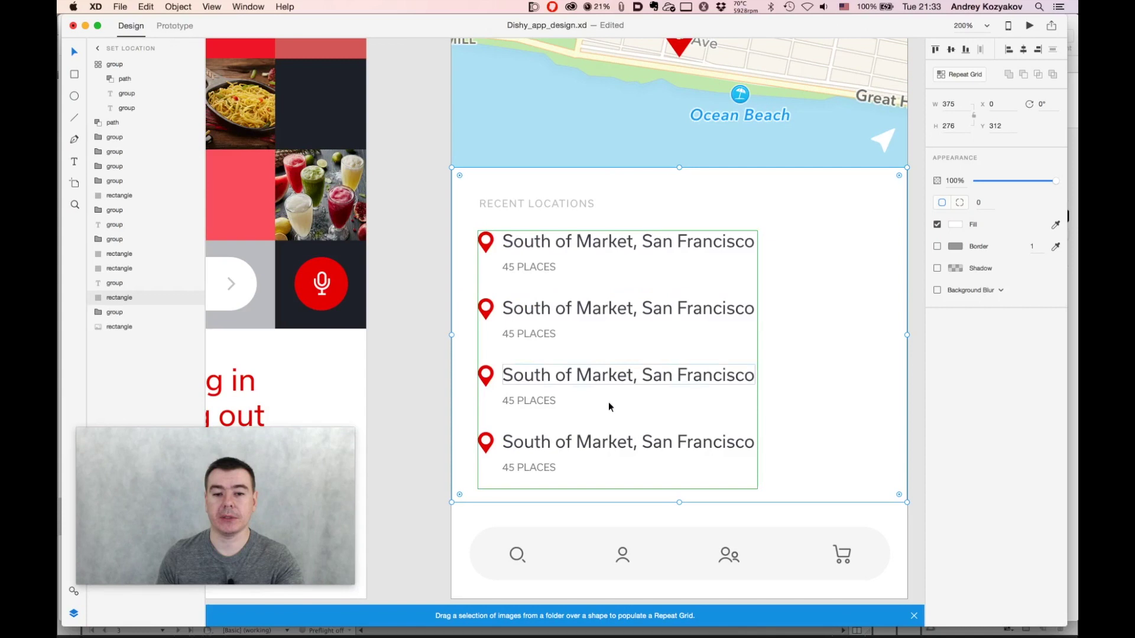
{"action": "left_click", "coordinate": [596, 451]}
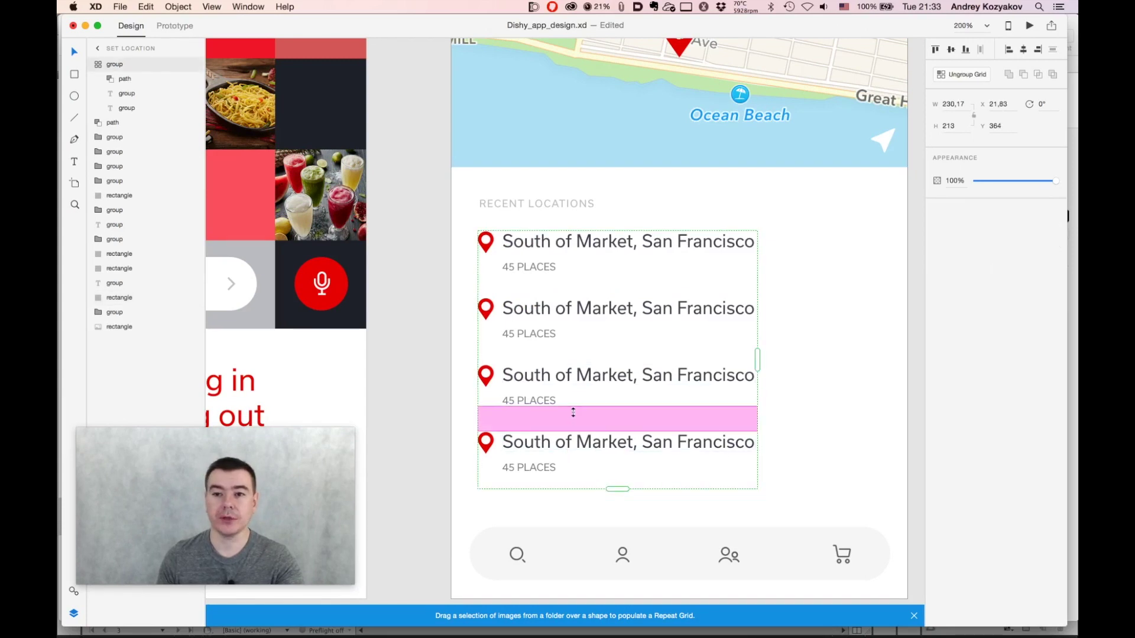
{"action": "left_click", "coordinate": [407, 253]}
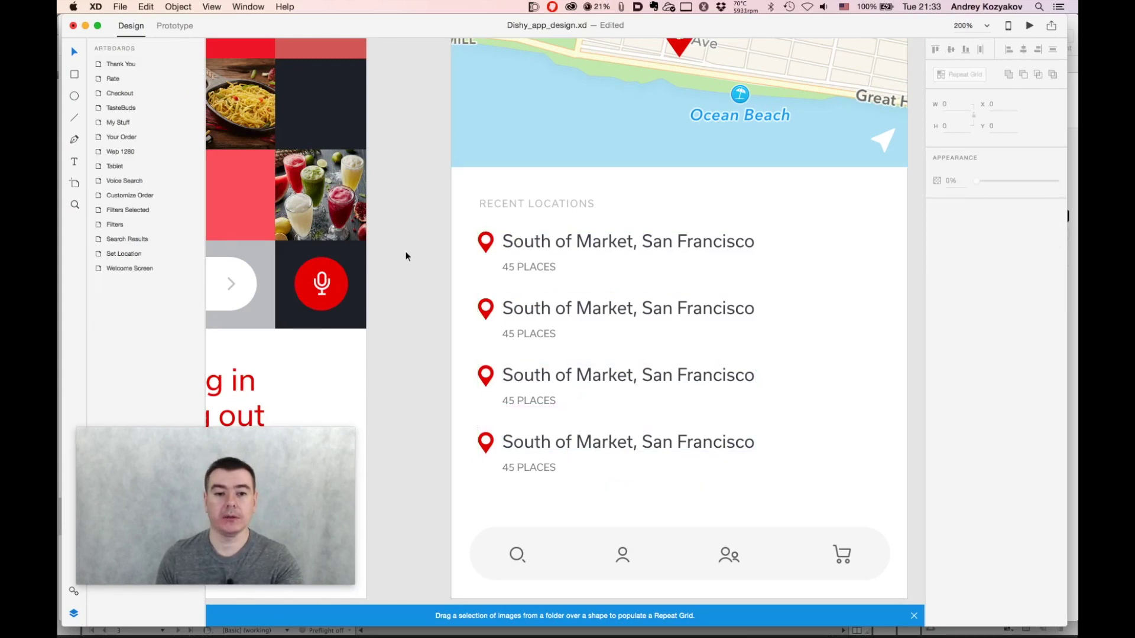
{"action": "key", "text": "super+alt+space"}
{"action": "left_click", "coordinate": [415, 321]}
{"action": "left_click", "coordinate": [414, 321]}
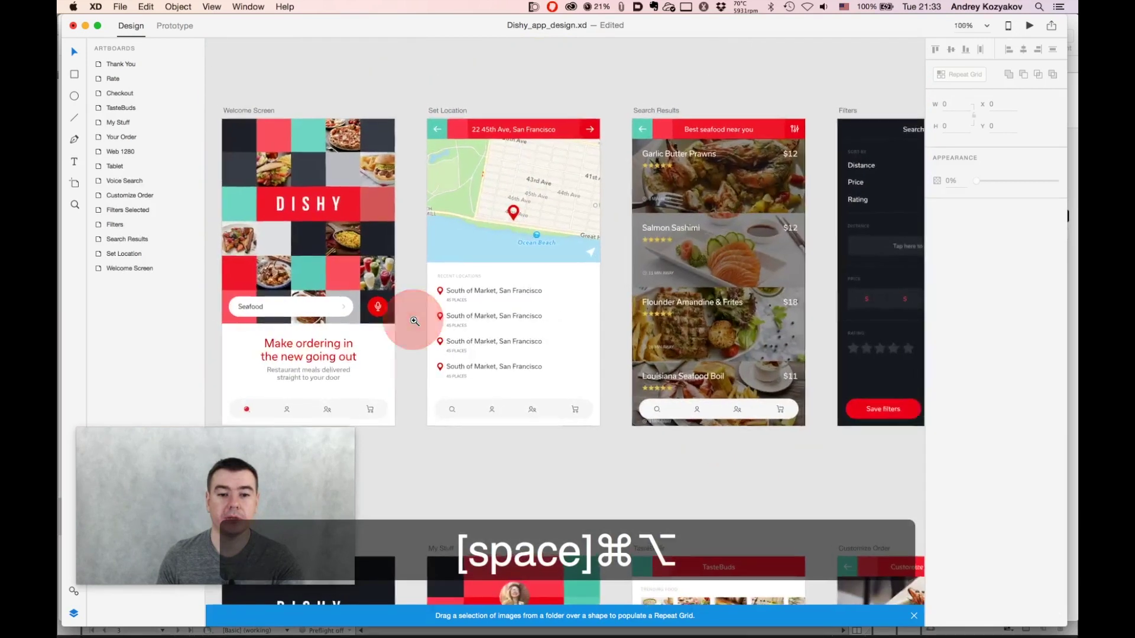
{"action": "scroll", "coordinate": [416, 204], "scroll_direction": "up", "scroll_amount": 2}
{"action": "left_click", "coordinate": [222, 7]}
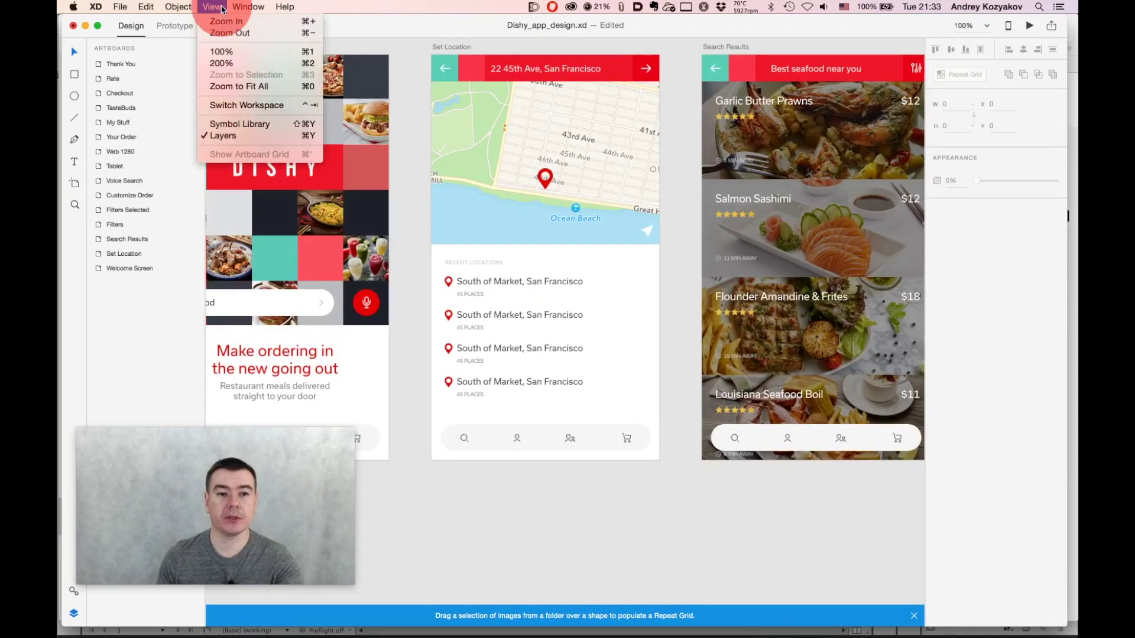
{"action": "left_click", "coordinate": [221, 8]}
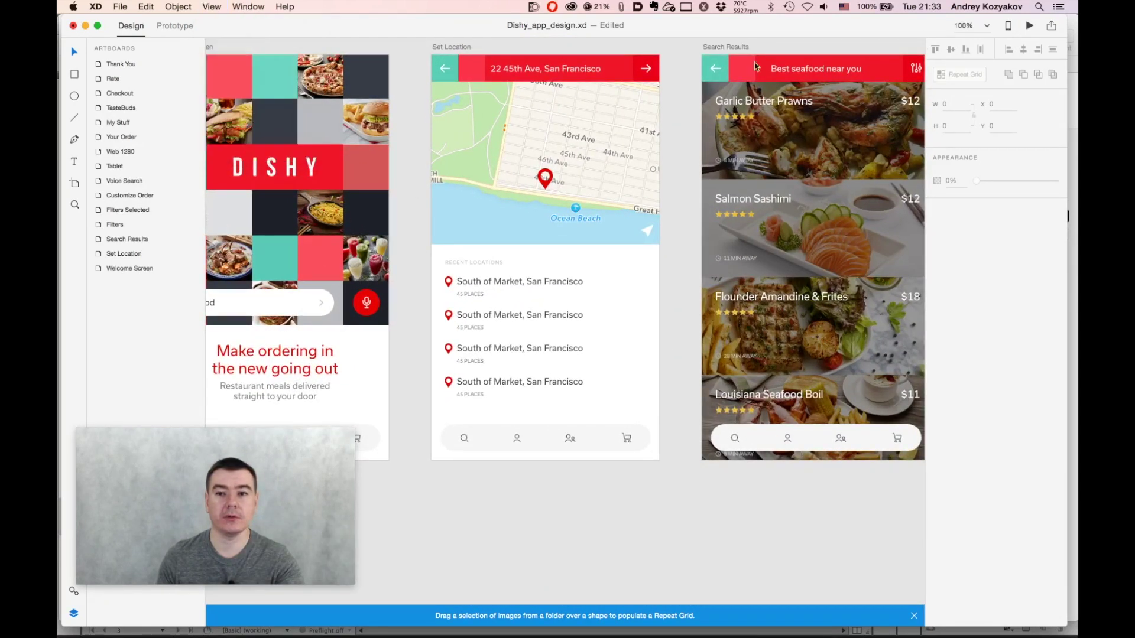
Try extending the Recent Locations repeat grid sideways to a second column, and undo the extension
{"action": "left_click", "coordinate": [515, 343]}
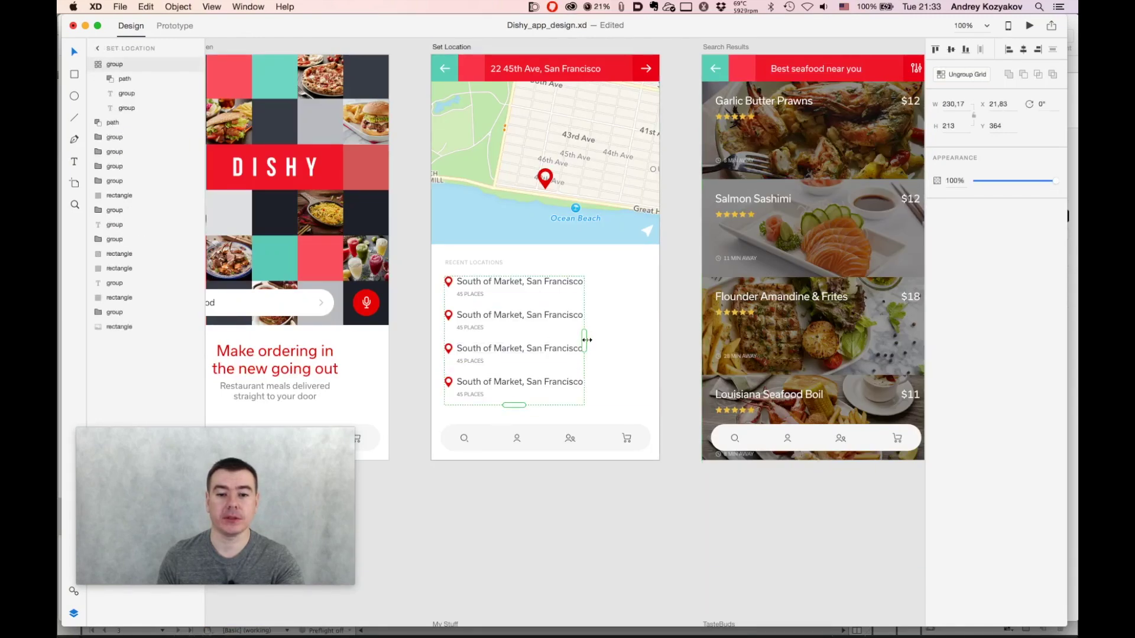
{"action": "left_click_drag", "start_coordinate": [585, 339], "coordinate": [759, 340]}
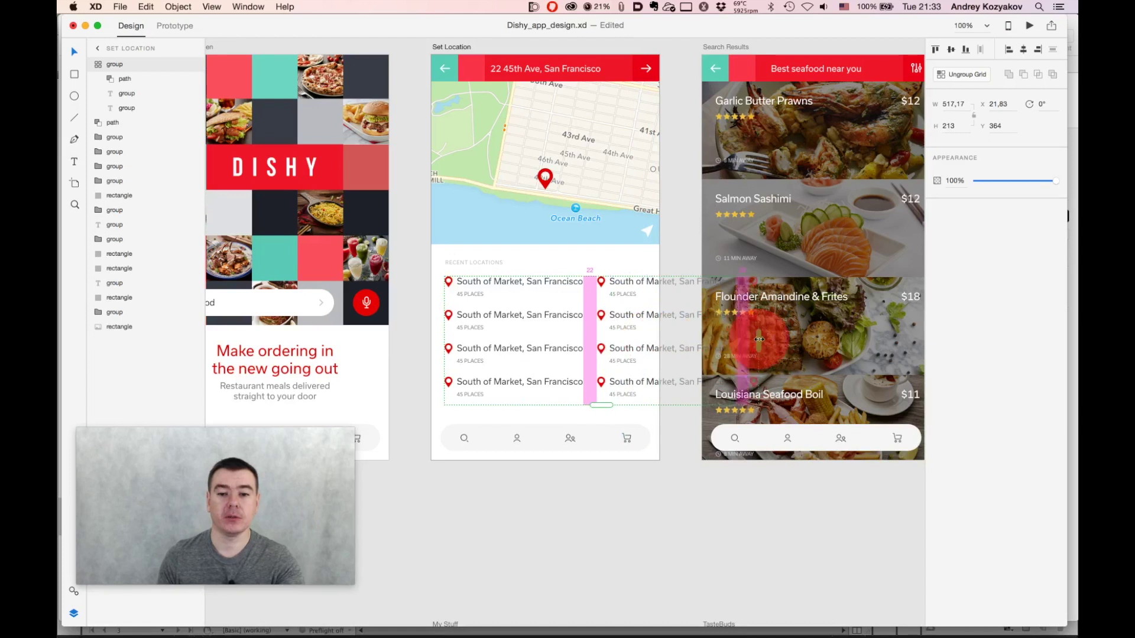
{"action": "key", "text": "super"}
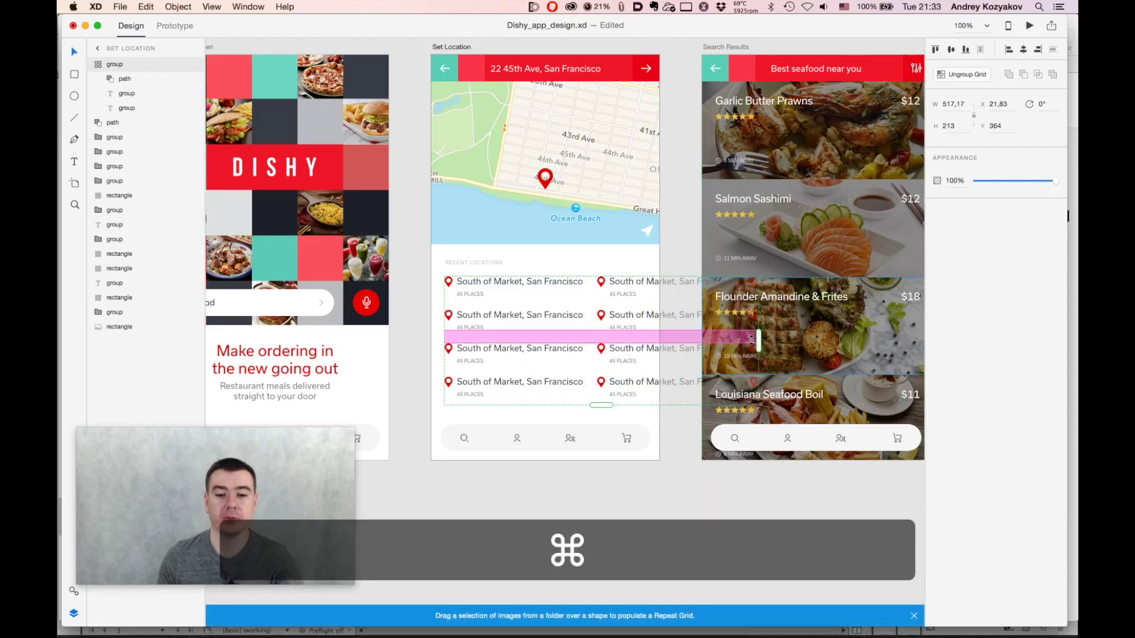
{"action": "key", "text": "super+z"}
Try ungrouping the Recent Locations repeat grid into separate entries, and undo back to the four-entry grid
{"action": "left_click", "coordinate": [970, 75]}
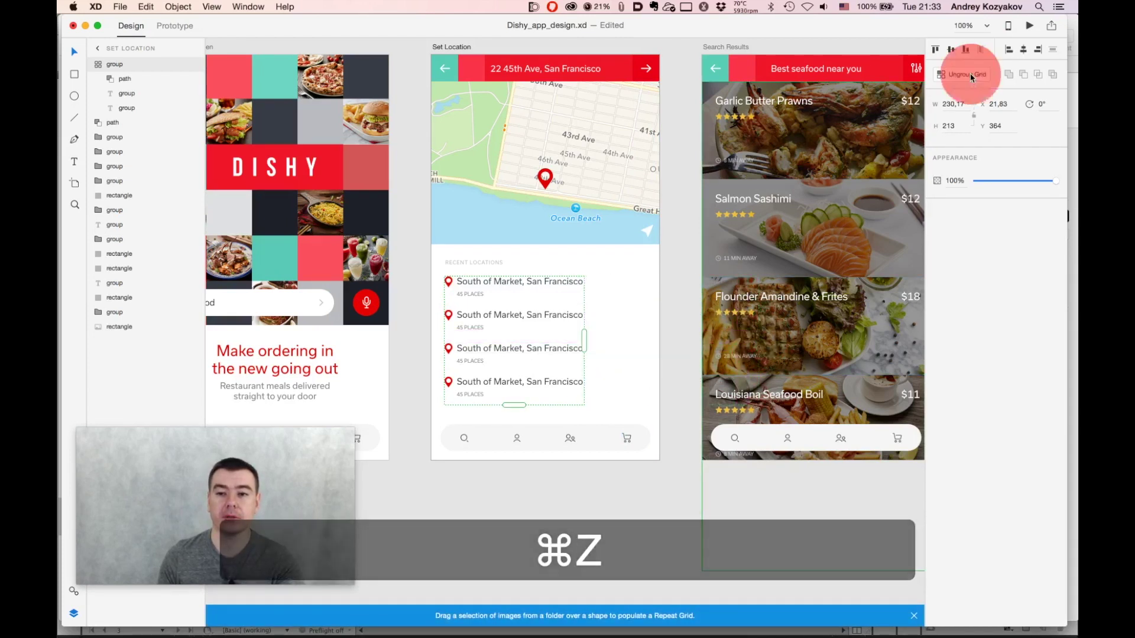
{"action": "key", "text": "super+z"}
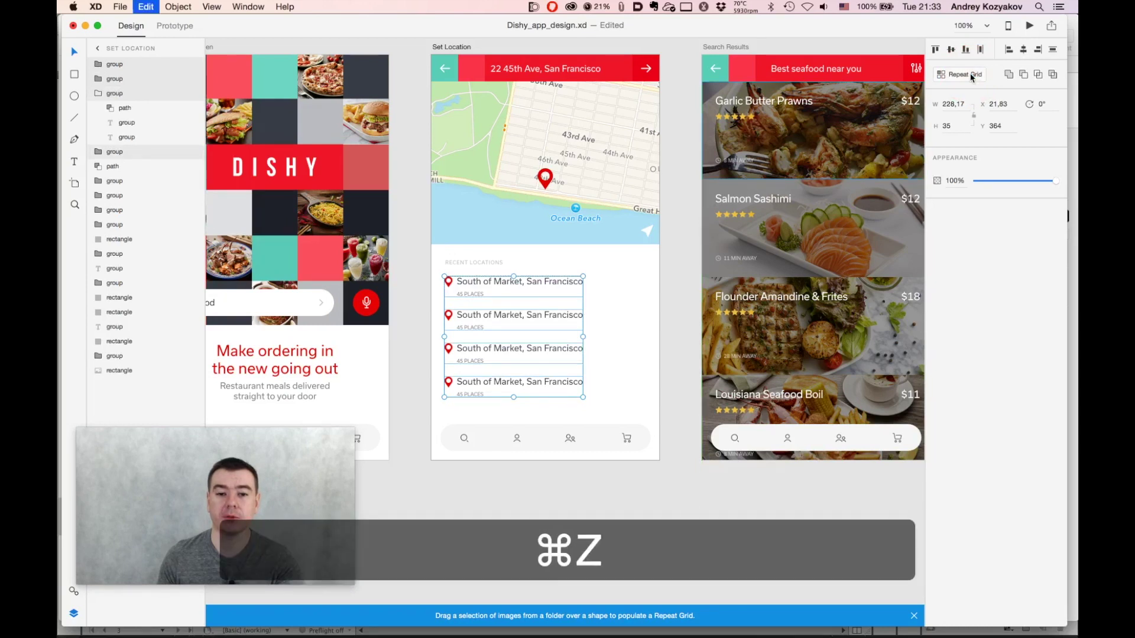
{"action": "left_click", "coordinate": [969, 75]}
{"action": "key", "text": "super+z"}
Add a new iPhone 6/7 artboard at the end of the first row, beside the Filters Selected artboard
{"action": "left_click", "coordinate": [518, 486]}
{"action": "key", "text": "super+minus"}
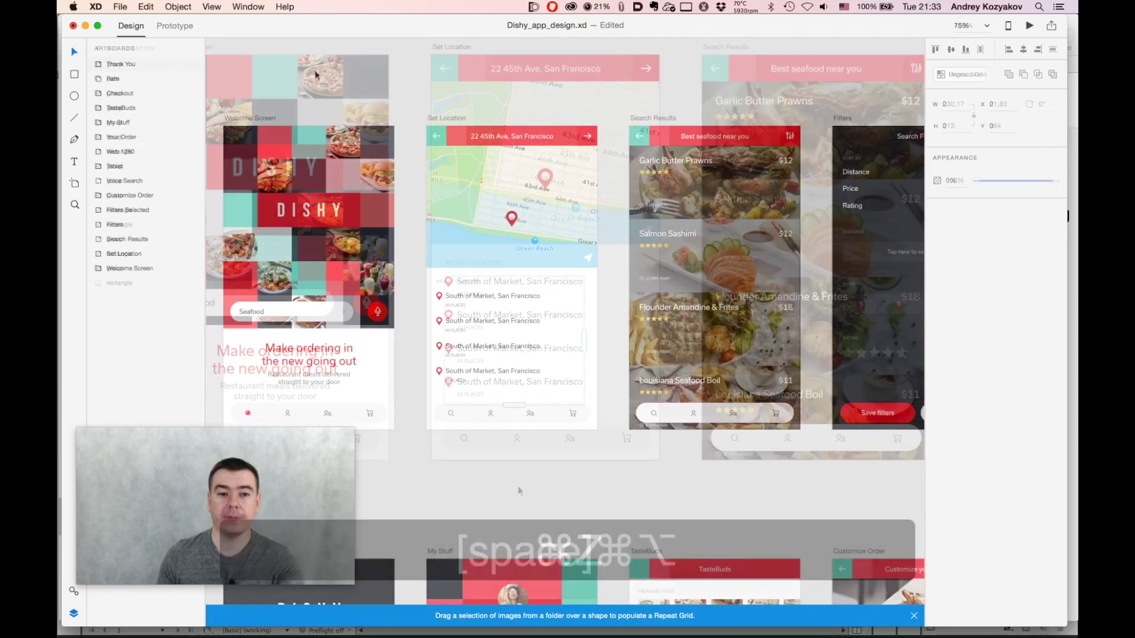
{"action": "left_click", "coordinate": [75, 186]}
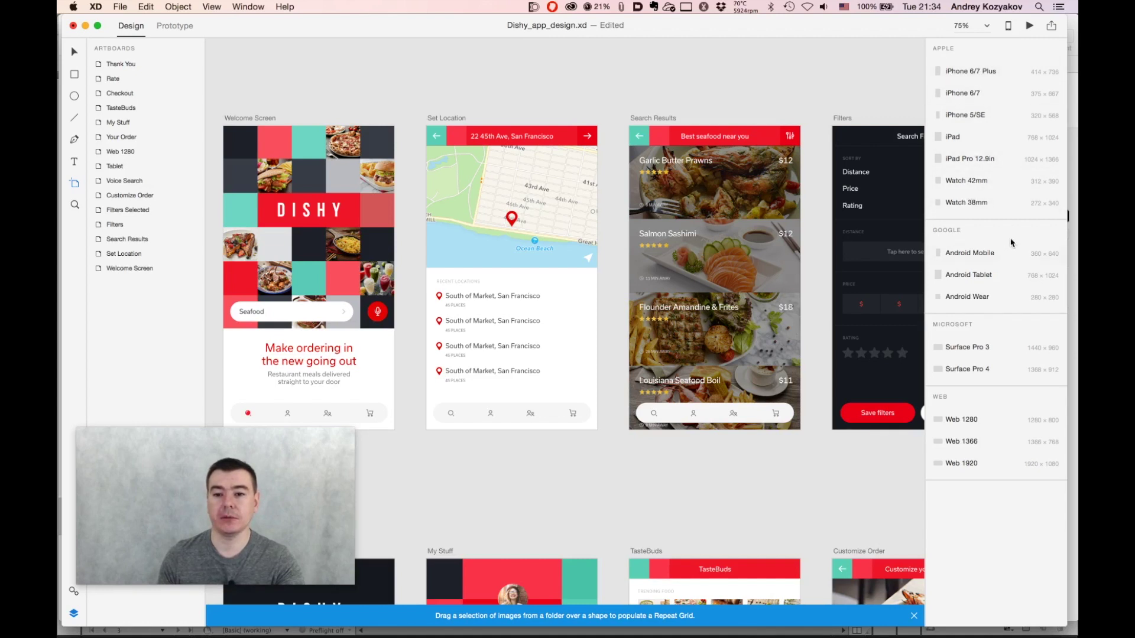
{"action": "left_click", "coordinate": [540, 361], "text": "alt+super"}
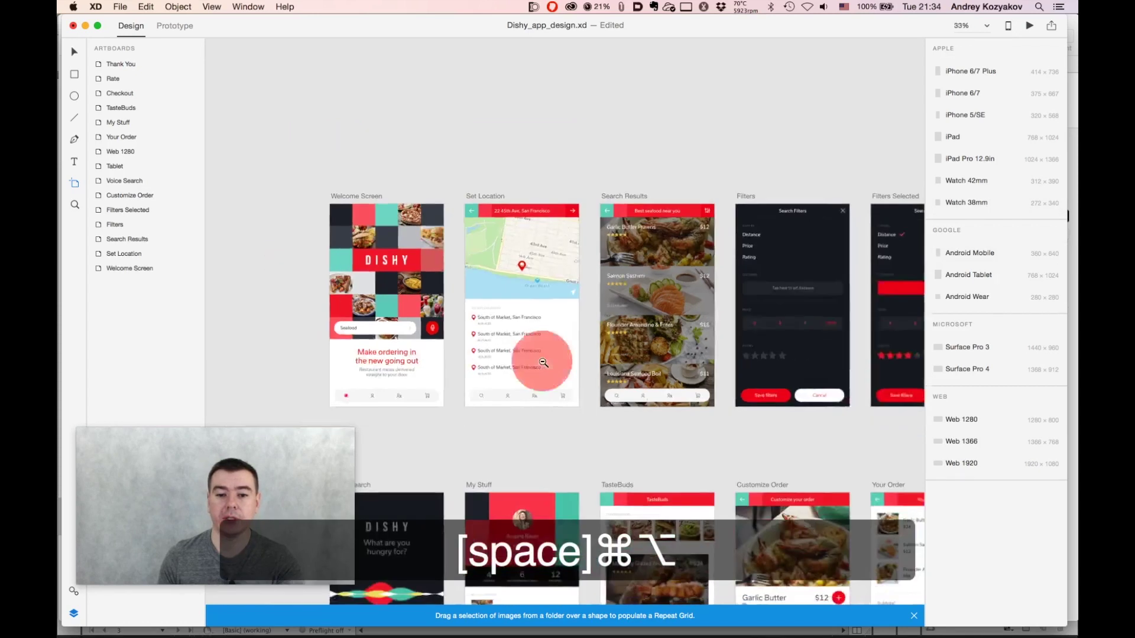
{"action": "left_click", "coordinate": [541, 361], "text": "alt+super"}
{"action": "left_click_drag", "start_coordinate": [551, 411], "coordinate": [535, 220]}
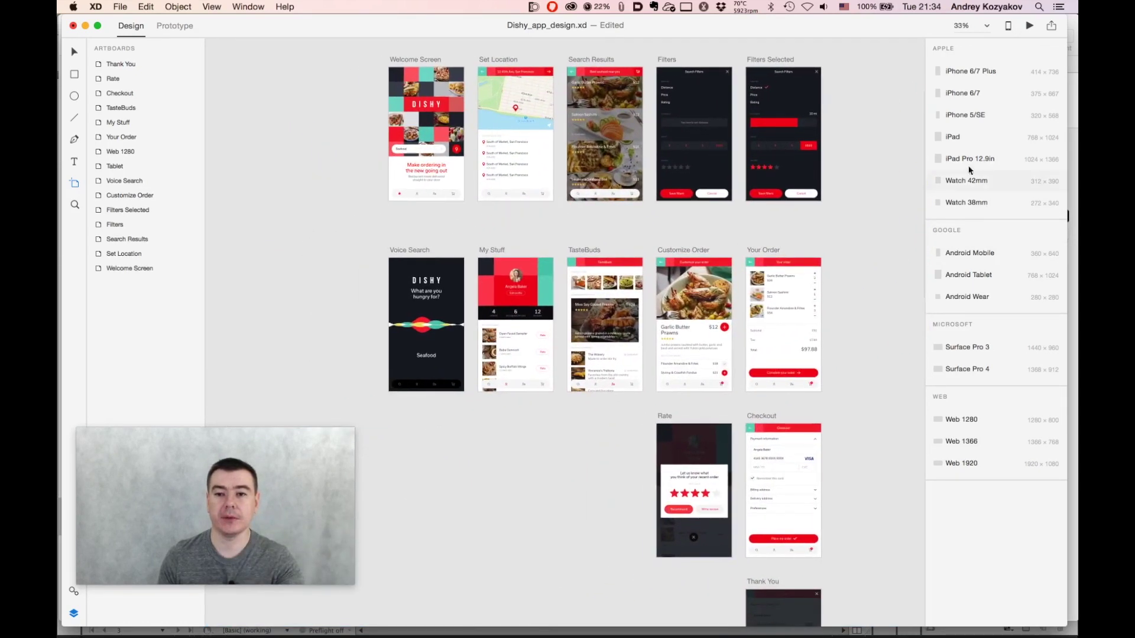
{"action": "left_click", "coordinate": [965, 93]}
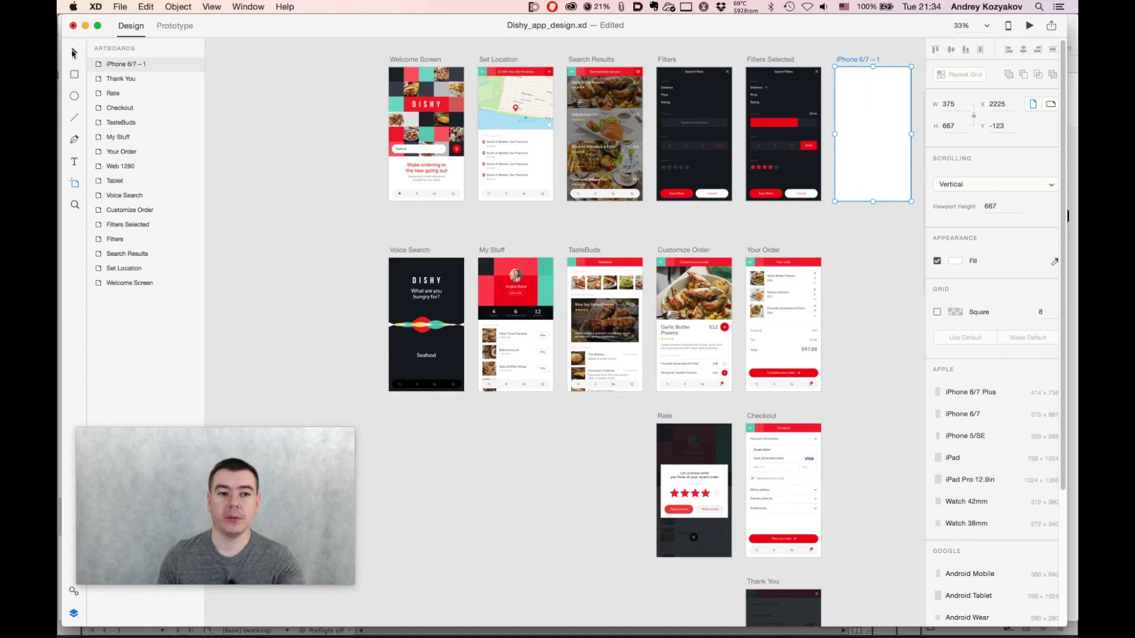
Switch to Photoshop and bring up the DISHY_WelcomeScreen_NoImages.psd document
{"action": "key", "text": "super+Tab"}
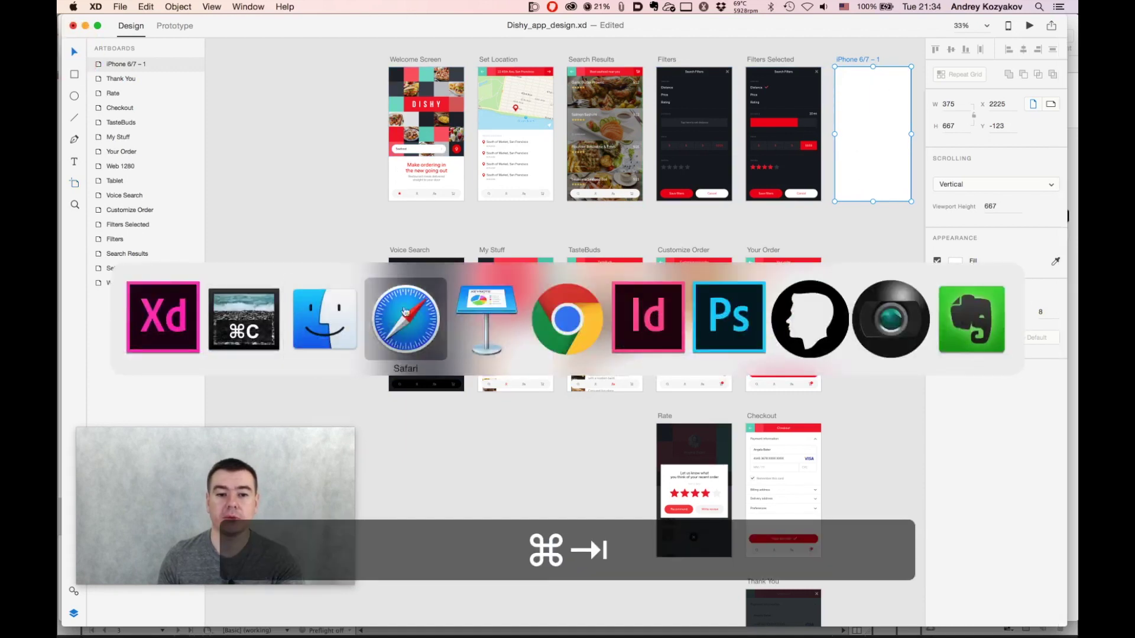
{"action": "left_click", "coordinate": [729, 317]}
{"action": "left_click", "coordinate": [159, 55]}
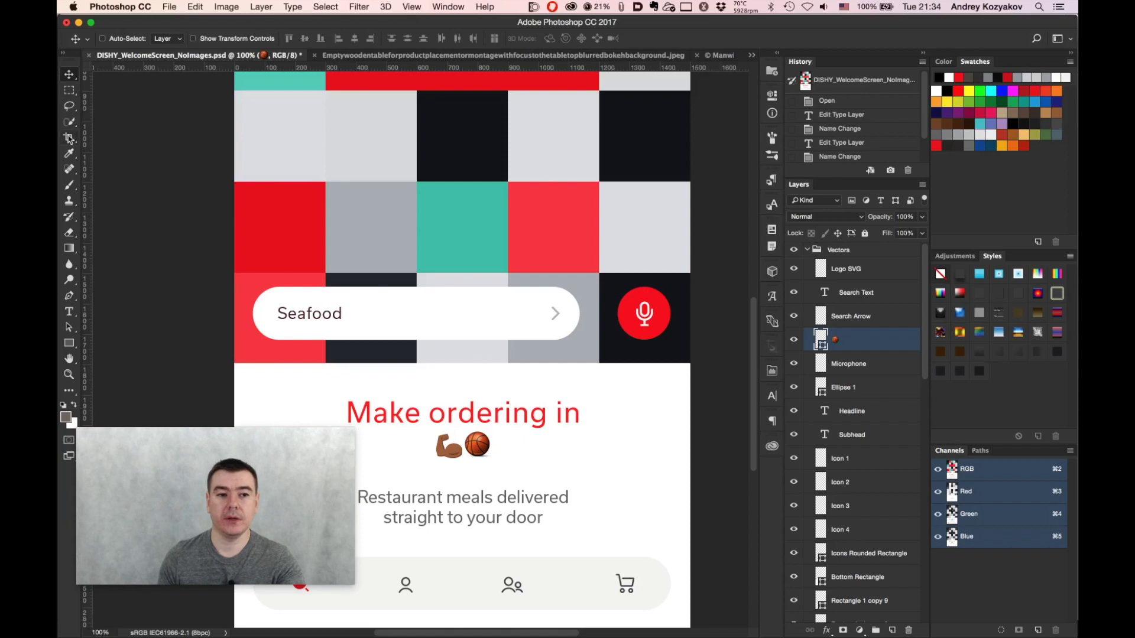
Activate the Path Selection tool and select the layers from Icons Rounded Rectangle through Rectangle 1 copy 7
{"action": "left_click", "coordinate": [69, 327]}
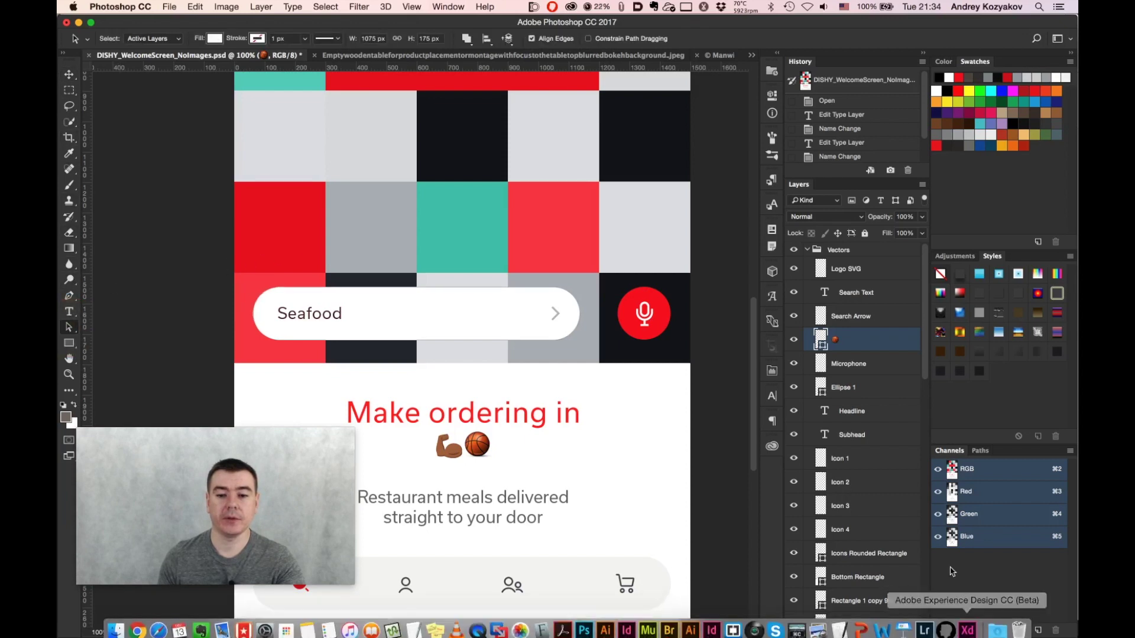
{"action": "scroll", "coordinate": [866, 561], "scroll_direction": "down", "scroll_amount": 5}
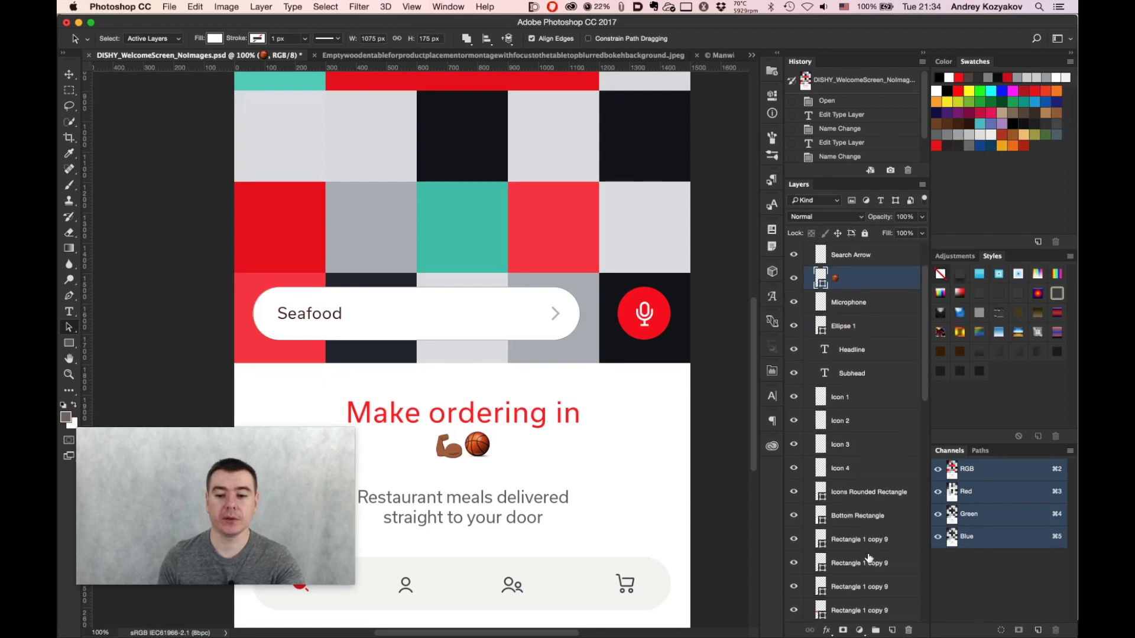
{"action": "left_click", "coordinate": [866, 447]}
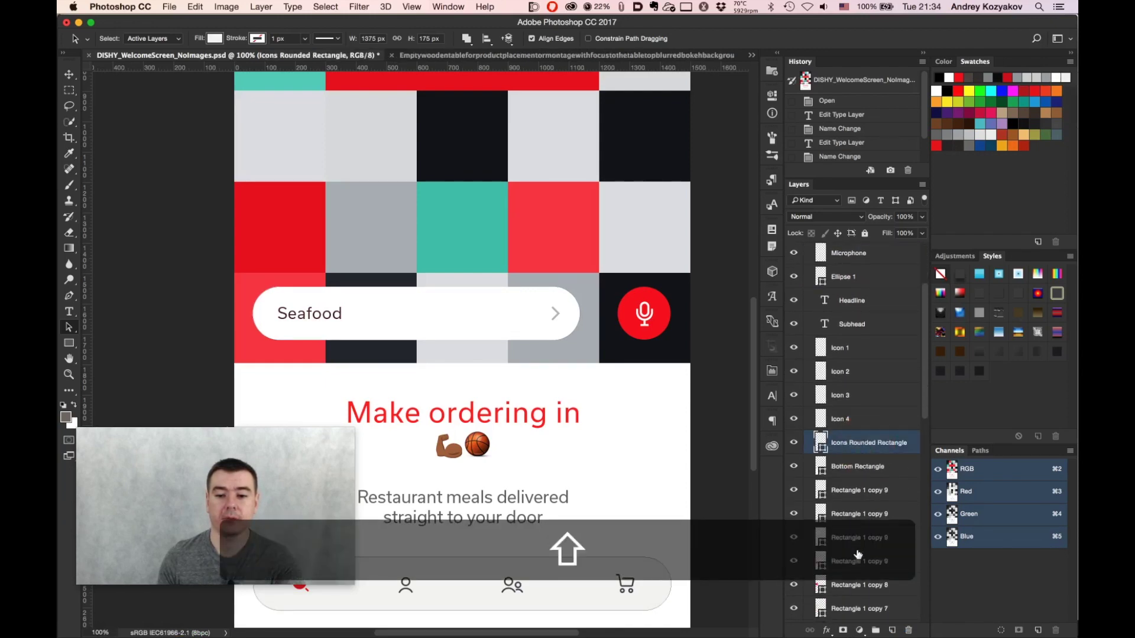
{"action": "left_click", "coordinate": [850, 615], "text": "shift"}
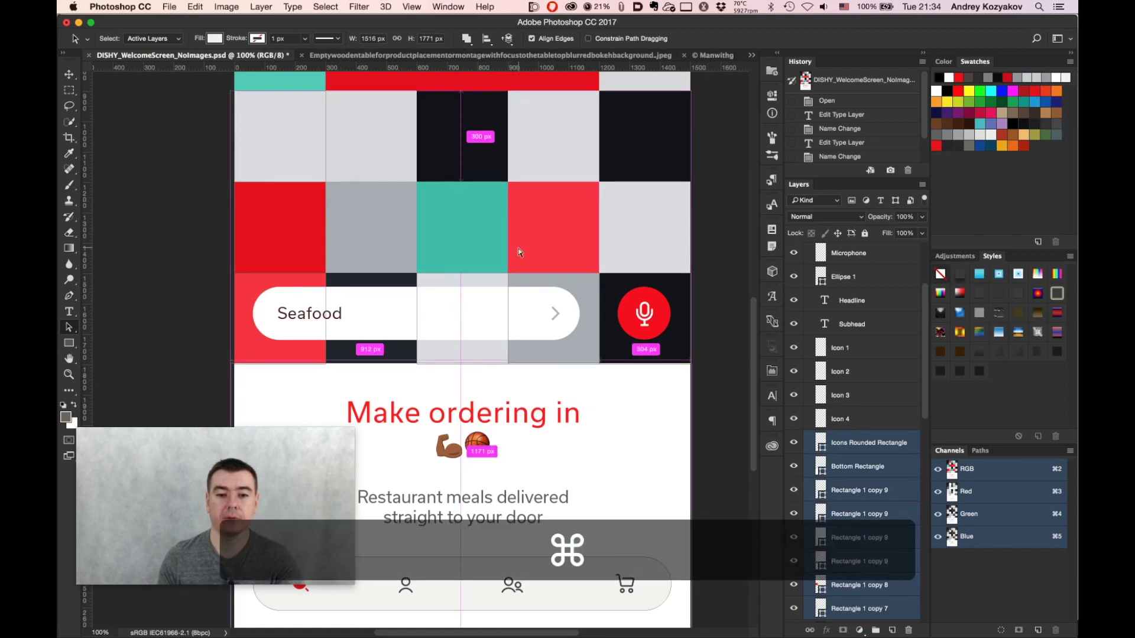
Try selecting the whole canvas to pick up the shape paths, clearing the canvas selection each time
{"action": "key", "text": "super+a"}
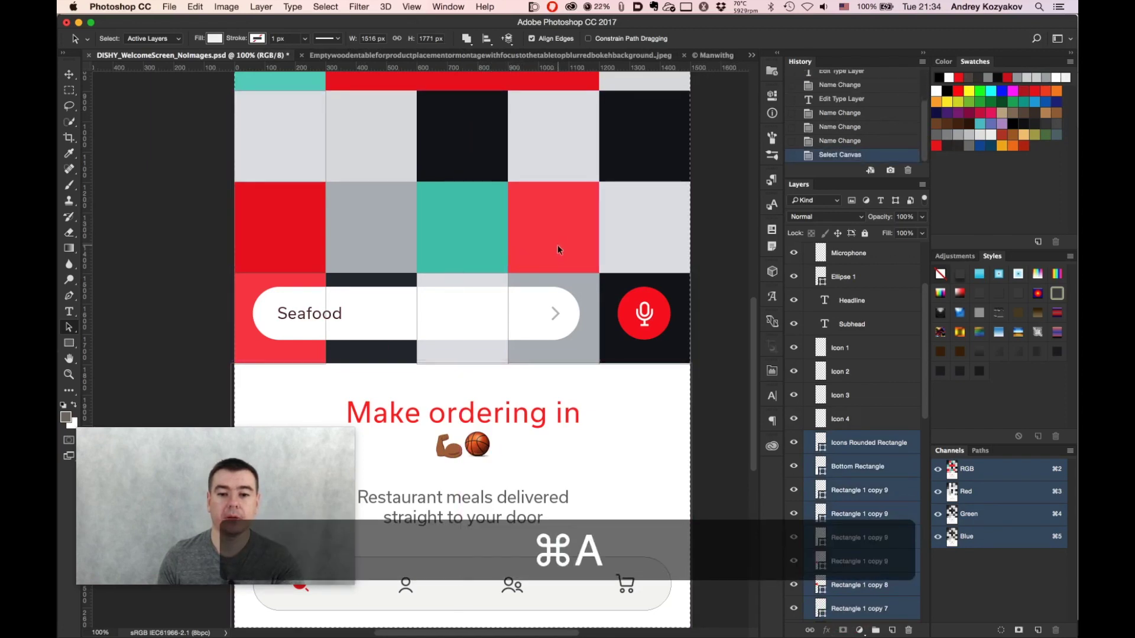
{"action": "key", "text": "super+d"}
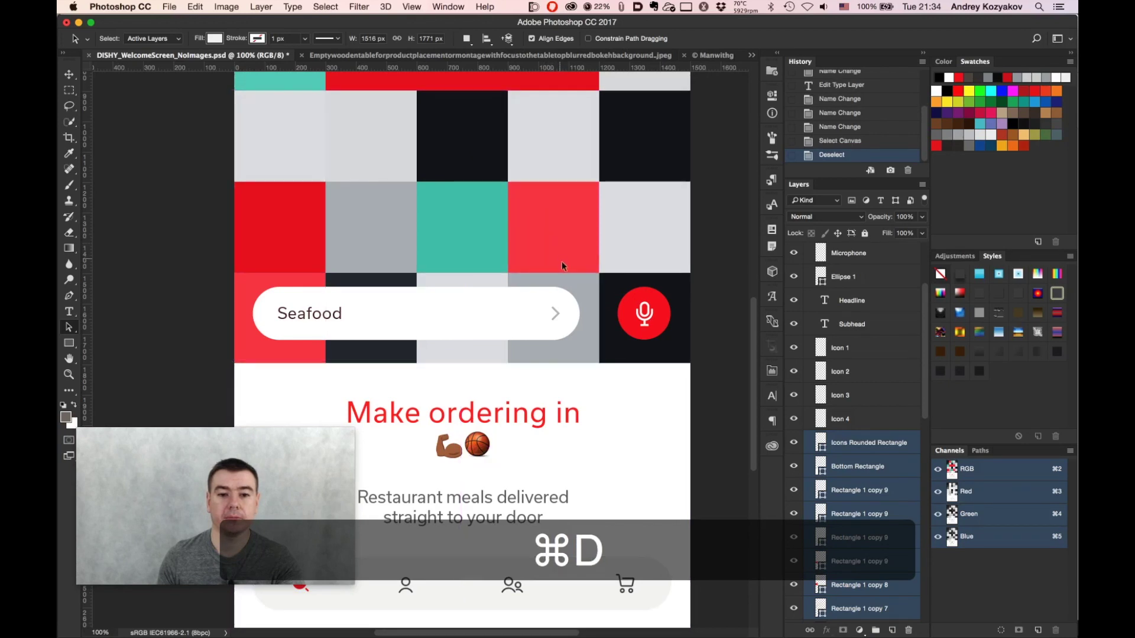
{"action": "left_click", "coordinate": [598, 242], "text": "shift"}
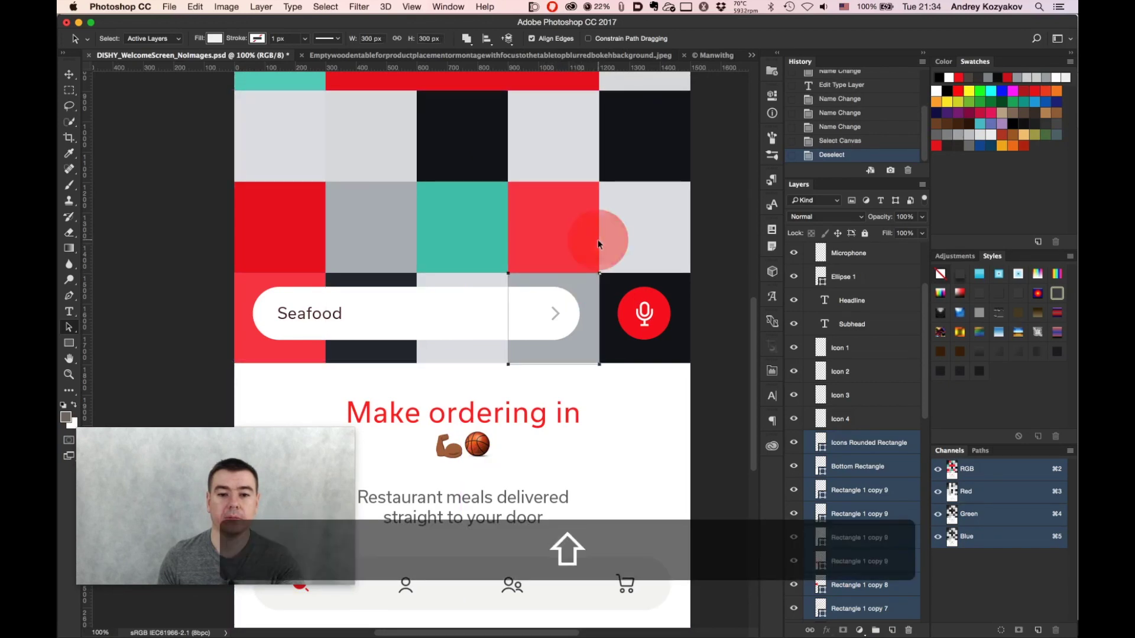
{"action": "key", "text": "super+a"}
{"action": "left_click", "coordinate": [615, 277], "text": "shift"}
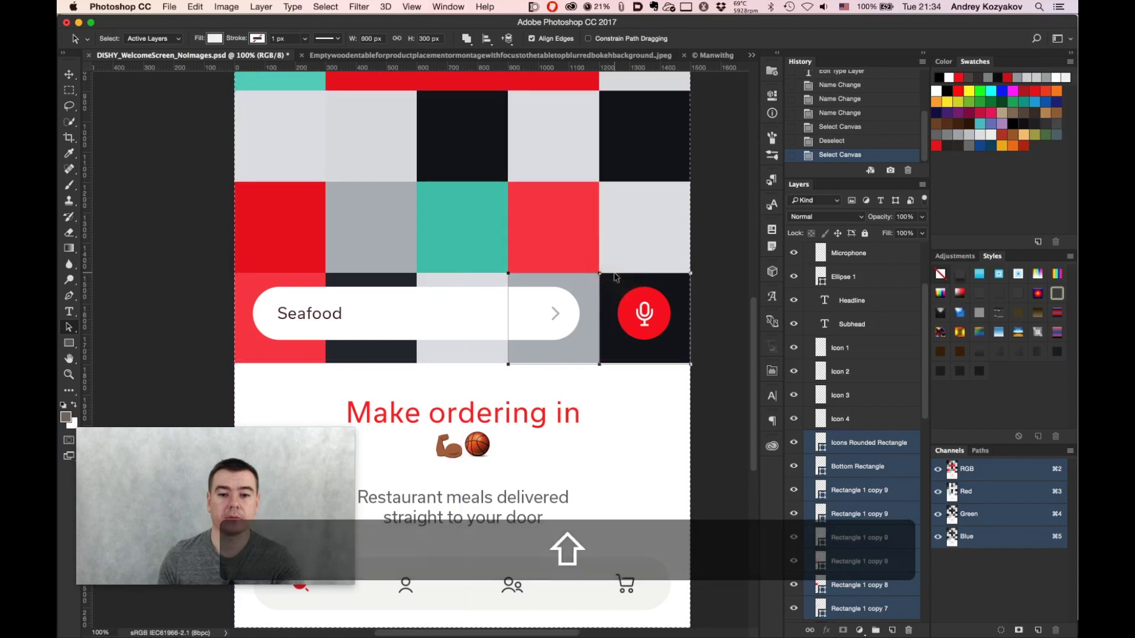
{"action": "key", "text": "super+d"}
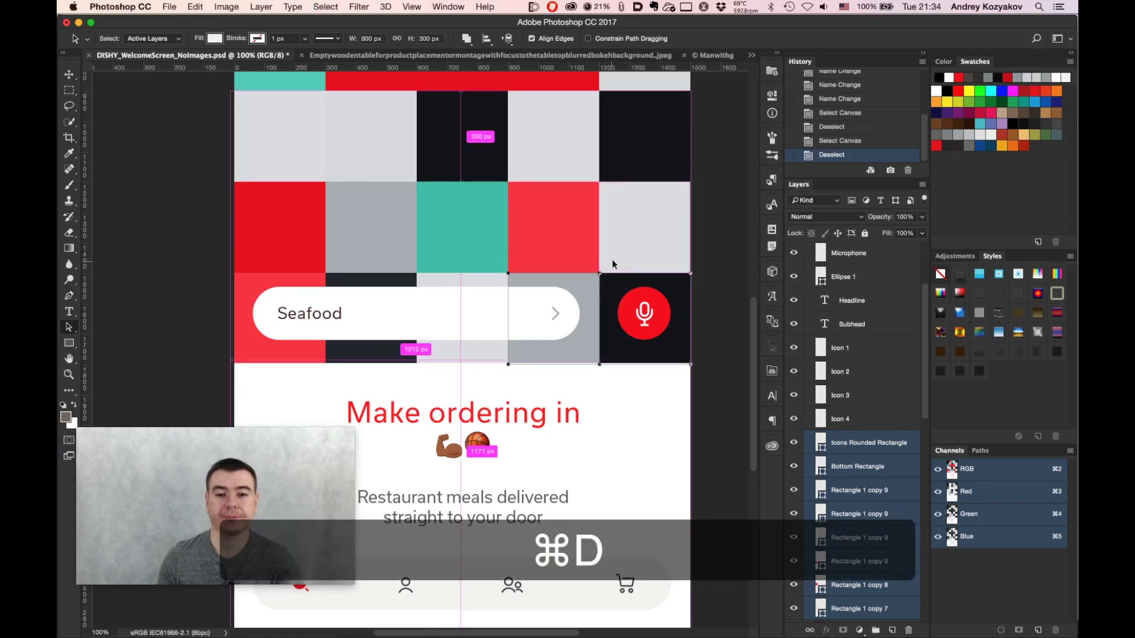
Select the paths of the coloured tiles around the Seafood search field and copy them
{"action": "key", "text": "shift"}
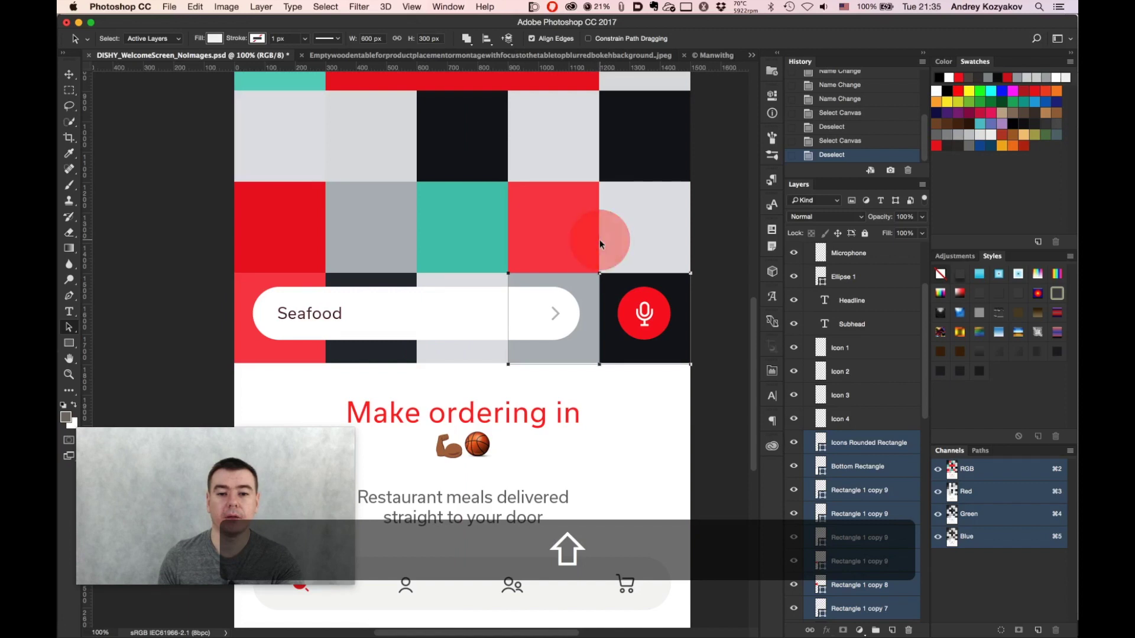
{"action": "left_click", "coordinate": [599, 239], "text": "shift"}
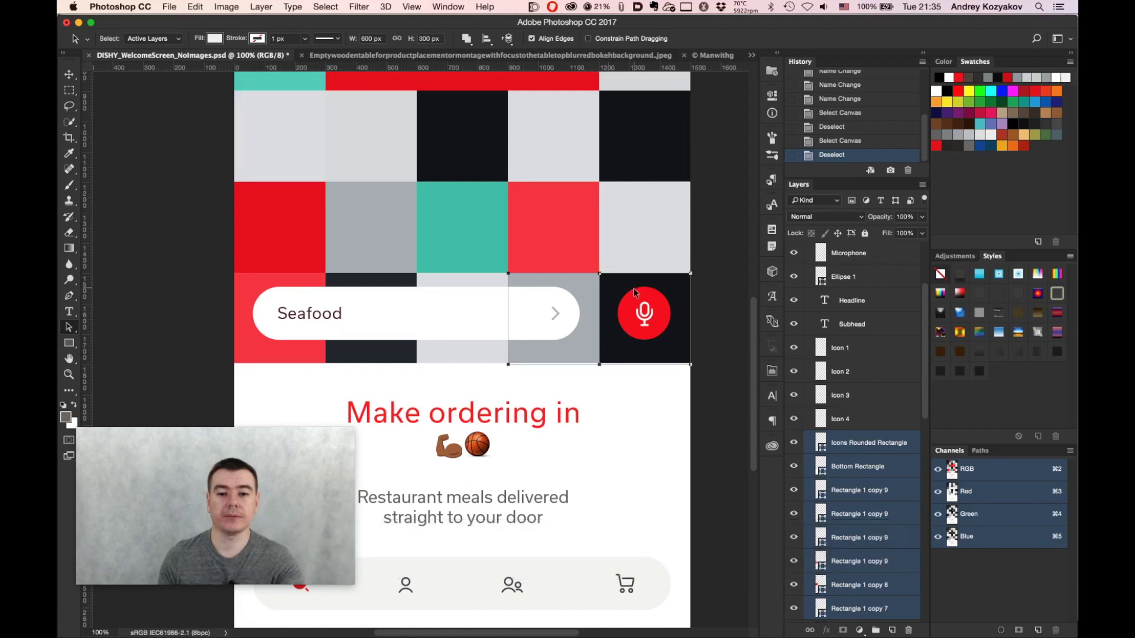
{"action": "left_click_drag", "start_coordinate": [635, 292], "coordinate": [409, 247]}
{"action": "key", "text": "super+c"}
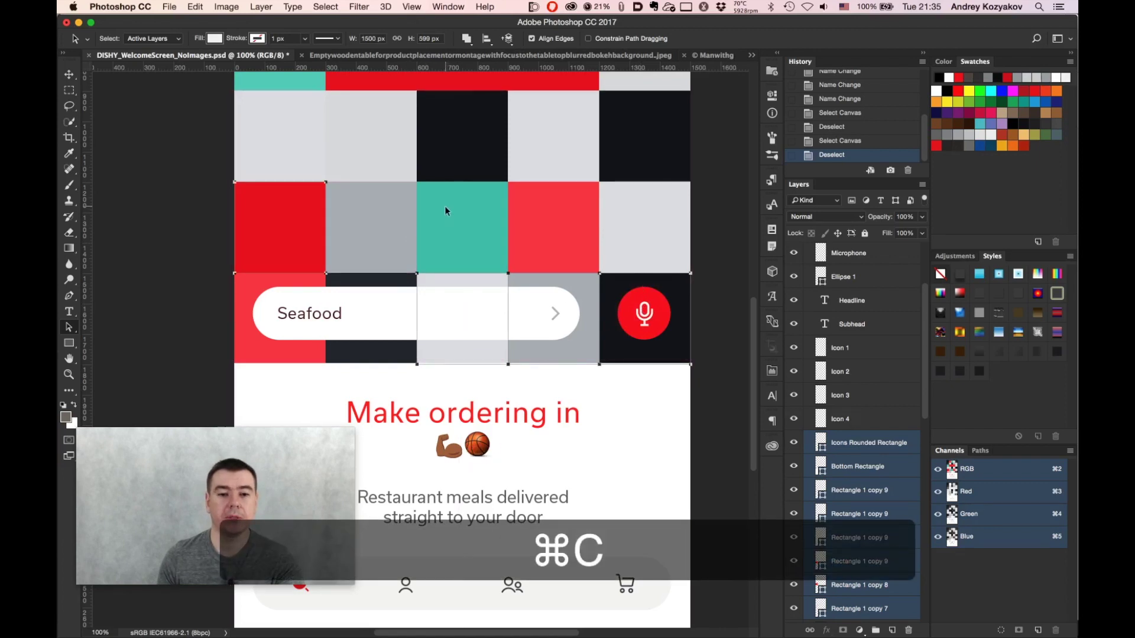
Switch to Adobe XD and try to paste the shapes copied from Photoshop onto the blank iPhone 6/7 – 1 artboard
{"action": "key", "text": "super+Tab"}
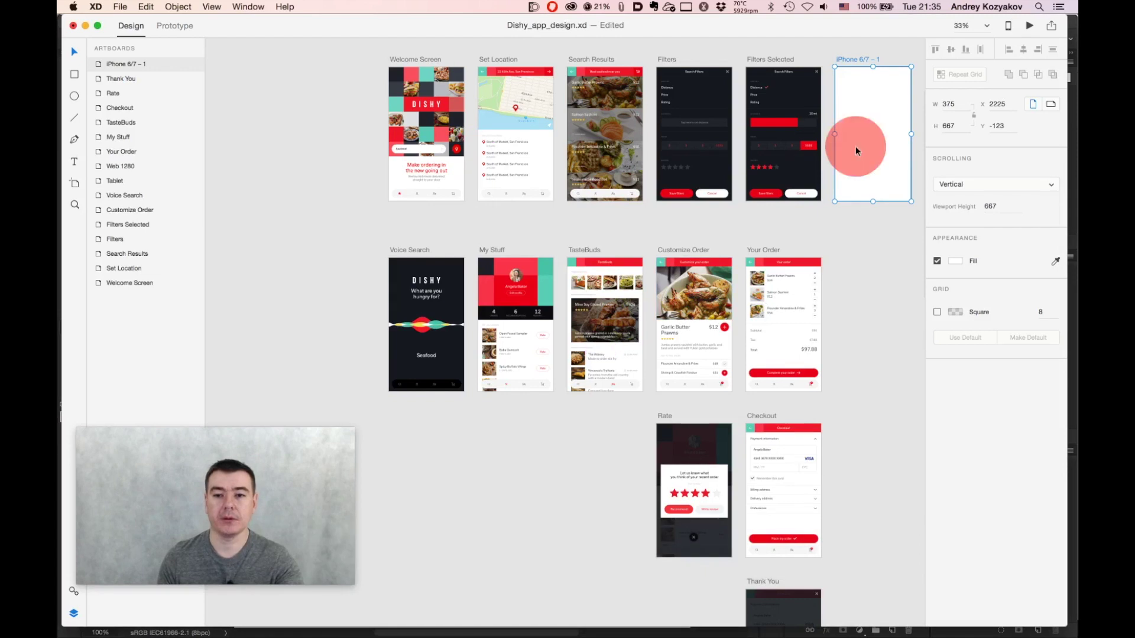
{"action": "key", "text": "super+v"}
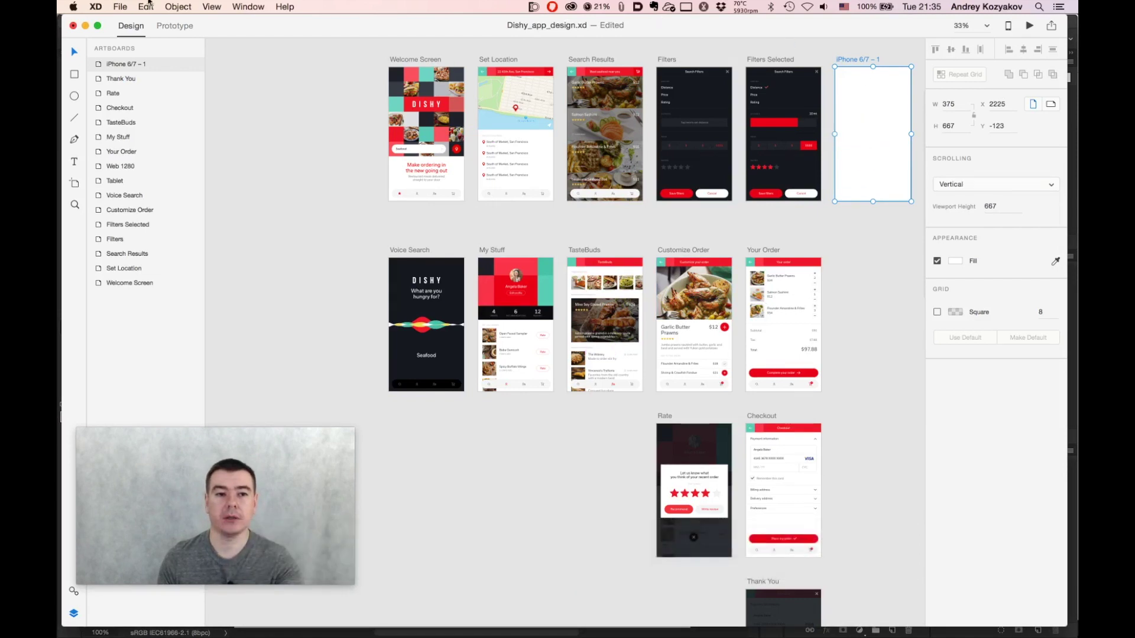
{"action": "key", "text": "super+Tab"}
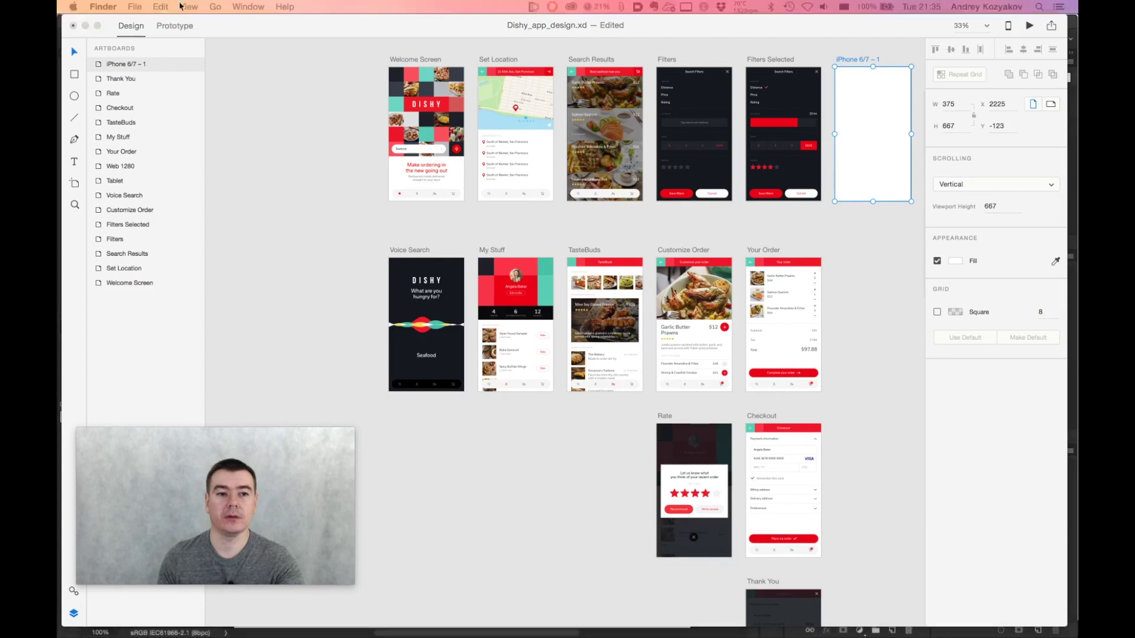
{"action": "left_click", "coordinate": [313, 28]}
{"action": "left_click", "coordinate": [146, 6]}
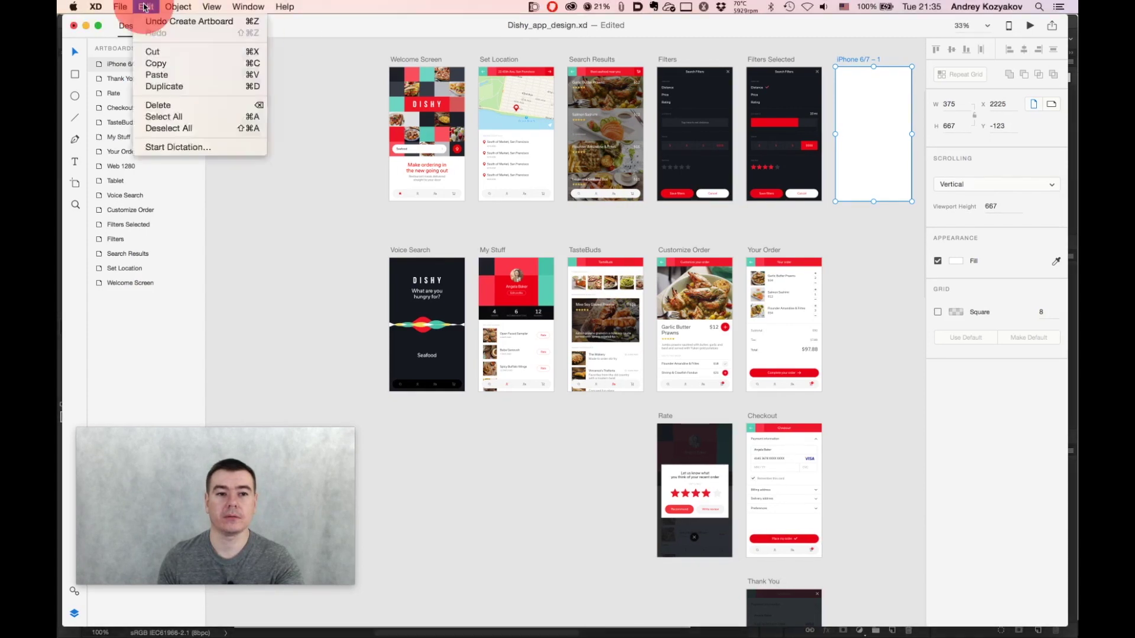
{"action": "left_click", "coordinate": [157, 63]}
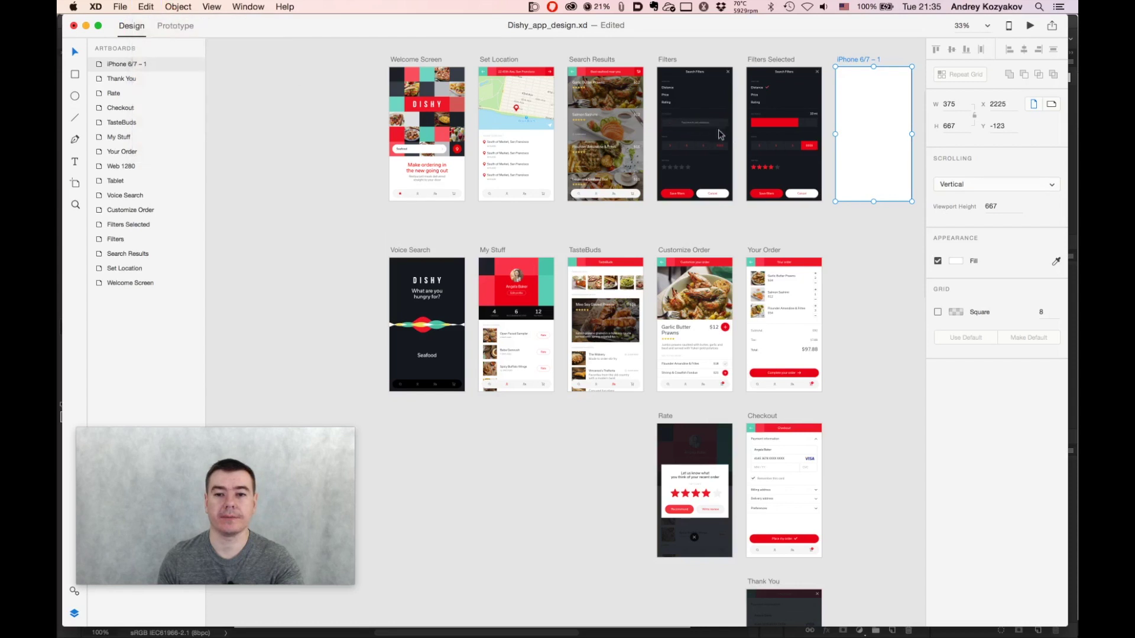
{"action": "left_click", "coordinate": [855, 127], "text": "super"}
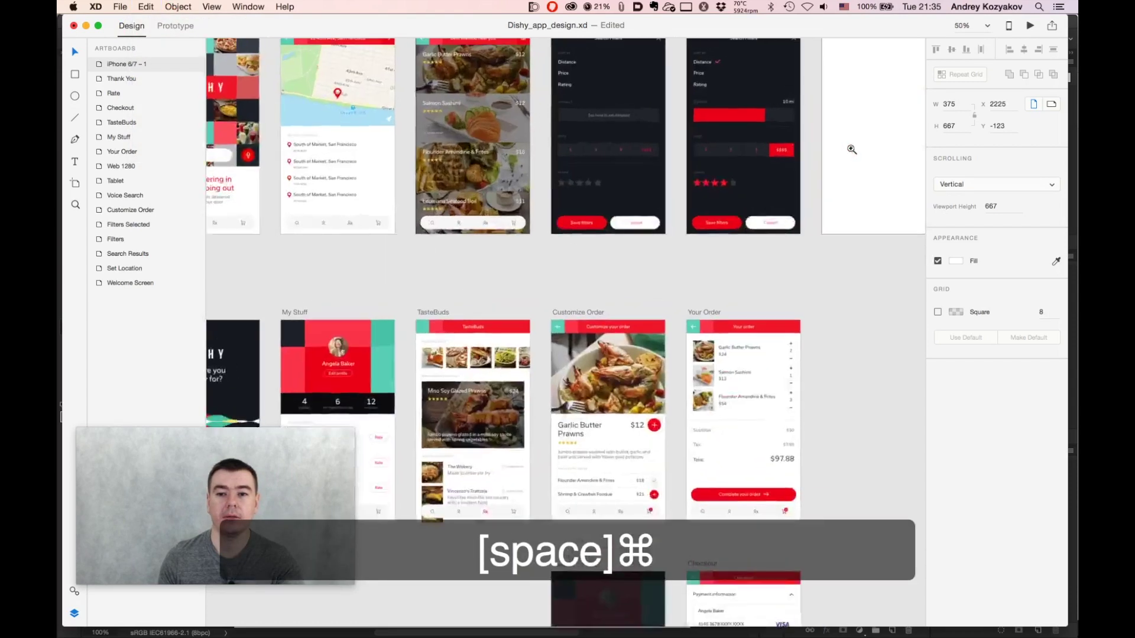
{"action": "key", "text": "super+v"}
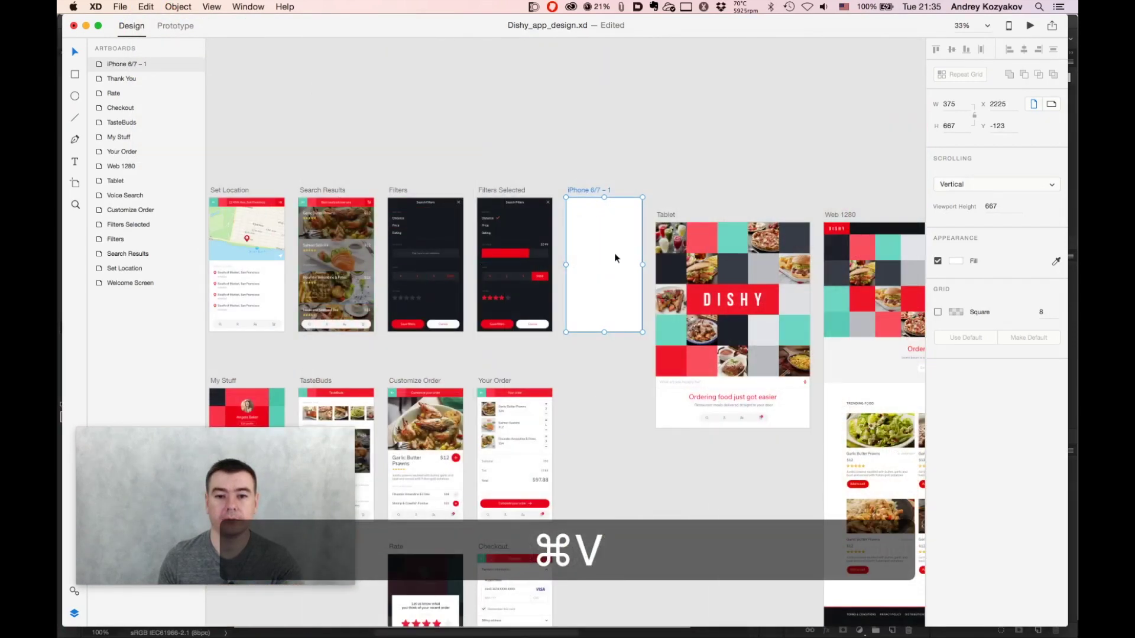
{"action": "key", "text": "super+Tab"}
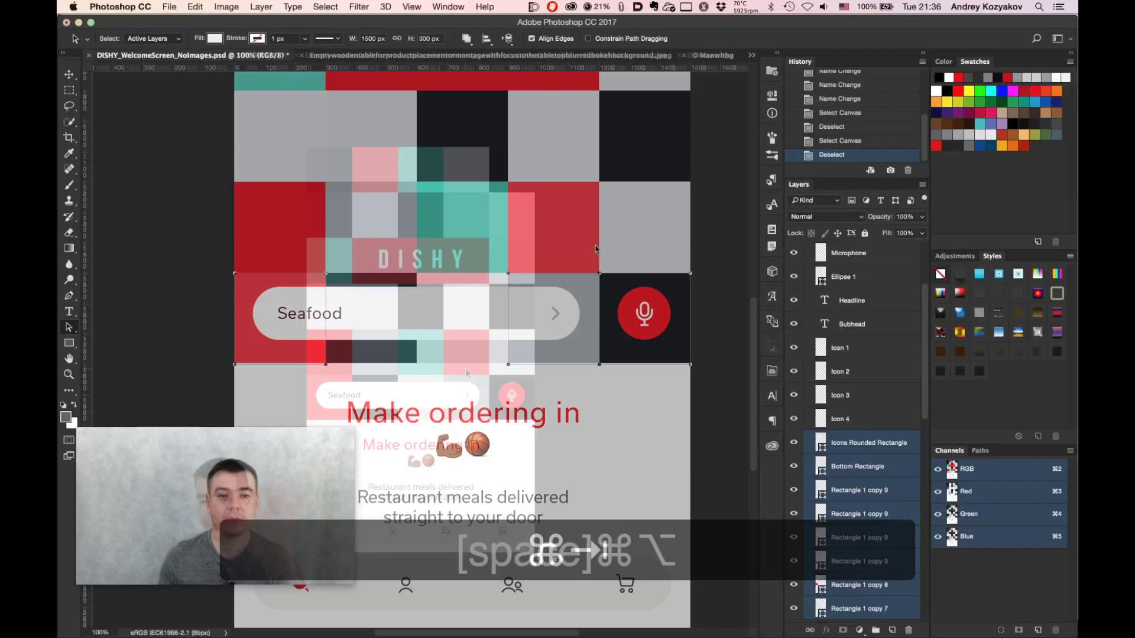
Return to Adobe XD and show the artboard grid on the blank iPhone 6/7 – 1 artboard
{"action": "key", "text": "super+Tab"}
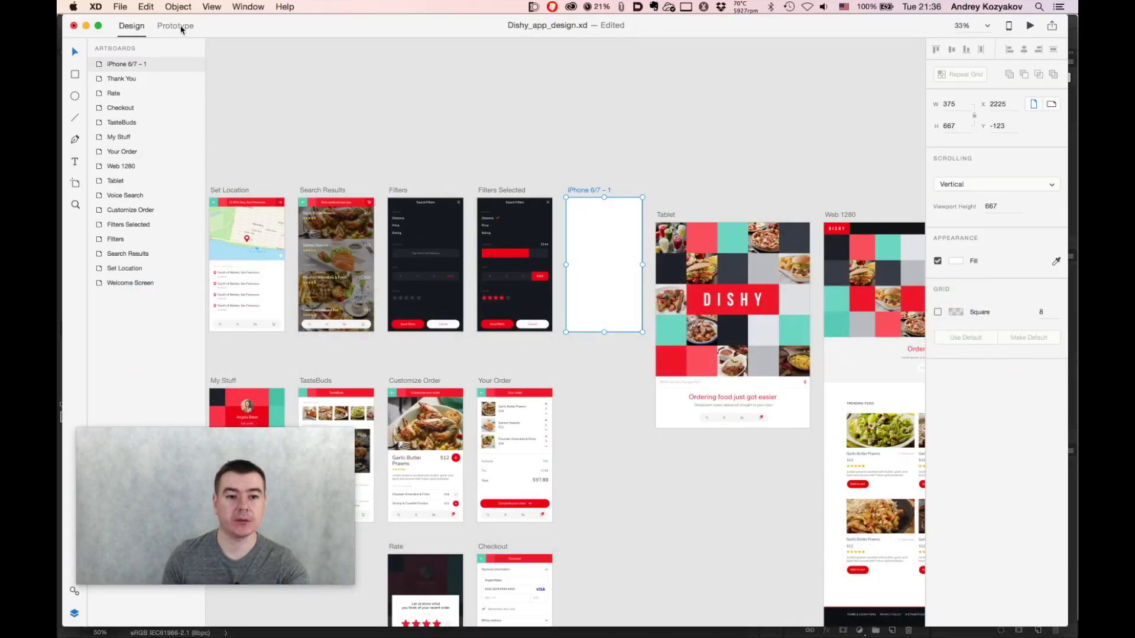
{"action": "key", "text": "space"}
{"action": "left_click_drag", "start_coordinate": [438, 262], "coordinate": [521, 244]}
{"action": "key", "text": "space"}
{"action": "left_click", "coordinate": [221, 6]}
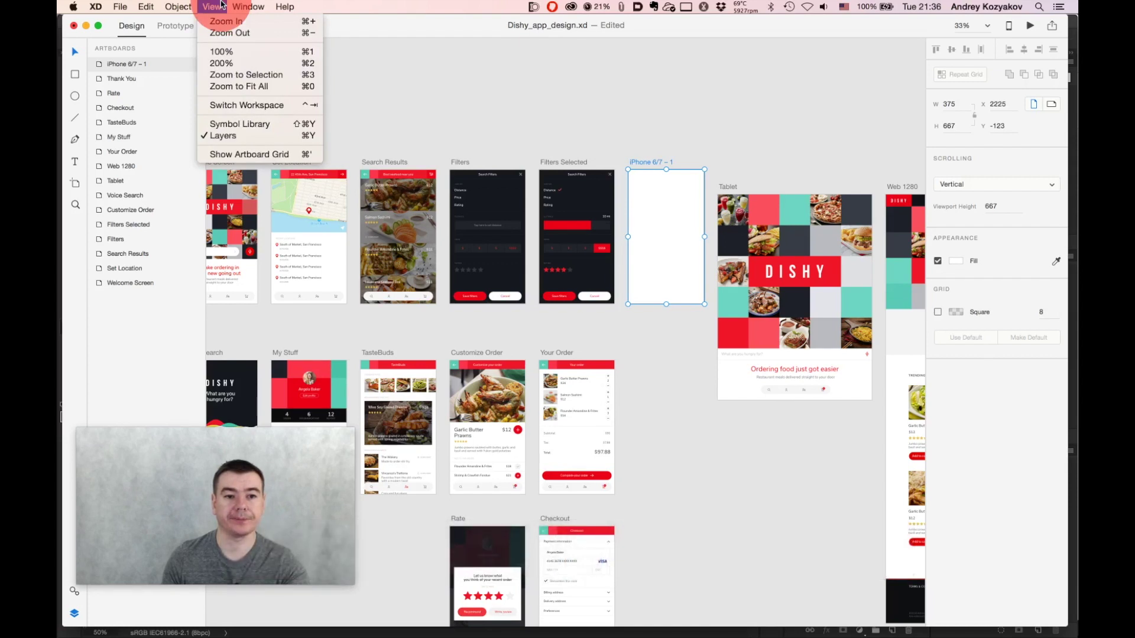
{"action": "left_click", "coordinate": [243, 155]}
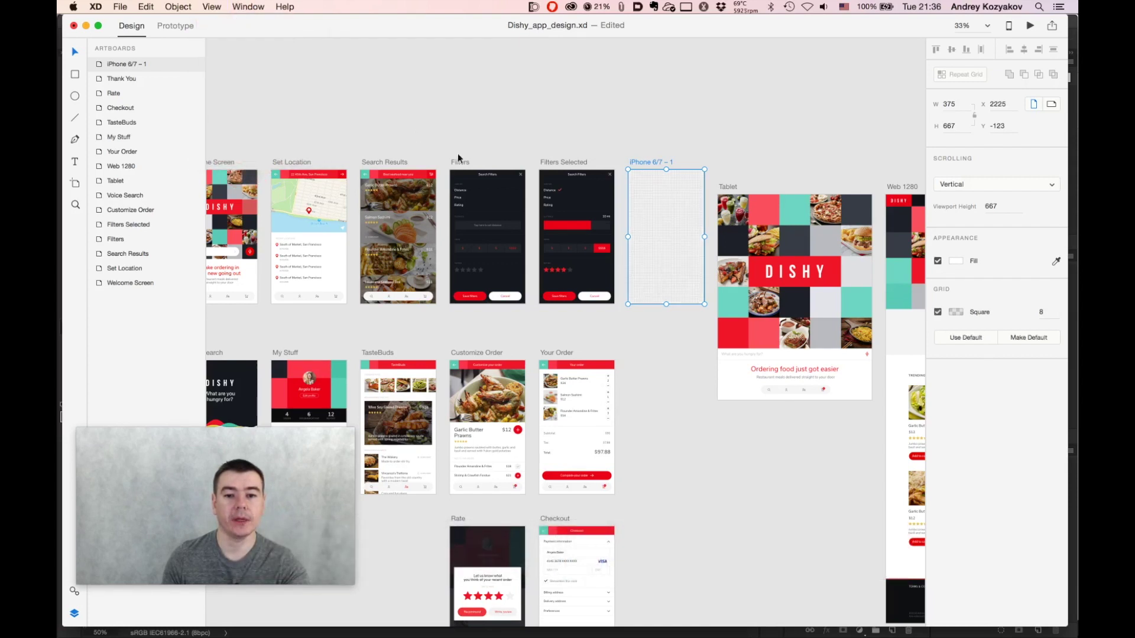
{"action": "left_click", "coordinate": [657, 260], "text": "super"}
{"action": "left_click", "coordinate": [665, 248], "text": "super"}
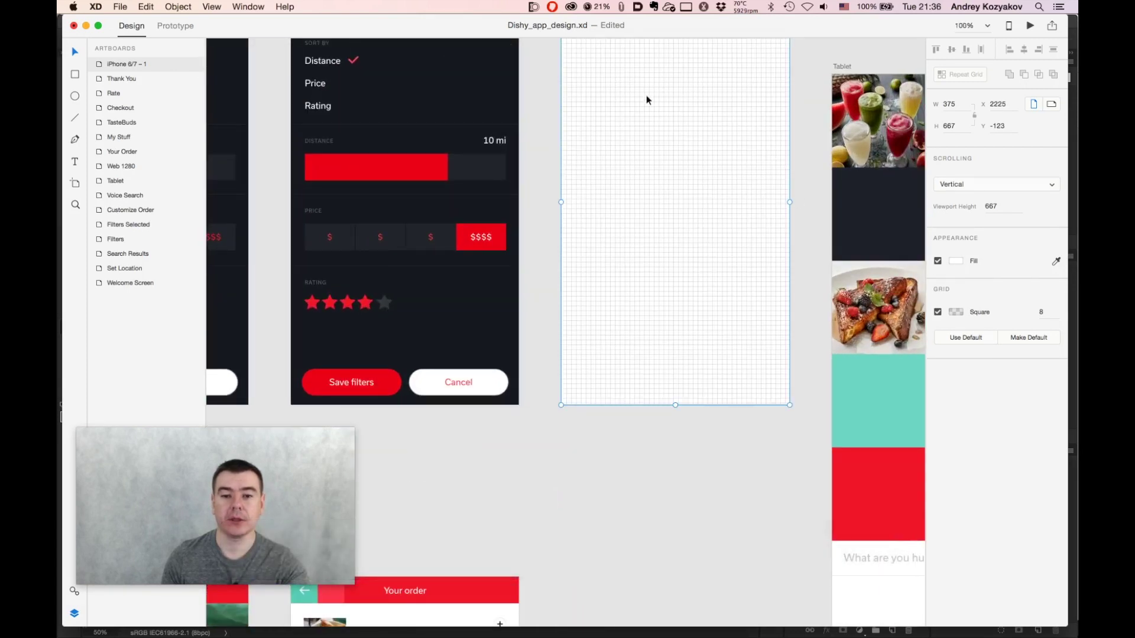
{"action": "mouse_move", "coordinate": [222, 6]}
{"action": "left_mouse_down"}
{"action": "mouse_move", "coordinate": [228, 127]}
{"action": "mouse_move", "coordinate": [249, 150]}
{"action": "mouse_move", "coordinate": [234, 7]}
{"action": "left_mouse_up"}
{"action": "left_click_drag", "start_coordinate": [722, 124], "coordinate": [679, 190]}
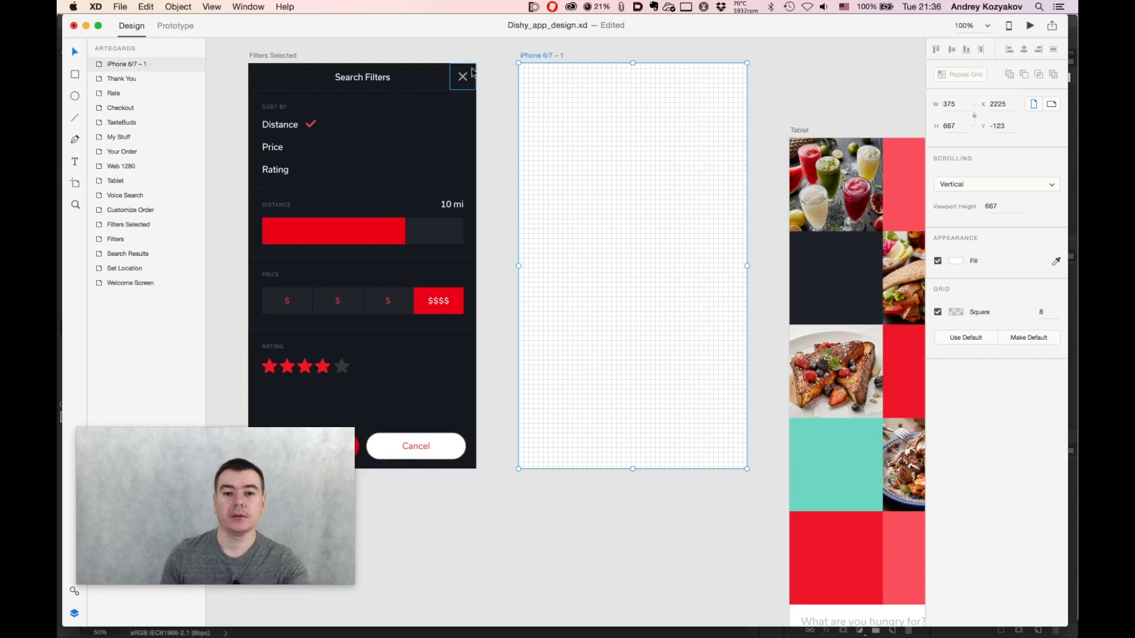
Switch to Prototype mode and select the tile background rectangle of the Welcome Screen artboard to show that artboard's connections
{"action": "left_click", "coordinate": [178, 26]}
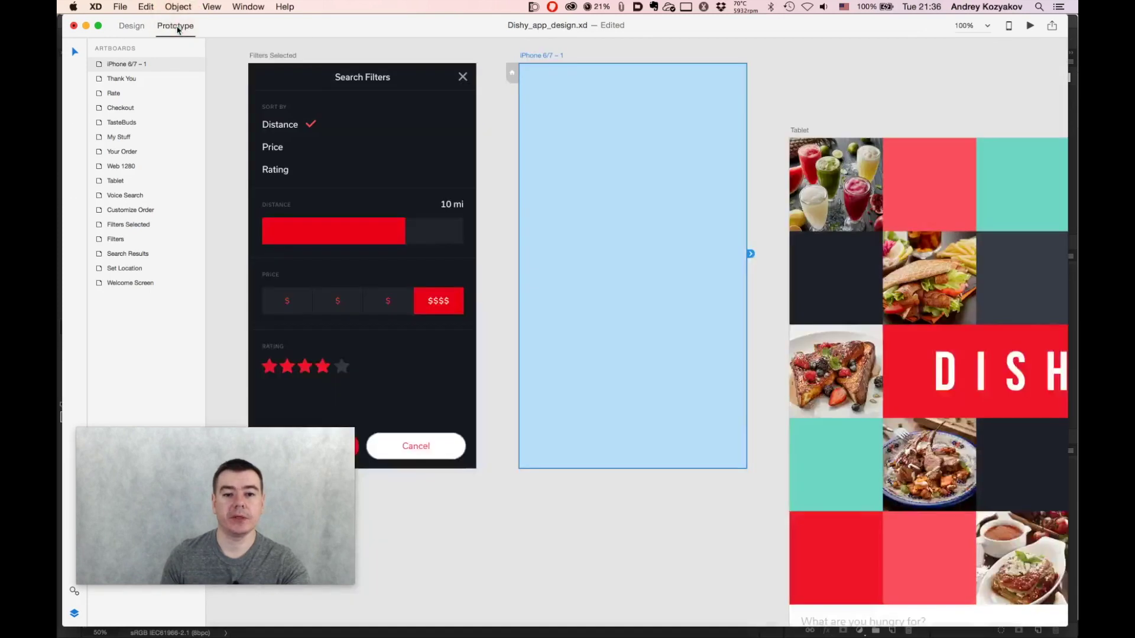
{"action": "left_click", "coordinate": [587, 275], "text": "alt+super"}
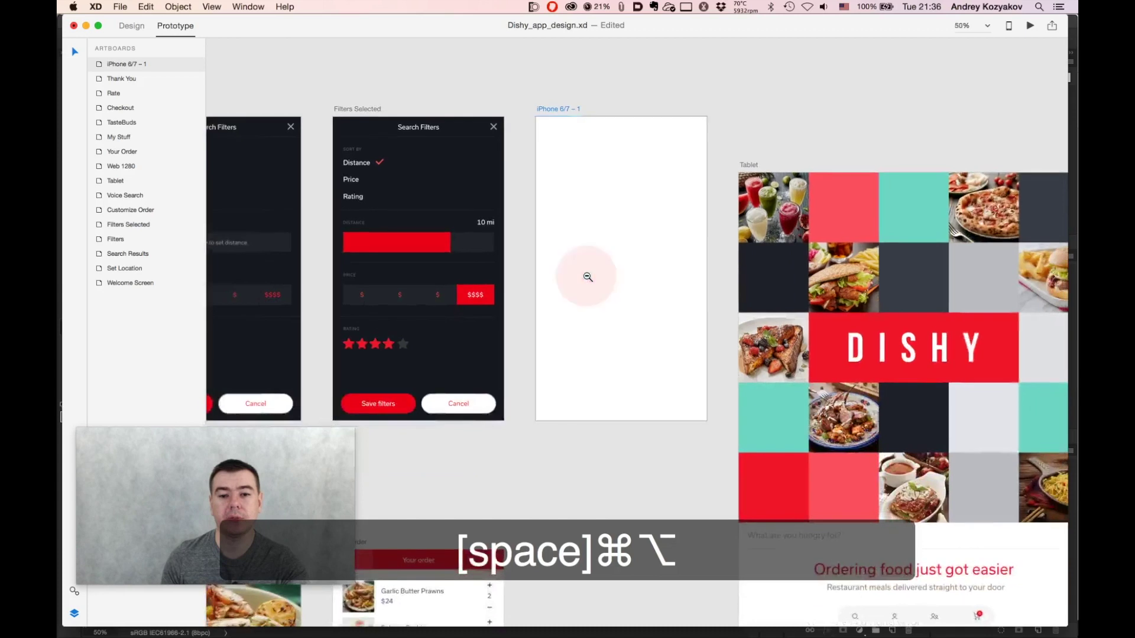
{"action": "left_click", "coordinate": [587, 277], "text": "alt+super"}
{"action": "left_click_drag", "start_coordinate": [414, 202], "coordinate": [818, 185]}
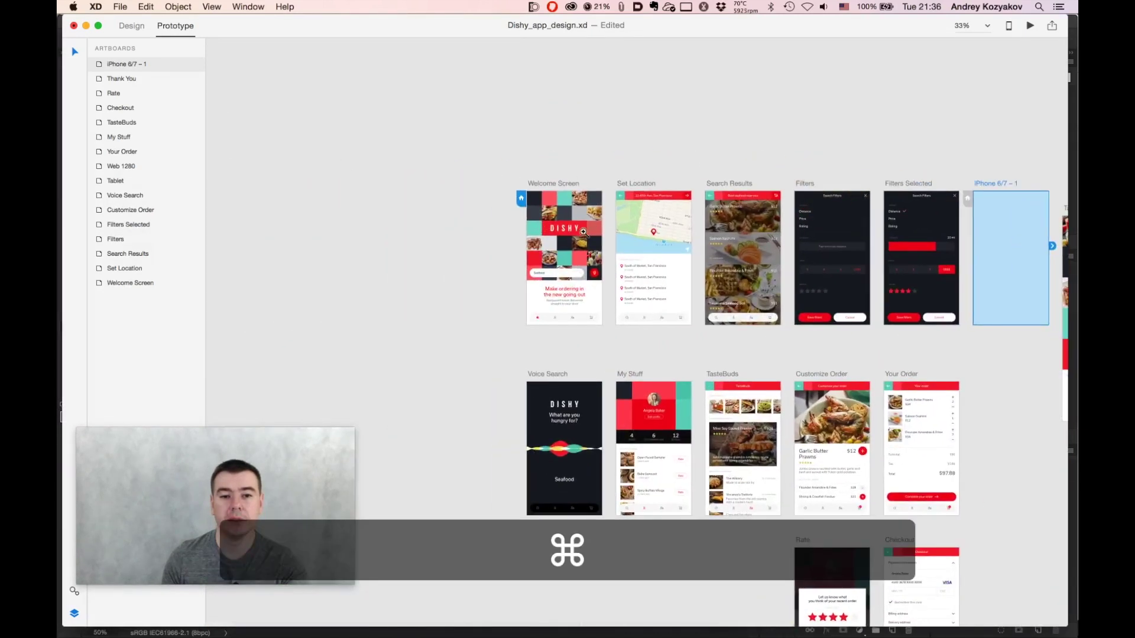
{"action": "left_click", "coordinate": [579, 276], "text": "super"}
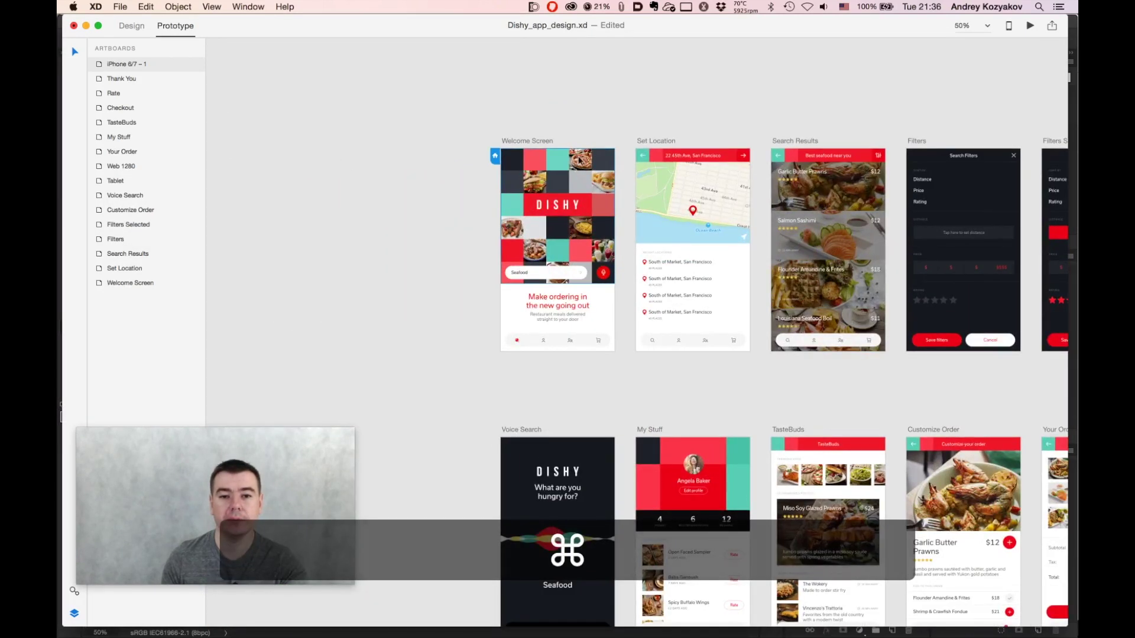
{"action": "left_click", "coordinate": [580, 157]}
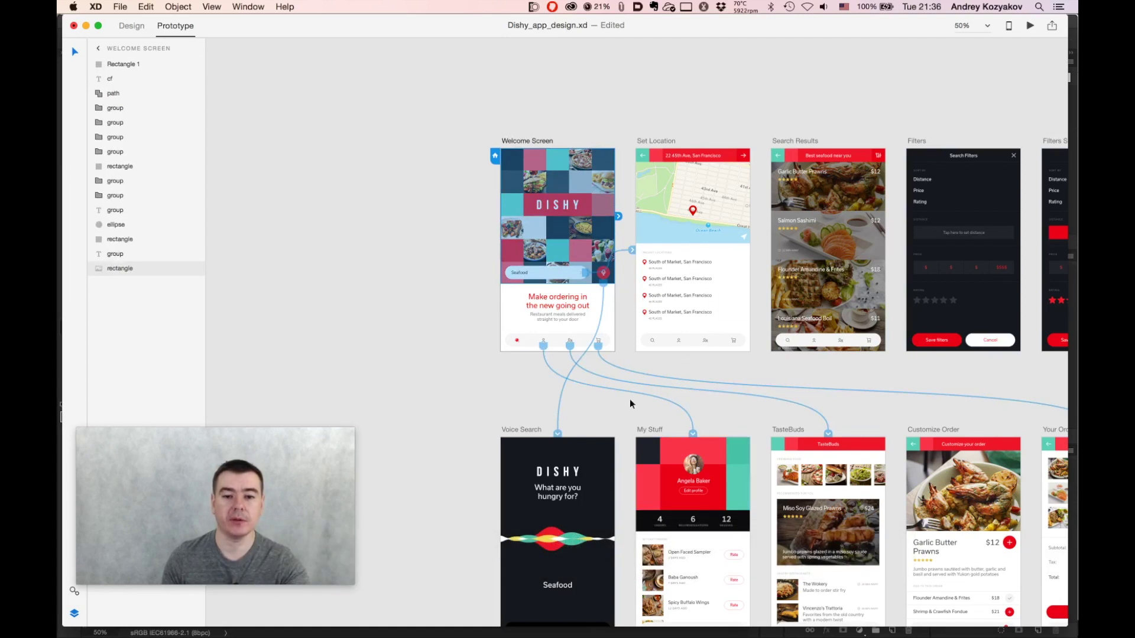
{"action": "key", "text": "space"}
{"action": "left_click_drag", "start_coordinate": [852, 428], "coordinate": [610, 332]}
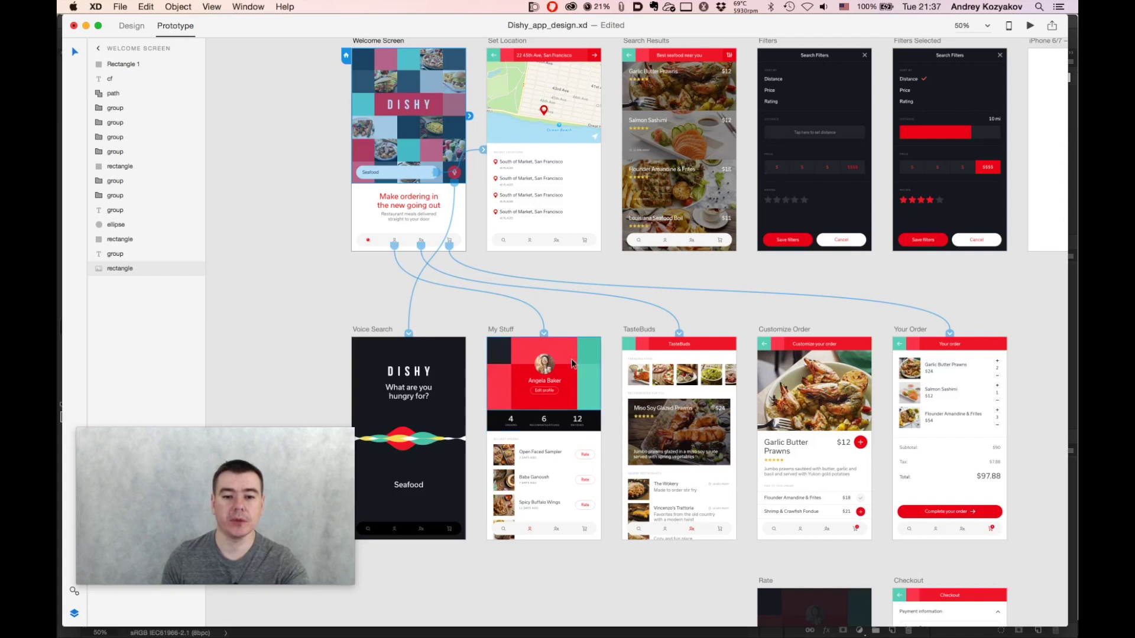
Examine the target, transition, easing and duration settings of the Welcome Screen connection that leads to My Stuff
{"action": "left_click", "coordinate": [544, 334]}
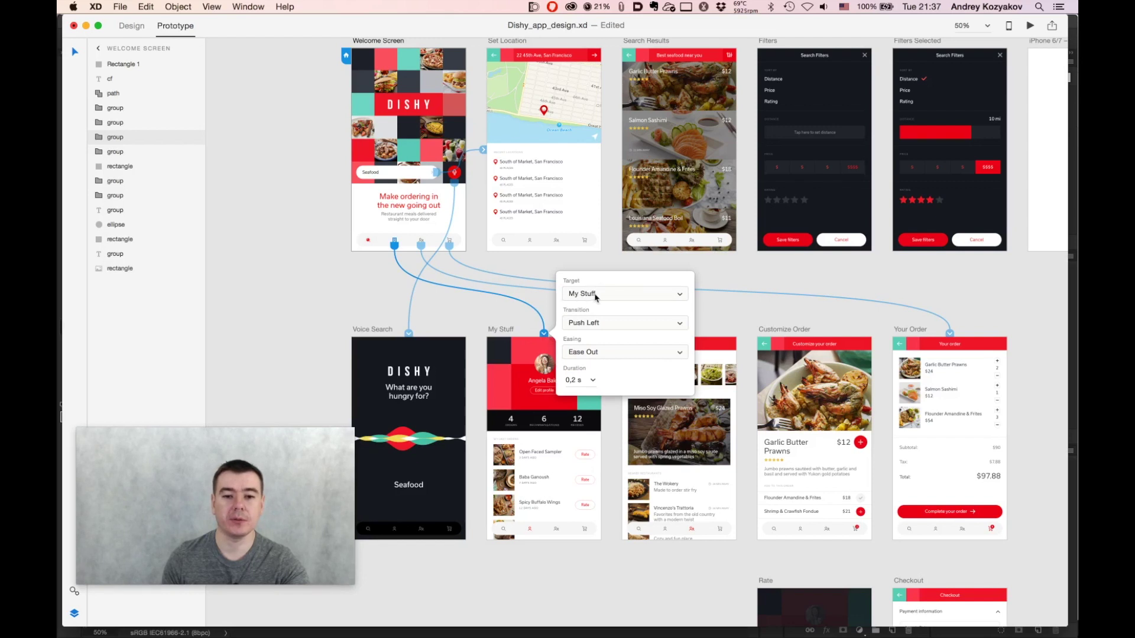
{"action": "left_click", "coordinate": [396, 249]}
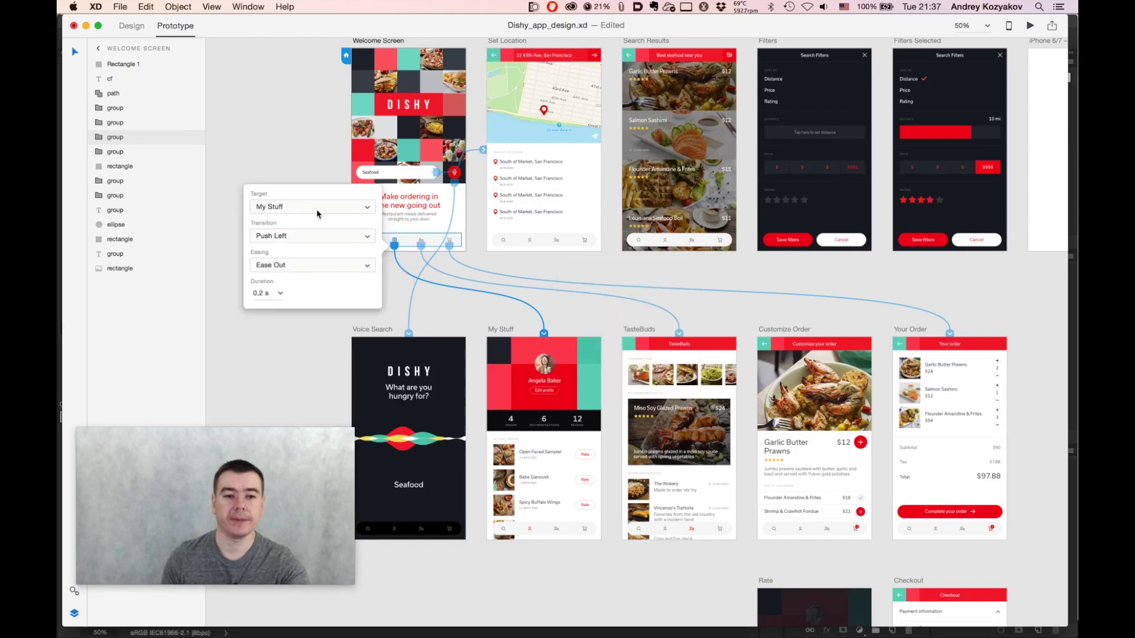
{"action": "left_click", "coordinate": [289, 205]}
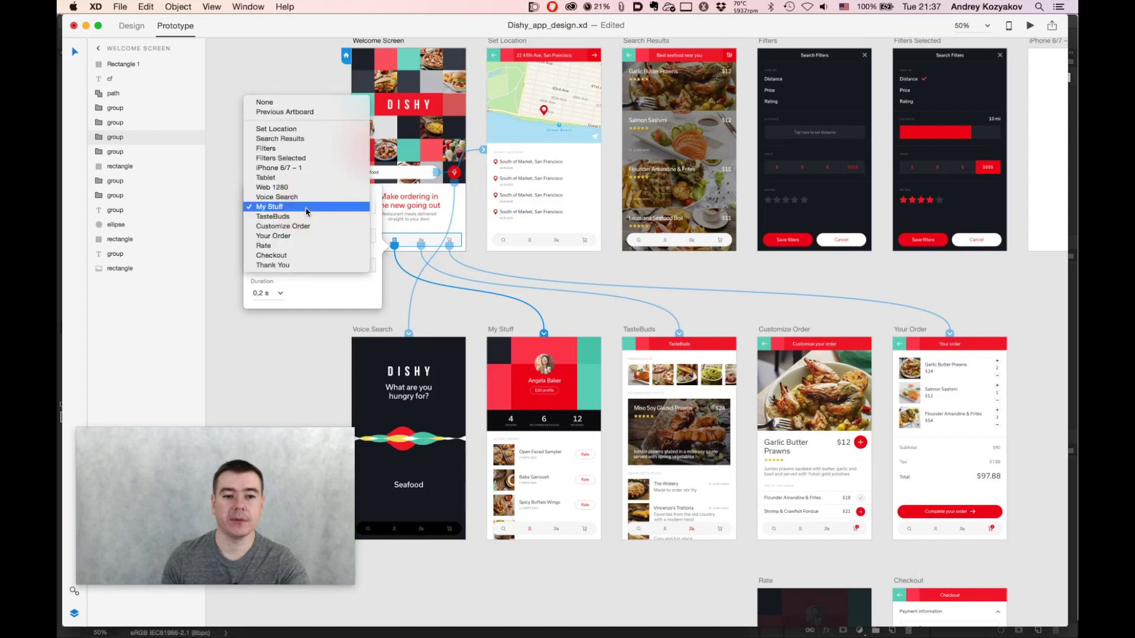
{"action": "left_click", "coordinate": [299, 208]}
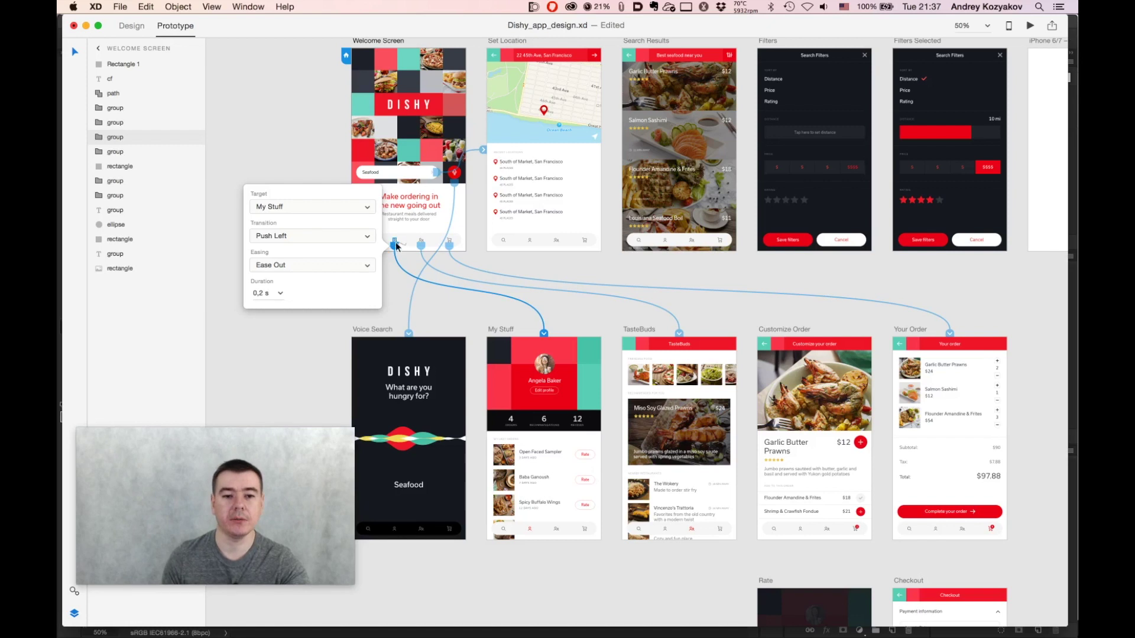
{"action": "left_click", "coordinate": [308, 235]}
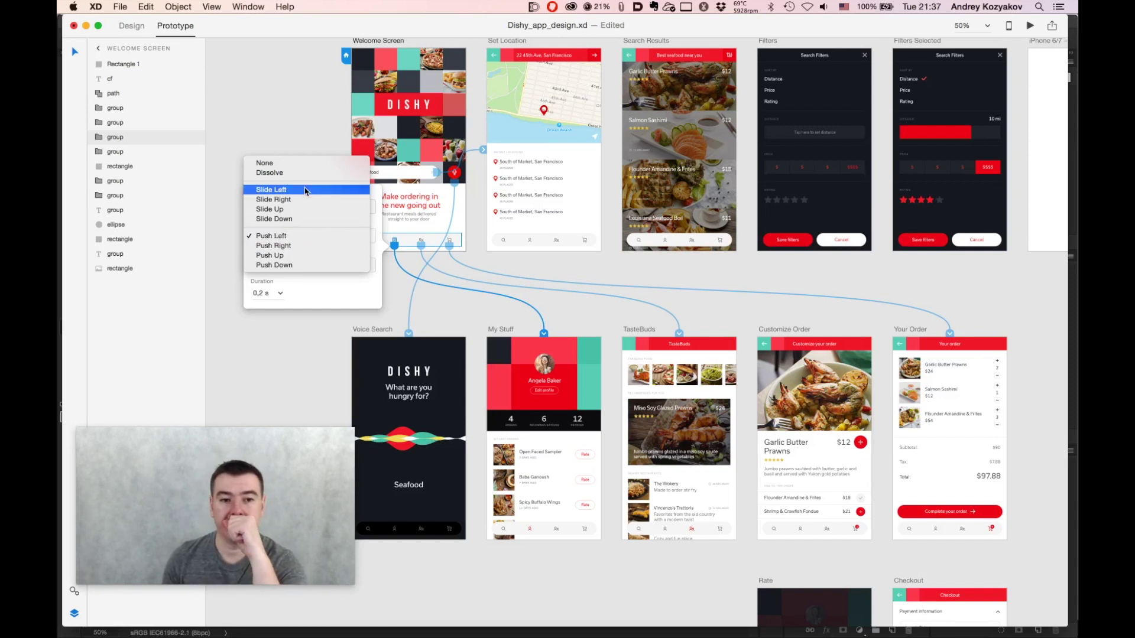
{"action": "left_click", "coordinate": [302, 236]}
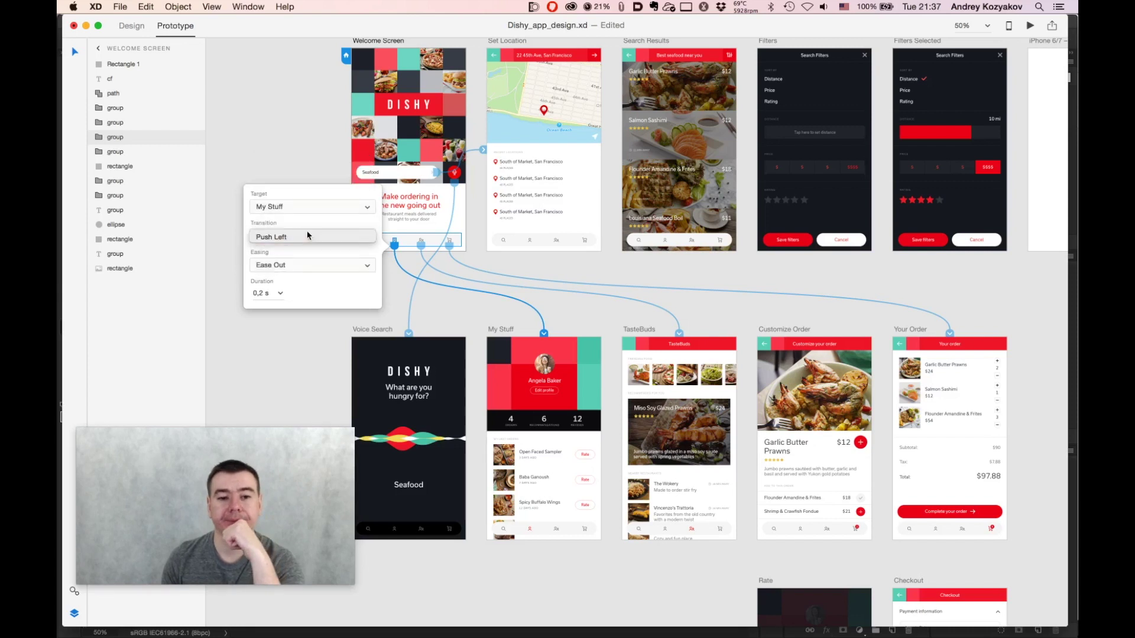
{"action": "left_click", "coordinate": [292, 267]}
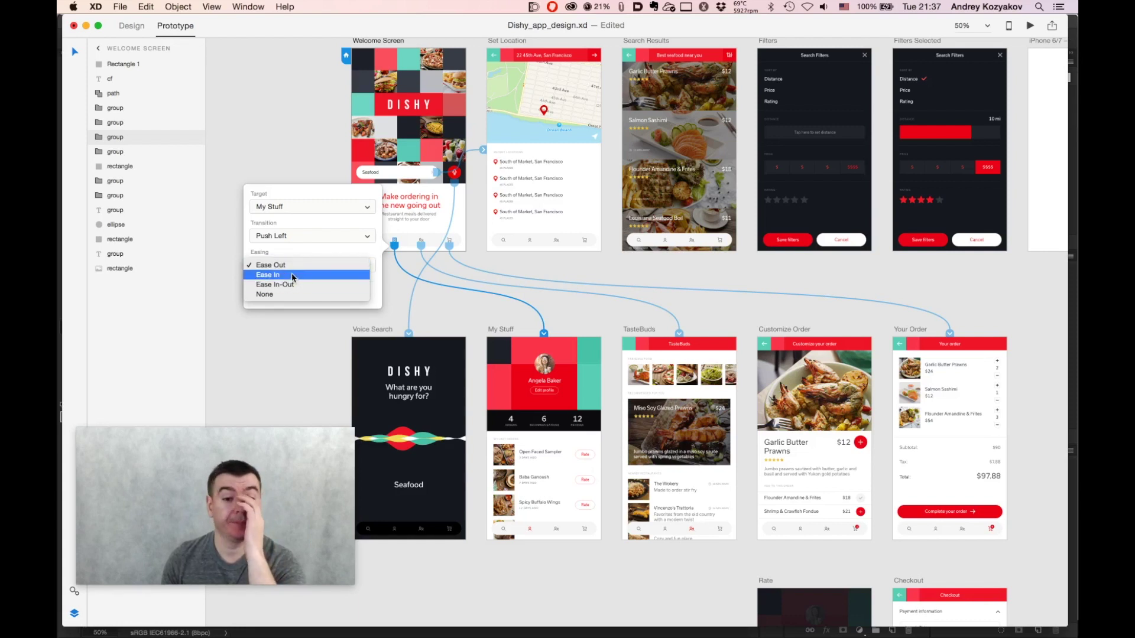
{"action": "left_click", "coordinate": [321, 251]}
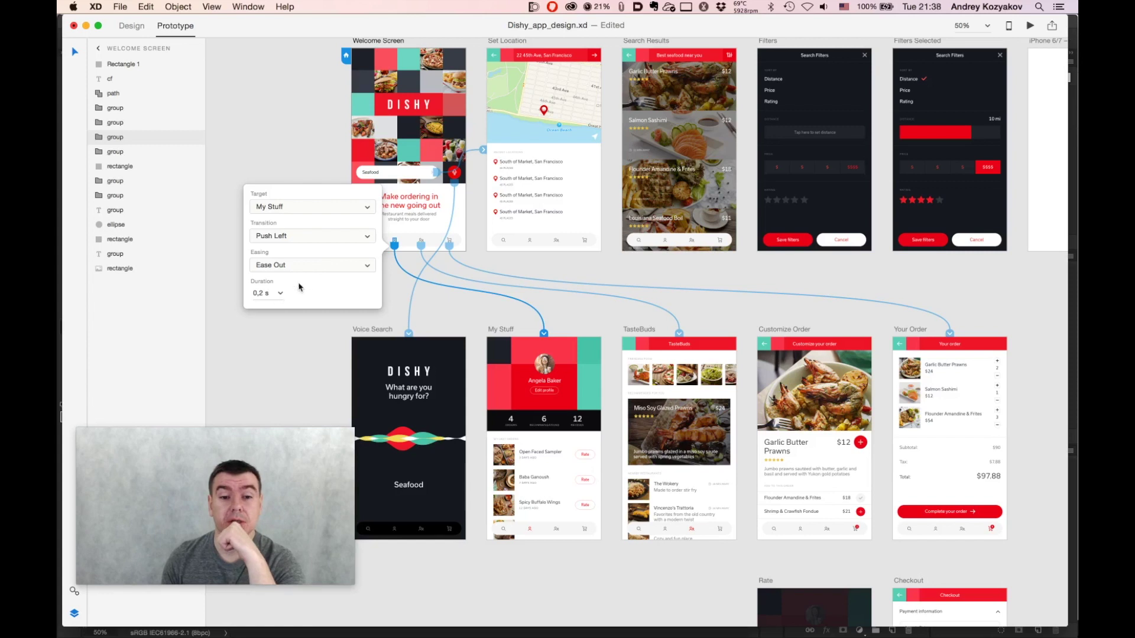
{"action": "left_click", "coordinate": [394, 243]}
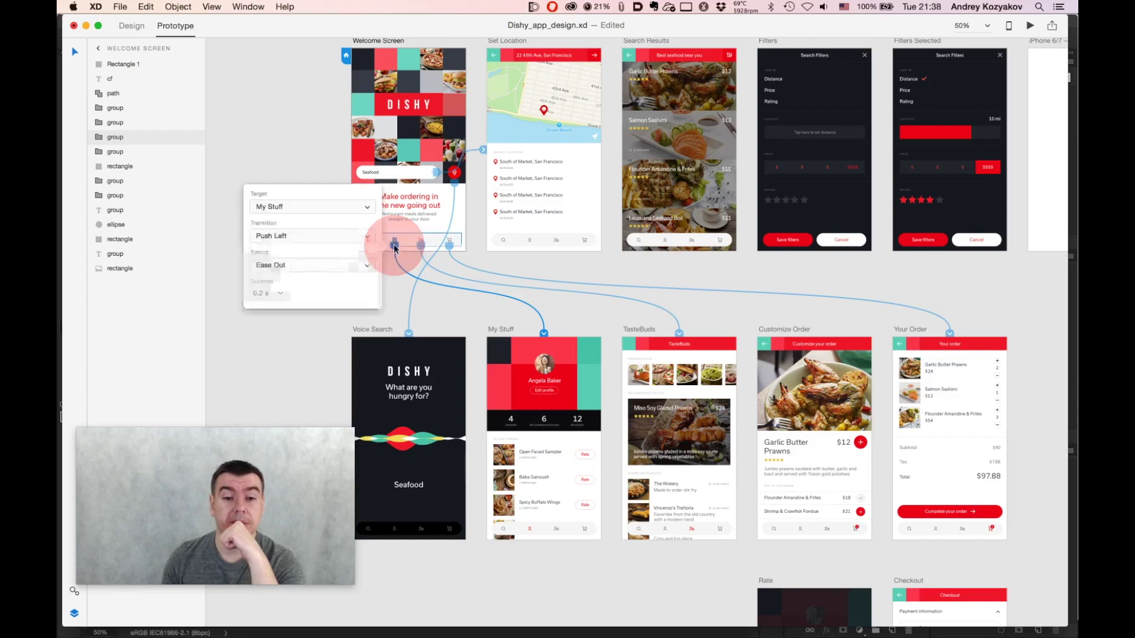
{"action": "left_click", "coordinate": [545, 335]}
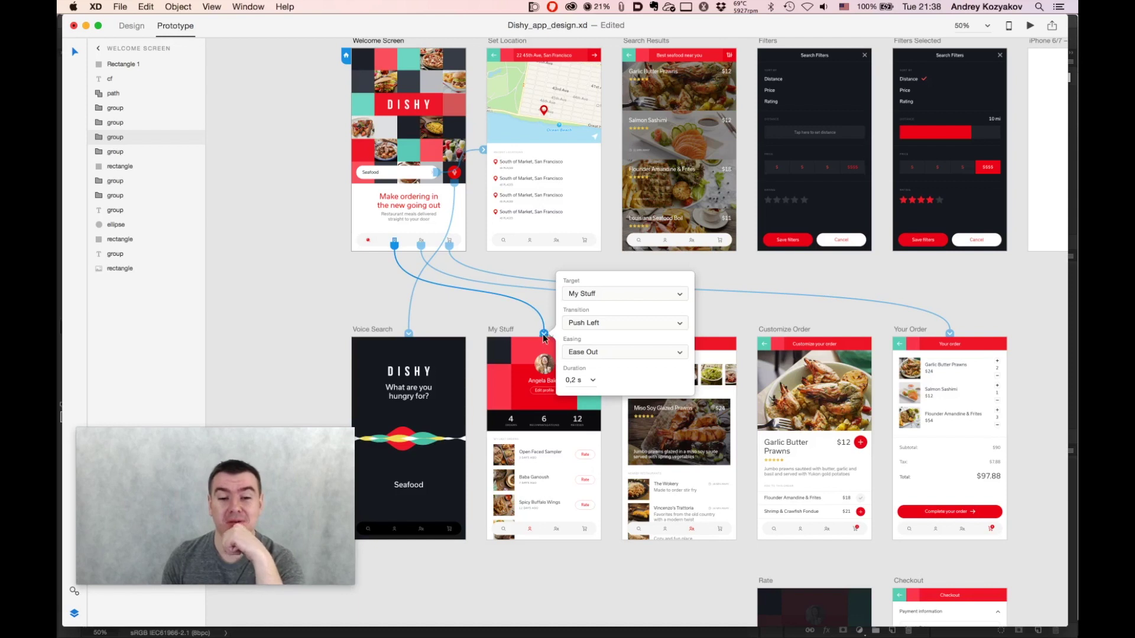
{"action": "scroll", "coordinate": [460, 229], "scroll_direction": "up", "scroll_amount": 2}
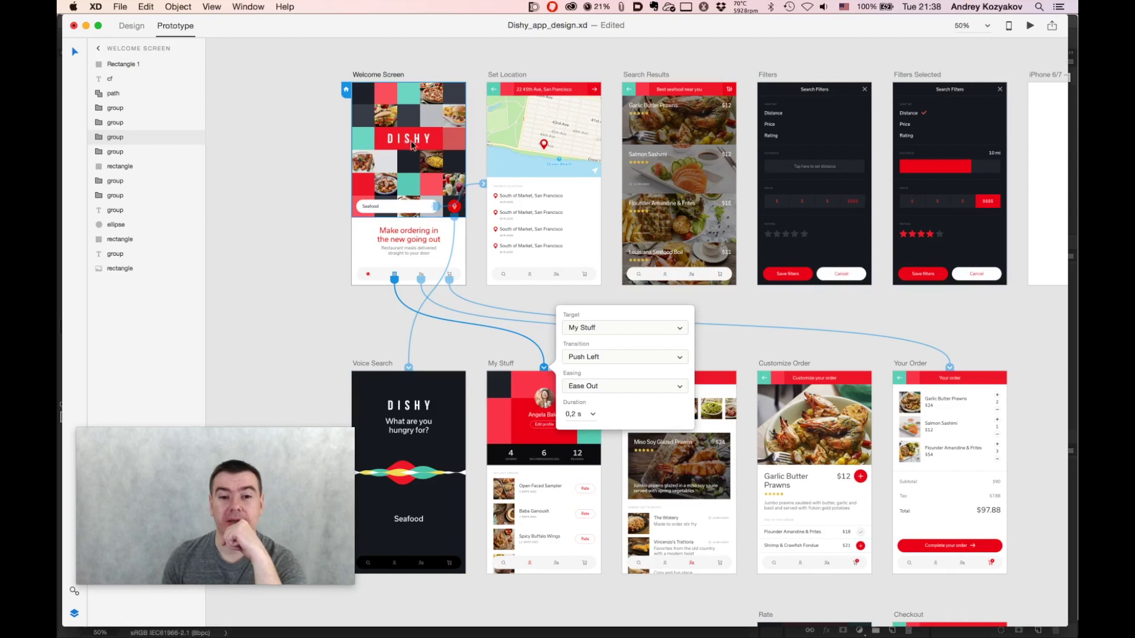
Set the target of the connection from the Set Location artboard's bottom-bar search icon to Search Results
{"action": "left_click", "coordinate": [505, 276]}
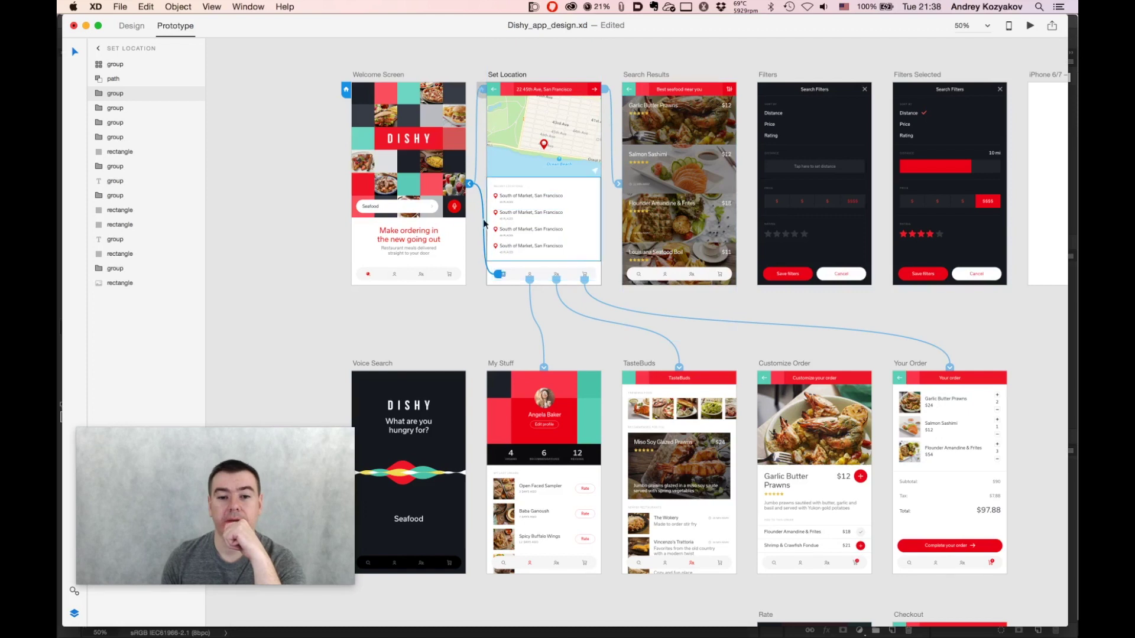
{"action": "left_click", "coordinate": [500, 276]}
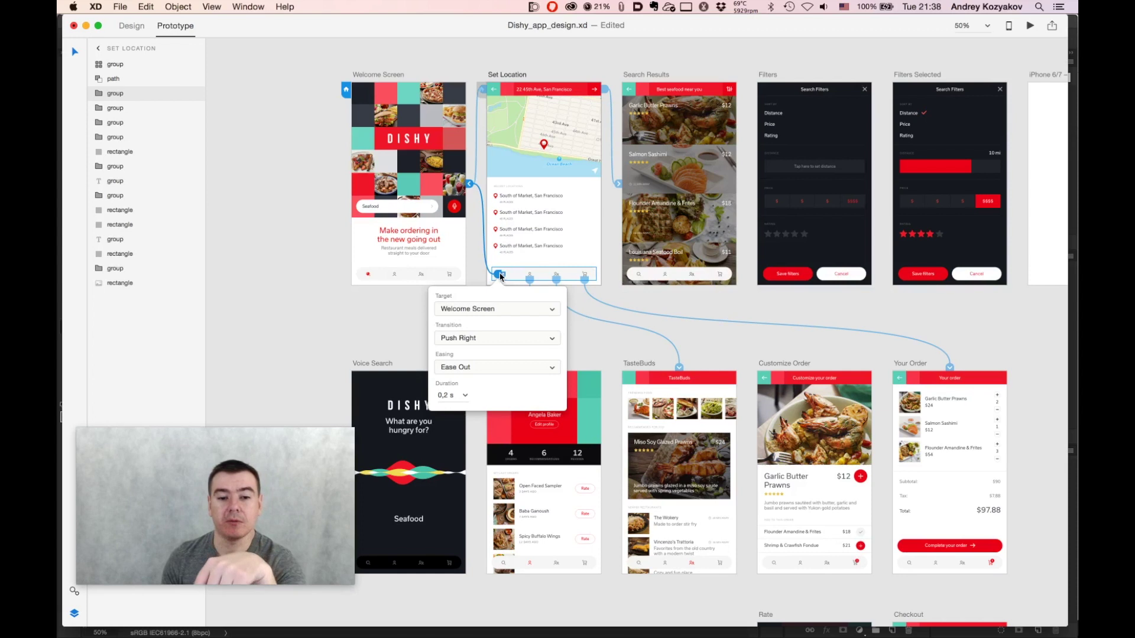
{"action": "left_click", "coordinate": [495, 310]}
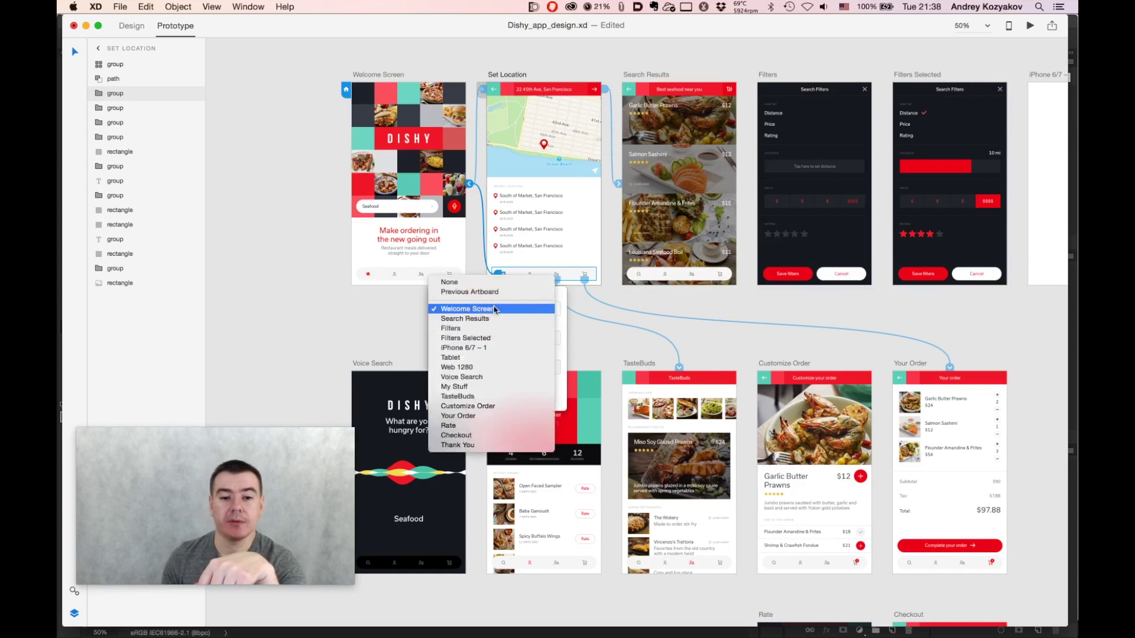
{"action": "left_click", "coordinate": [490, 320]}
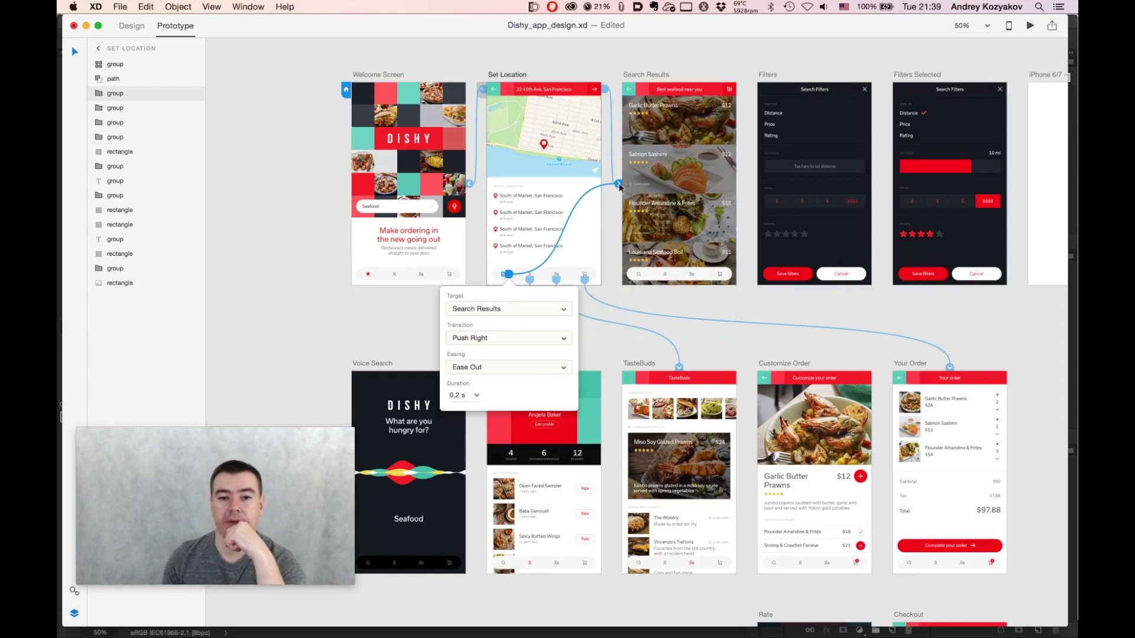
Review the available target artboards for the Set Location search icon's connection without changing the target
{"action": "left_click", "coordinate": [518, 309]}
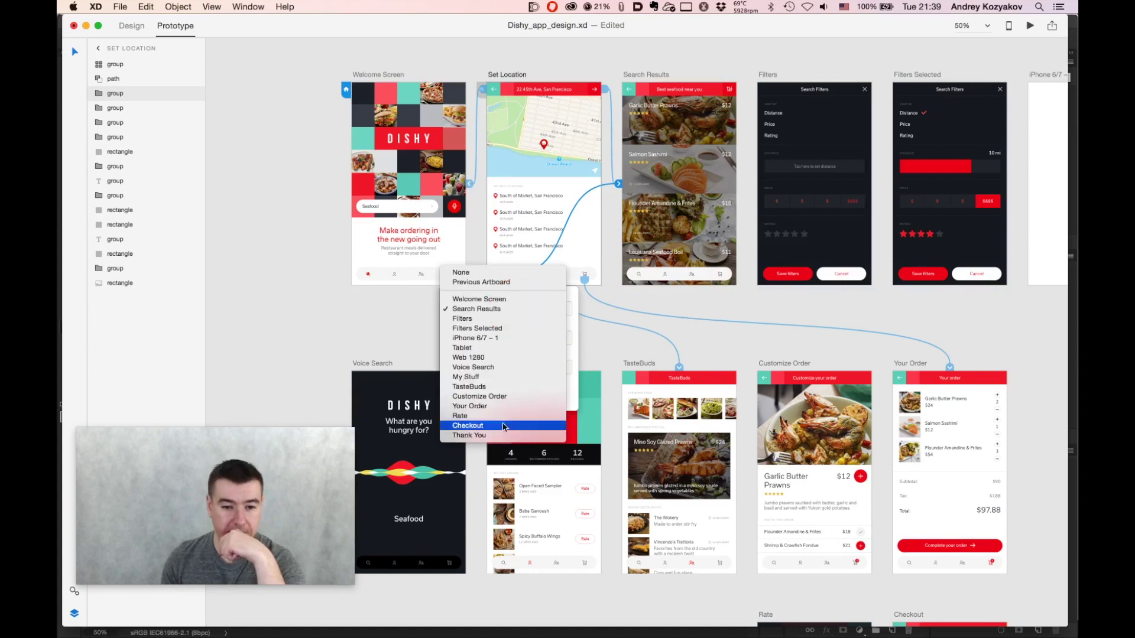
{"action": "left_click", "coordinate": [382, 328]}
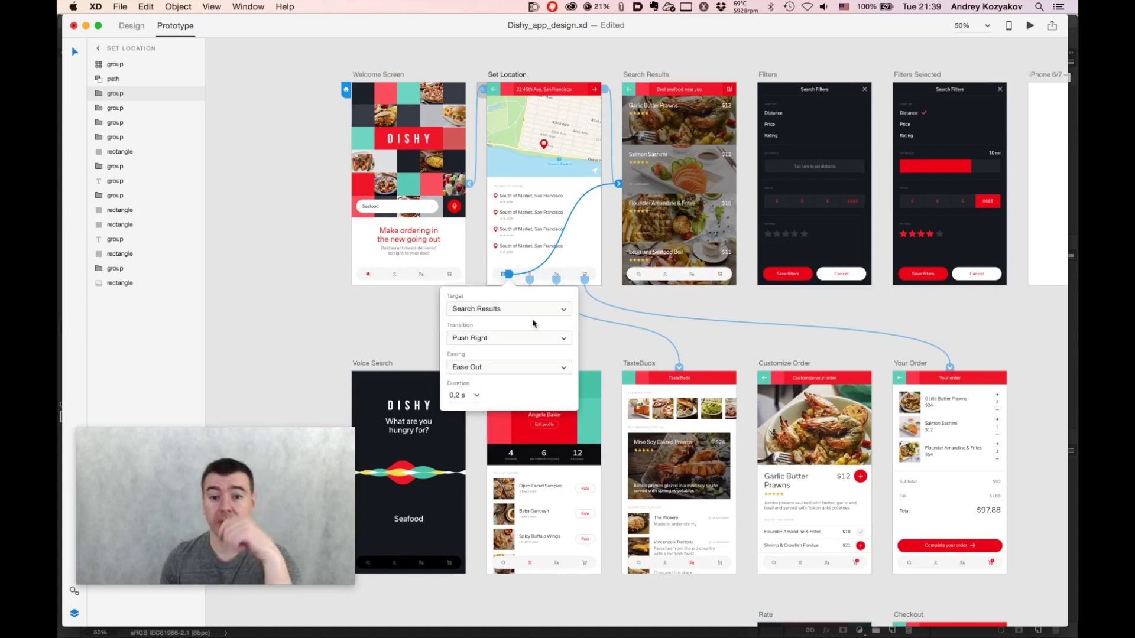
Select the Cancel button on the Filters artboard to show that artboard's prototype connections
{"action": "key", "text": "super+space"}
{"action": "left_click", "coordinate": [811, 272], "text": "super"}
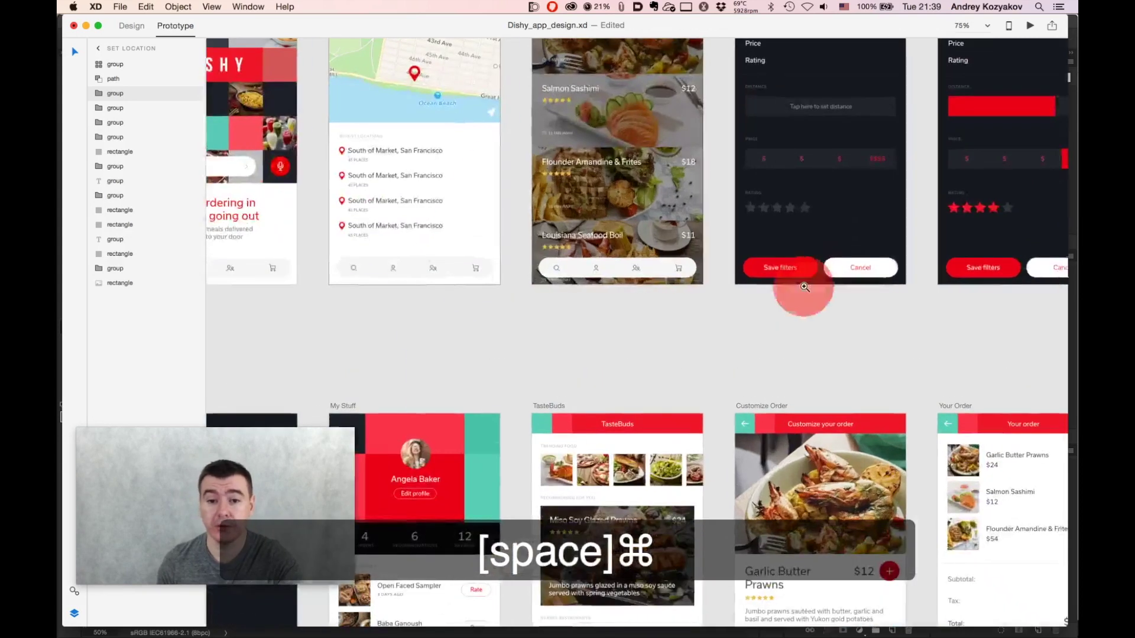
{"action": "left_click", "coordinate": [861, 260]}
{"action": "key", "text": "space"}
{"action": "left_click_drag", "start_coordinate": [816, 185], "coordinate": [676, 139]}
{"action": "left_click", "coordinate": [678, 286], "text": "alt+super"}
{"action": "left_click", "coordinate": [575, 317], "text": "alt+super"}
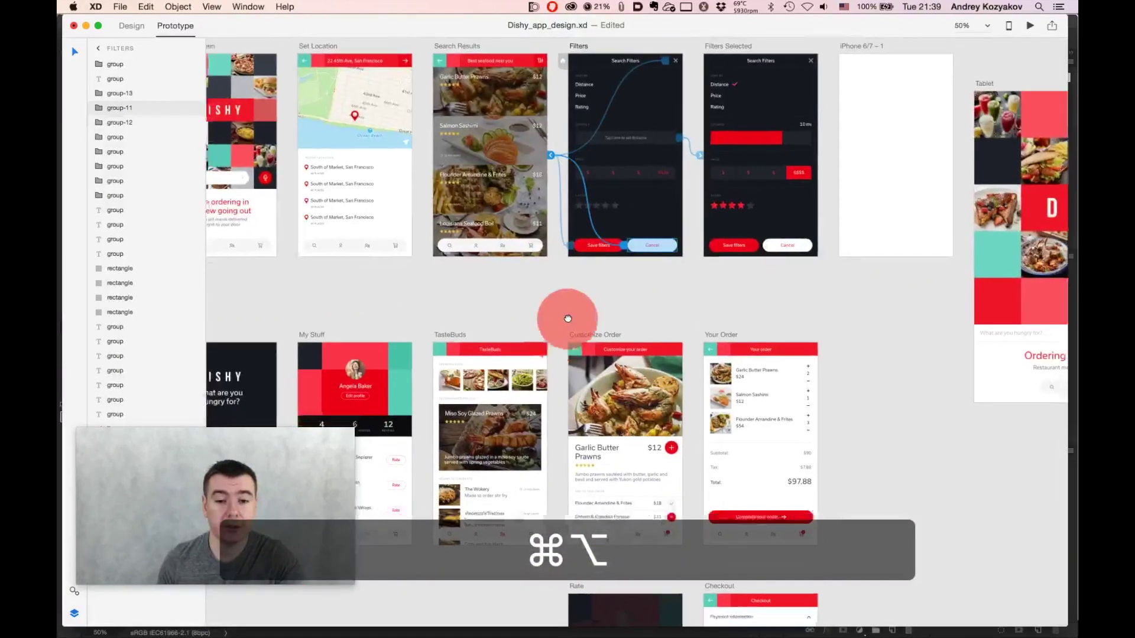
{"action": "left_click_drag", "start_coordinate": [567, 314], "coordinate": [707, 195]}
{"action": "left_click_drag", "start_coordinate": [638, 354], "coordinate": [520, 165]}
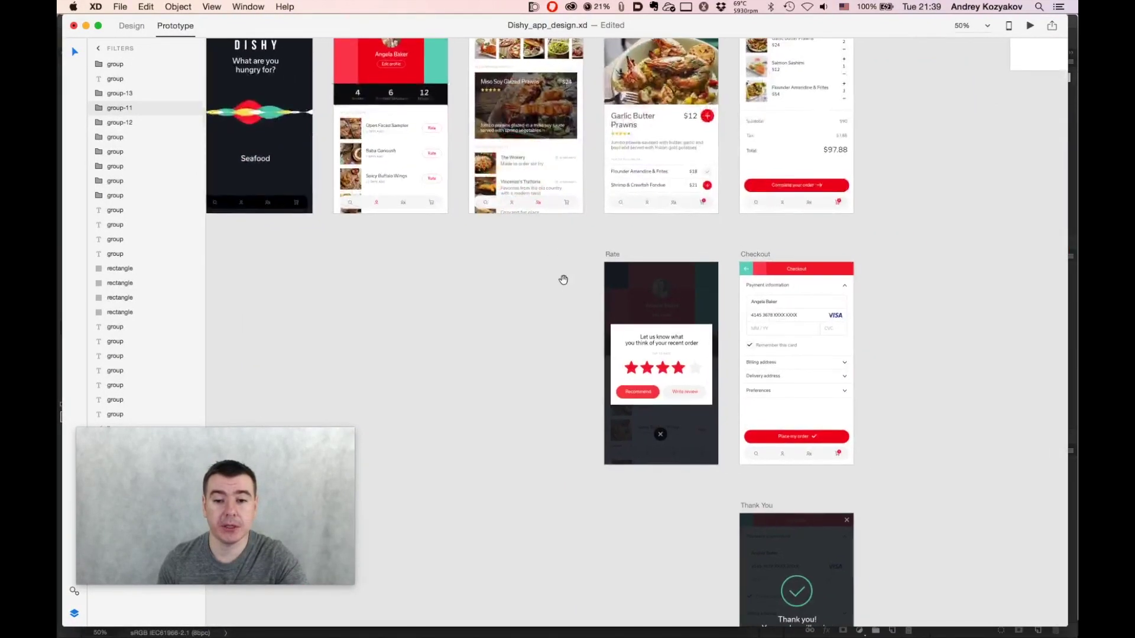
Share the Dishy prototype online and copy its web link
{"action": "left_click", "coordinate": [120, 6]}
{"action": "left_click_drag", "start_coordinate": [115, 3], "coordinate": [161, 156]}
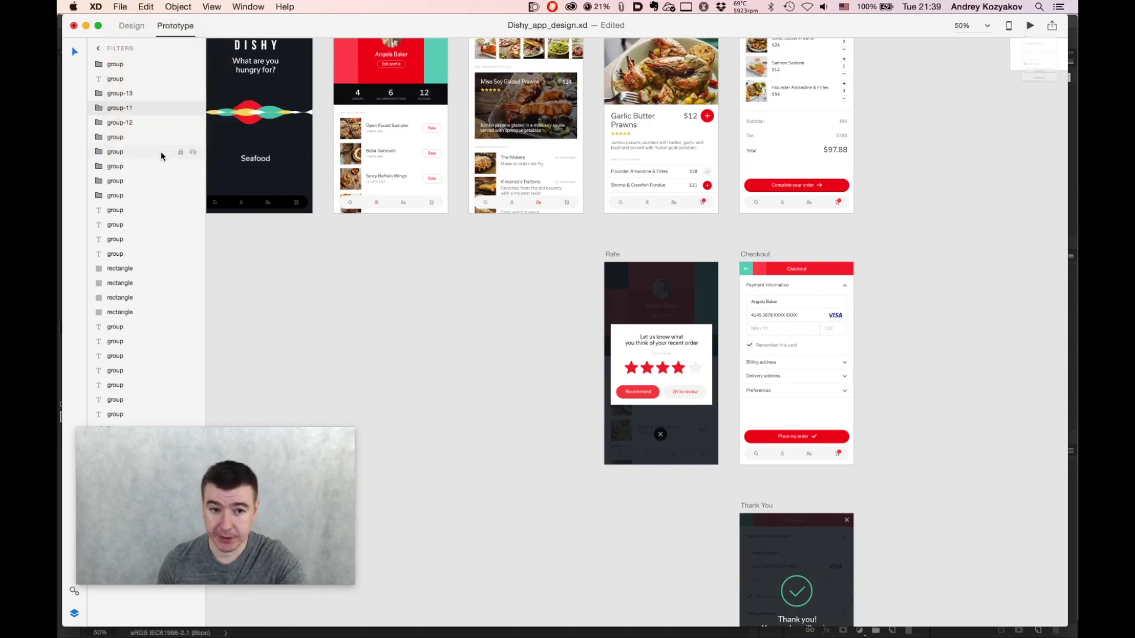
{"action": "left_click", "coordinate": [1015, 178]}
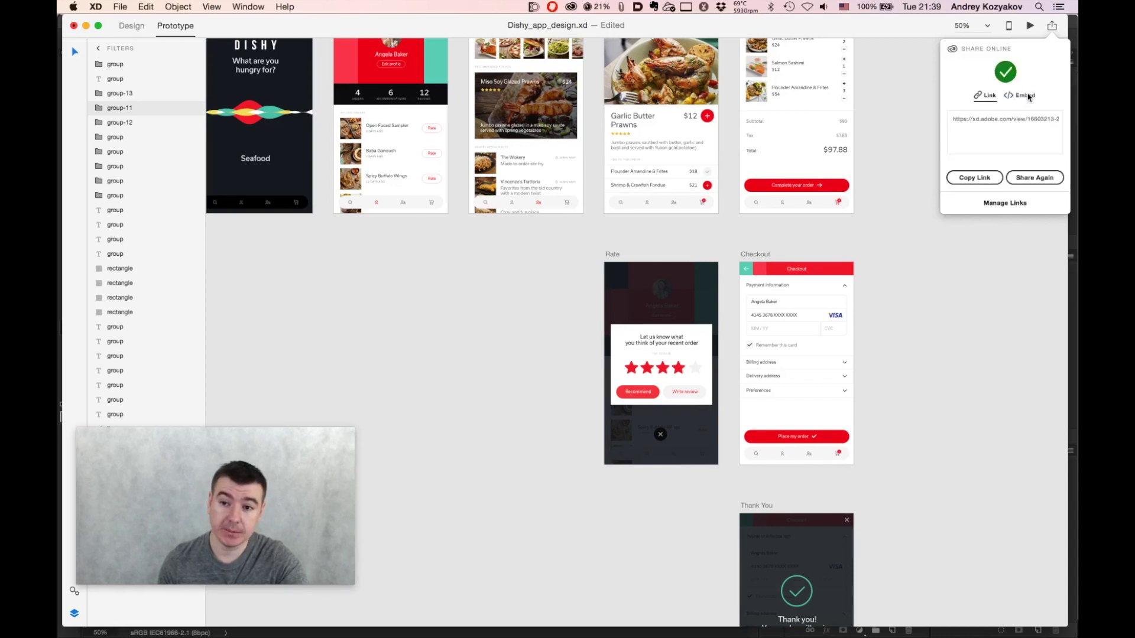
{"action": "left_click", "coordinate": [970, 178]}
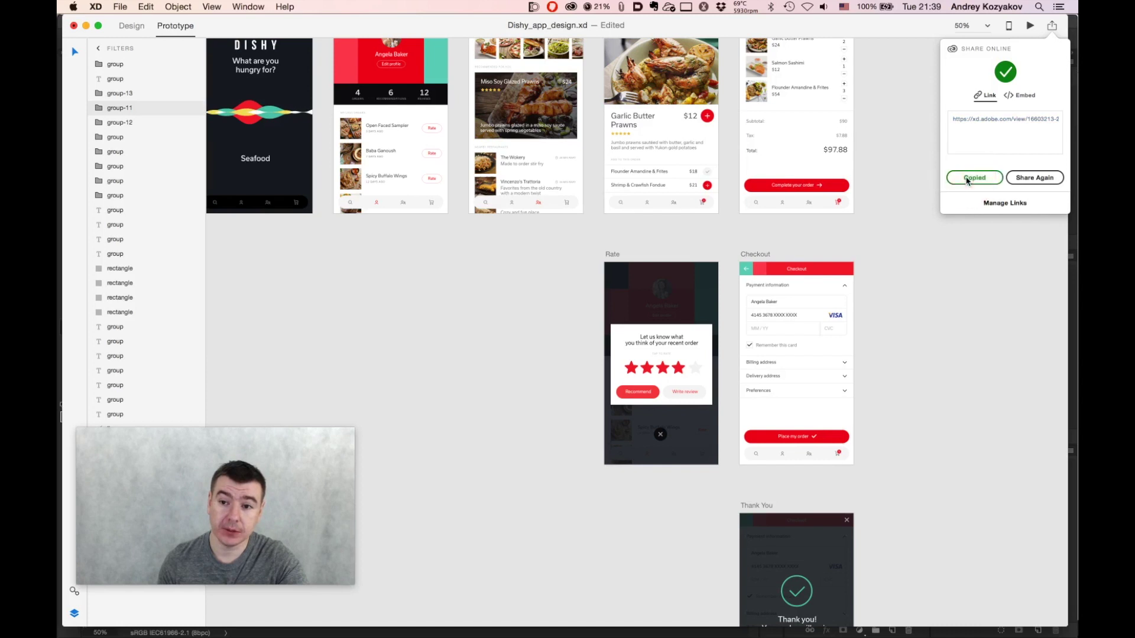
Switch to Safari and open the copied Dishy prototype link
{"action": "key", "text": "super+Tab"}
{"action": "key", "text": "super+Tab"}
{"action": "key", "text": "super+Tab"}
{"action": "key", "text": "super+Tab"}
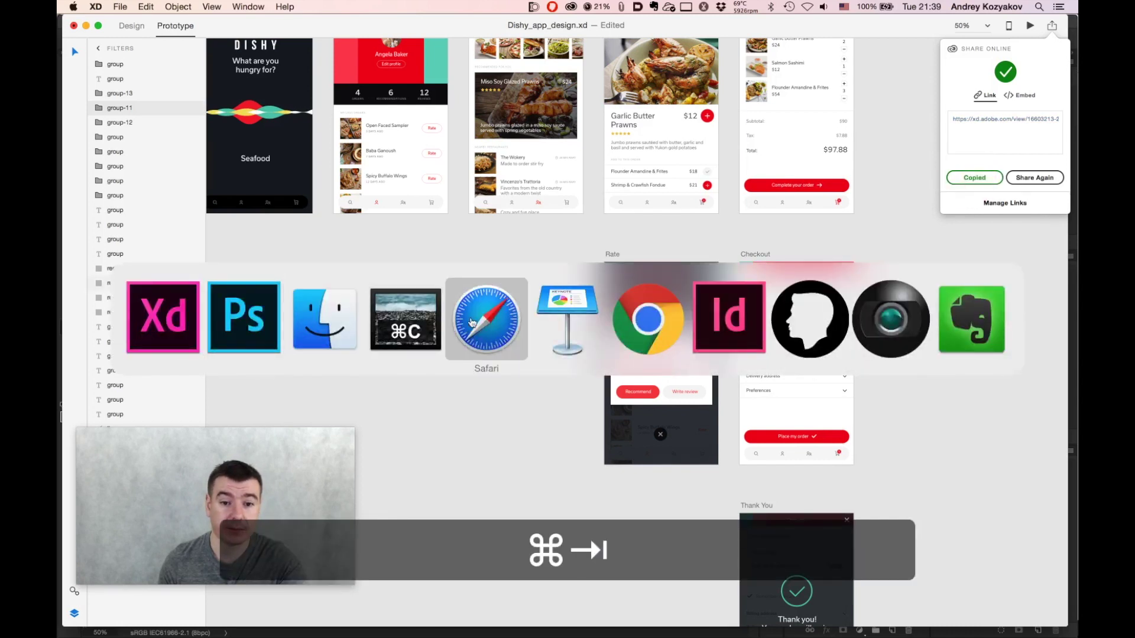
{"action": "left_click", "coordinate": [325, 41]}
{"action": "left_click_drag", "start_coordinate": [325, 42], "coordinate": [319, 40]}
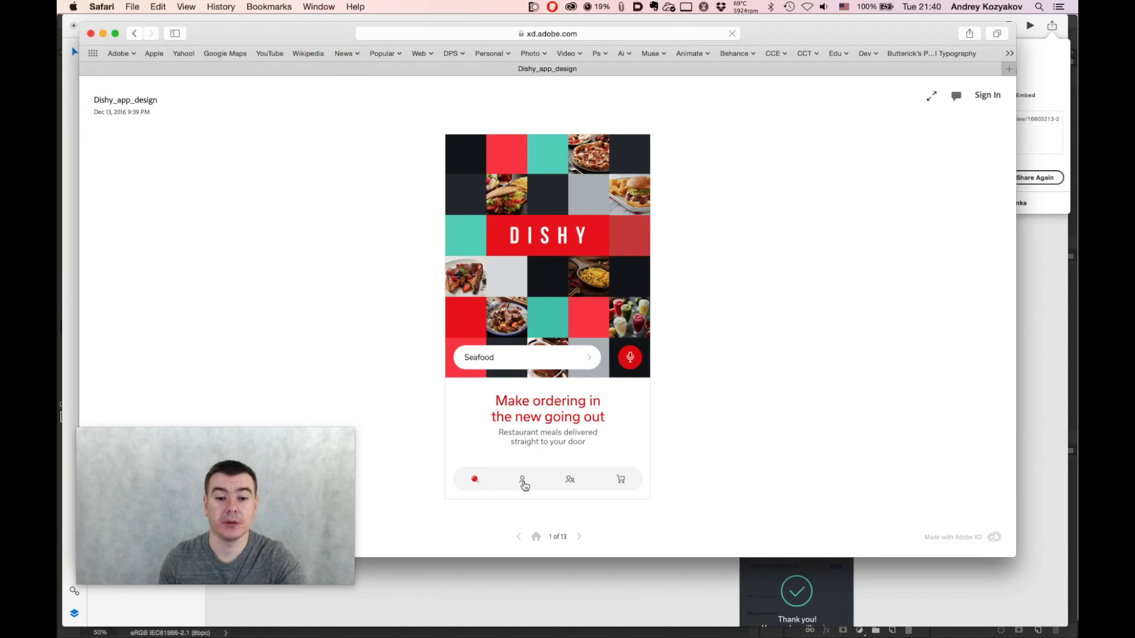
Test the web prototype by visiting the Set Location screen and opening and closing the order rating pop-up
{"action": "left_click", "coordinate": [478, 480]}
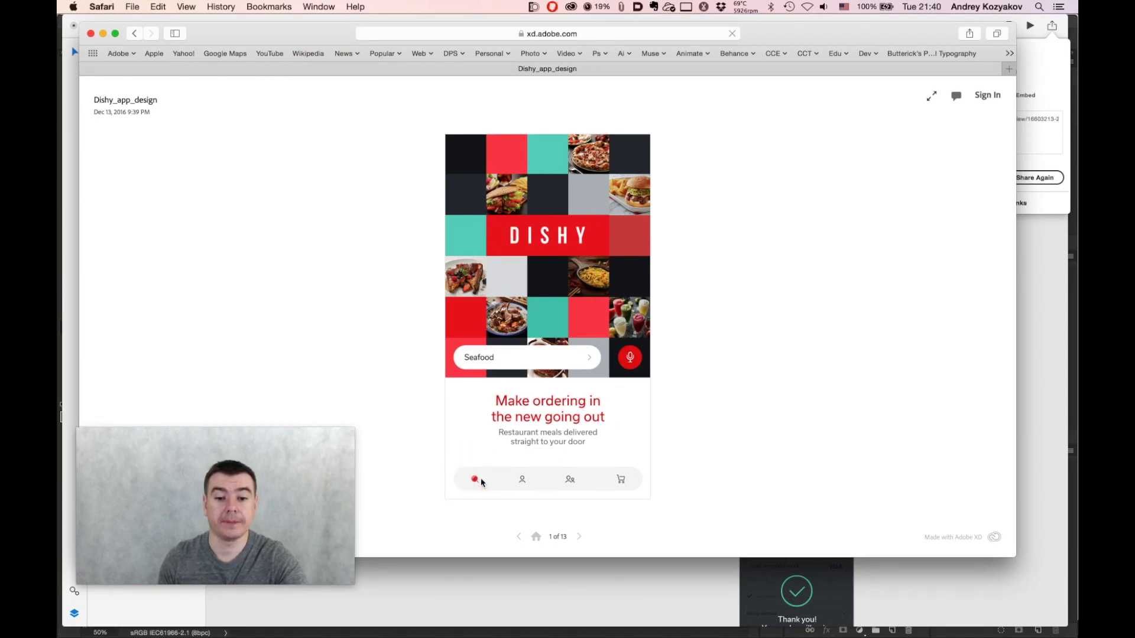
{"action": "left_click", "coordinate": [580, 536]}
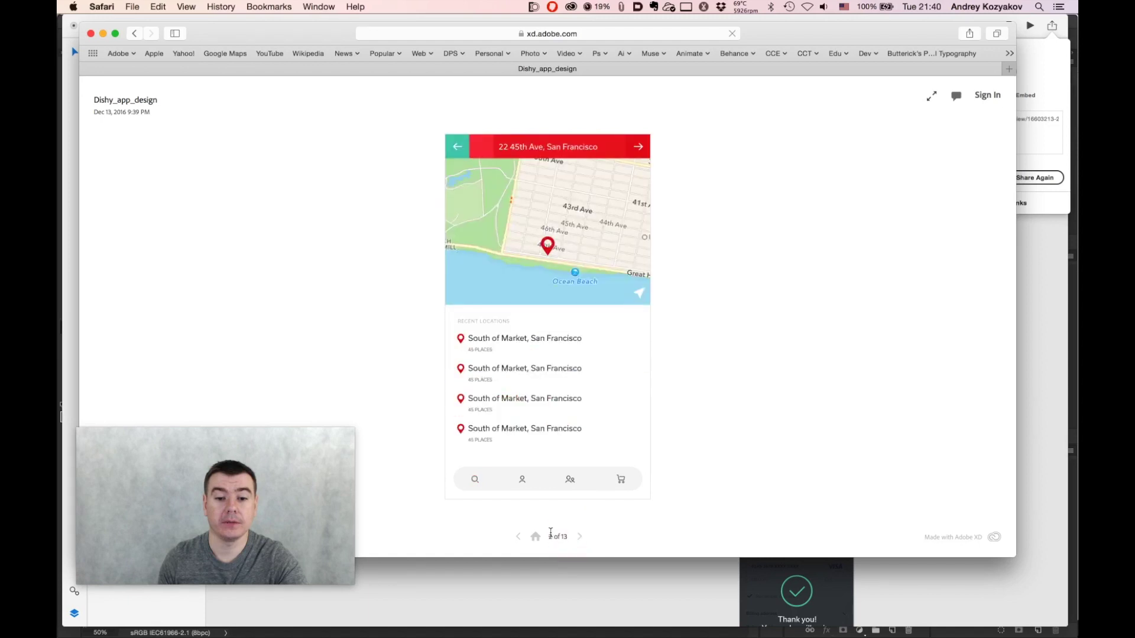
{"action": "left_click", "coordinate": [591, 369]}
{"action": "left_click", "coordinate": [546, 444]}
{"action": "left_click", "coordinate": [620, 390]}
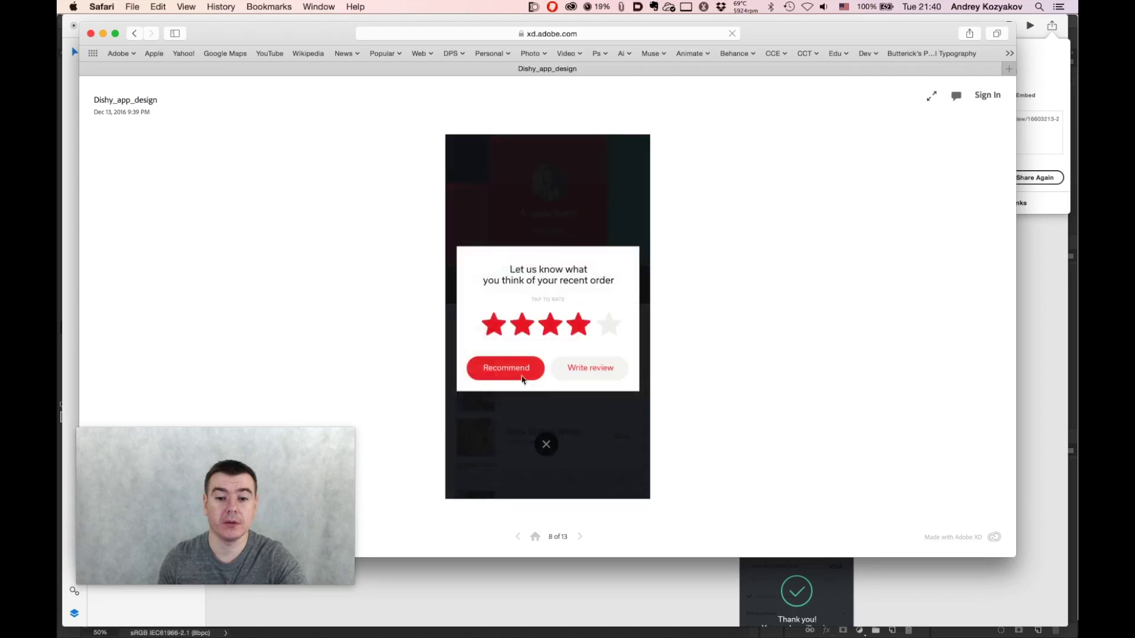
{"action": "left_click", "coordinate": [547, 445]}
Try the Edit profile button on the web prototype's My Stuff screen
{"action": "left_click", "coordinate": [555, 231]}
{"action": "left_click", "coordinate": [555, 231]}
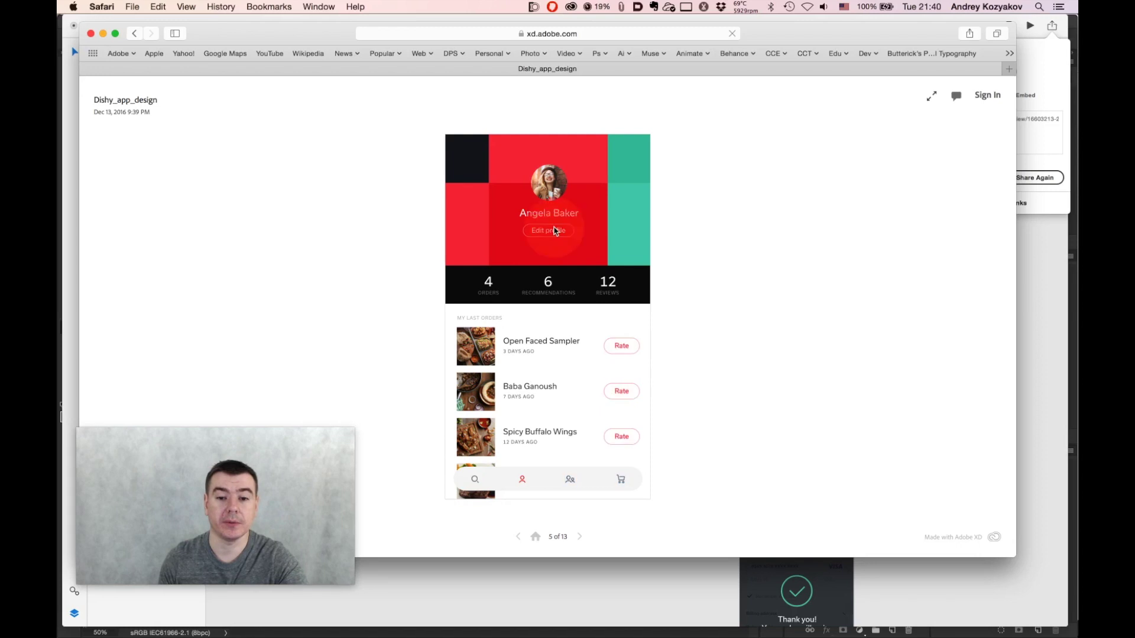
{"action": "left_click", "coordinate": [556, 230]}
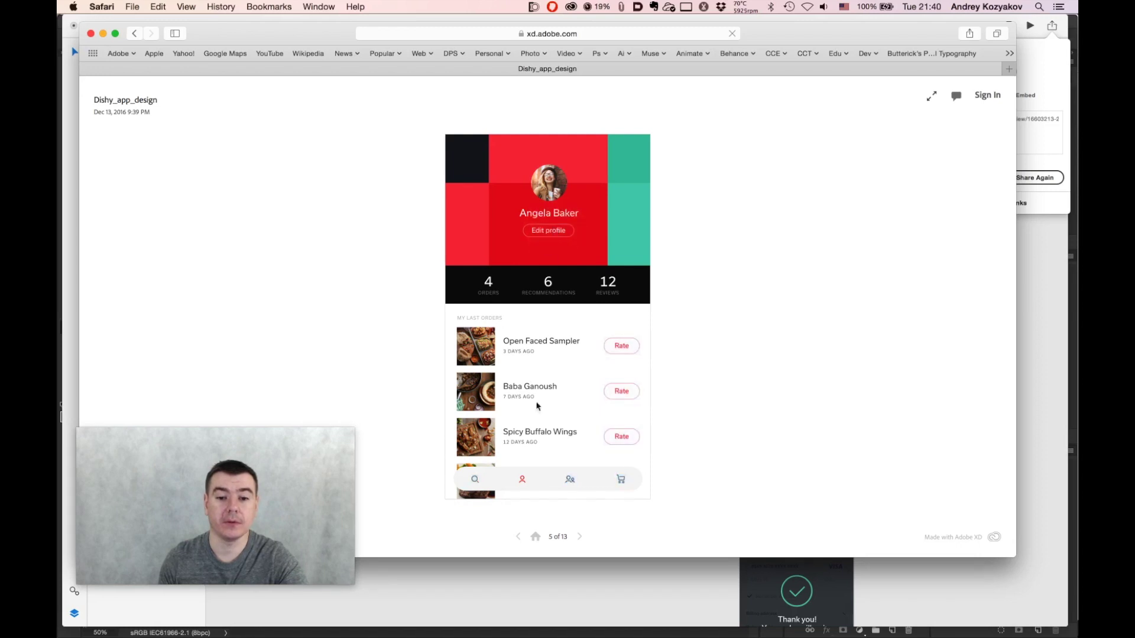
Visit the TasteBuds and Your Order screens of the web prototype and show the comments for Your Order
{"action": "left_click", "coordinate": [570, 481]}
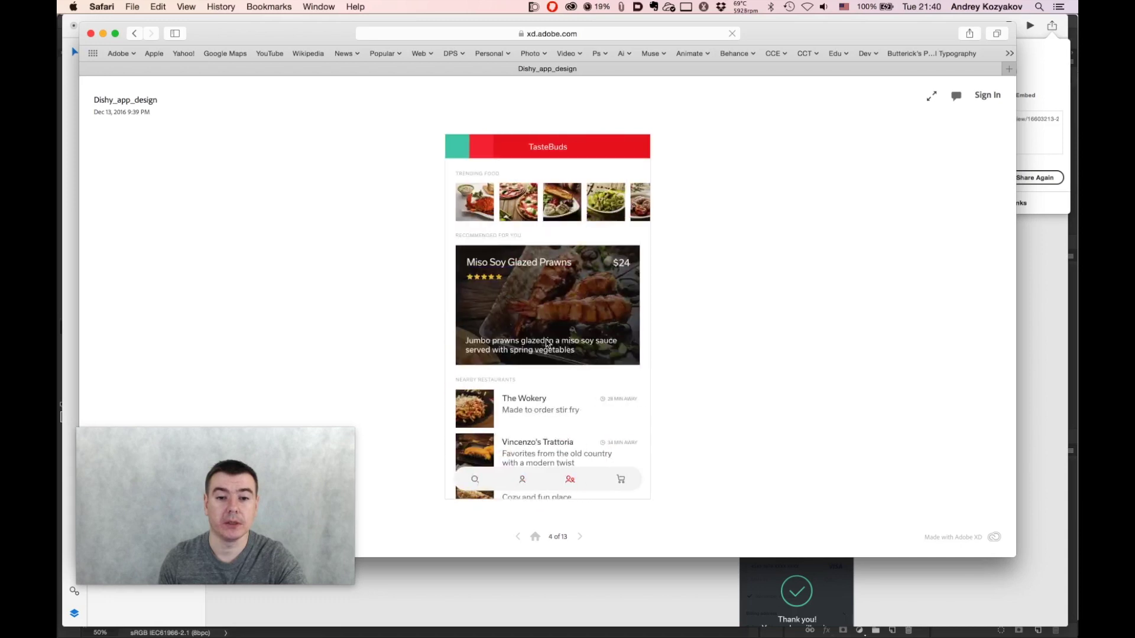
{"action": "left_click", "coordinate": [621, 479]}
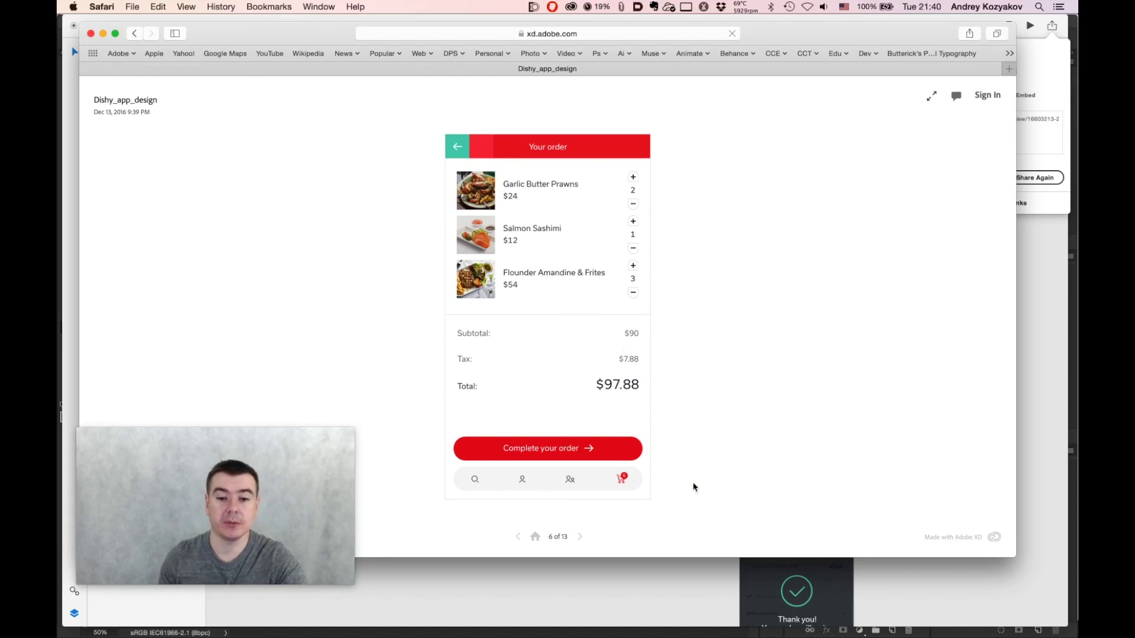
{"action": "left_click", "coordinate": [956, 96]}
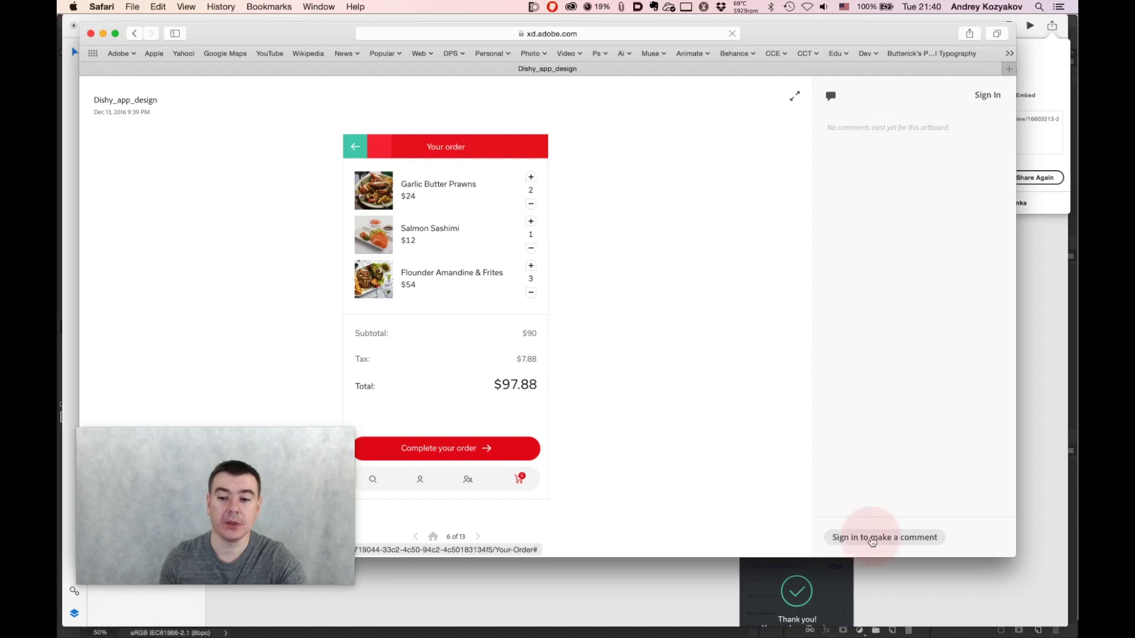
Return to Adobe XD, look over the artboards up to the Welcome Screen row, and close the Share Online pop-up
{"action": "key", "text": "super+Tab"}
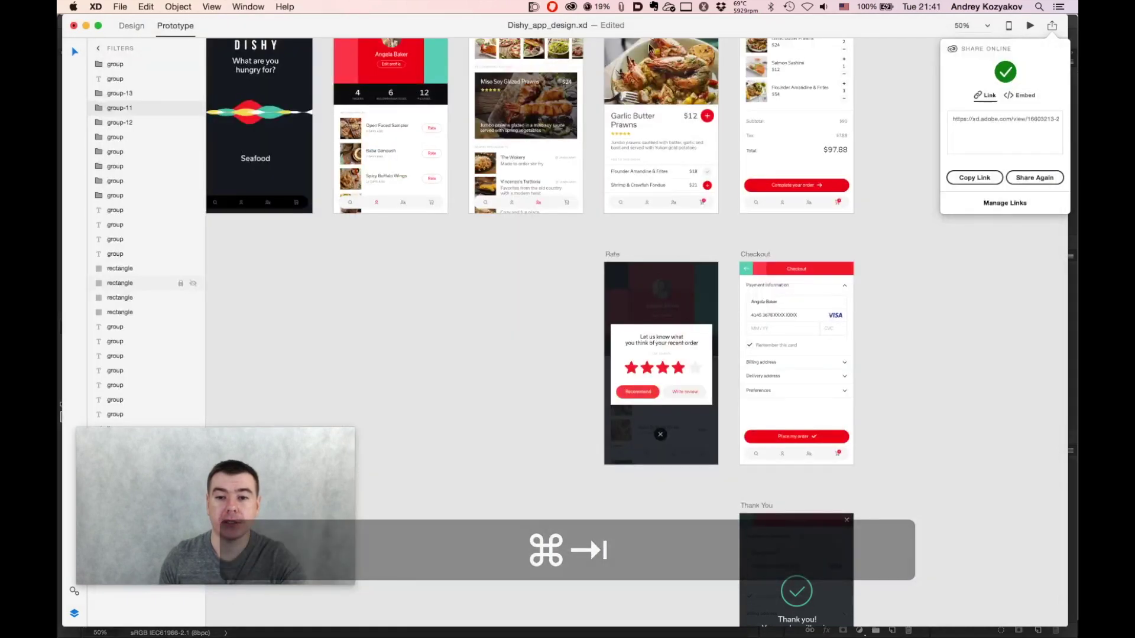
{"action": "scroll", "coordinate": [804, 255], "scroll_direction": "up", "scroll_amount": 2}
{"action": "scroll", "coordinate": [804, 255], "scroll_direction": "up", "scroll_amount": 3}
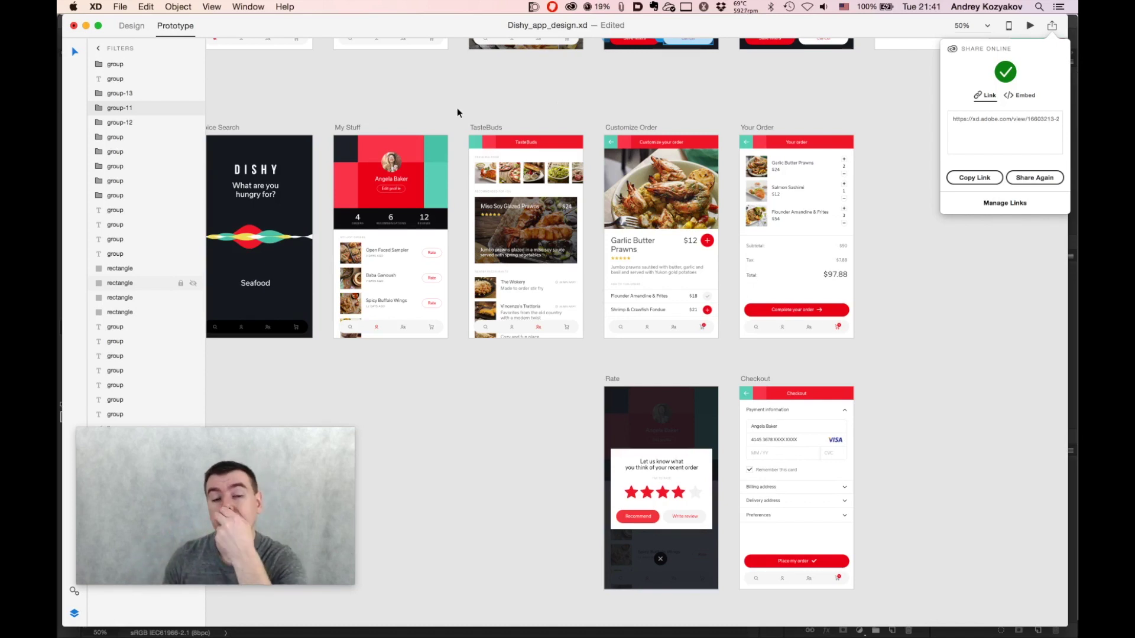
{"action": "scroll", "coordinate": [457, 108], "scroll_direction": "up", "scroll_amount": 2}
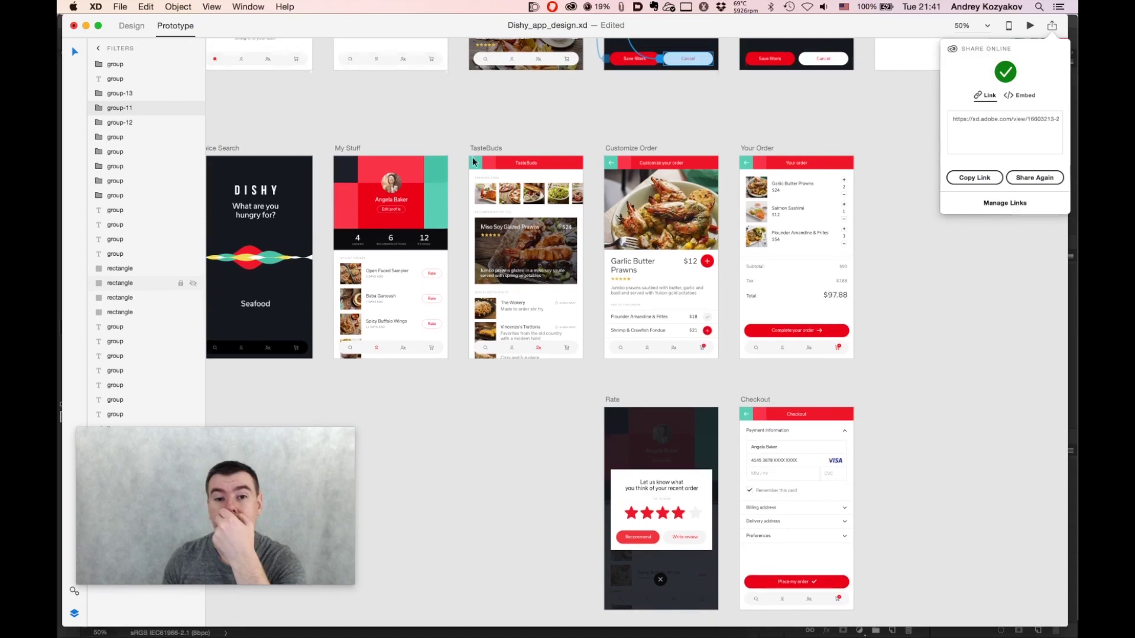
{"action": "scroll", "coordinate": [467, 142], "scroll_direction": "up", "scroll_amount": 5}
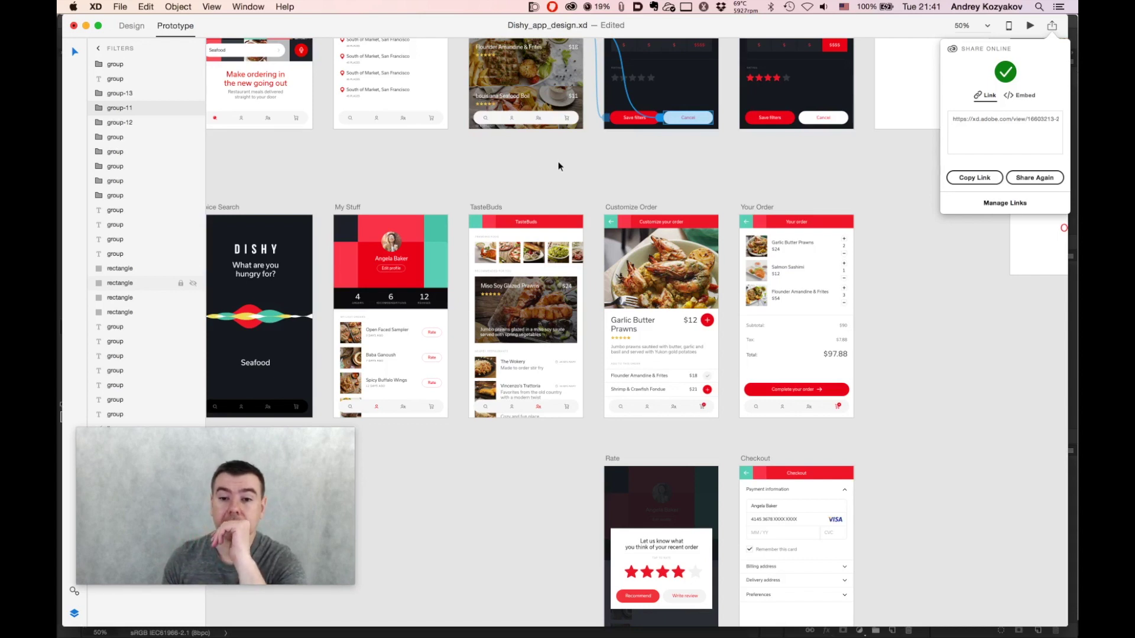
{"action": "scroll", "coordinate": [558, 161], "scroll_direction": "up", "scroll_amount": 7}
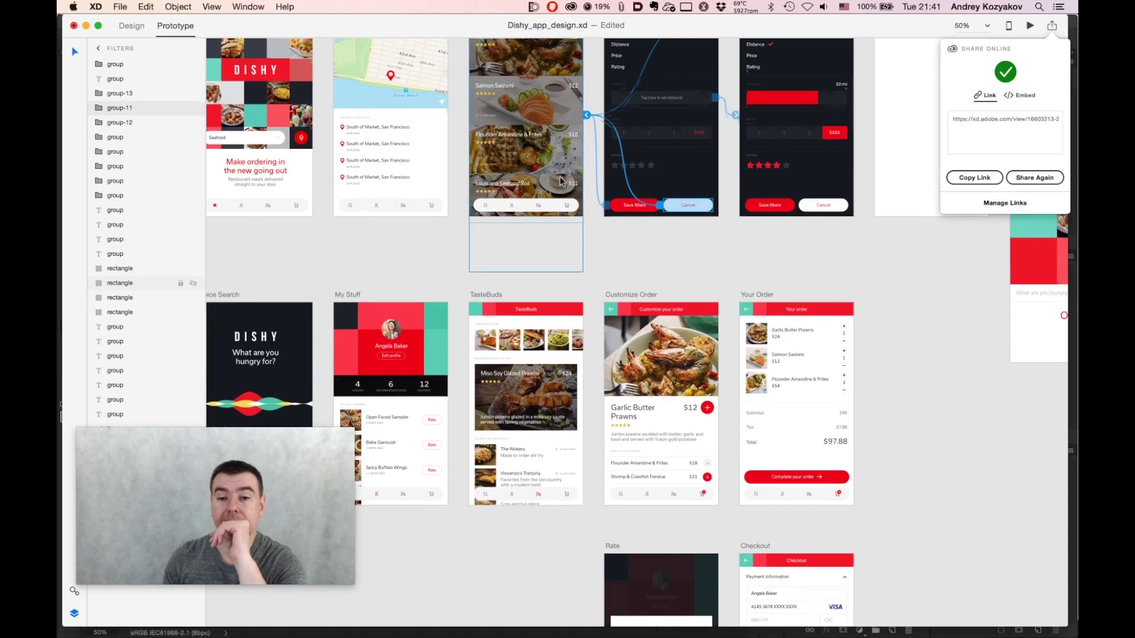
{"action": "scroll", "coordinate": [560, 180], "scroll_direction": "up", "scroll_amount": 4}
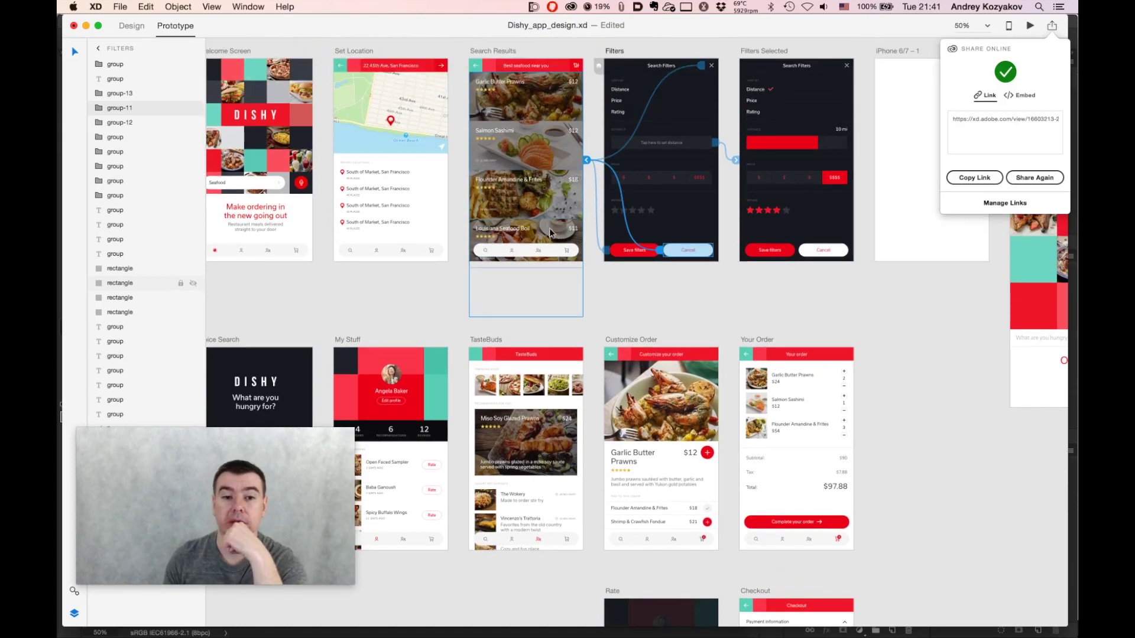
{"action": "scroll", "coordinate": [547, 226], "scroll_direction": "up", "scroll_amount": 1}
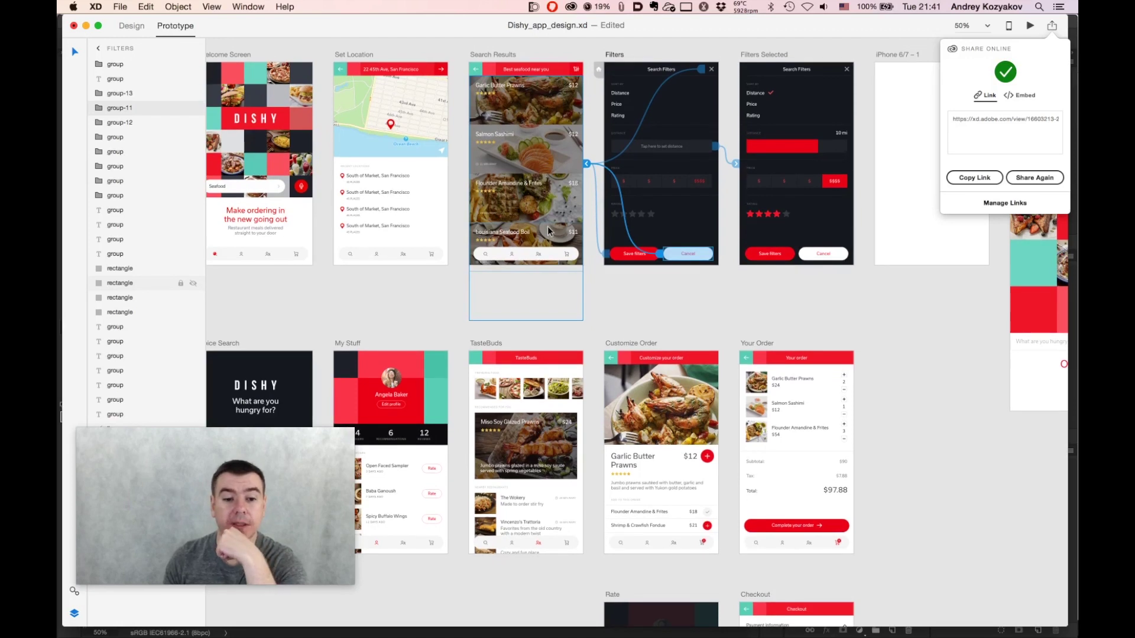
{"action": "scroll", "coordinate": [544, 237], "scroll_direction": "up", "scroll_amount": 1}
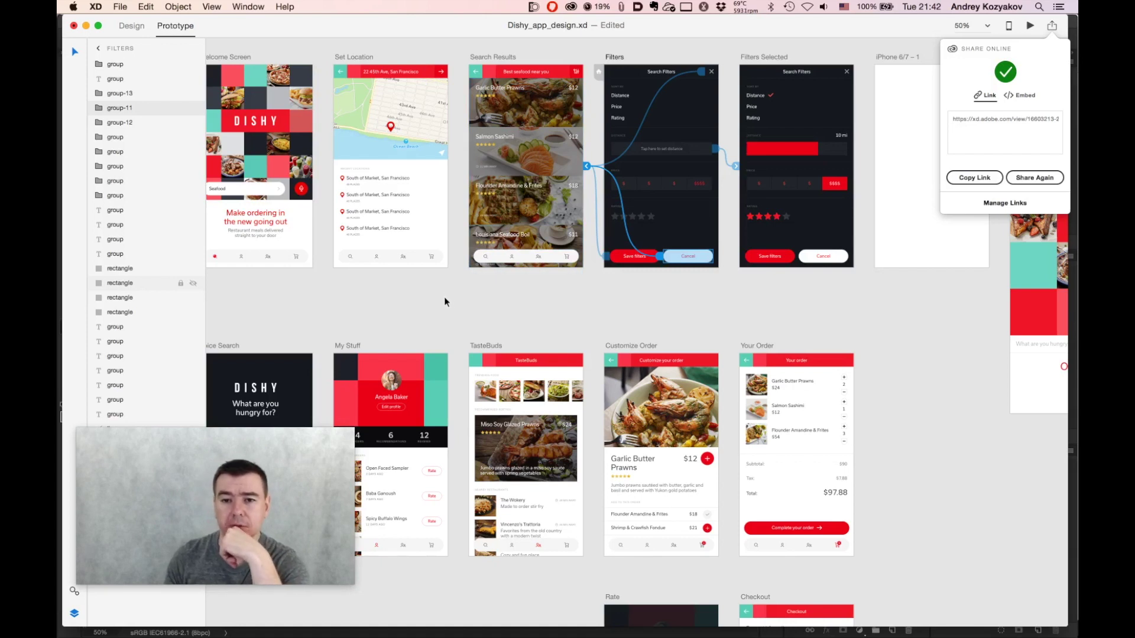
{"action": "scroll", "coordinate": [453, 298], "scroll_direction": "up", "scroll_amount": 1}
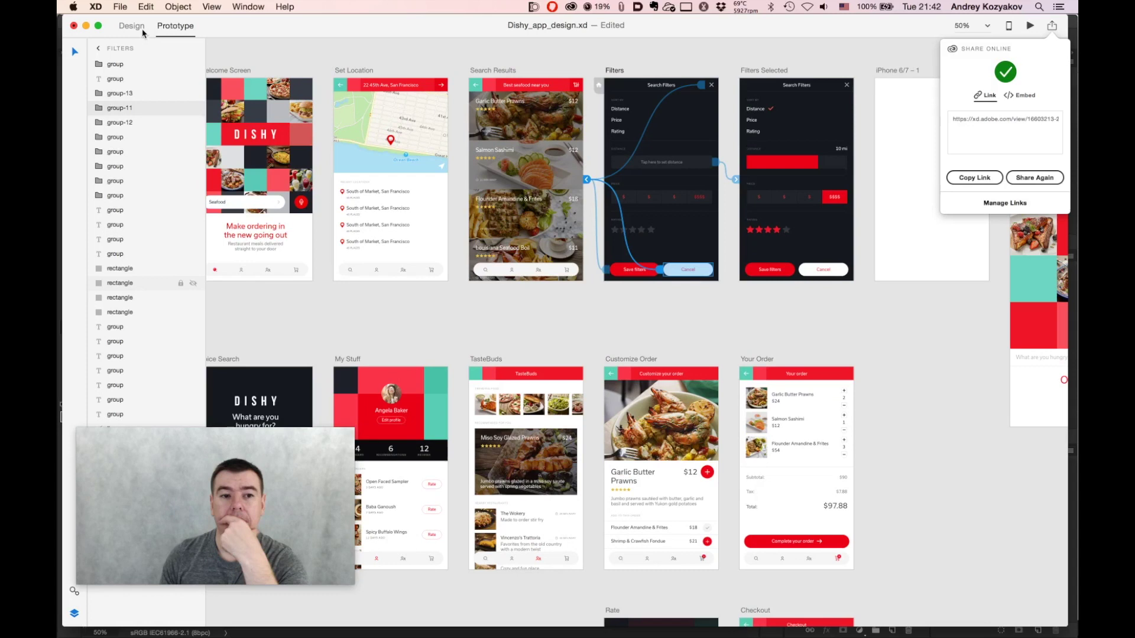
{"action": "left_click", "coordinate": [240, 30]}
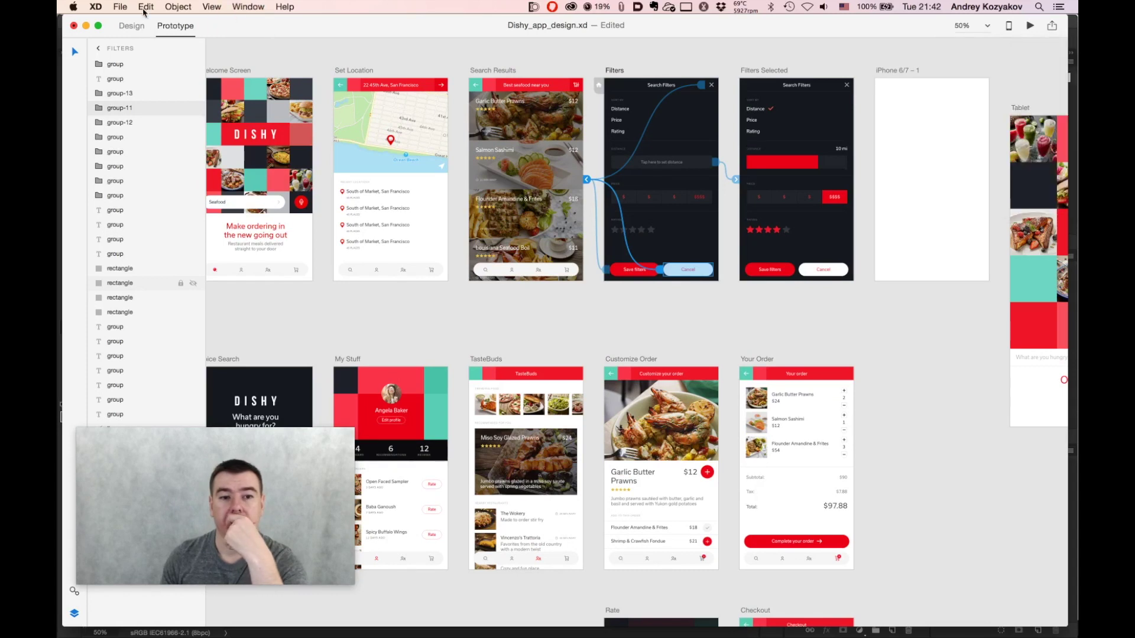
Start exporting the selected group-11 as a PNG and try the Web and iOS export presets
{"action": "left_click", "coordinate": [120, 7]}
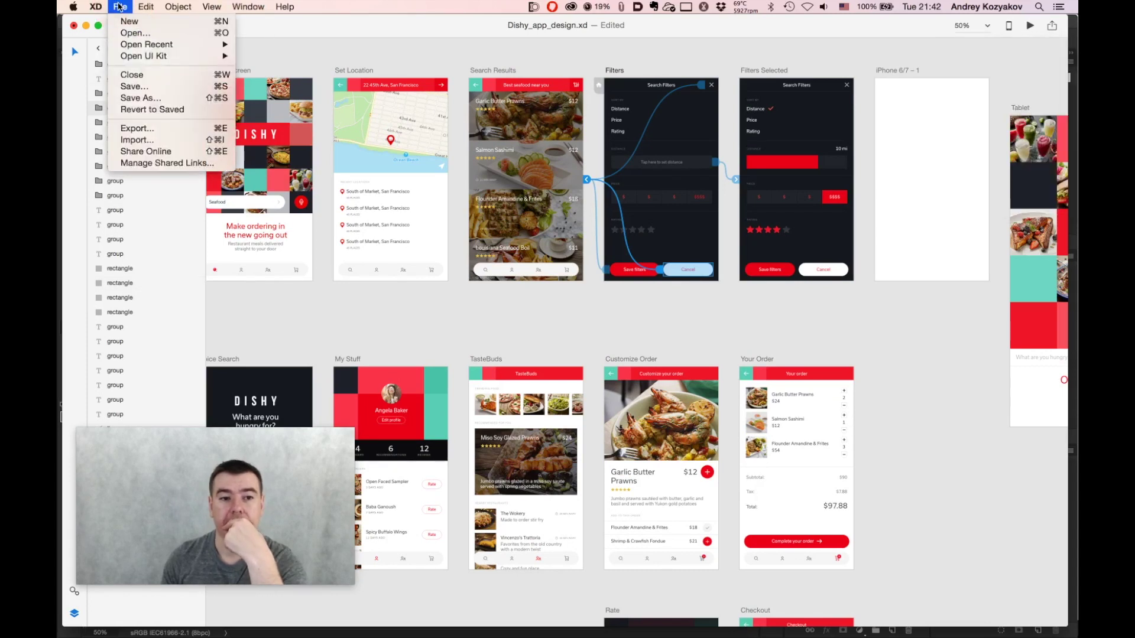
{"action": "left_click", "coordinate": [148, 128]}
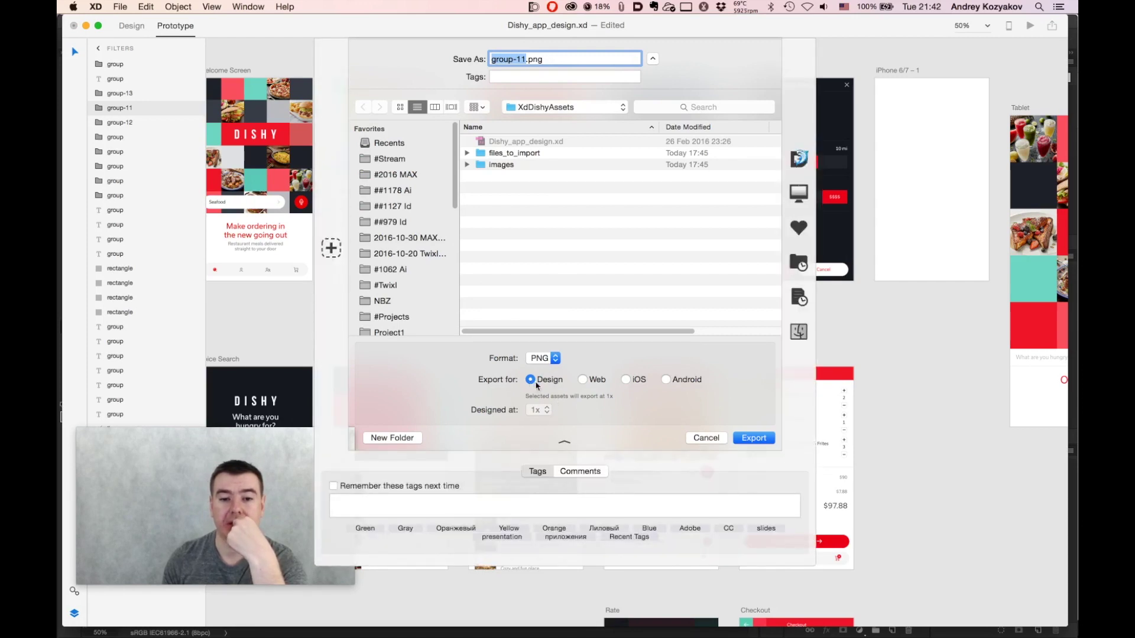
{"action": "left_click", "coordinate": [582, 379]}
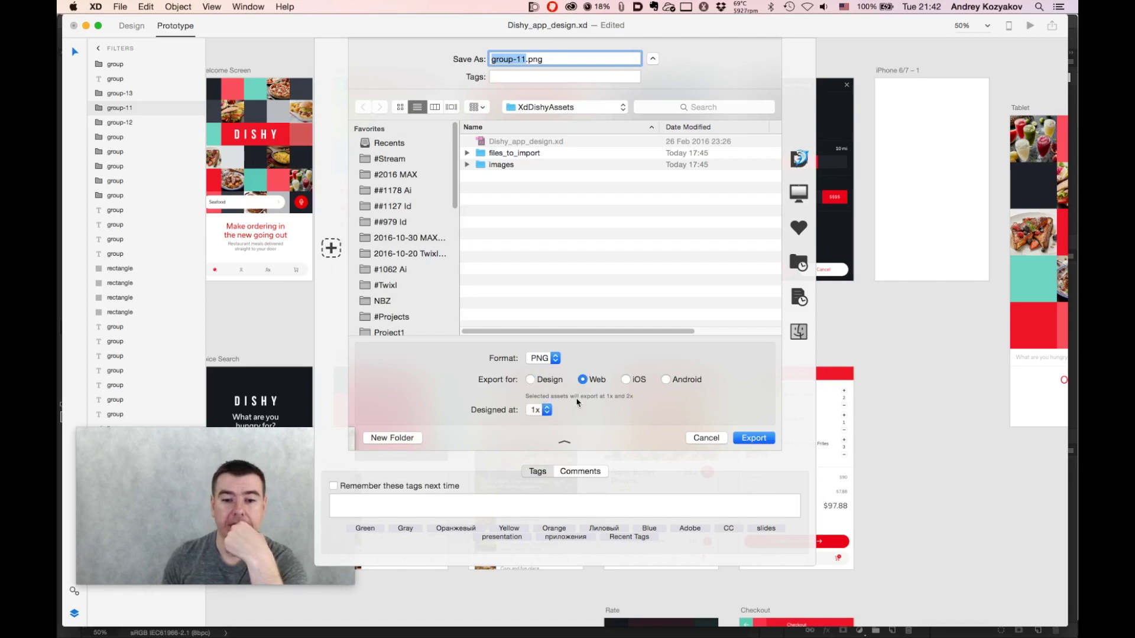
{"action": "left_click", "coordinate": [626, 379]}
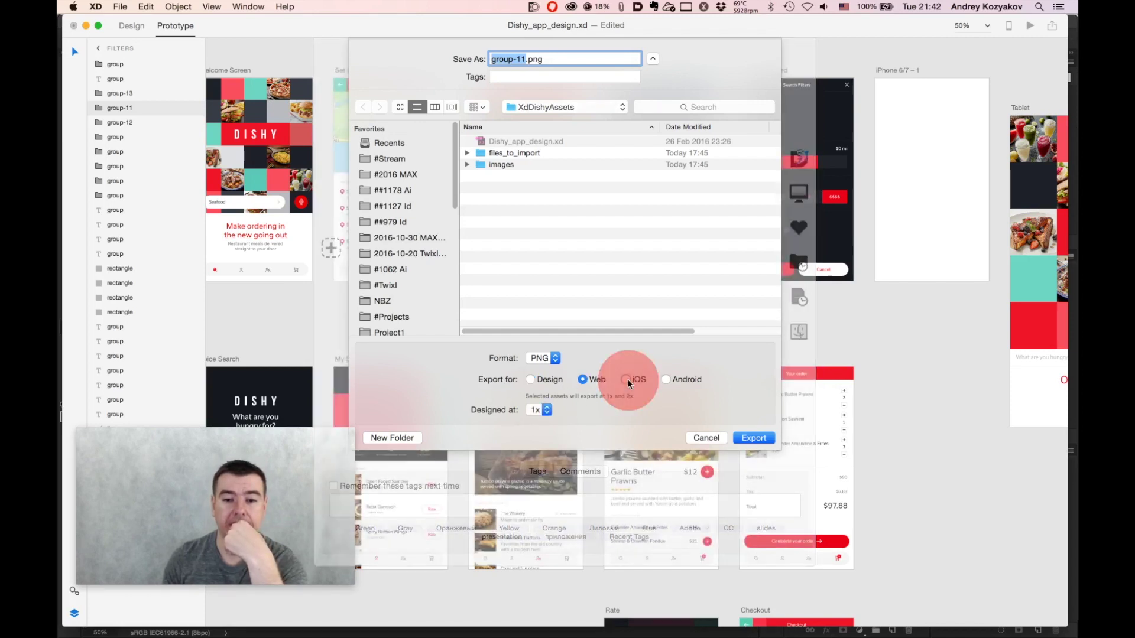
{"action": "left_click", "coordinate": [583, 380]}
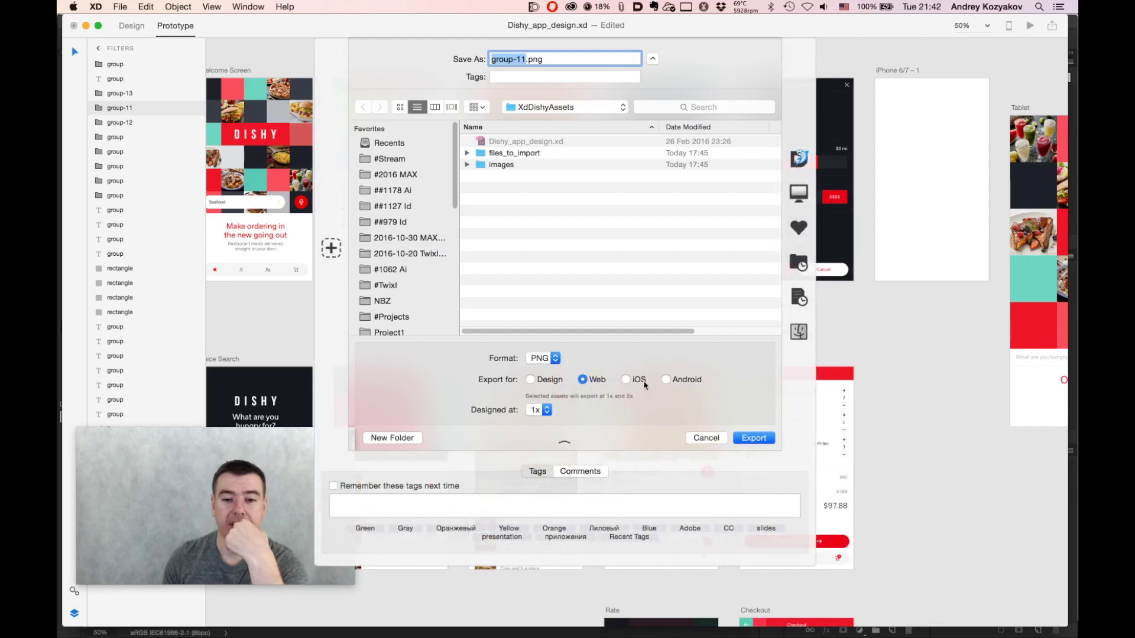
Try the iOS and Android export presets for group-11 and view the Android "Designed at" scale options
{"action": "left_click", "coordinate": [626, 379]}
{"action": "left_click", "coordinate": [667, 379]}
{"action": "left_click", "coordinate": [625, 380]}
{"action": "left_click", "coordinate": [666, 379]}
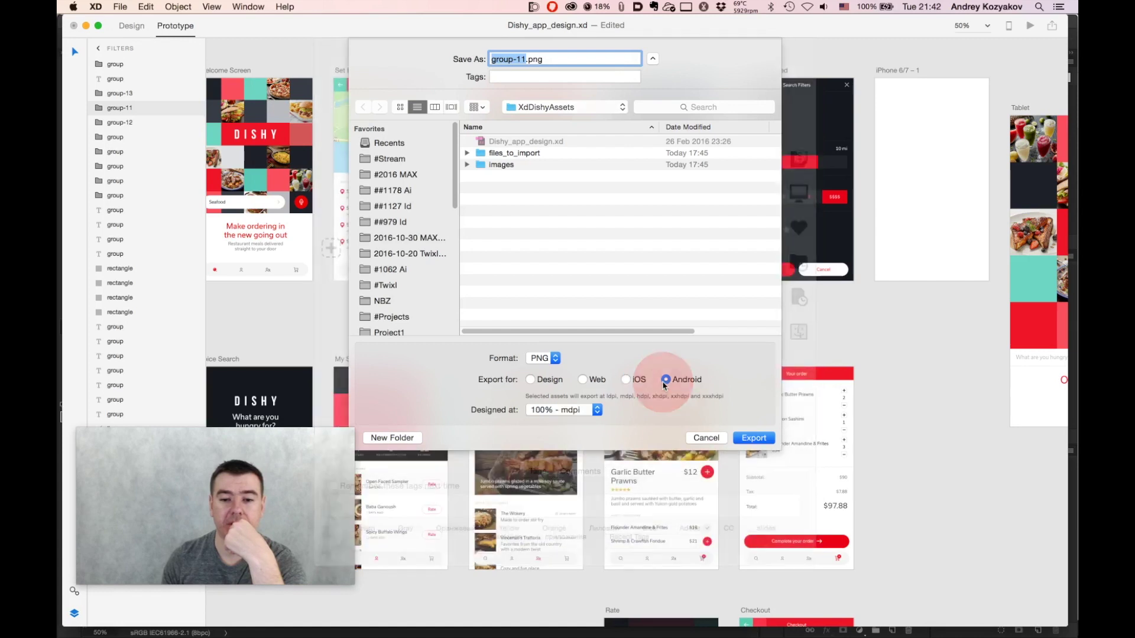
{"action": "left_click", "coordinate": [552, 410]}
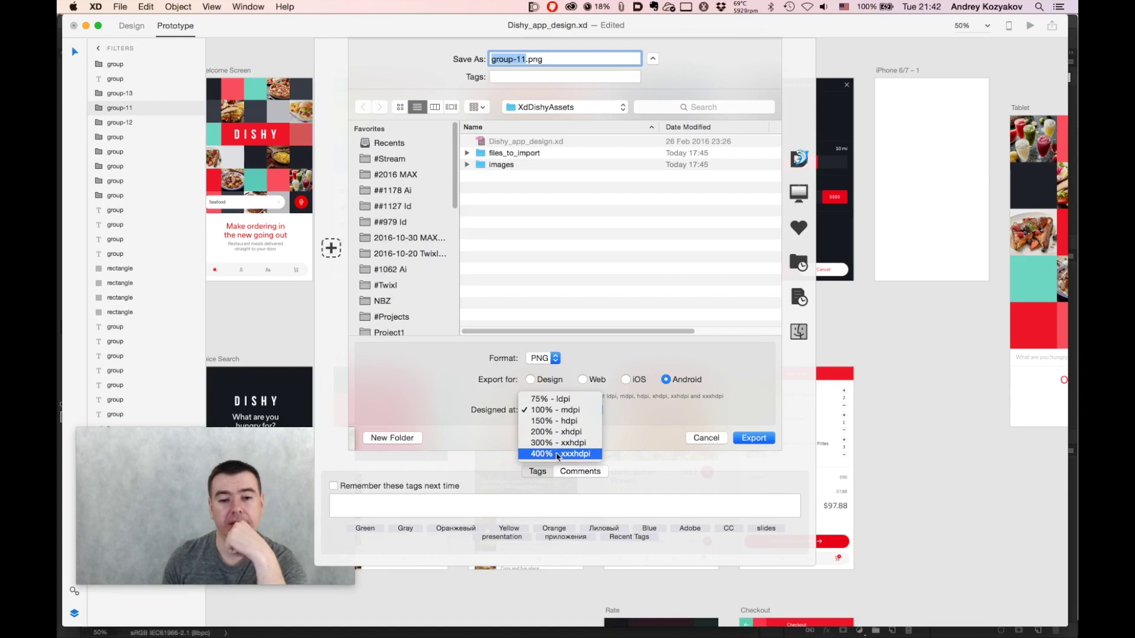
{"action": "left_click", "coordinate": [666, 420]}
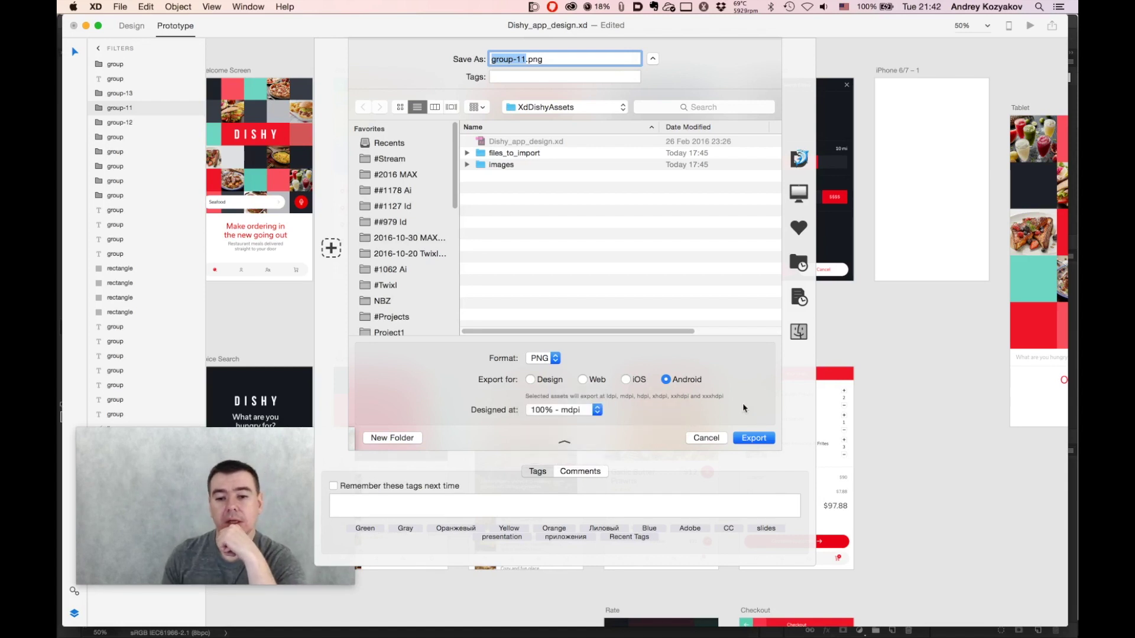
{"action": "left_click", "coordinate": [754, 439]}
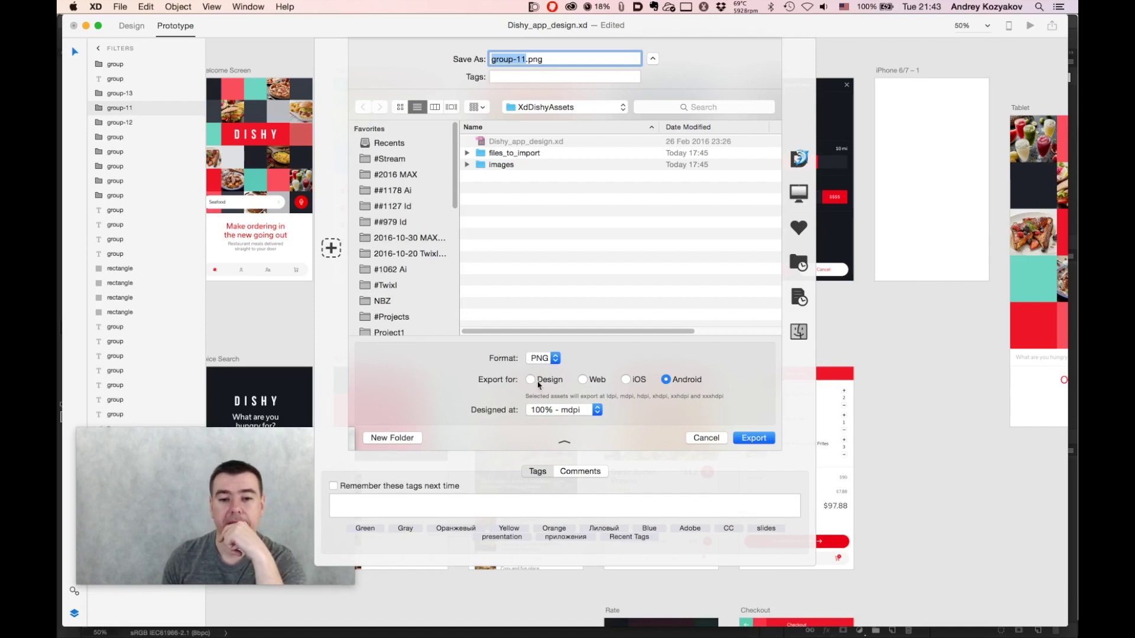
Try SVG as the export format for group-11 and compare the Embed and Link options for saving images
{"action": "left_click", "coordinate": [540, 359]}
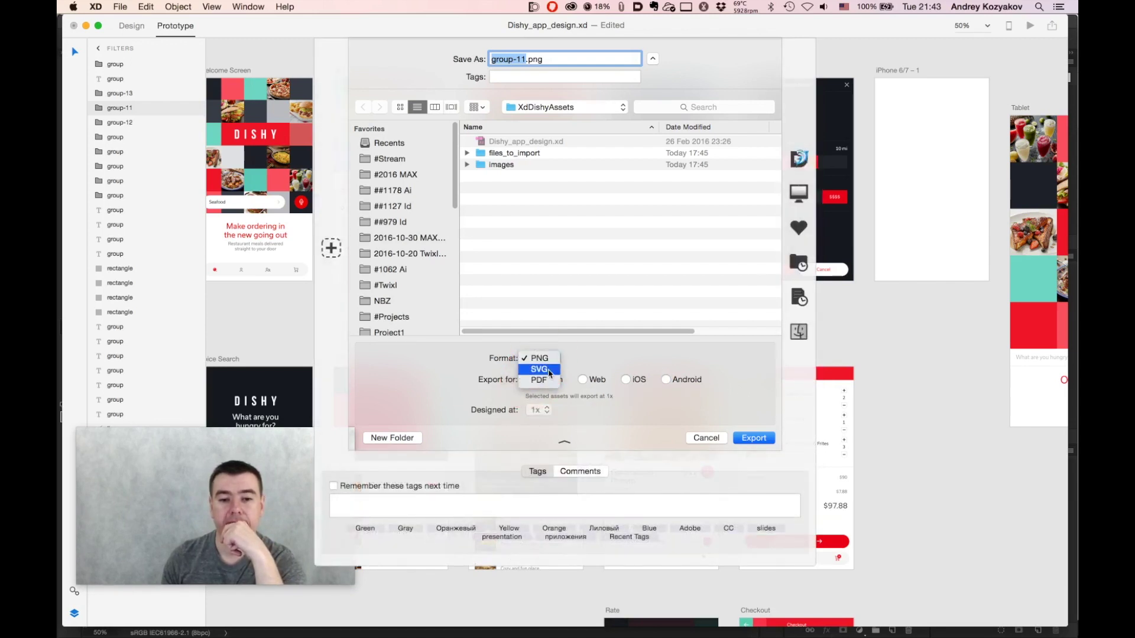
{"action": "left_click", "coordinate": [548, 370]}
{"action": "left_click", "coordinate": [547, 365]}
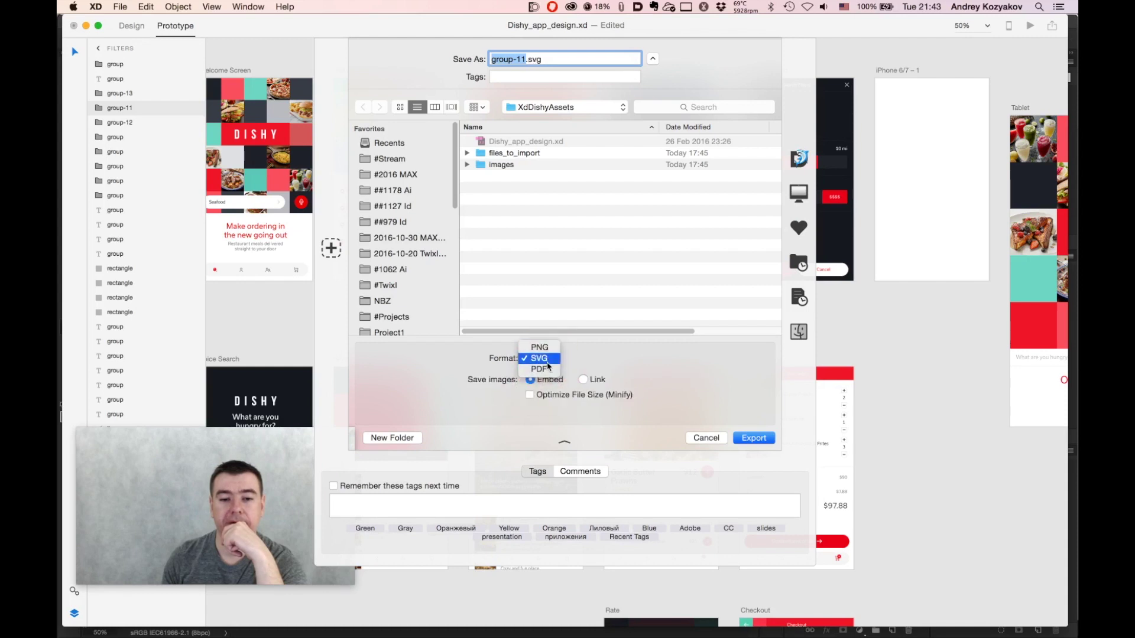
{"action": "left_click", "coordinate": [547, 360]}
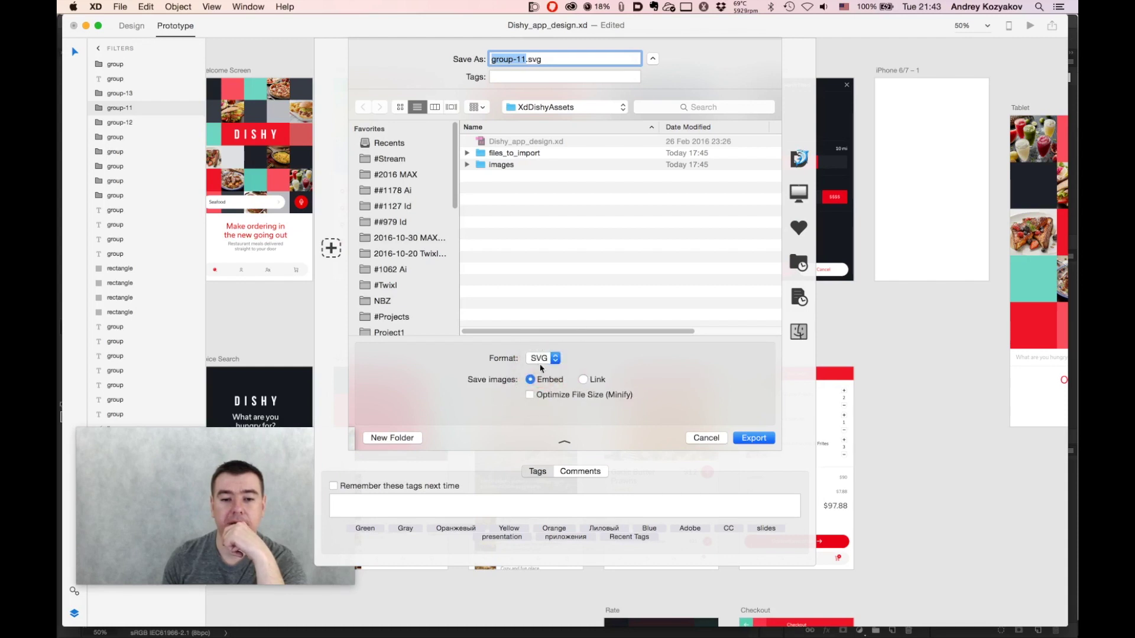
{"action": "left_click", "coordinate": [587, 379]}
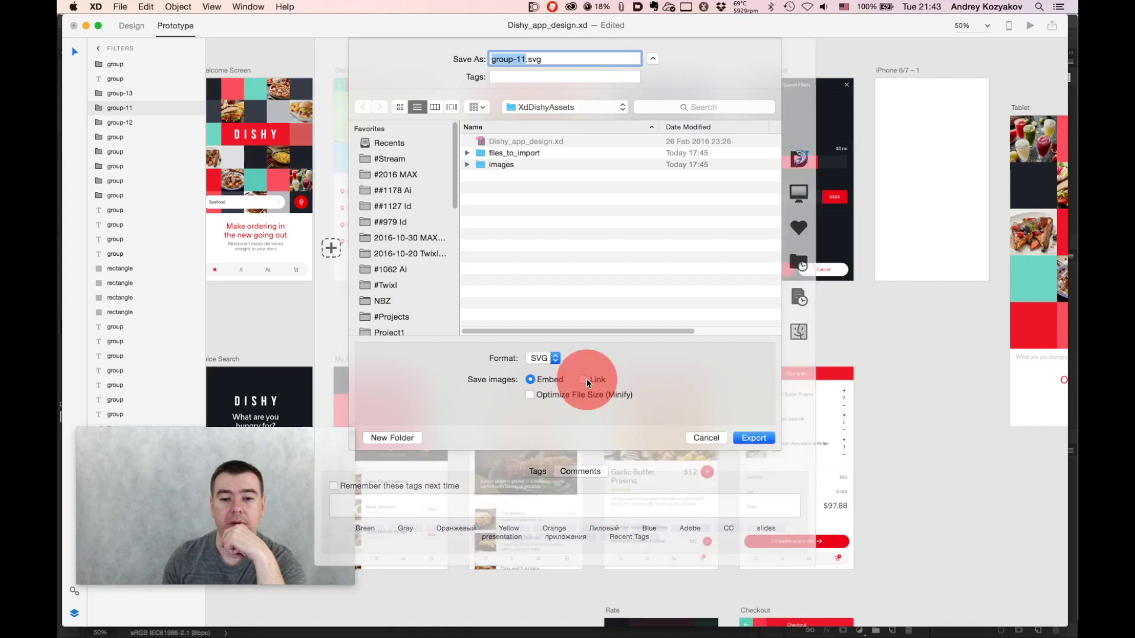
{"action": "left_click", "coordinate": [537, 380]}
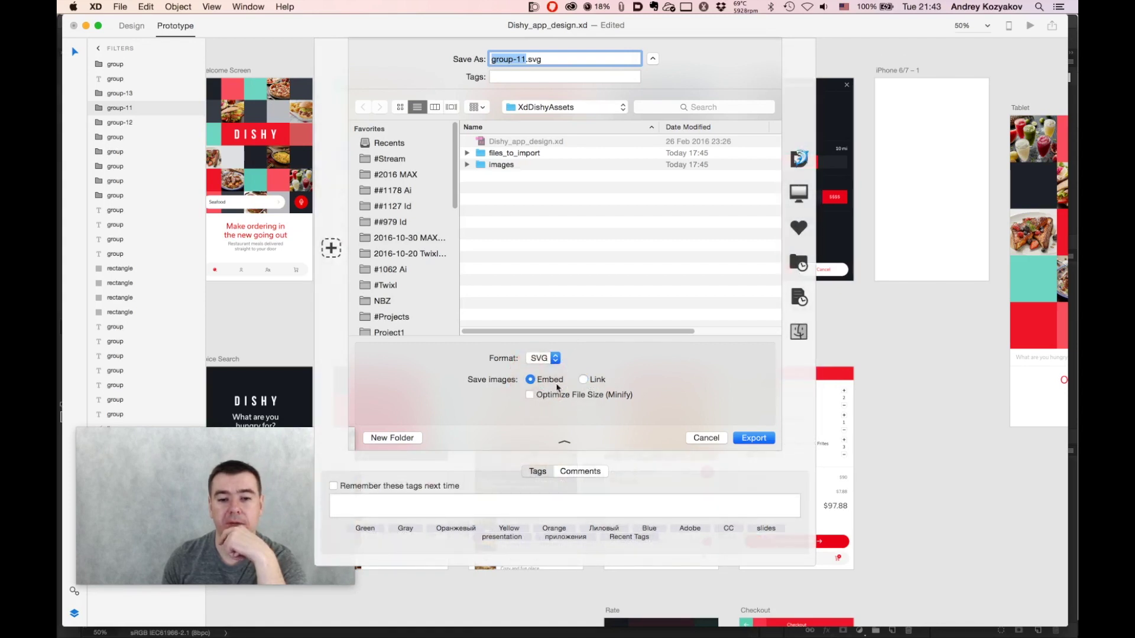
Set the export format to PDF and export group-11 to the XdDishyAssets folder
{"action": "left_click", "coordinate": [543, 360]}
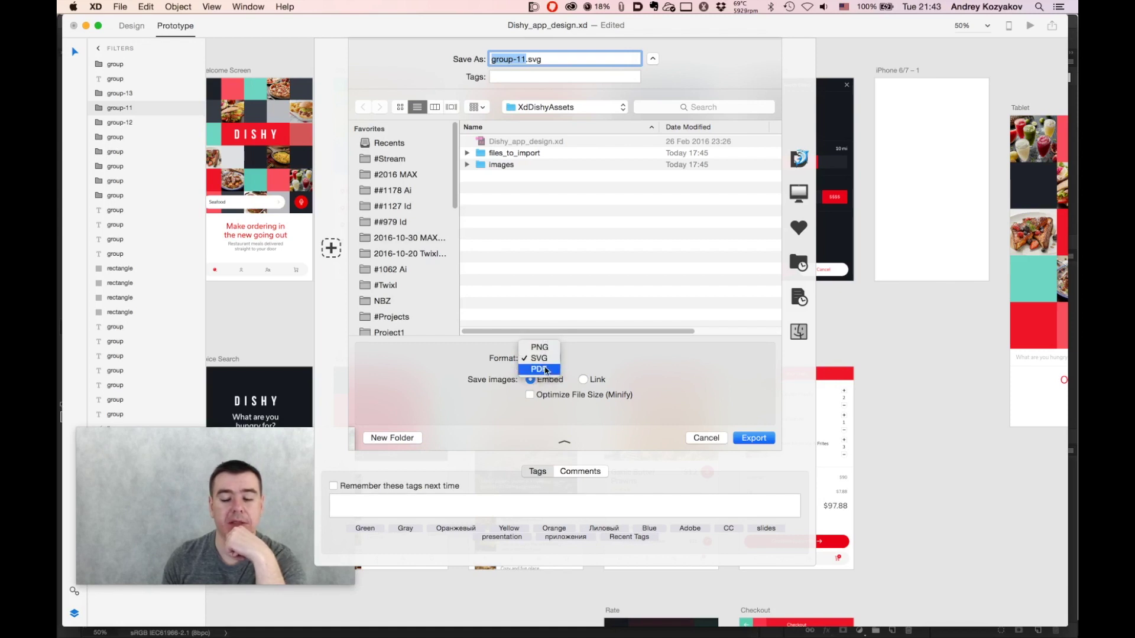
{"action": "left_click", "coordinate": [546, 371]}
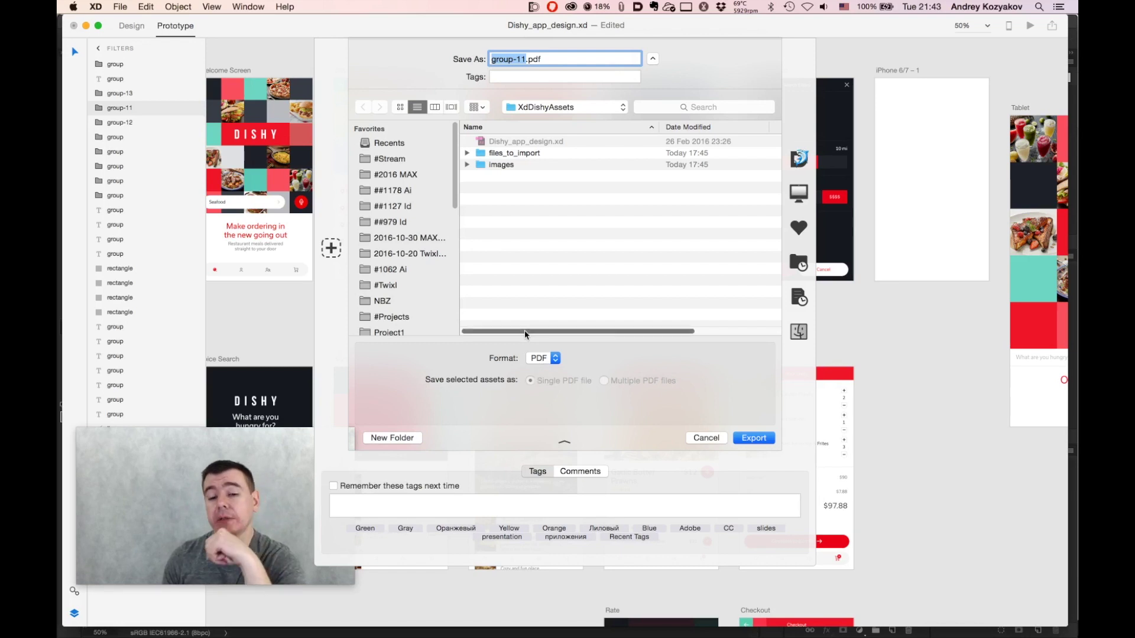
{"action": "left_click", "coordinate": [752, 438]}
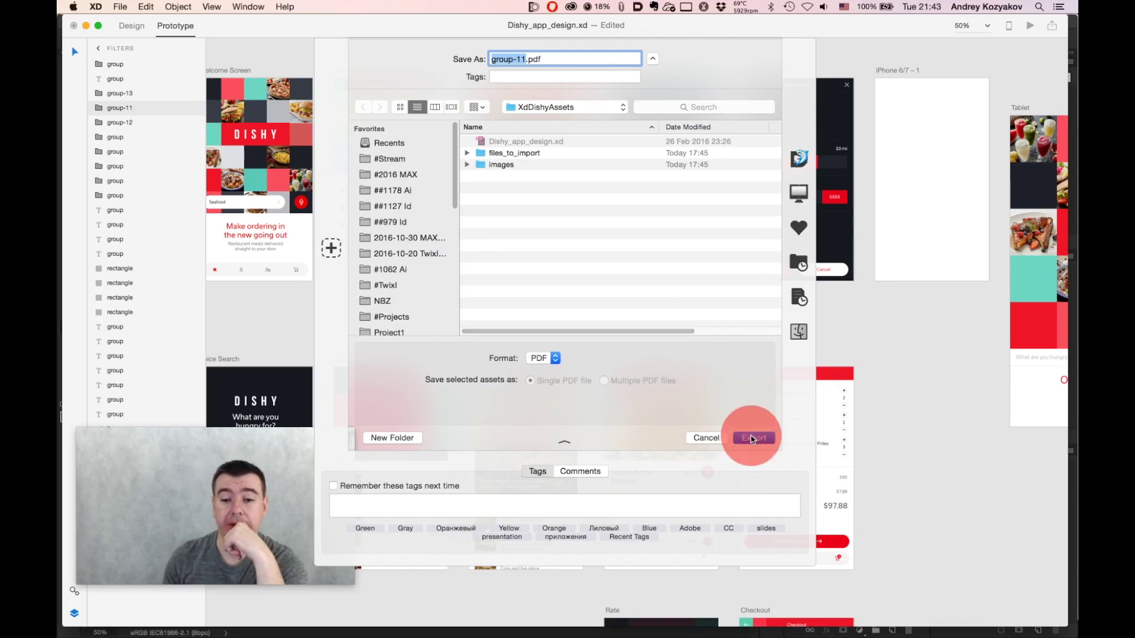
{"action": "left_click", "coordinate": [507, 145]}
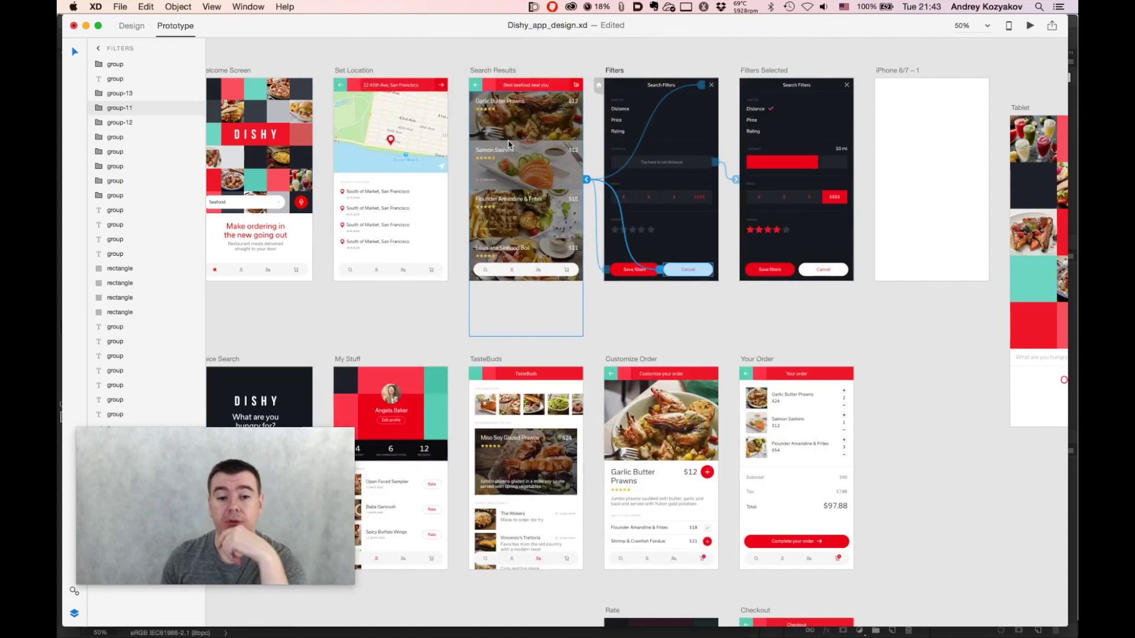
Switch to Finder, open the exported group-11.pdf in Acrobat Pro and show its page thumbnails
{"action": "key", "text": "super+Tab"}
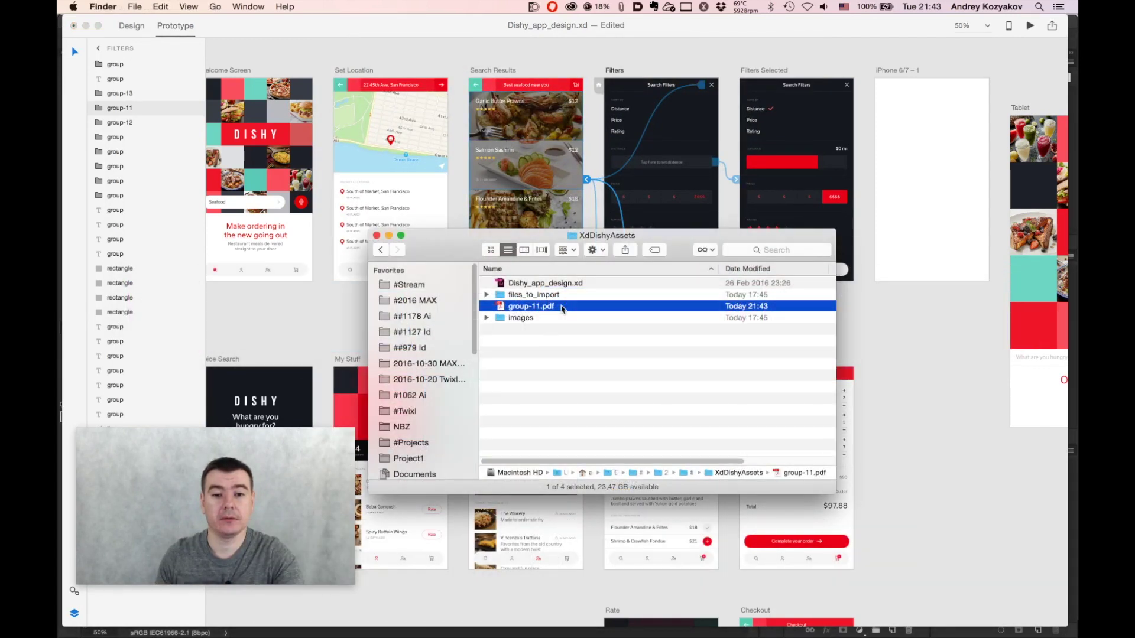
{"action": "double_click", "coordinate": [562, 306]}
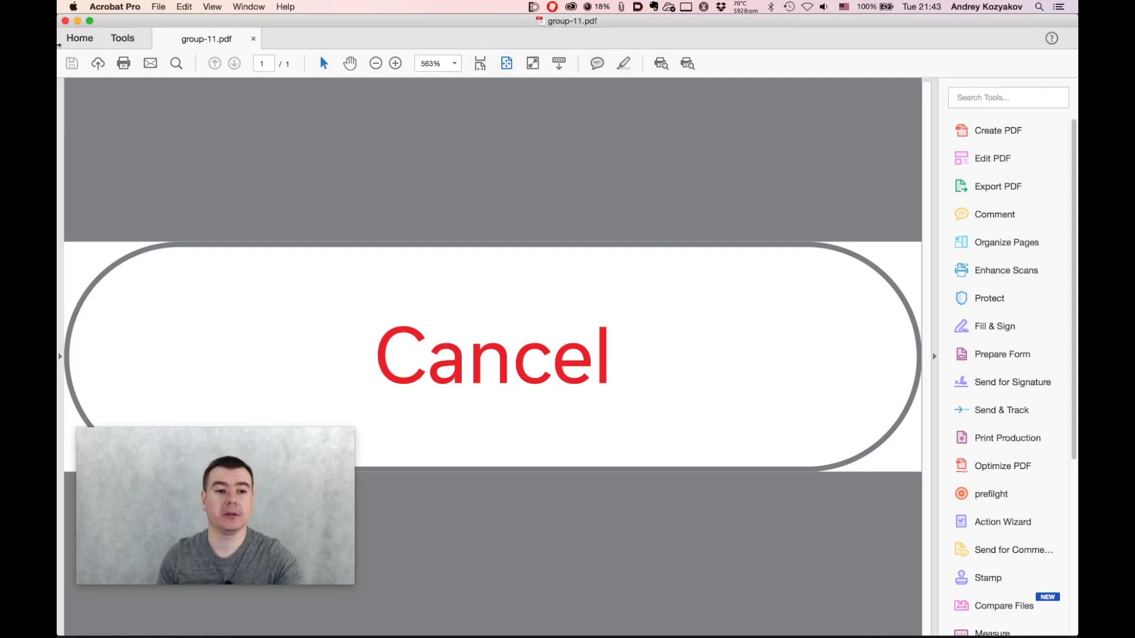
{"action": "left_click", "coordinate": [123, 39]}
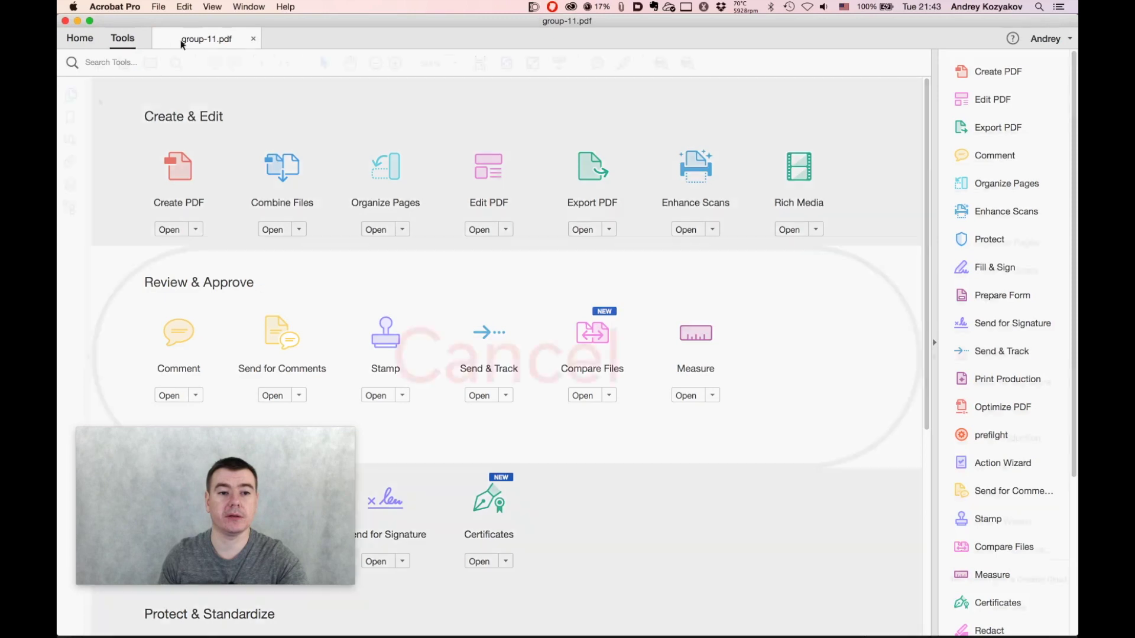
{"action": "left_click", "coordinate": [182, 44]}
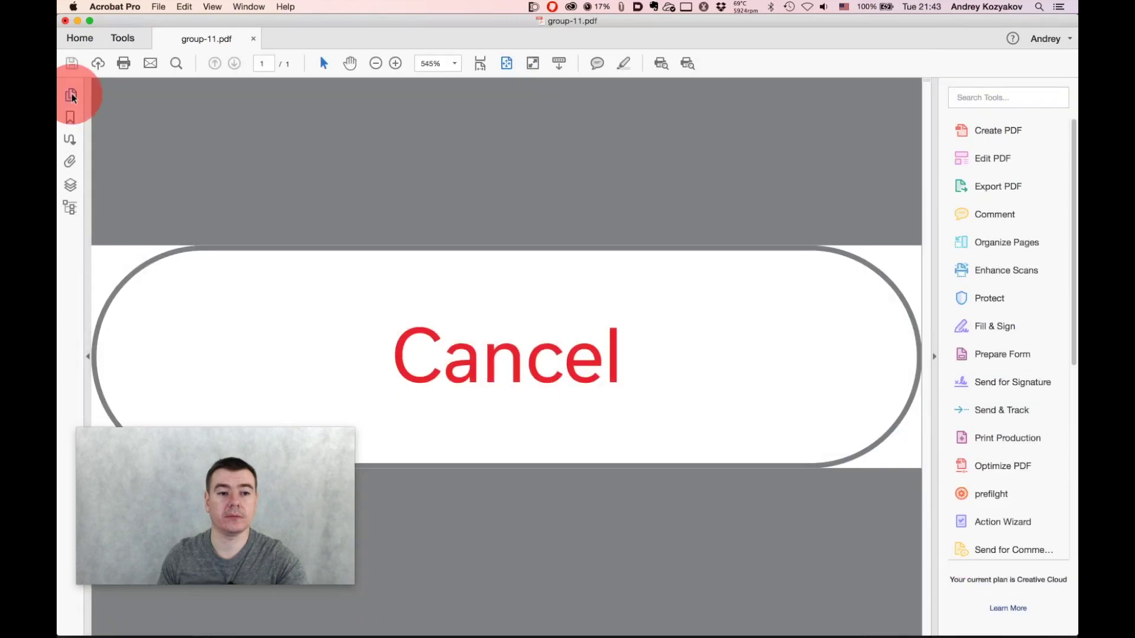
{"action": "left_click", "coordinate": [71, 95]}
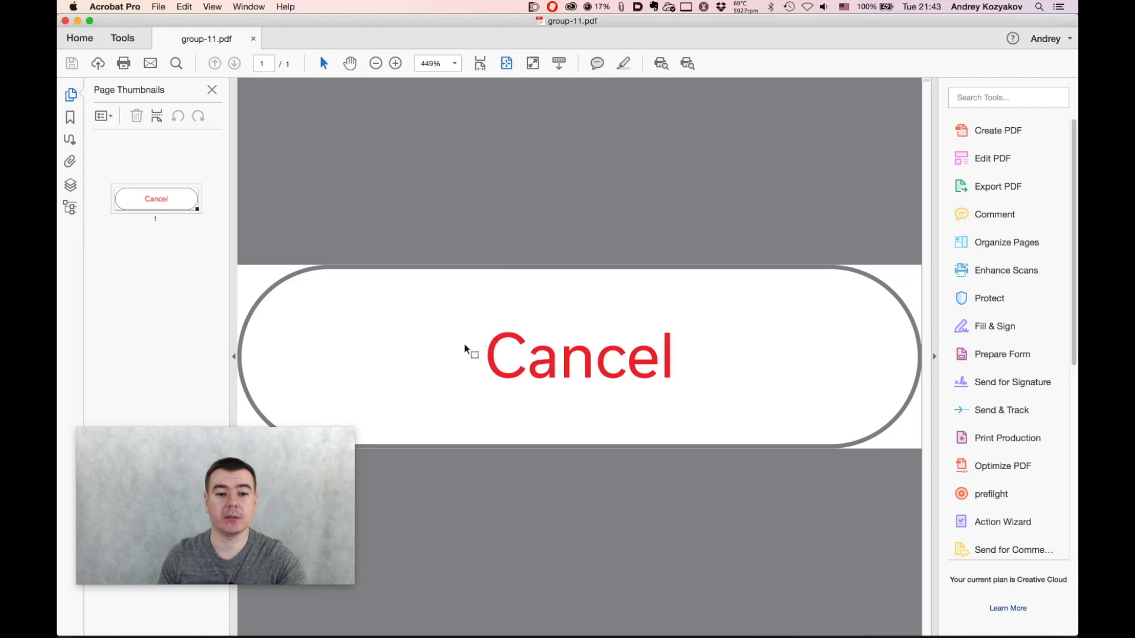
Return to Adobe XD and export all artboards as a single PDF file to the XdDishyAssets folder
{"action": "key", "text": "super+Tab"}
{"action": "key", "text": "super+Tab"}
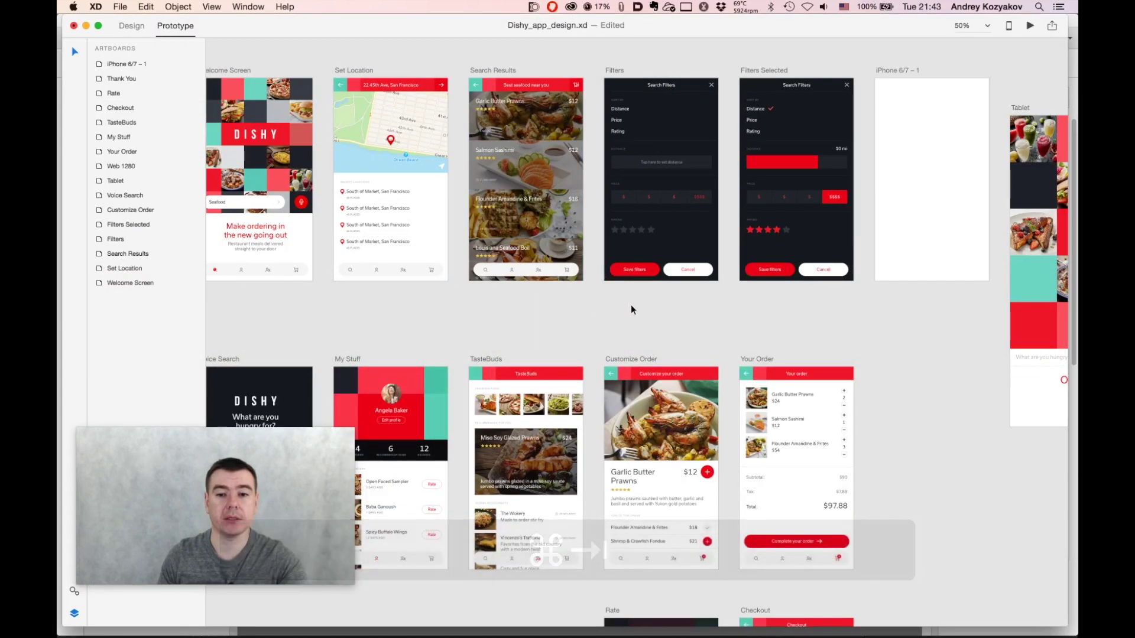
{"action": "key", "text": "super"}
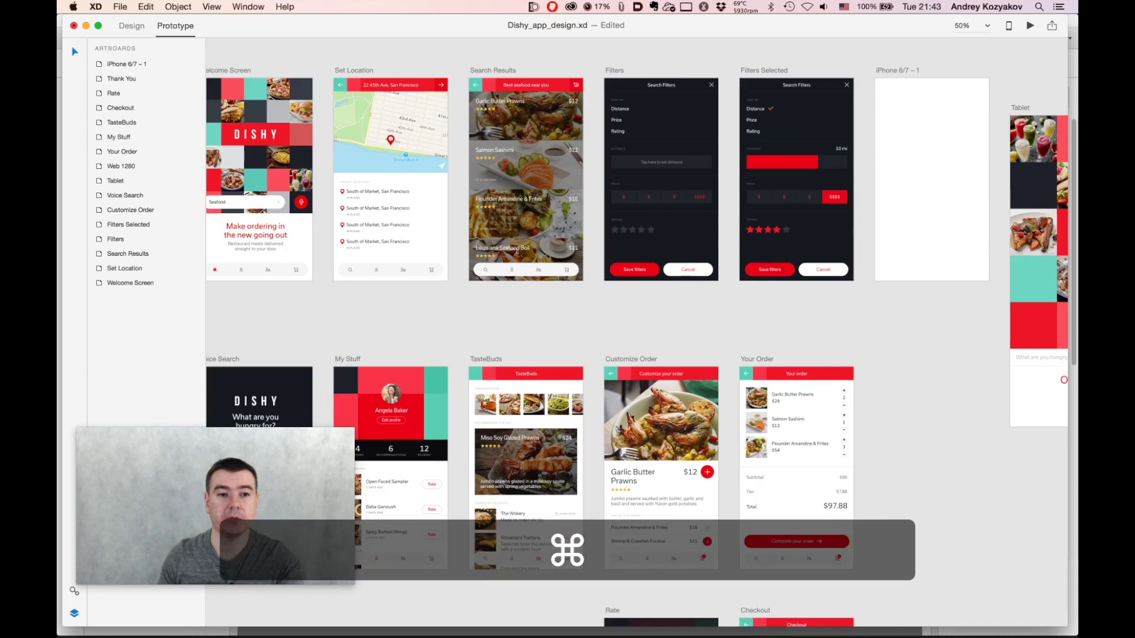
{"action": "left_click", "coordinate": [121, 8]}
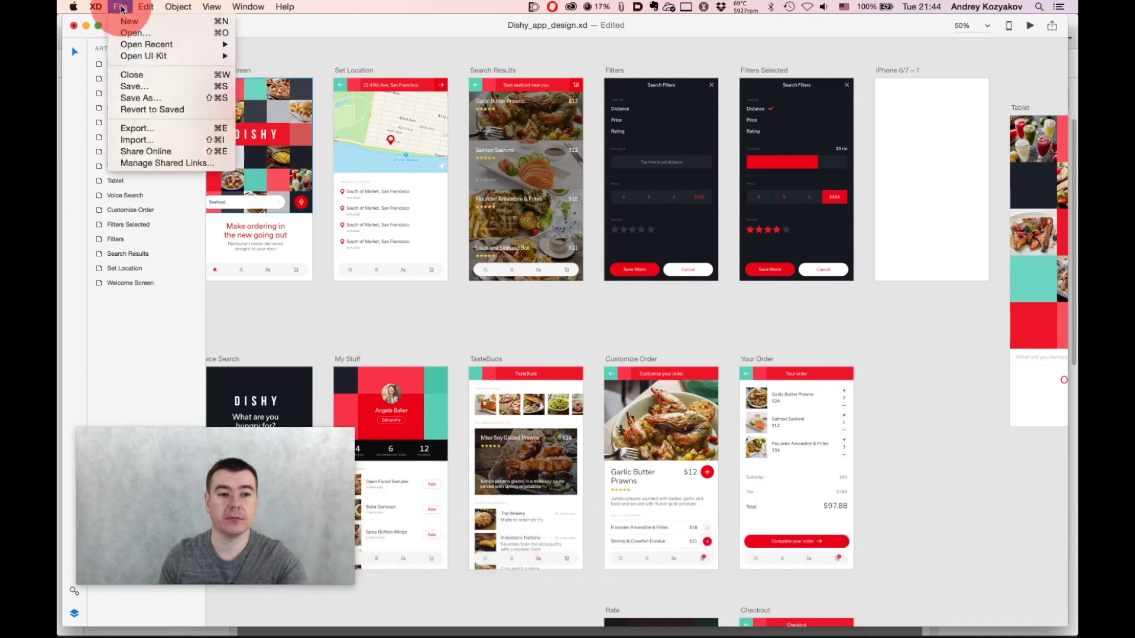
{"action": "left_click", "coordinate": [151, 128]}
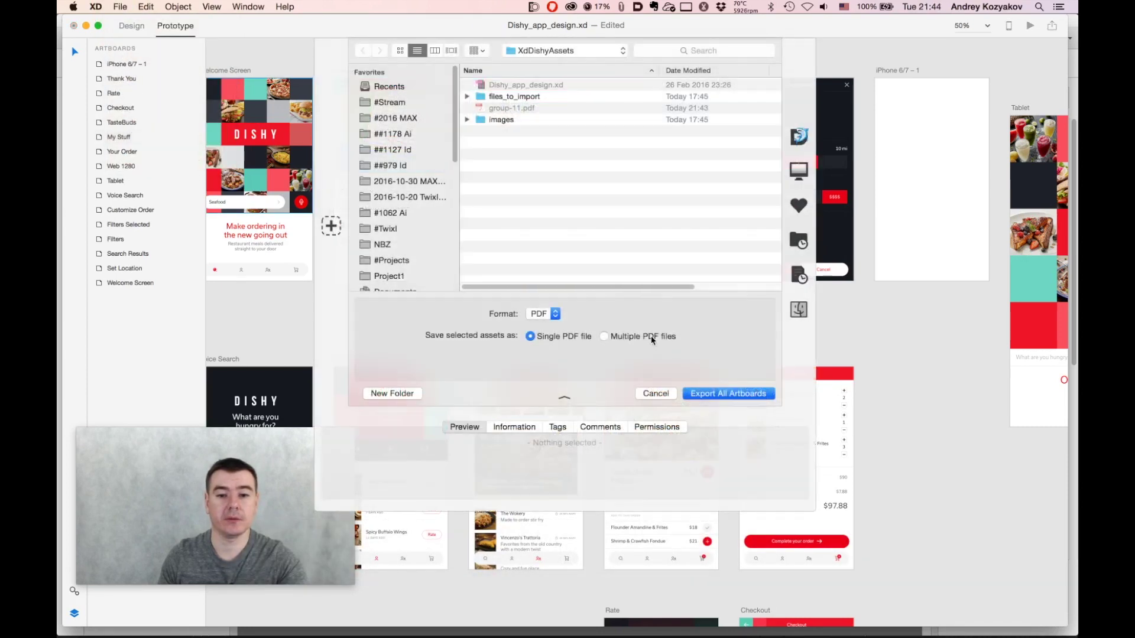
{"action": "left_click", "coordinate": [587, 336]}
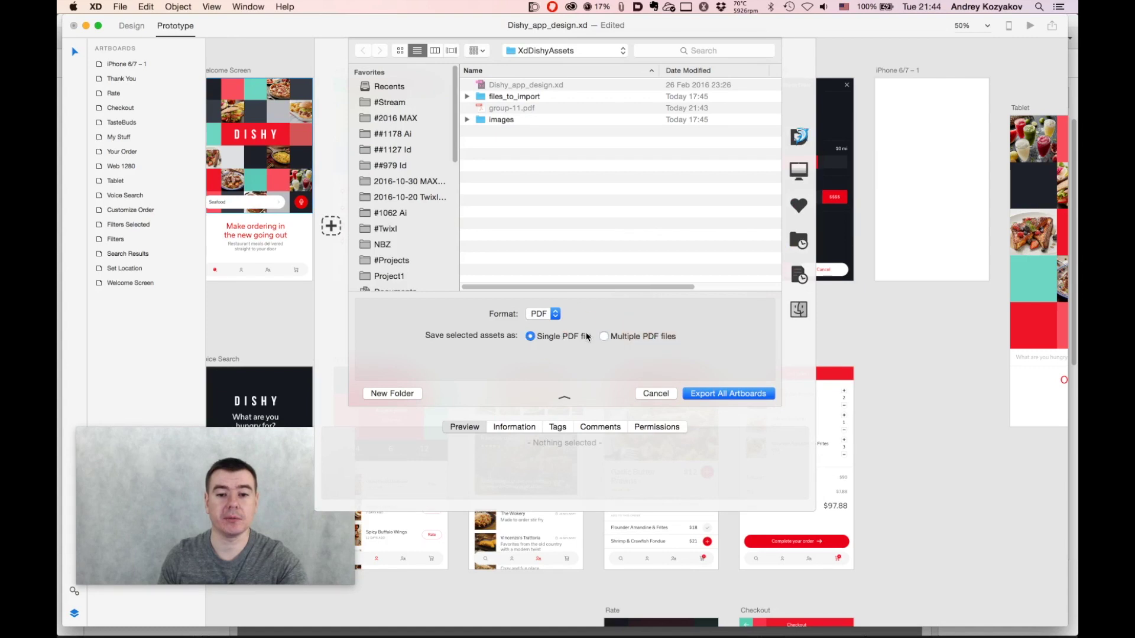
{"action": "left_click", "coordinate": [723, 394]}
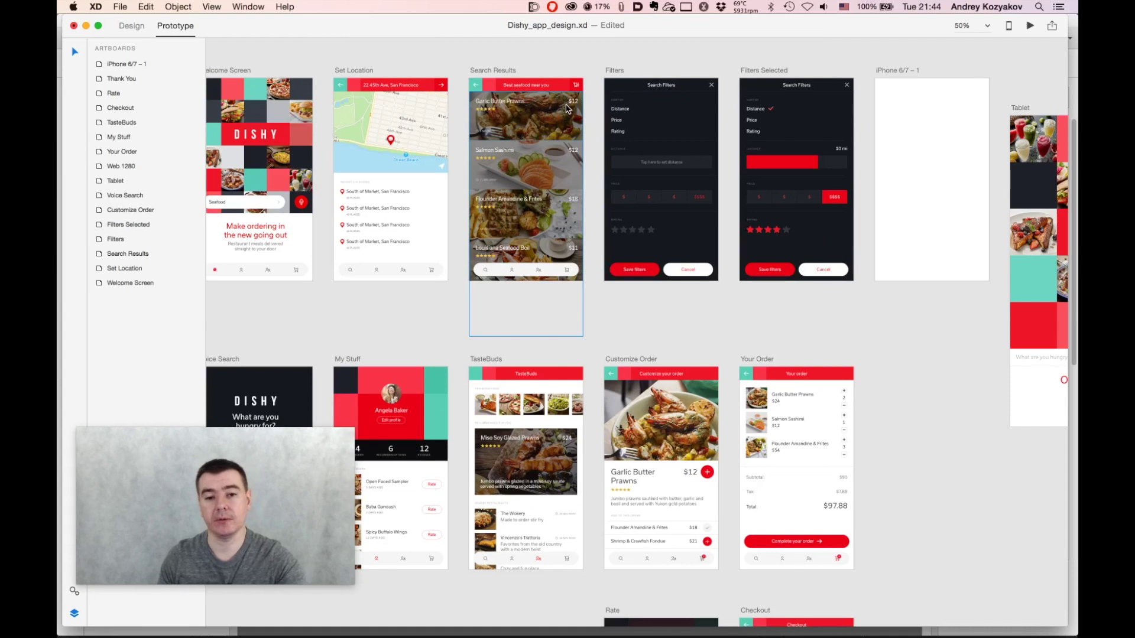
Switch to Finder, open the exported Dishy_app_design.pdf in Acrobat Pro and show its page thumbnails
{"action": "key", "text": "super"}
{"action": "key", "text": "super+Tab"}
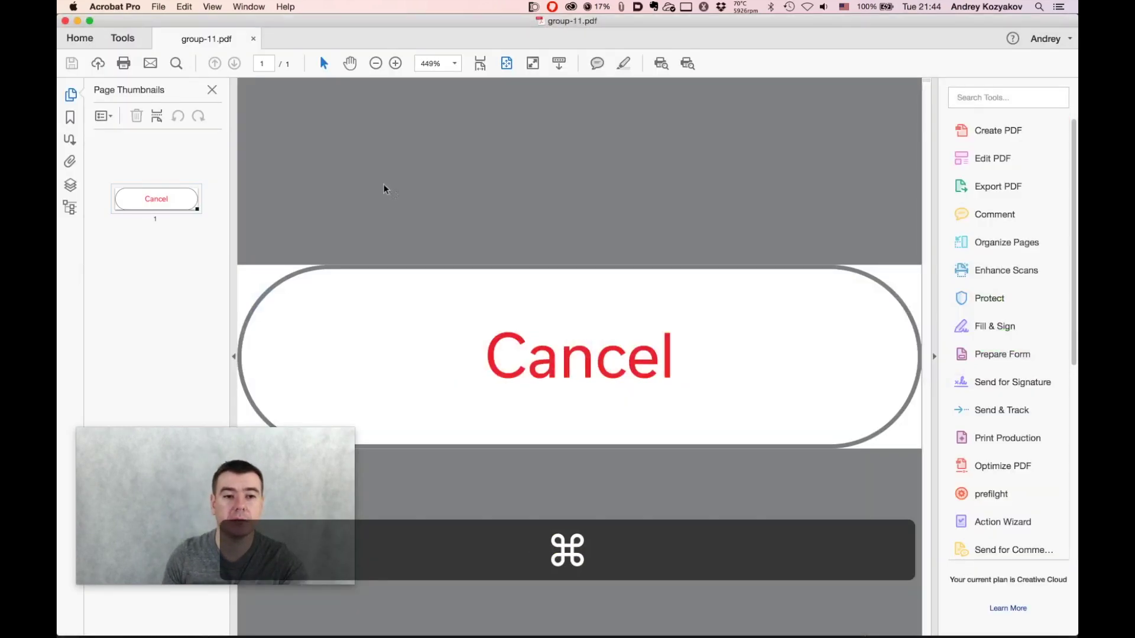
{"action": "key", "text": "super"}
{"action": "key", "text": "super+Tab"}
{"action": "key", "text": "super+Tab"}
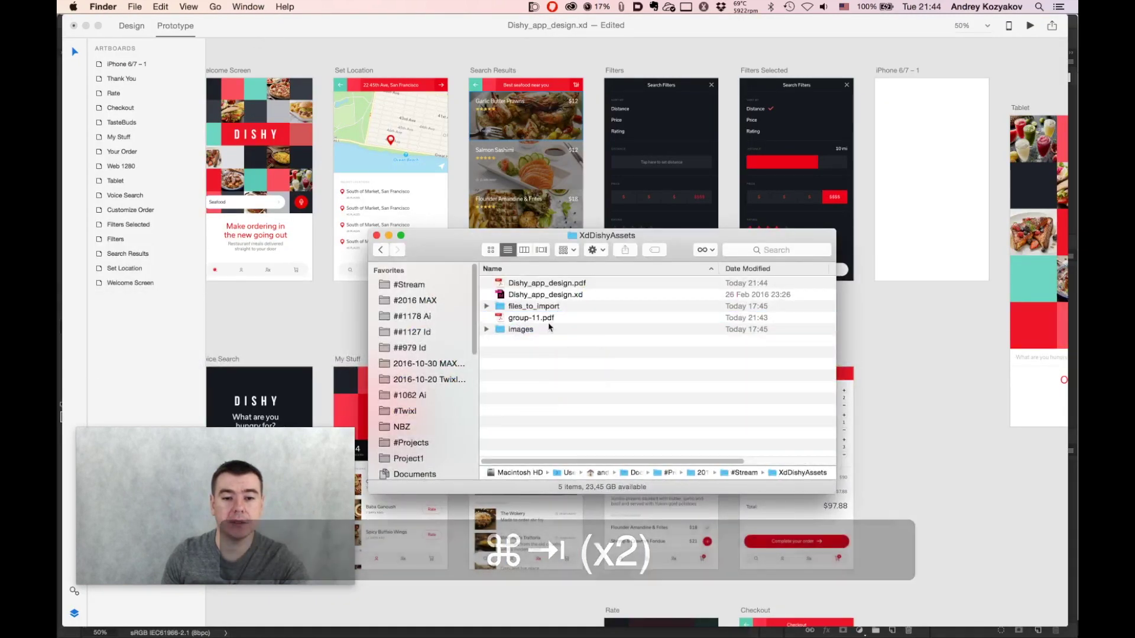
{"action": "double_click", "coordinate": [560, 286]}
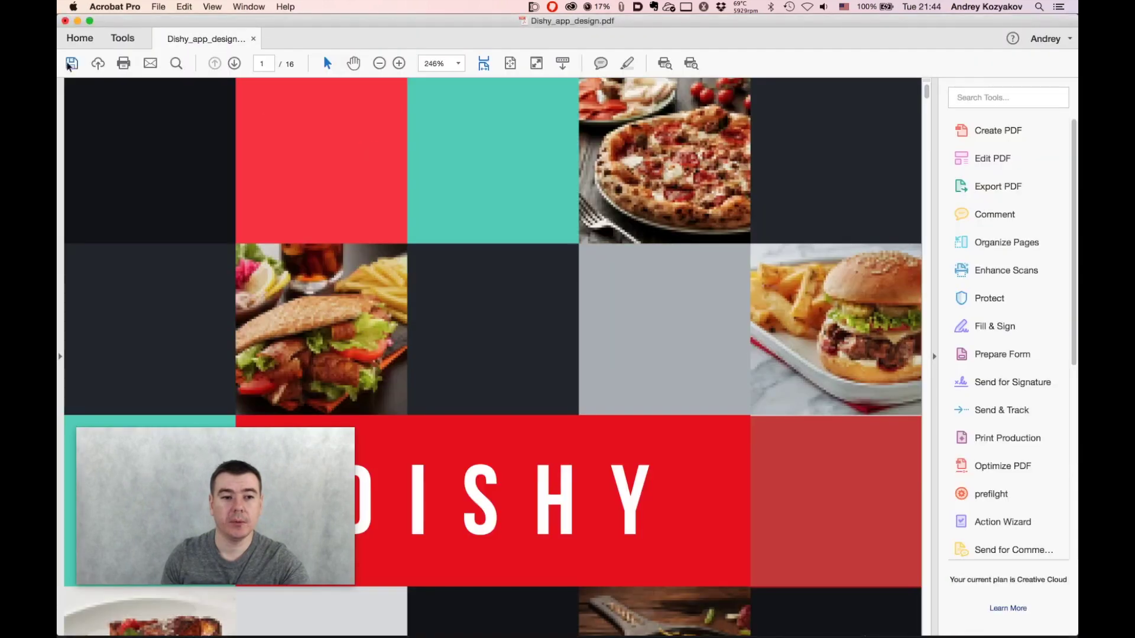
{"action": "left_click", "coordinate": [59, 105]}
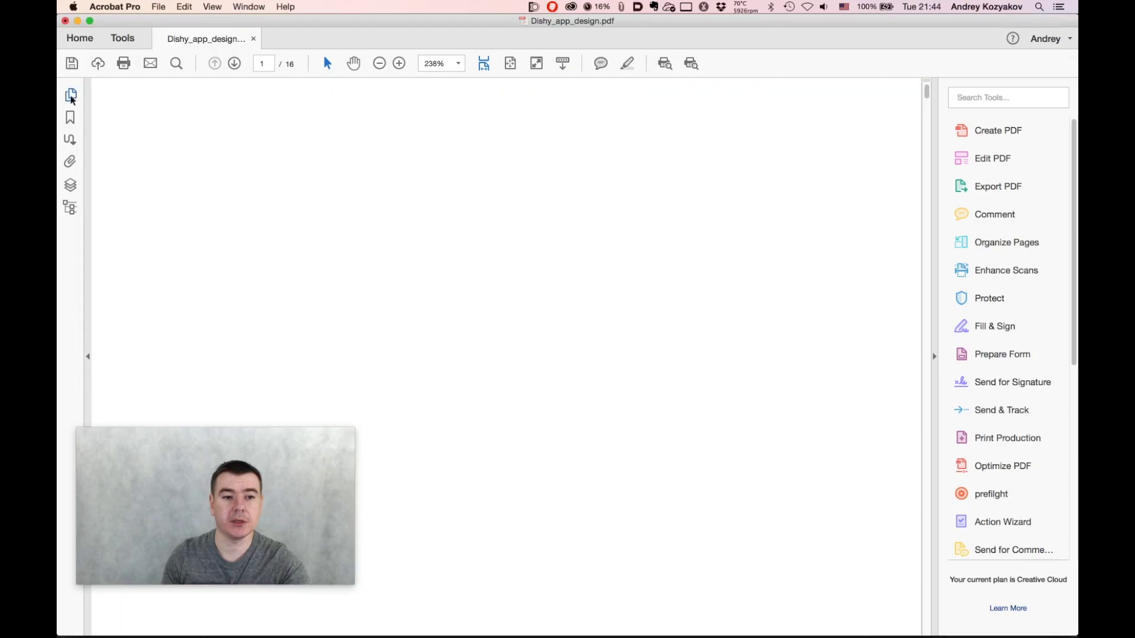
{"action": "left_click", "coordinate": [71, 96]}
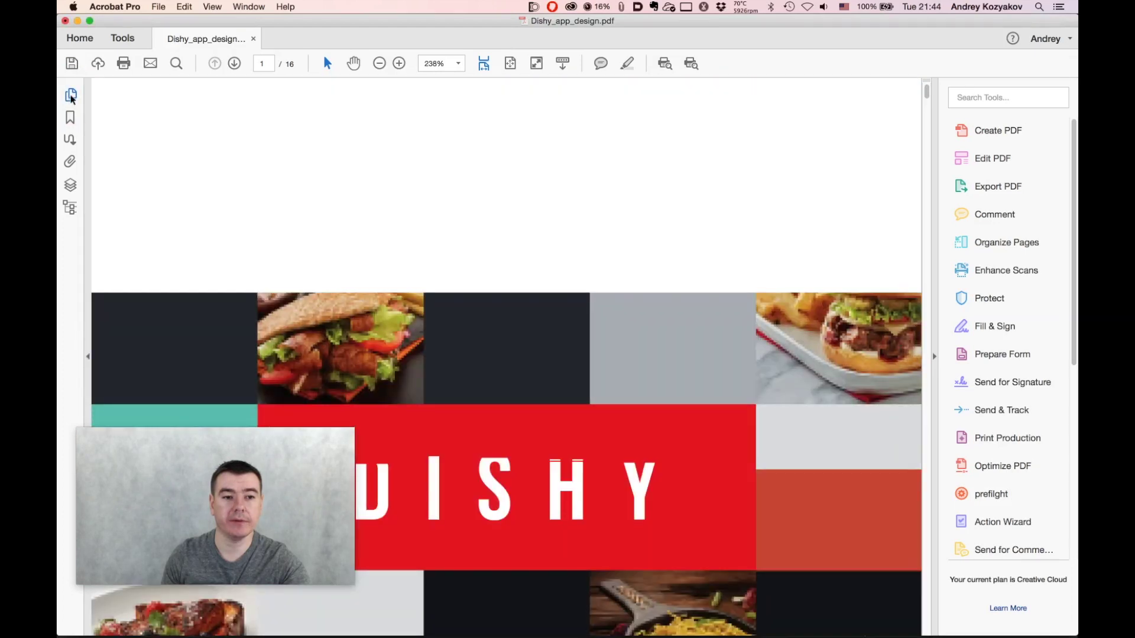
Browse the pages of Dishy_app_design.pdf through the thumbnails up to page 12 to examine the exported artboards
{"action": "left_click", "coordinate": [154, 269]}
{"action": "scroll", "coordinate": [157, 296], "scroll_direction": "down", "scroll_amount": 3}
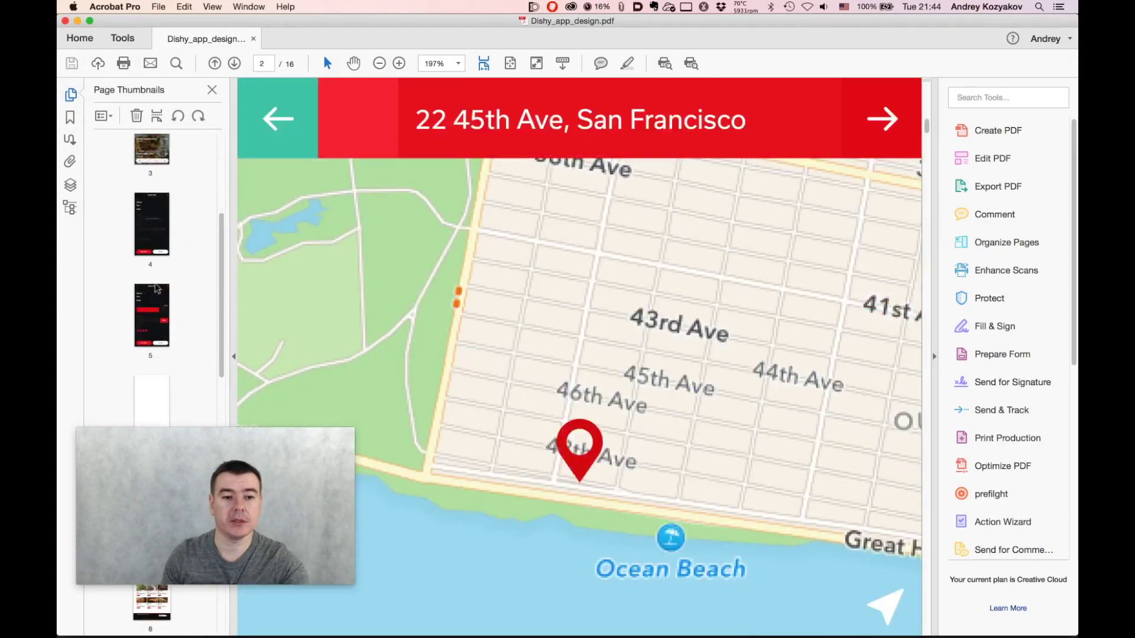
{"action": "left_click", "coordinate": [156, 220]}
{"action": "left_click", "coordinate": [155, 307]}
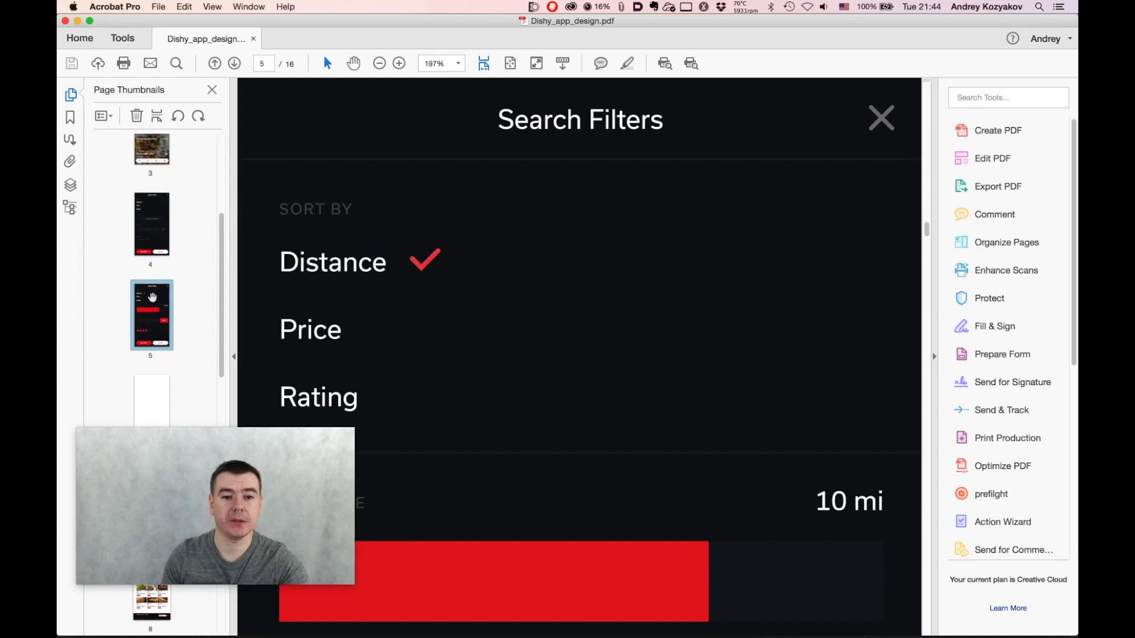
{"action": "scroll", "coordinate": [156, 301], "scroll_direction": "down", "scroll_amount": 3}
{"action": "left_click", "coordinate": [157, 322]}
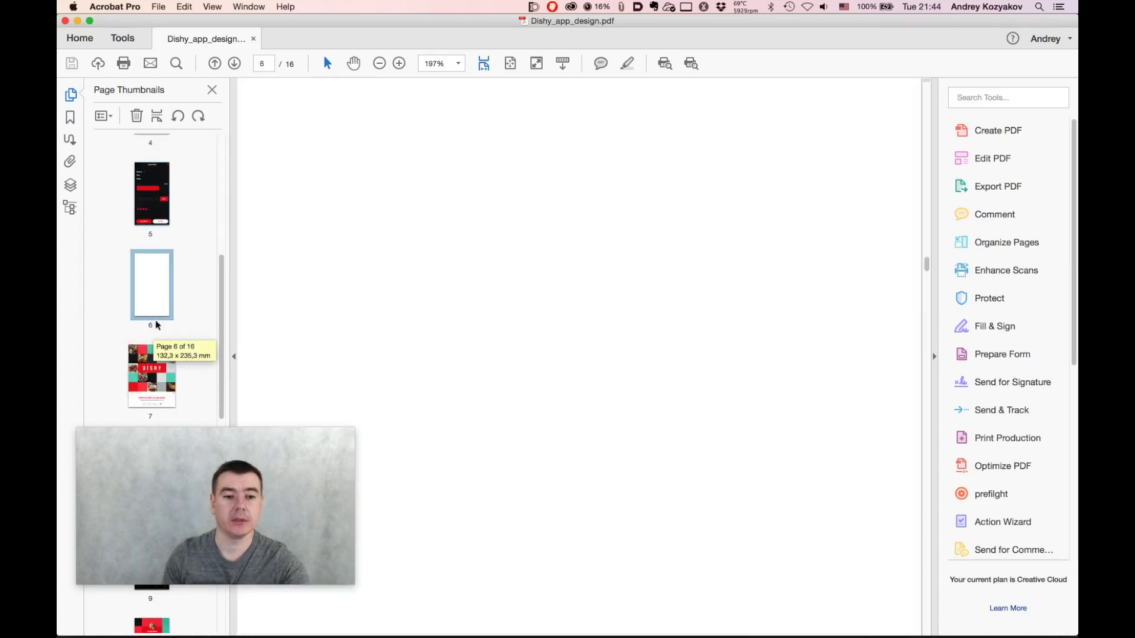
{"action": "left_click", "coordinate": [155, 362]}
{"action": "scroll", "coordinate": [155, 361], "scroll_direction": "down", "scroll_amount": 3}
{"action": "left_click", "coordinate": [160, 266]}
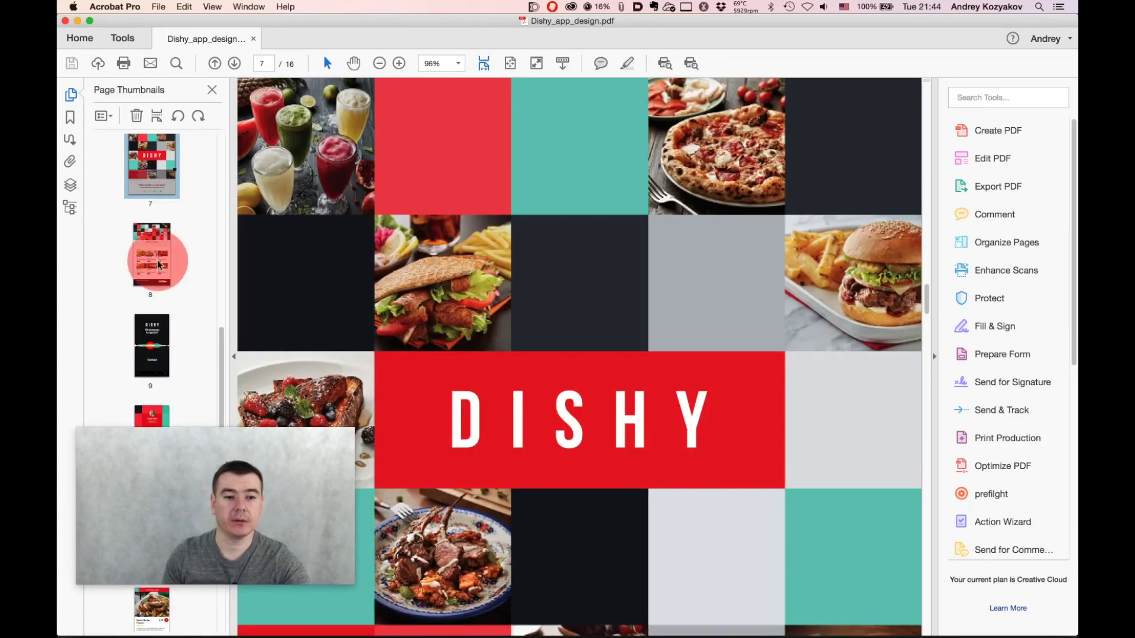
{"action": "scroll", "coordinate": [159, 269], "scroll_direction": "down", "scroll_amount": 3}
{"action": "left_click", "coordinate": [159, 274]}
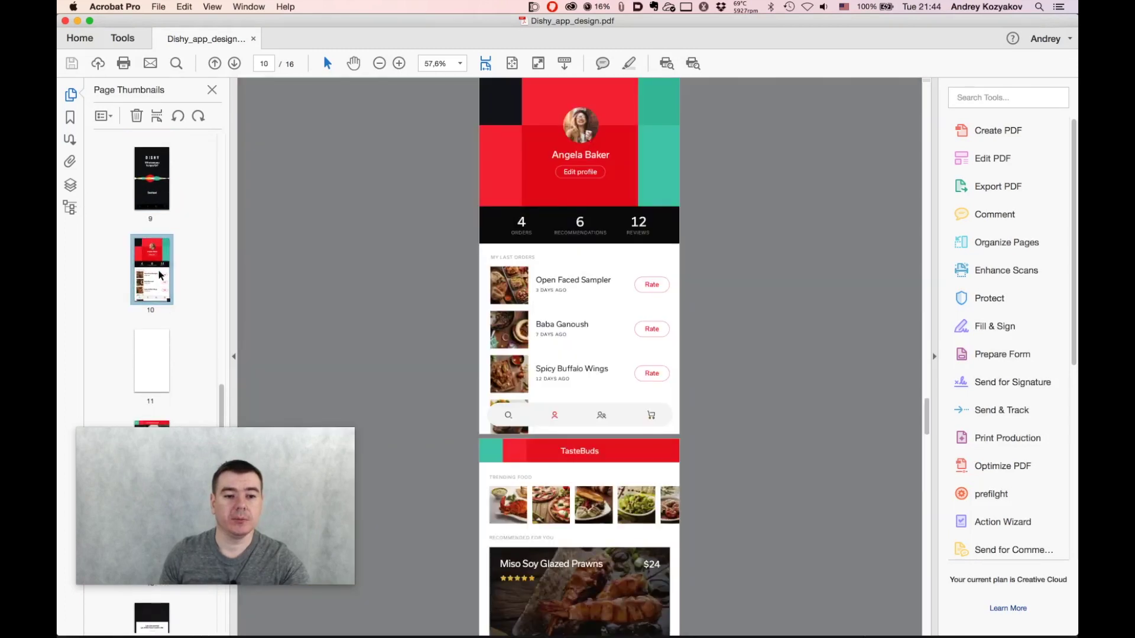
{"action": "scroll", "coordinate": [157, 260], "scroll_direction": "down", "scroll_amount": 3}
{"action": "left_click", "coordinate": [153, 243]}
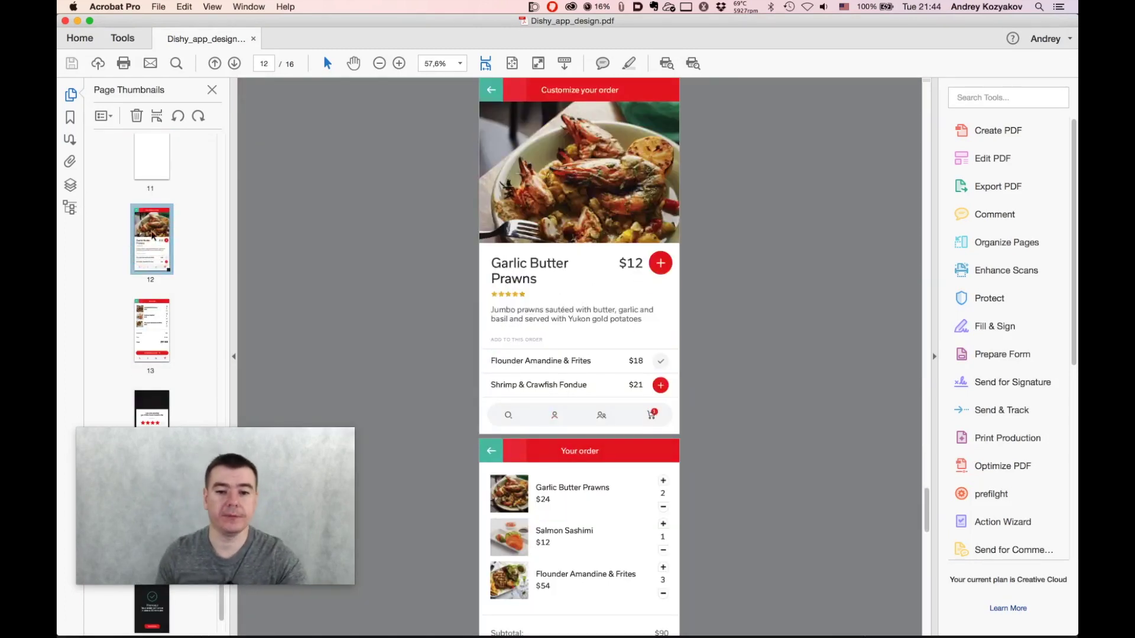
View page 13 of Dishy_app_design.pdf and return to page 1 to review the exported artboards
{"action": "left_click", "coordinate": [157, 315]}
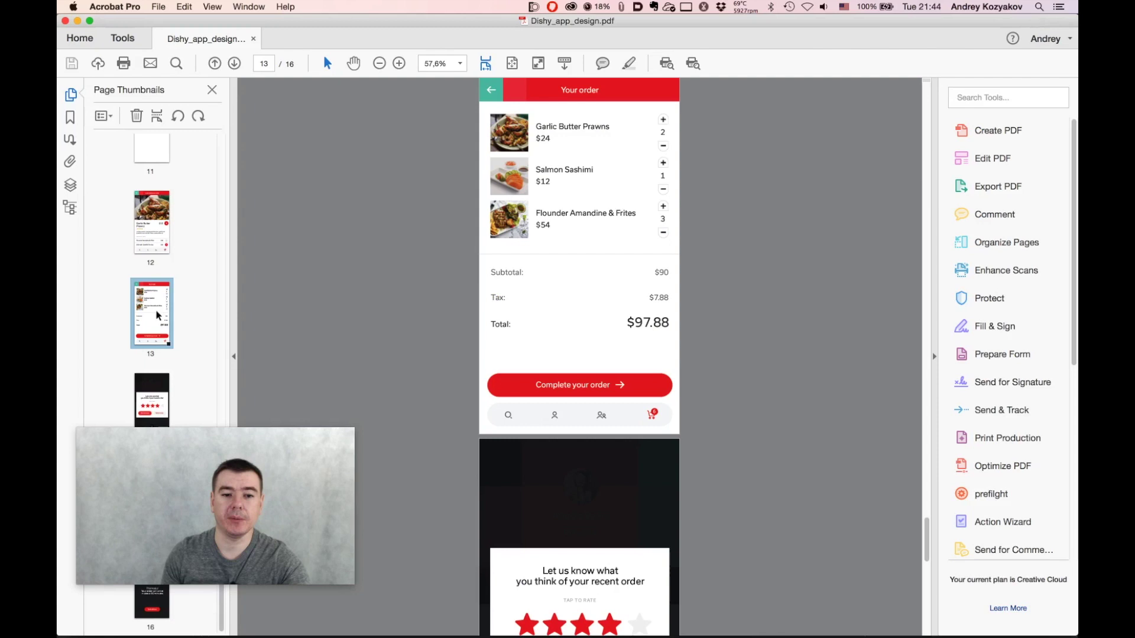
{"action": "scroll", "coordinate": [162, 289], "scroll_direction": "up", "scroll_amount": 15}
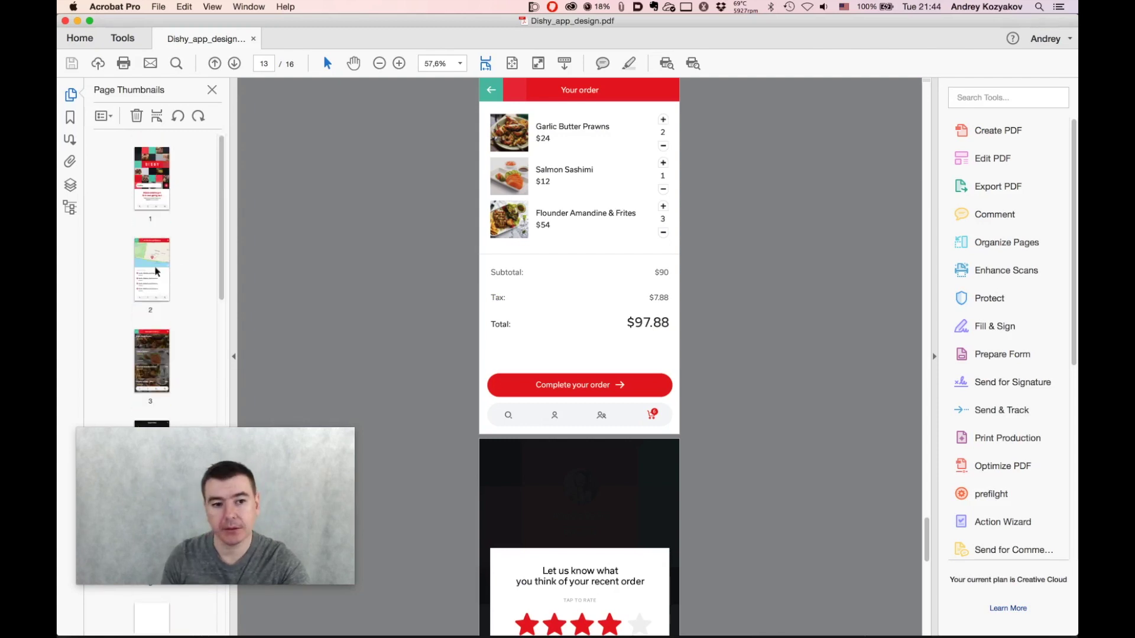
{"action": "left_click", "coordinate": [165, 262]}
{"action": "left_click", "coordinate": [152, 190]}
{"action": "scroll", "coordinate": [158, 225], "scroll_direction": "down", "scroll_amount": 15}
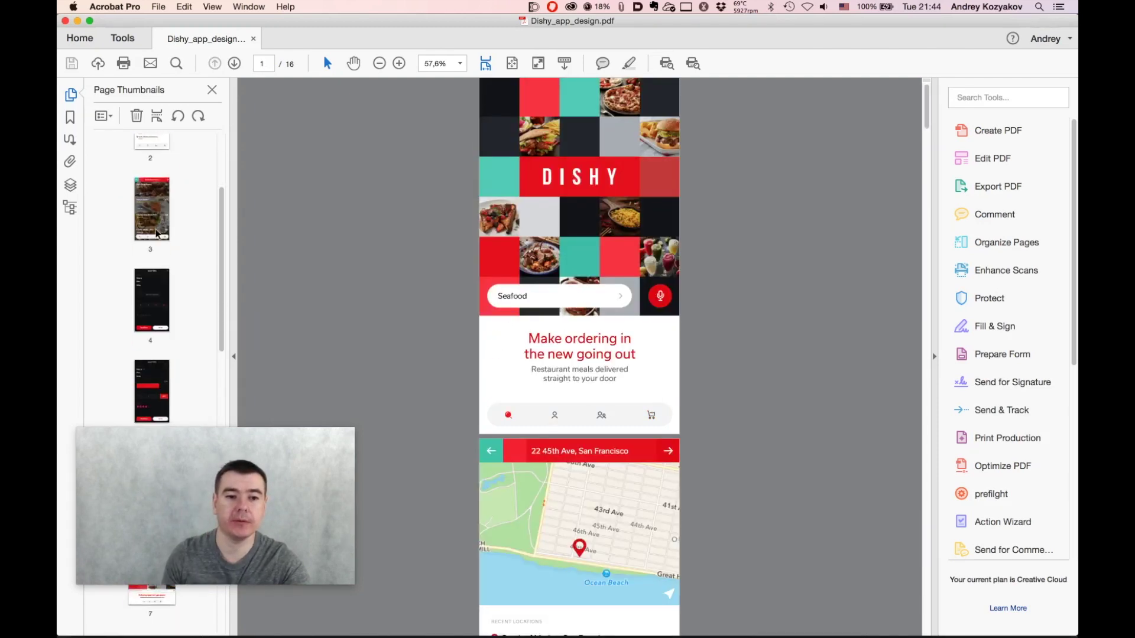
{"action": "scroll", "coordinate": [162, 246], "scroll_direction": "up", "scroll_amount": 15}
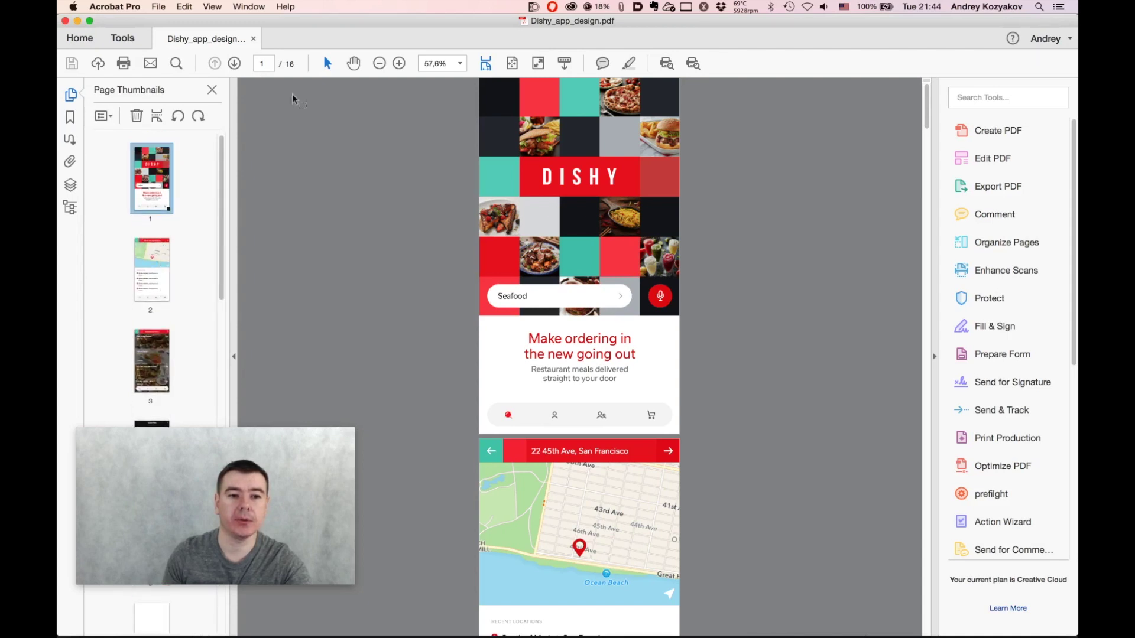
Switch back to Adobe XD with the Dishy_app_design.xd prototype
{"action": "key", "text": "super+Tab"}
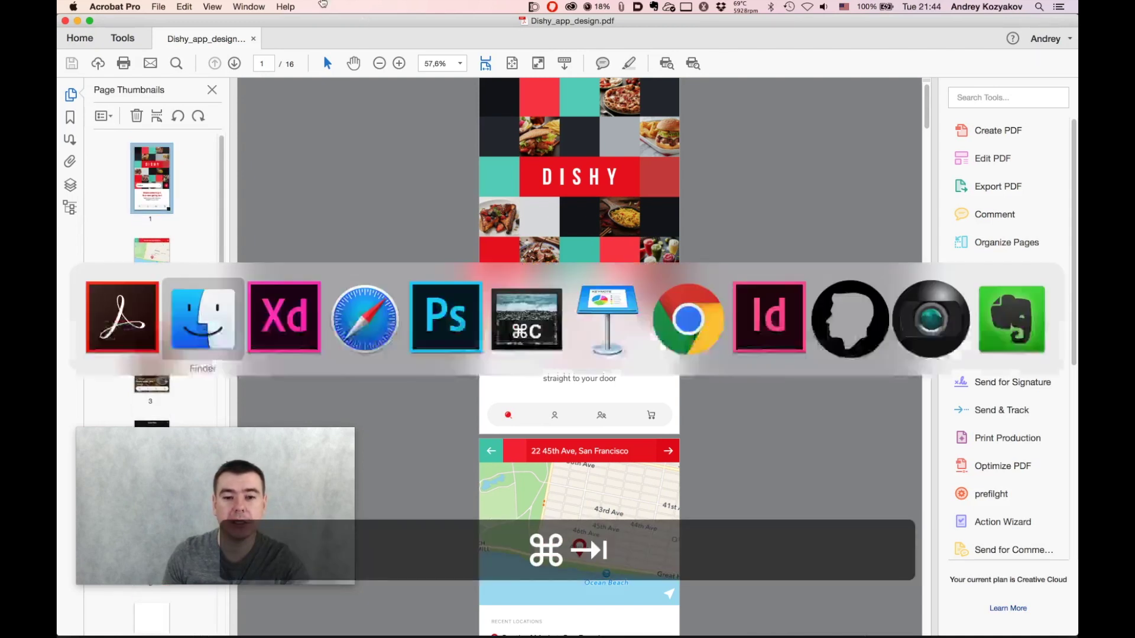
{"action": "key", "text": "super+Tab"}
{"action": "key", "text": "super+Tab"}
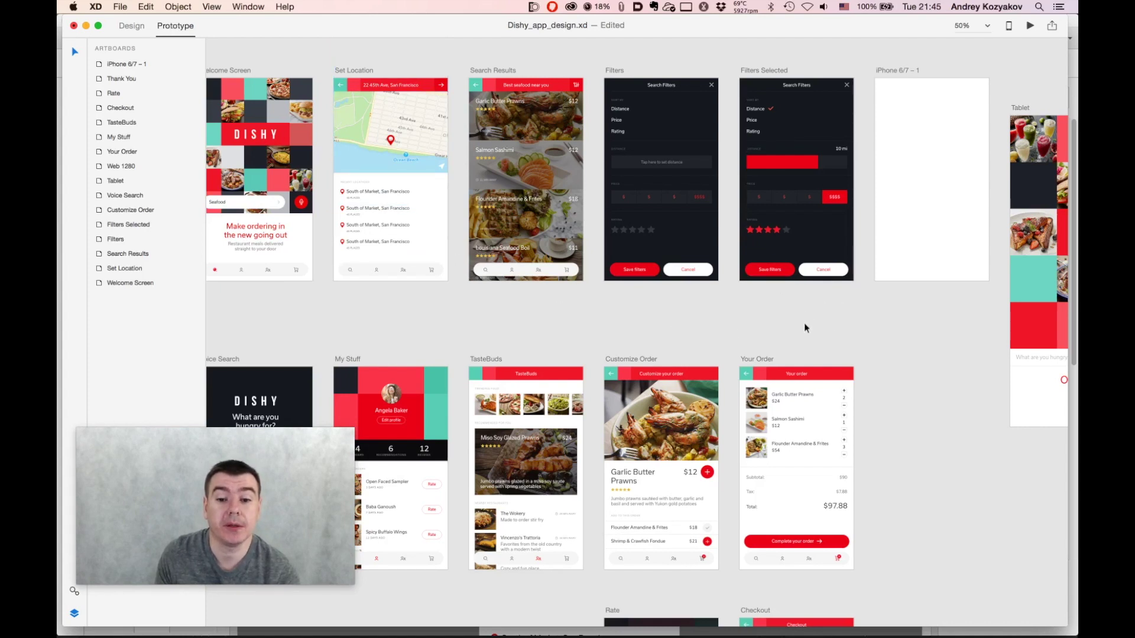
Bring up the app list in Creative Cloud and launch Project Felix from the installed apps
{"action": "mouse_move", "coordinate": [349, 635]}
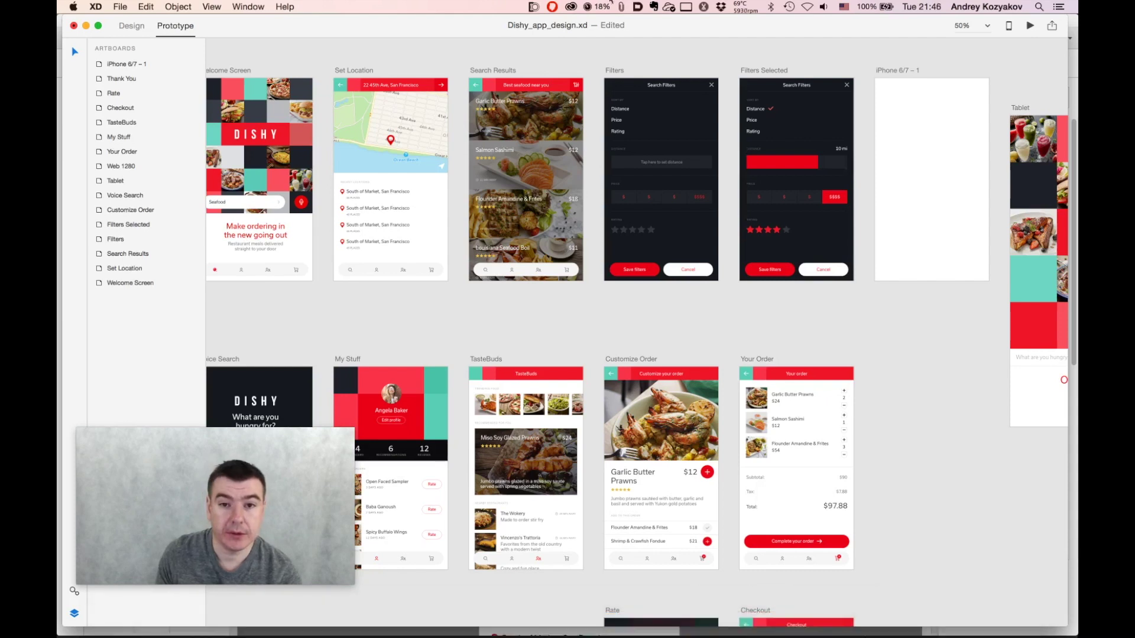
{"action": "left_click", "coordinate": [571, 6]}
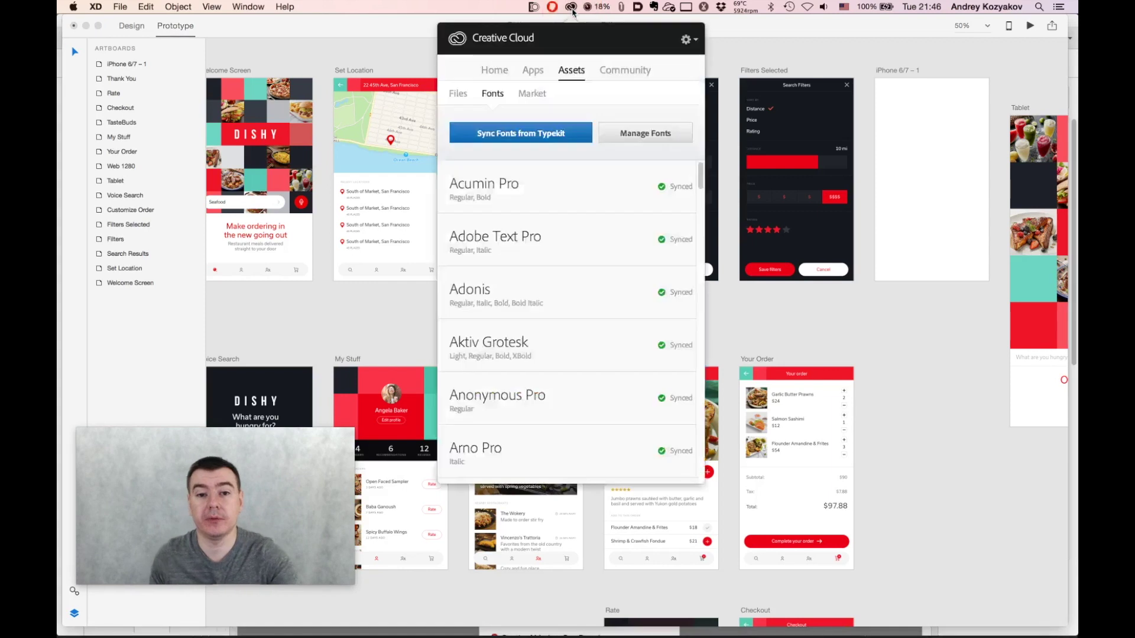
{"action": "left_click", "coordinate": [531, 70]}
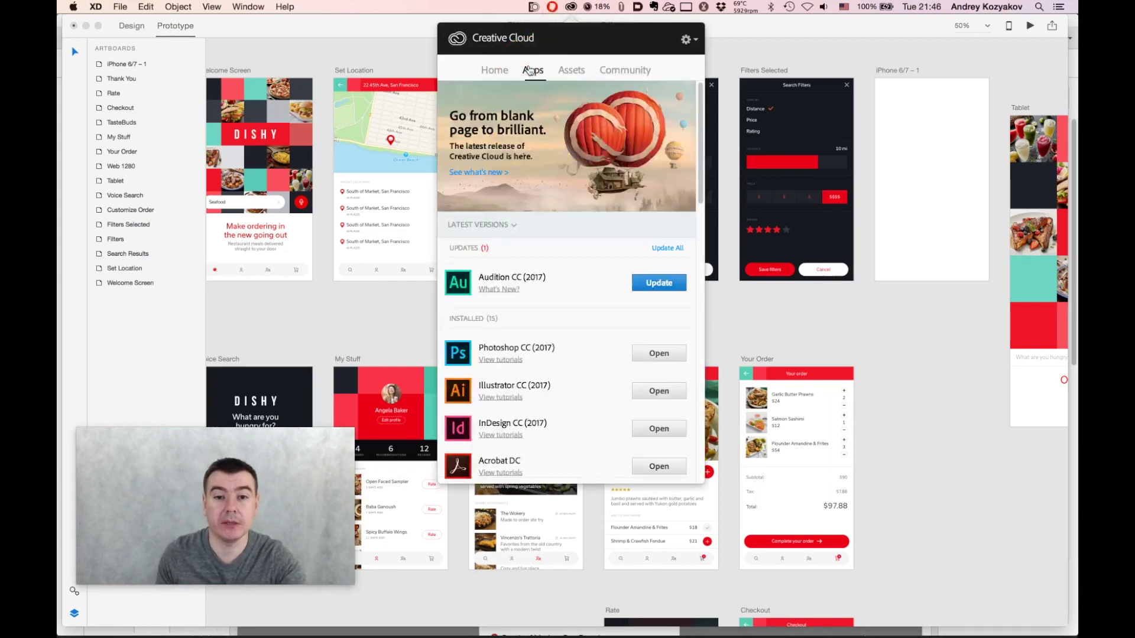
{"action": "scroll", "coordinate": [553, 397], "scroll_direction": "down", "scroll_amount": 10}
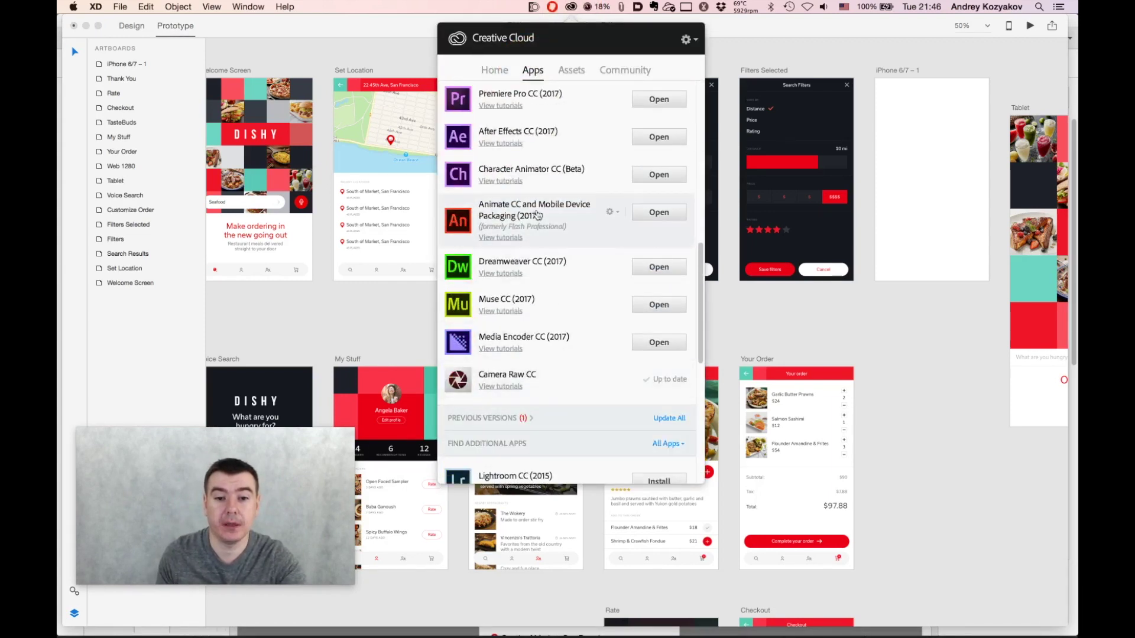
{"action": "scroll", "coordinate": [550, 311], "scroll_direction": "down", "scroll_amount": 8}
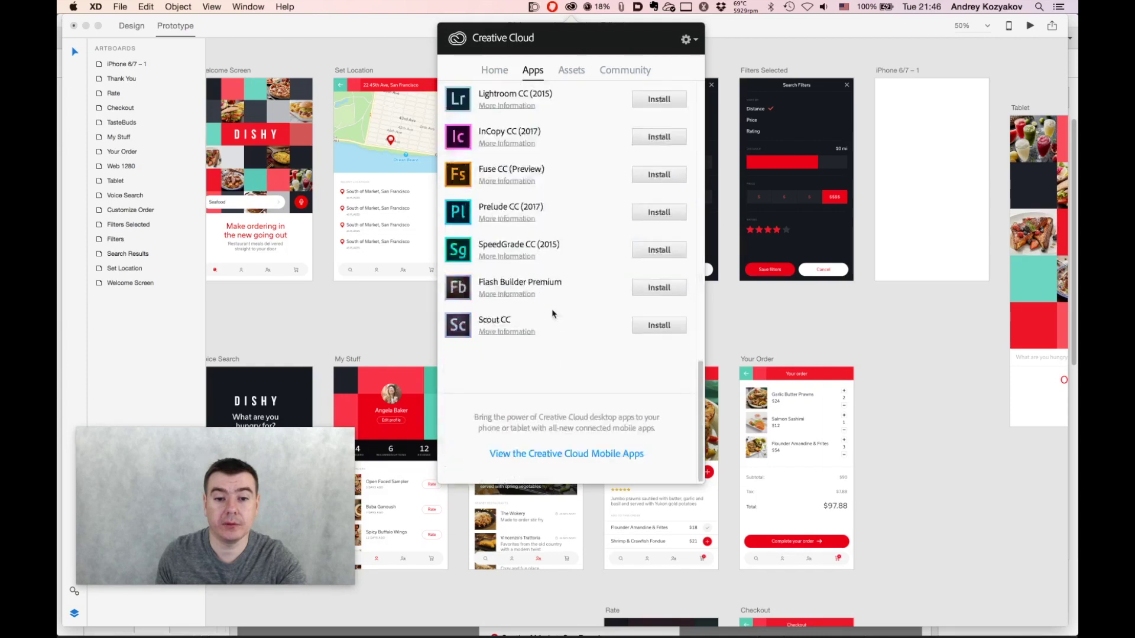
{"action": "scroll", "coordinate": [529, 257], "scroll_direction": "up", "scroll_amount": 3}
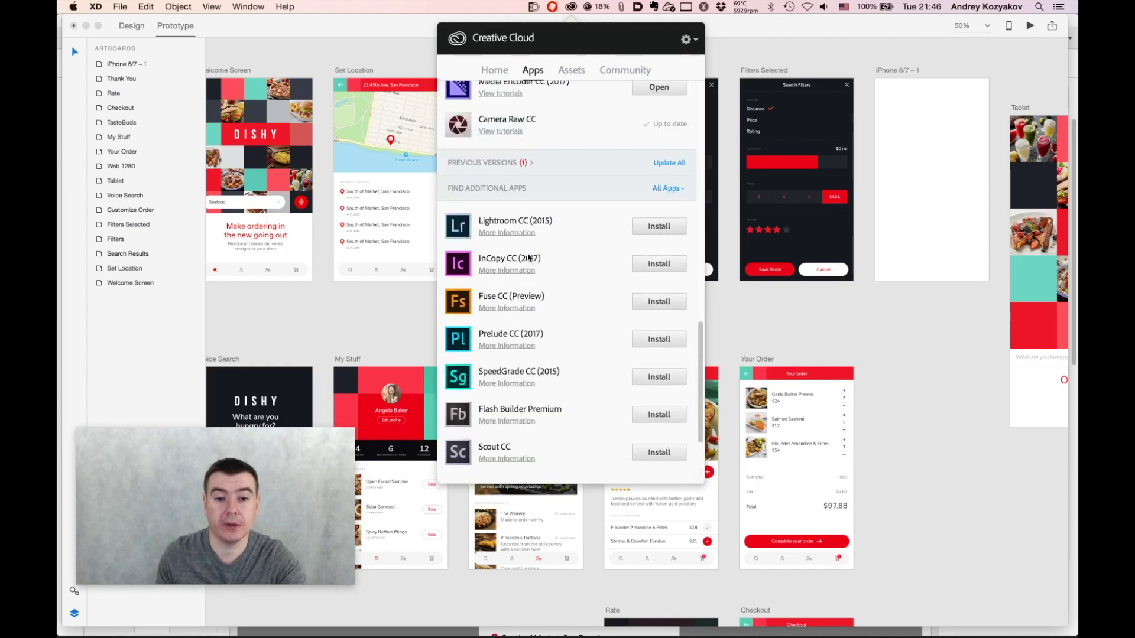
{"action": "scroll", "coordinate": [543, 319], "scroll_direction": "up", "scroll_amount": 8}
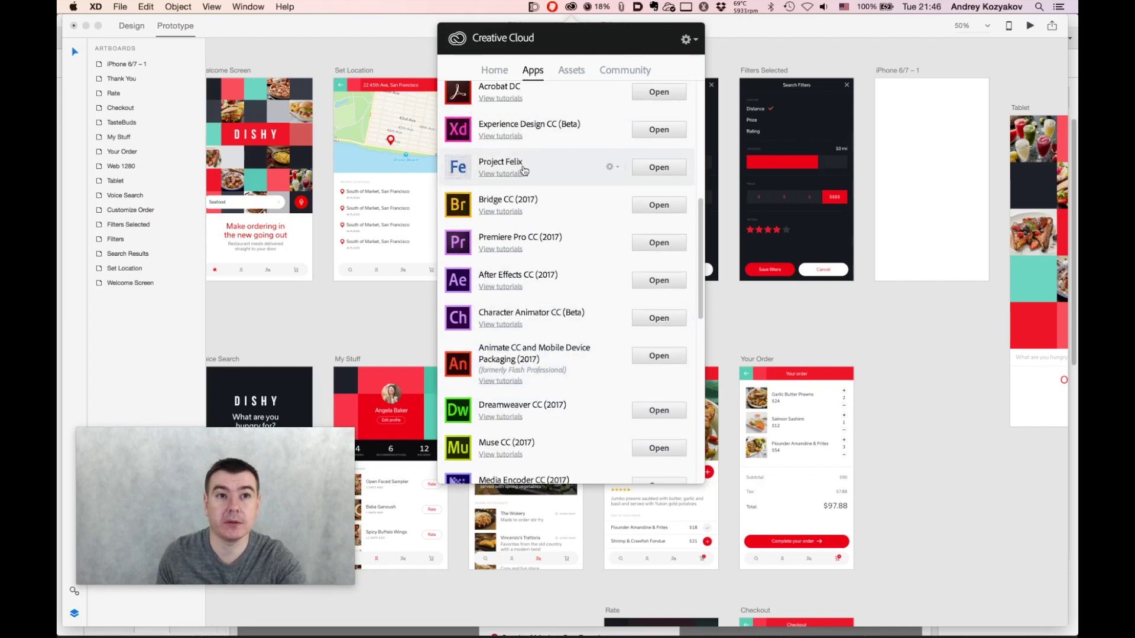
{"action": "left_click", "coordinate": [555, 168]}
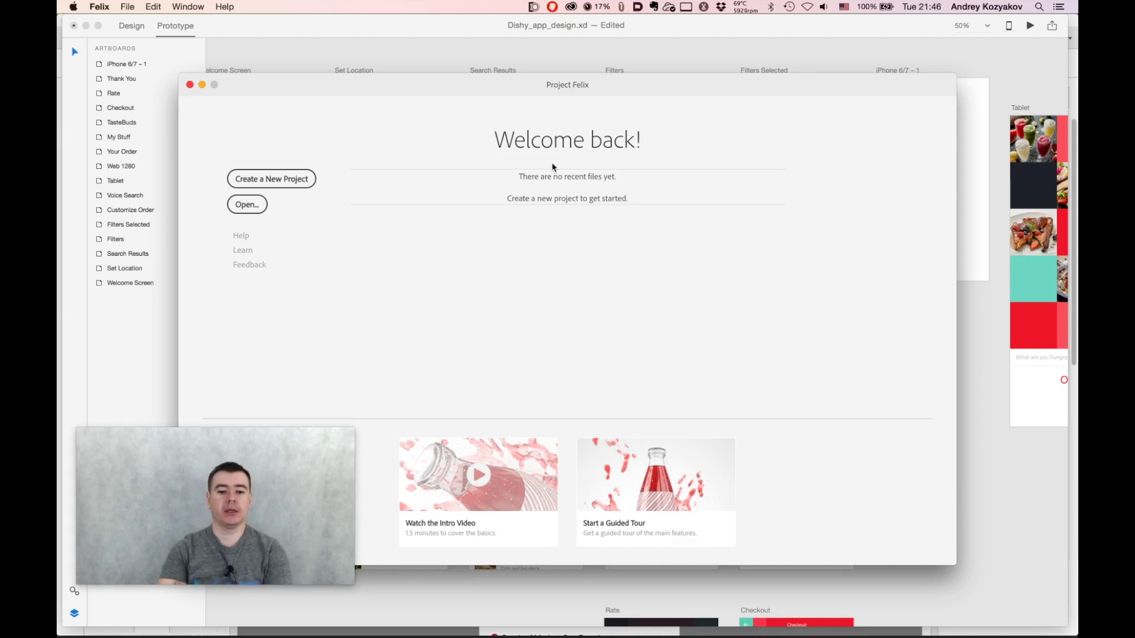
Play the Project Felix intro video, skip ahead through it and close it
{"action": "left_click", "coordinate": [480, 478]}
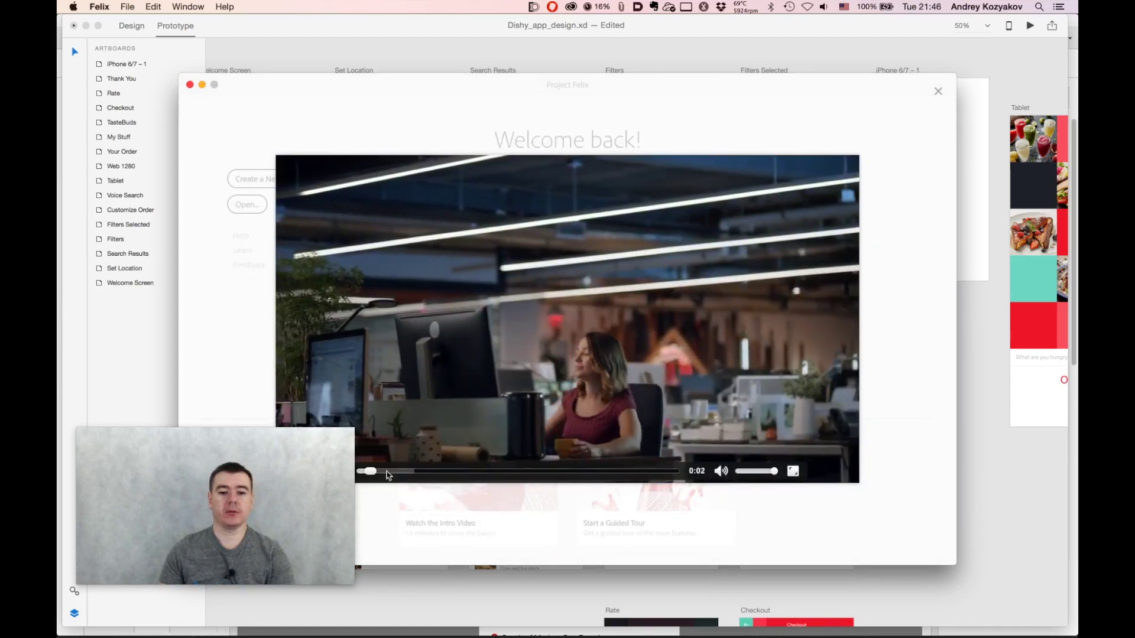
{"action": "left_click", "coordinate": [388, 472]}
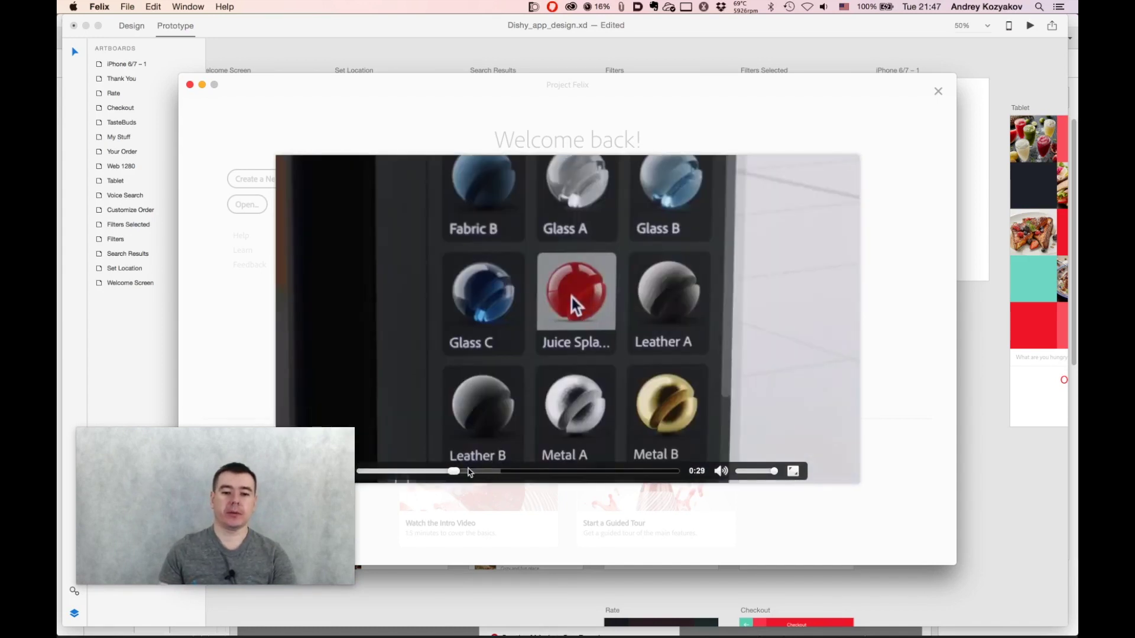
{"action": "left_click_drag", "start_coordinate": [473, 475], "coordinate": [590, 471]}
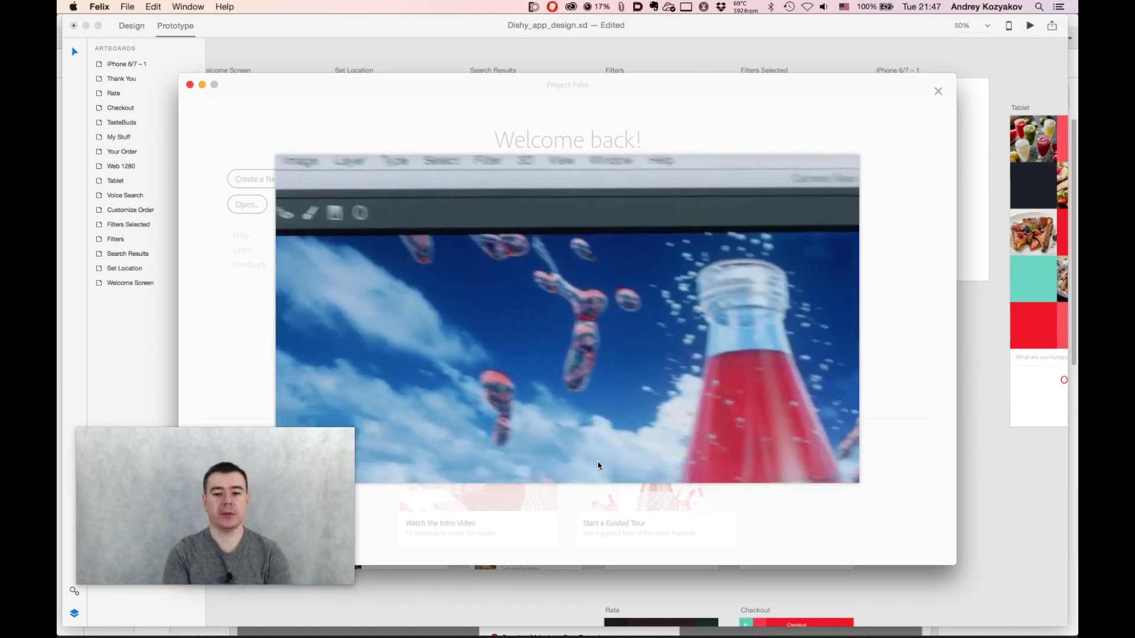
{"action": "left_click", "coordinate": [388, 114]}
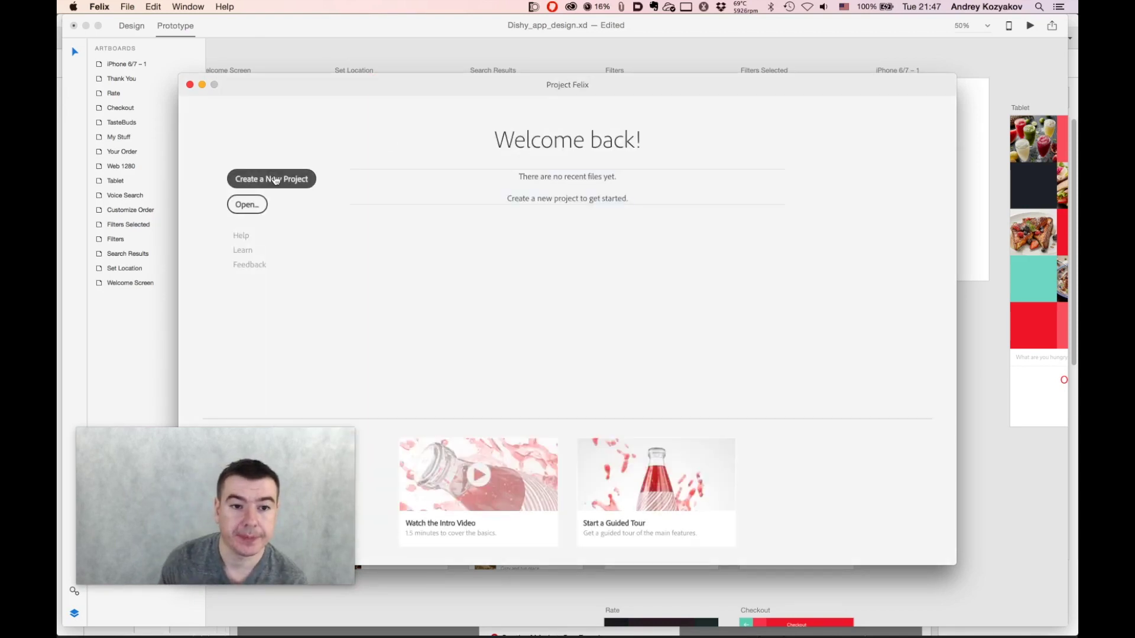
Create a new Project Felix project and enlarge its window to fill most of the screen
{"action": "left_click", "coordinate": [276, 180]}
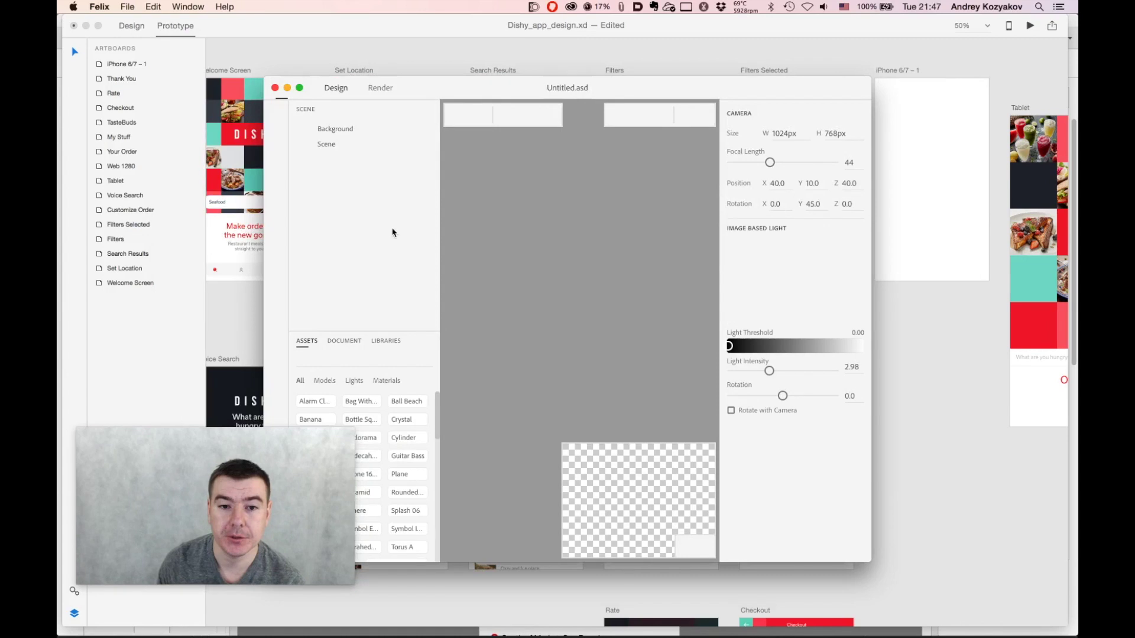
{"action": "left_click", "coordinate": [511, 95]}
{"action": "left_click_drag", "start_coordinate": [511, 94], "coordinate": [347, 38]}
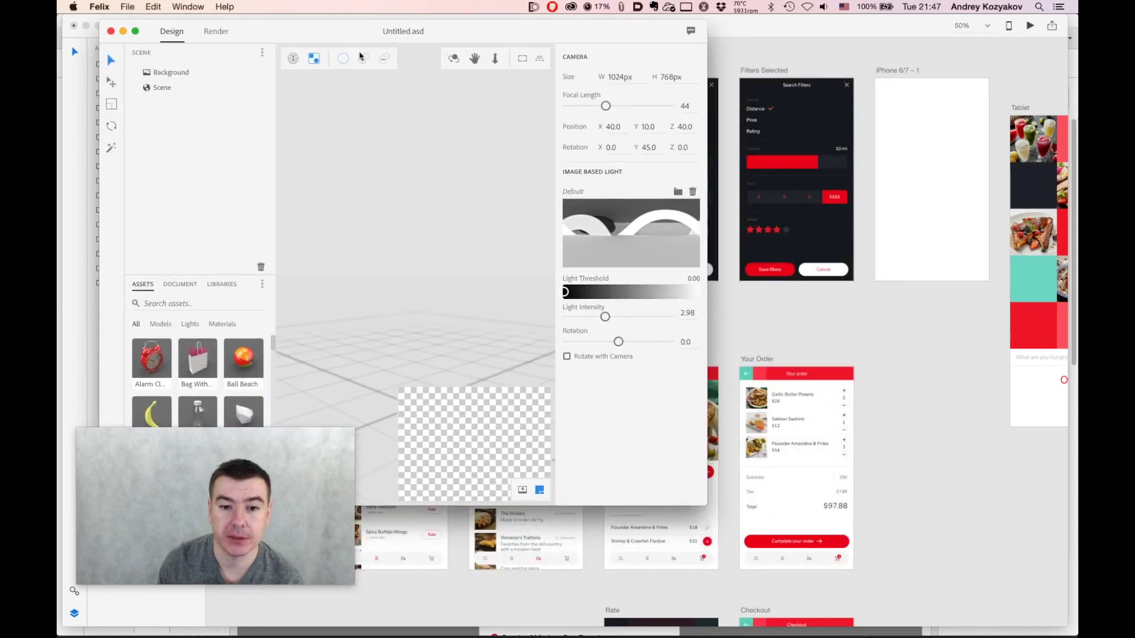
{"action": "left_click_drag", "start_coordinate": [703, 506], "coordinate": [1066, 625]}
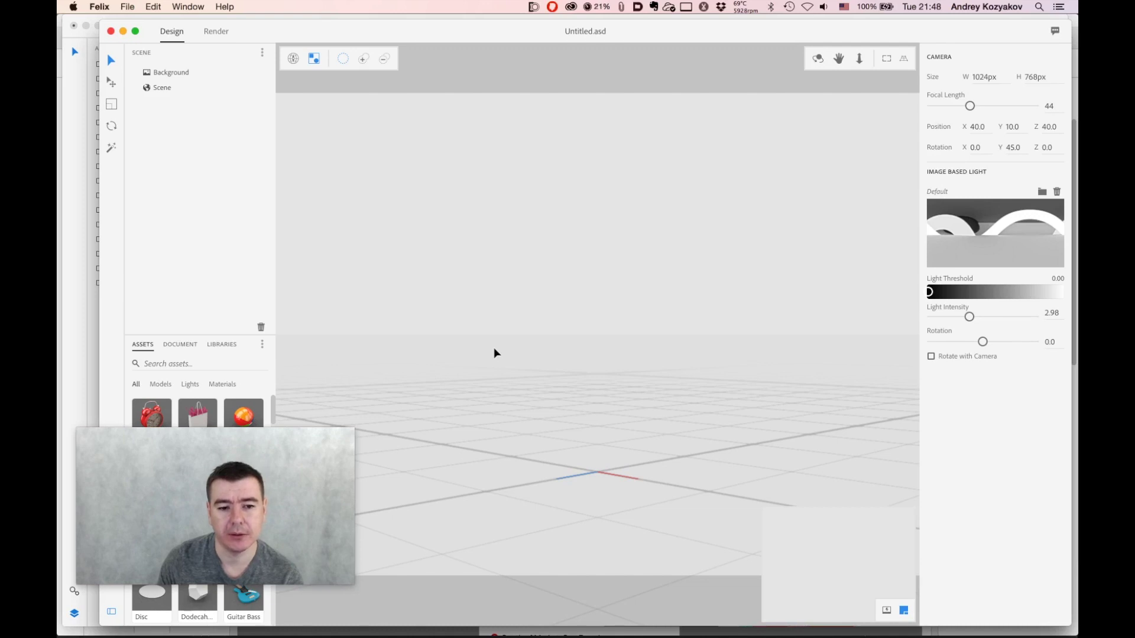
Browse the starter assets and add the Bottle Square model at the center of the scene
{"action": "mouse_move", "coordinate": [224, 438]}
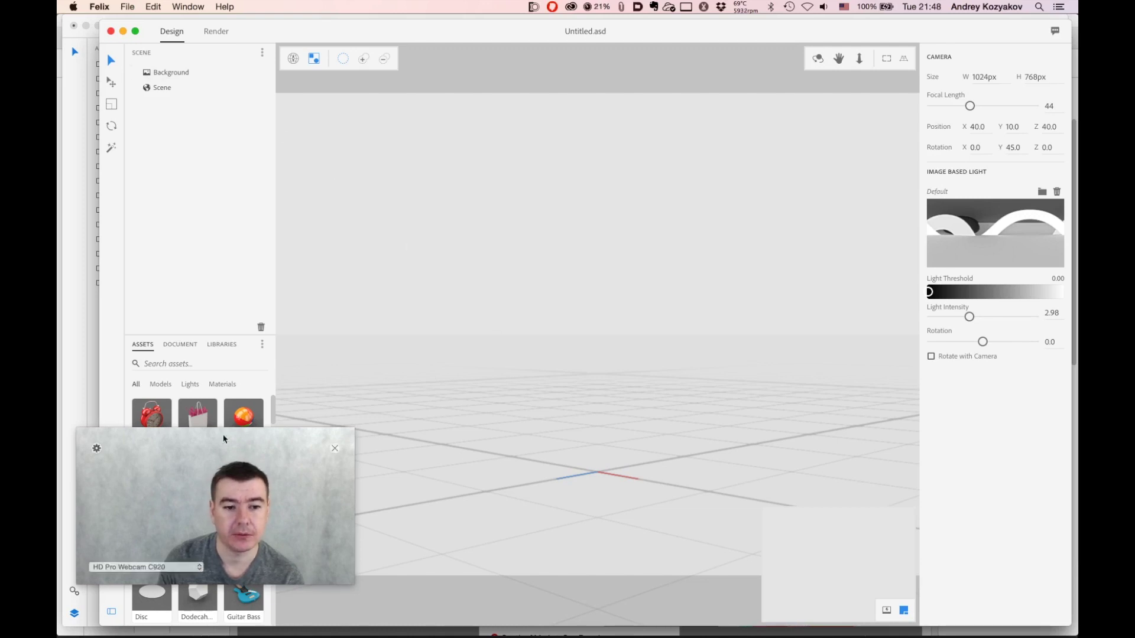
{"action": "left_click", "coordinate": [168, 443]}
{"action": "left_click_drag", "start_coordinate": [167, 445], "coordinate": [404, 390]}
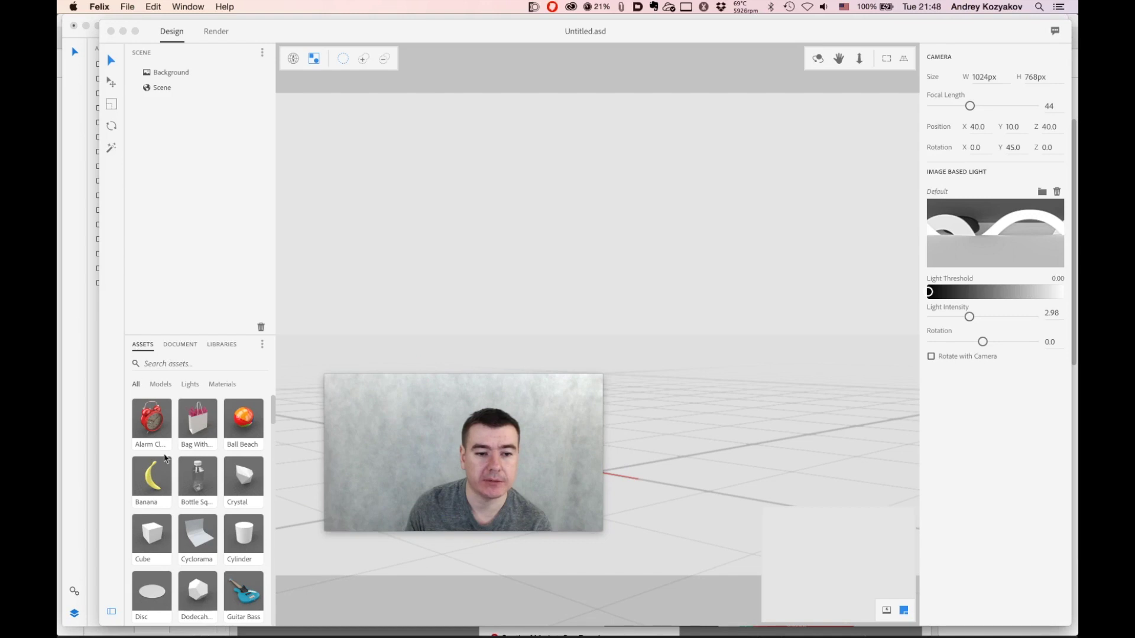
{"action": "scroll", "coordinate": [181, 501], "scroll_direction": "down", "scroll_amount": 15}
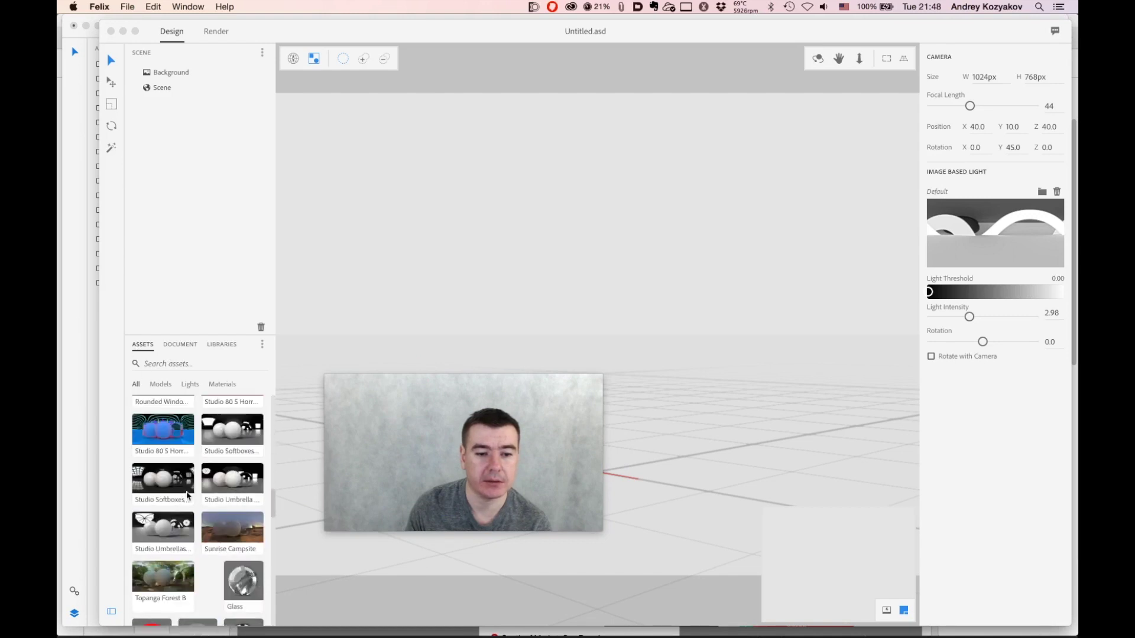
{"action": "scroll", "coordinate": [187, 492], "scroll_direction": "up", "scroll_amount": 15}
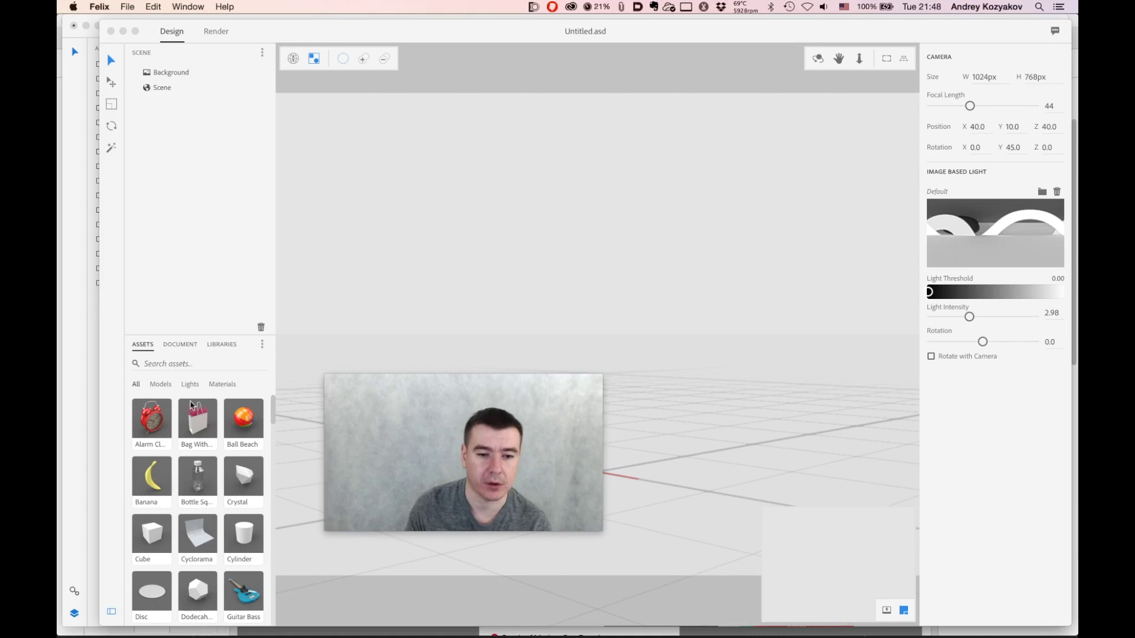
{"action": "left_click", "coordinate": [646, 375]}
{"action": "left_click_drag", "start_coordinate": [647, 400], "coordinate": [615, 387]}
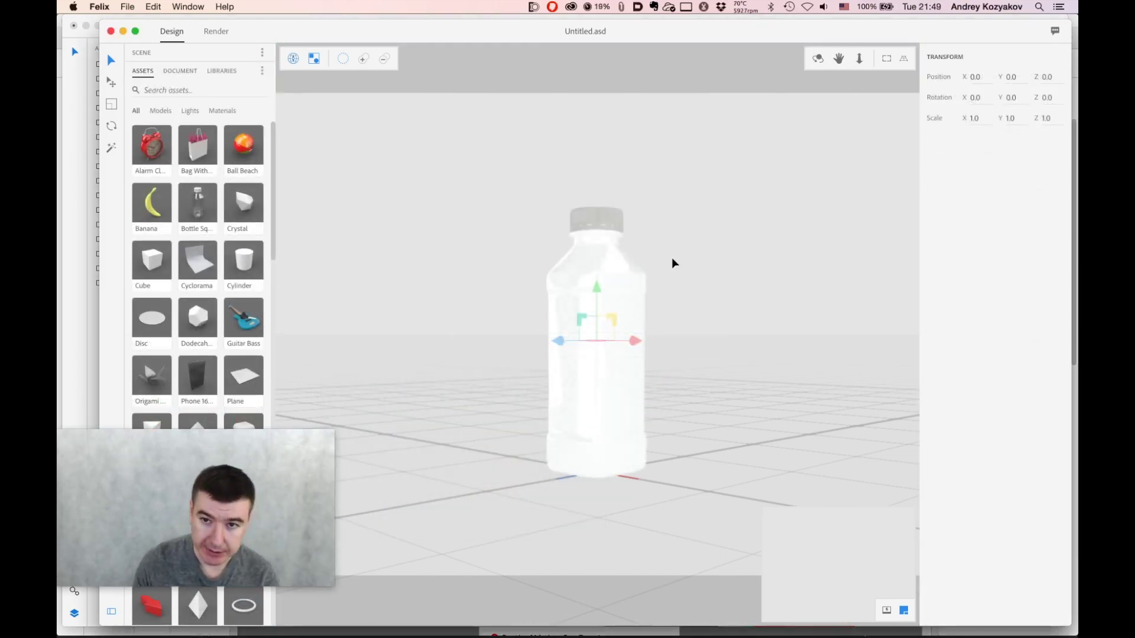
Orbit the camera slightly around the bottle, pan the view and activate the dolly tool
{"action": "left_click", "coordinate": [815, 60]}
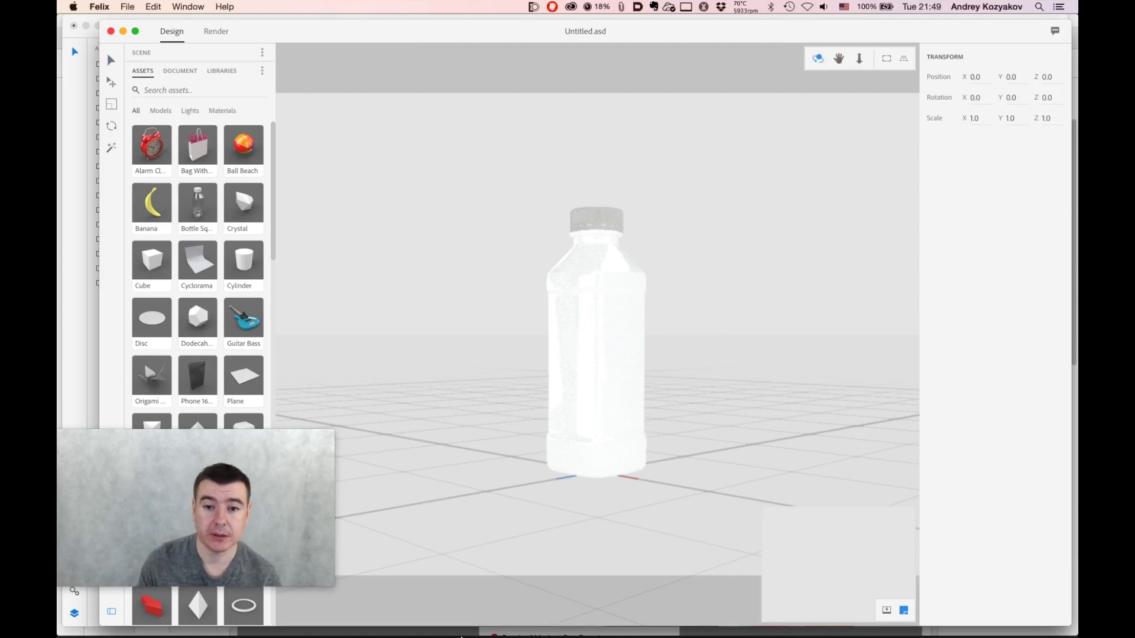
{"action": "mouse_move", "coordinate": [726, 309]}
{"action": "left_mouse_down"}
{"action": "mouse_move", "coordinate": [783, 304]}
{"action": "mouse_move", "coordinate": [704, 304]}
{"action": "mouse_move", "coordinate": [716, 306]}
{"action": "left_mouse_up"}
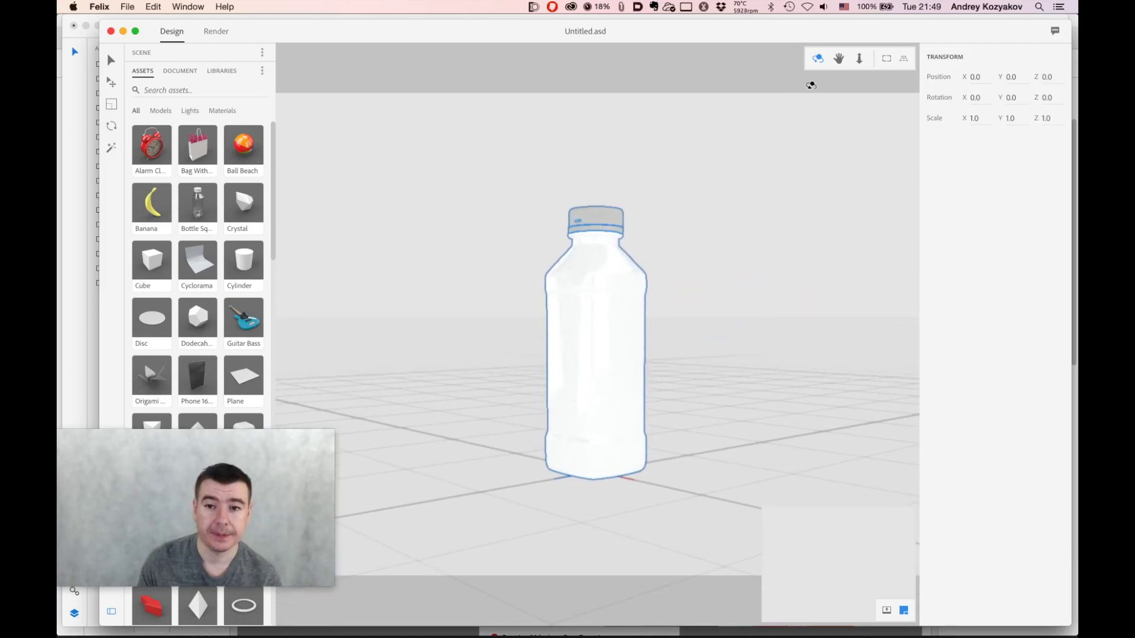
{"action": "left_click", "coordinate": [839, 58]}
{"action": "left_click_drag", "start_coordinate": [668, 279], "coordinate": [689, 386]}
{"action": "left_click", "coordinate": [860, 58]}
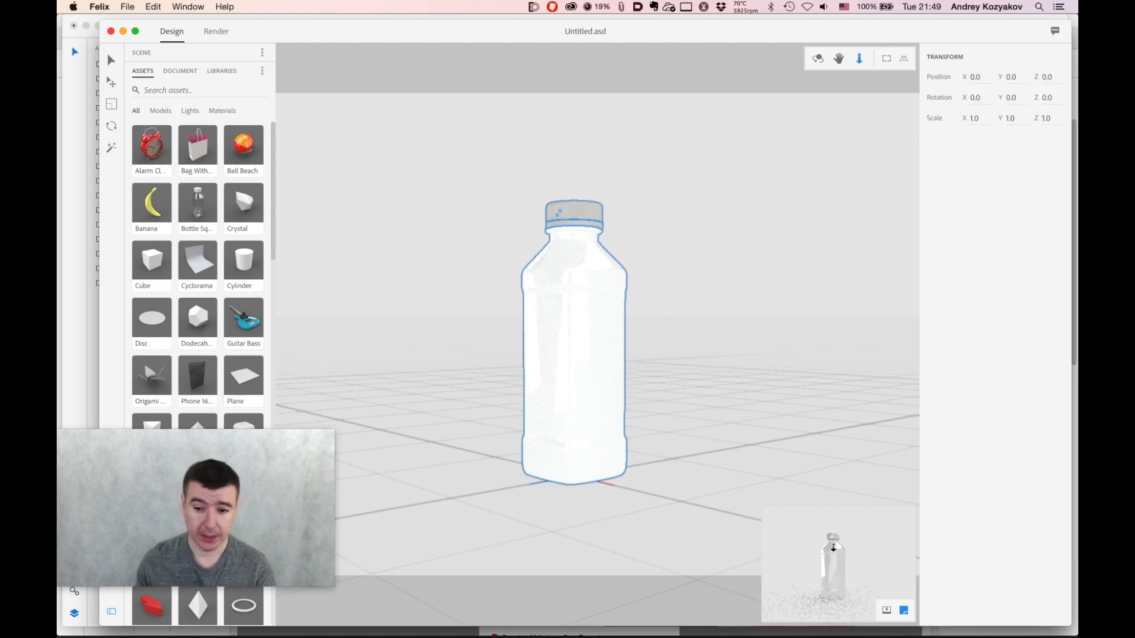
Enlarge the render preview over the viewport and restore it to its small size
{"action": "left_click", "coordinate": [886, 613]}
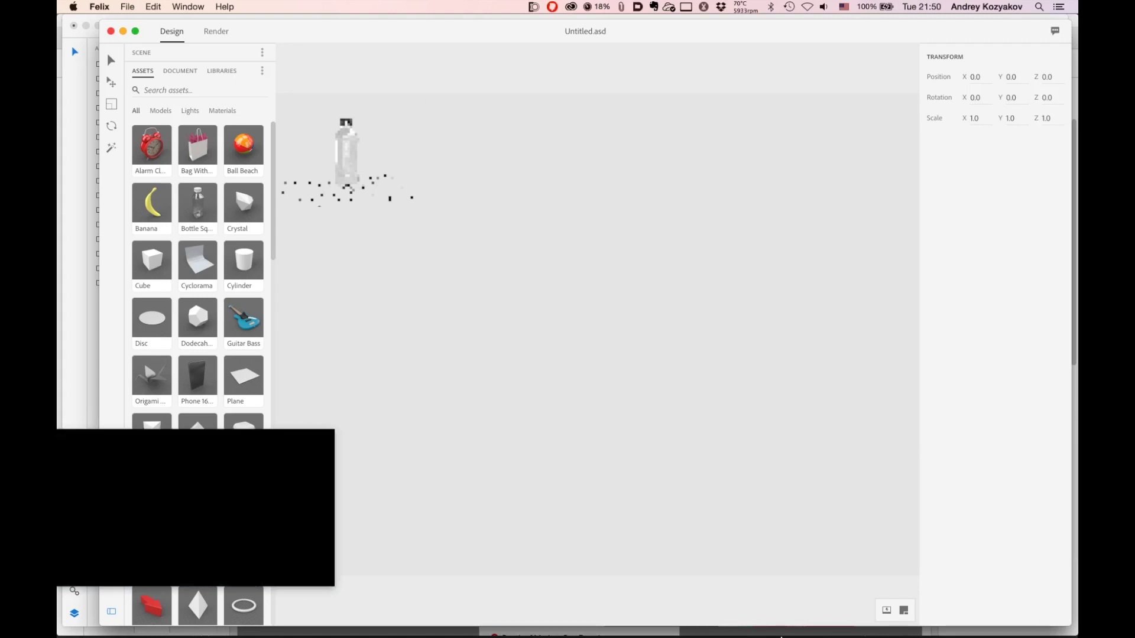
{"action": "left_click", "coordinate": [886, 613]}
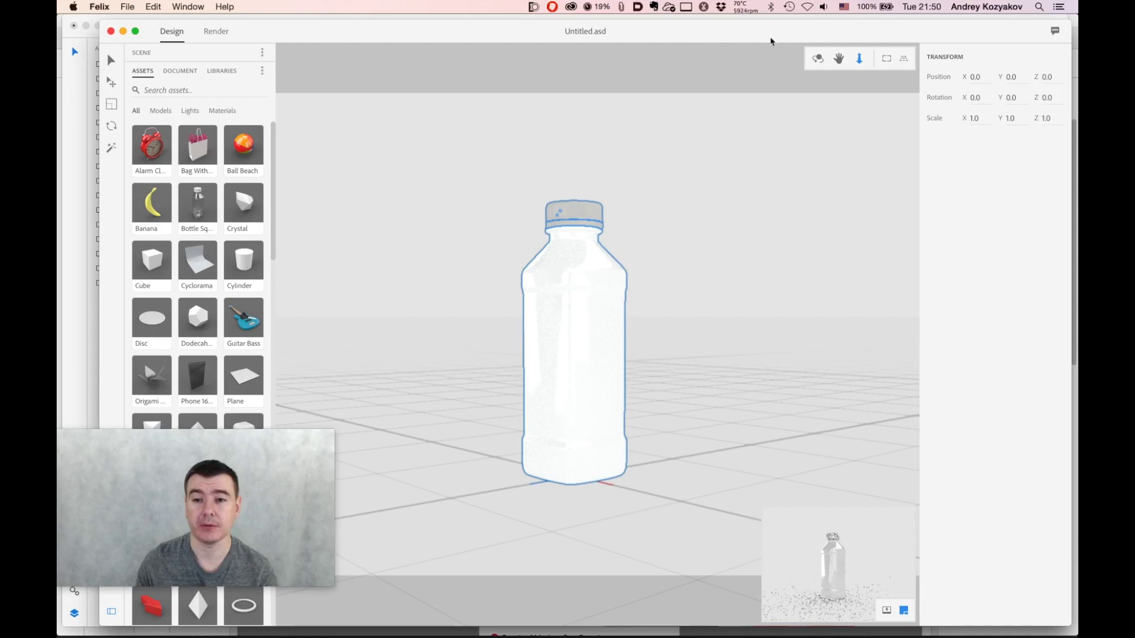
Expand the scene's object list and select Background to examine its color and background image options
{"action": "left_click", "coordinate": [144, 53]}
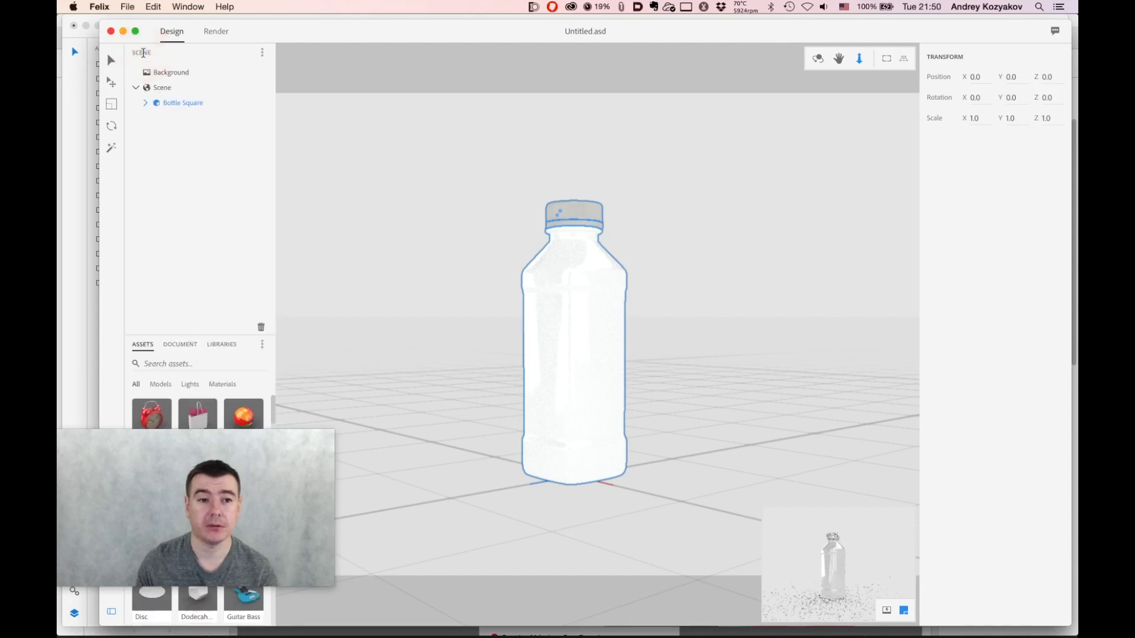
{"action": "left_click", "coordinate": [155, 75]}
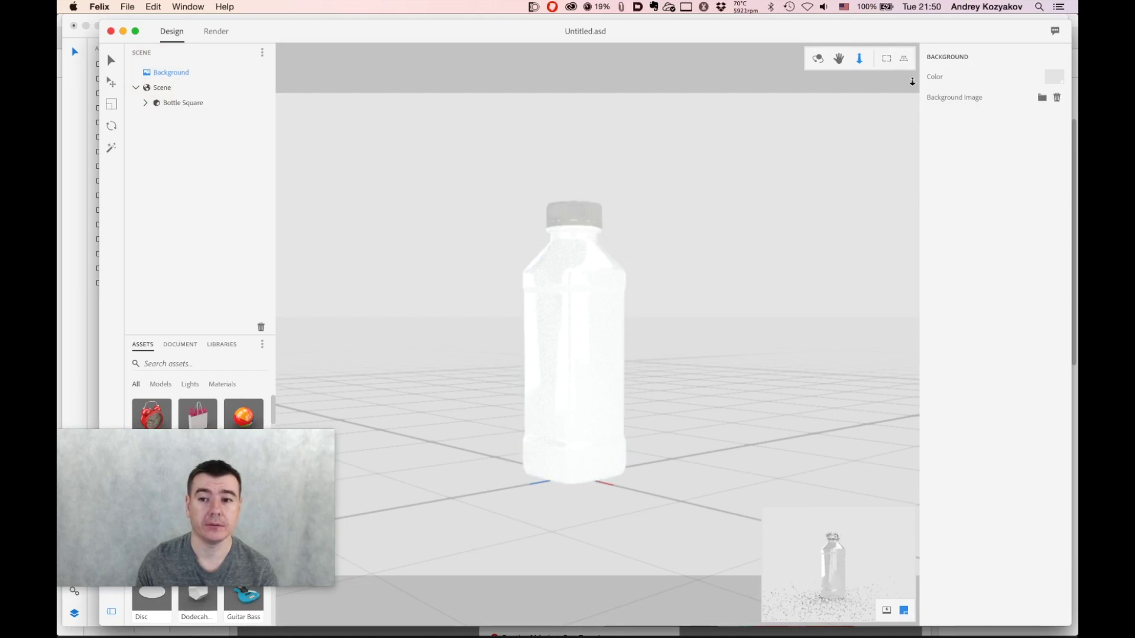
{"action": "left_click", "coordinate": [1043, 98]}
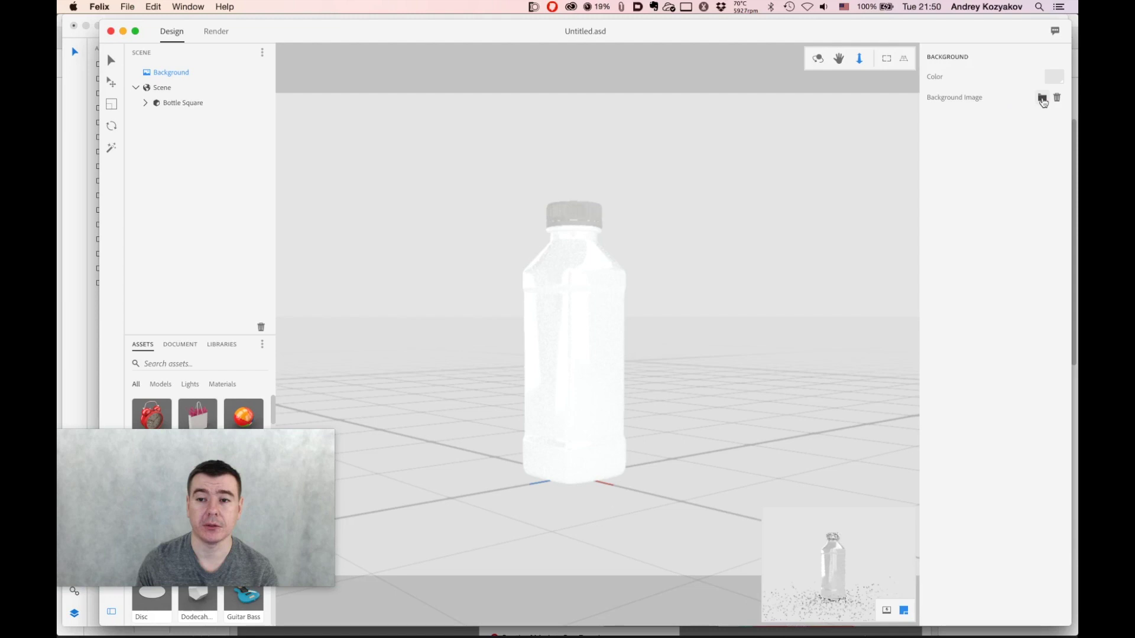
{"action": "left_click", "coordinate": [765, 363]}
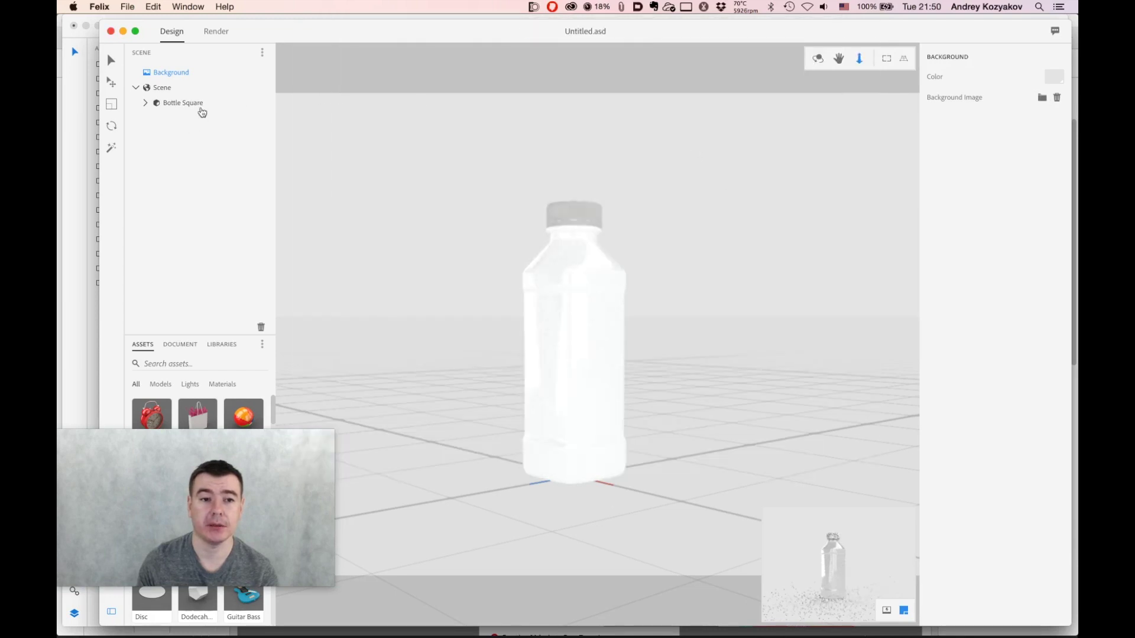
Look through the document materials and set the wooden-table image from the #MAX Stream library as the scene background
{"action": "left_click", "coordinate": [191, 348]}
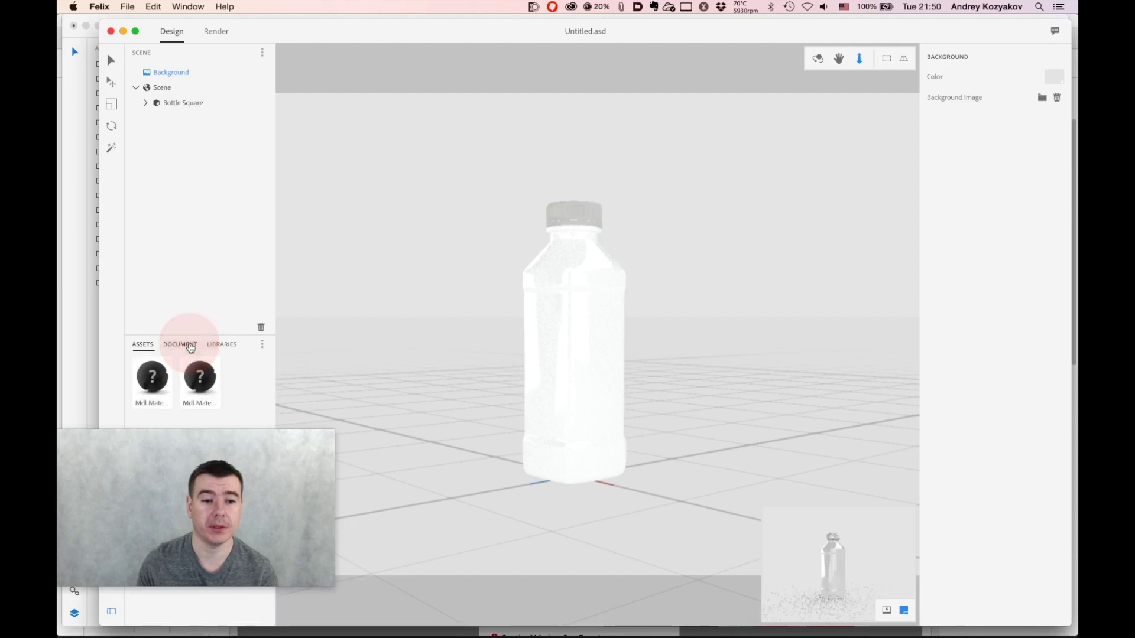
{"action": "left_click", "coordinate": [229, 349]}
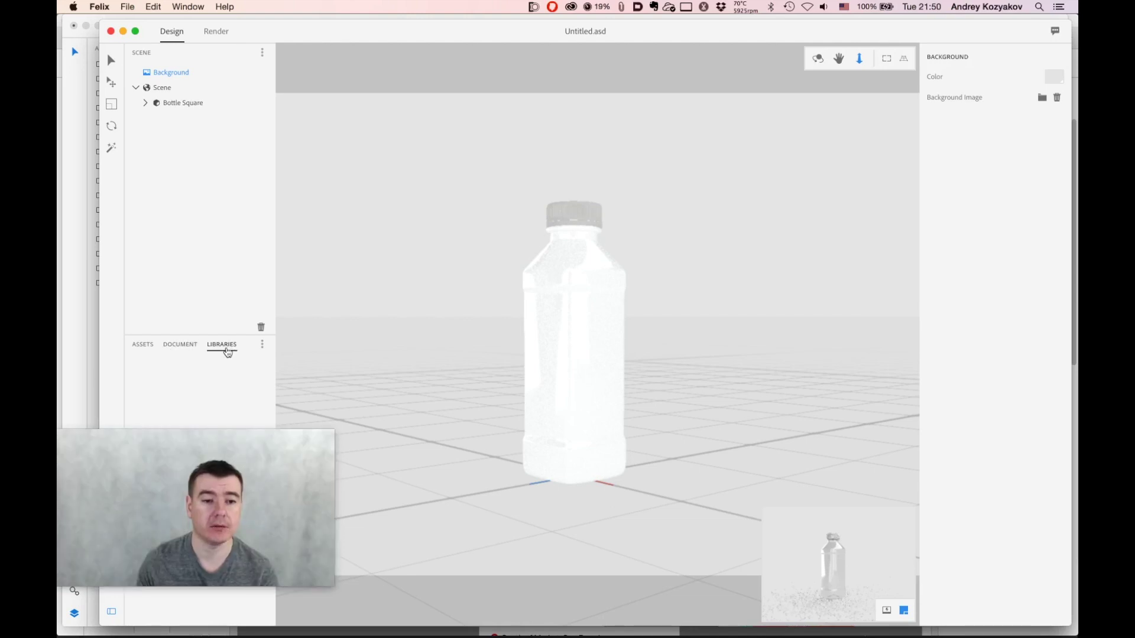
{"action": "left_click", "coordinate": [121, 438]}
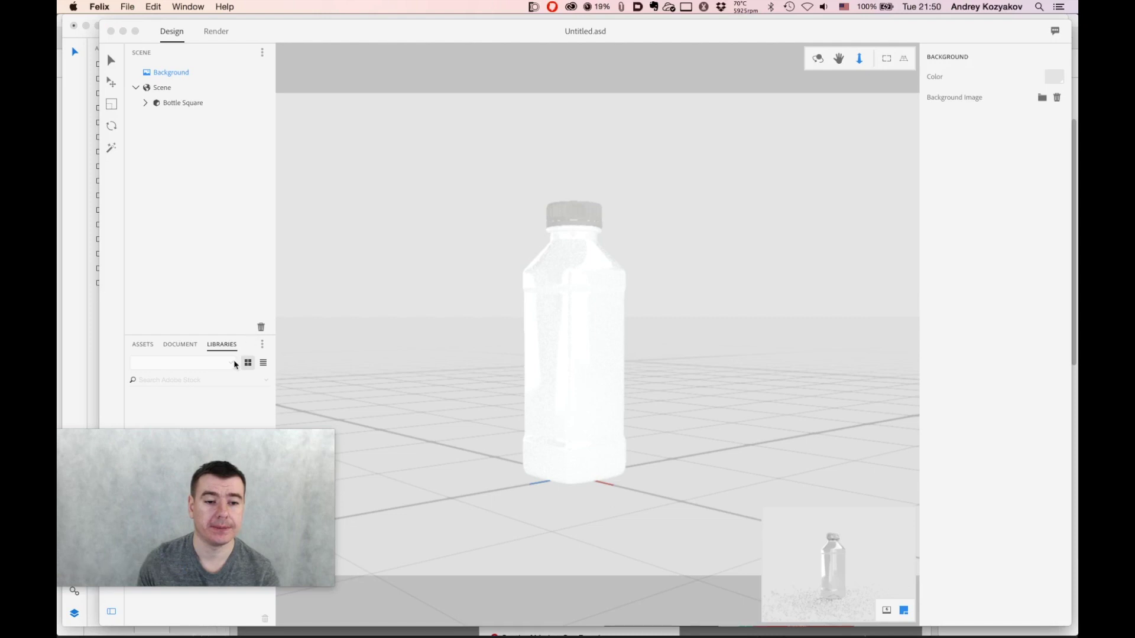
{"action": "left_click", "coordinate": [234, 366]}
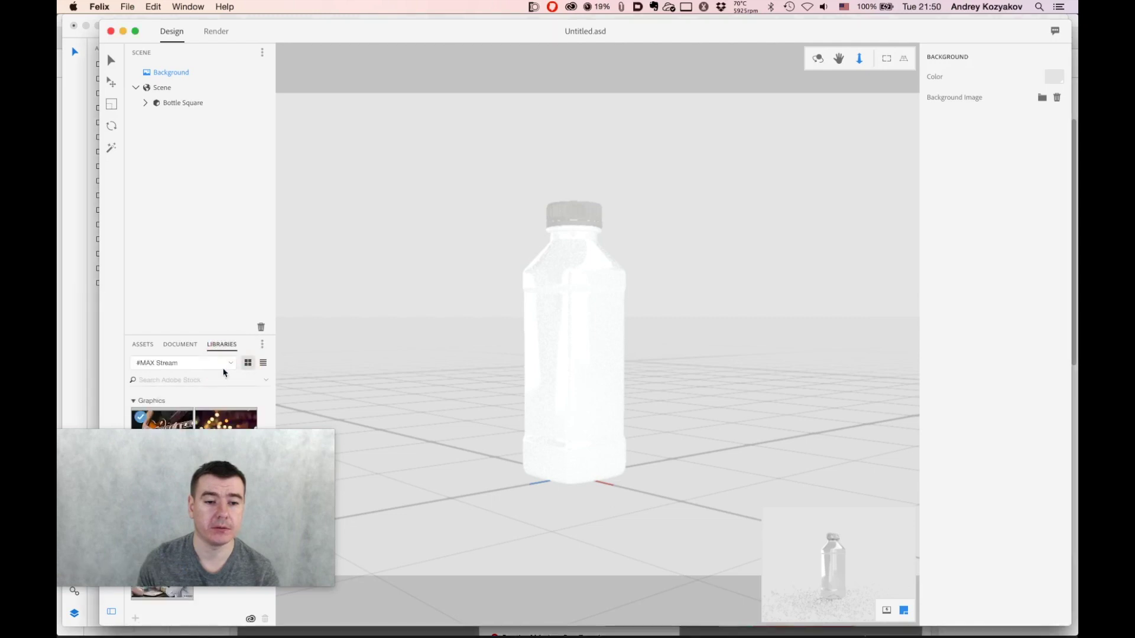
{"action": "left_click", "coordinate": [225, 420]}
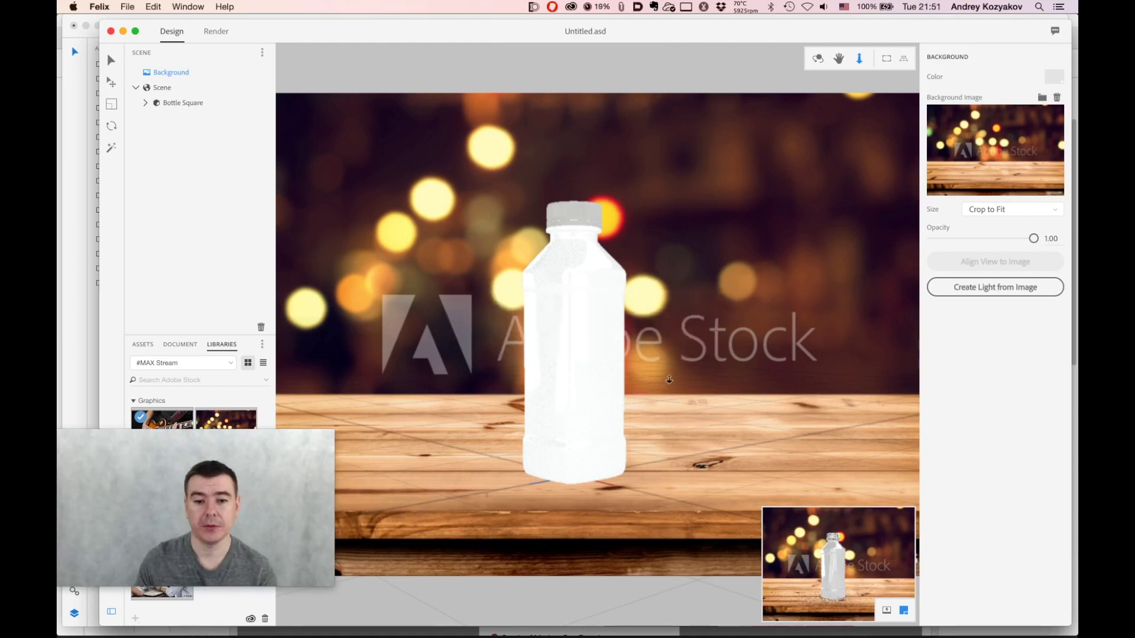
Dolly the camera out and back in until the bottle appears to stand on the wooden table
{"action": "left_click_drag", "start_coordinate": [673, 362], "coordinate": [674, 324]}
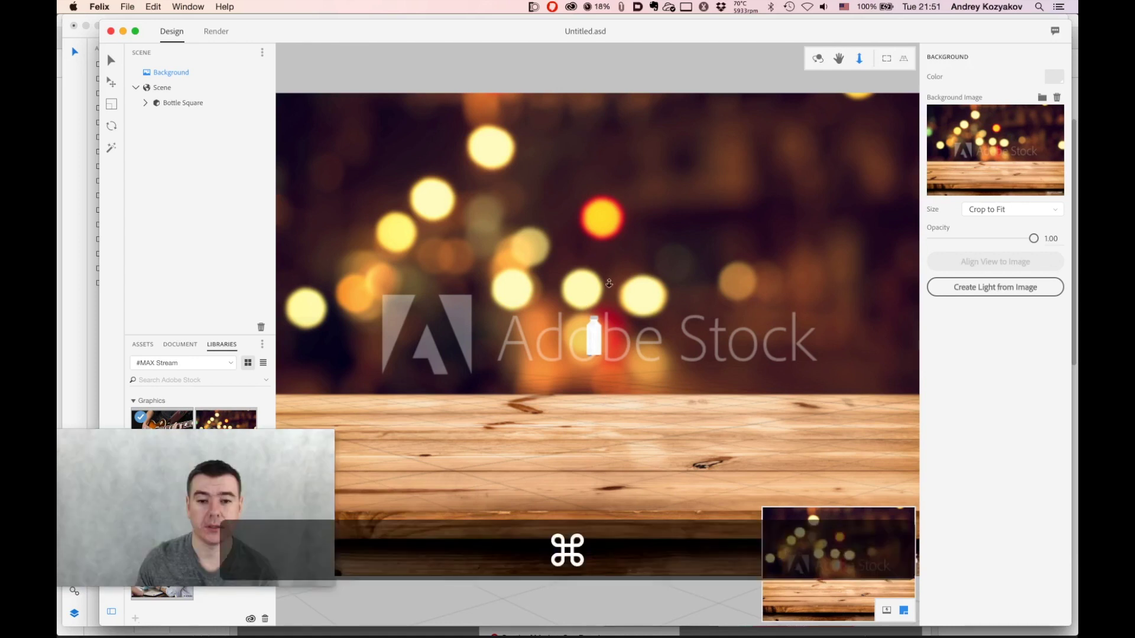
{"action": "key", "text": "super+z"}
{"action": "key", "text": "shift+super+z"}
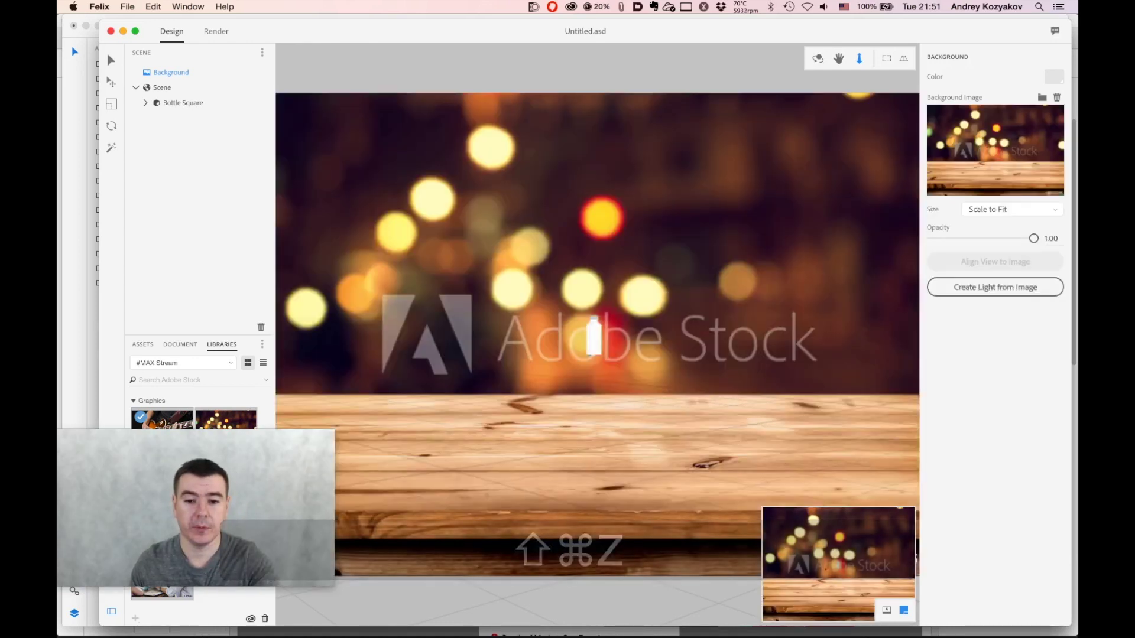
{"action": "left_click_drag", "start_coordinate": [629, 364], "coordinate": [665, 572]}
{"action": "left_click_drag", "start_coordinate": [649, 370], "coordinate": [714, 635]}
{"action": "left_click_drag", "start_coordinate": [661, 434], "coordinate": [664, 466]}
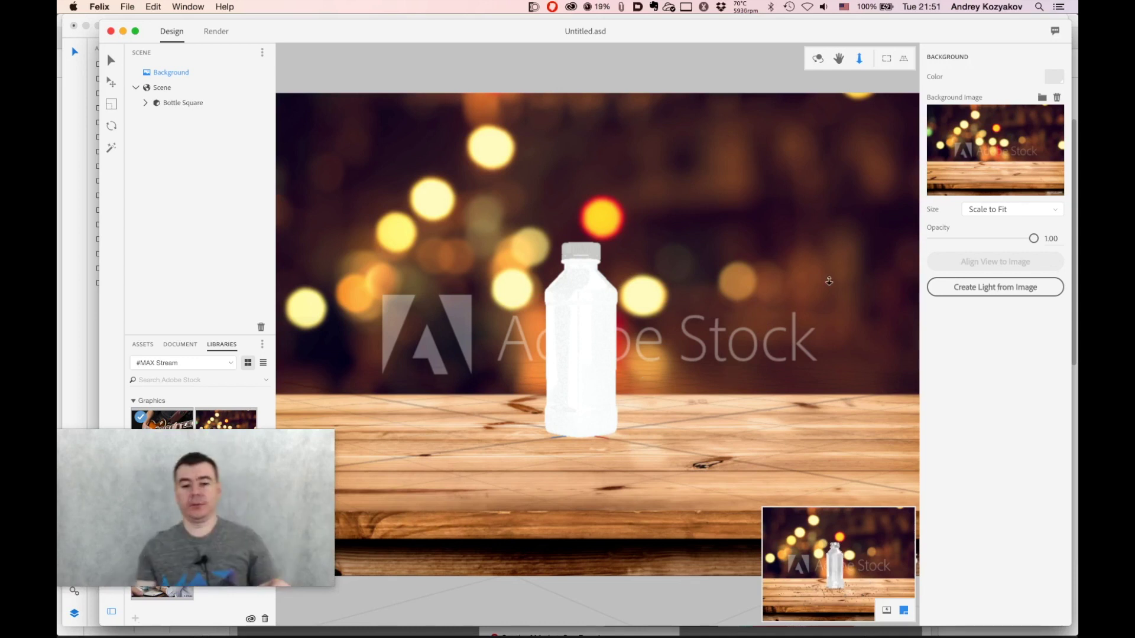
Review the scene's camera and lighting properties, reselect Background and orbit the camera to look slightly down on the bottle
{"action": "left_click", "coordinate": [160, 89]}
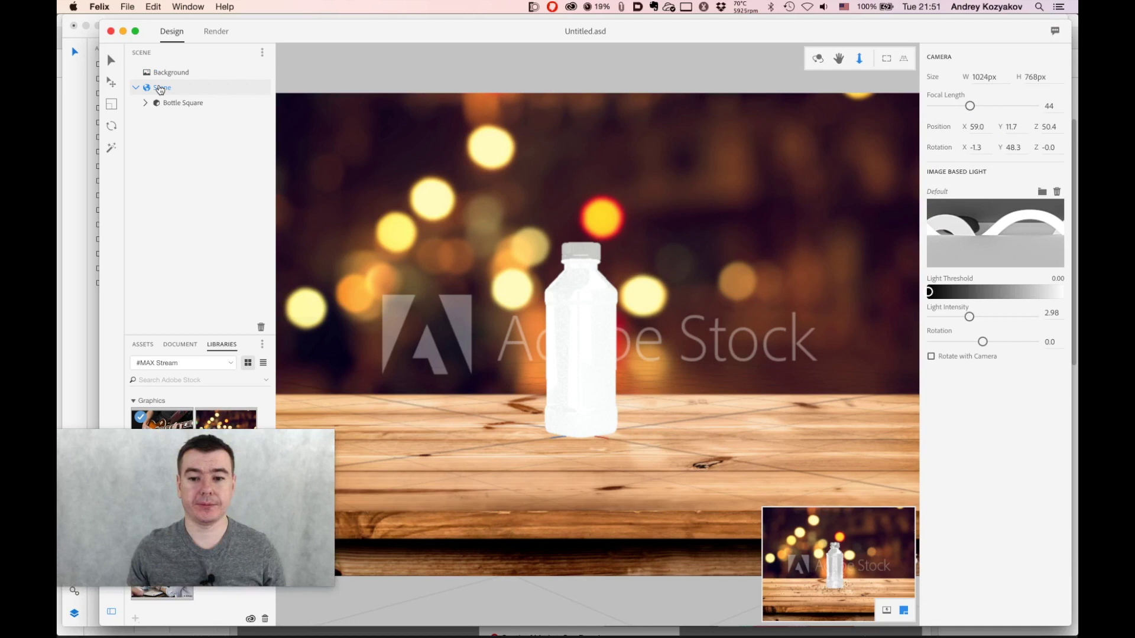
{"action": "left_click", "coordinate": [166, 74]}
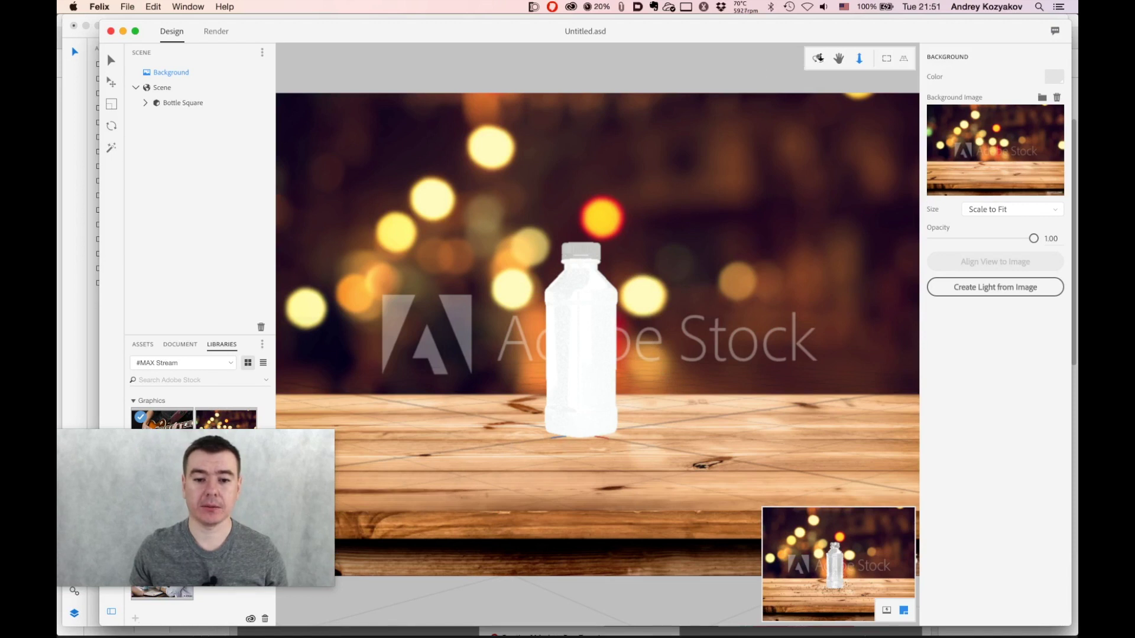
{"action": "left_click", "coordinate": [816, 59]}
{"action": "left_click_drag", "start_coordinate": [515, 387], "coordinate": [508, 442]}
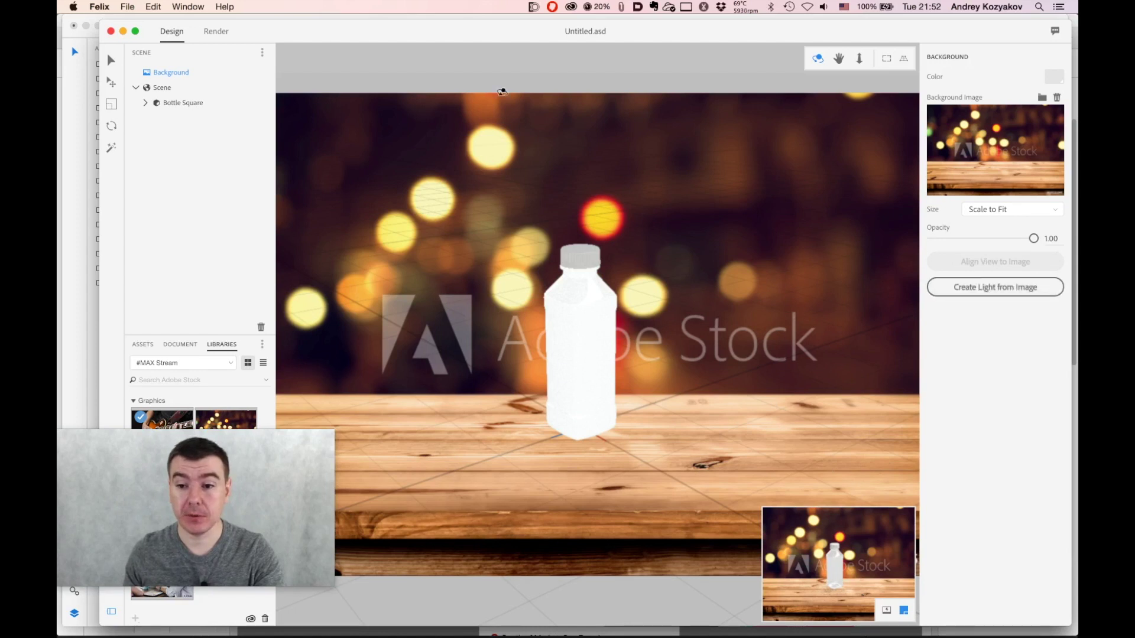
Switch to Chrome and play the guitar video on the Project Felix 3D design tutorial page, with the whole player in view
{"action": "key", "text": "super+Tab"}
{"action": "key", "text": "super+Tab"}
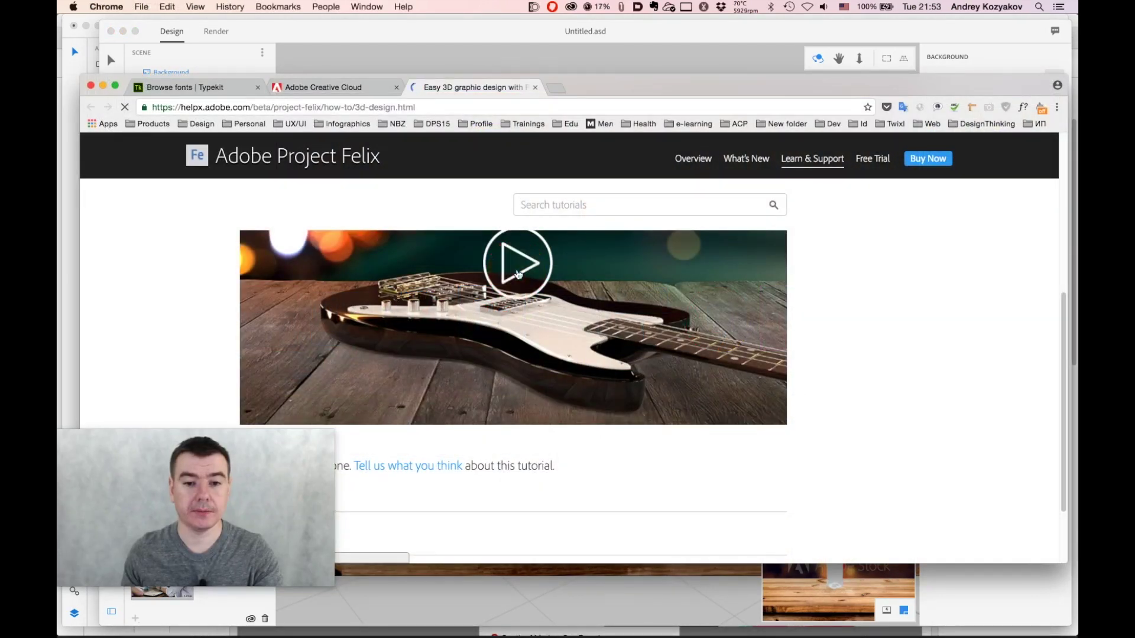
{"action": "left_click", "coordinate": [518, 275]}
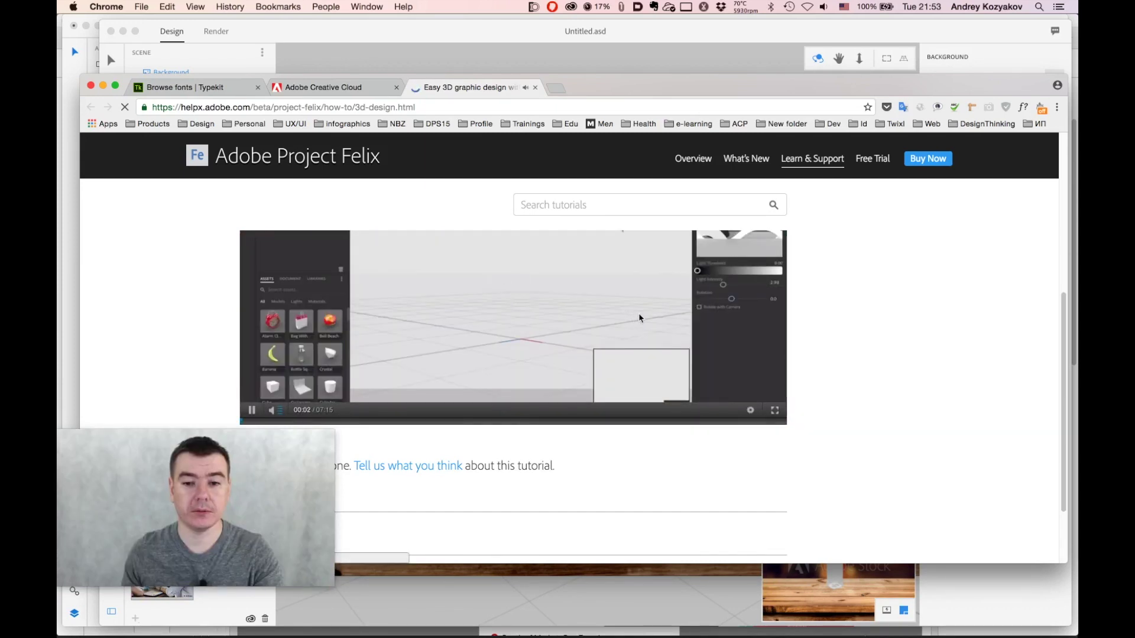
{"action": "scroll", "coordinate": [638, 317], "scroll_direction": "up", "scroll_amount": 5}
{"action": "scroll", "coordinate": [638, 317], "scroll_direction": "down", "scroll_amount": 2}
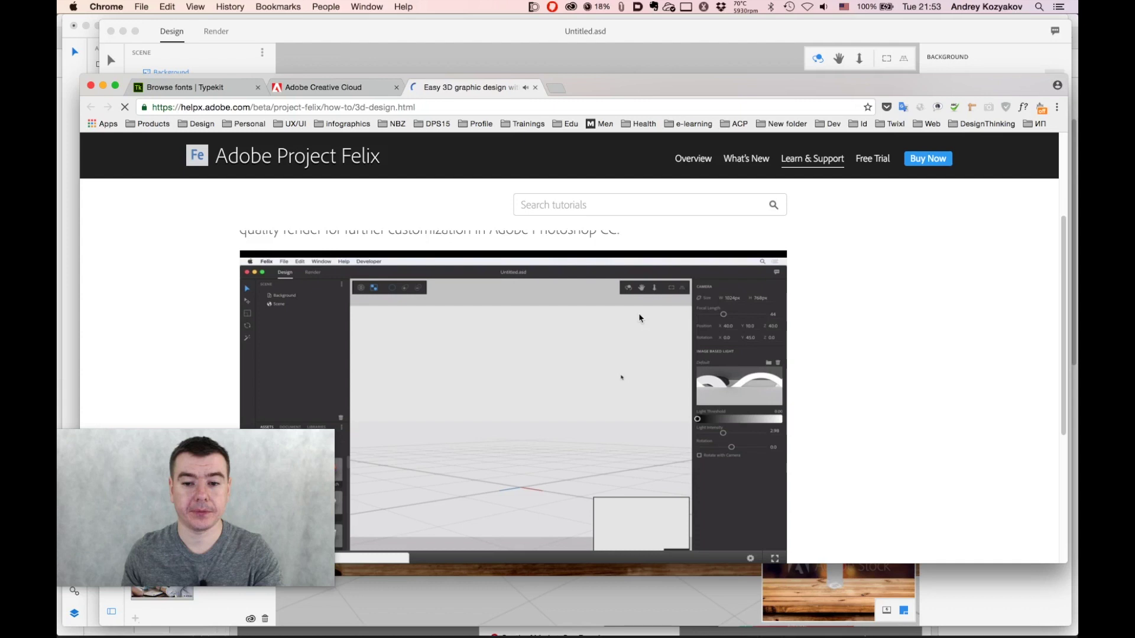
{"action": "scroll", "coordinate": [545, 398], "scroll_direction": "down", "scroll_amount": 2}
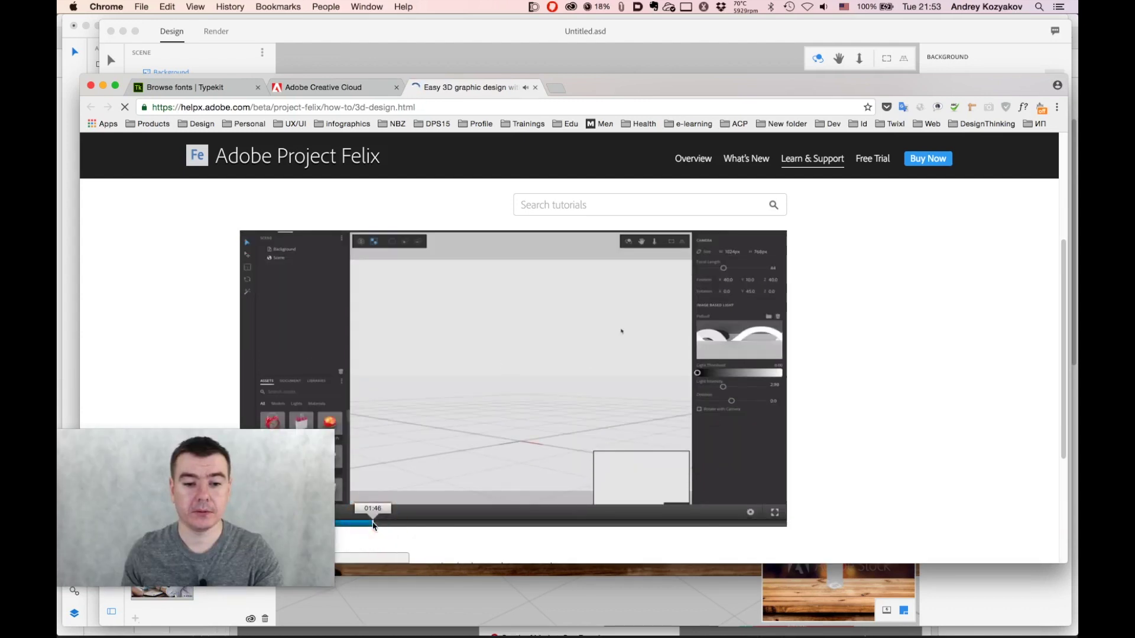
Skip ahead through the tutorial video to about 04:32 and watch how the guitar view is aligned to the background image
{"action": "left_click", "coordinate": [372, 523]}
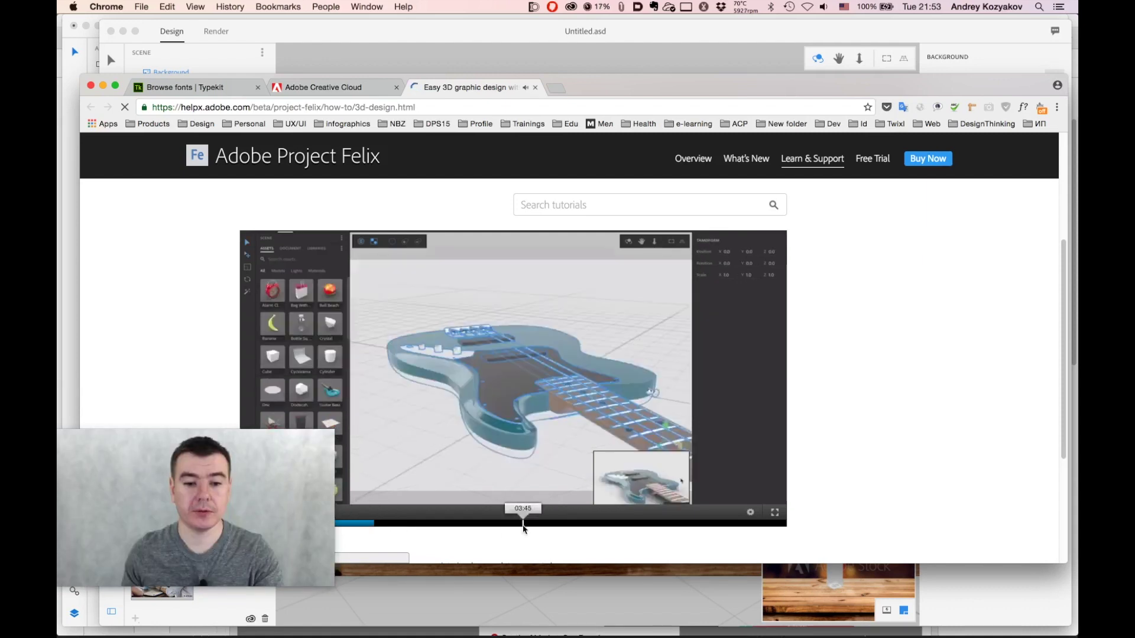
{"action": "left_click", "coordinate": [453, 524]}
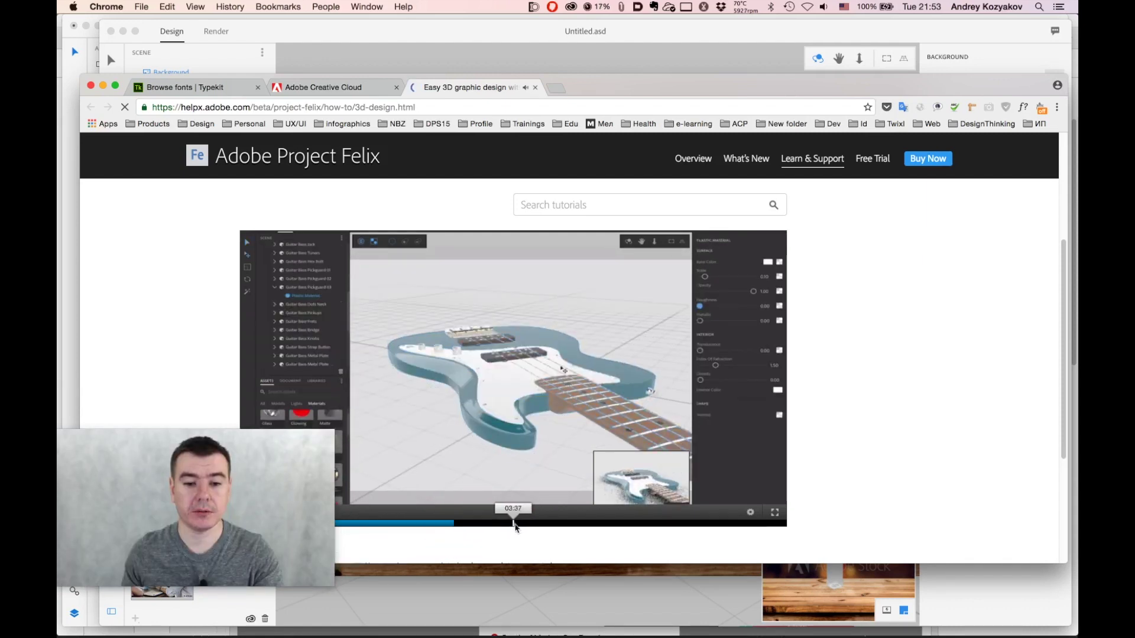
{"action": "left_click", "coordinate": [595, 524]}
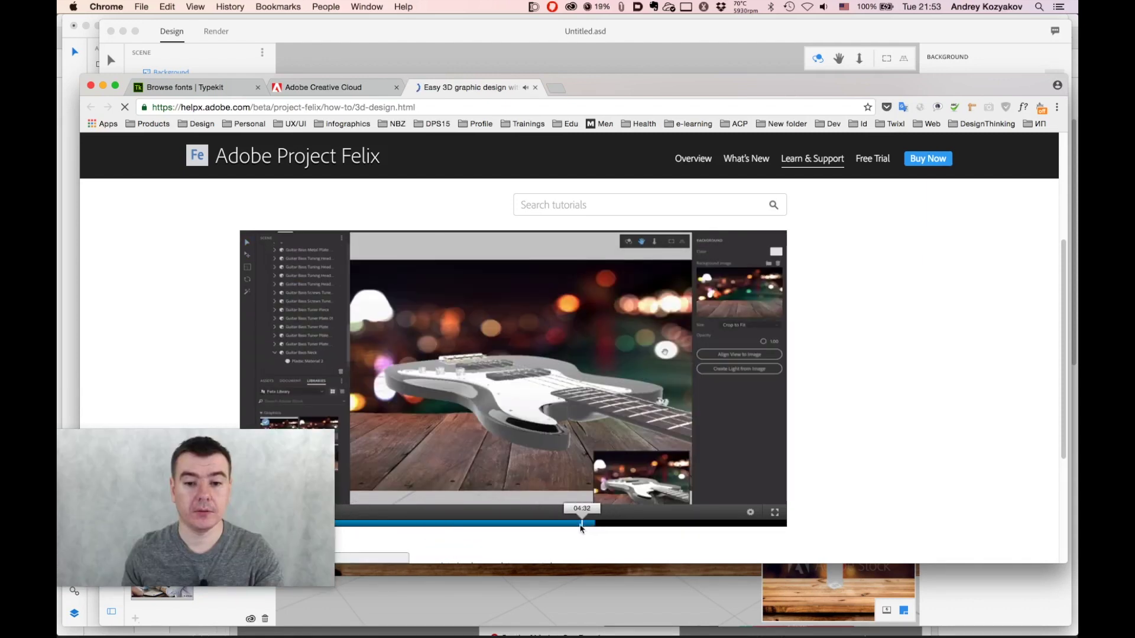
{"action": "left_click", "coordinate": [580, 526]}
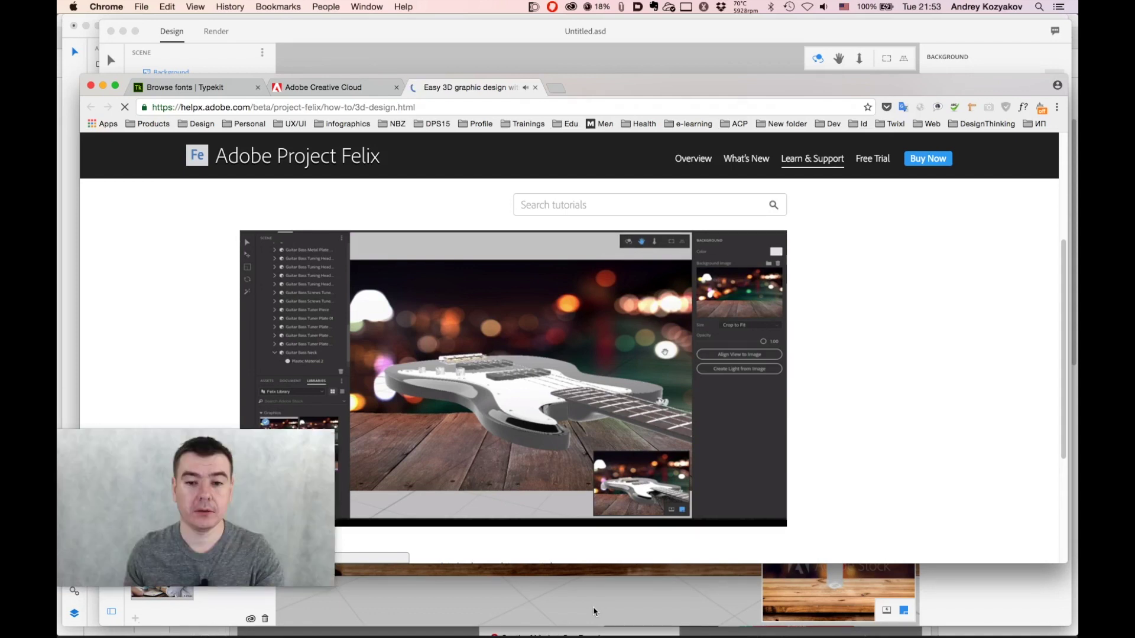
{"action": "mouse_move", "coordinate": [577, 450]}
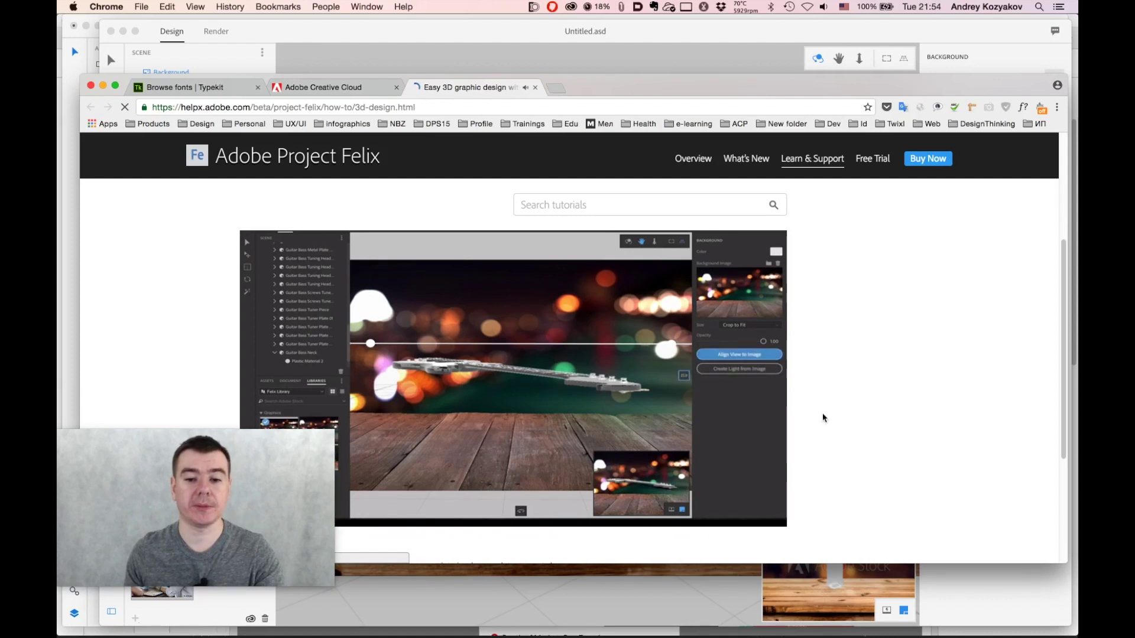
Switch back to Project Felix and review the properties of Bottle Square and Background in the scene list
{"action": "key", "text": "super+Tab"}
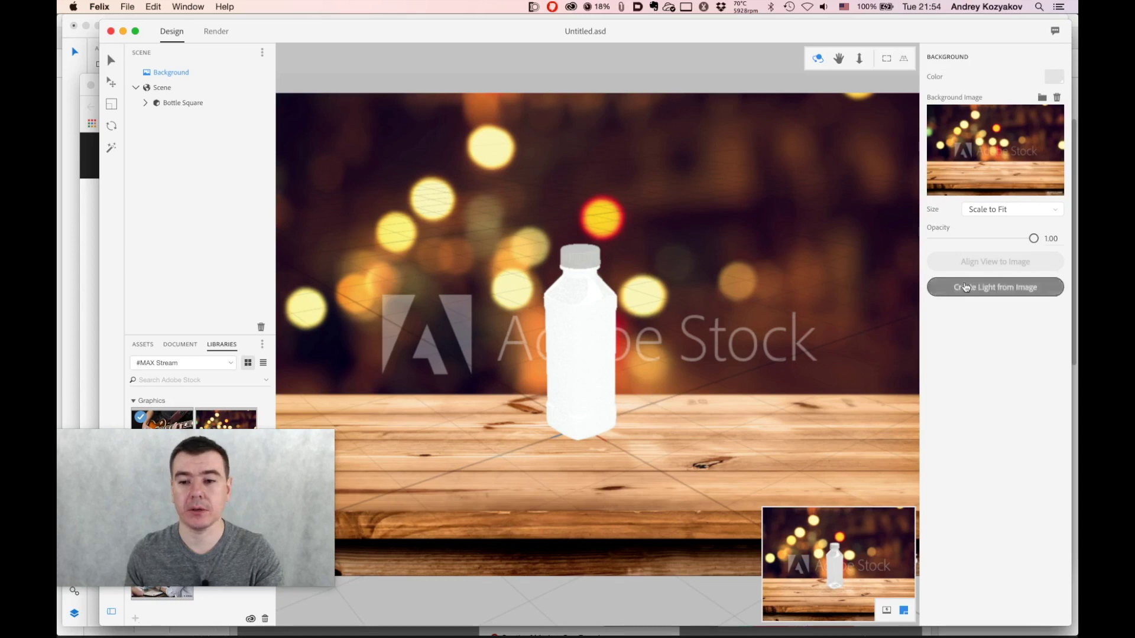
{"action": "left_click", "coordinate": [190, 106]}
{"action": "left_click", "coordinate": [178, 88]}
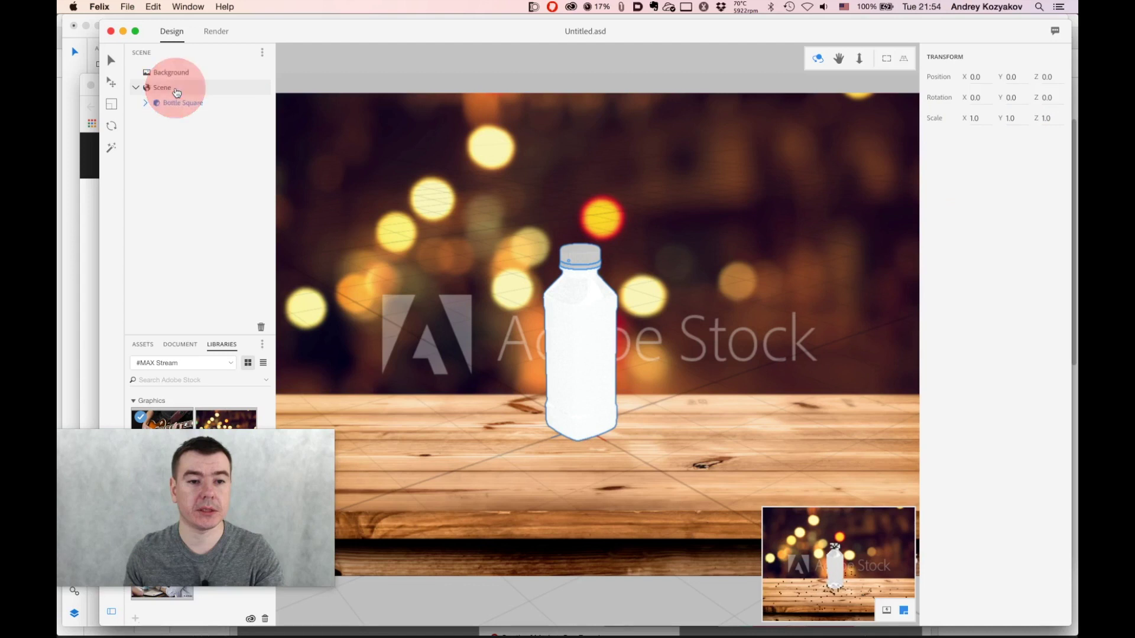
{"action": "left_click", "coordinate": [198, 72]}
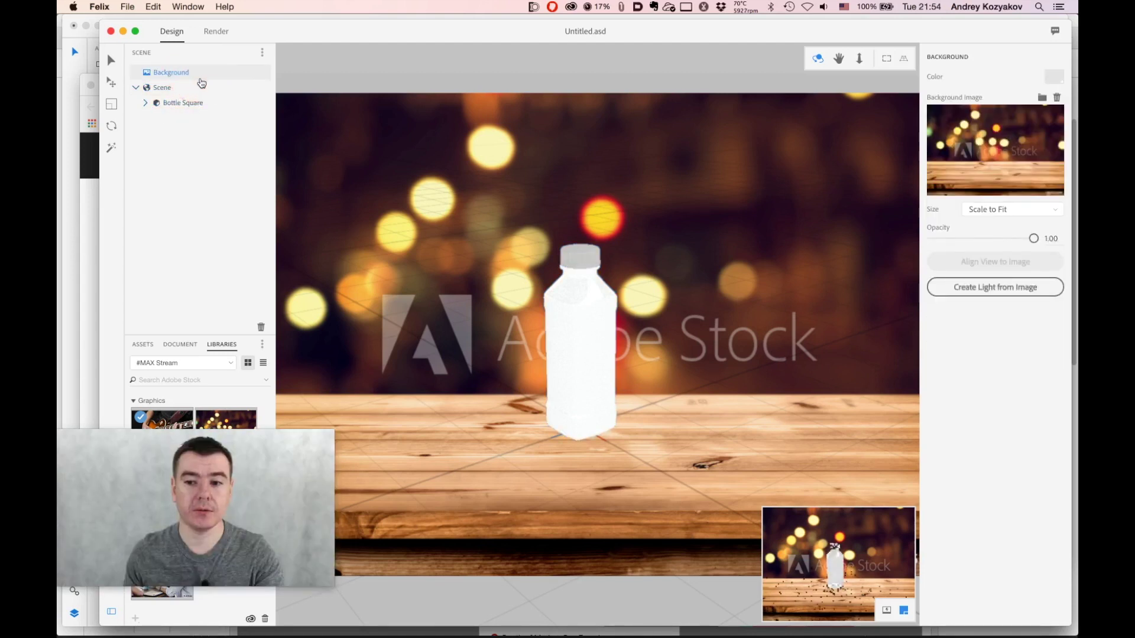
Orbit the camera to a lower angle and pan the view so the bottle sits further down on the tabletop
{"action": "left_click_drag", "start_coordinate": [580, 365], "coordinate": [574, 320]}
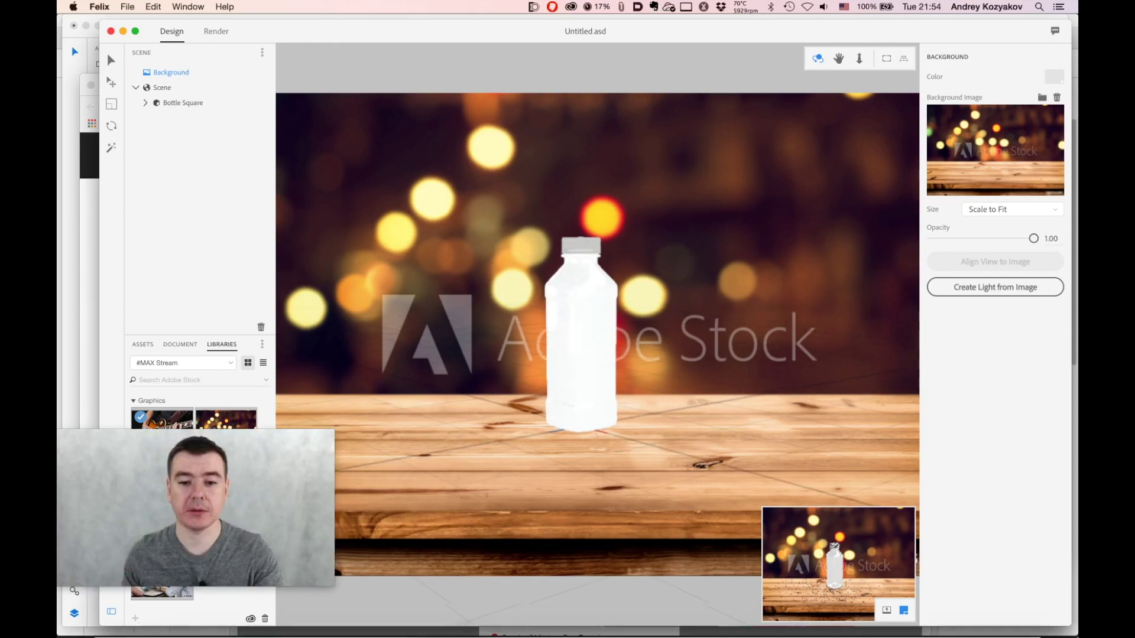
{"action": "mouse_move", "coordinate": [553, 630]}
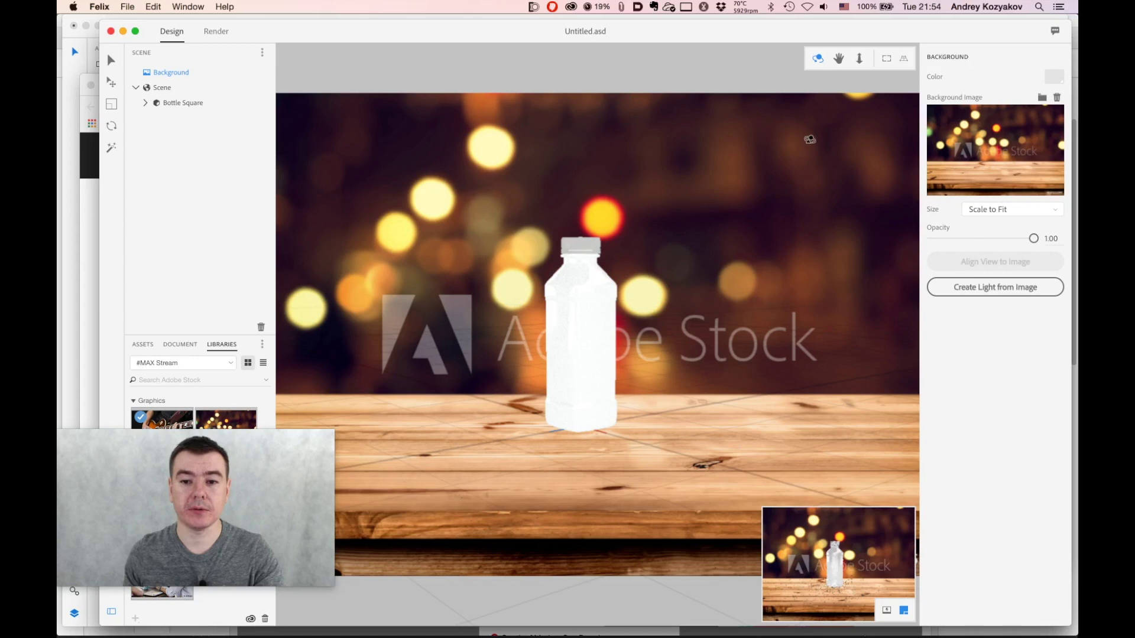
{"action": "left_click", "coordinate": [838, 59]}
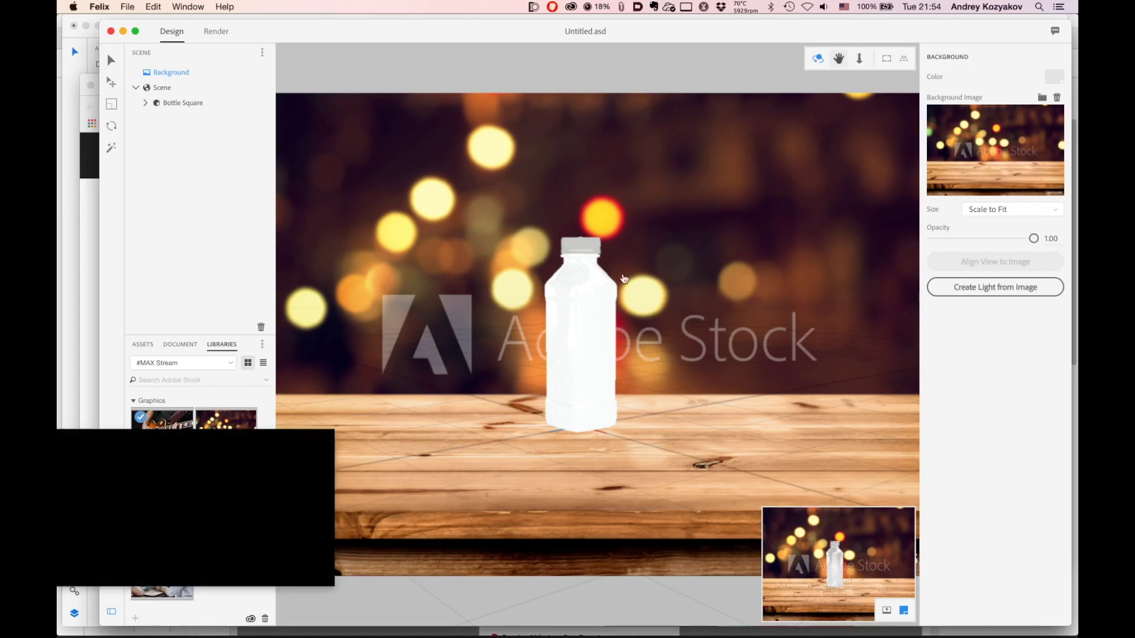
{"action": "left_click", "coordinate": [607, 375]}
{"action": "left_click_drag", "start_coordinate": [607, 375], "coordinate": [591, 388]}
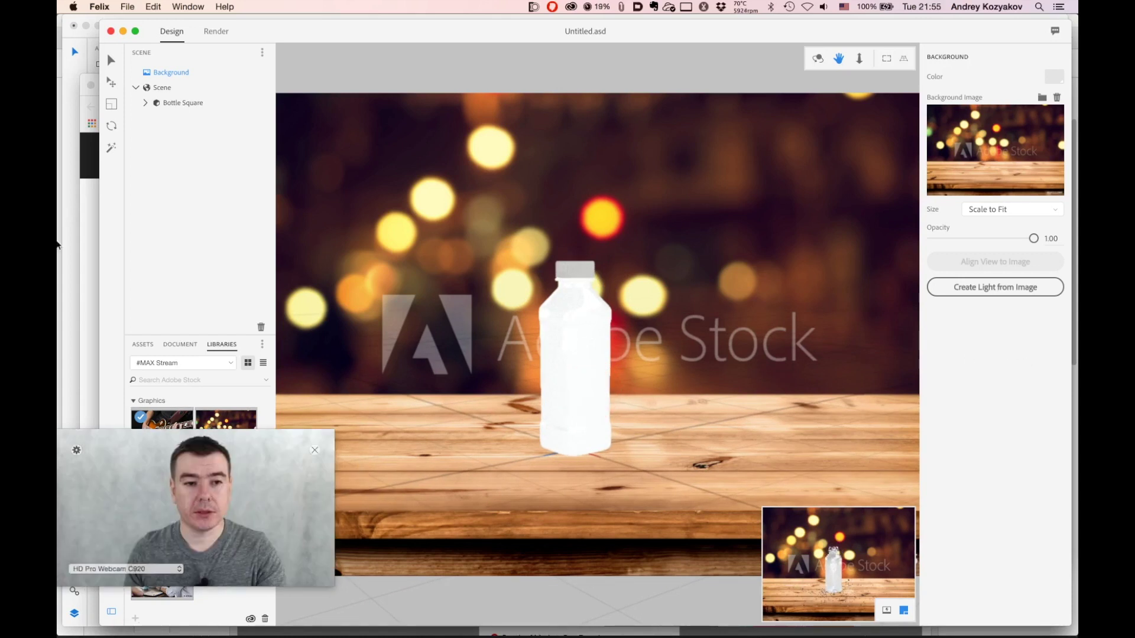
Activate the scale tool and add the Phone 16:10 model from the starter assets to the scene
{"action": "left_click", "coordinate": [112, 105]}
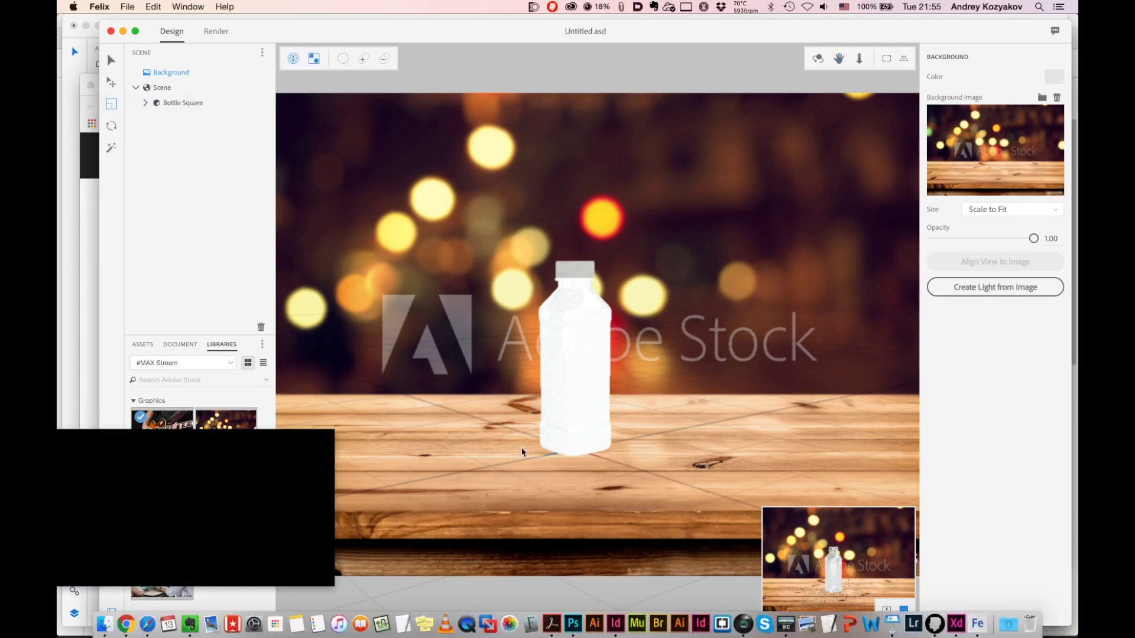
{"action": "left_click", "coordinate": [144, 52]}
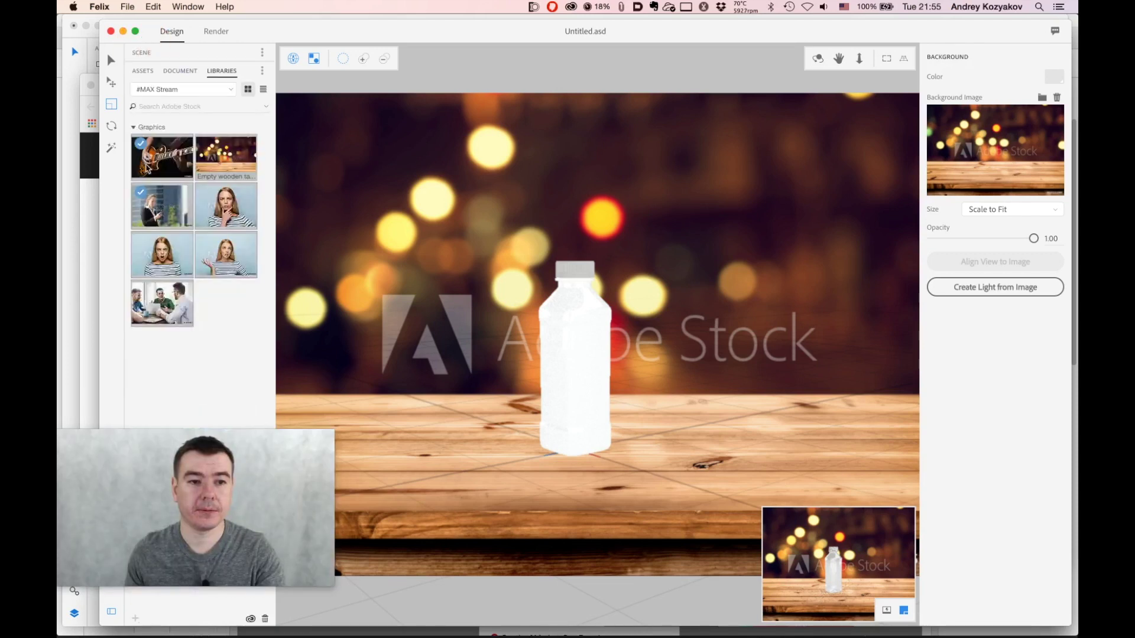
{"action": "left_click", "coordinate": [143, 71]}
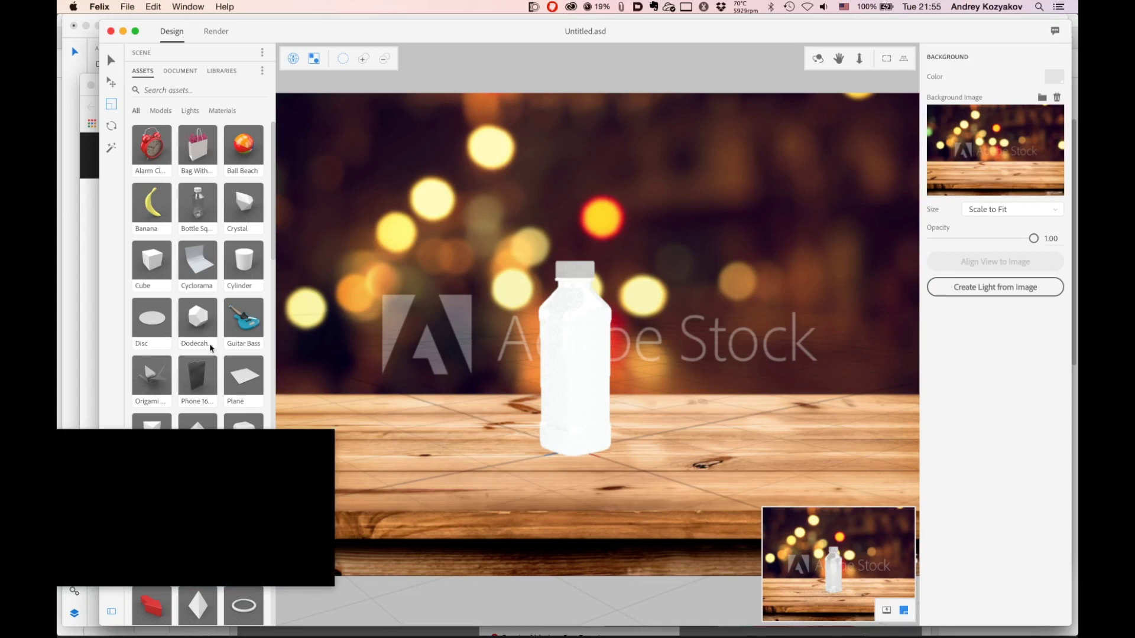
{"action": "scroll", "coordinate": [177, 289], "scroll_direction": "down", "scroll_amount": 2}
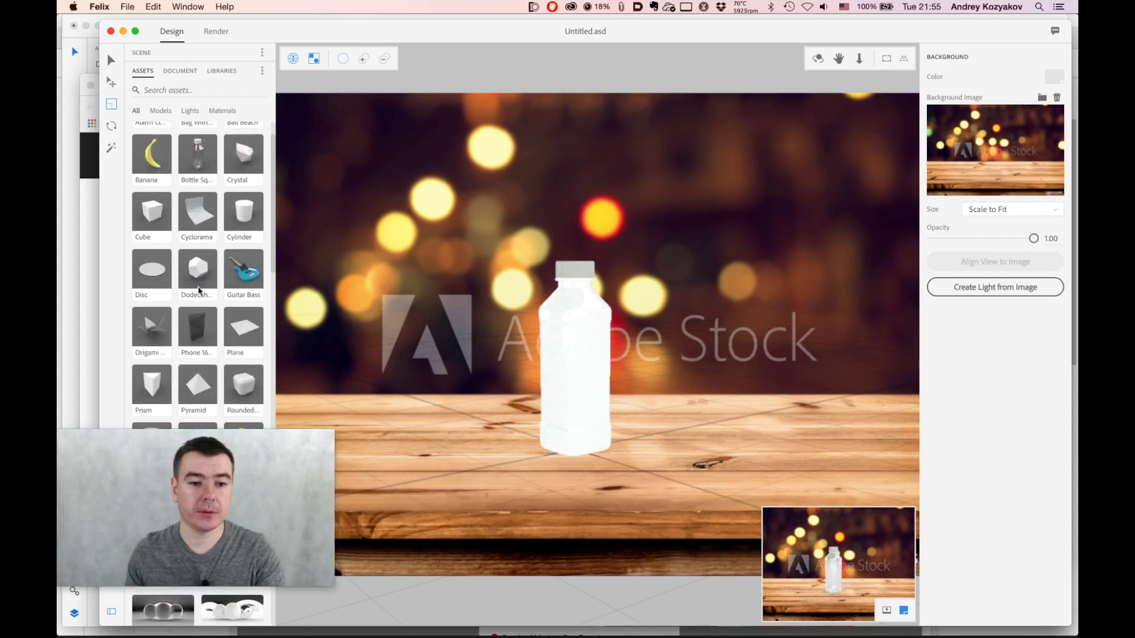
{"action": "left_click", "coordinate": [198, 325]}
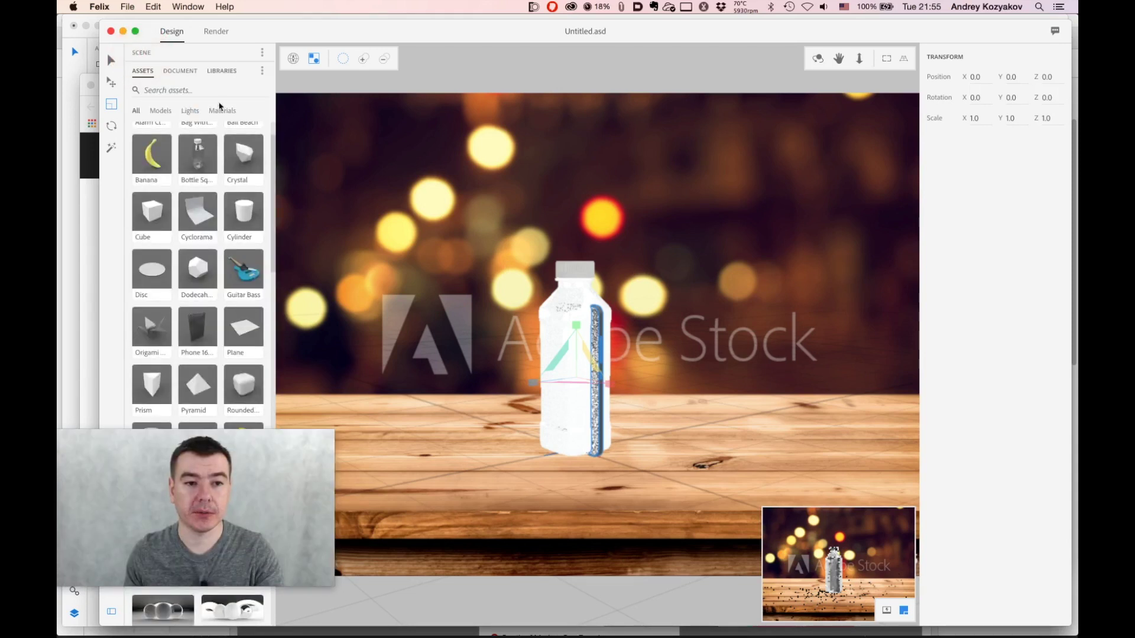
Show the scene's object list again and stretch the phone vertically to a Y scale of about 18.4
{"action": "left_click", "coordinate": [150, 53]}
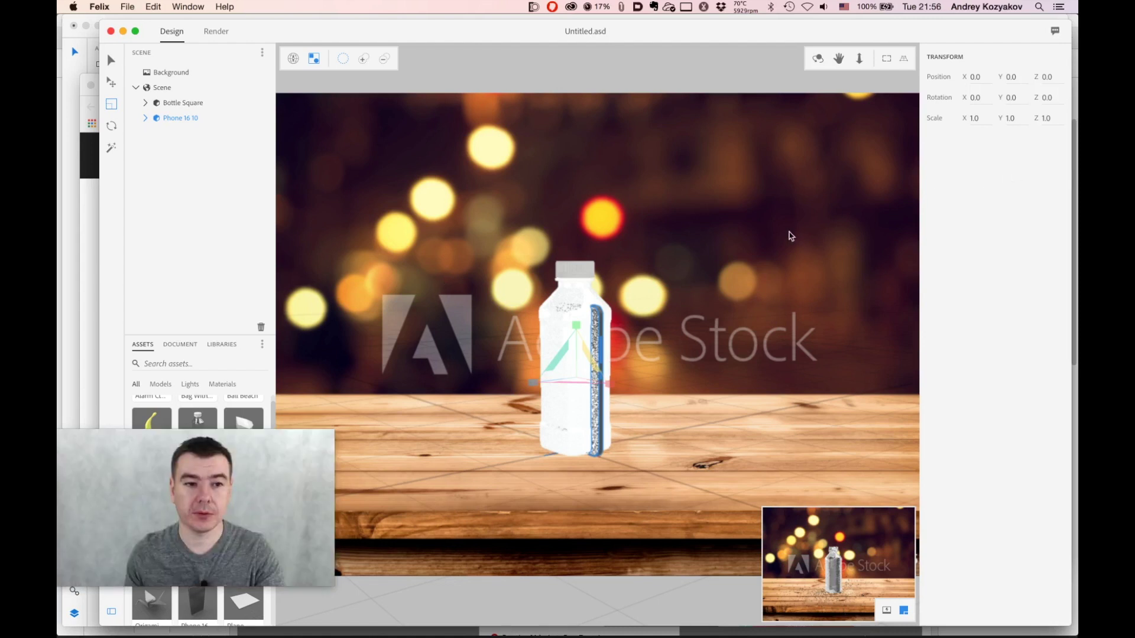
{"action": "left_click", "coordinate": [577, 326]}
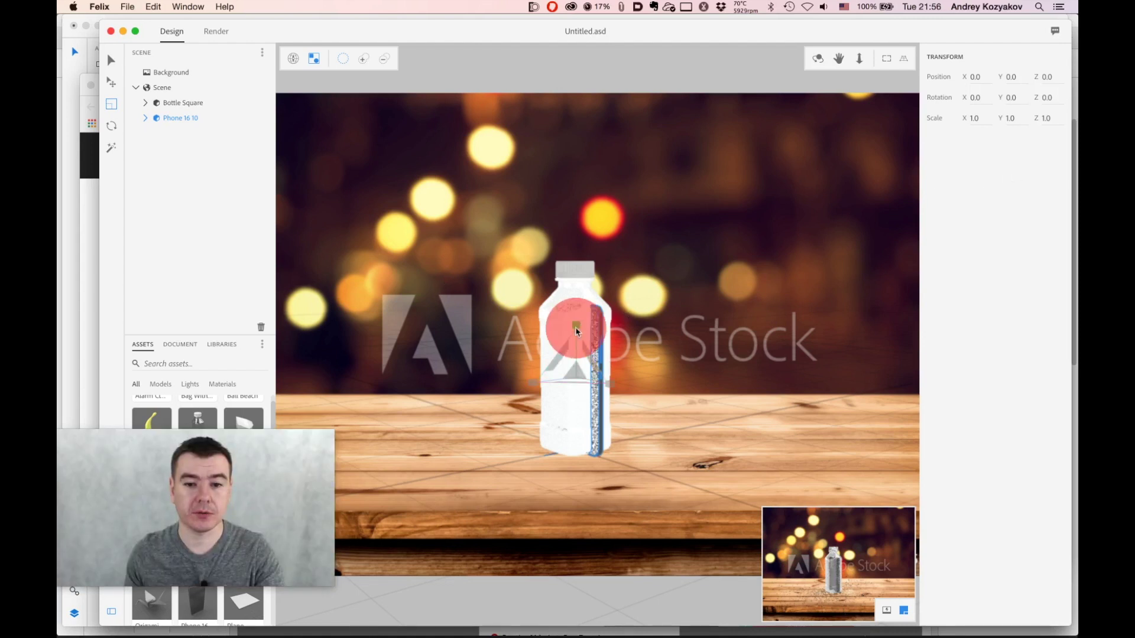
{"action": "left_click_drag", "start_coordinate": [576, 331], "coordinate": [737, 215]}
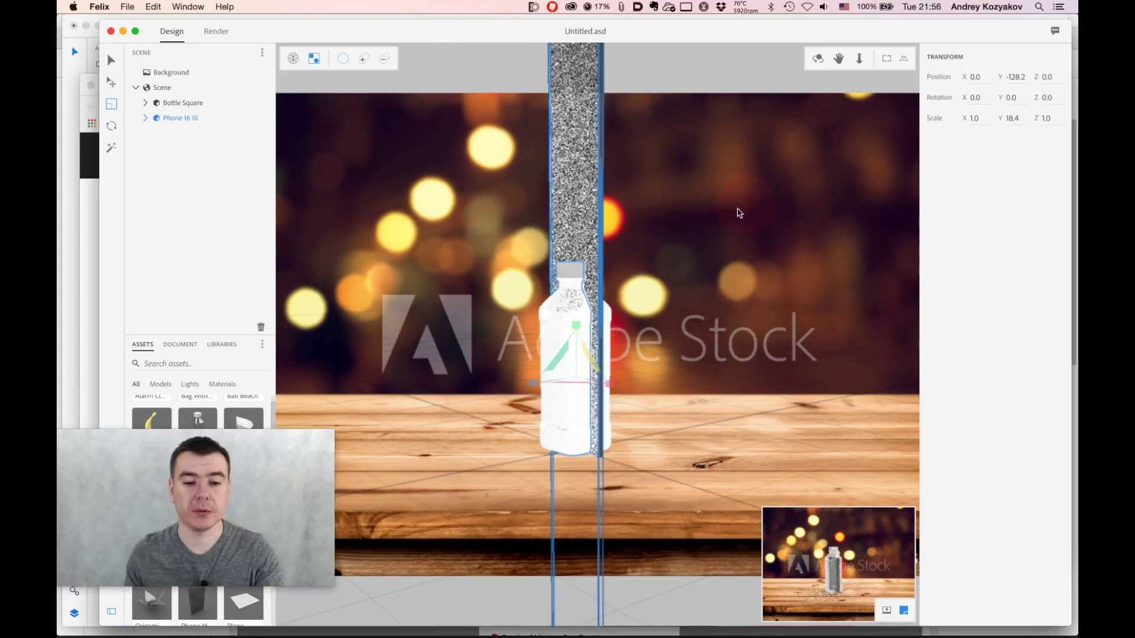
Undo the phone's vertical stretch and shrink it to a scale of about 0.5 in X and Y, inside the bottle
{"action": "key", "text": "super+z"}
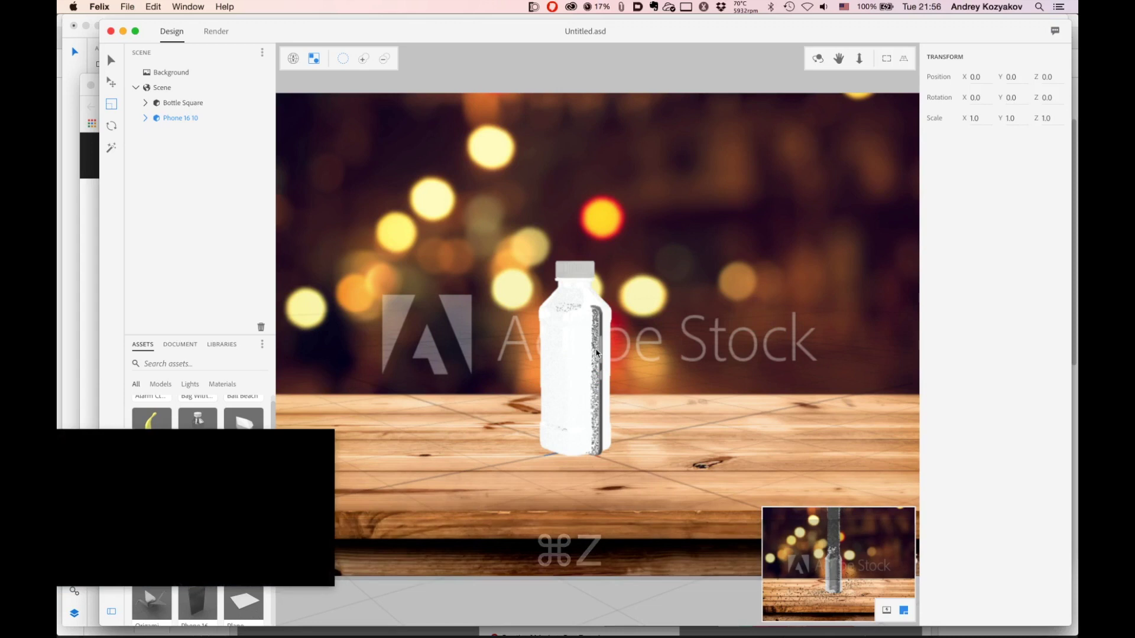
{"action": "left_click", "coordinate": [580, 367]}
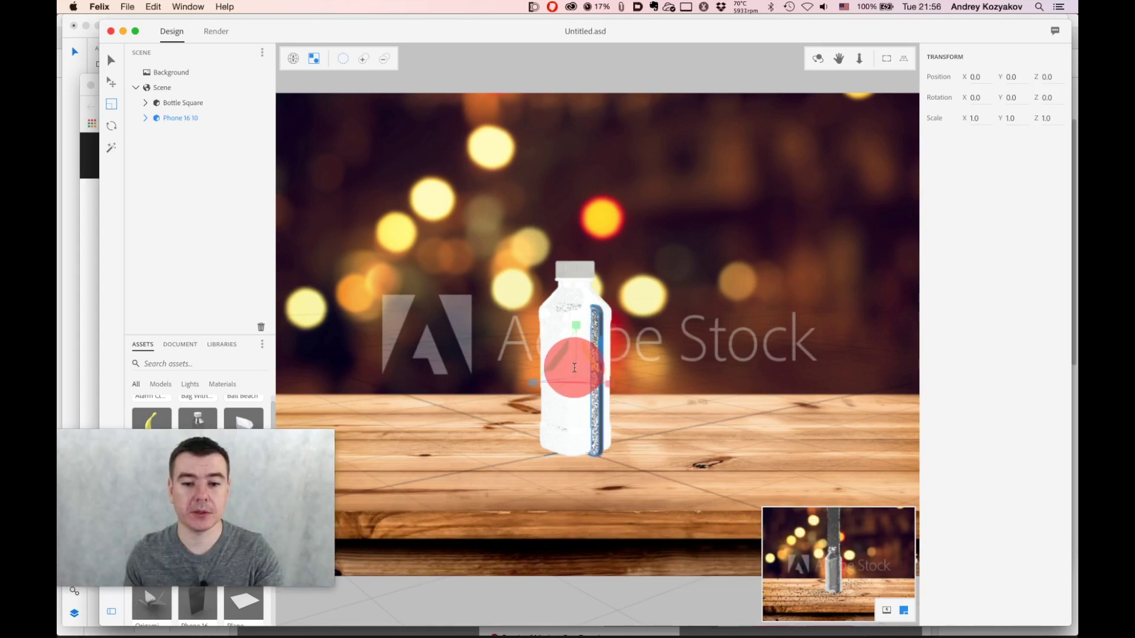
{"action": "mouse_move", "coordinate": [584, 358]}
{"action": "left_mouse_down"}
{"action": "mouse_move", "coordinate": [575, 372]}
{"action": "mouse_move", "coordinate": [588, 356]}
{"action": "left_mouse_up"}
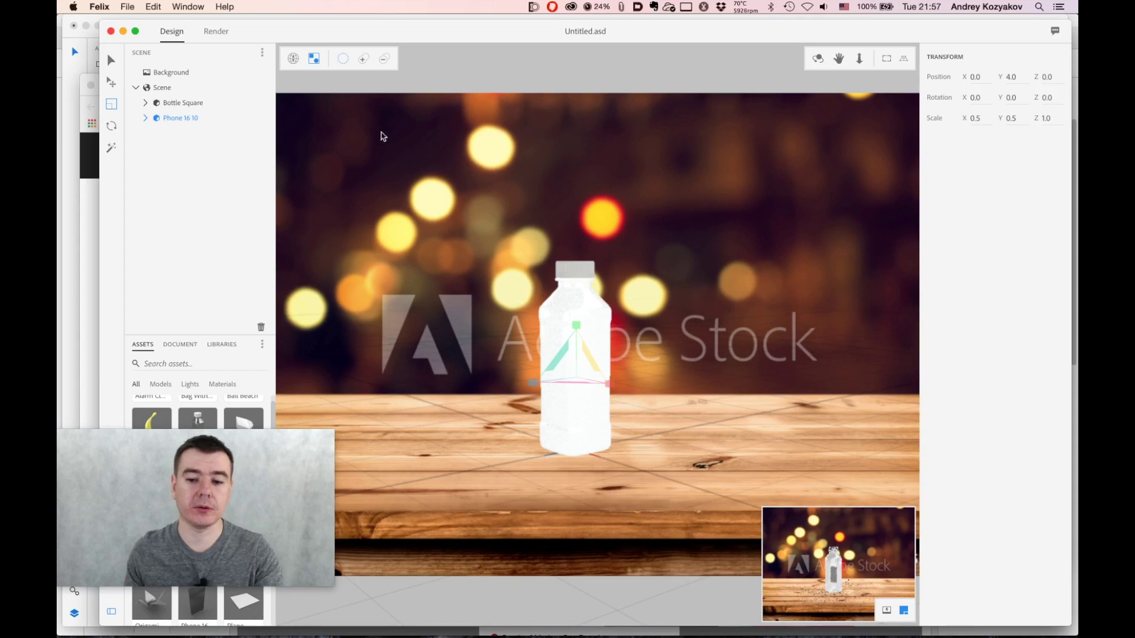
Render the scene at Low (Fast) quality, saving a snapshot over the existing Snapshot.psd in the Felix folder before cancelling the render
{"action": "left_click", "coordinate": [216, 31]}
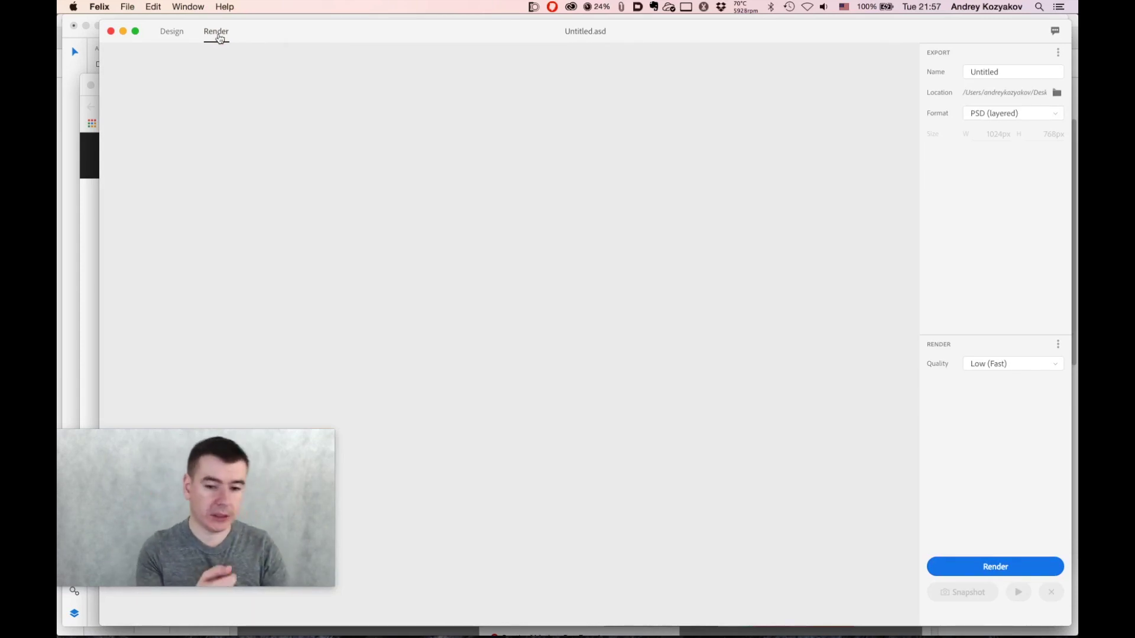
{"action": "left_click", "coordinate": [979, 569]}
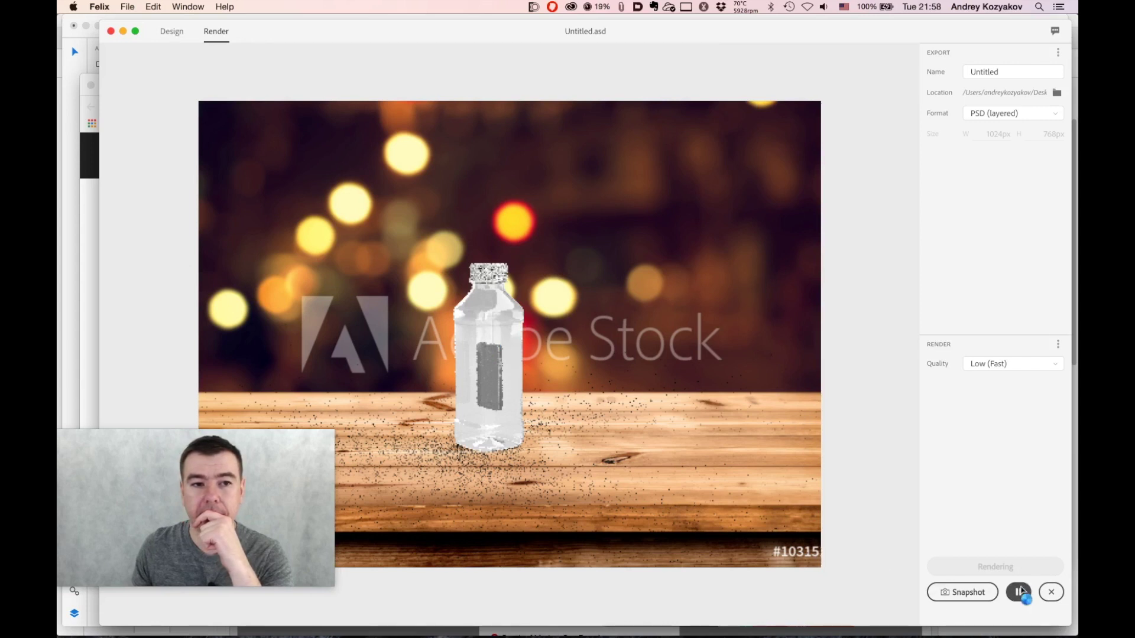
{"action": "left_click", "coordinate": [976, 594]}
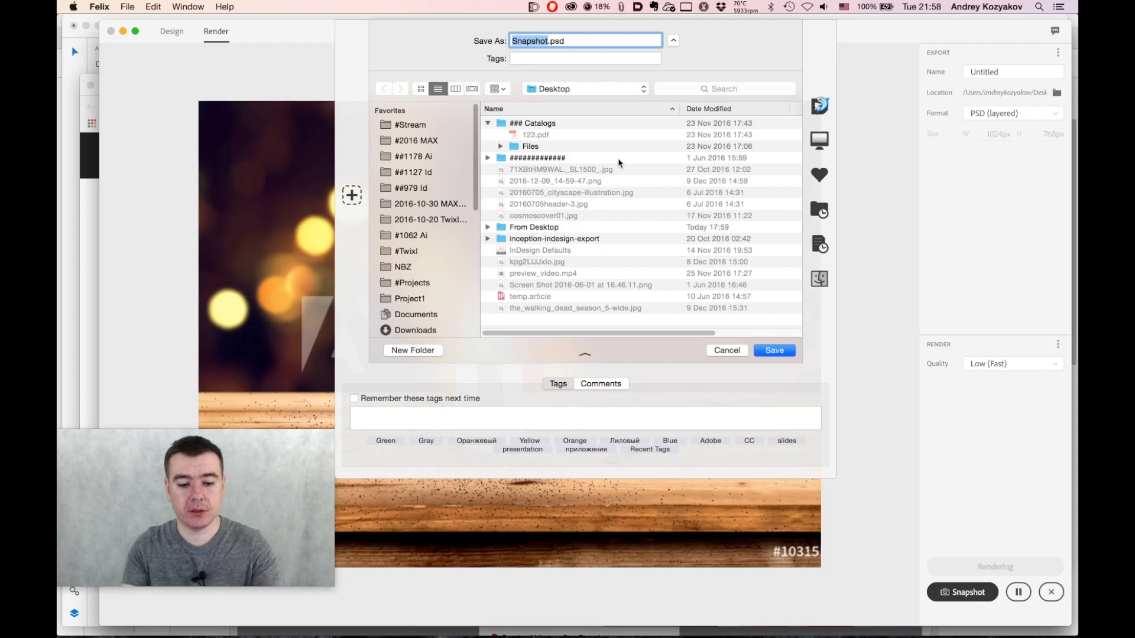
{"action": "key", "text": "alt"}
{"action": "key", "text": "Return"}
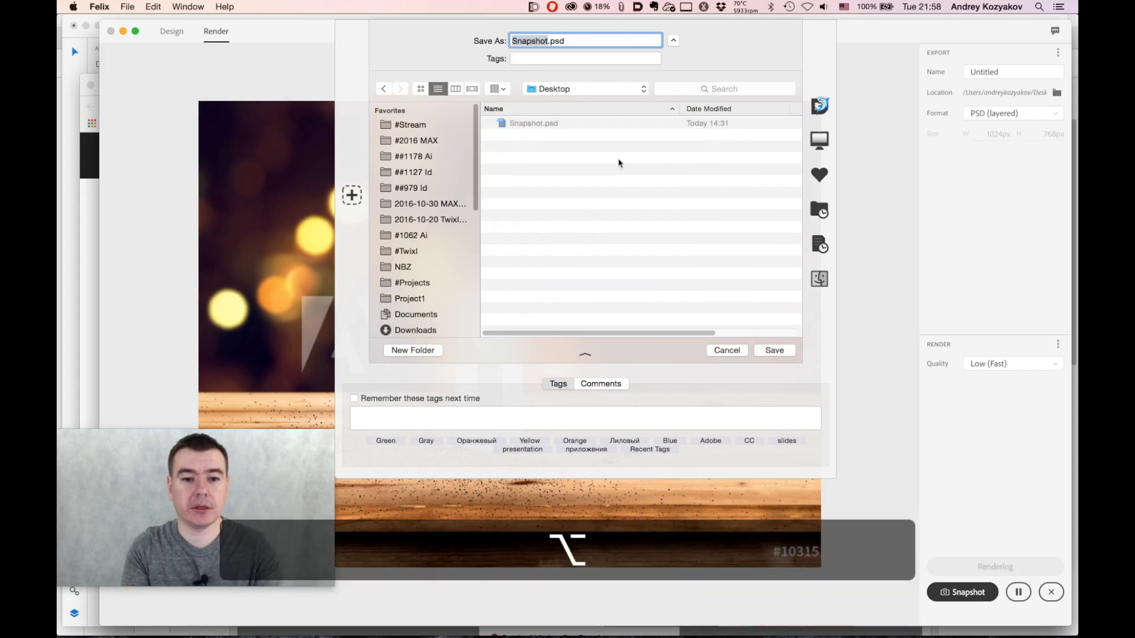
{"action": "key", "text": "Return"}
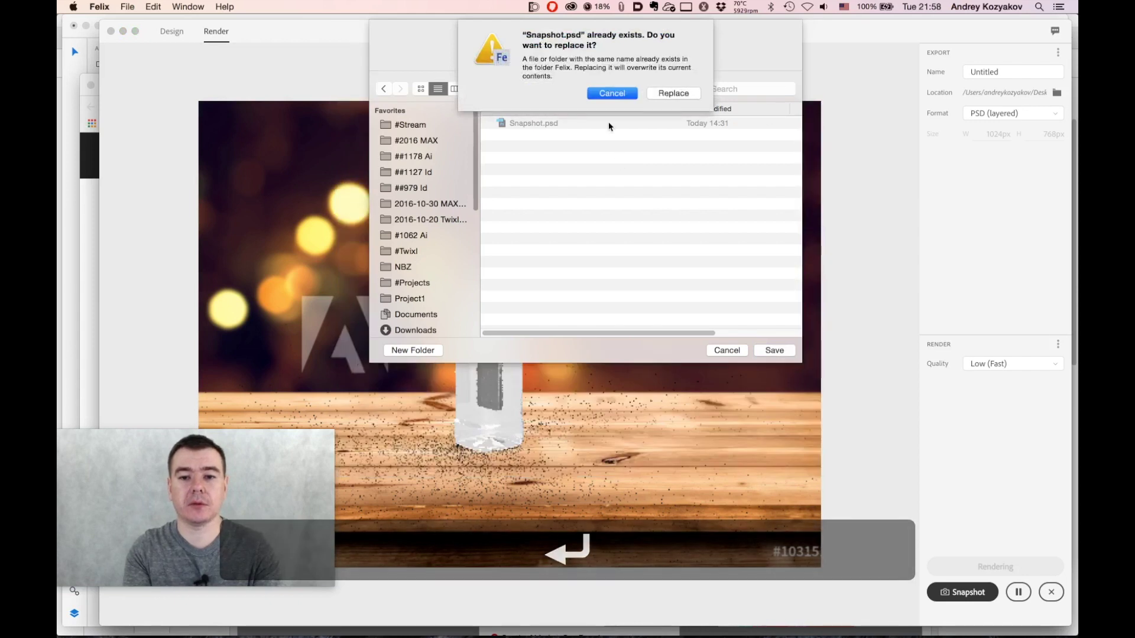
{"action": "left_click", "coordinate": [673, 93]}
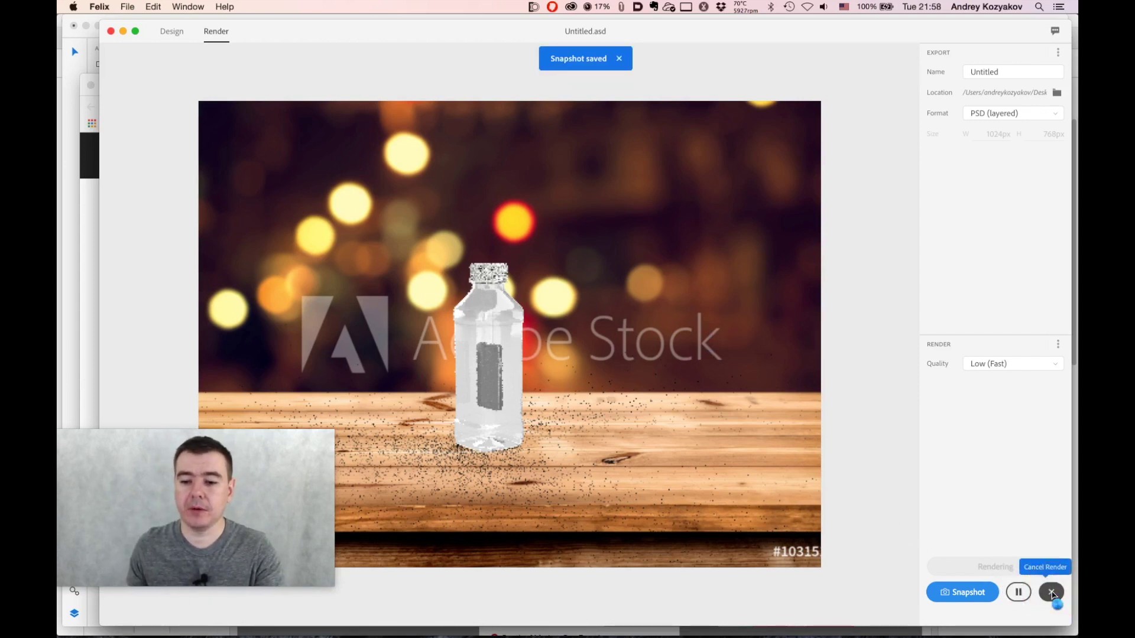
{"action": "left_click", "coordinate": [1052, 593]}
{"action": "left_click", "coordinate": [686, 90]}
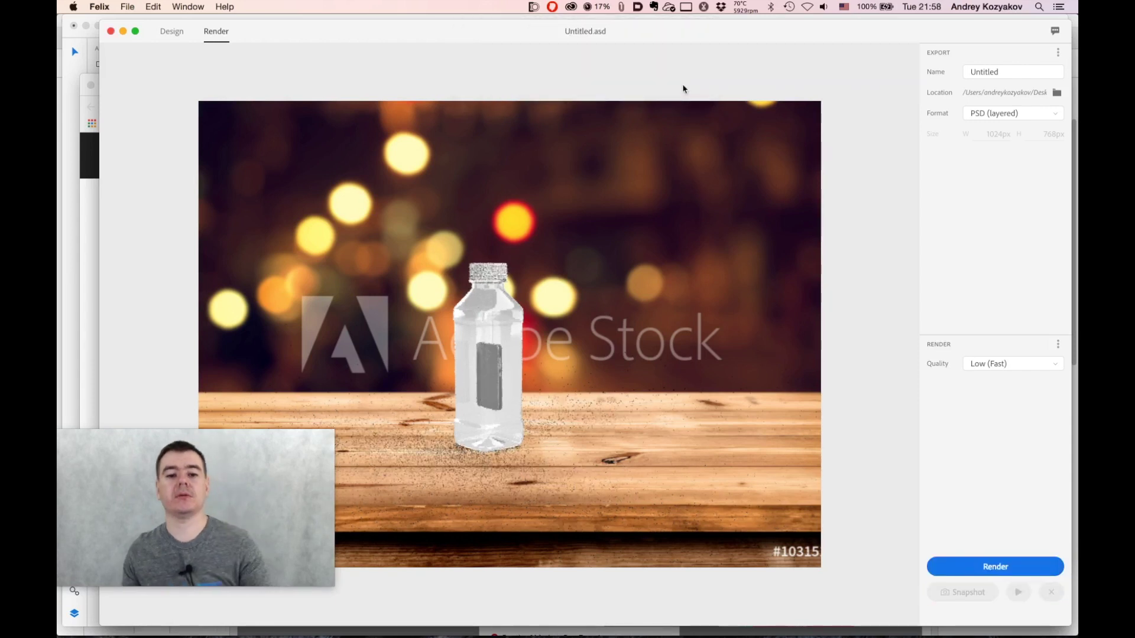
Return to the design workspace and create an image-based light from the scene's background image
{"action": "left_click", "coordinate": [178, 35]}
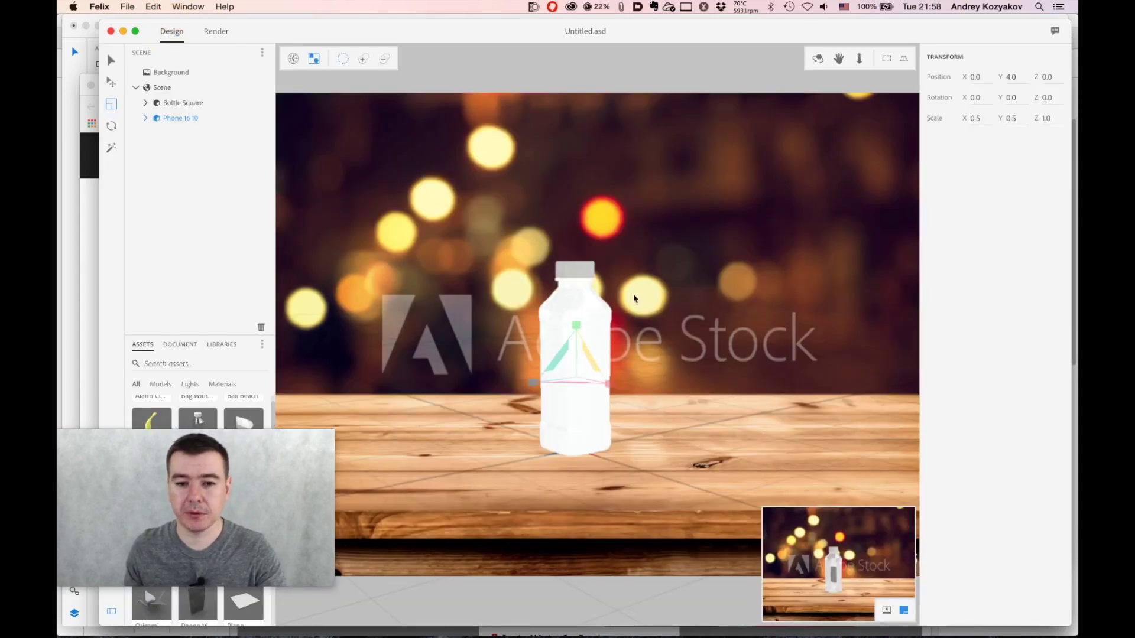
{"action": "left_click", "coordinate": [175, 80]}
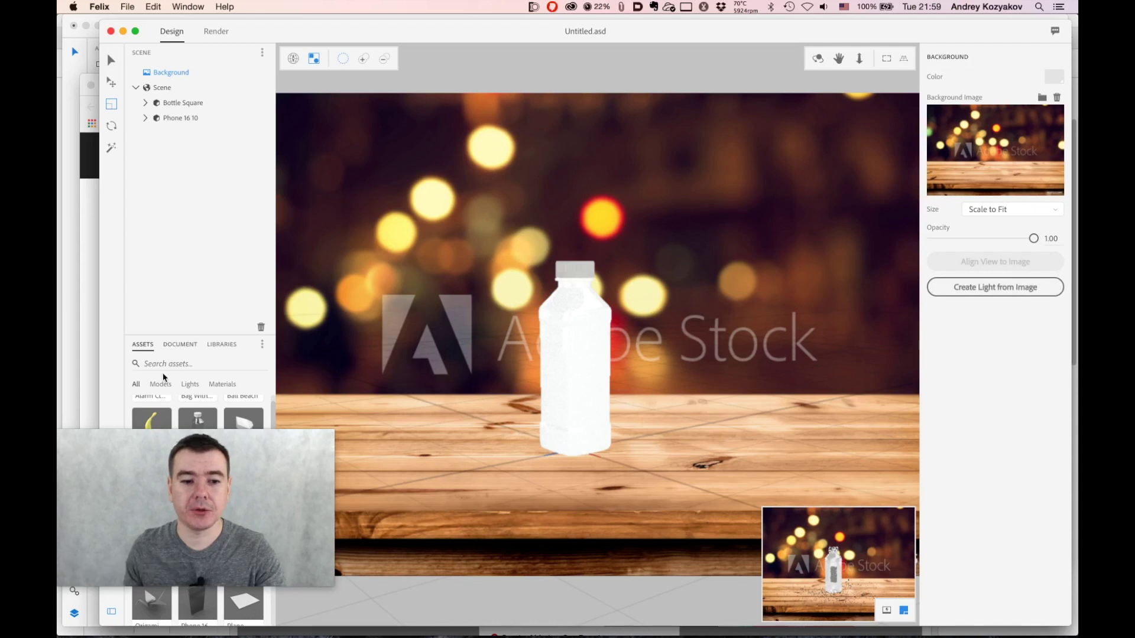
{"action": "left_click", "coordinate": [189, 385]}
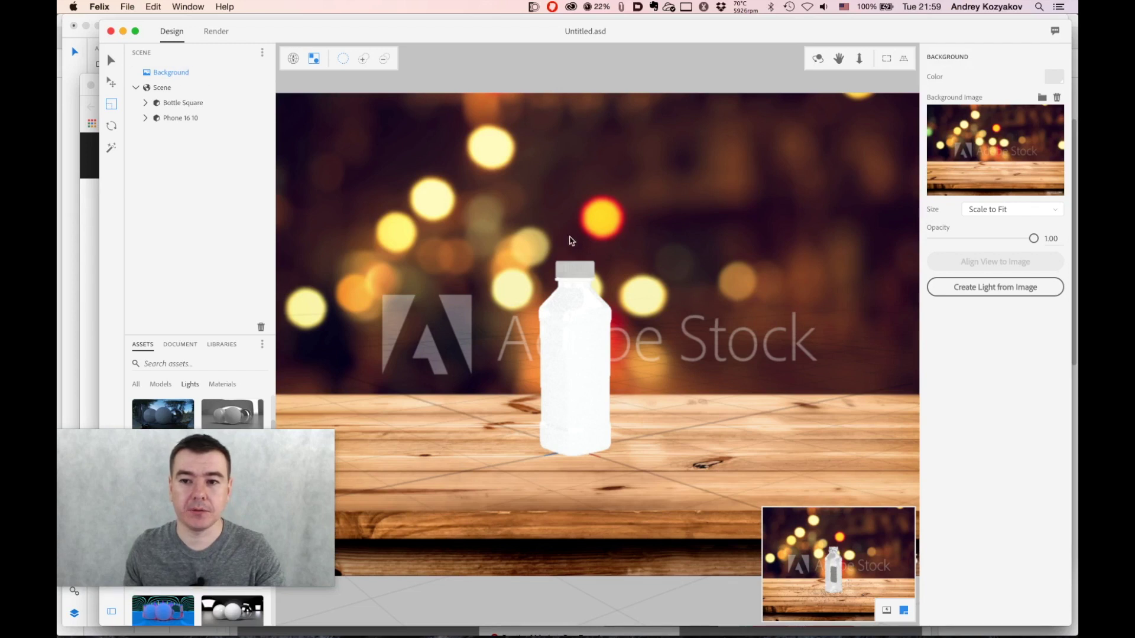
{"action": "left_click", "coordinate": [995, 289]}
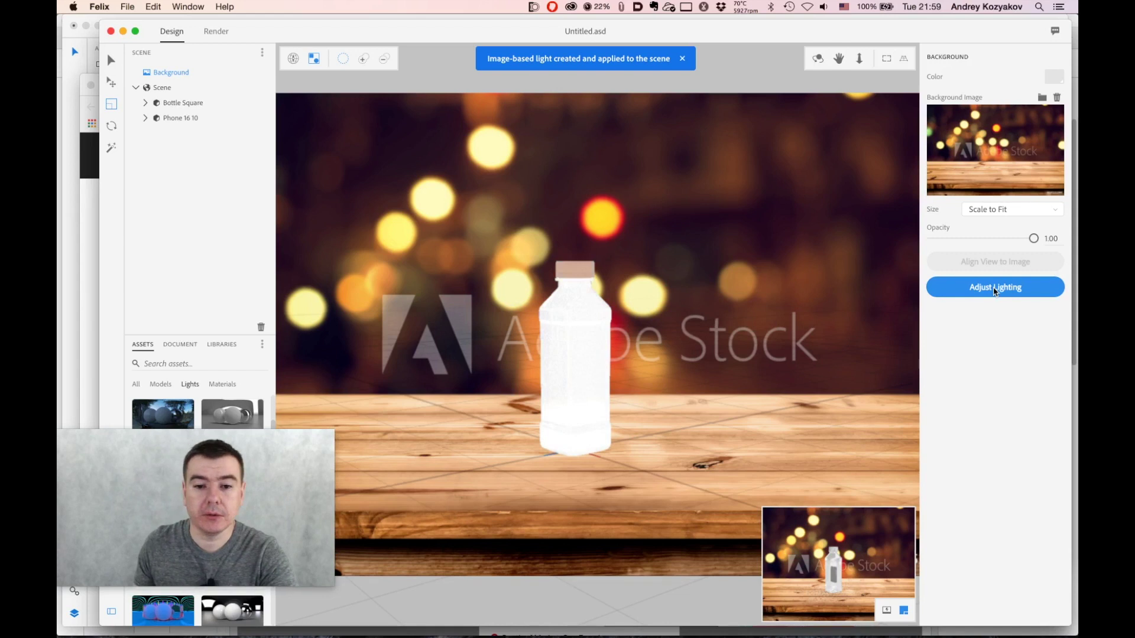
{"action": "mouse_move", "coordinate": [199, 611]}
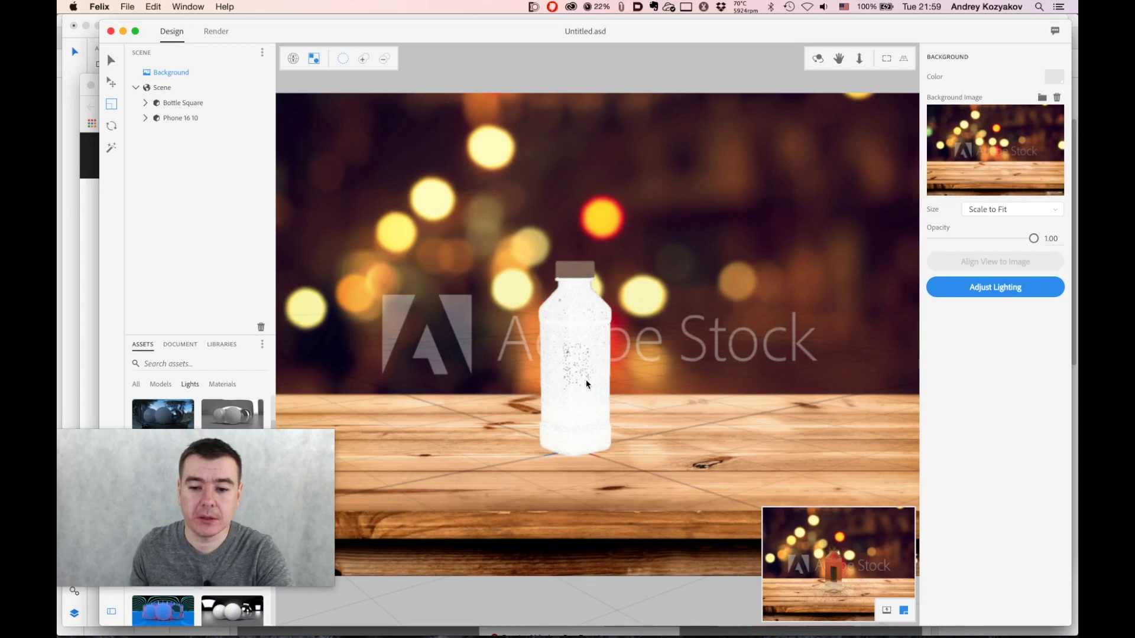
Tilt the phone to an X rotation of about -9.4 and lower it inside the bottle to a Y position of about 1.1
{"action": "left_click", "coordinate": [185, 104]}
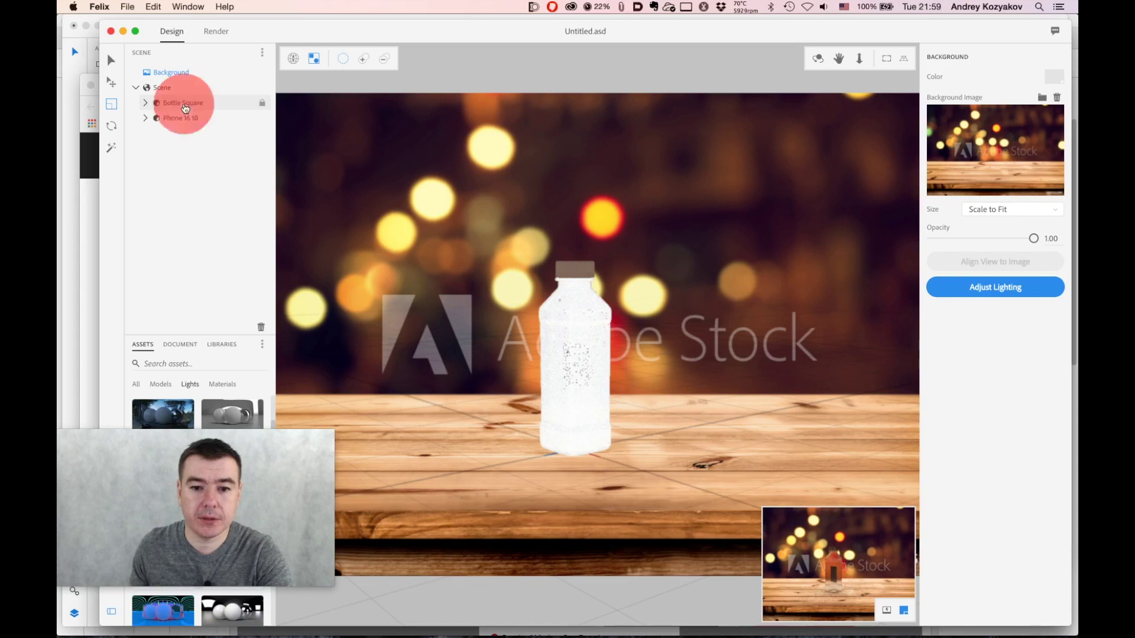
{"action": "left_click", "coordinate": [187, 121]}
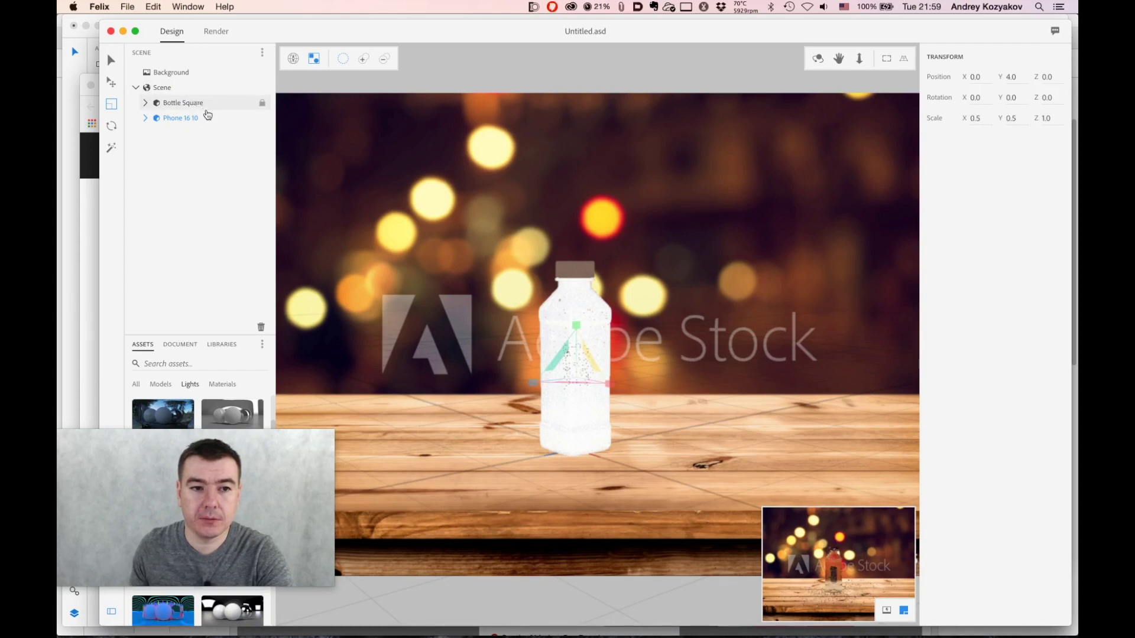
{"action": "left_click", "coordinate": [112, 128]}
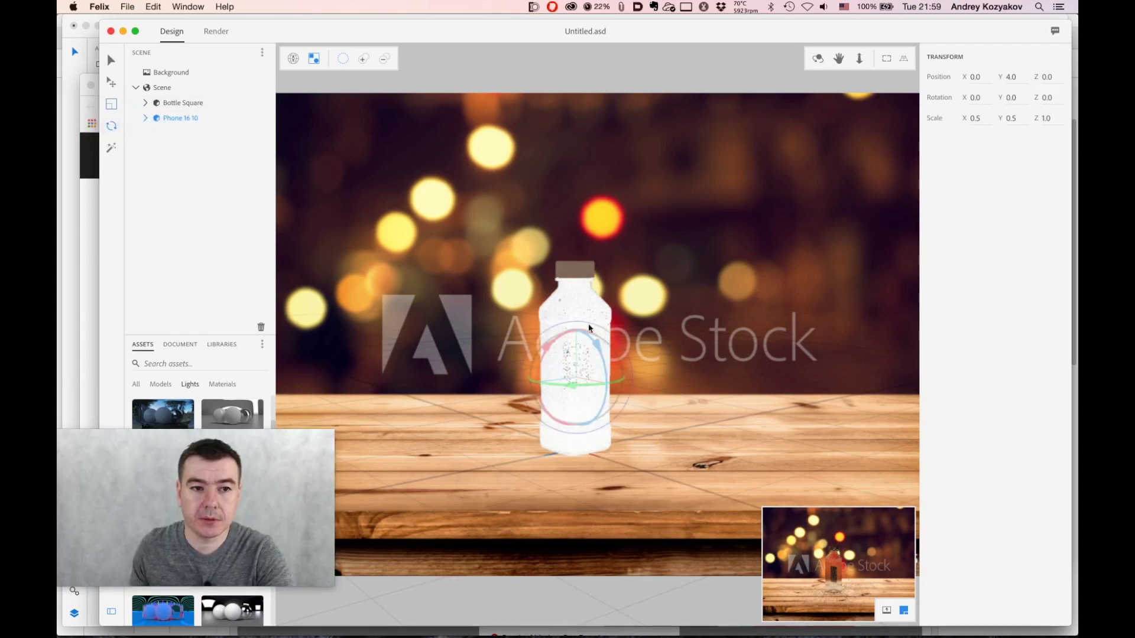
{"action": "left_click_drag", "start_coordinate": [547, 358], "coordinate": [544, 361]}
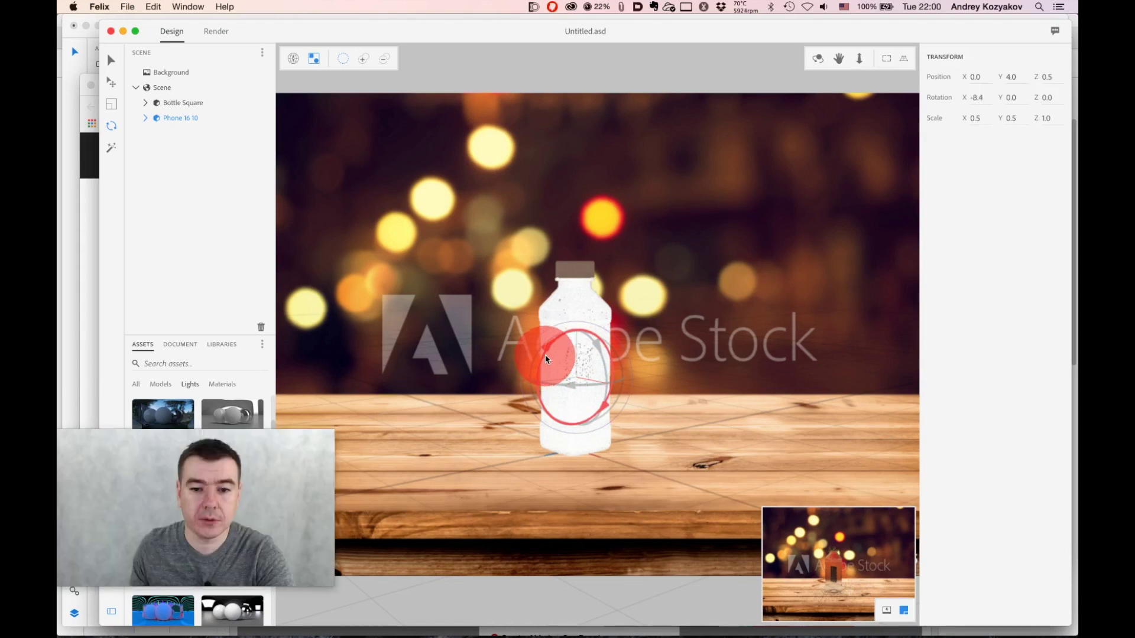
{"action": "left_click_drag", "start_coordinate": [545, 359], "coordinate": [545, 358]}
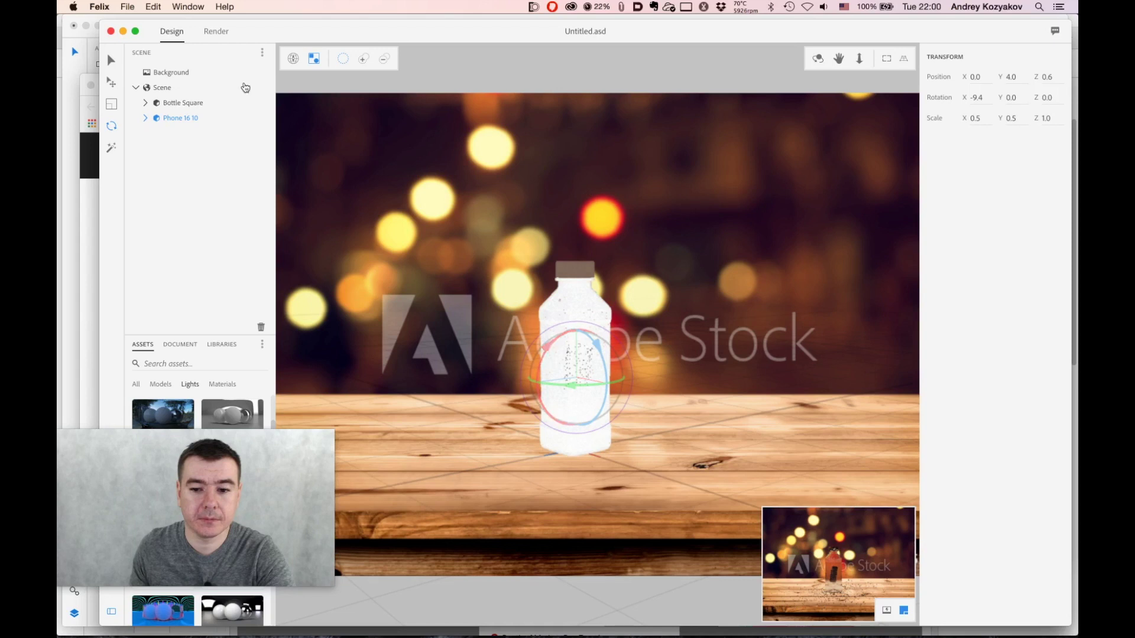
{"action": "left_click", "coordinate": [112, 84]}
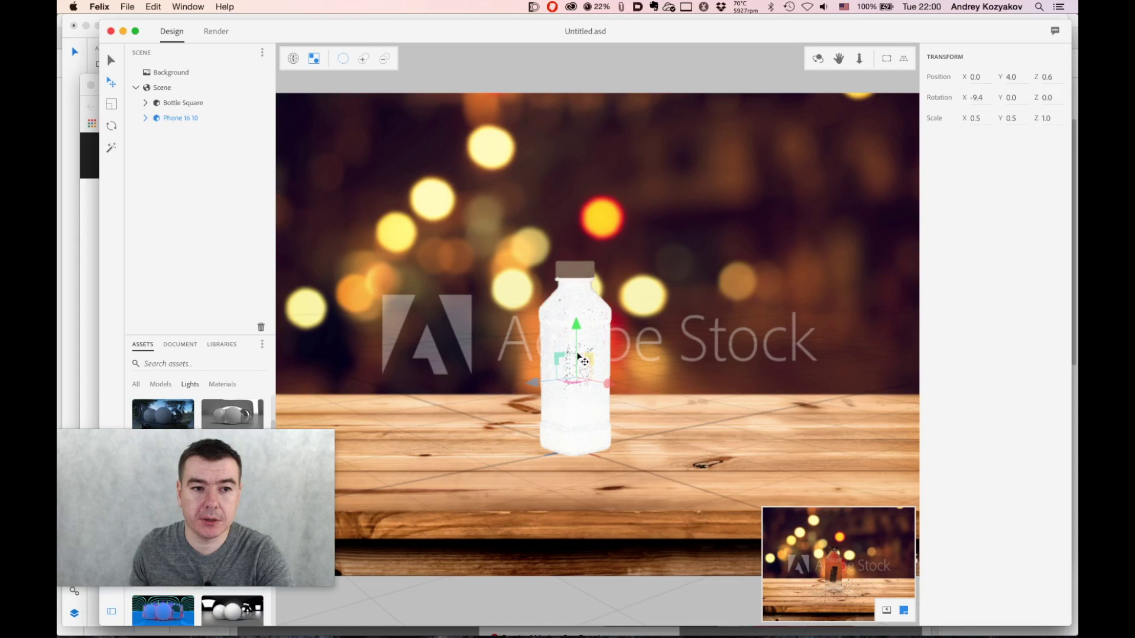
{"action": "mouse_move", "coordinate": [580, 352]}
{"action": "left_mouse_down"}
{"action": "mouse_move", "coordinate": [585, 407]}
{"action": "mouse_move", "coordinate": [584, 355]}
{"action": "mouse_move", "coordinate": [589, 385]}
{"action": "mouse_move", "coordinate": [581, 374]}
{"action": "left_mouse_up"}
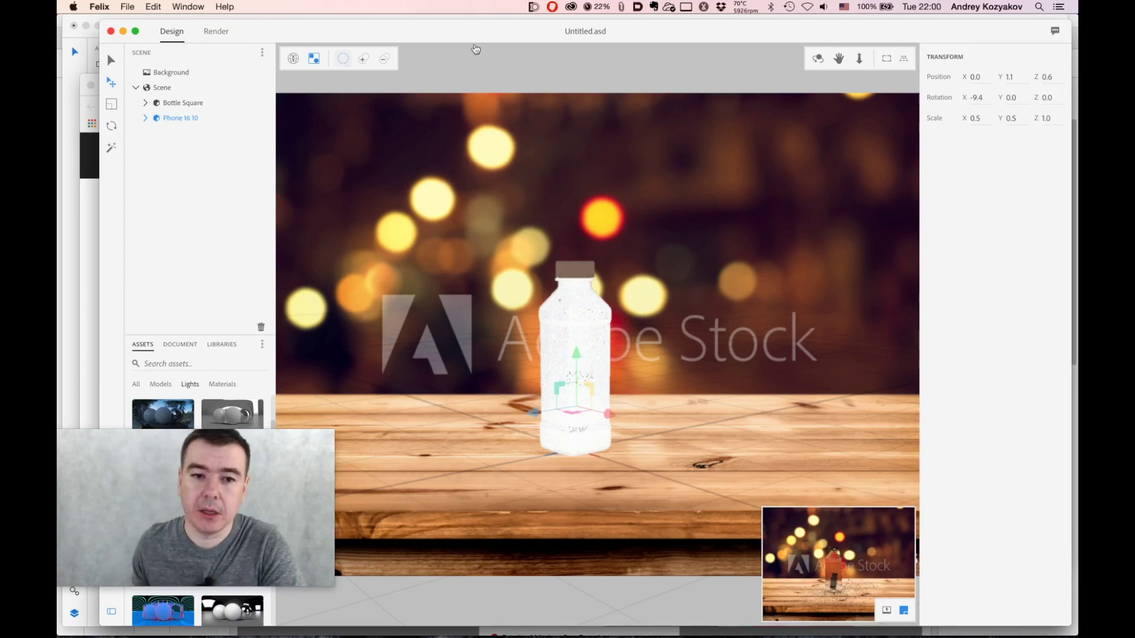
Lower the light threshold of the scene's image-based light to about 0.67
{"action": "left_click", "coordinate": [162, 87]}
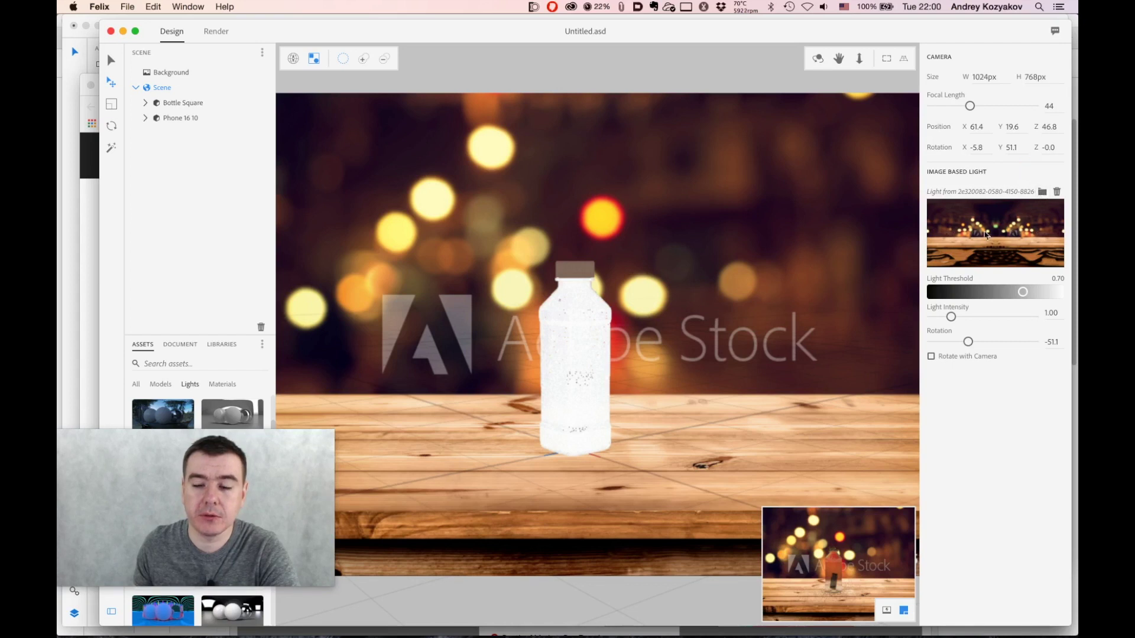
{"action": "left_click", "coordinate": [1020, 293]}
{"action": "left_click_drag", "start_coordinate": [1020, 293], "coordinate": [1001, 291]}
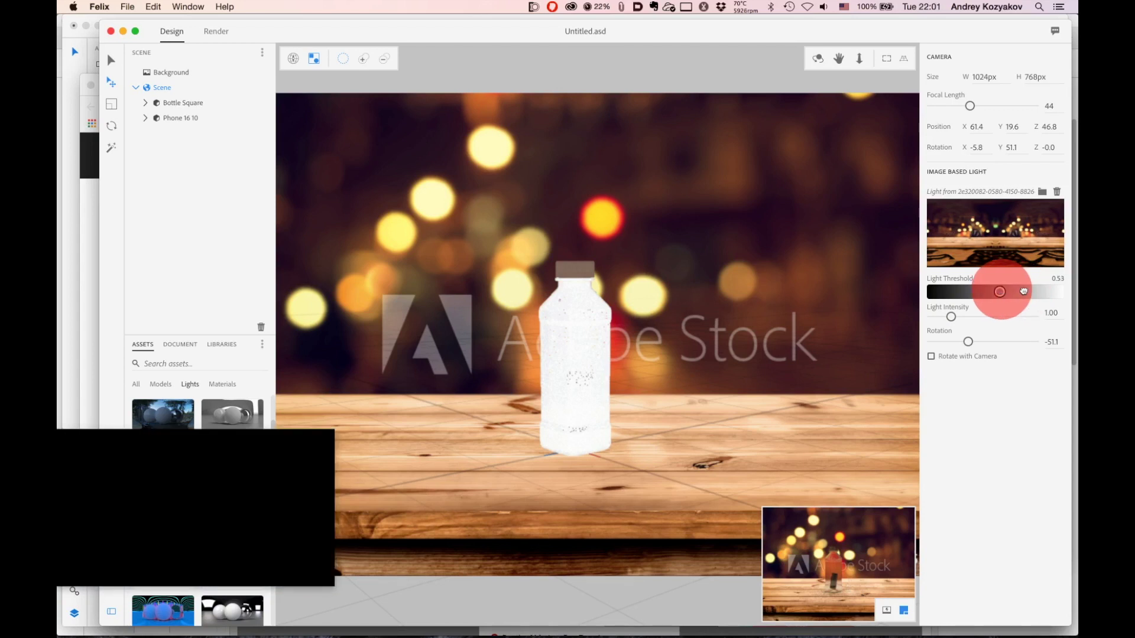
{"action": "left_click_drag", "start_coordinate": [1028, 291], "coordinate": [1018, 292]}
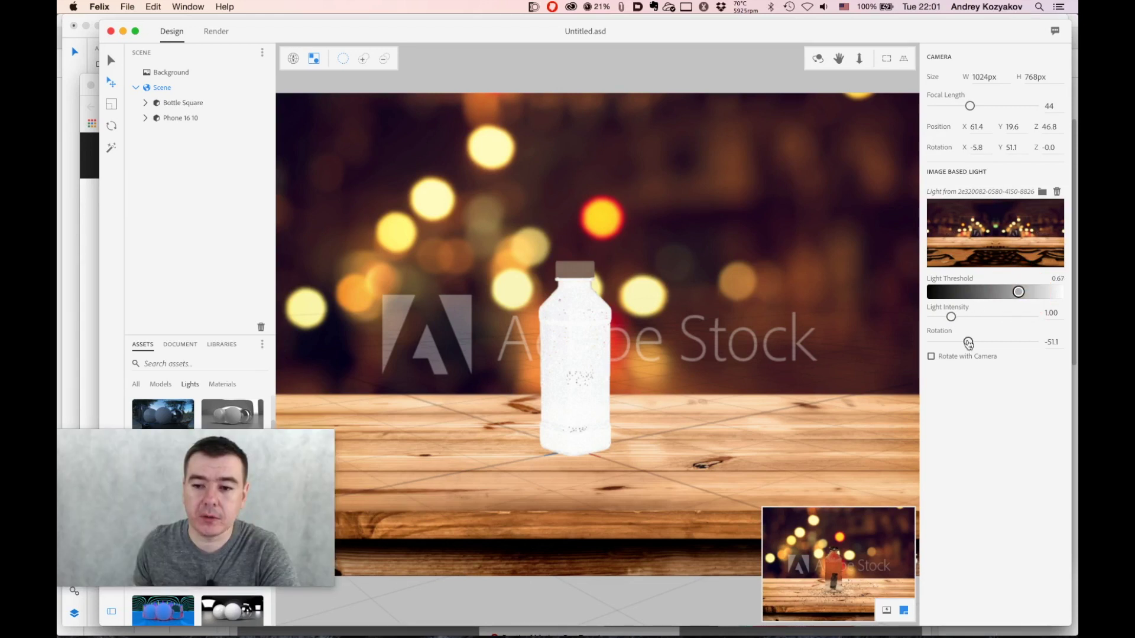
Rotate the image-based light to about 87.9 and raise its intensity to about 2.46
{"action": "left_click_drag", "start_coordinate": [970, 344], "coordinate": [1073, 506]}
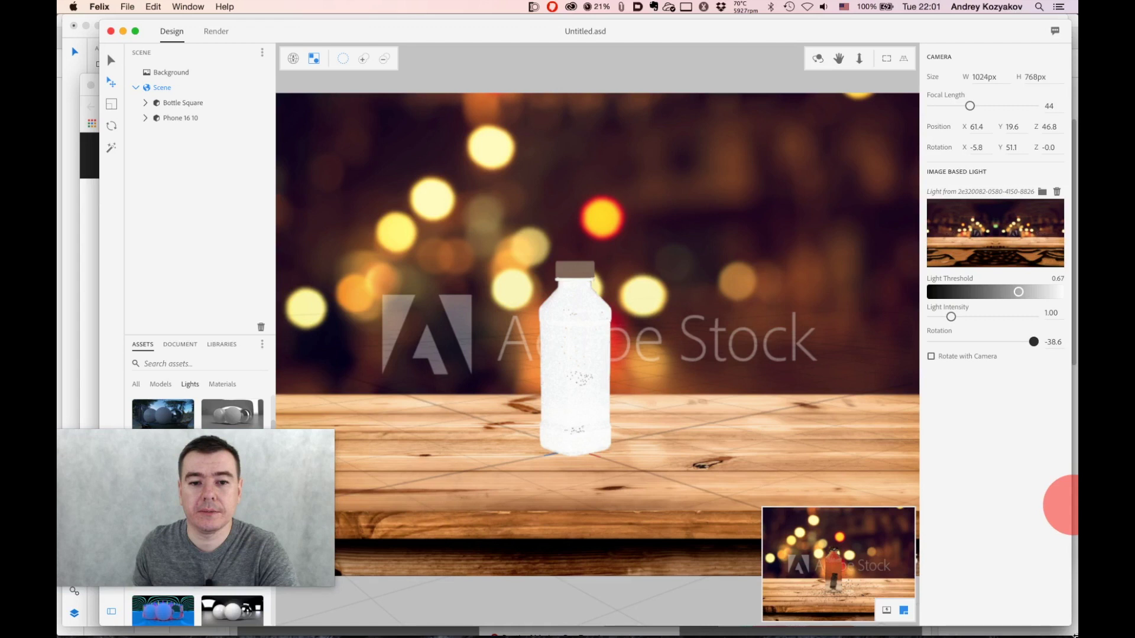
{"action": "left_click", "coordinate": [943, 342]}
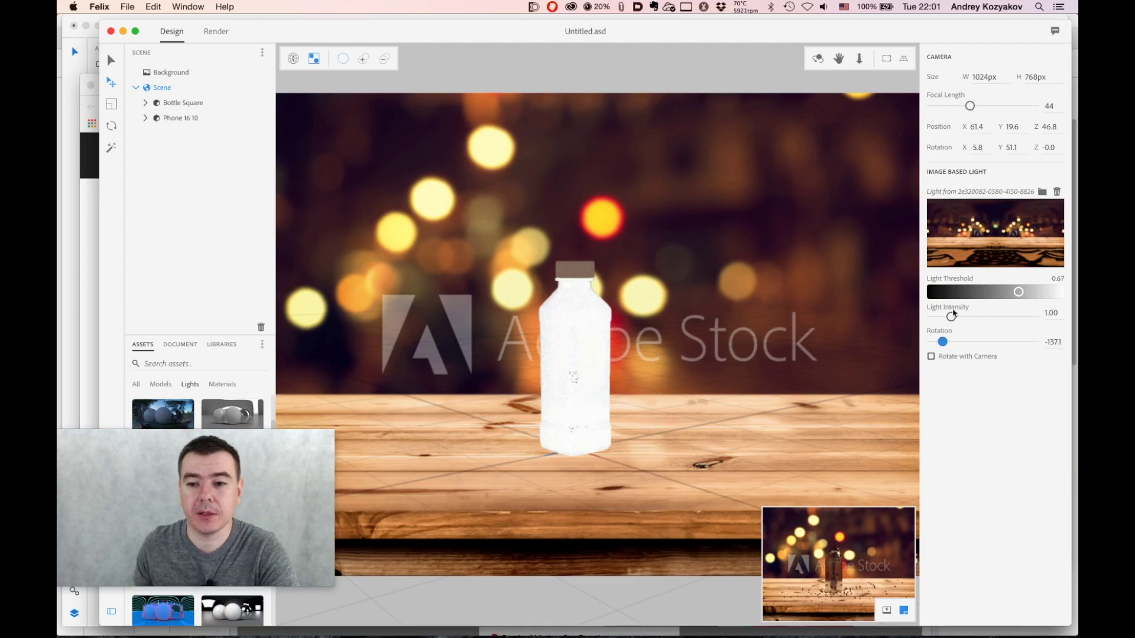
{"action": "left_click", "coordinate": [945, 342]}
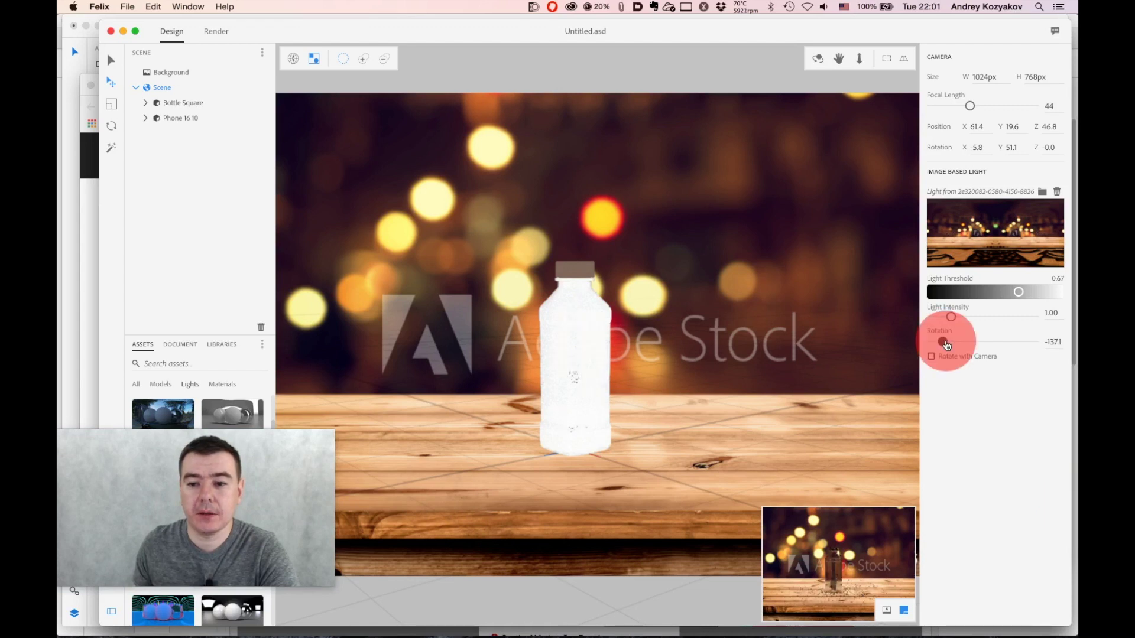
{"action": "left_click", "coordinate": [1059, 353]}
{"action": "left_click", "coordinate": [790, 303]}
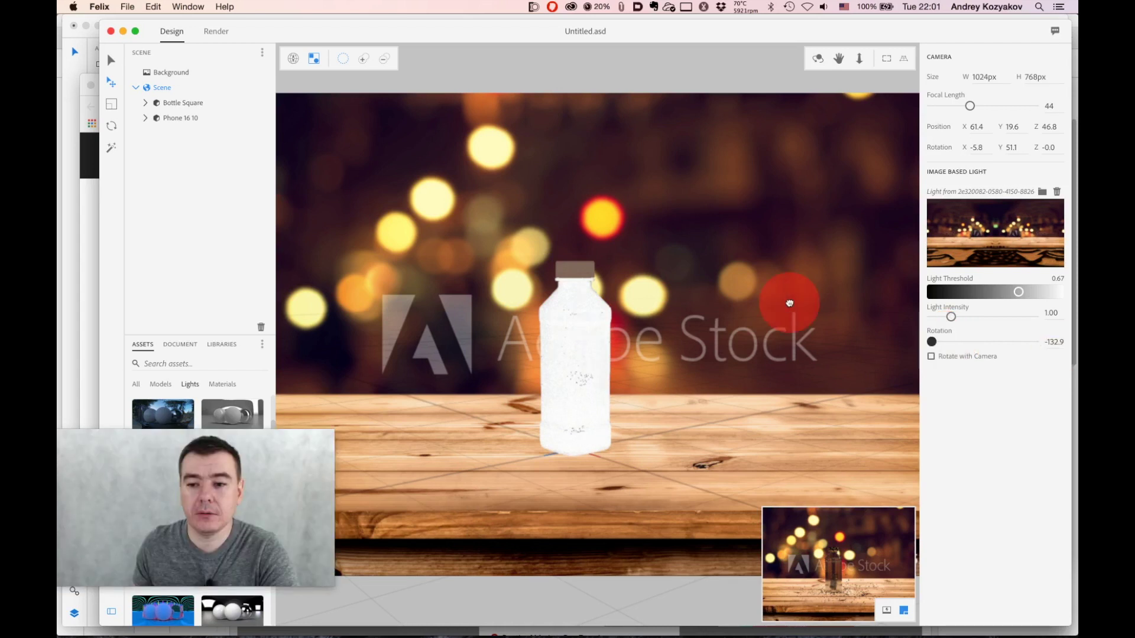
{"action": "left_click", "coordinate": [1007, 340]}
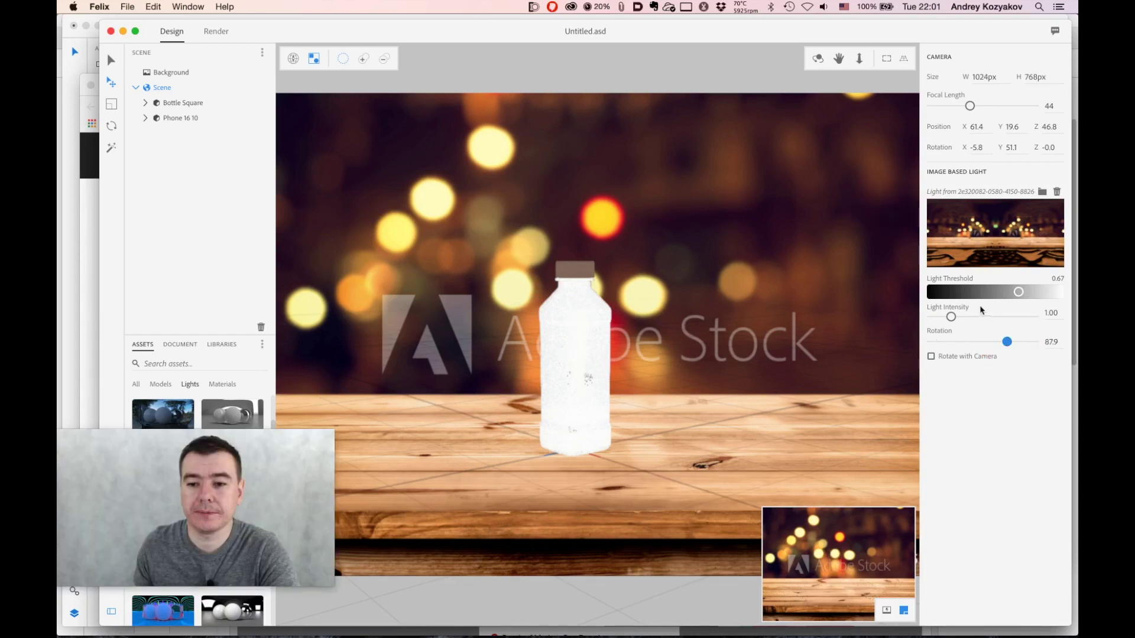
{"action": "left_click_drag", "start_coordinate": [952, 319], "coordinate": [966, 317]}
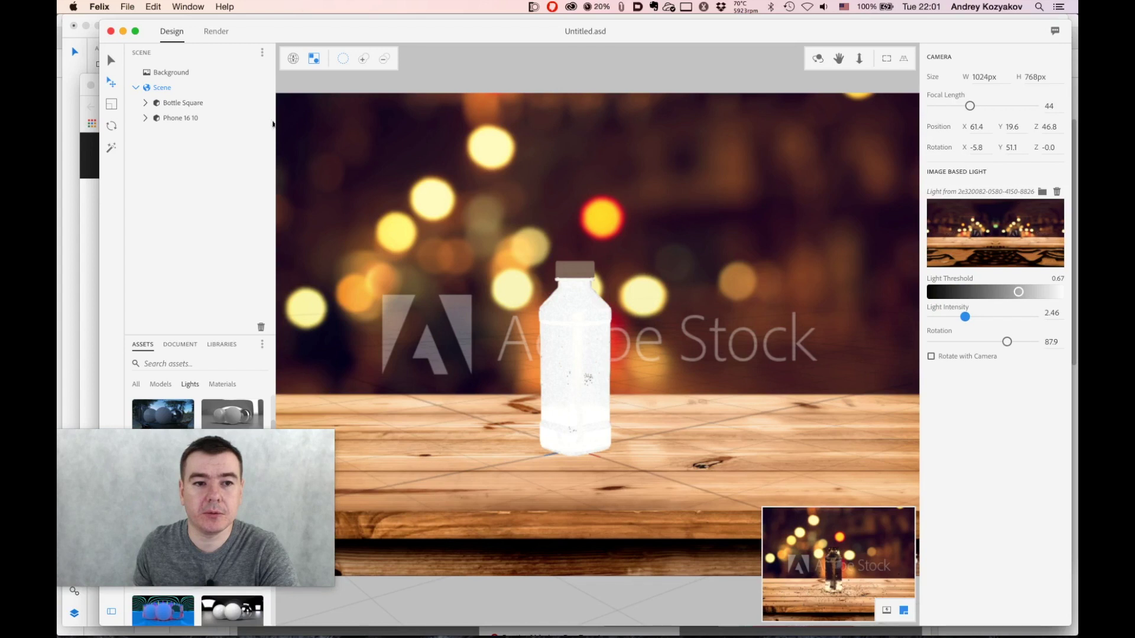
Render the relit scene at Low (Fast) quality, then return to the design workspace
{"action": "left_click", "coordinate": [220, 35]}
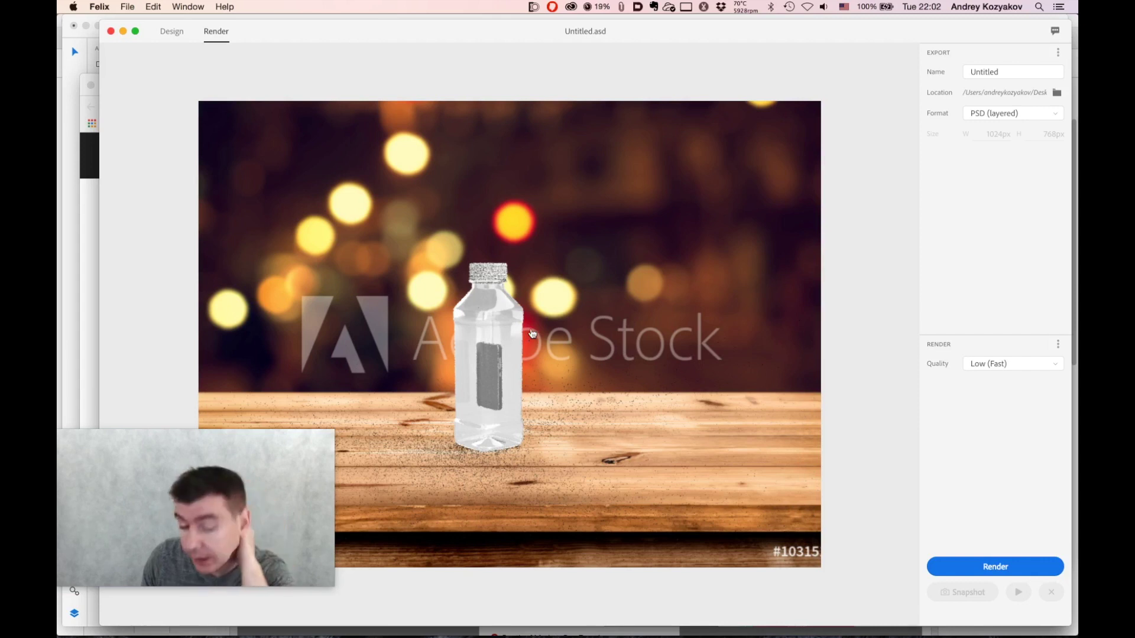
{"action": "left_click", "coordinate": [972, 563]}
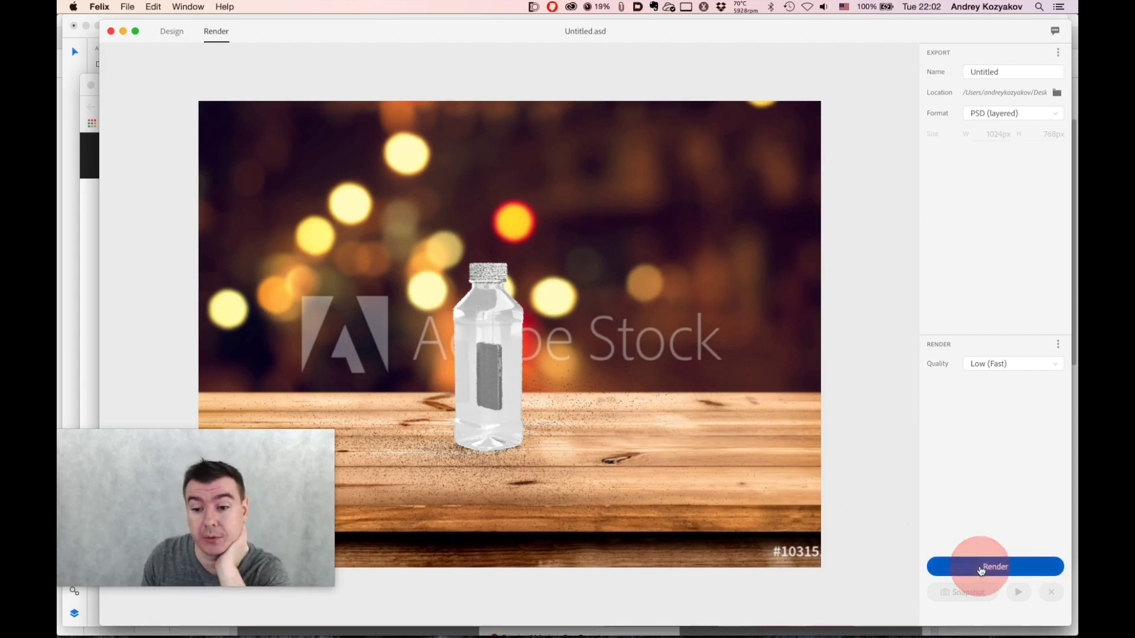
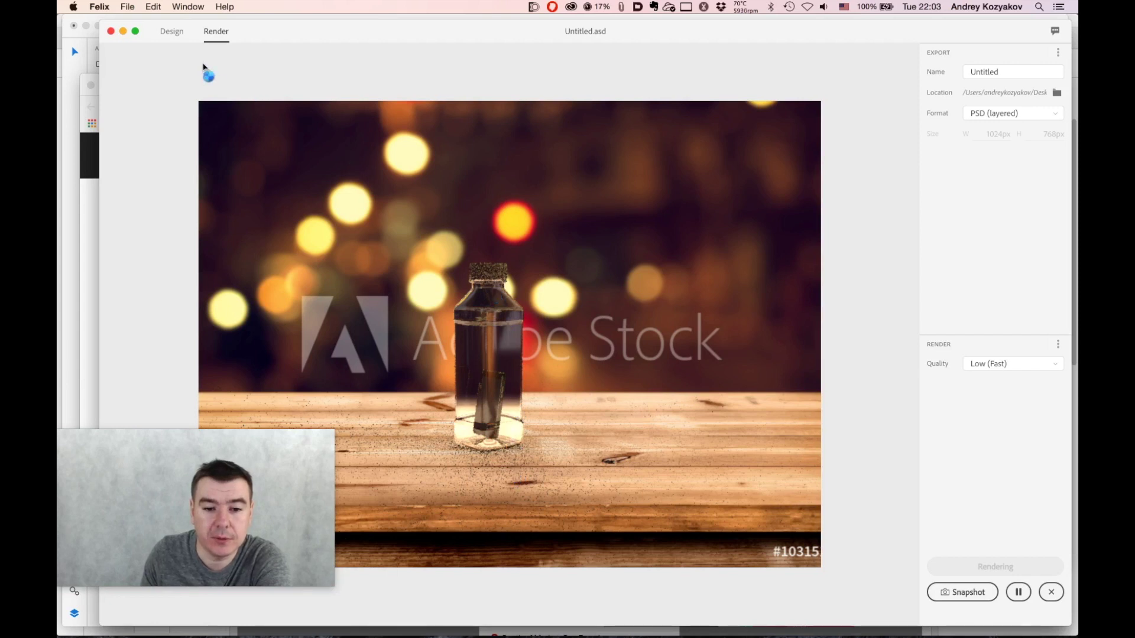
{"action": "left_click", "coordinate": [173, 32]}
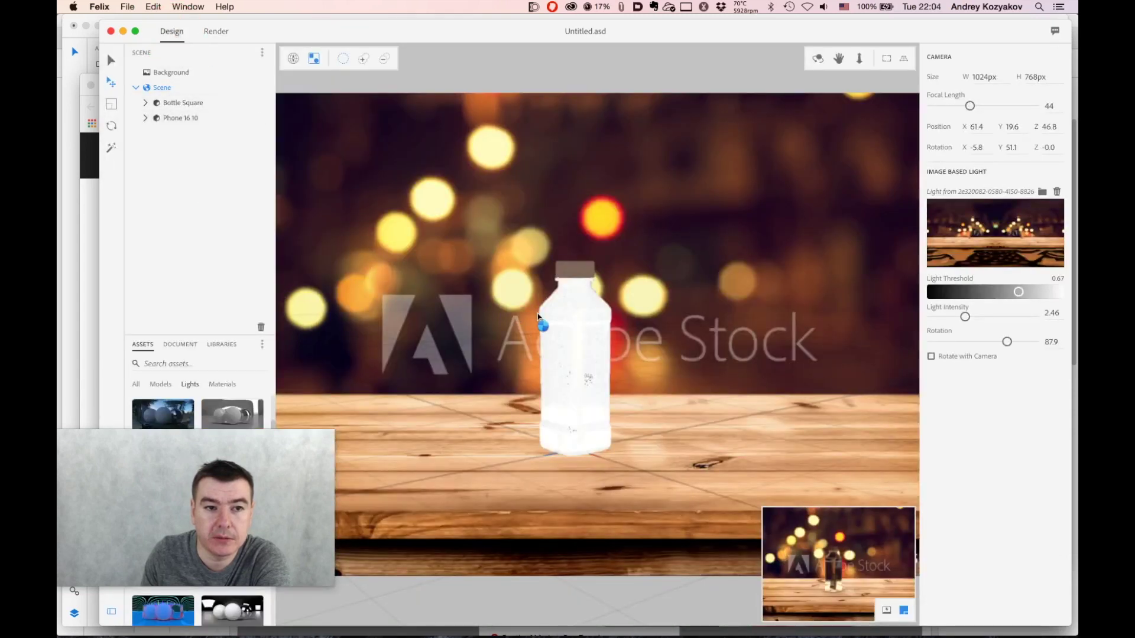
Select the bottle's body with the Magic Wand and expand the scene tree down to its material, Mdl Material 2
{"action": "left_click", "coordinate": [113, 150]}
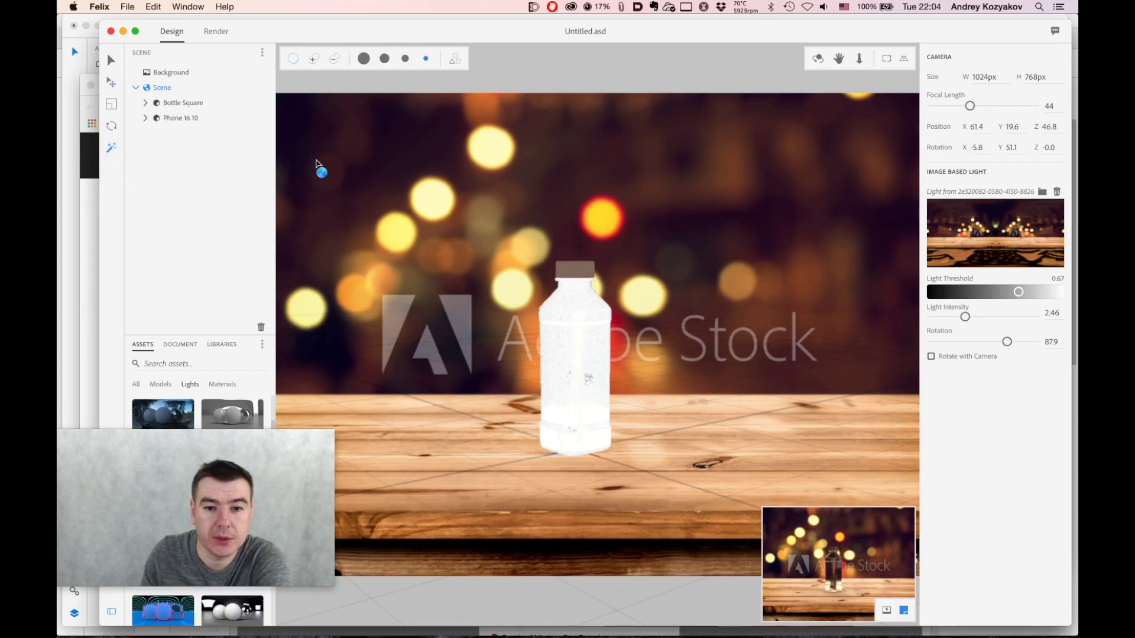
{"action": "left_click", "coordinate": [573, 295]}
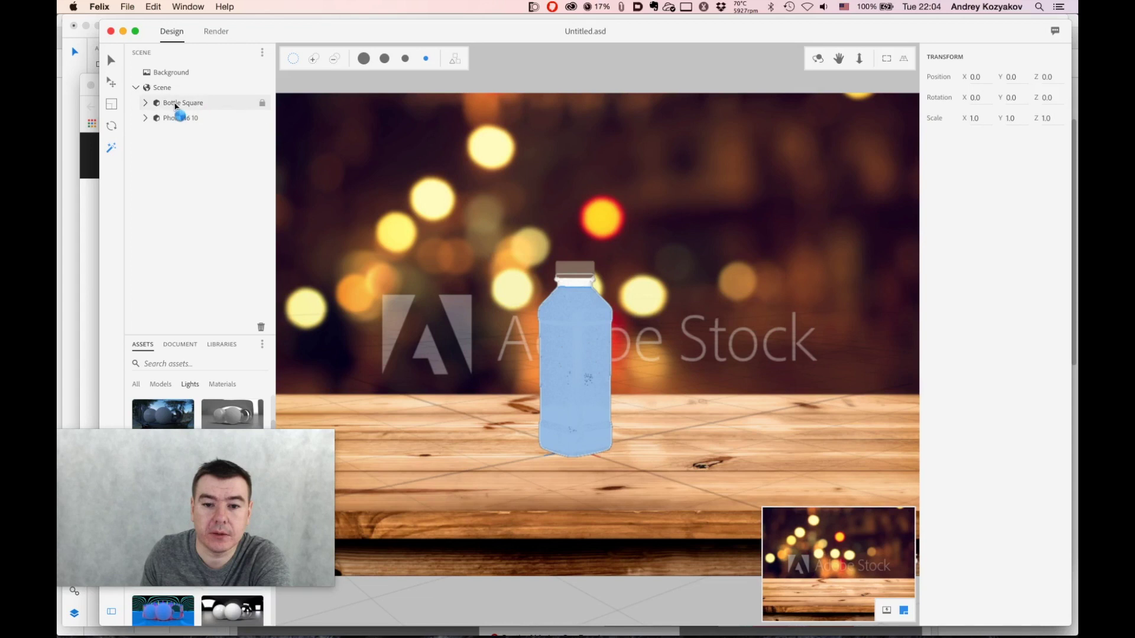
{"action": "left_click", "coordinate": [147, 104]}
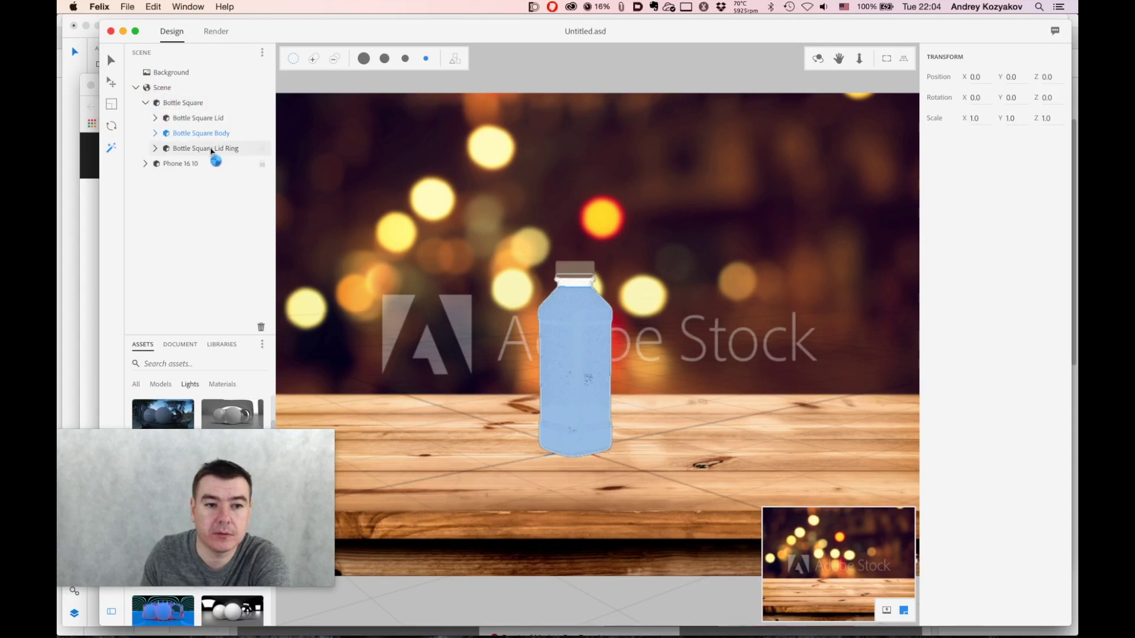
{"action": "left_click", "coordinate": [156, 133]}
{"action": "left_click", "coordinate": [198, 149]}
Expand Bottle Square Lid and select its Mdl Material to inspect the surface properties
{"action": "left_click_drag", "start_coordinate": [199, 152], "coordinate": [156, 118]}
{"action": "left_click_drag", "start_coordinate": [235, 148], "coordinate": [214, 138]}
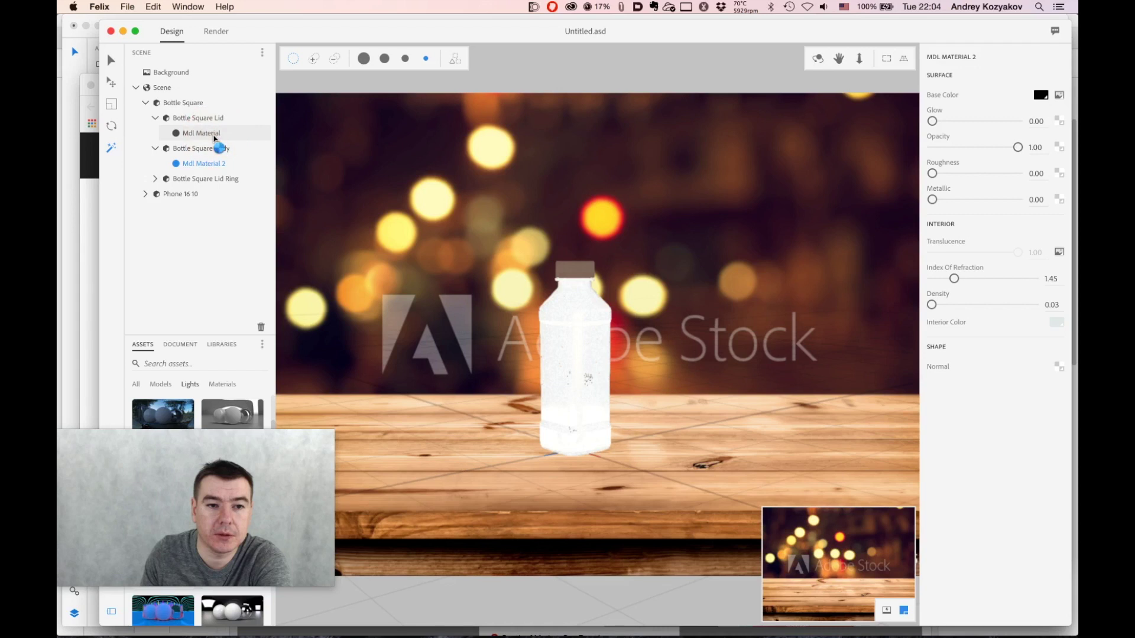
{"action": "left_click", "coordinate": [214, 139]}
{"action": "left_click", "coordinate": [1041, 97]}
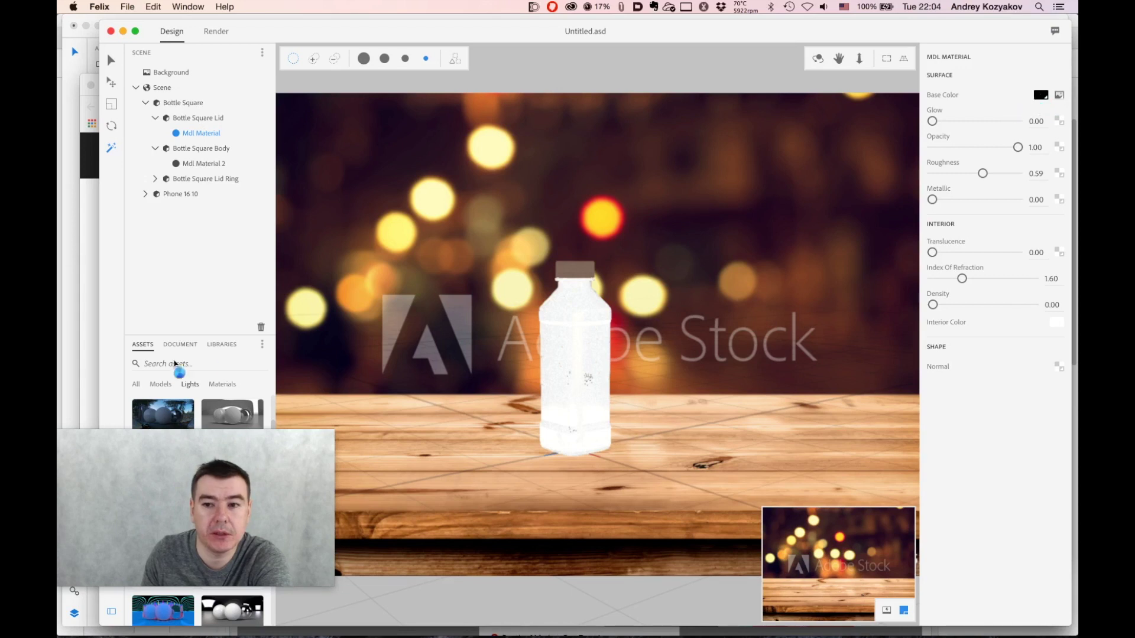
Browse the material presets in the asset library, such as Metal, Plastic and Wax
{"action": "left_click", "coordinate": [223, 384]}
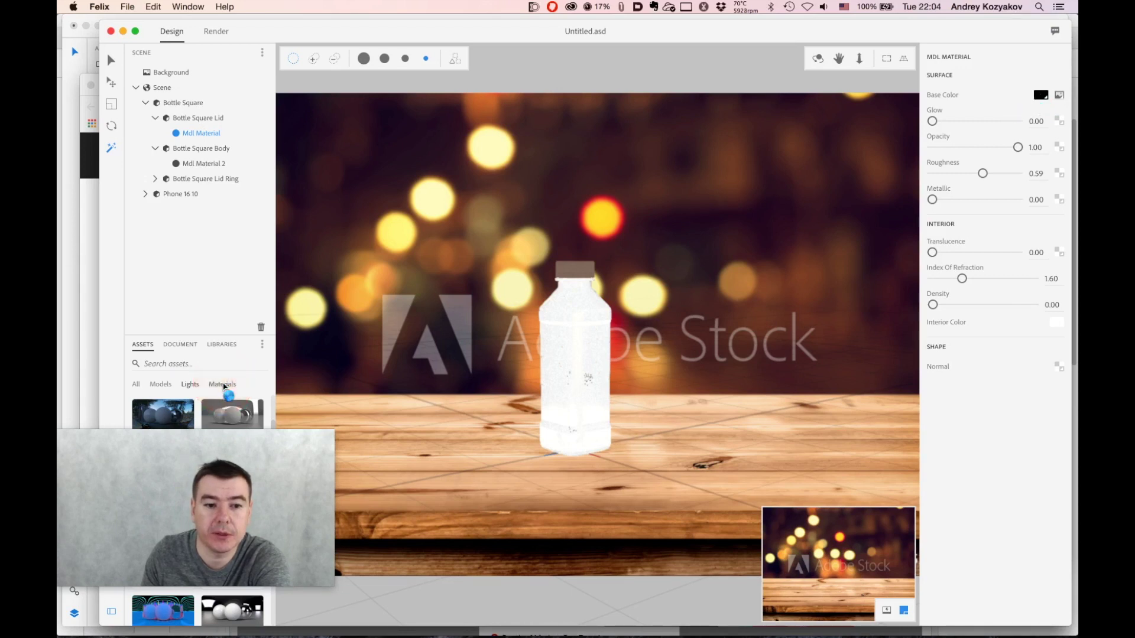
{"action": "mouse_move", "coordinate": [123, 442]}
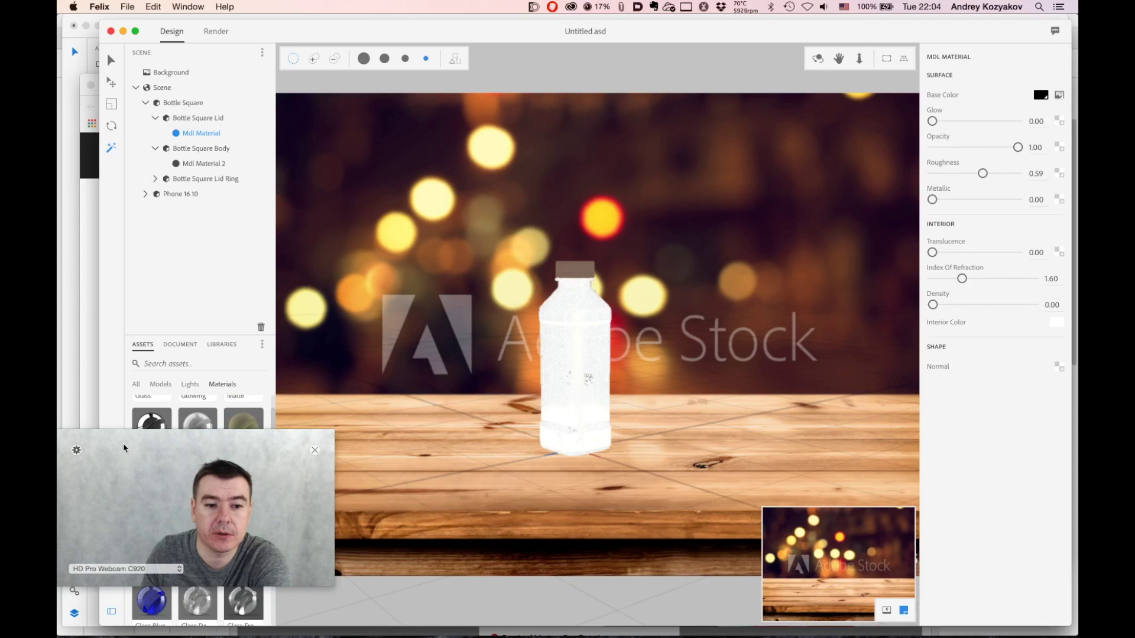
{"action": "left_click", "coordinate": [116, 471]}
{"action": "left_click", "coordinate": [163, 228]}
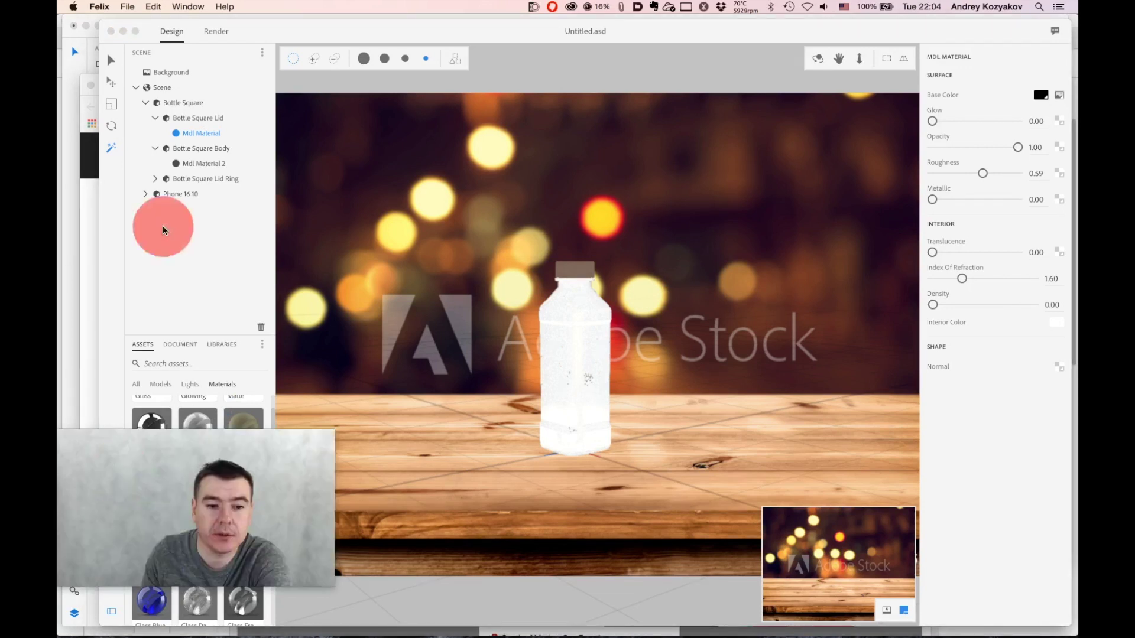
{"action": "left_click_drag", "start_coordinate": [123, 444], "coordinate": [131, 410]}
{"action": "left_click", "coordinate": [152, 238]}
{"action": "left_click_drag", "start_coordinate": [152, 238], "coordinate": [141, 184]}
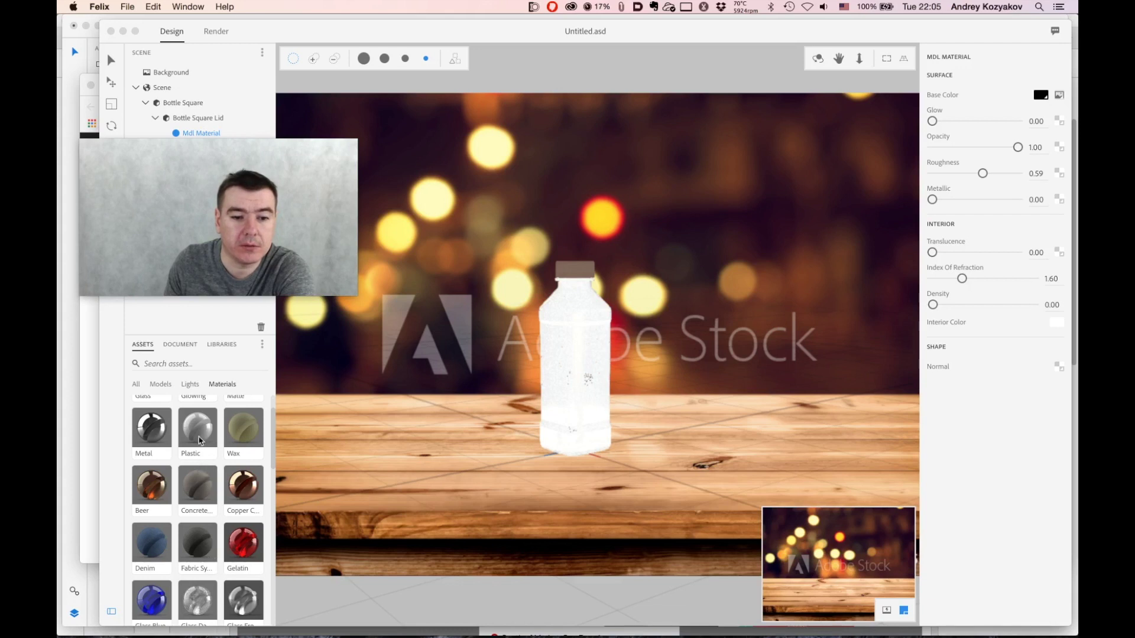
Check the available render quality options during the Low (Fast) render, then return to the design workspace
{"action": "left_click_drag", "start_coordinate": [898, 92], "coordinate": [1045, 101]}
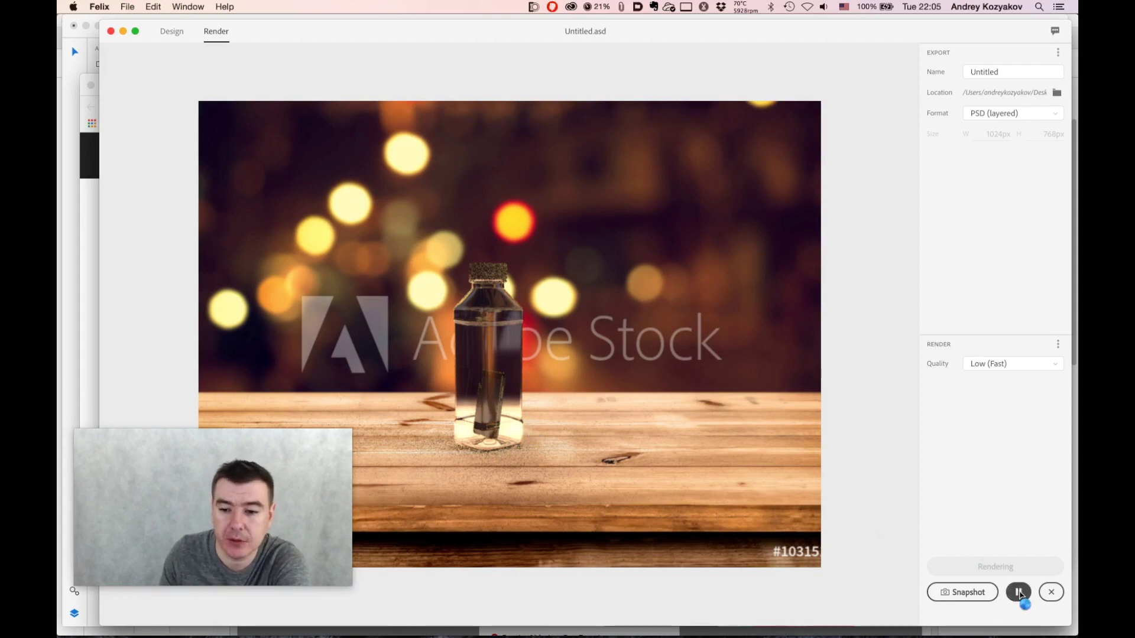
{"action": "left_click", "coordinate": [1022, 363]}
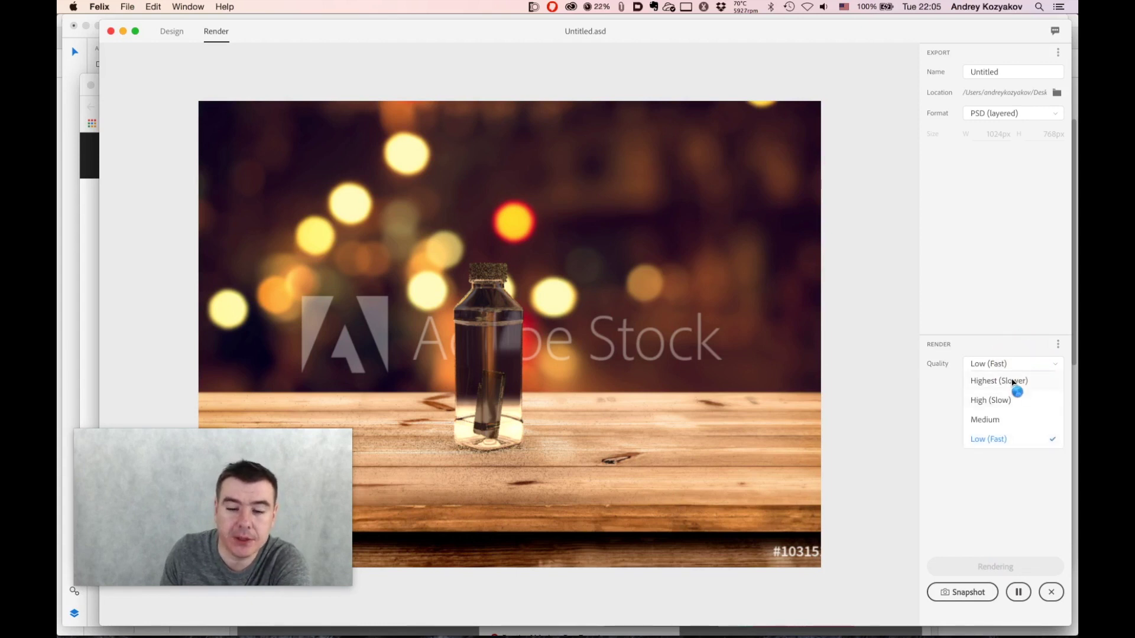
{"action": "left_click", "coordinate": [895, 345]}
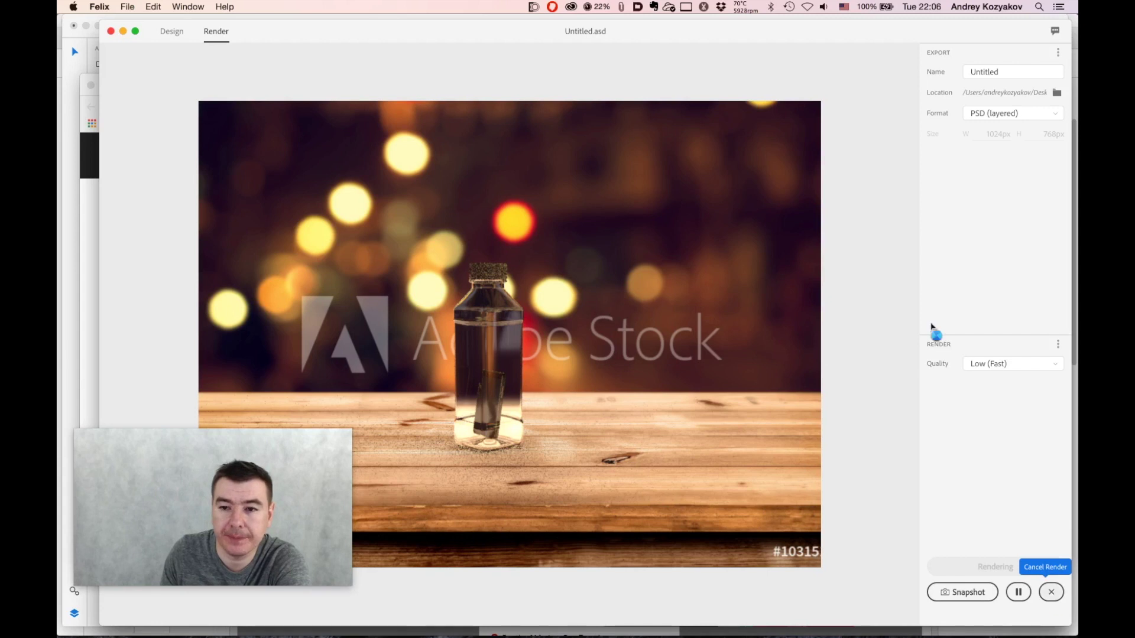
{"action": "left_click", "coordinate": [172, 34]}
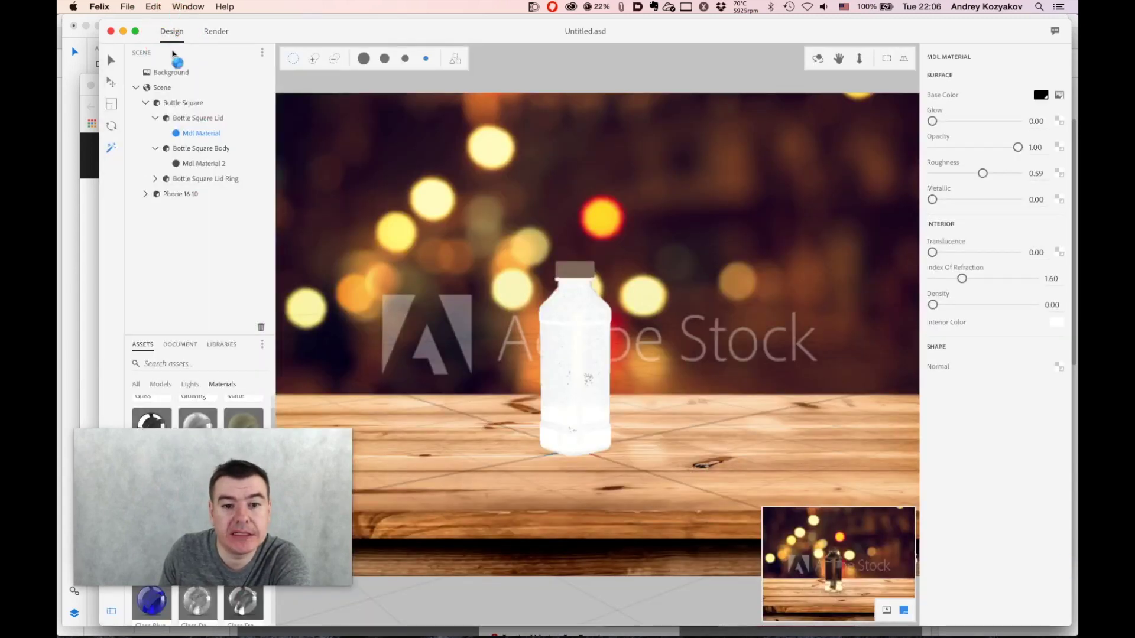
Adjust the scene lighting from the background image, then reopen the render workspace
{"action": "left_click", "coordinate": [111, 60]}
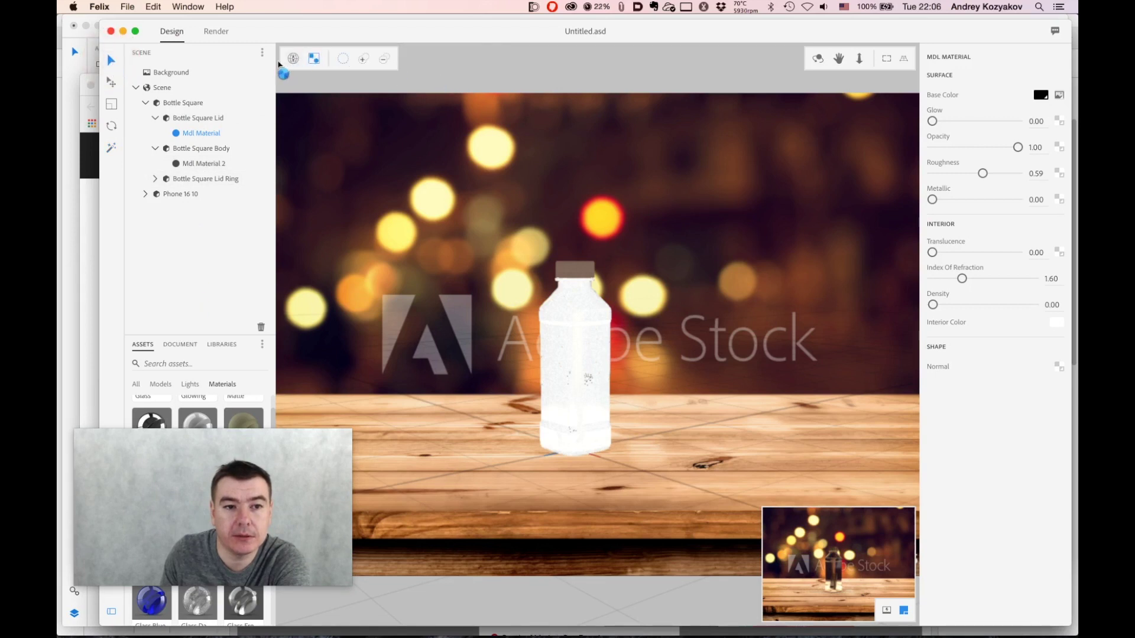
{"action": "left_click", "coordinate": [148, 72]}
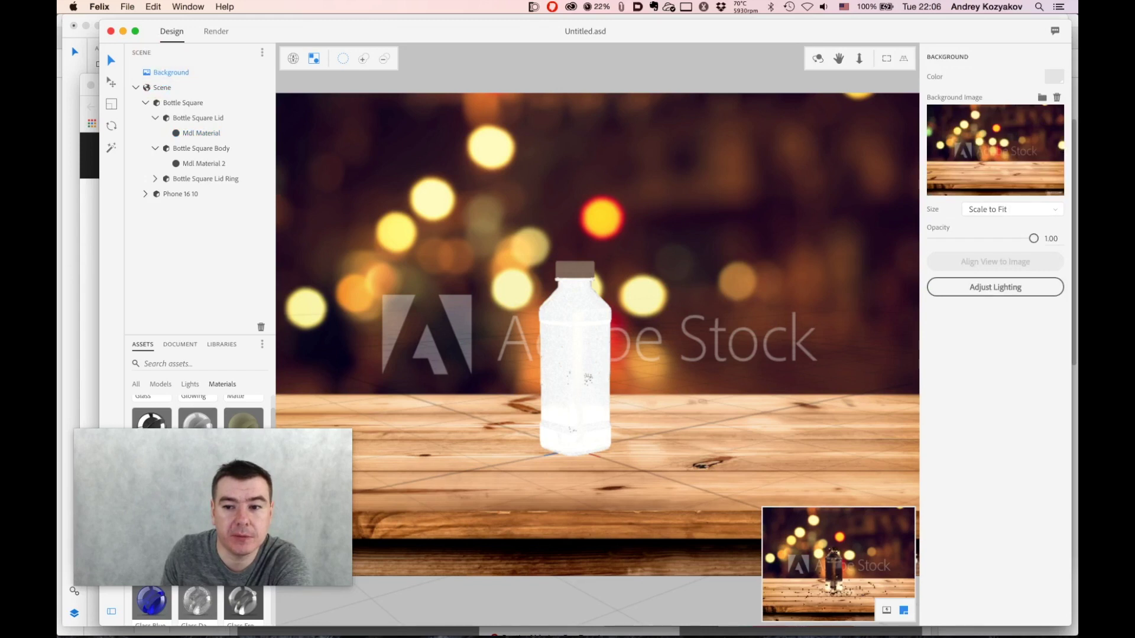
{"action": "left_click", "coordinate": [966, 288]}
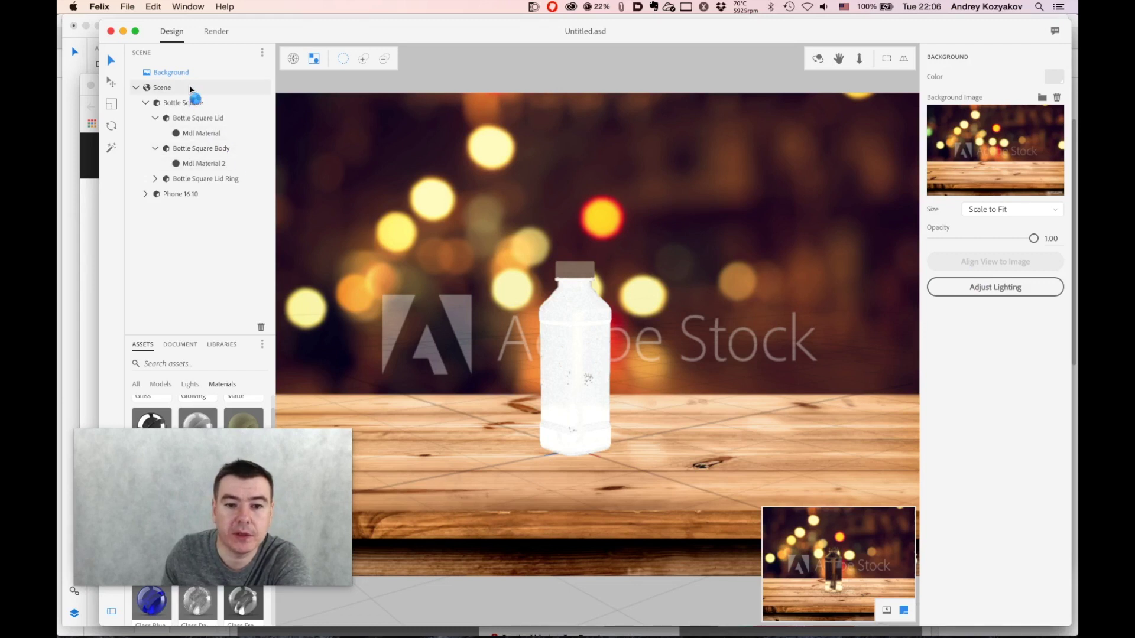
{"action": "left_click", "coordinate": [216, 32]}
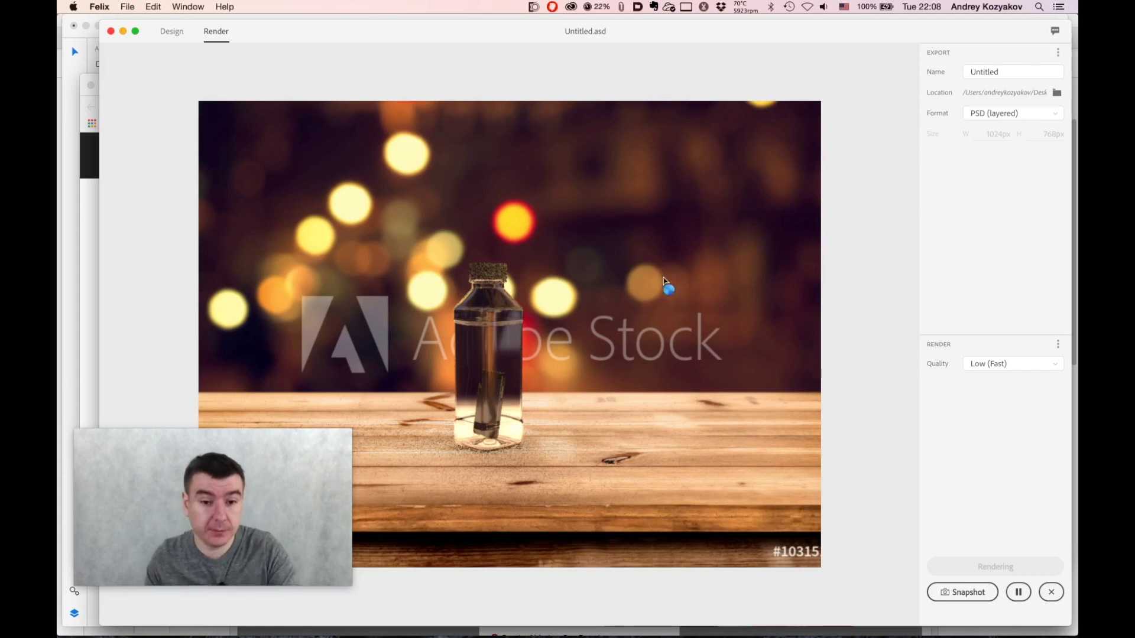
Switch to Chrome and search Google for "microsoft surface studio" in a new tab
{"action": "key", "text": "super+Tab"}
{"action": "key", "text": "Left"}
{"action": "key", "text": "Left"}
{"action": "key", "text": "Left"}
{"action": "key", "text": "Left"}
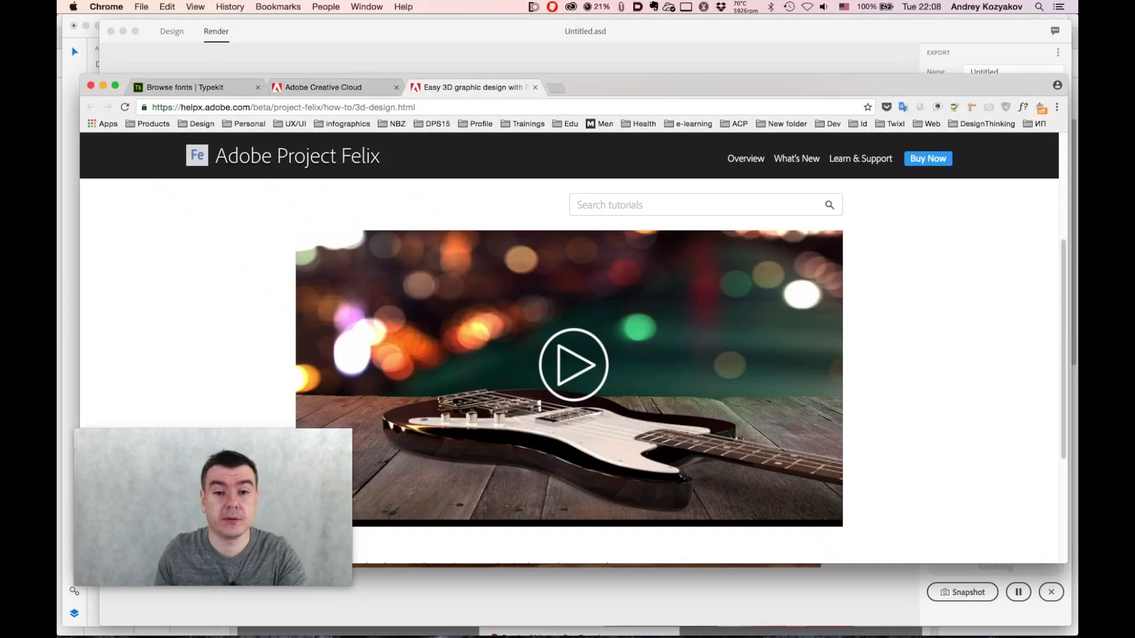
{"action": "left_click", "coordinate": [556, 89]}
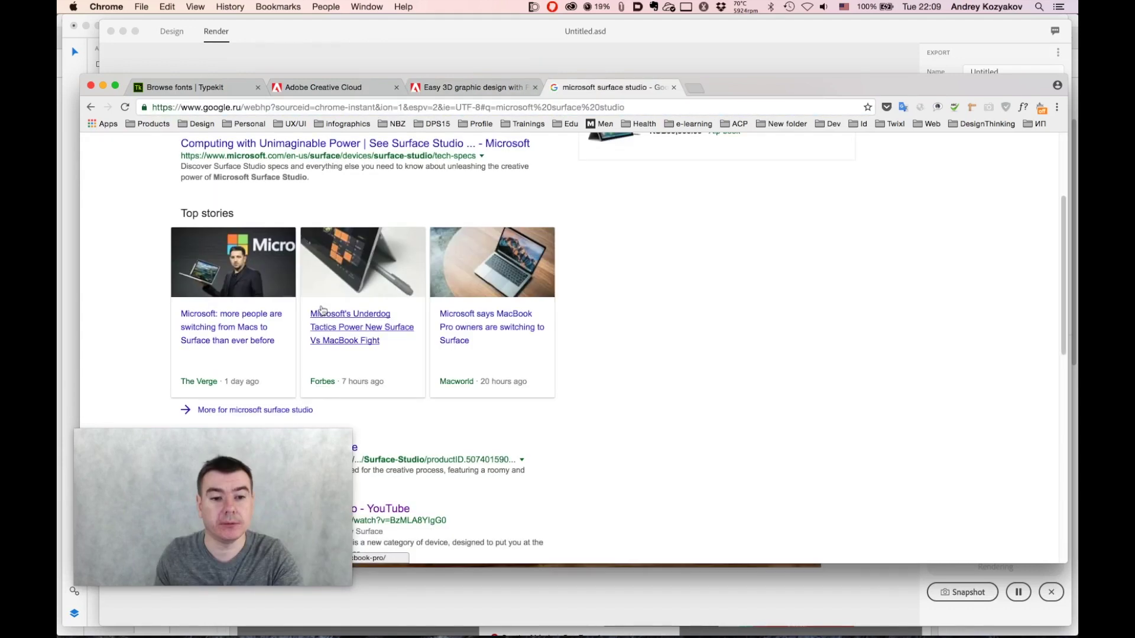
Open the "Introducing Microsoft Surface Studio" YouTube video from the search results and enlarge the player to theater mode
{"action": "scroll", "coordinate": [322, 311], "scroll_direction": "down", "scroll_amount": 1}
{"action": "scroll", "coordinate": [322, 310], "scroll_direction": "down", "scroll_amount": 3}
{"action": "scroll", "coordinate": [322, 310], "scroll_direction": "up", "scroll_amount": 1}
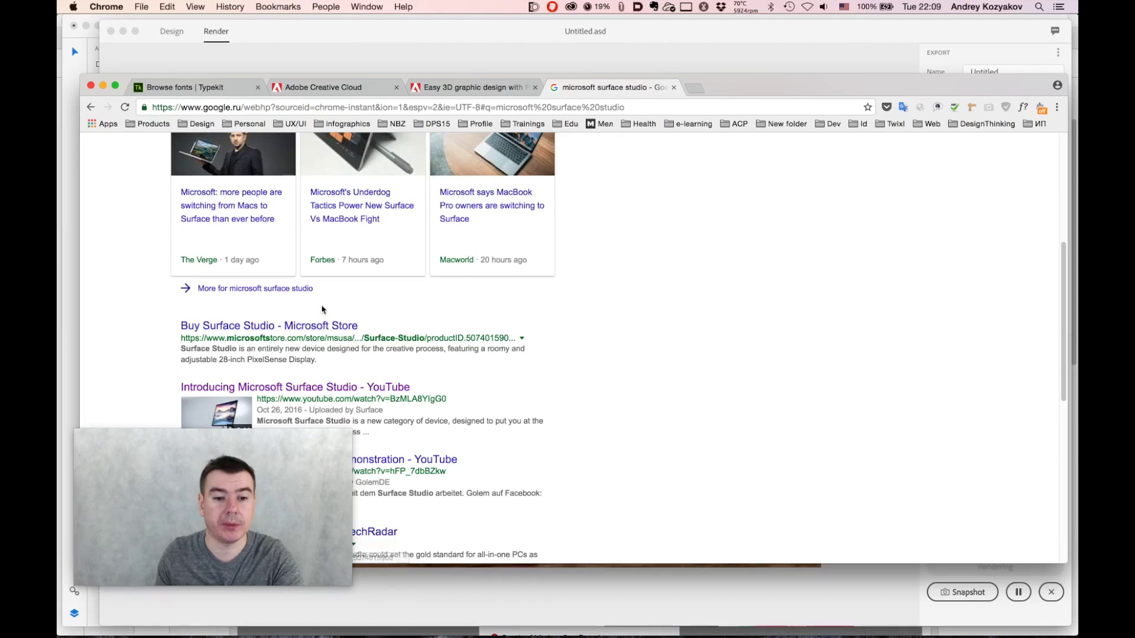
{"action": "scroll", "coordinate": [323, 310], "scroll_direction": "down", "scroll_amount": 2}
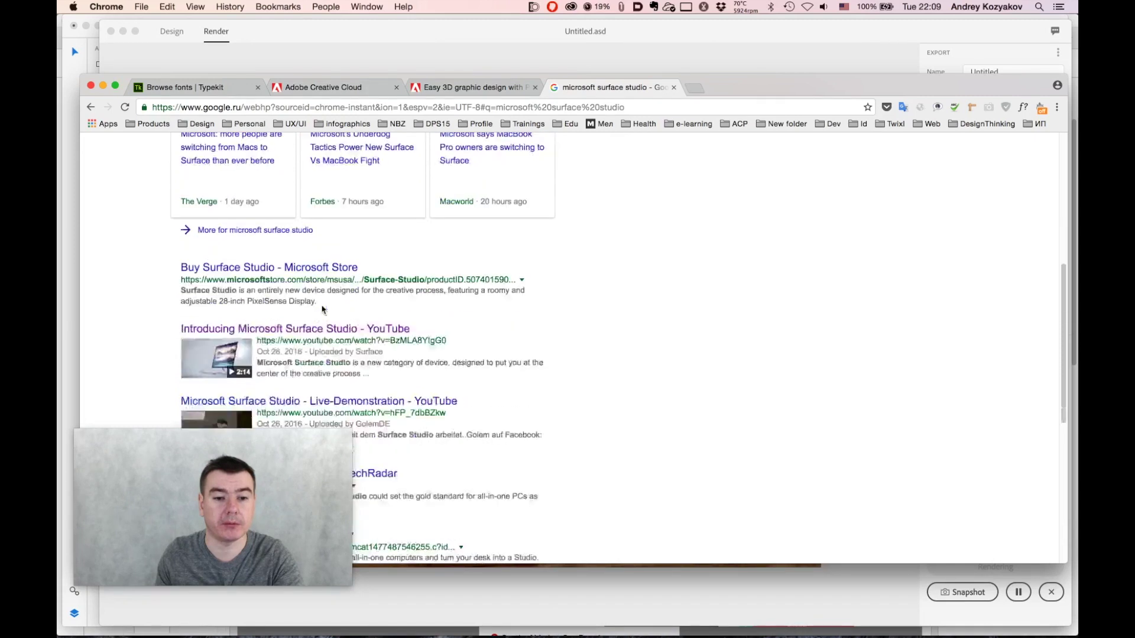
{"action": "left_click", "coordinate": [261, 330]}
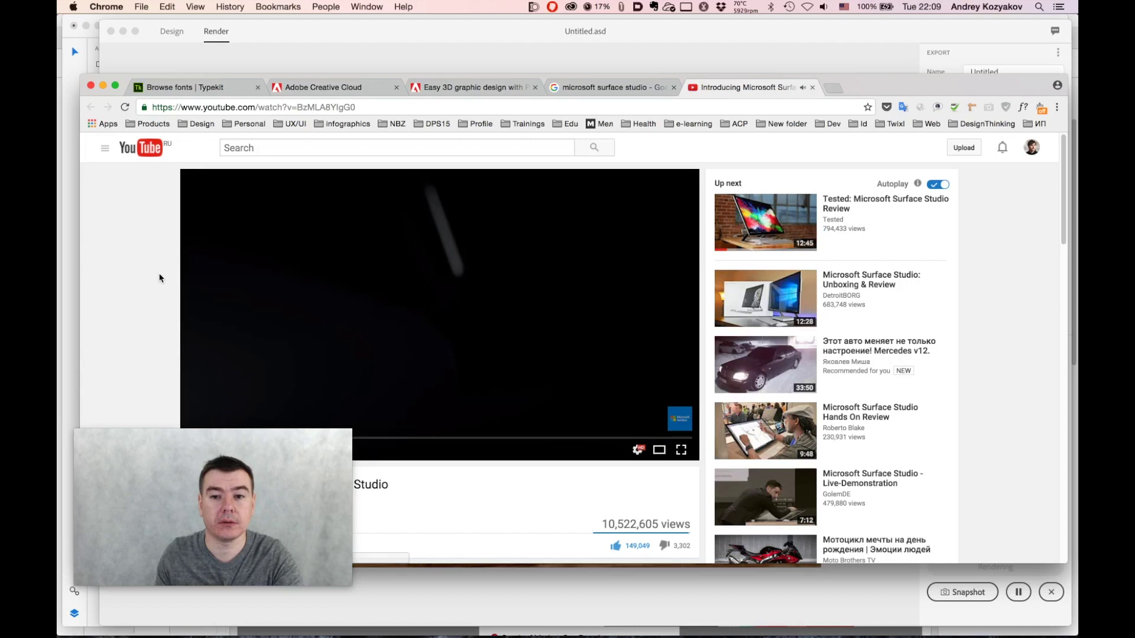
{"action": "left_click", "coordinate": [659, 452]}
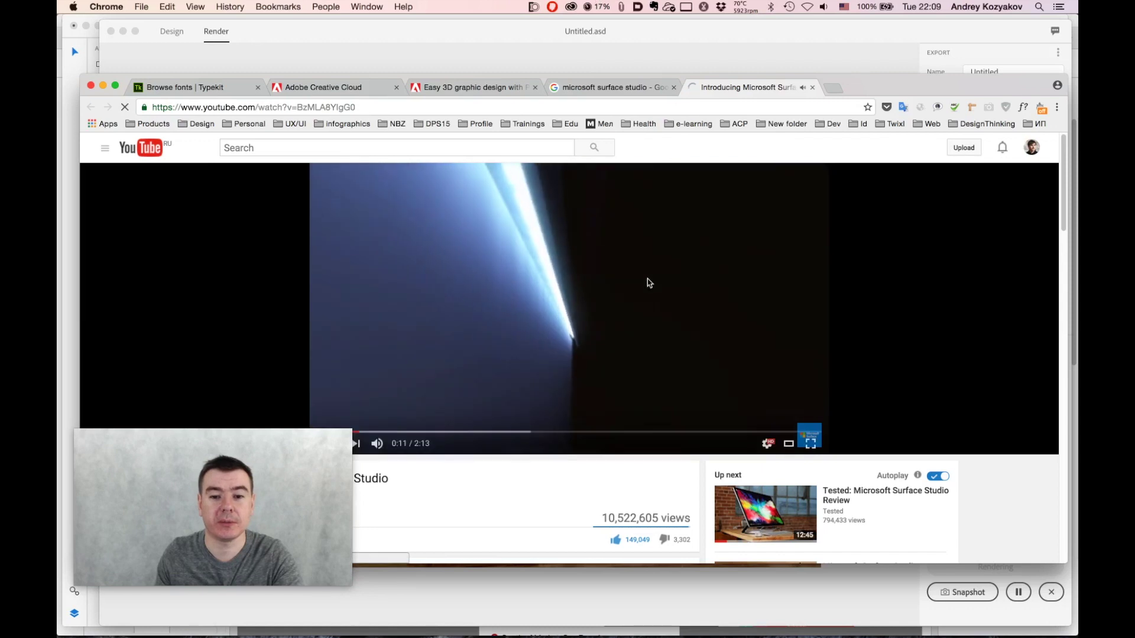
{"action": "left_click_drag", "start_coordinate": [628, 75], "coordinate": [630, 29]}
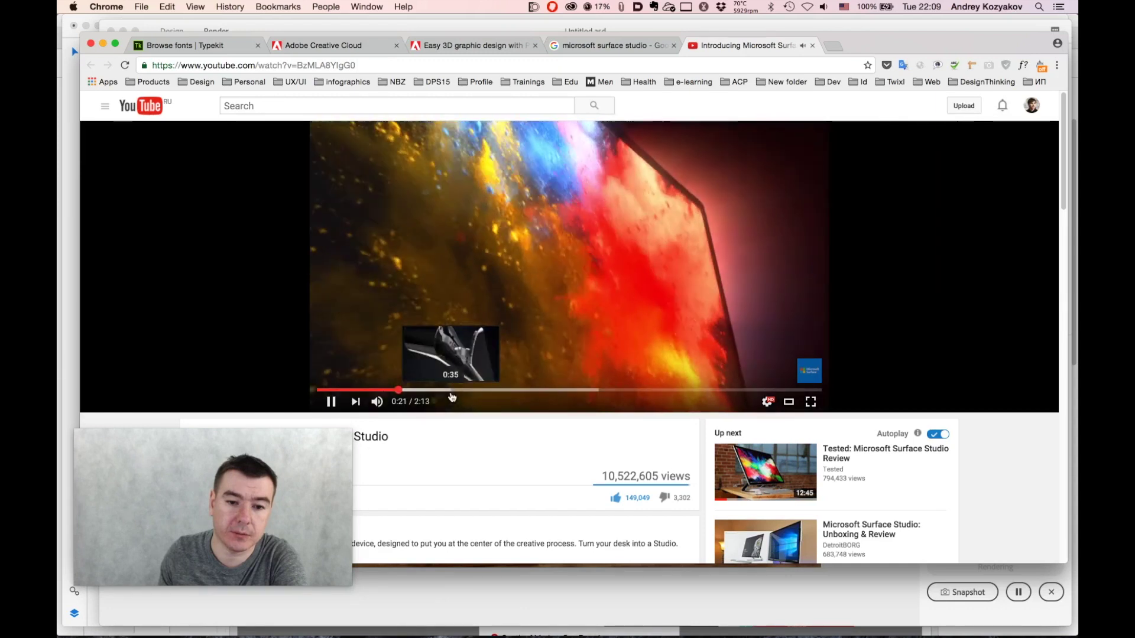
Skip ahead to the part showing the tilting display, pause the video, and step back to 0:46
{"action": "left_click_drag", "start_coordinate": [452, 391], "coordinate": [507, 391]}
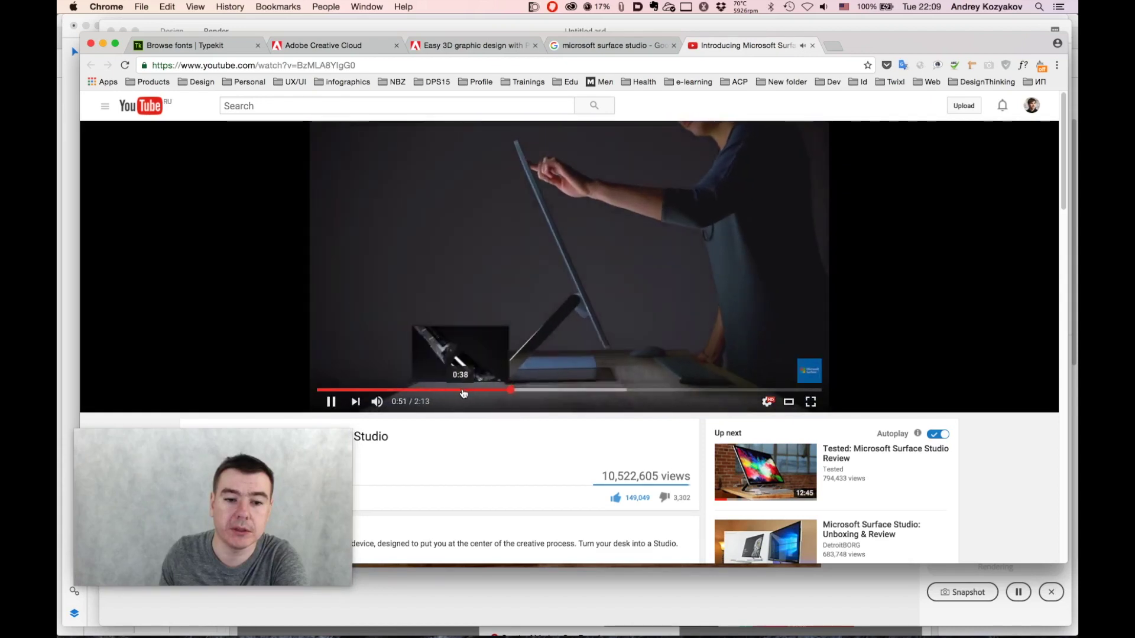
{"action": "left_click", "coordinate": [332, 402]}
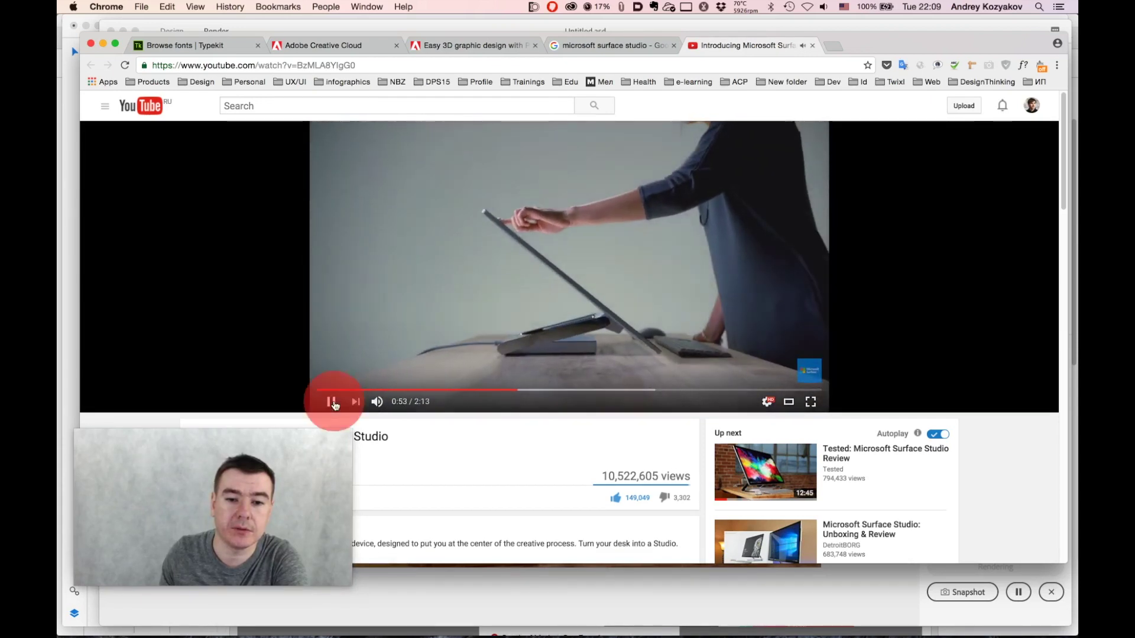
{"action": "left_click", "coordinate": [502, 391]}
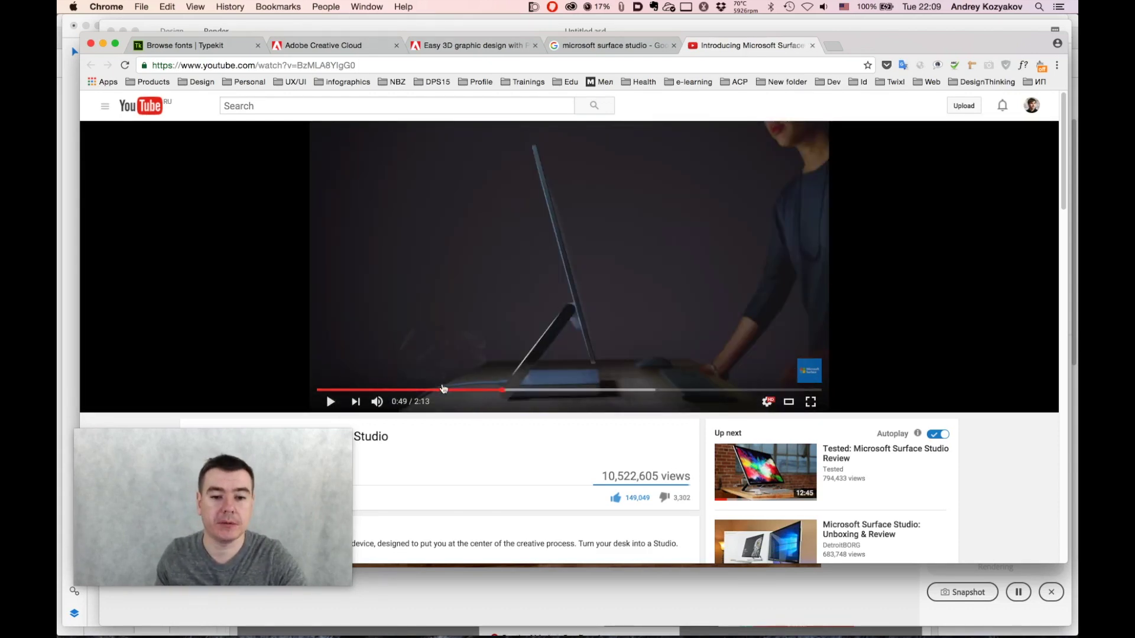
{"action": "left_click", "coordinate": [492, 392]}
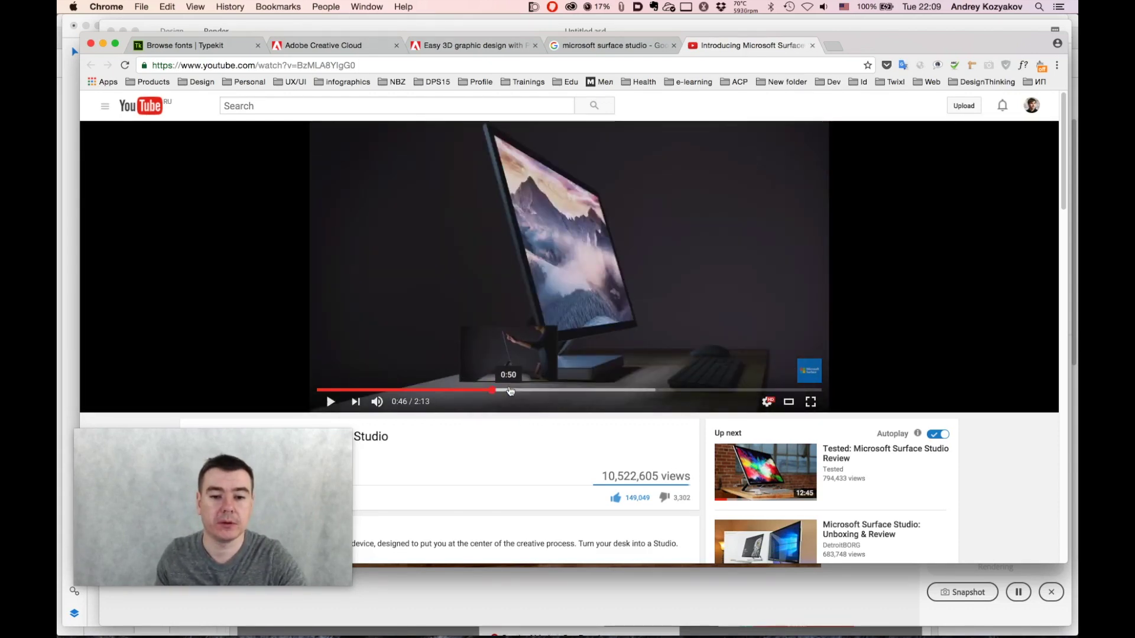